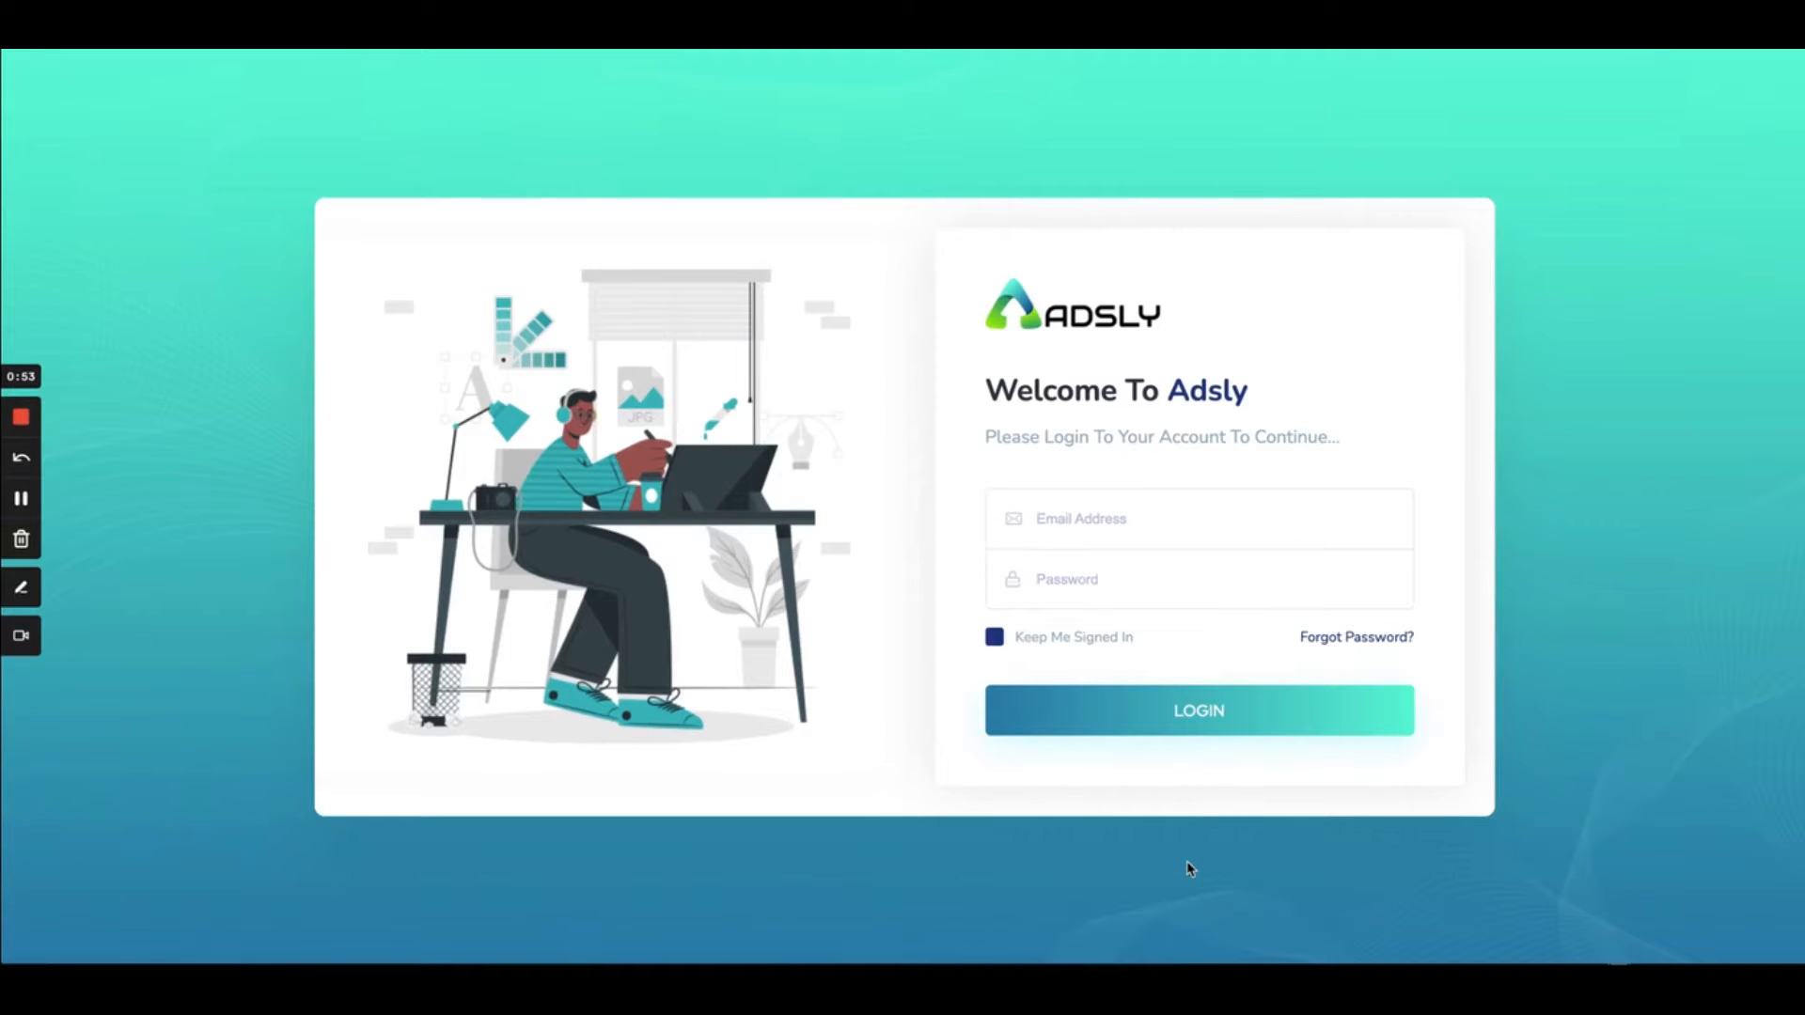
Sign in to Adsly with the saved account e-mail and the account password
{"action": "left_click", "coordinate": [1072, 520]}
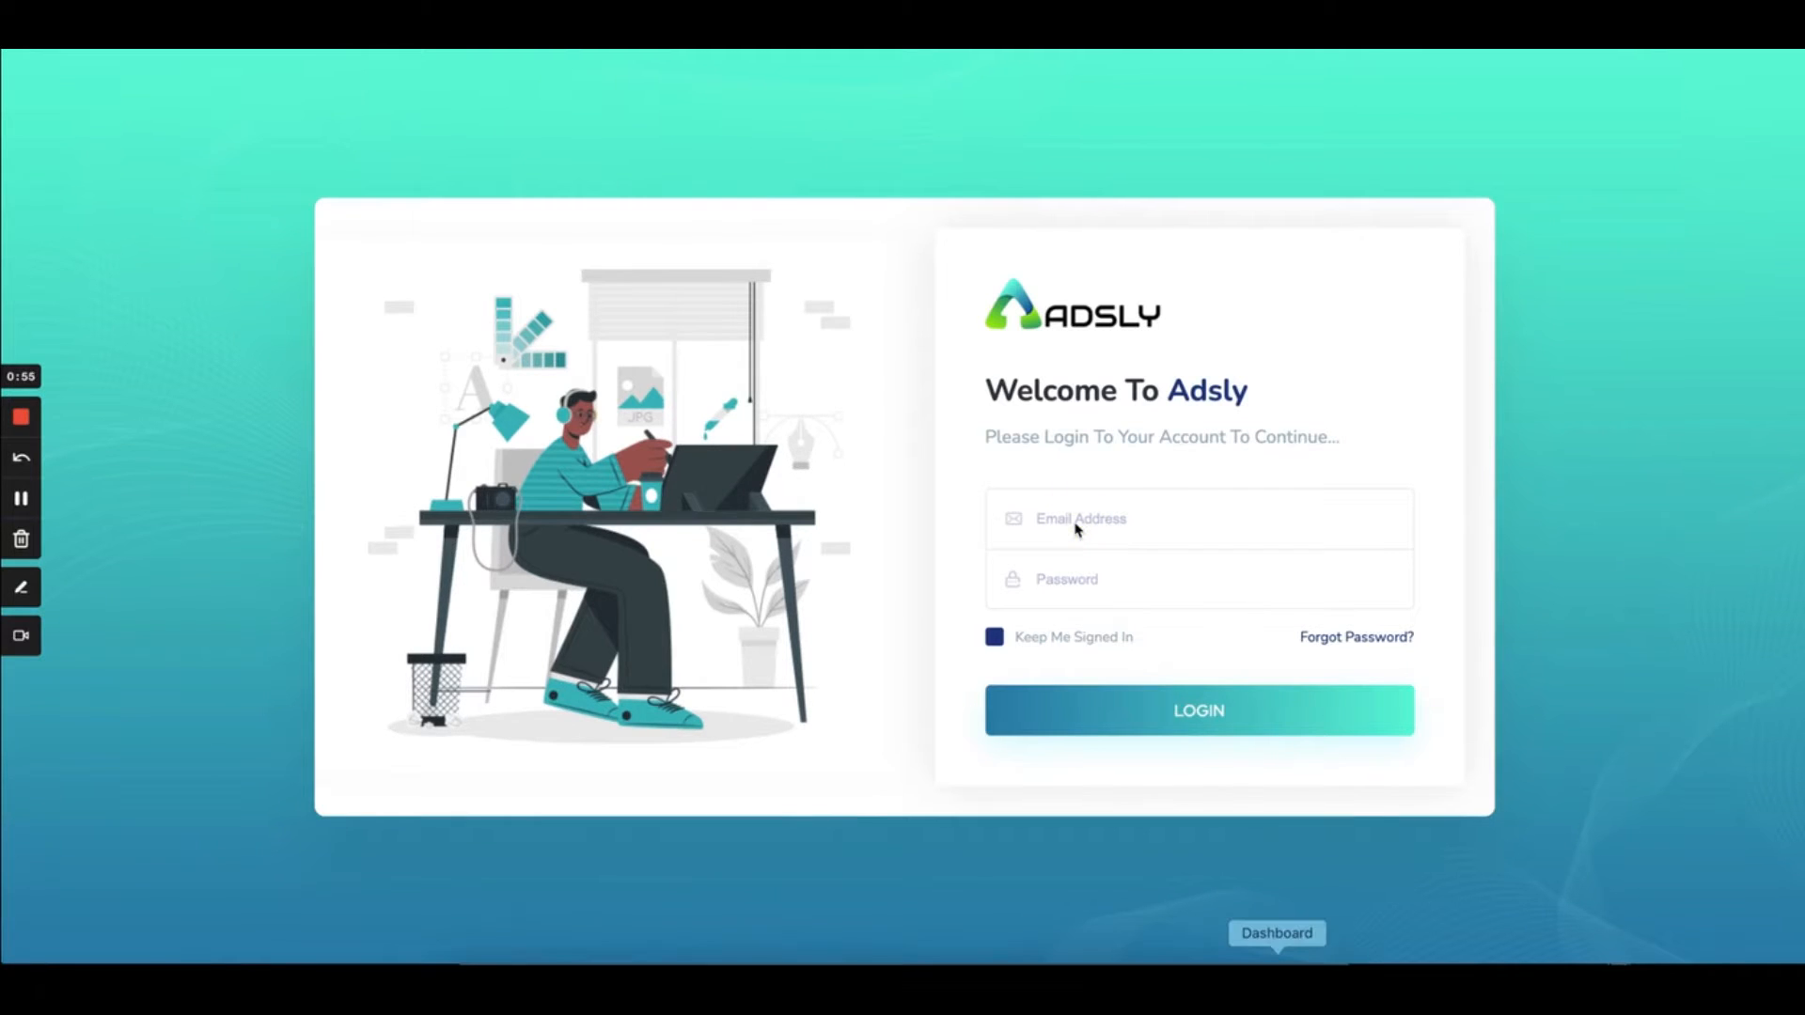
{"action": "left_click", "coordinate": [1061, 514]}
{"action": "type", "text": "re"}
{"action": "left_click", "coordinate": [1062, 578]}
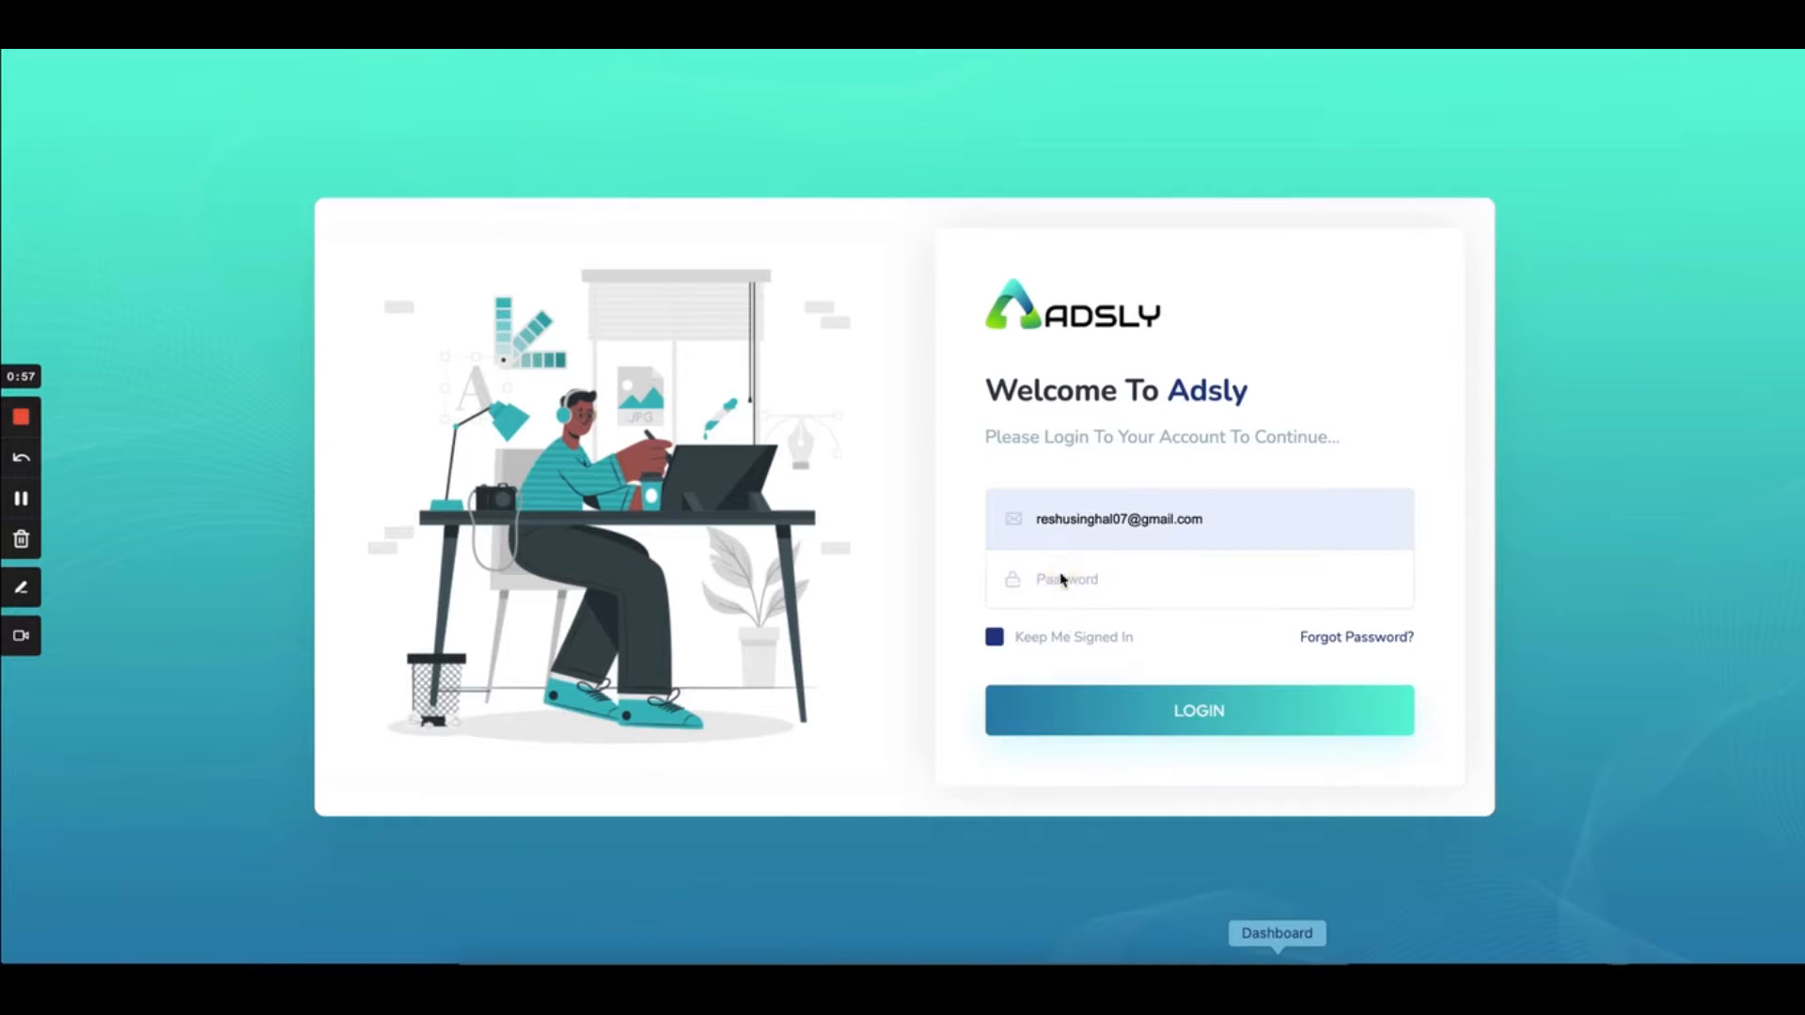
{"action": "left_click", "coordinate": [1064, 588]}
{"action": "type", "text": "r"}
{"action": "left_click", "coordinate": [1221, 730]}
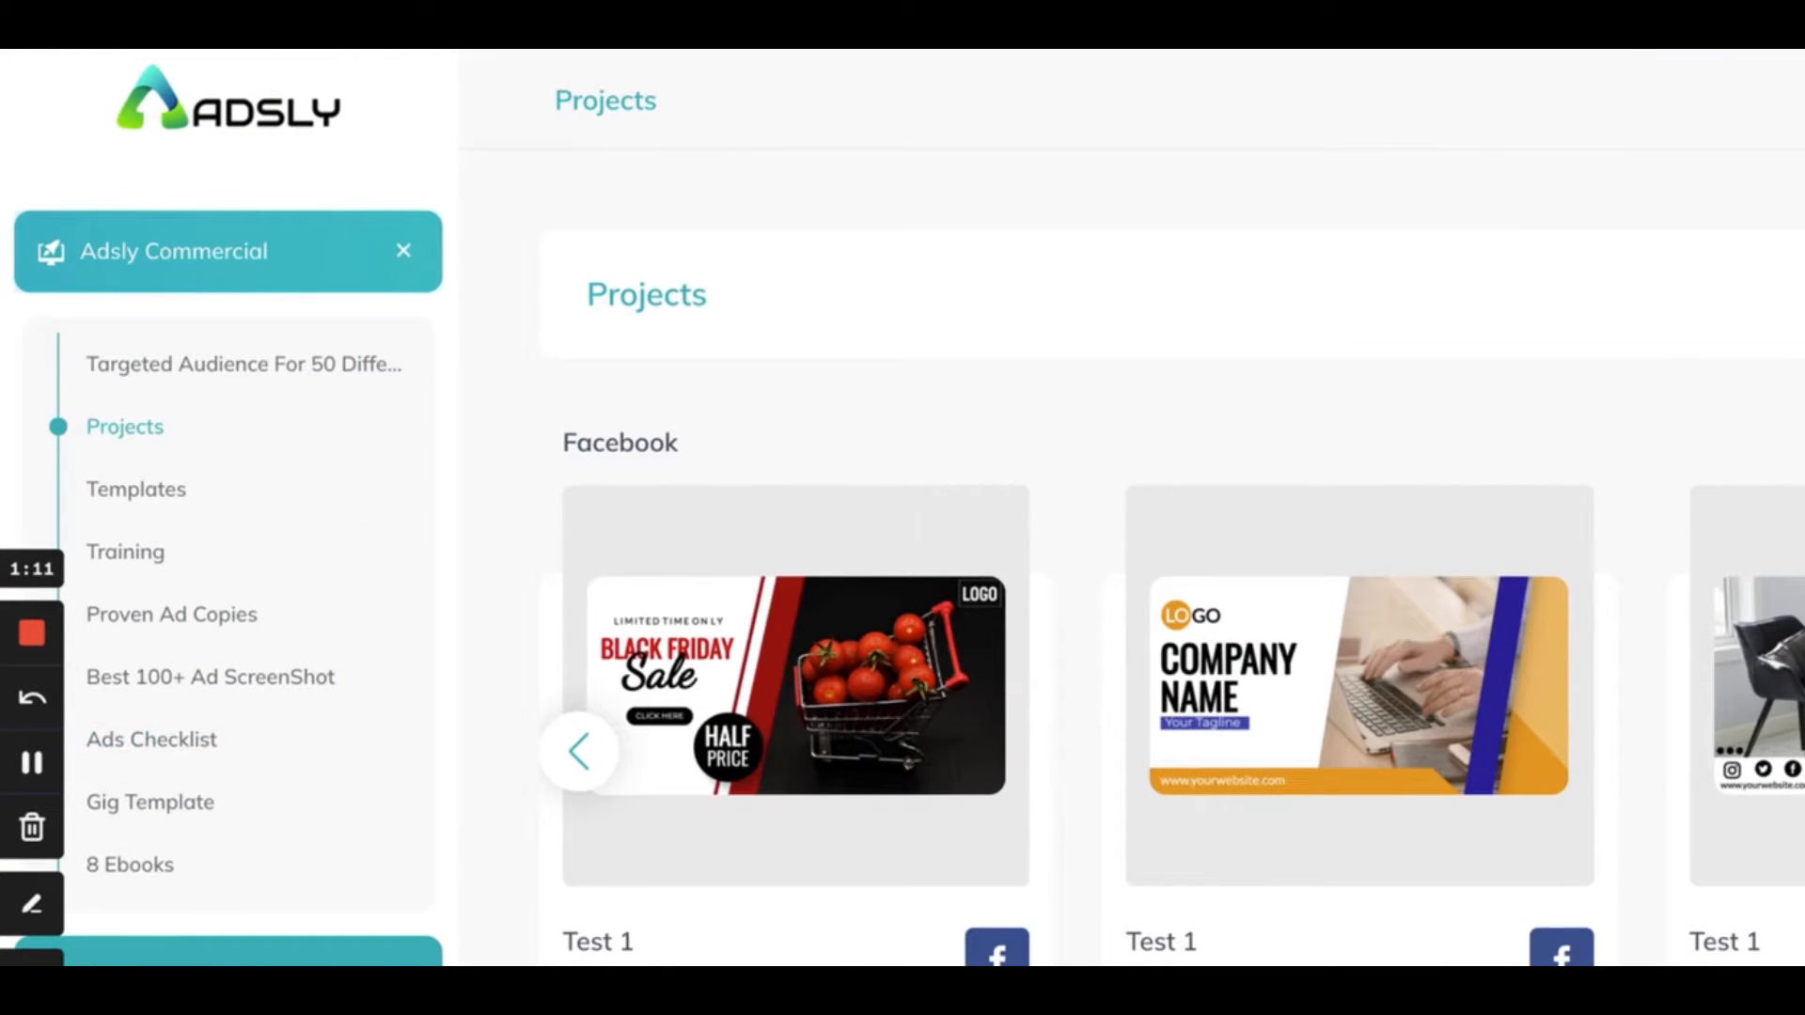
{"action": "left_click", "coordinate": [303, 954]}
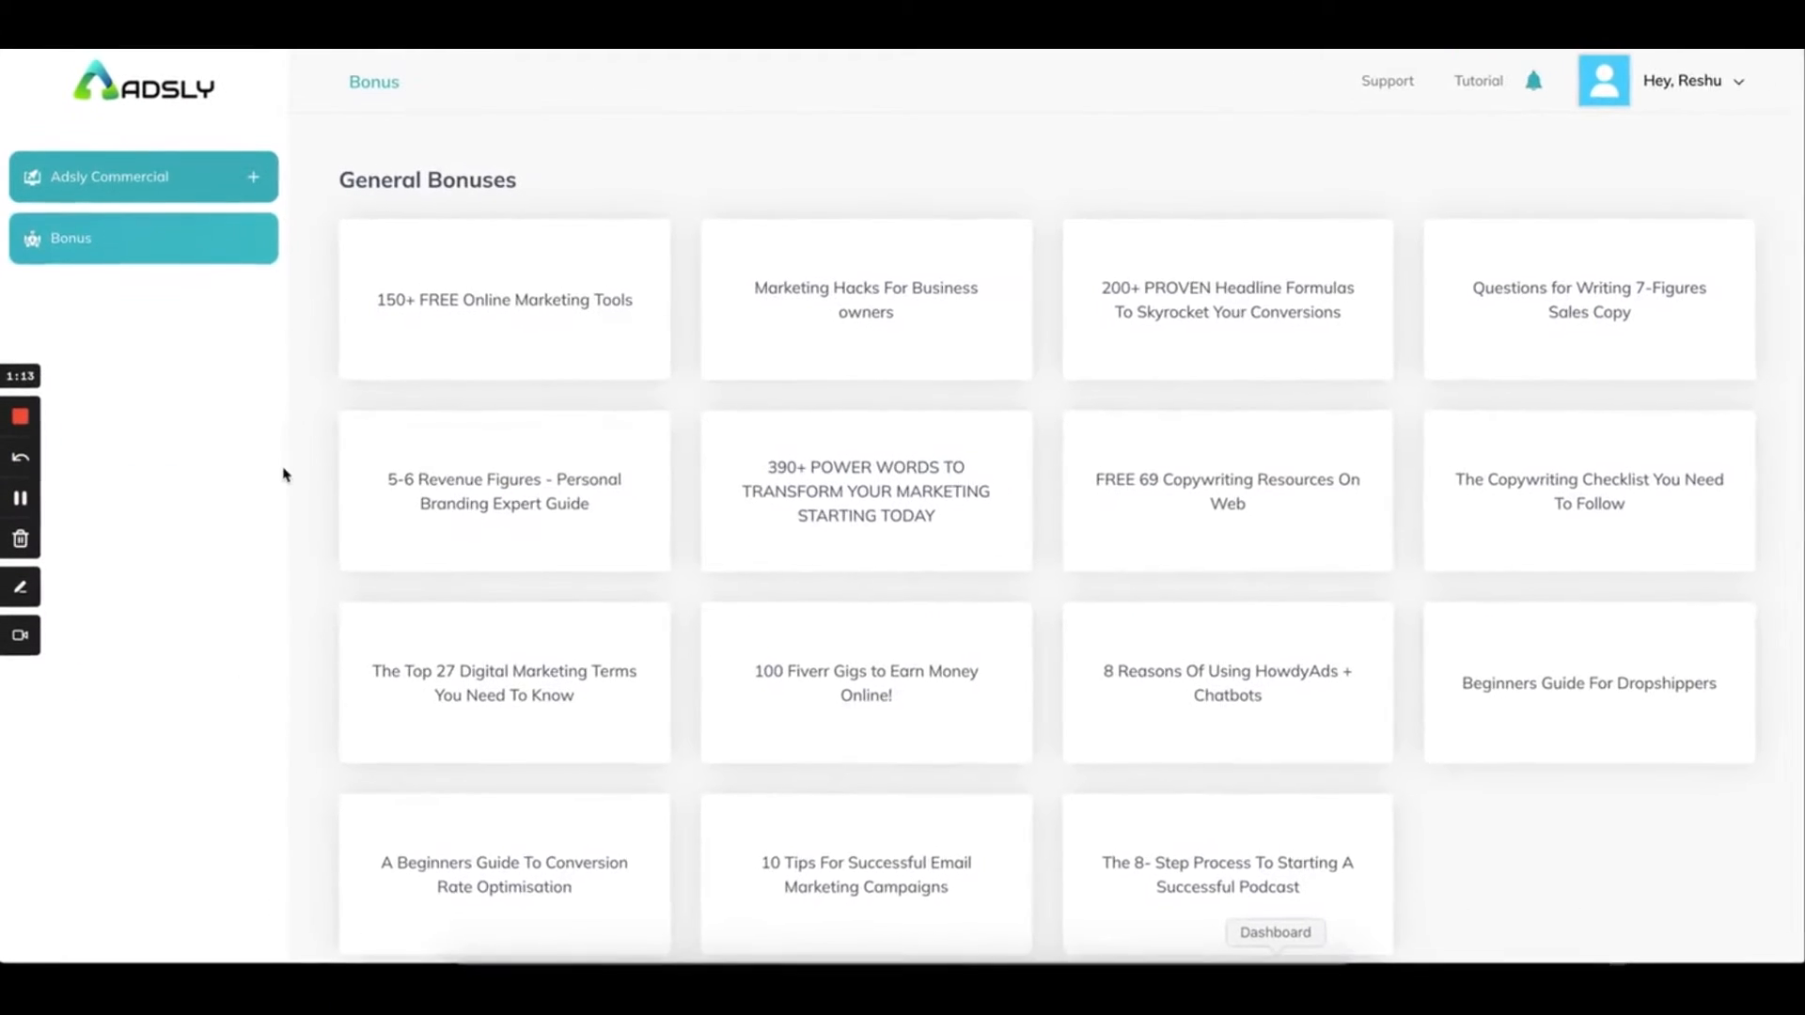
{"action": "scroll", "coordinate": [742, 584], "scroll_direction": "down", "scroll_amount": 4}
{"action": "scroll", "coordinate": [741, 584], "scroll_direction": "up", "scroll_amount": 4}
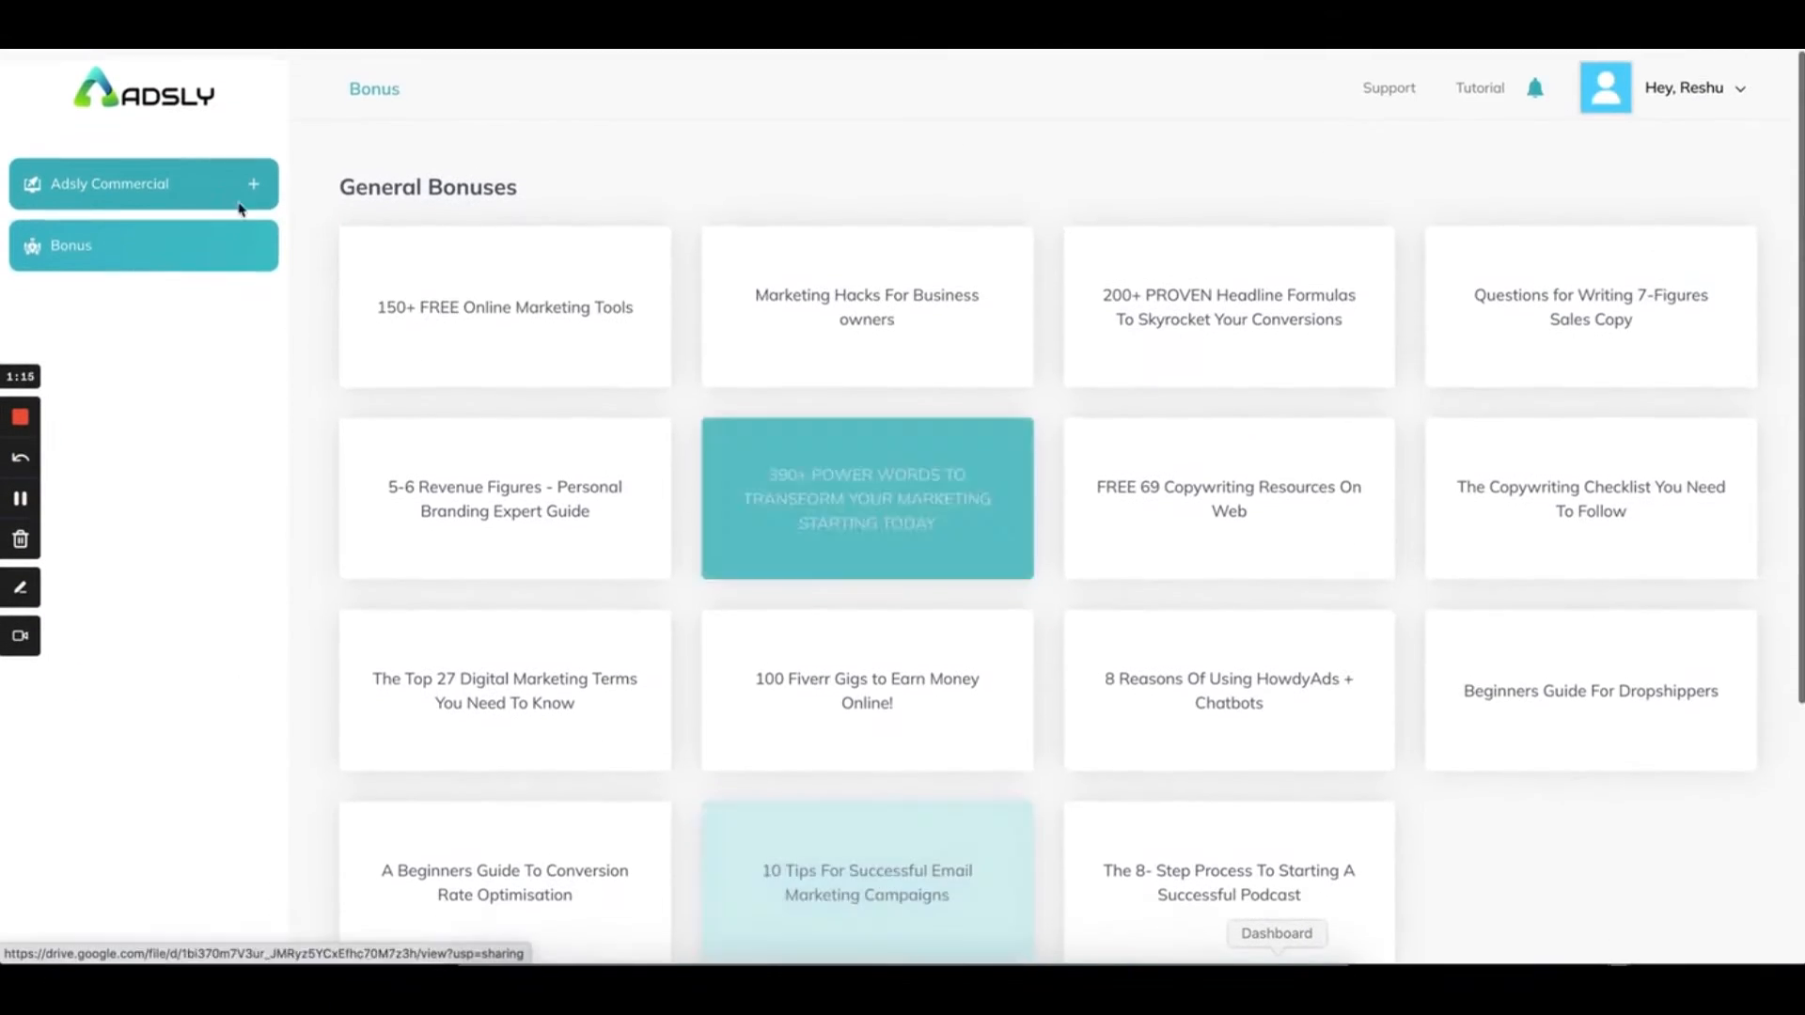
{"action": "left_click", "coordinate": [204, 191]}
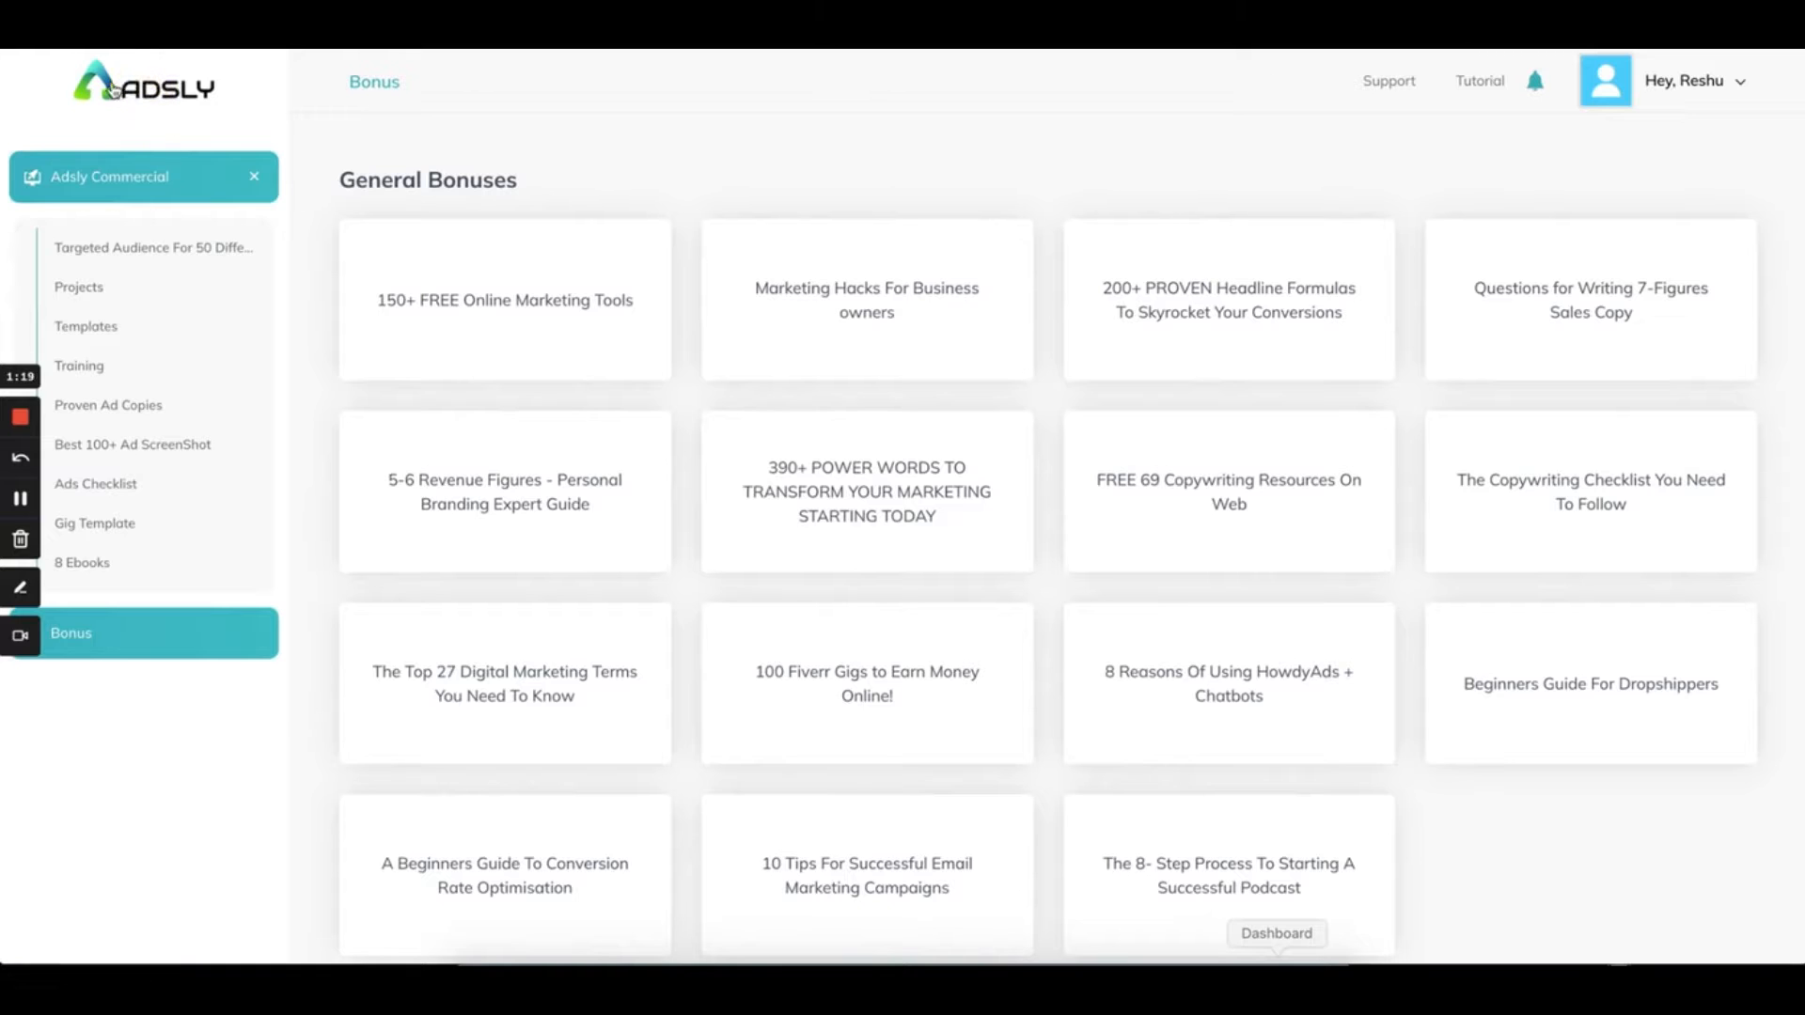
{"action": "left_click", "coordinate": [164, 93]}
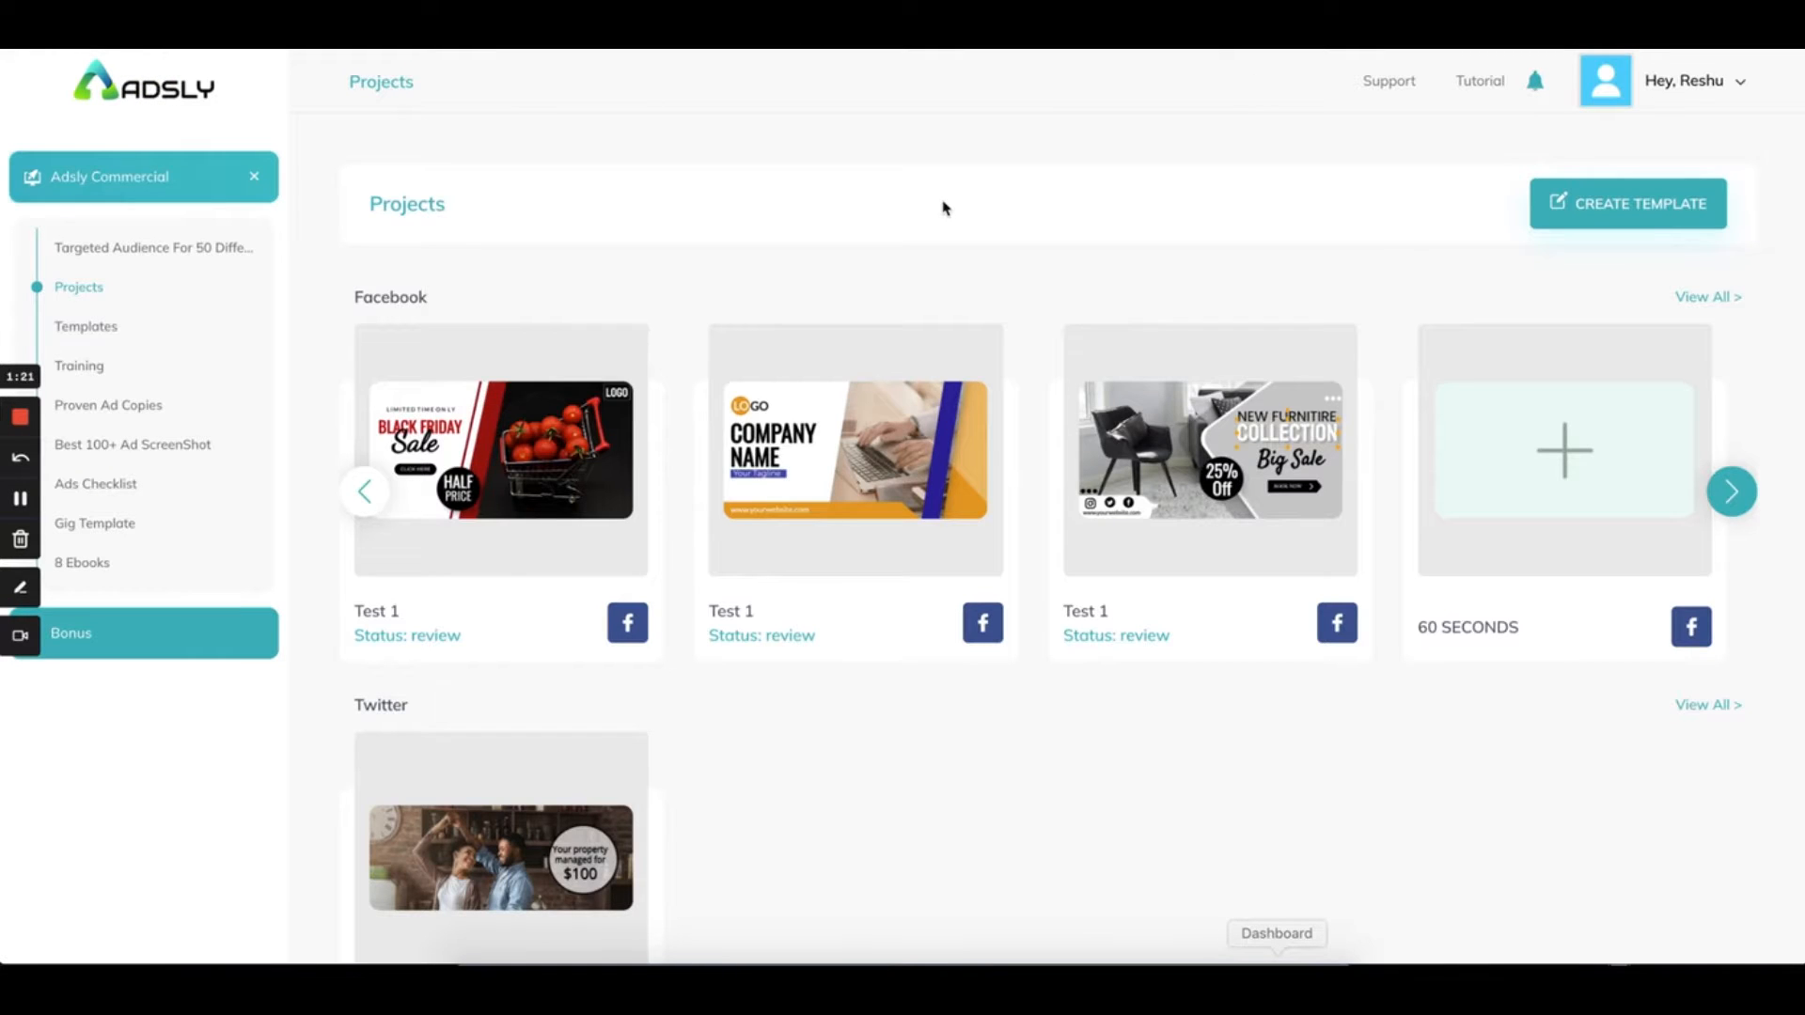
{"action": "scroll", "coordinate": [859, 625], "scroll_direction": "down", "scroll_amount": 3}
{"action": "scroll", "coordinate": [859, 625], "scroll_direction": "up", "scroll_amount": 3}
{"action": "scroll", "coordinate": [1476, 818], "scroll_direction": "down", "scroll_amount": 1}
{"action": "scroll", "coordinate": [1476, 817], "scroll_direction": "up", "scroll_amount": 1}
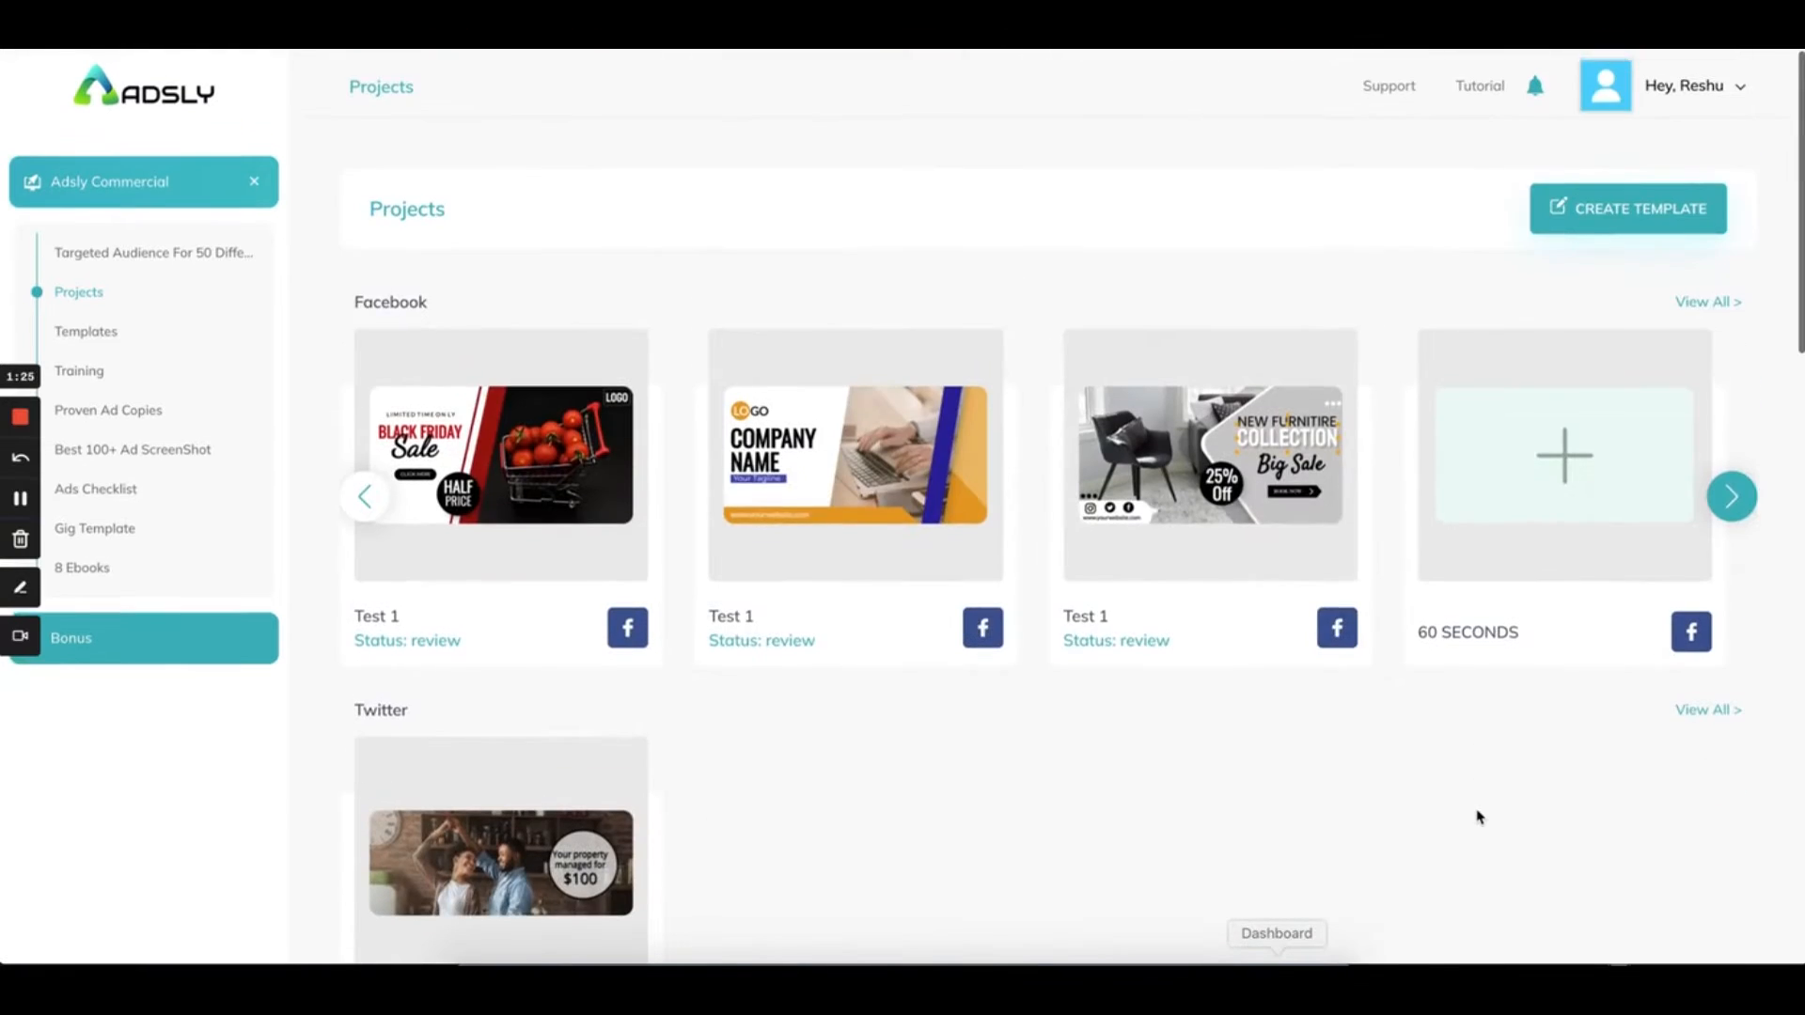
{"action": "scroll", "coordinate": [665, 753], "scroll_direction": "down", "scroll_amount": 5}
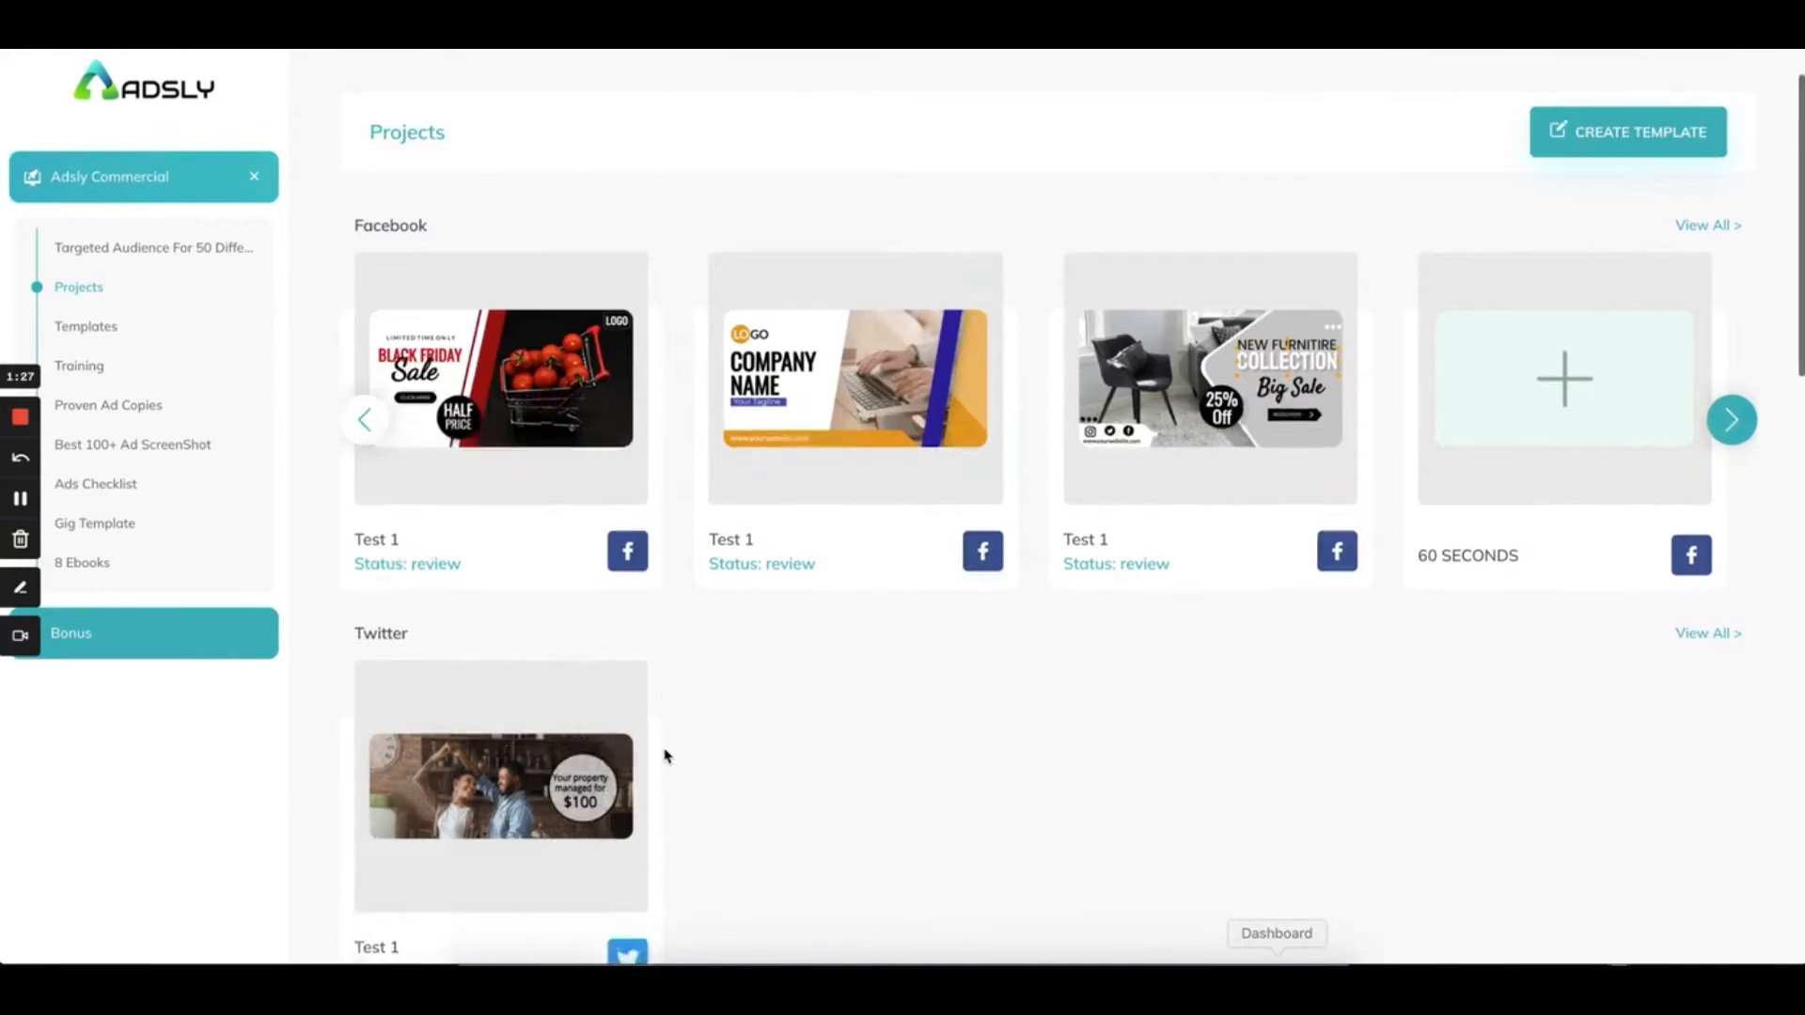
{"action": "scroll", "coordinate": [665, 755], "scroll_direction": "down", "scroll_amount": 12}
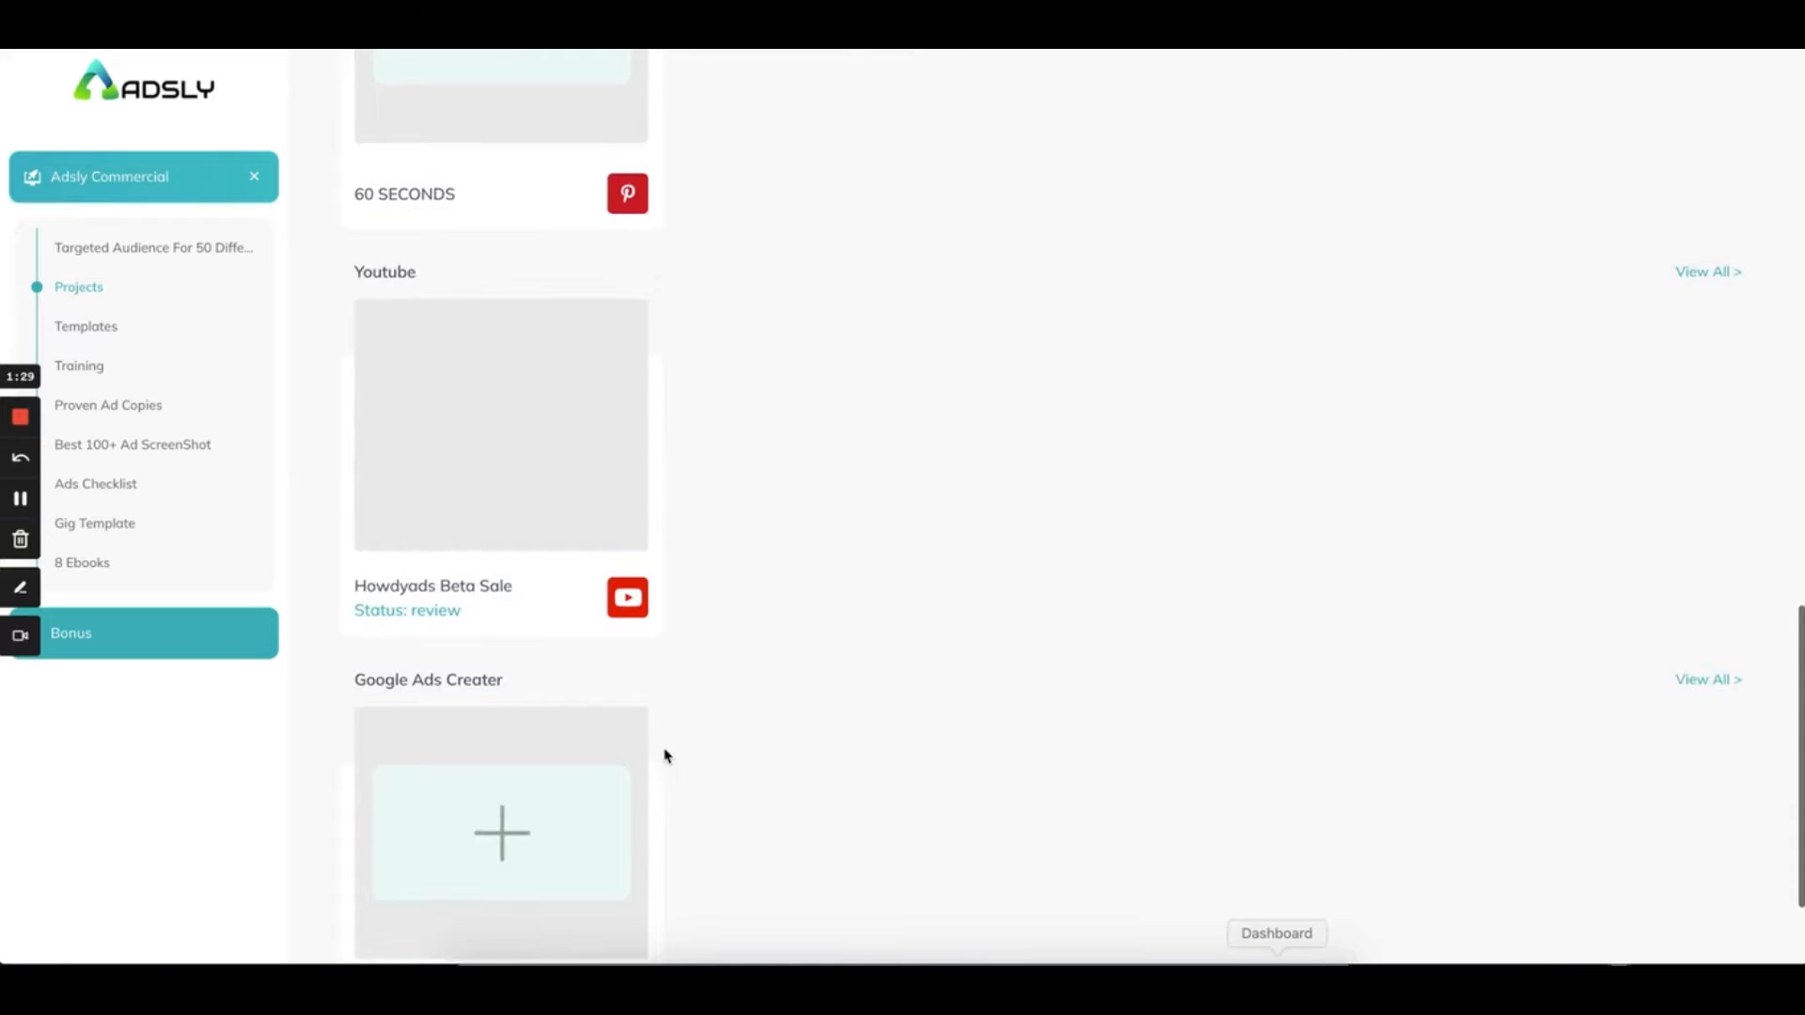
{"action": "scroll", "coordinate": [665, 755], "scroll_direction": "up", "scroll_amount": 15}
{"action": "scroll", "coordinate": [664, 755], "scroll_direction": "down", "scroll_amount": 8}
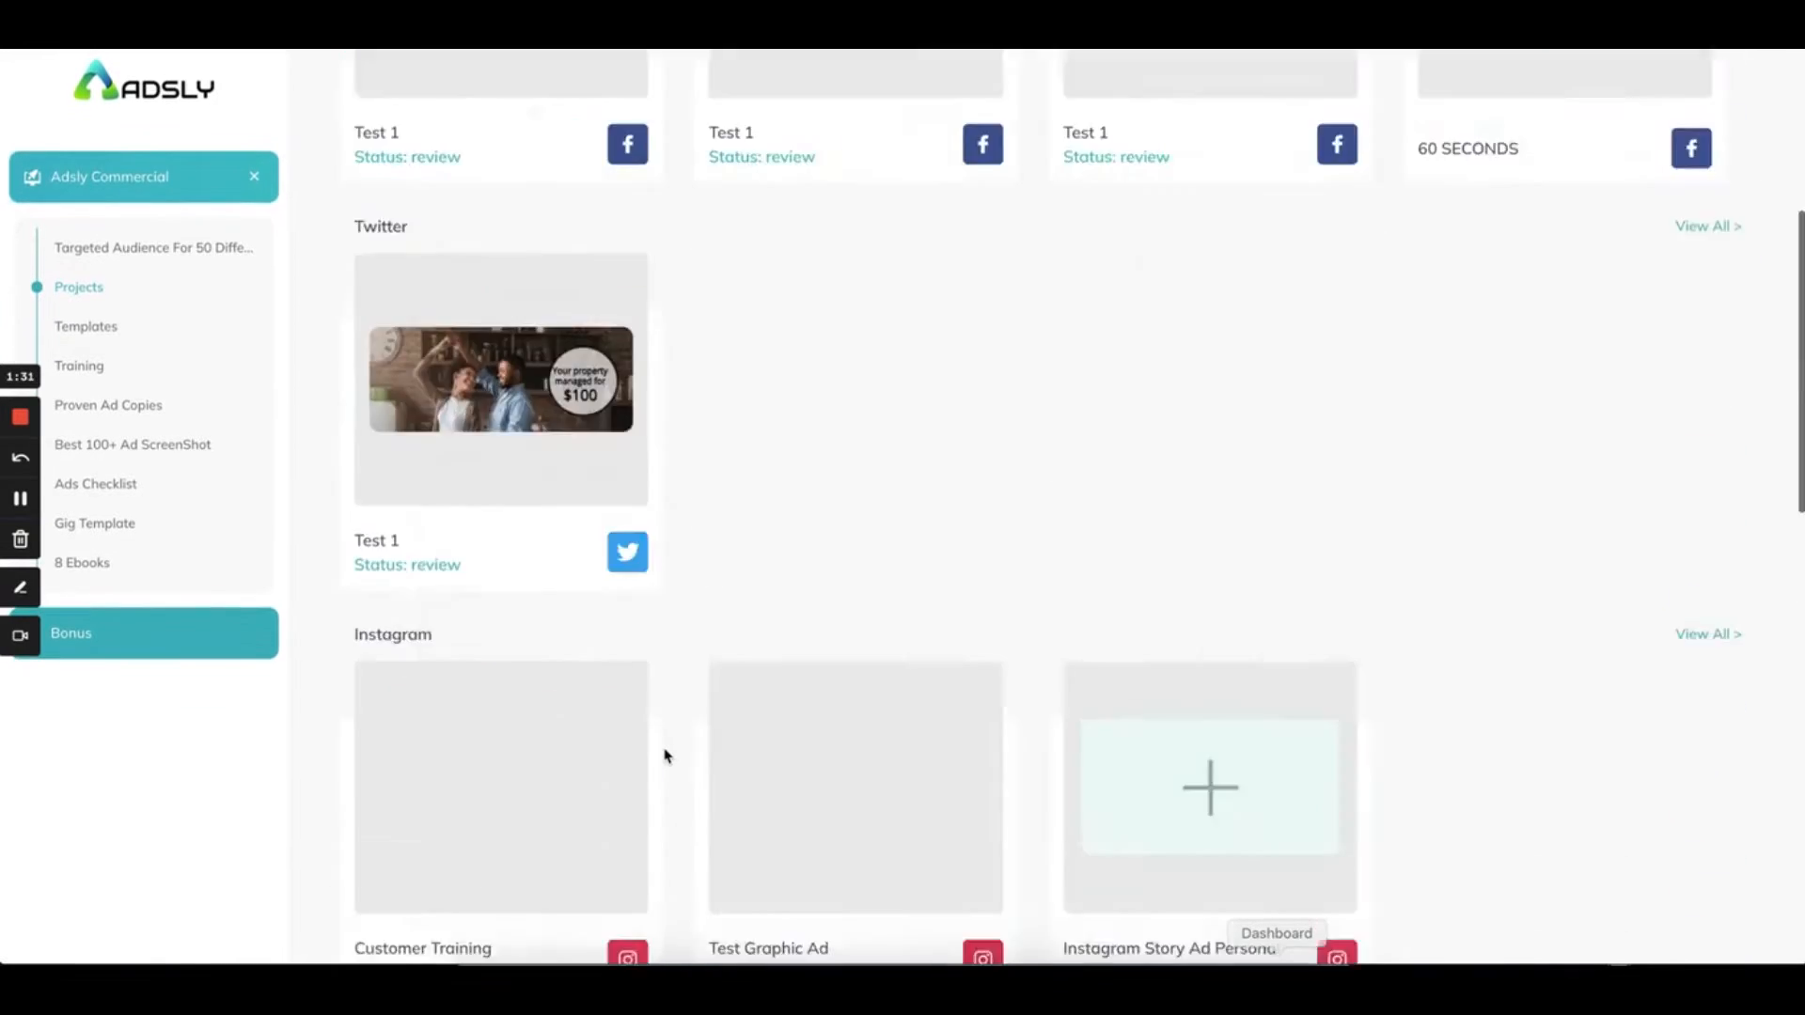
{"action": "scroll", "coordinate": [665, 755], "scroll_direction": "up", "scroll_amount": 4}
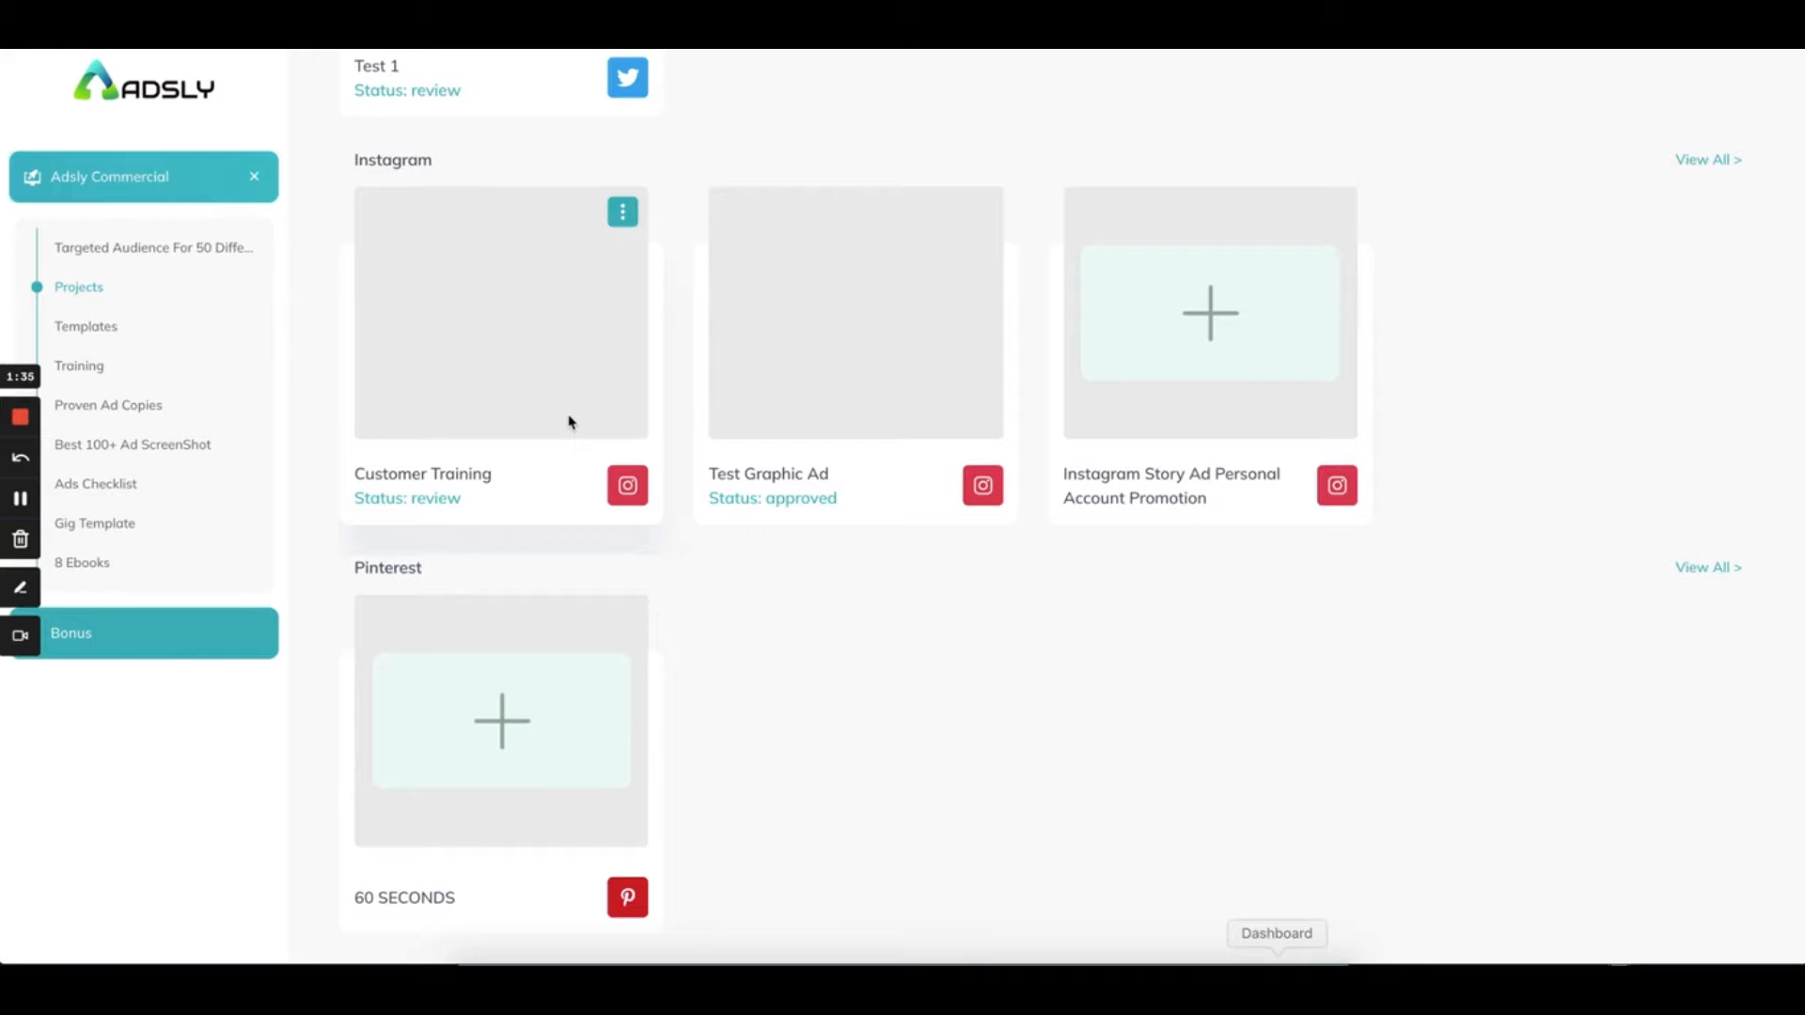
{"action": "scroll", "coordinate": [721, 358], "scroll_direction": "up", "scroll_amount": 10}
{"action": "scroll", "coordinate": [805, 659], "scroll_direction": "down", "scroll_amount": 1}
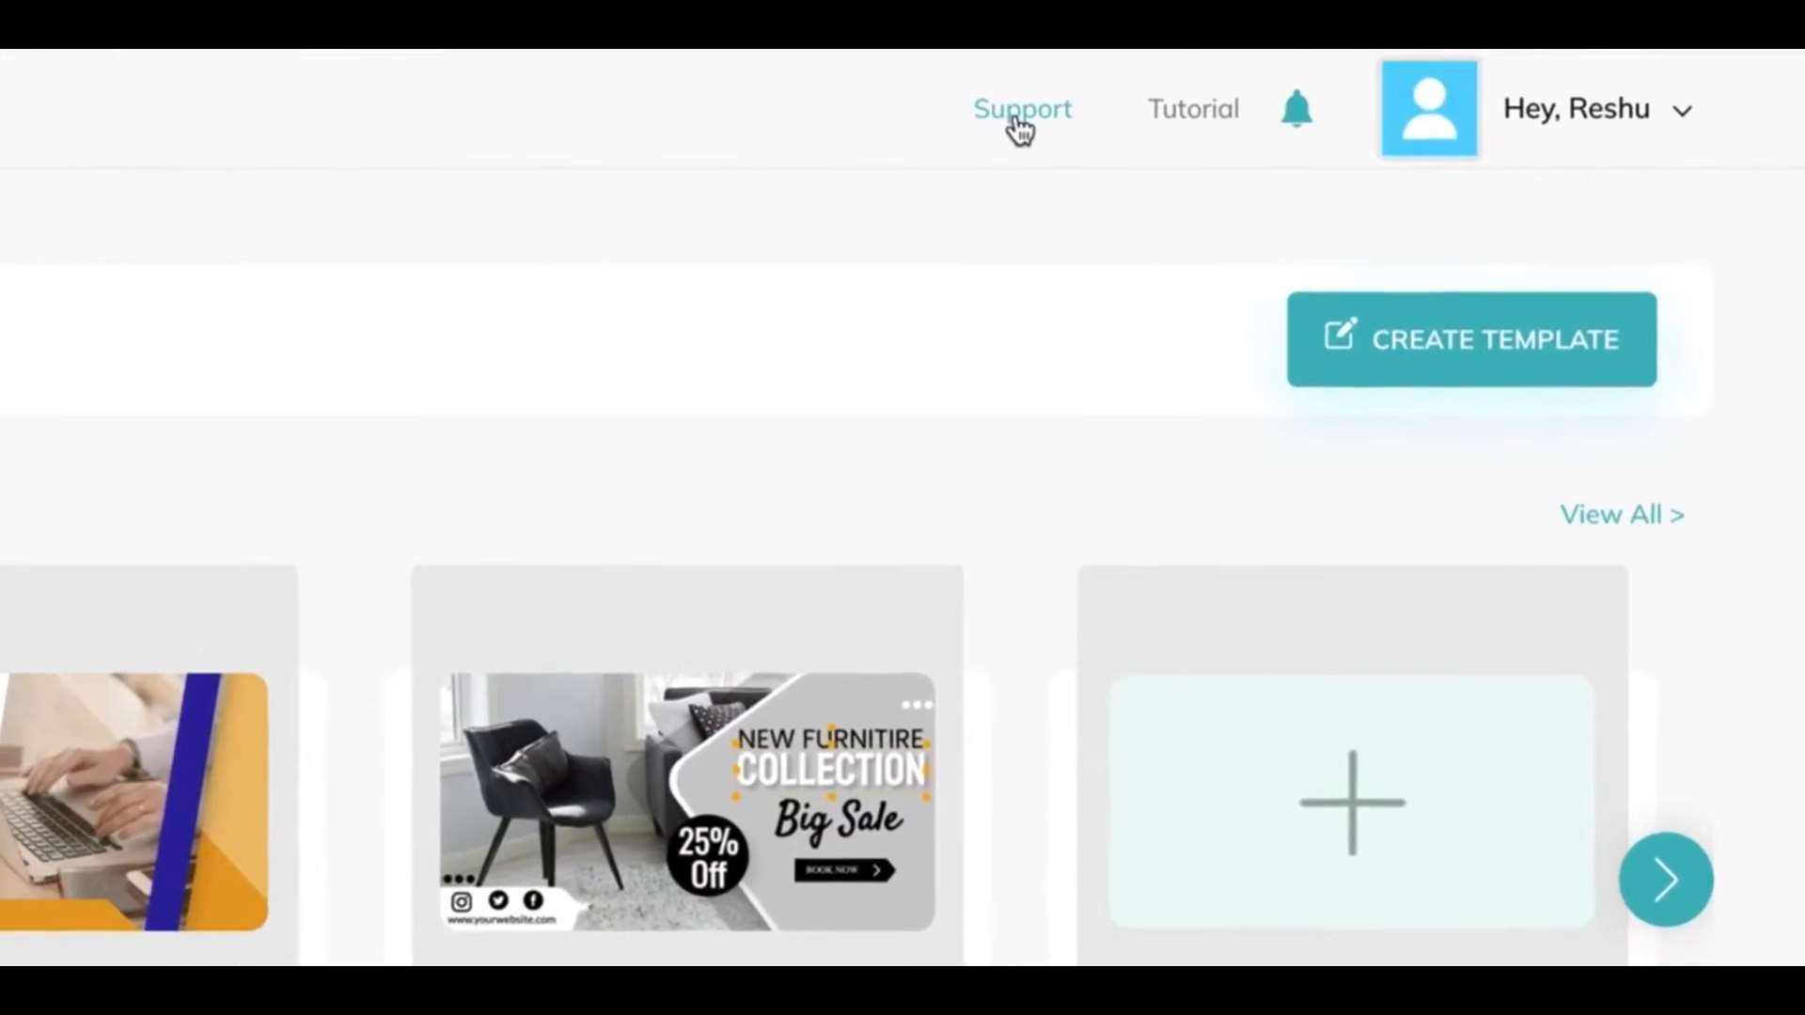
{"action": "left_click", "coordinate": [1389, 91]}
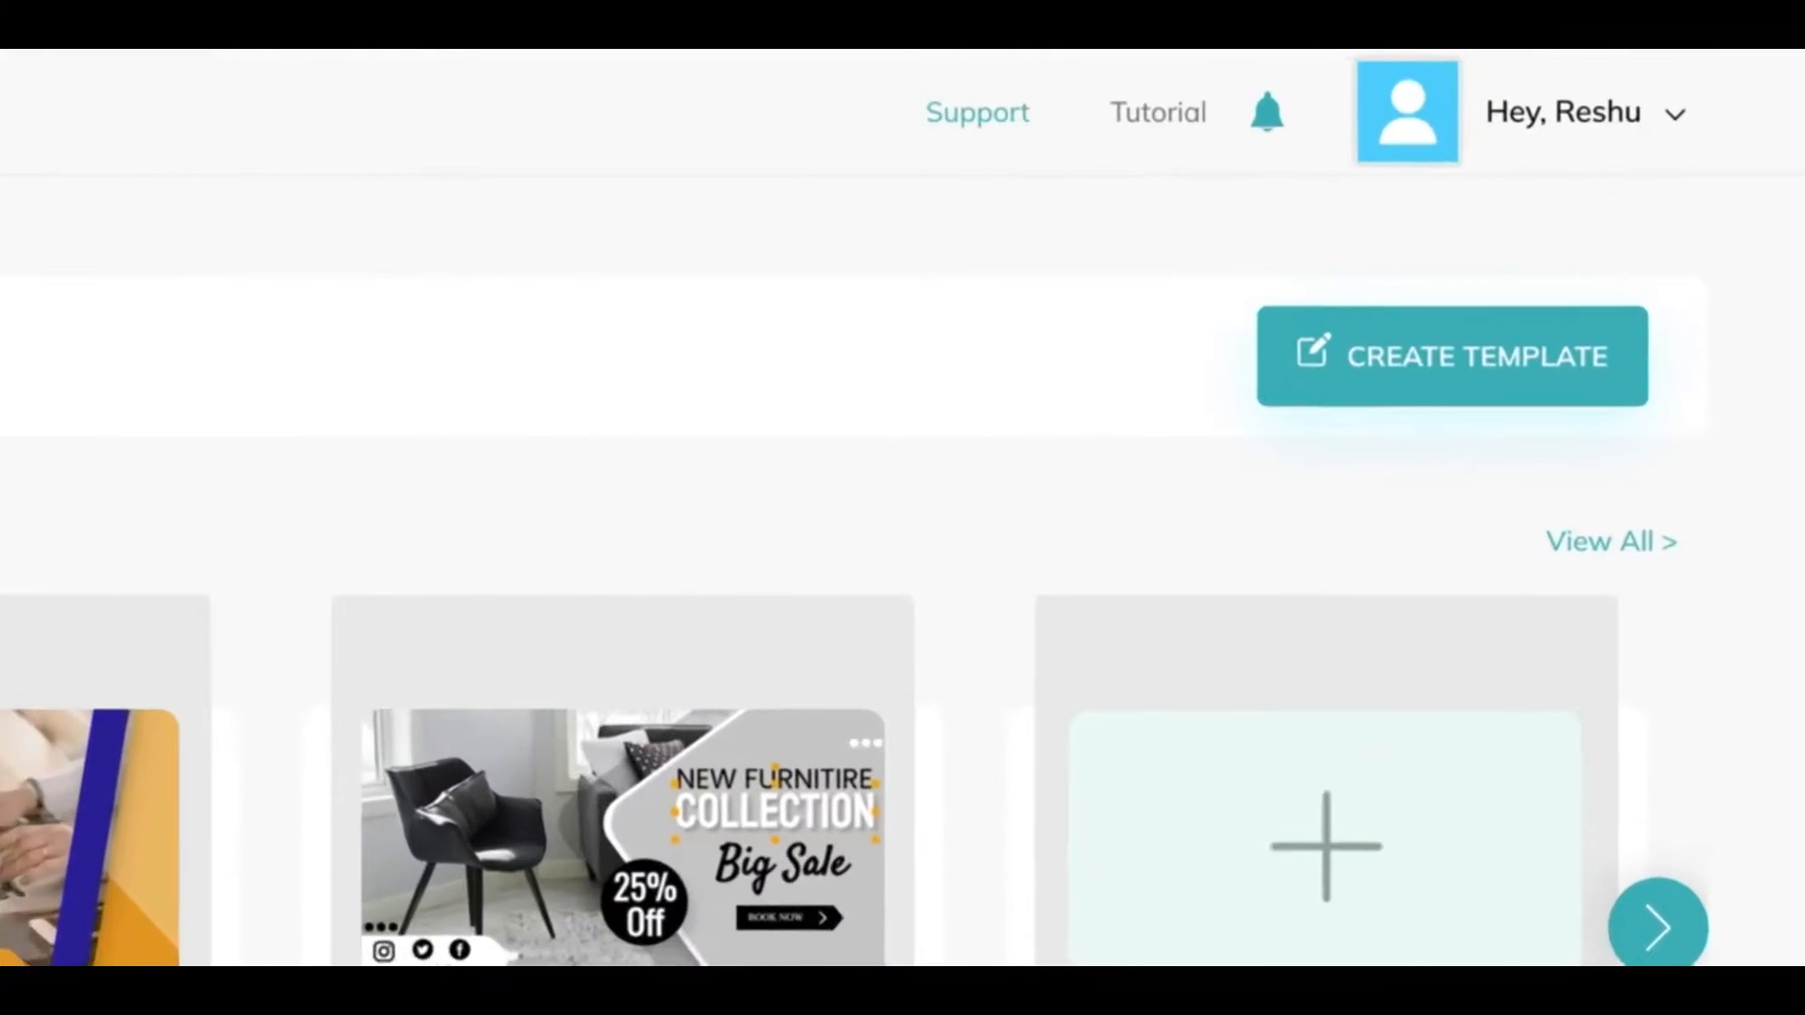
{"action": "left_click", "coordinate": [1183, 127]}
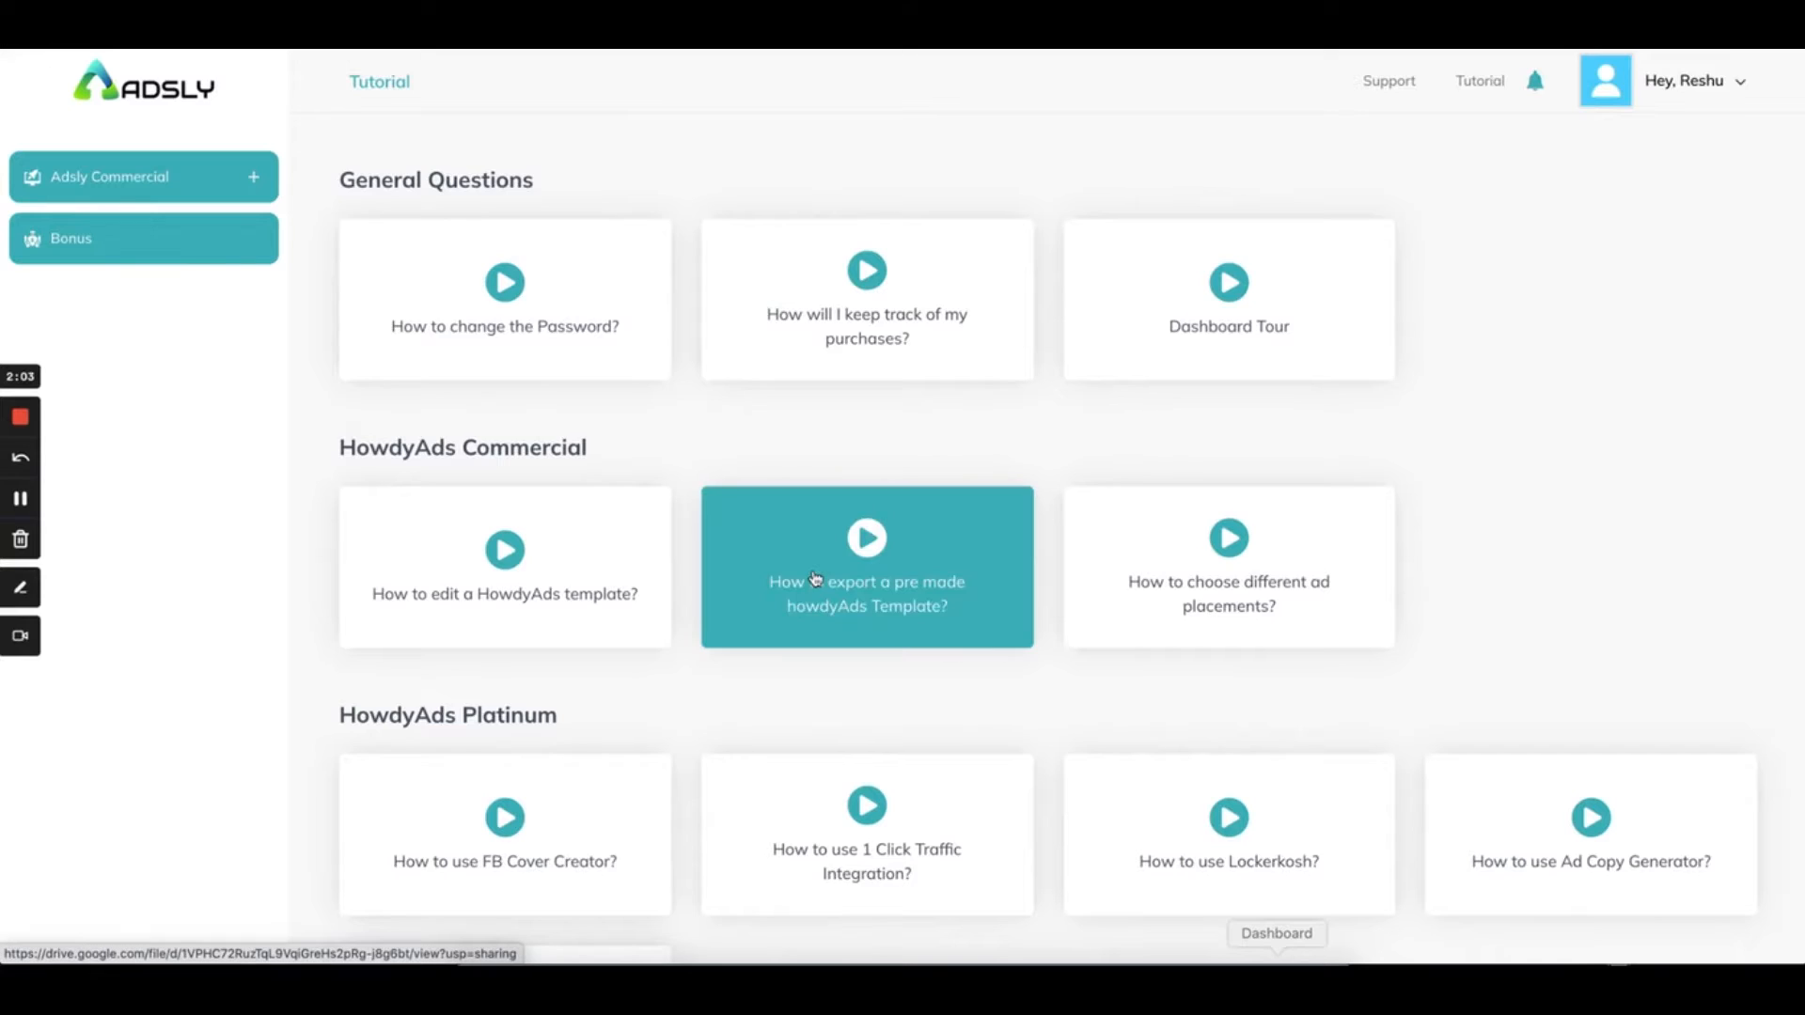
{"action": "scroll", "coordinate": [815, 577], "scroll_direction": "down", "scroll_amount": 8}
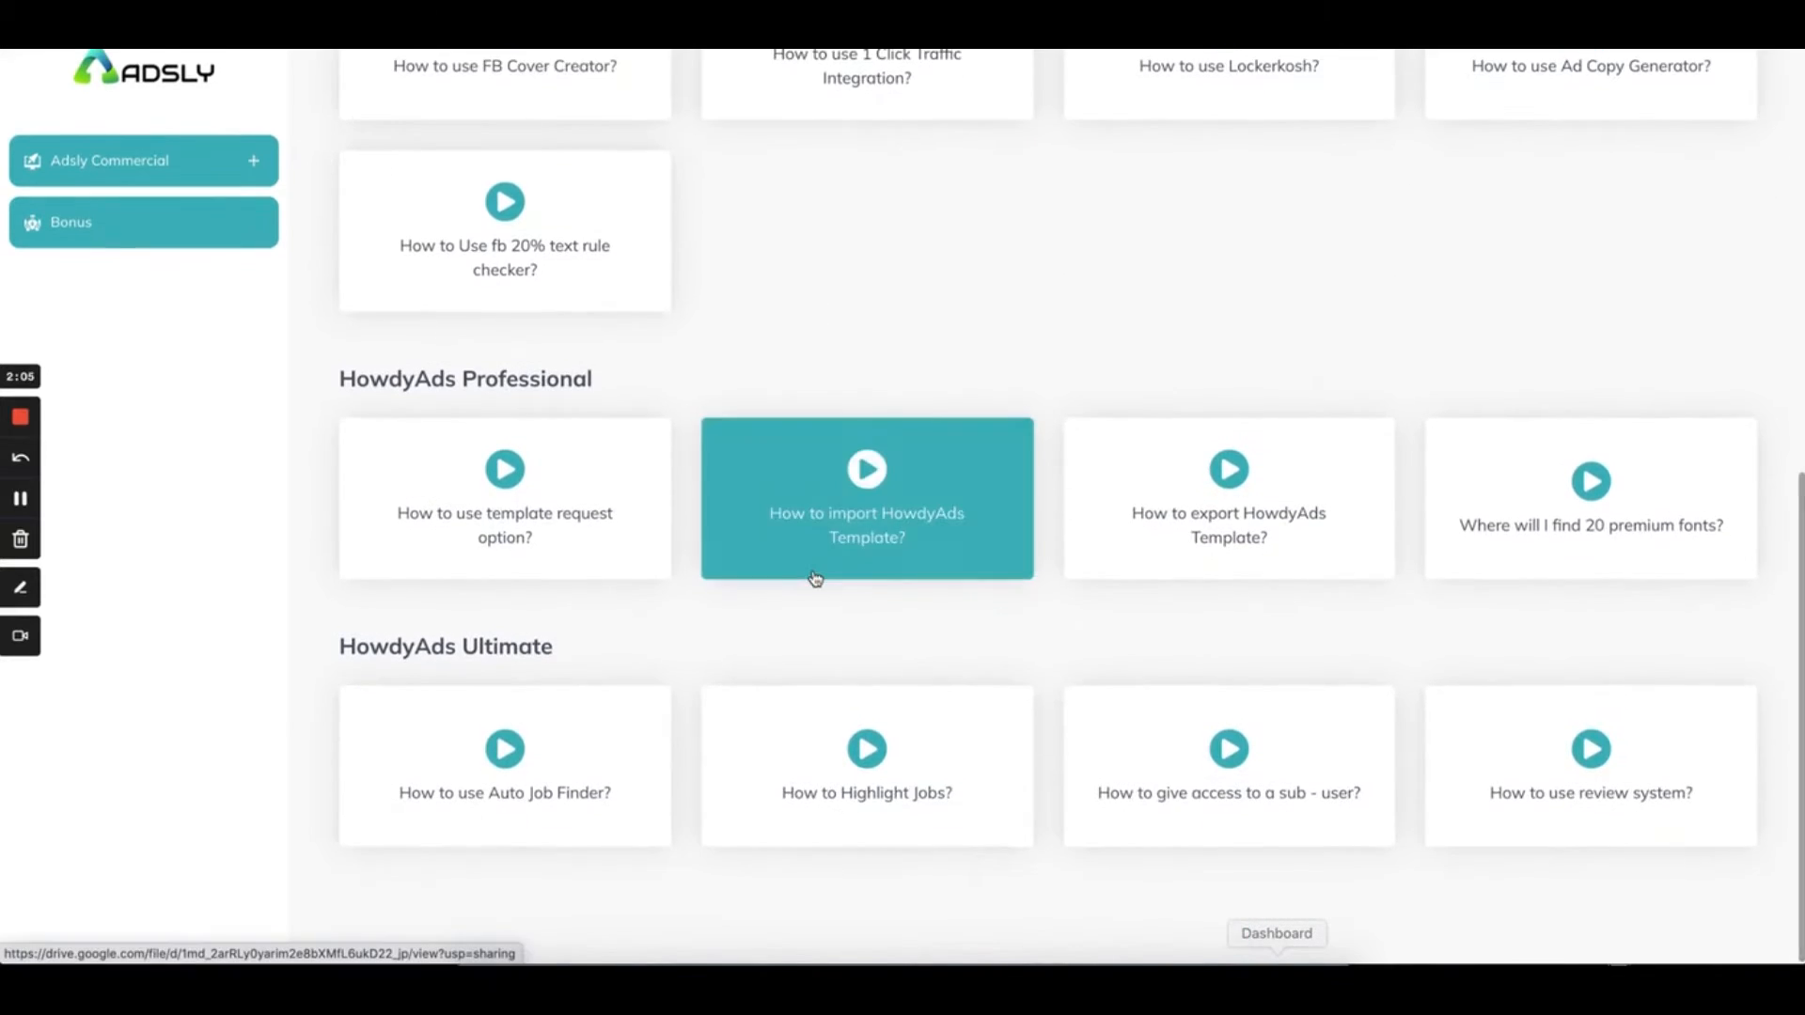
{"action": "scroll", "coordinate": [816, 578], "scroll_direction": "up", "scroll_amount": 8}
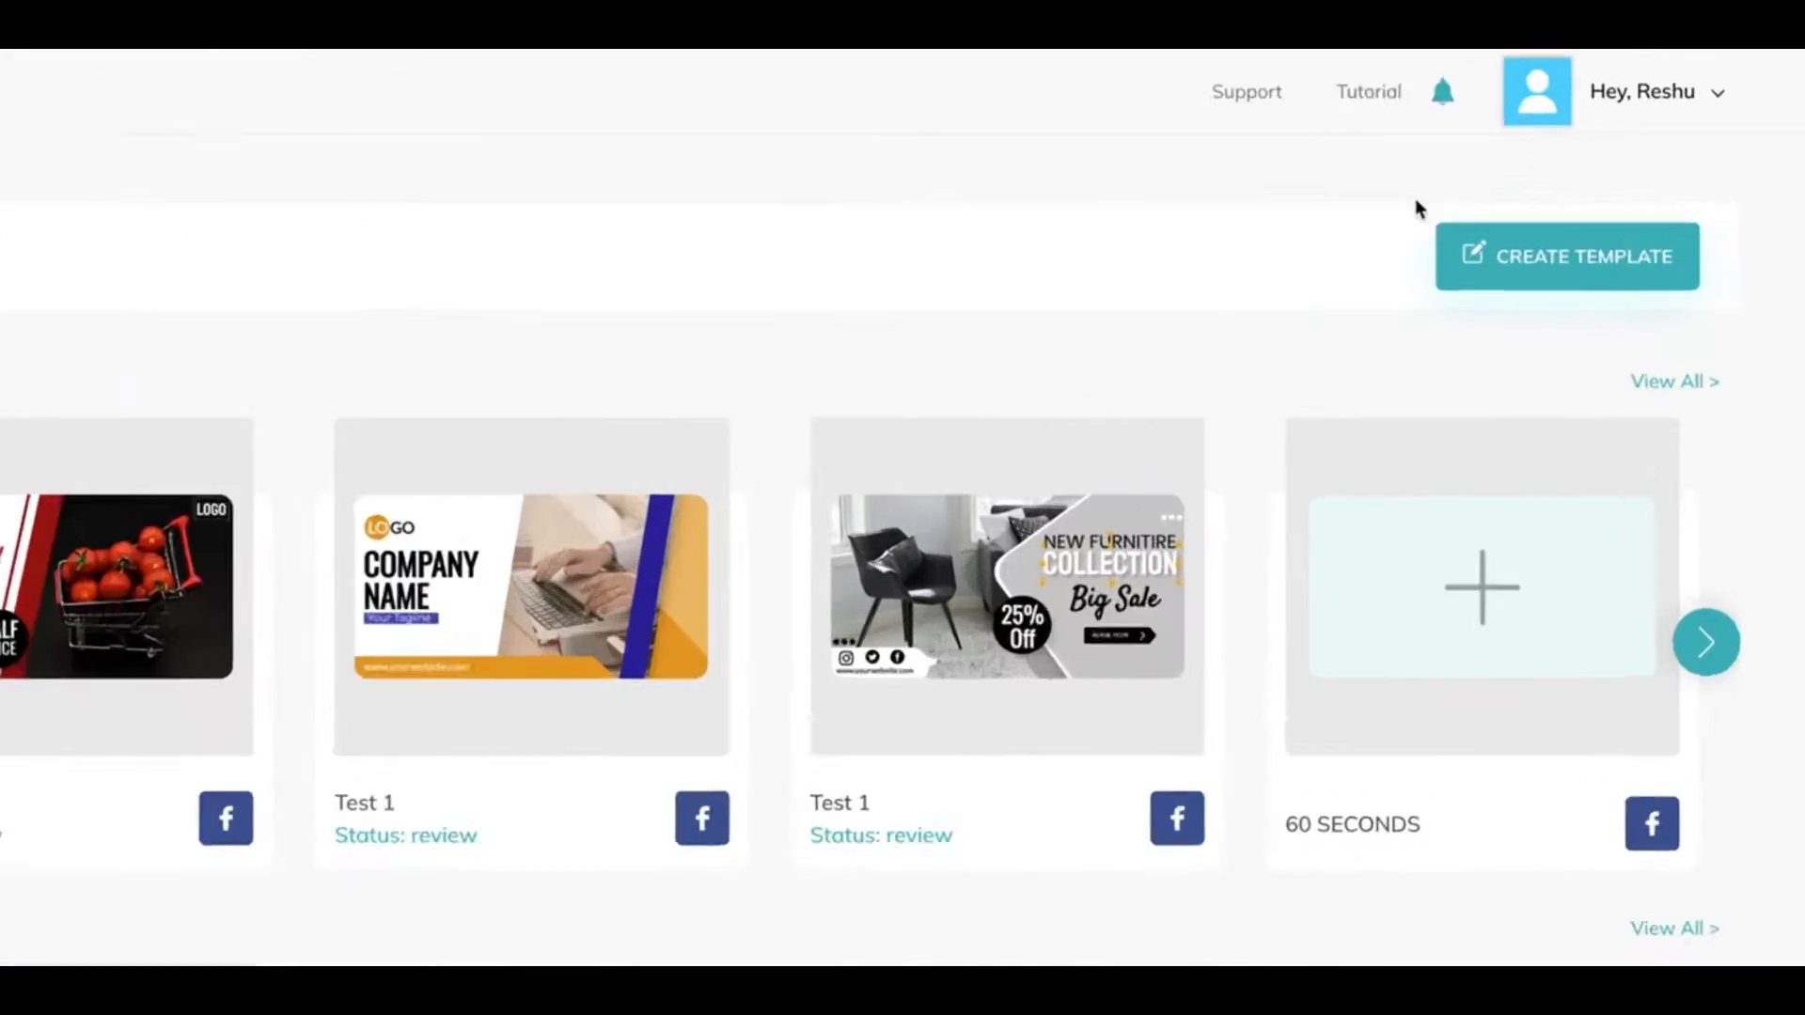
{"action": "left_click", "coordinate": [1535, 82]}
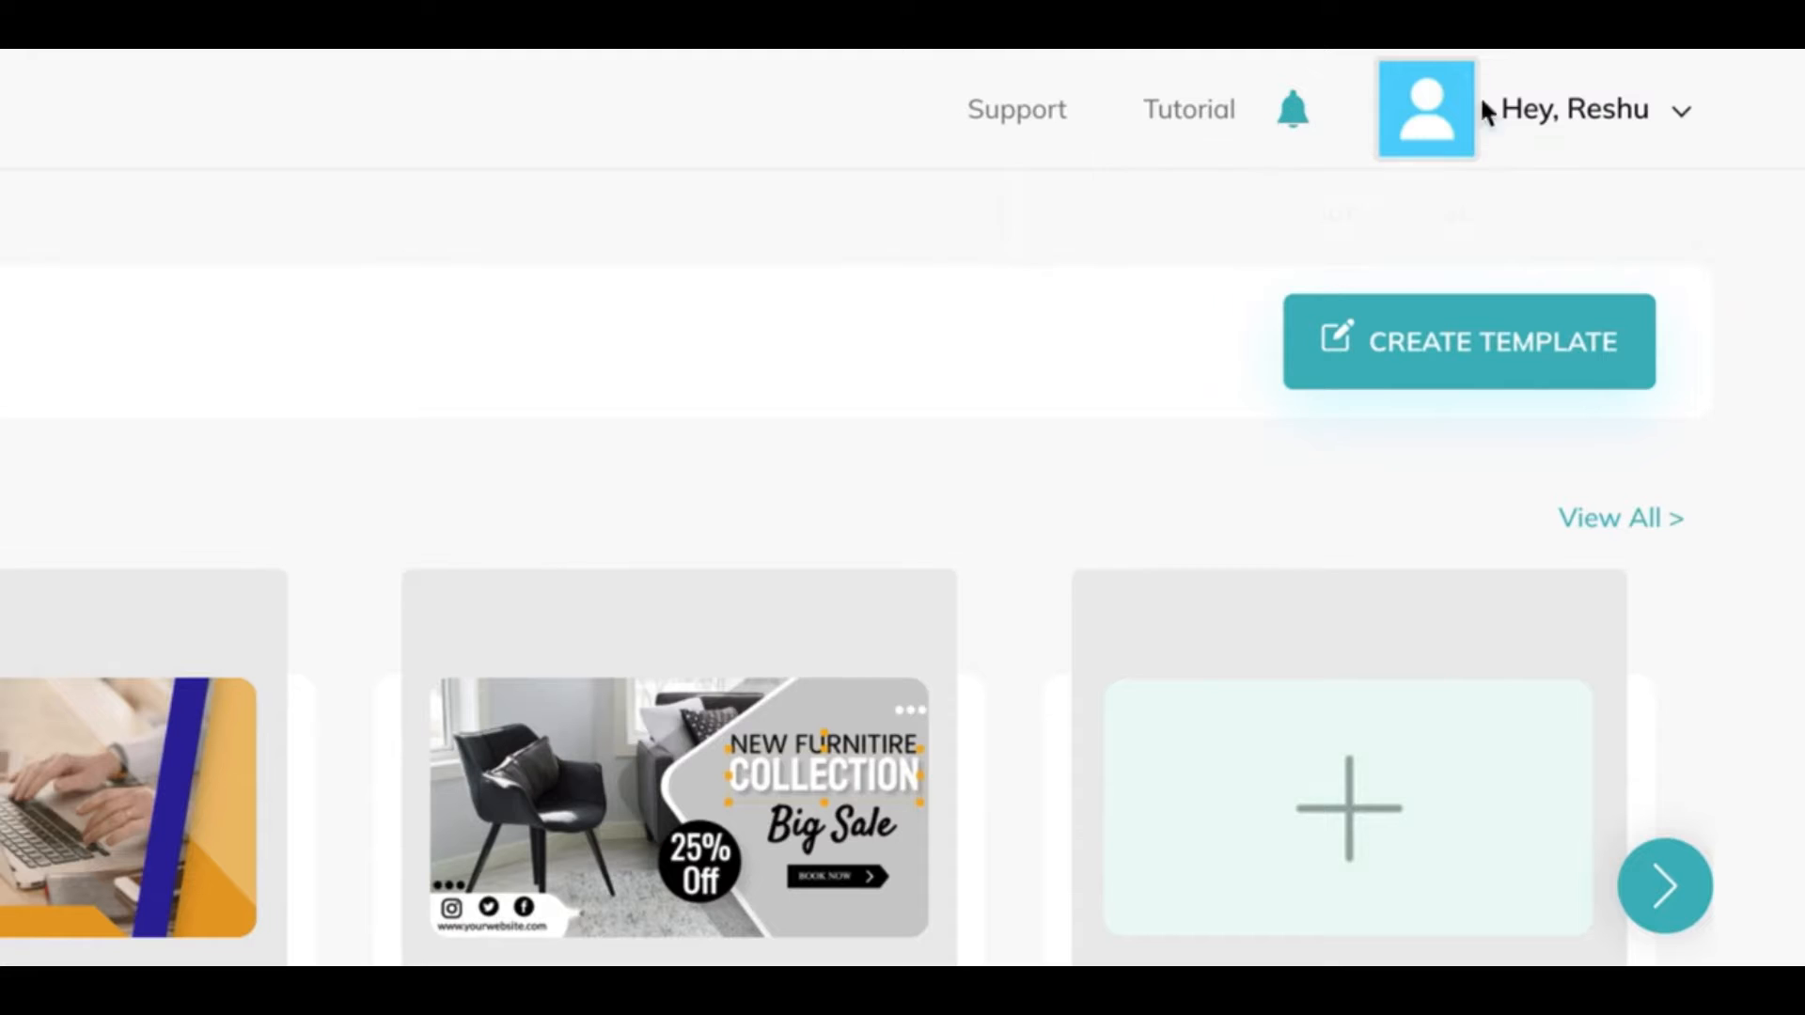
{"action": "left_click", "coordinate": [1683, 125]}
{"action": "left_click", "coordinate": [1527, 226]}
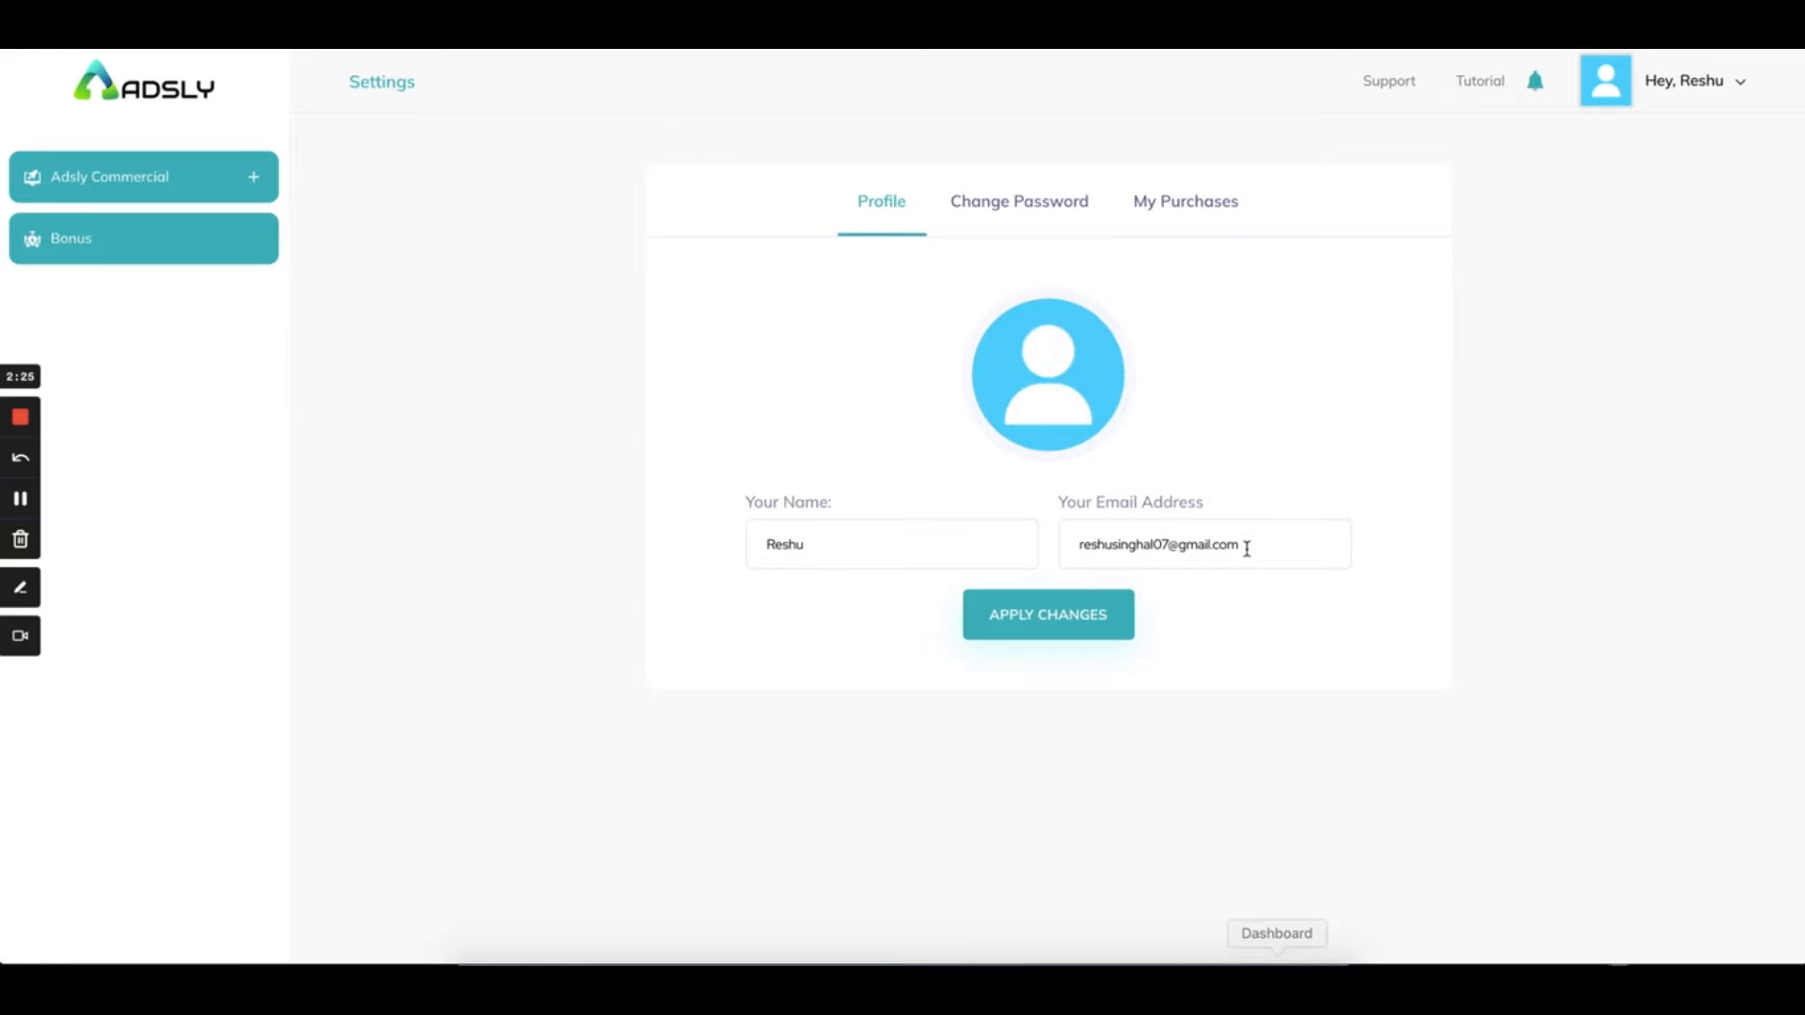
{"action": "left_click", "coordinate": [1015, 194]}
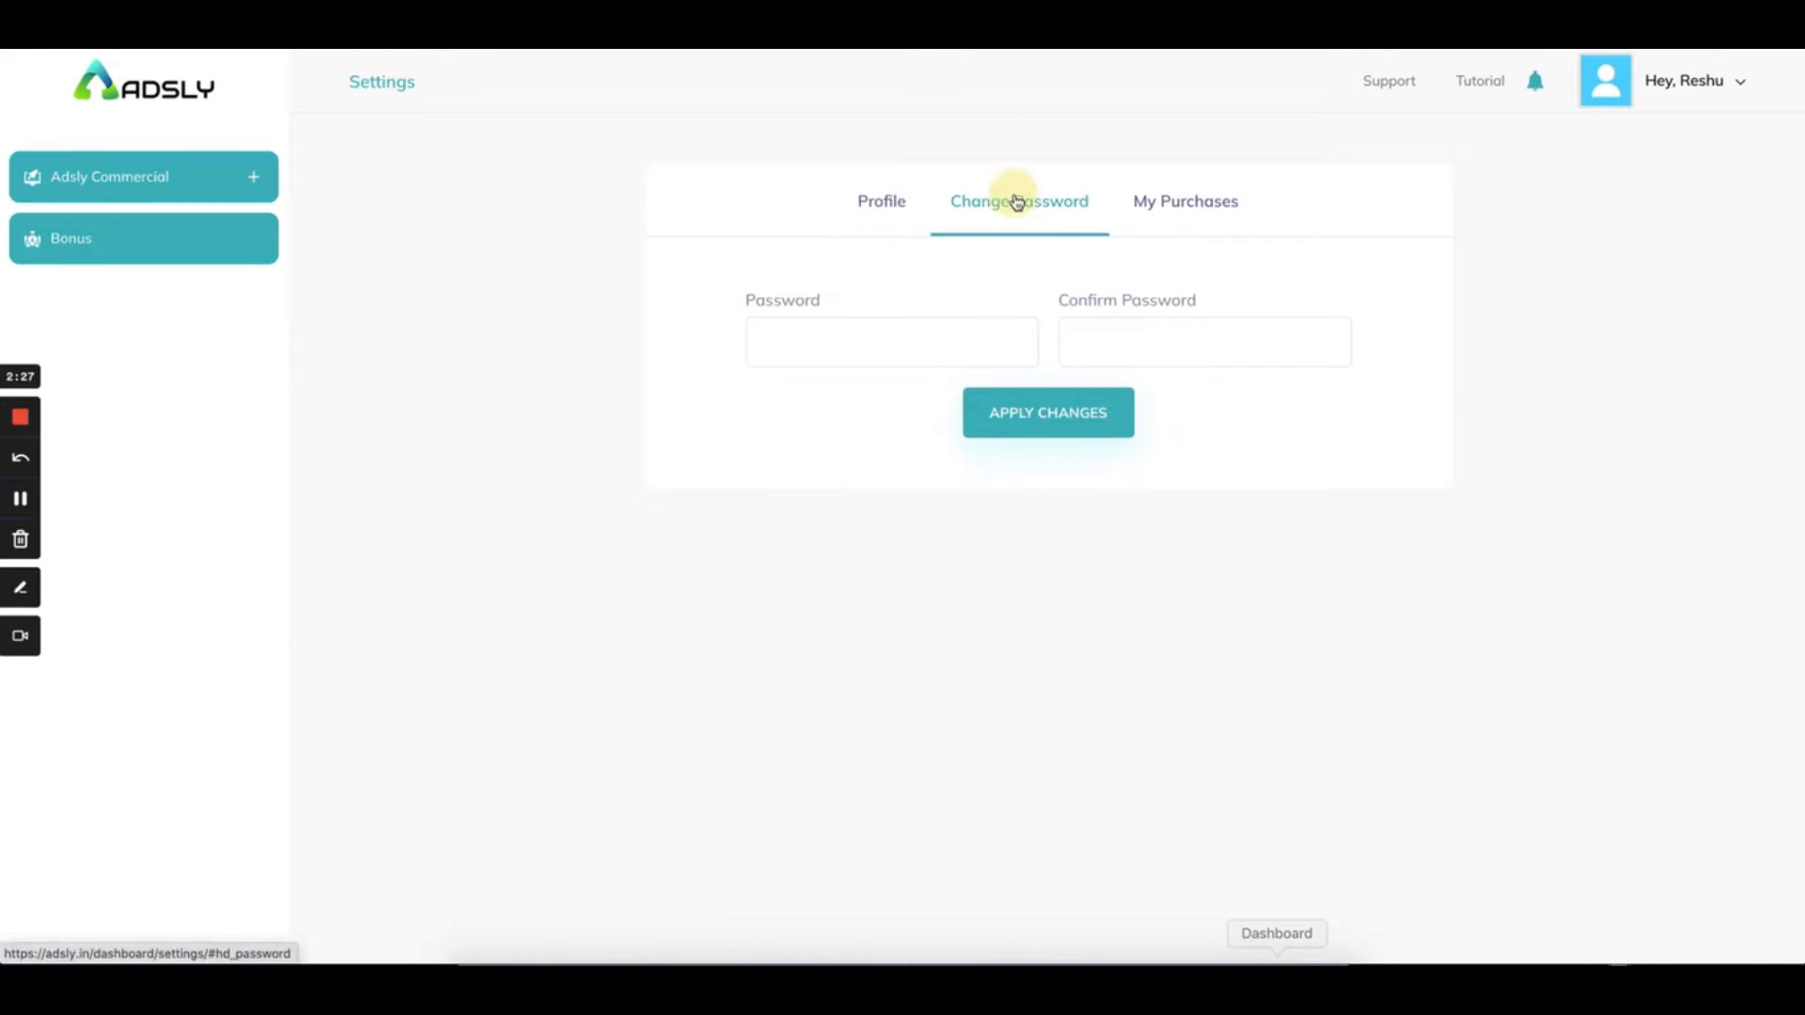
{"action": "left_click", "coordinate": [1165, 200]}
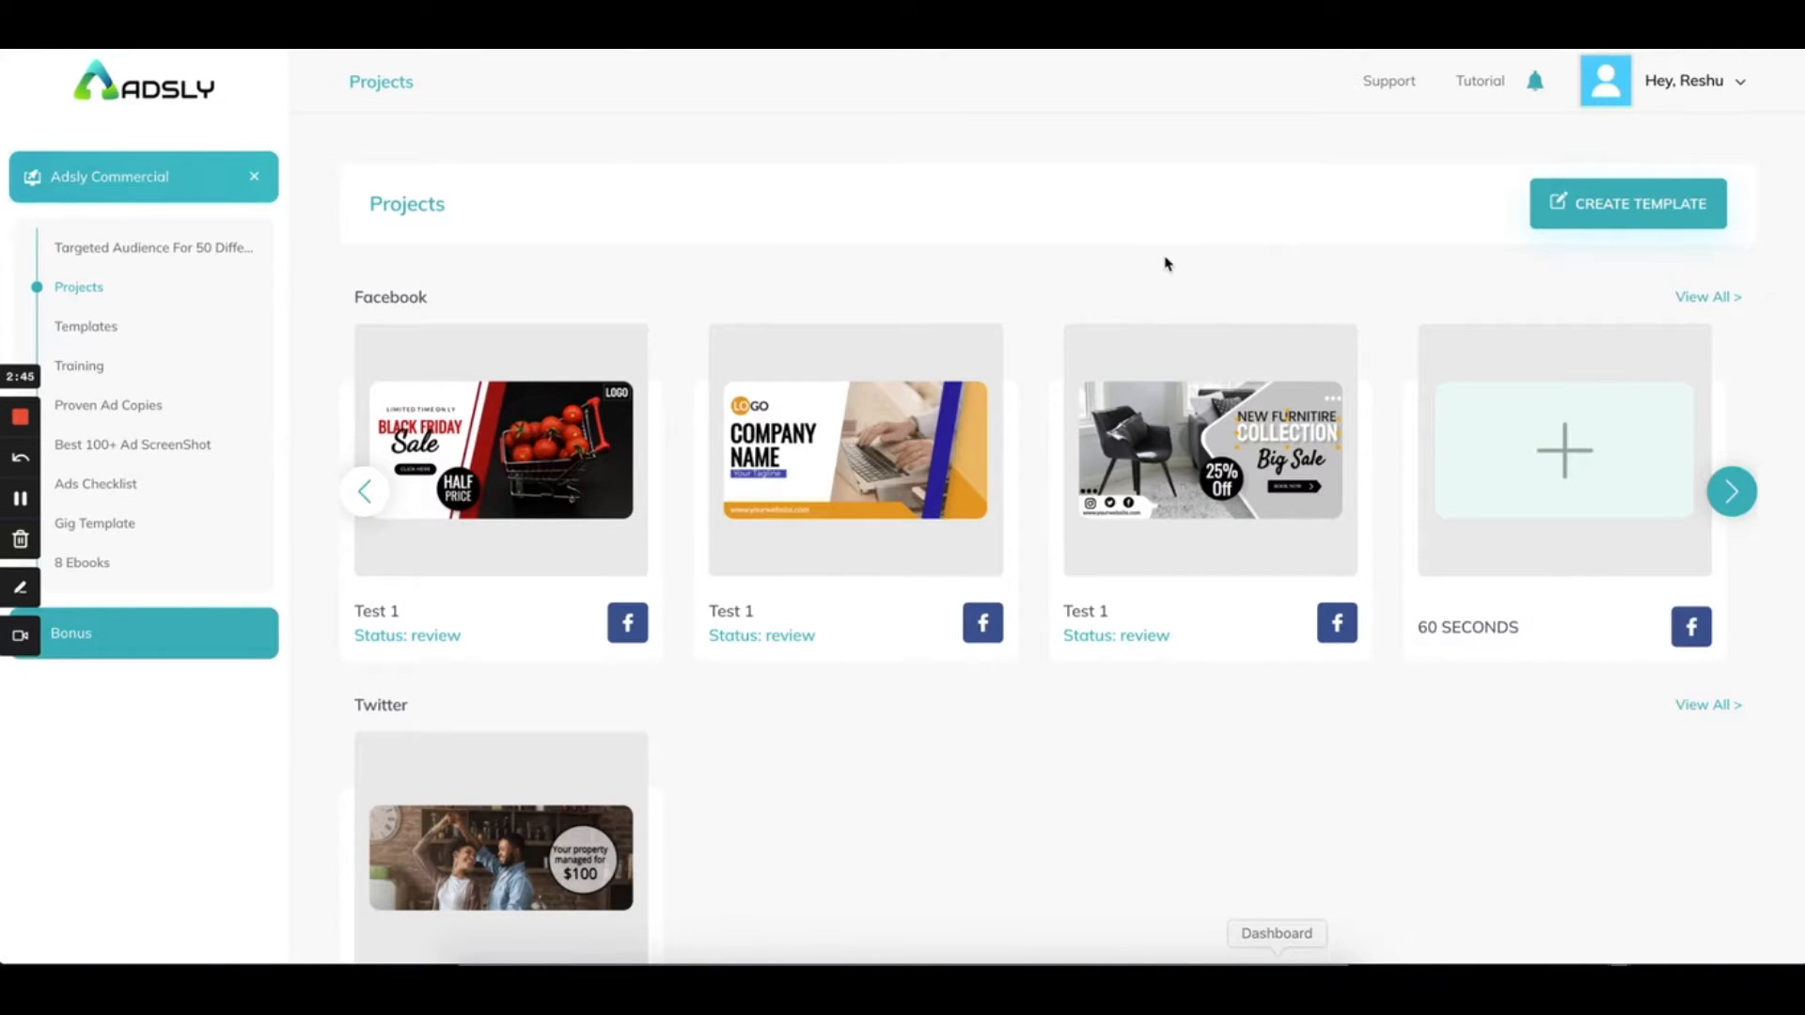
Start a new template named 'test' with Google Ads as its platform
{"action": "left_click", "coordinate": [1613, 217]}
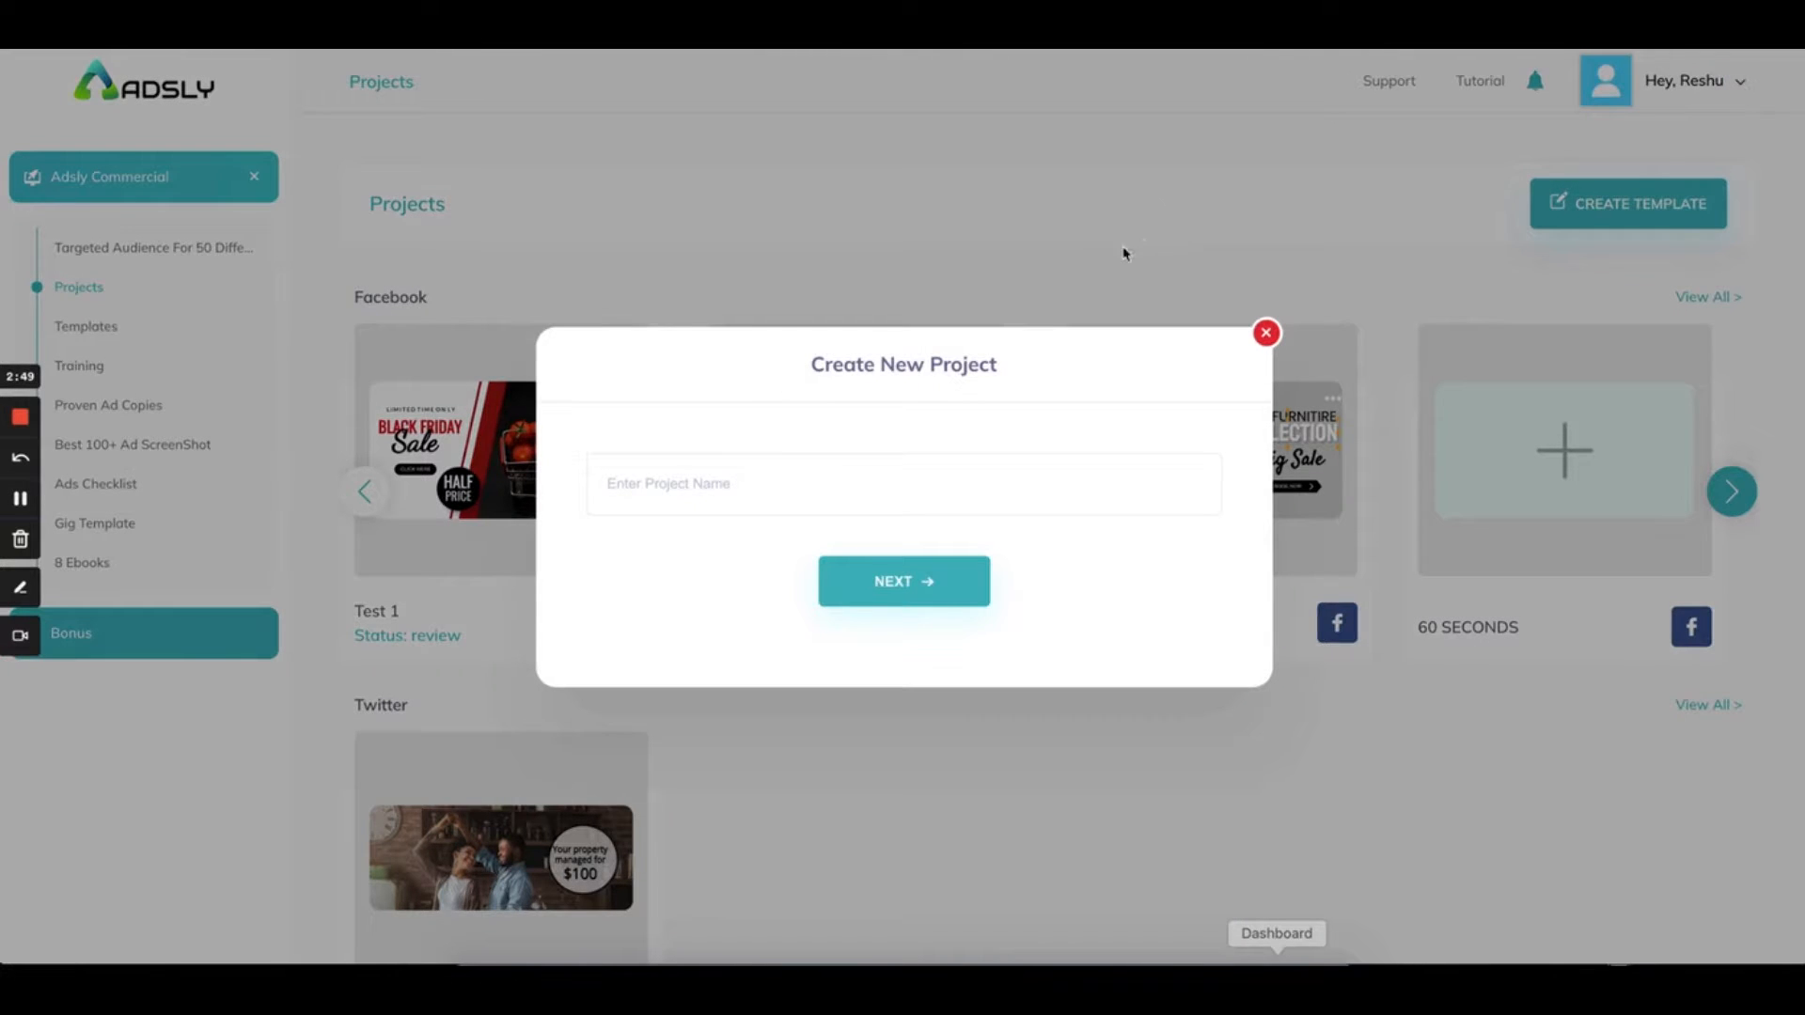
{"action": "left_click", "coordinate": [701, 484]}
{"action": "type", "text": "test"}
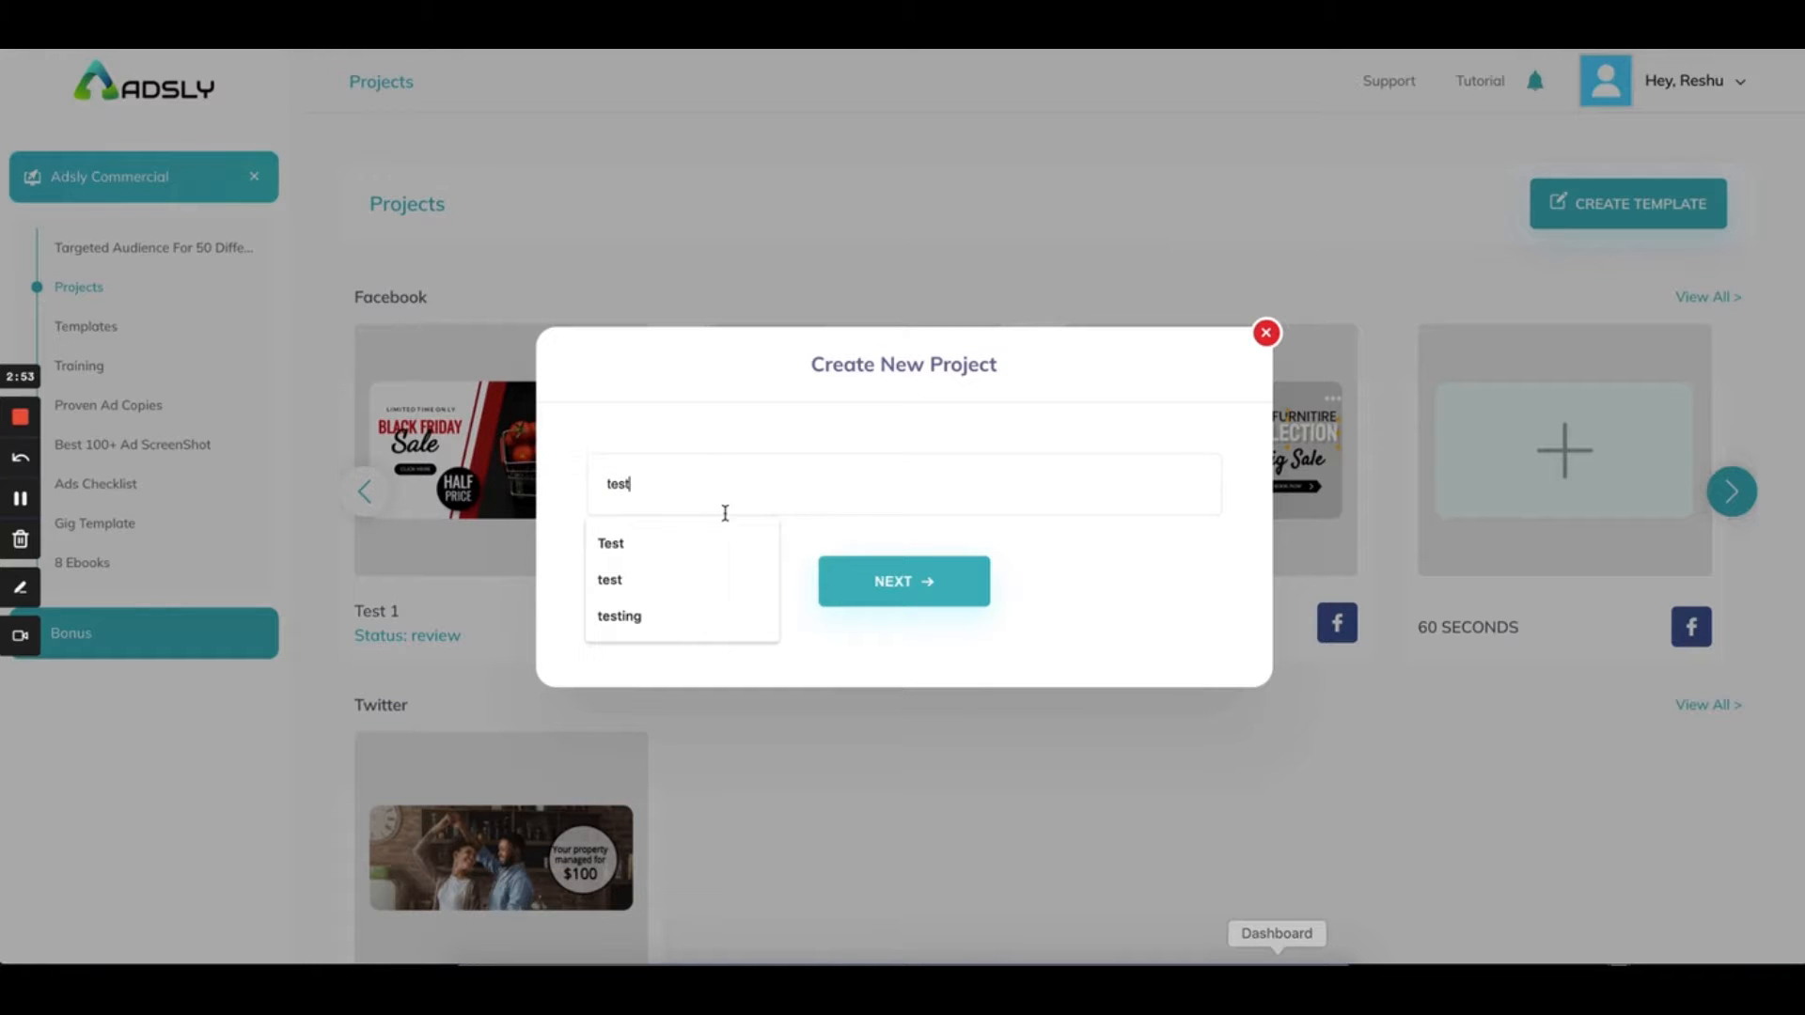
{"action": "left_click", "coordinate": [837, 583]}
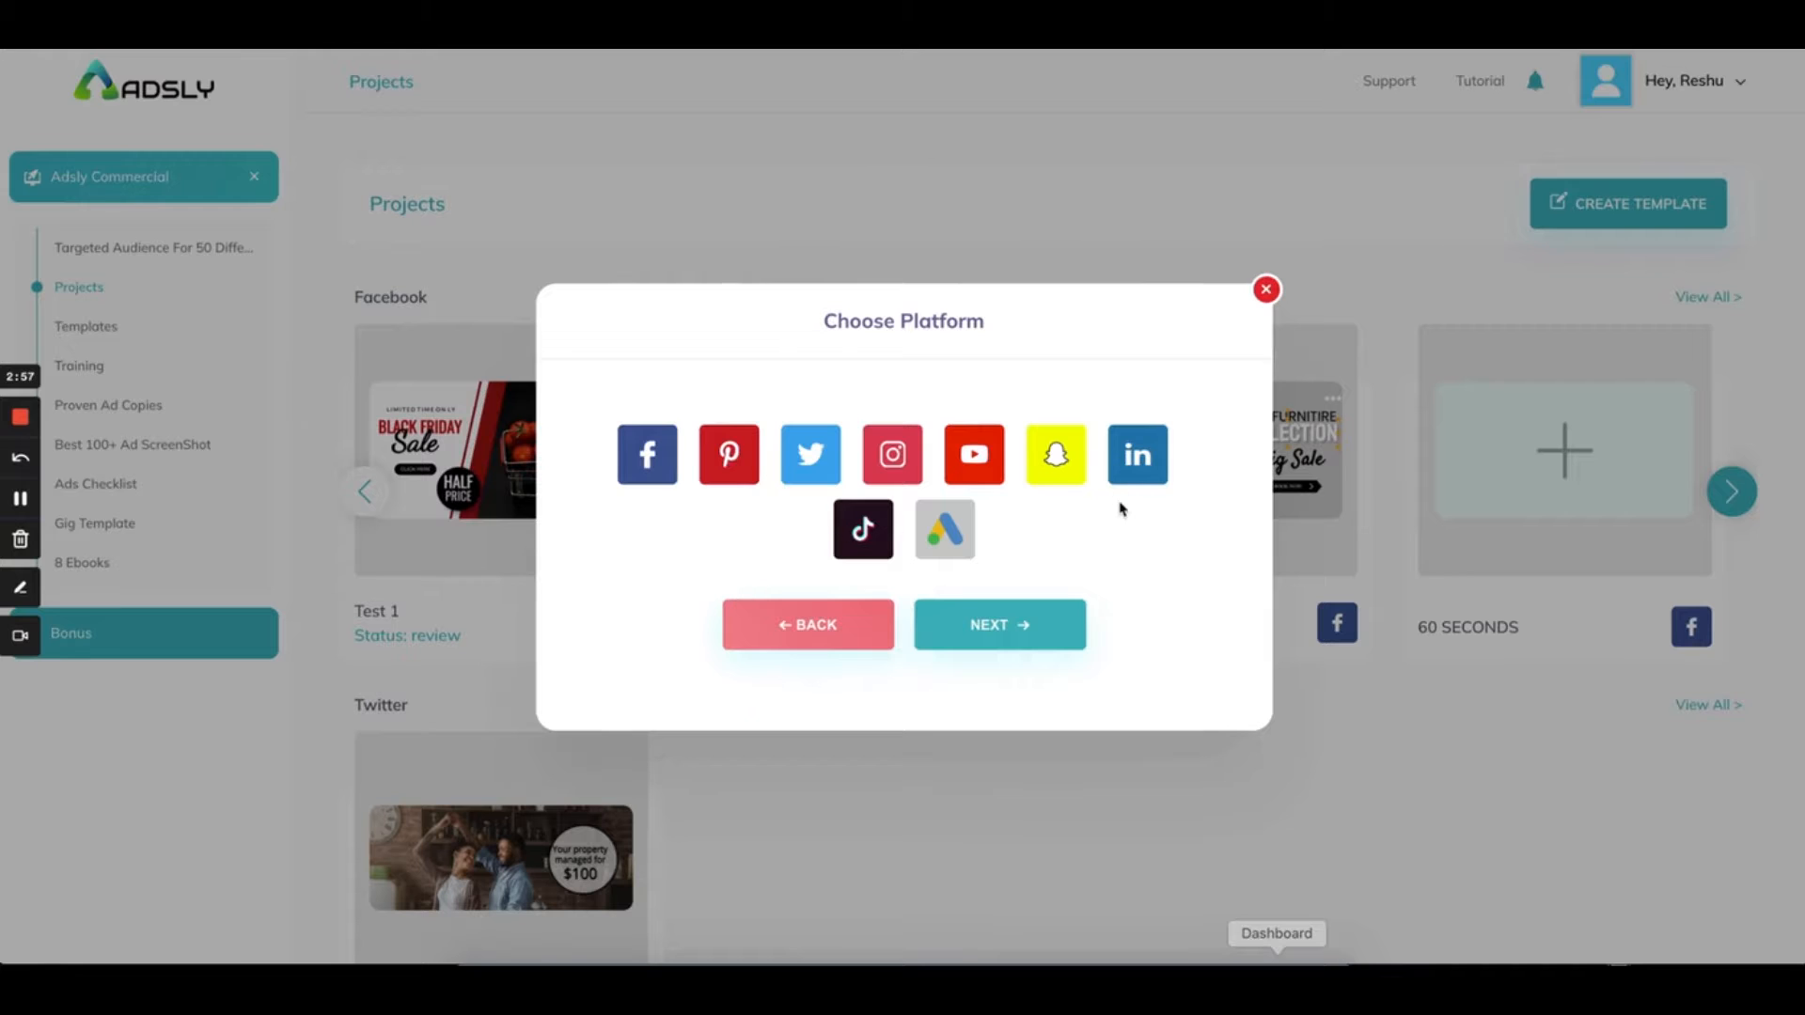
{"action": "left_click", "coordinate": [940, 530]}
{"action": "left_click", "coordinate": [959, 641]}
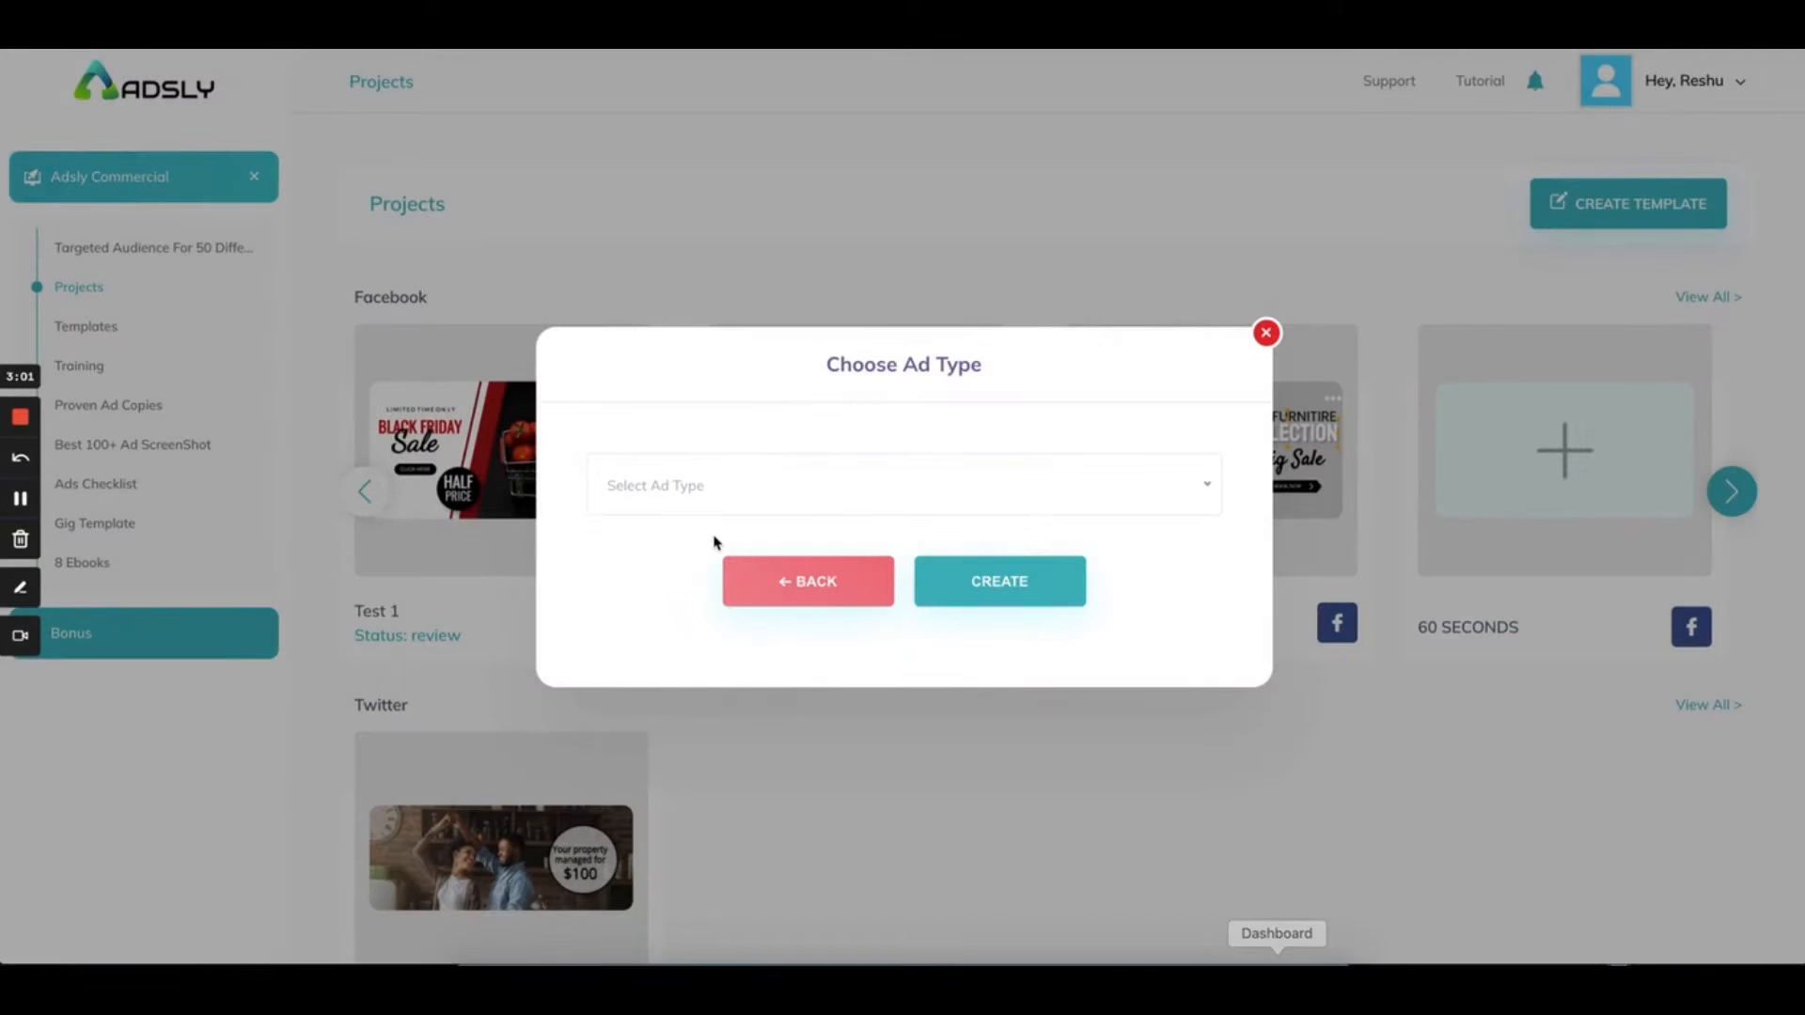
Choose the Large leaderboard 970 × 90 size and create the template
{"action": "left_click", "coordinate": [656, 485]}
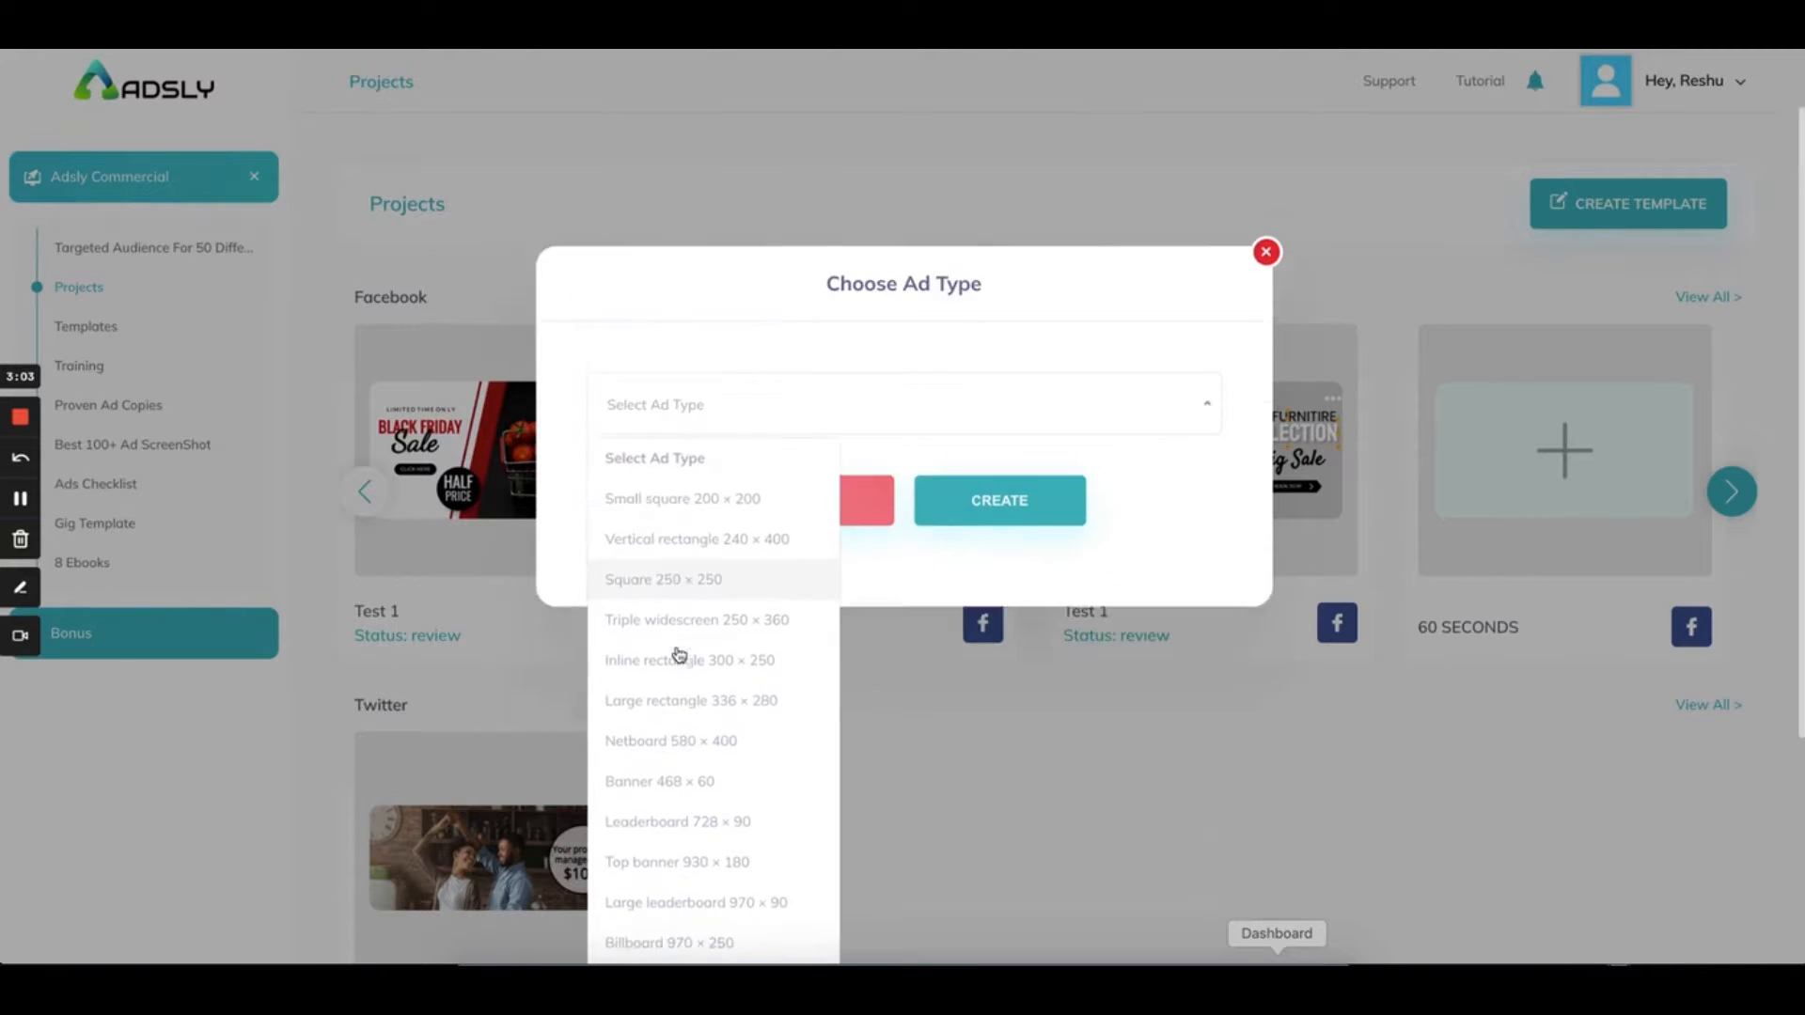
{"action": "scroll", "coordinate": [679, 655], "scroll_direction": "down", "scroll_amount": 5}
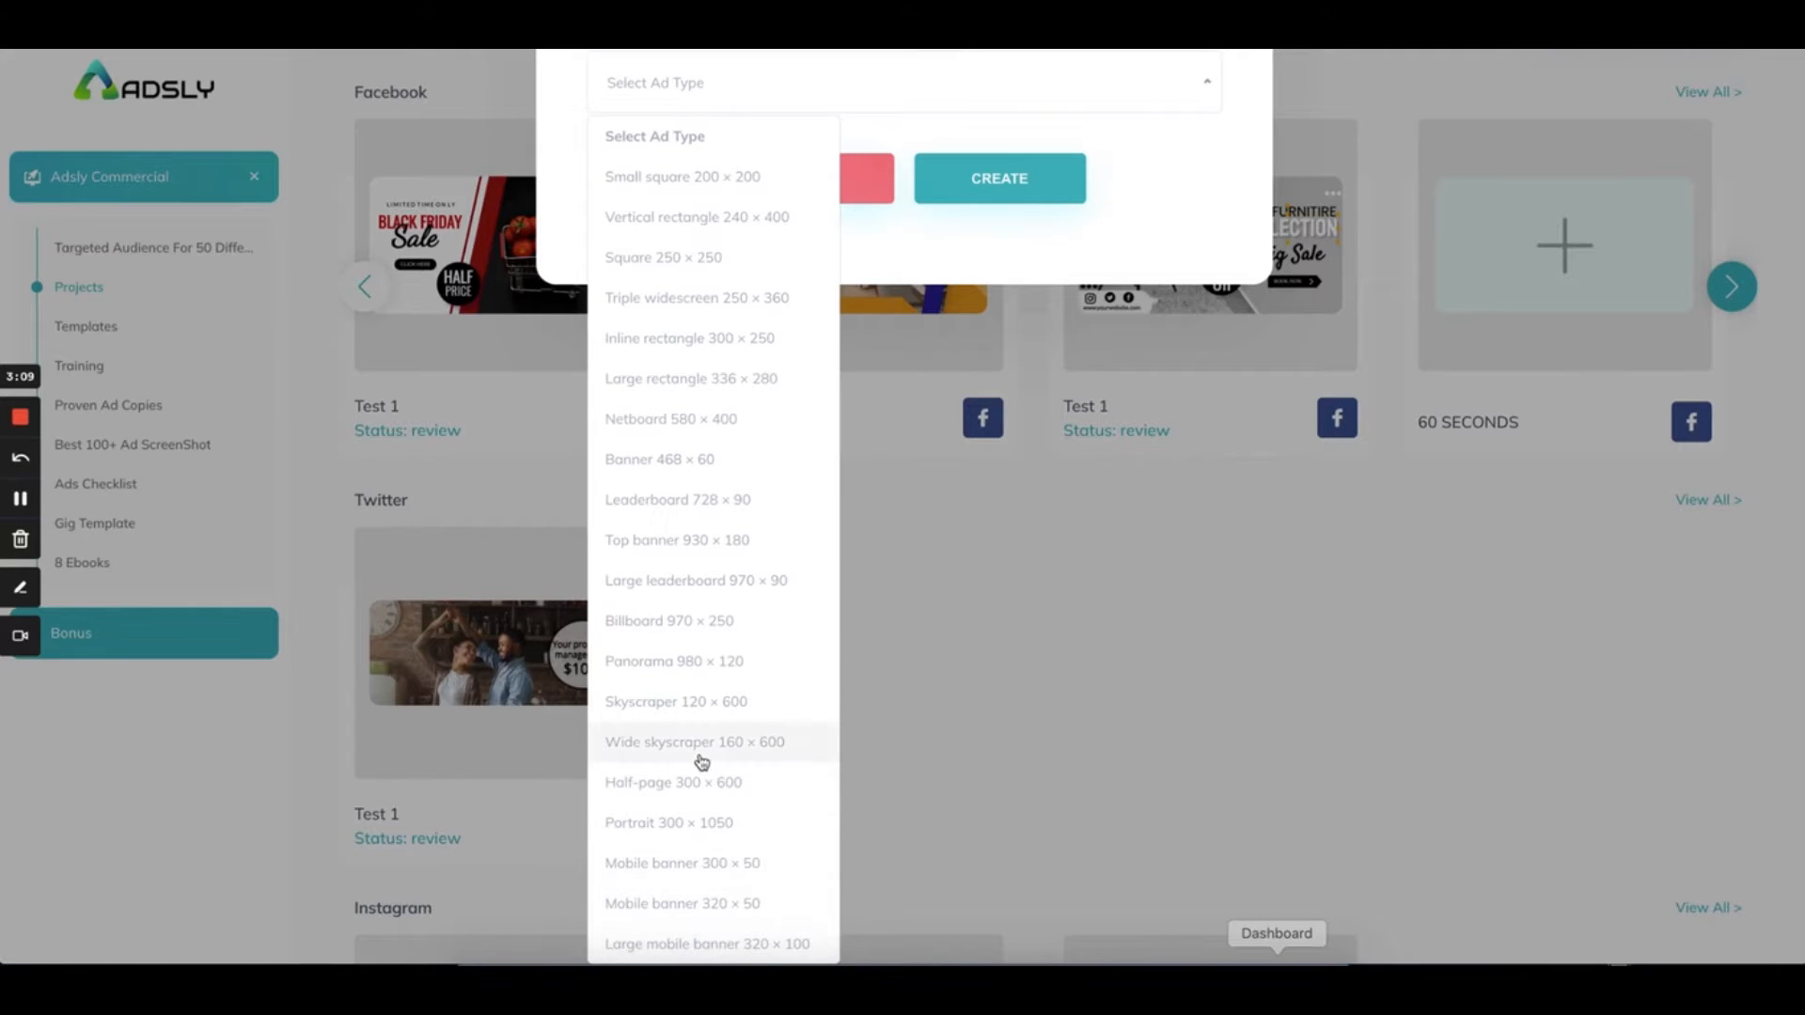
{"action": "left_click", "coordinate": [697, 590]}
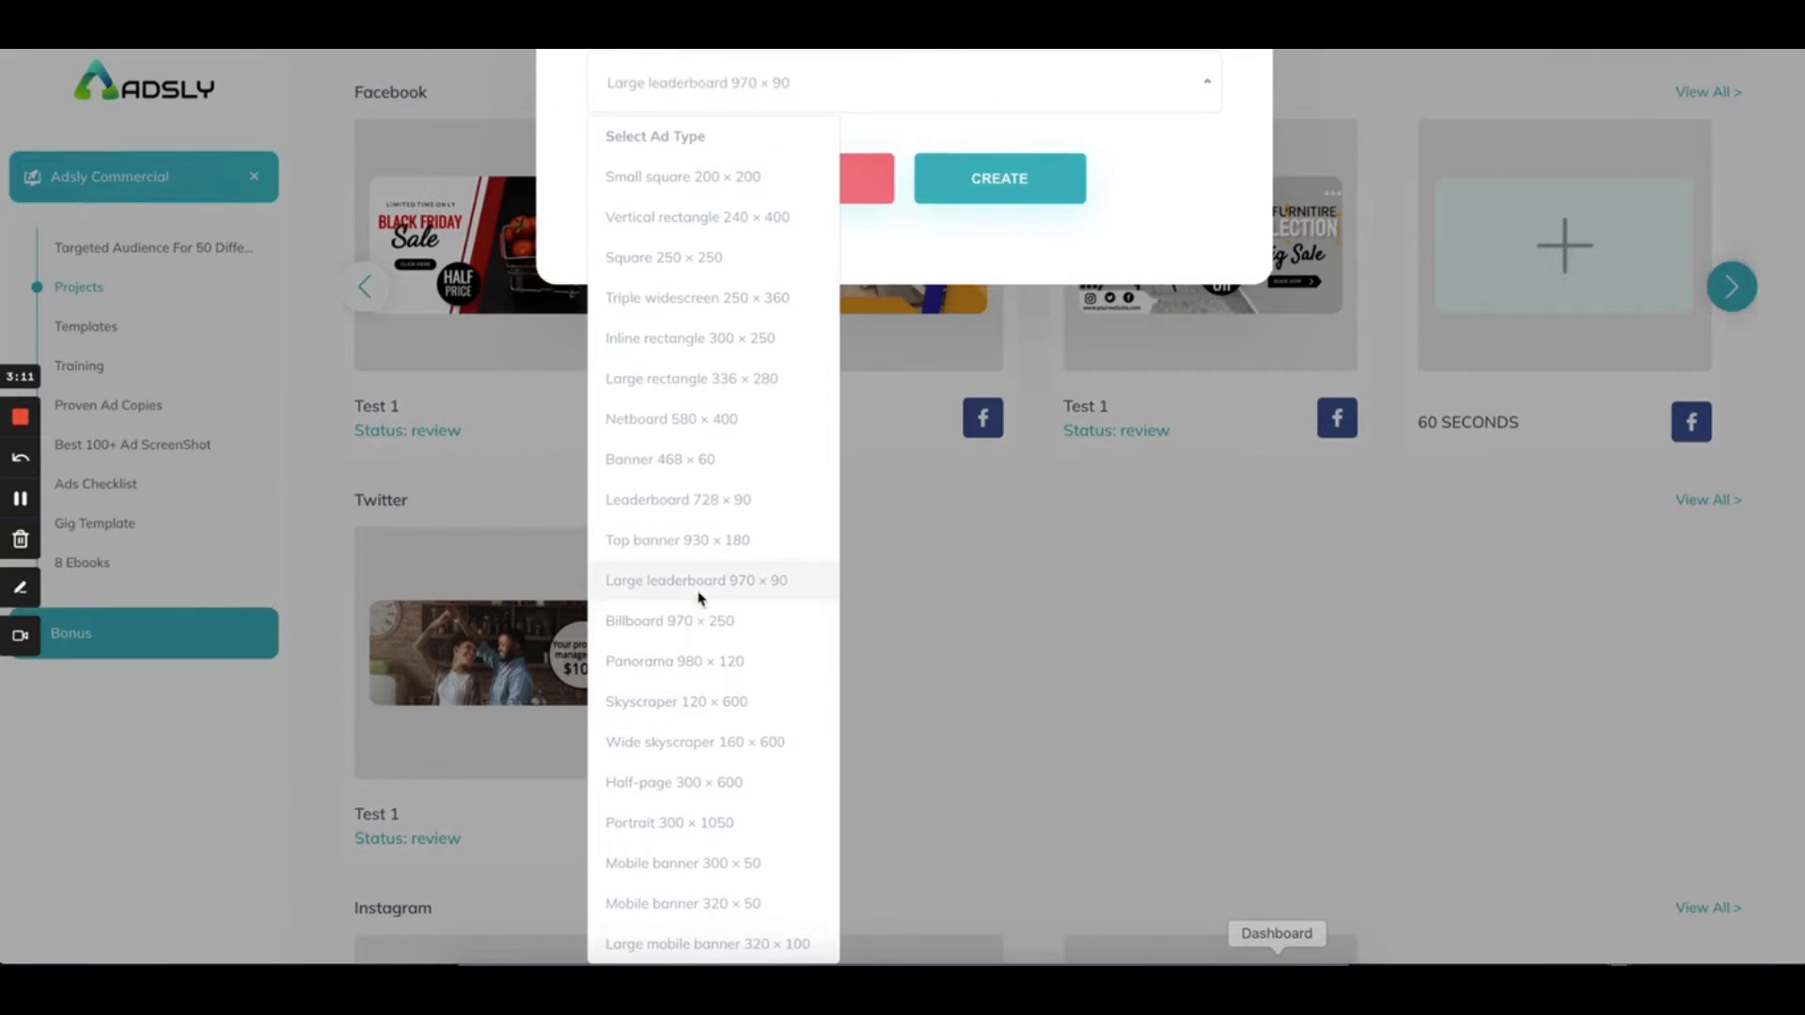
{"action": "left_click", "coordinate": [971, 406]}
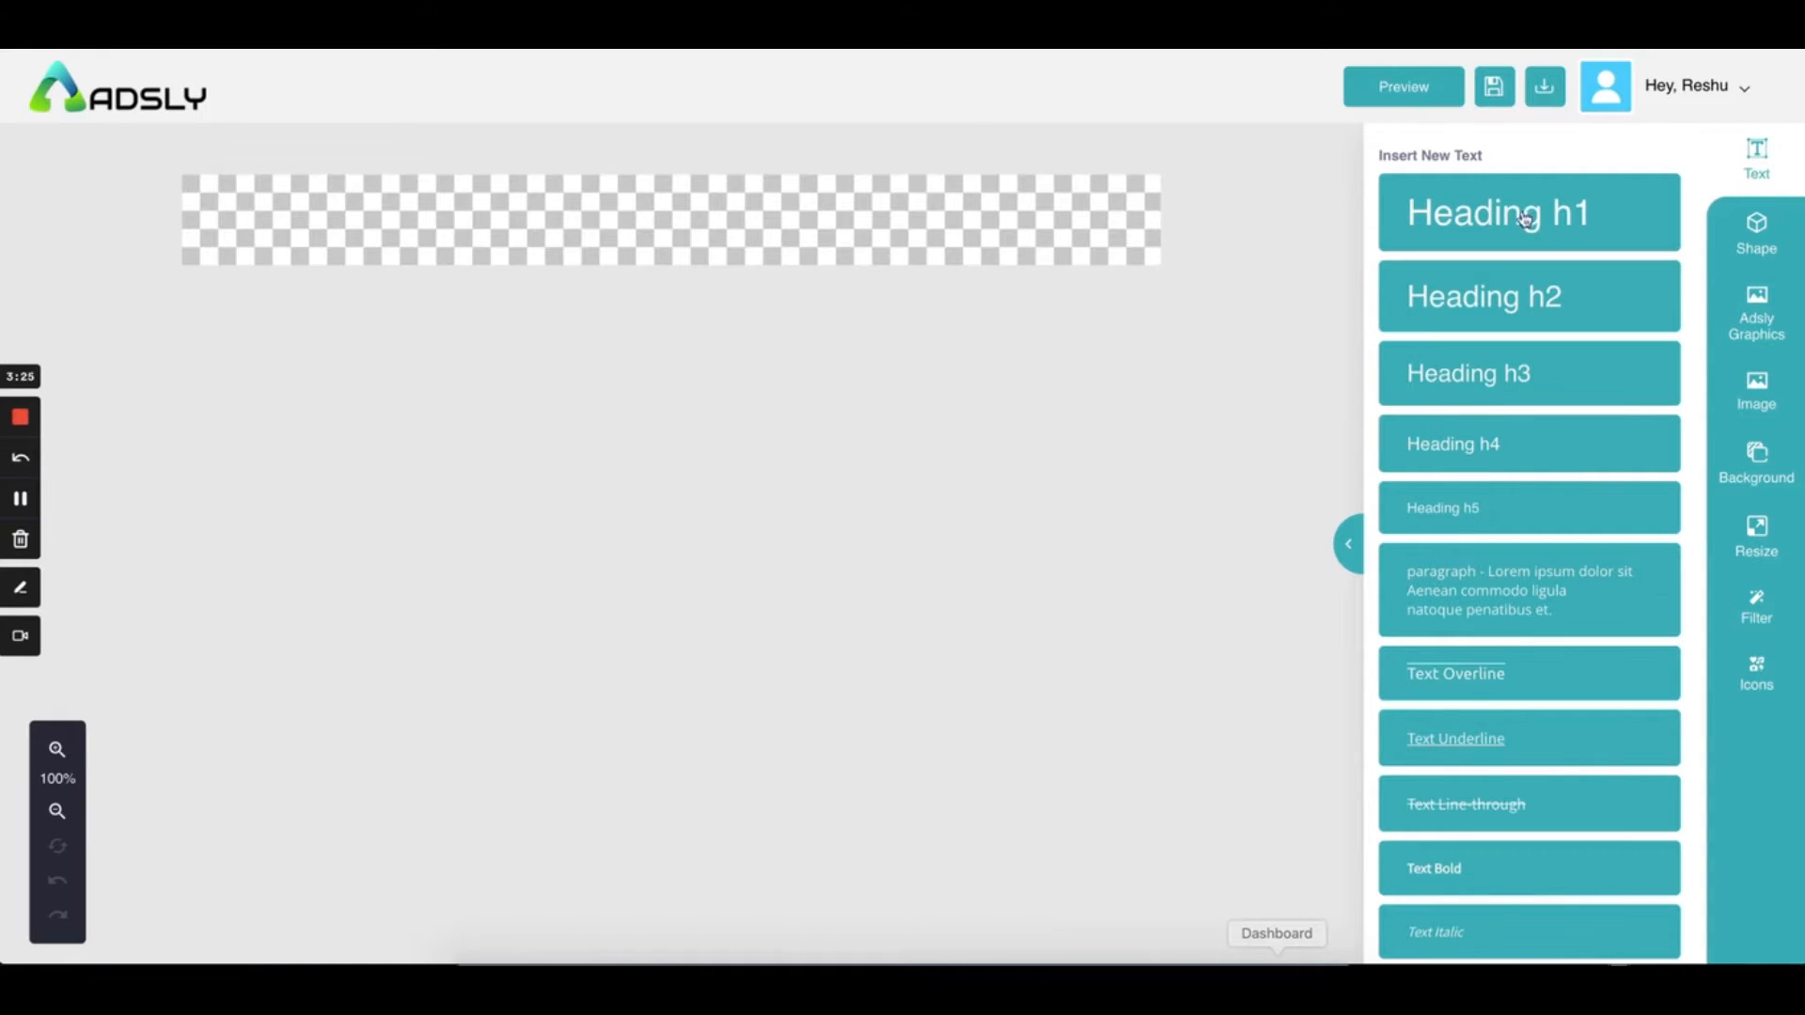
Add an h1 heading reading 'adsly' and drag it up and to the left
{"action": "scroll", "coordinate": [1439, 625], "scroll_direction": "down", "scroll_amount": 1}
{"action": "left_click", "coordinate": [1463, 223]}
{"action": "double_click", "coordinate": [635, 209]}
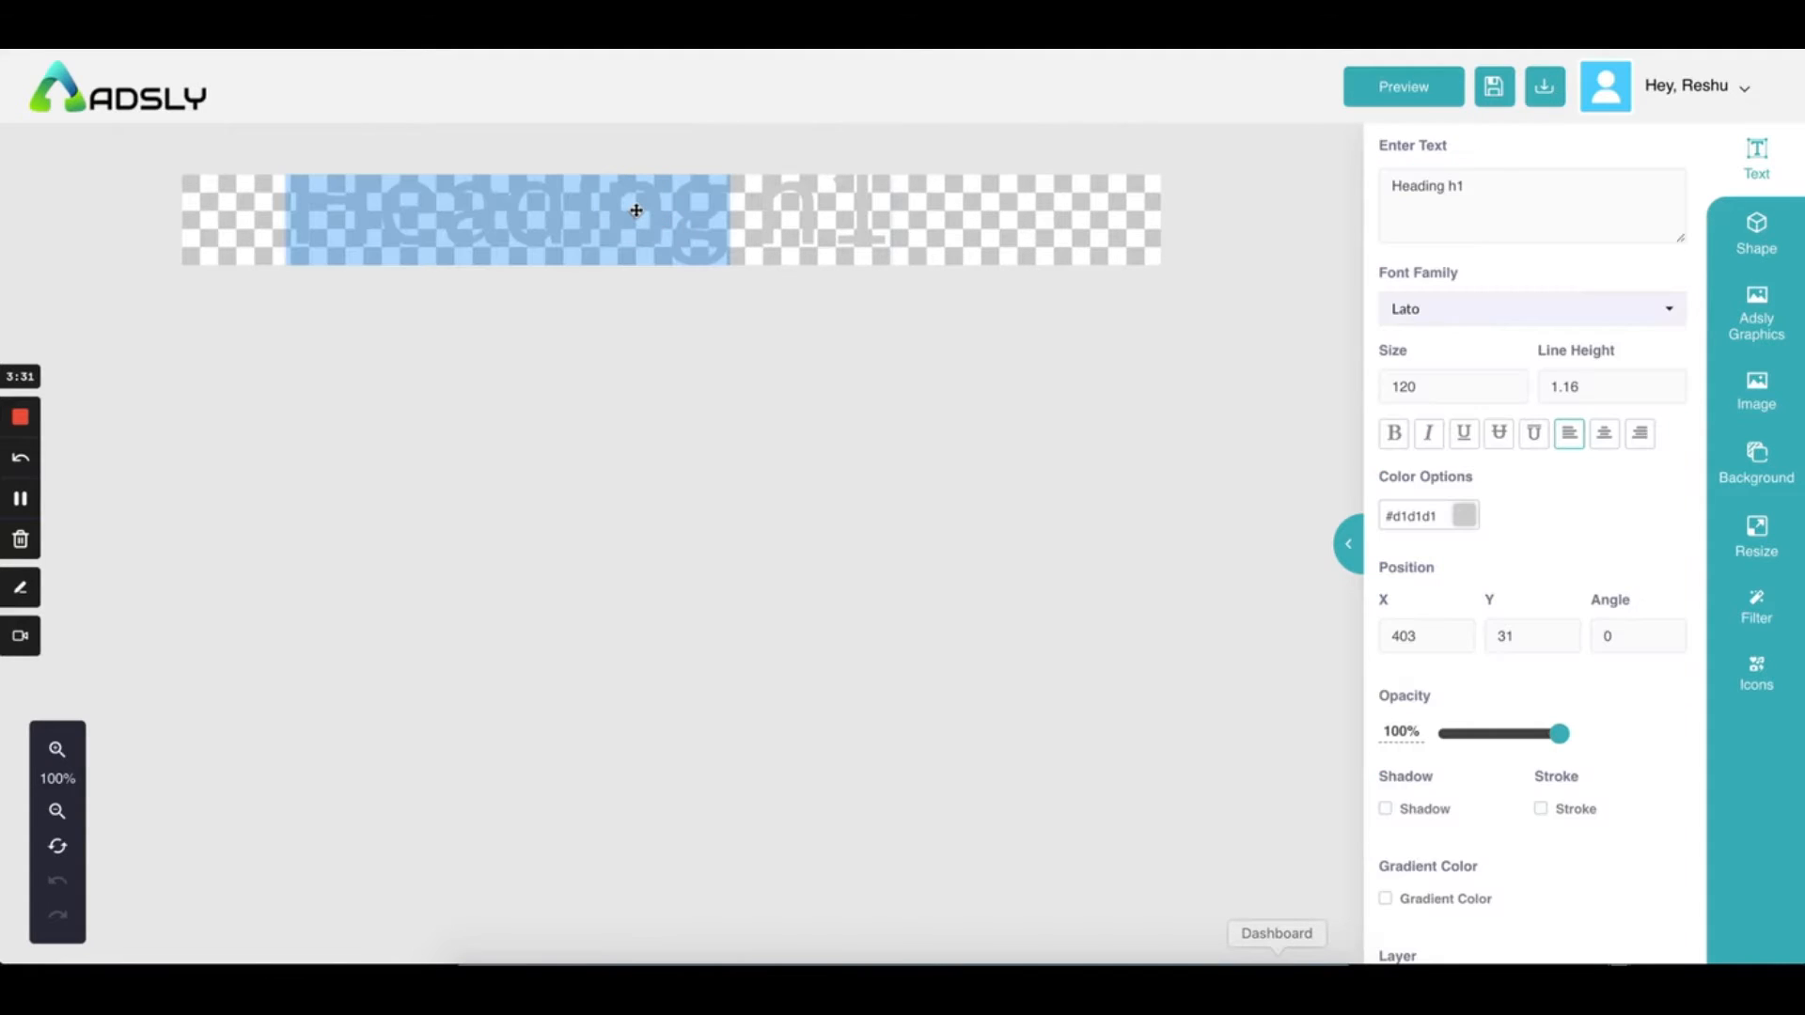
{"action": "triple_click", "coordinate": [636, 210]}
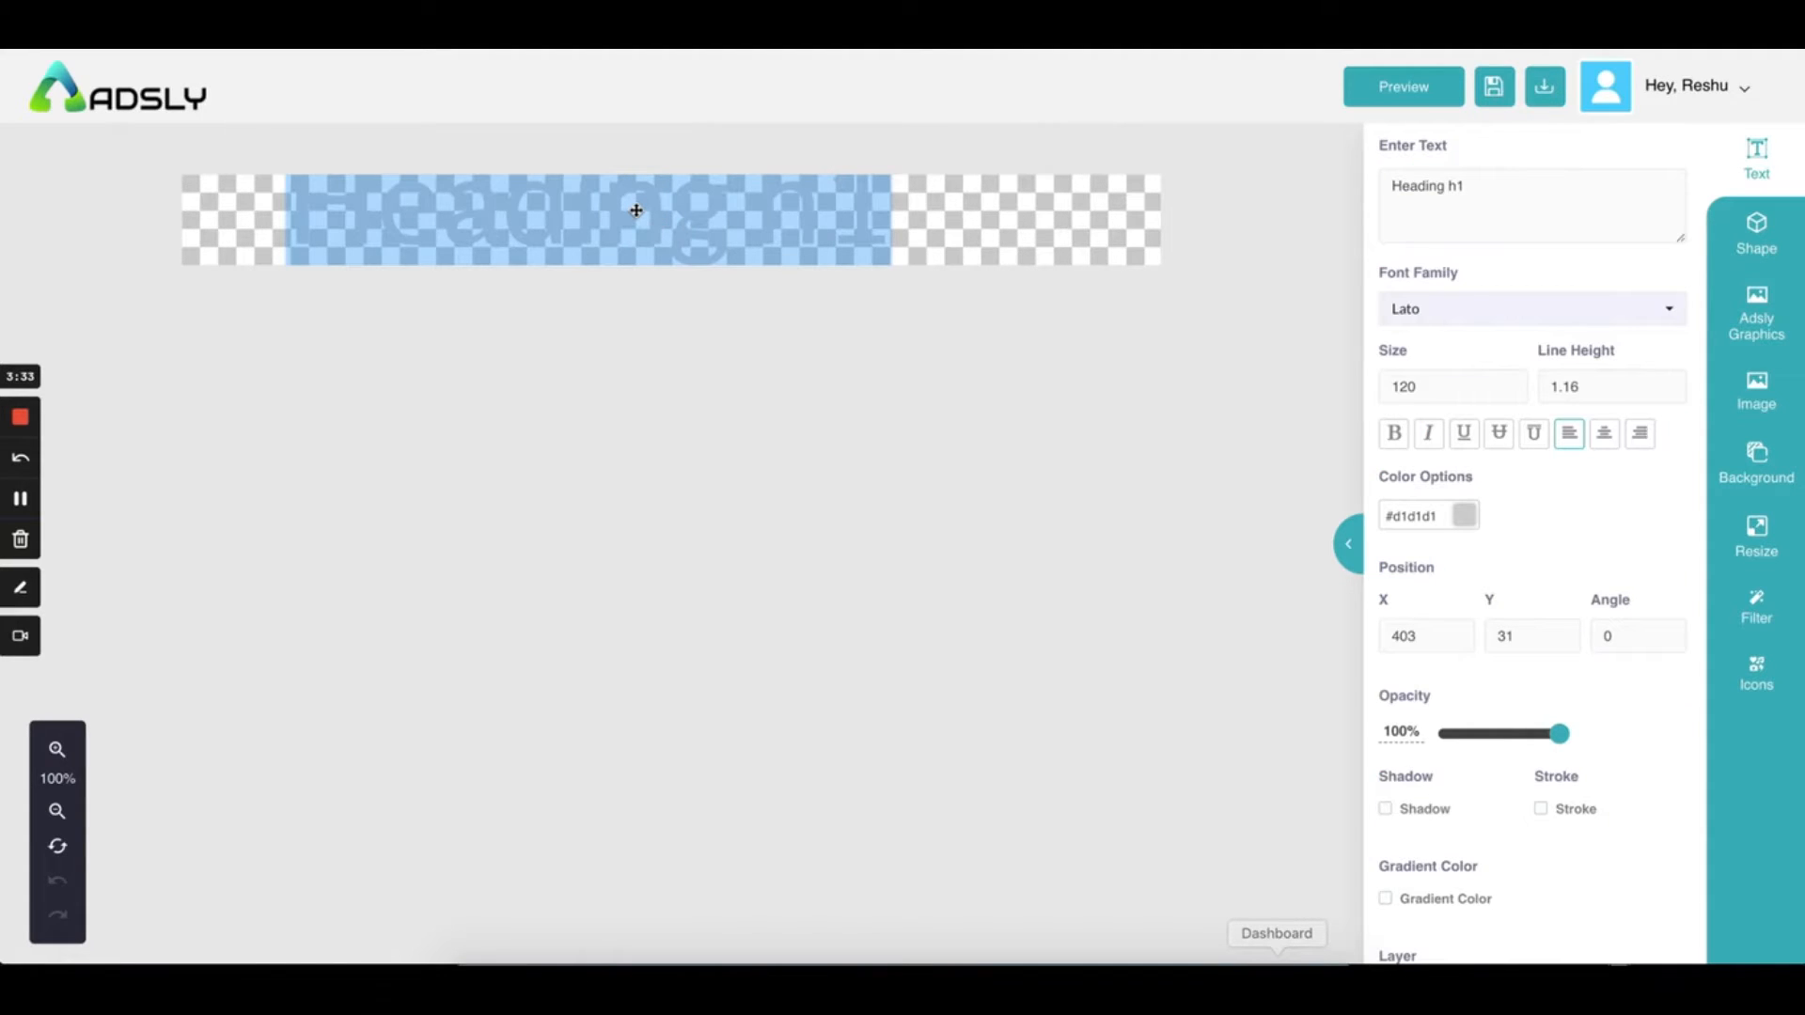
{"action": "key", "text": "BackSpace"}
{"action": "type", "text": "adsly"}
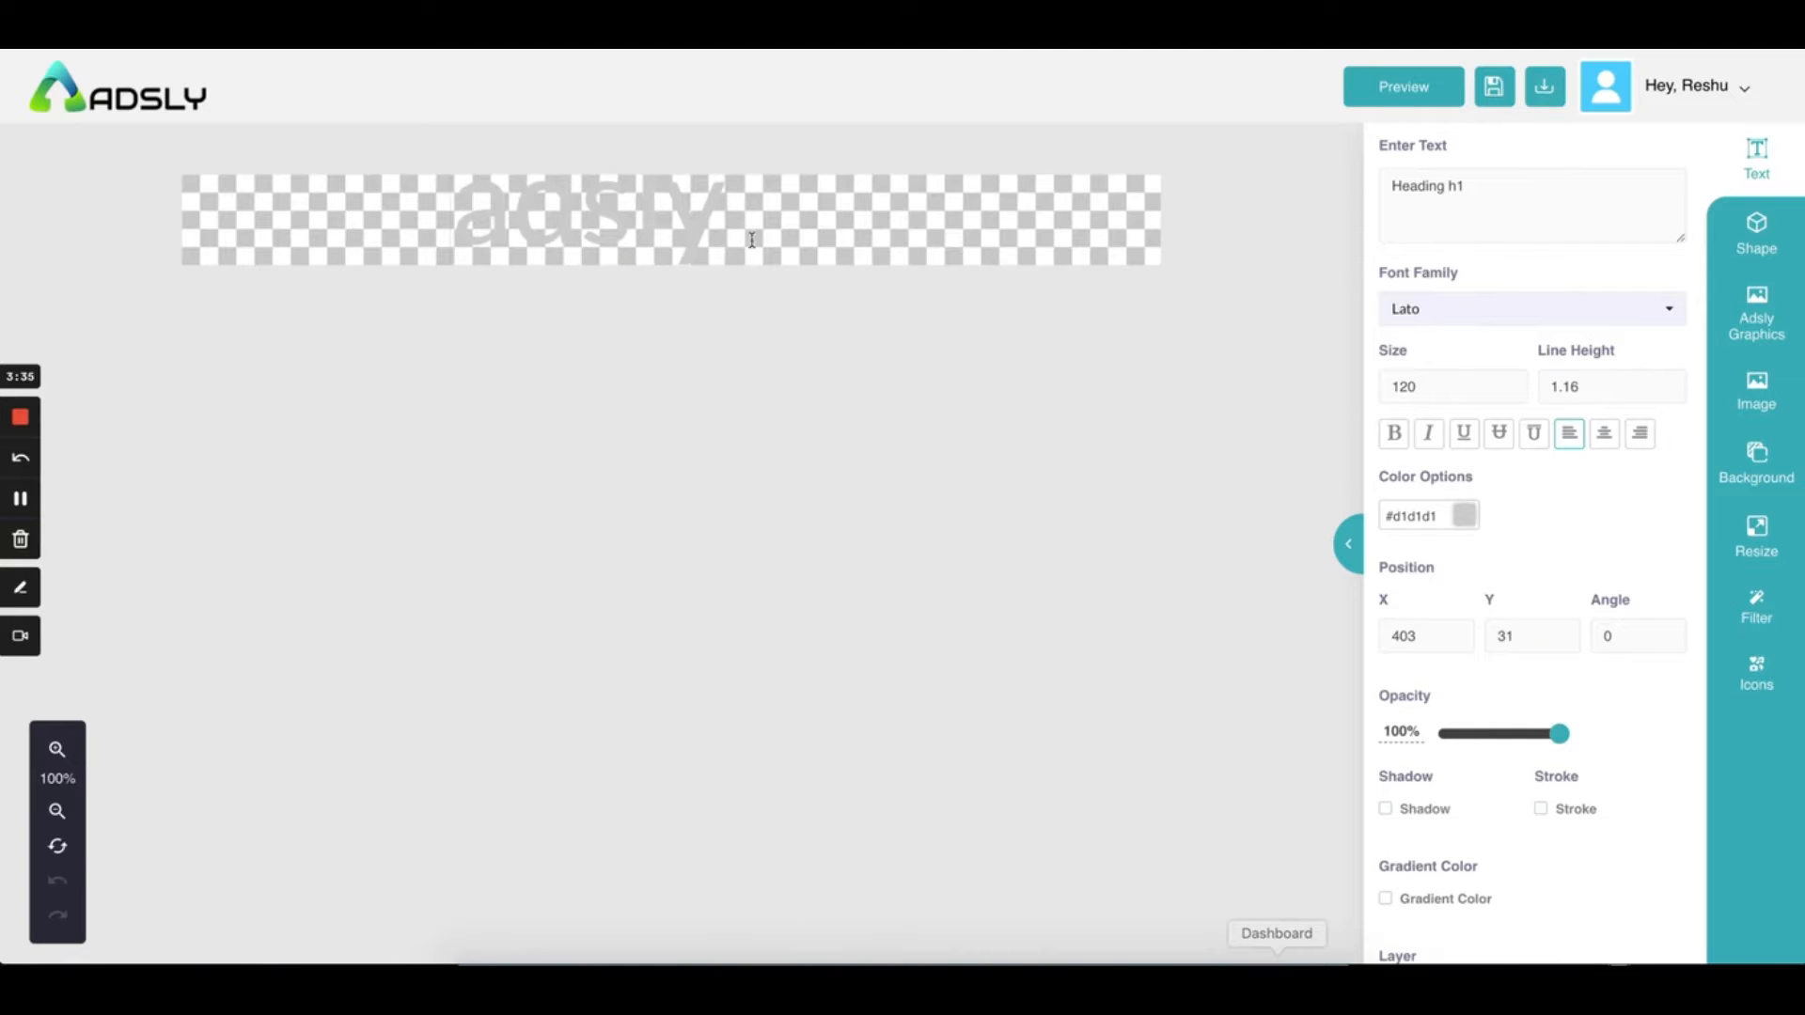
{"action": "double_click", "coordinate": [746, 235]}
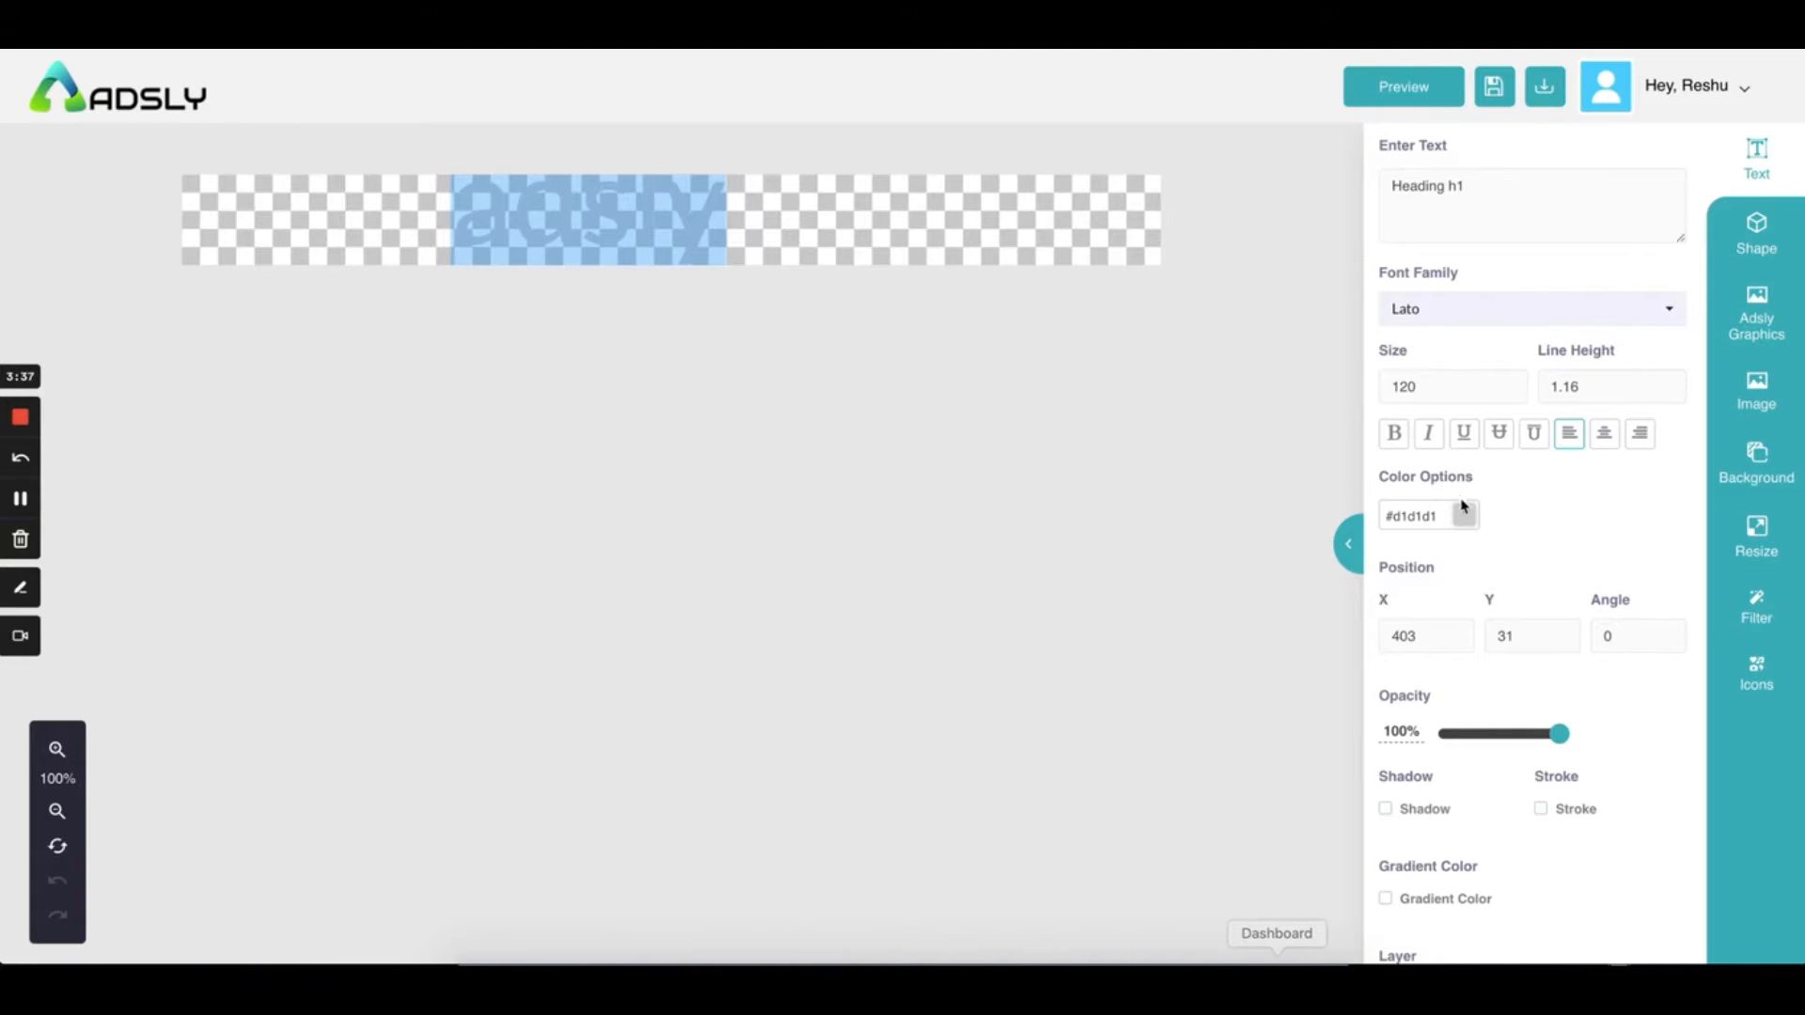
{"action": "key", "text": "super+z"}
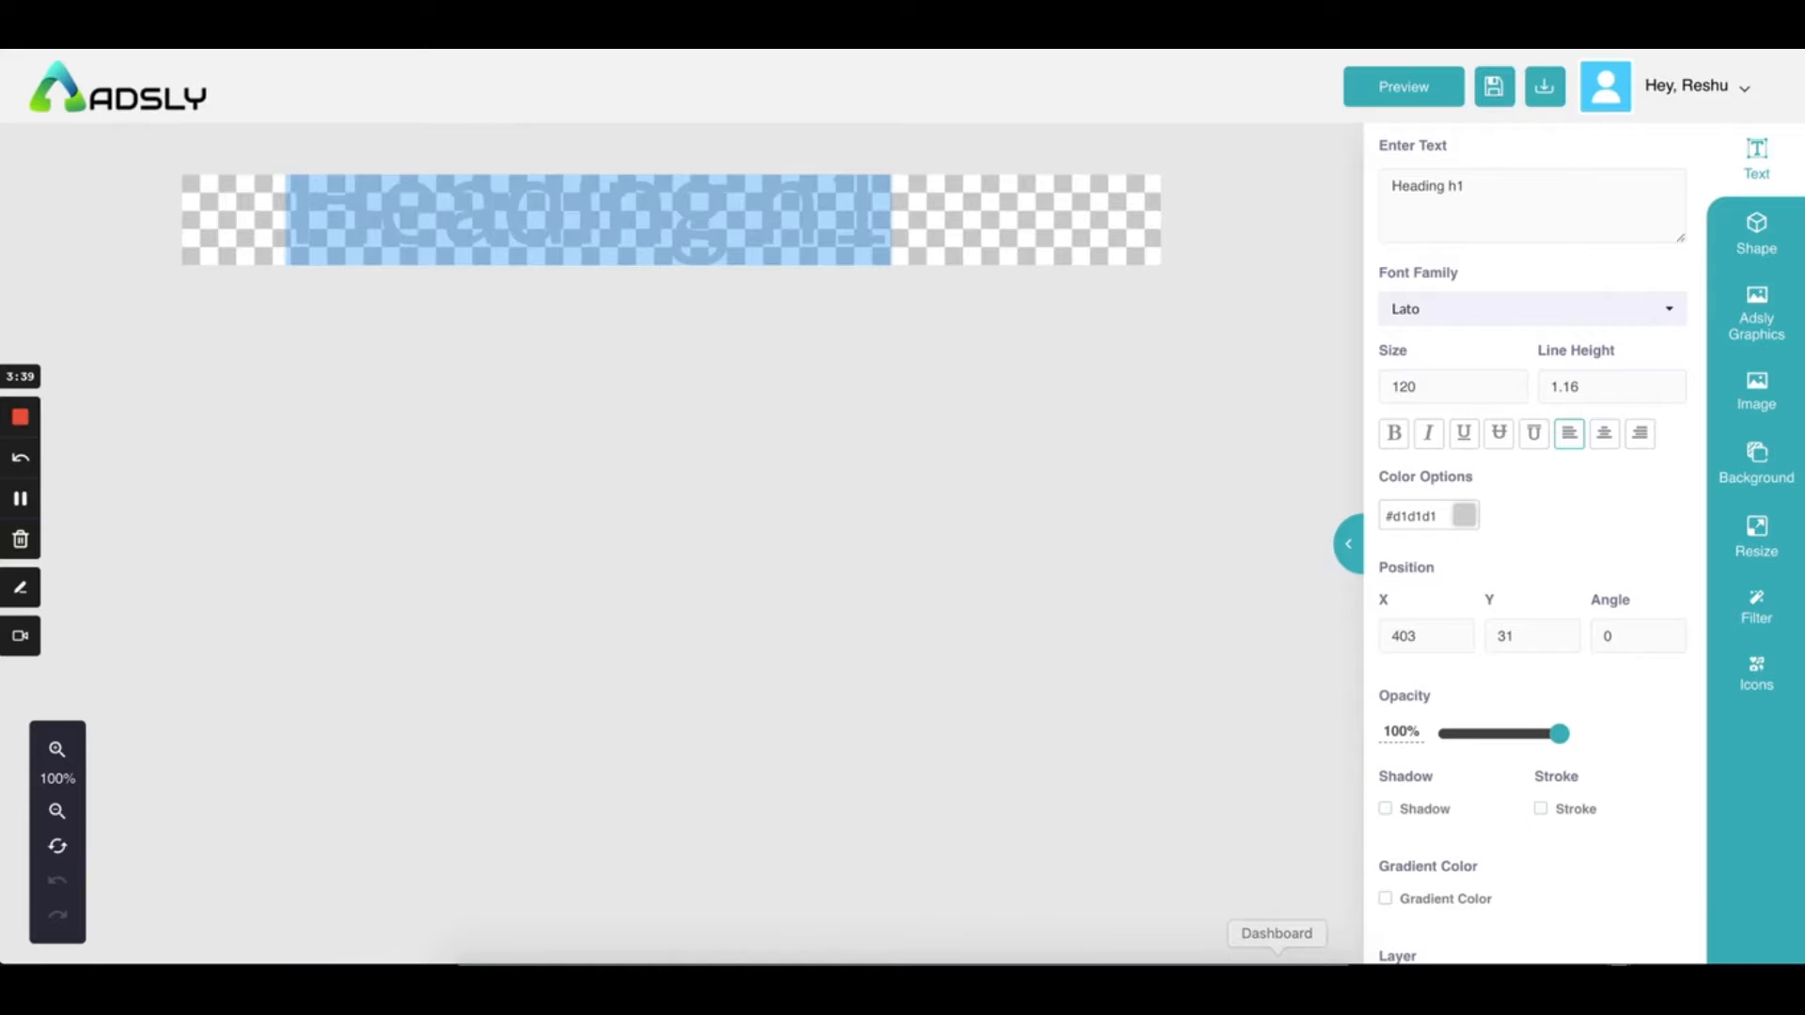
{"action": "type", "text": "adsly"}
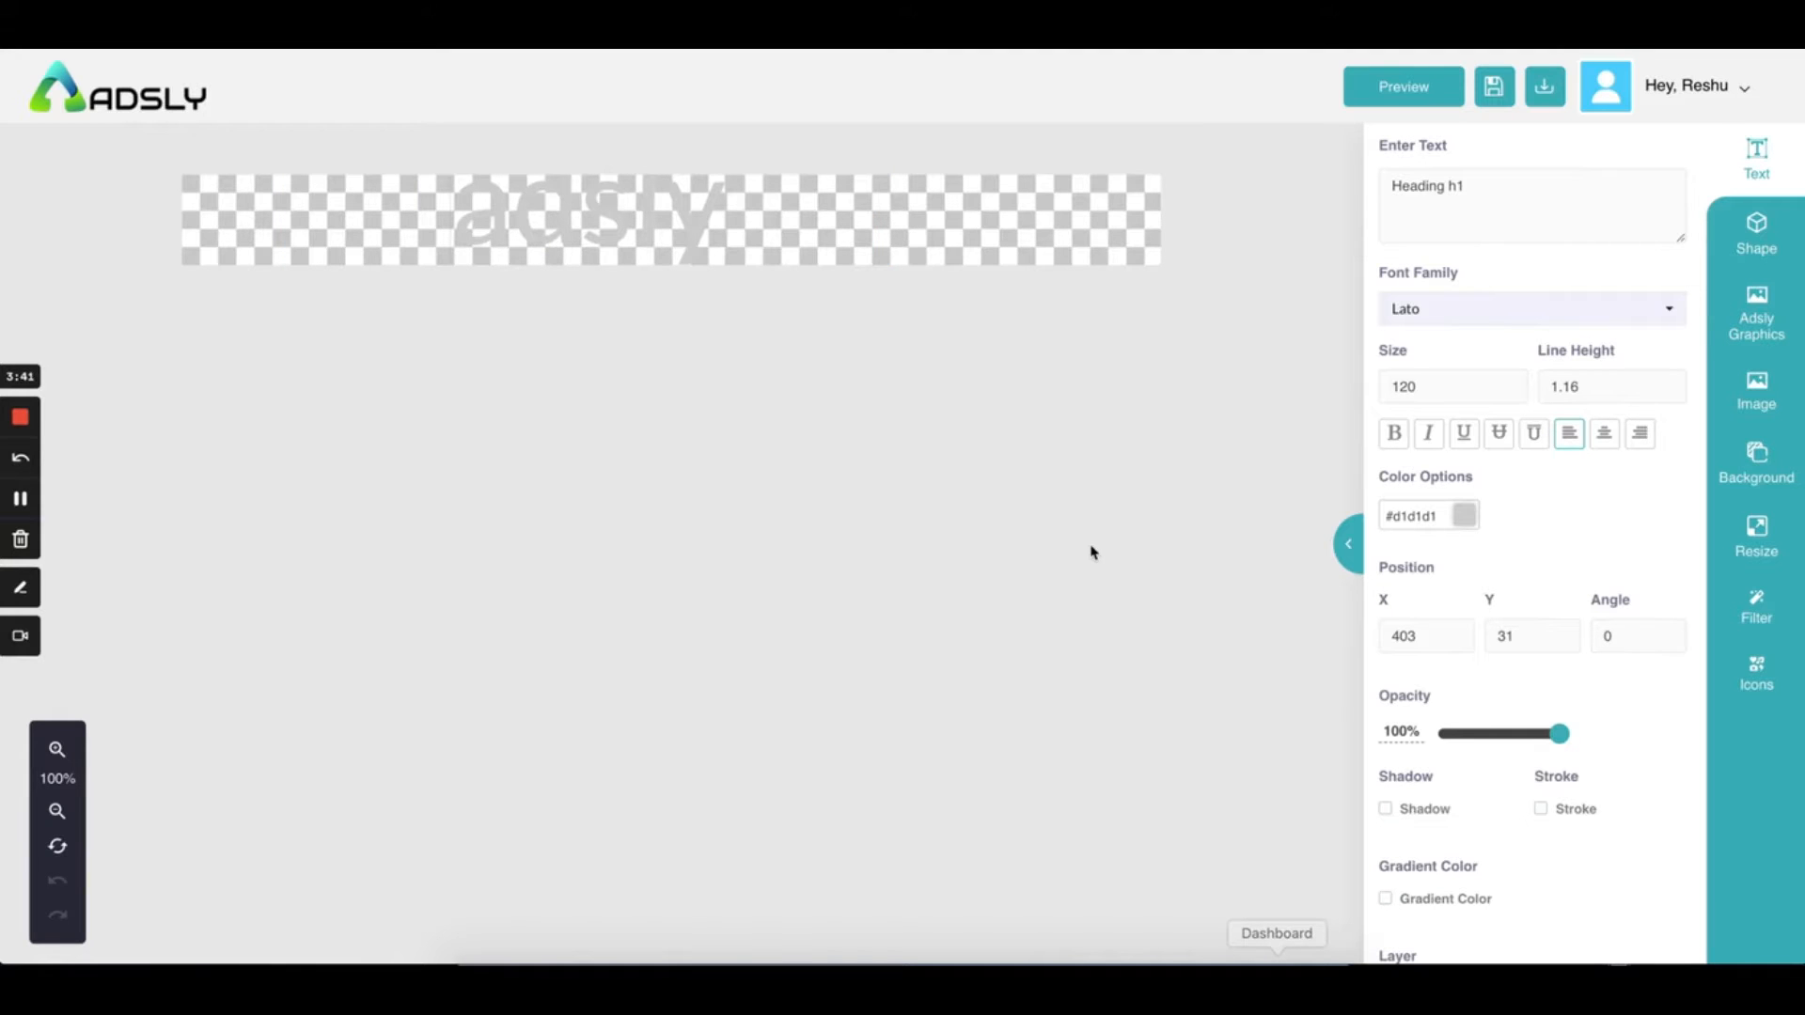
{"action": "left_click", "coordinate": [812, 218]}
{"action": "left_click_drag", "start_coordinate": [592, 206], "coordinate": [628, 220]}
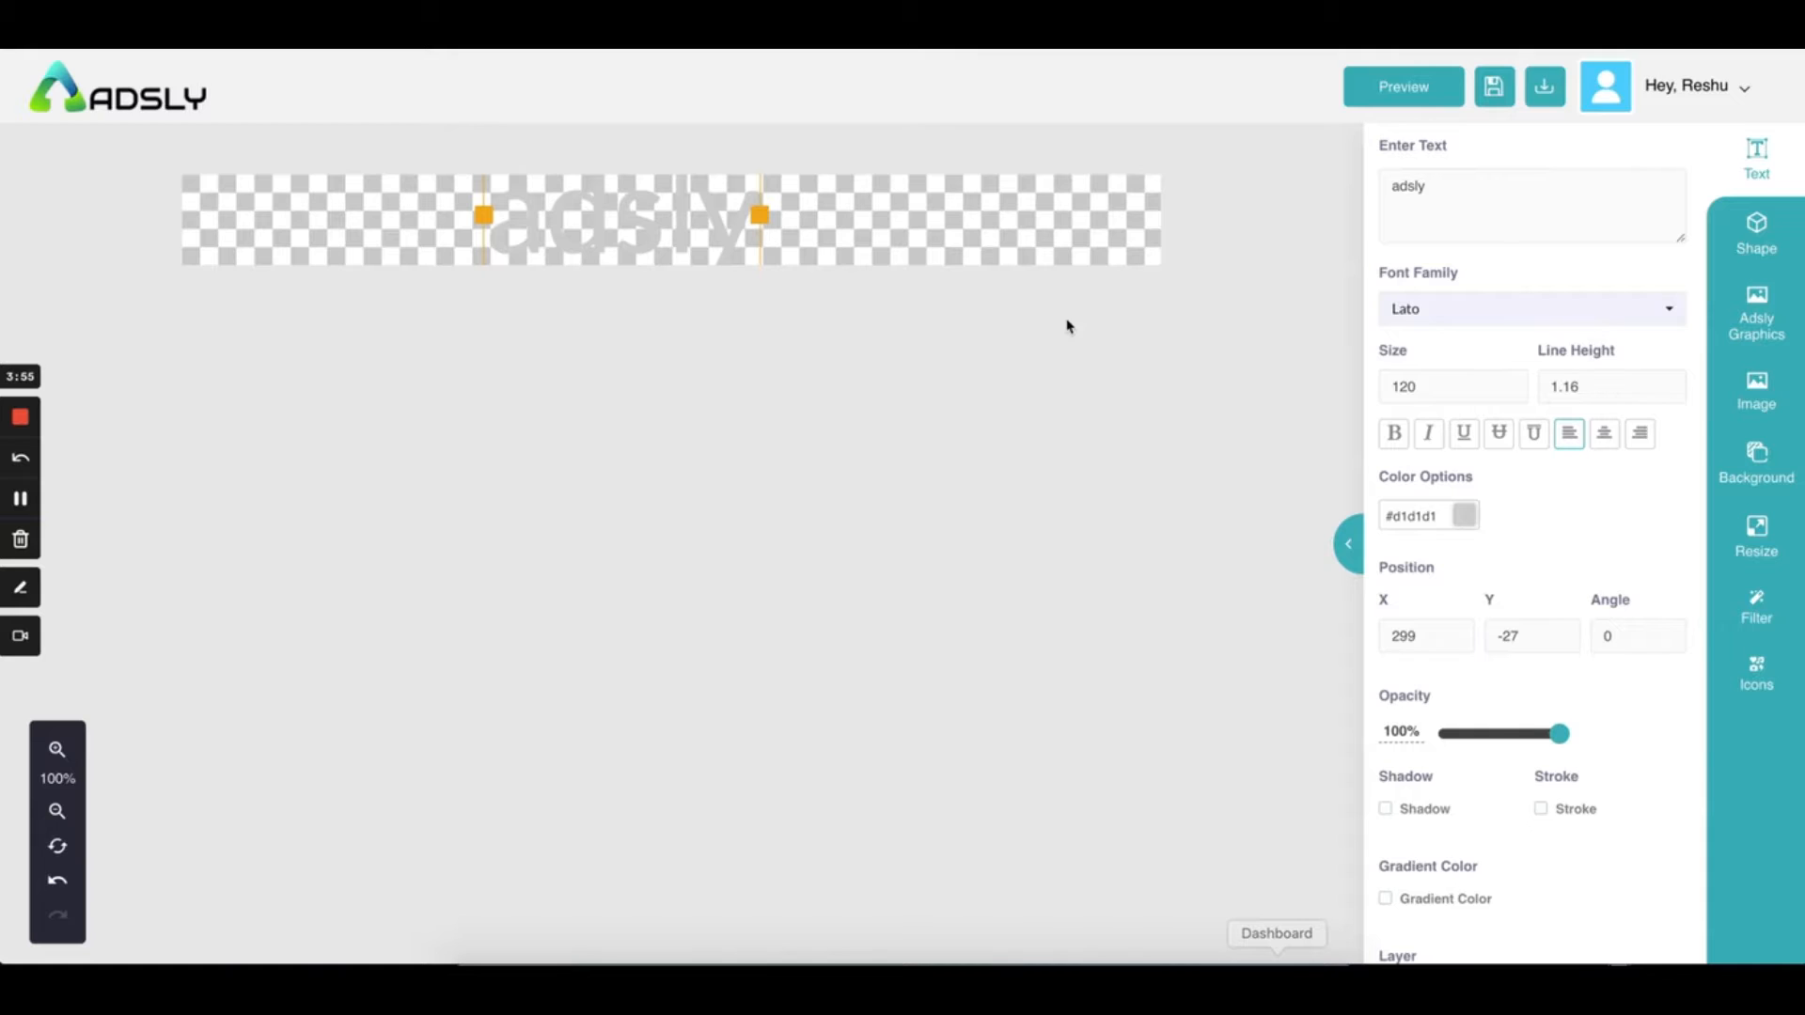
Colour the adsly heading near-black #0f0f0f
{"action": "key", "text": "ctrl+a"}
{"action": "double_click", "coordinate": [559, 222]}
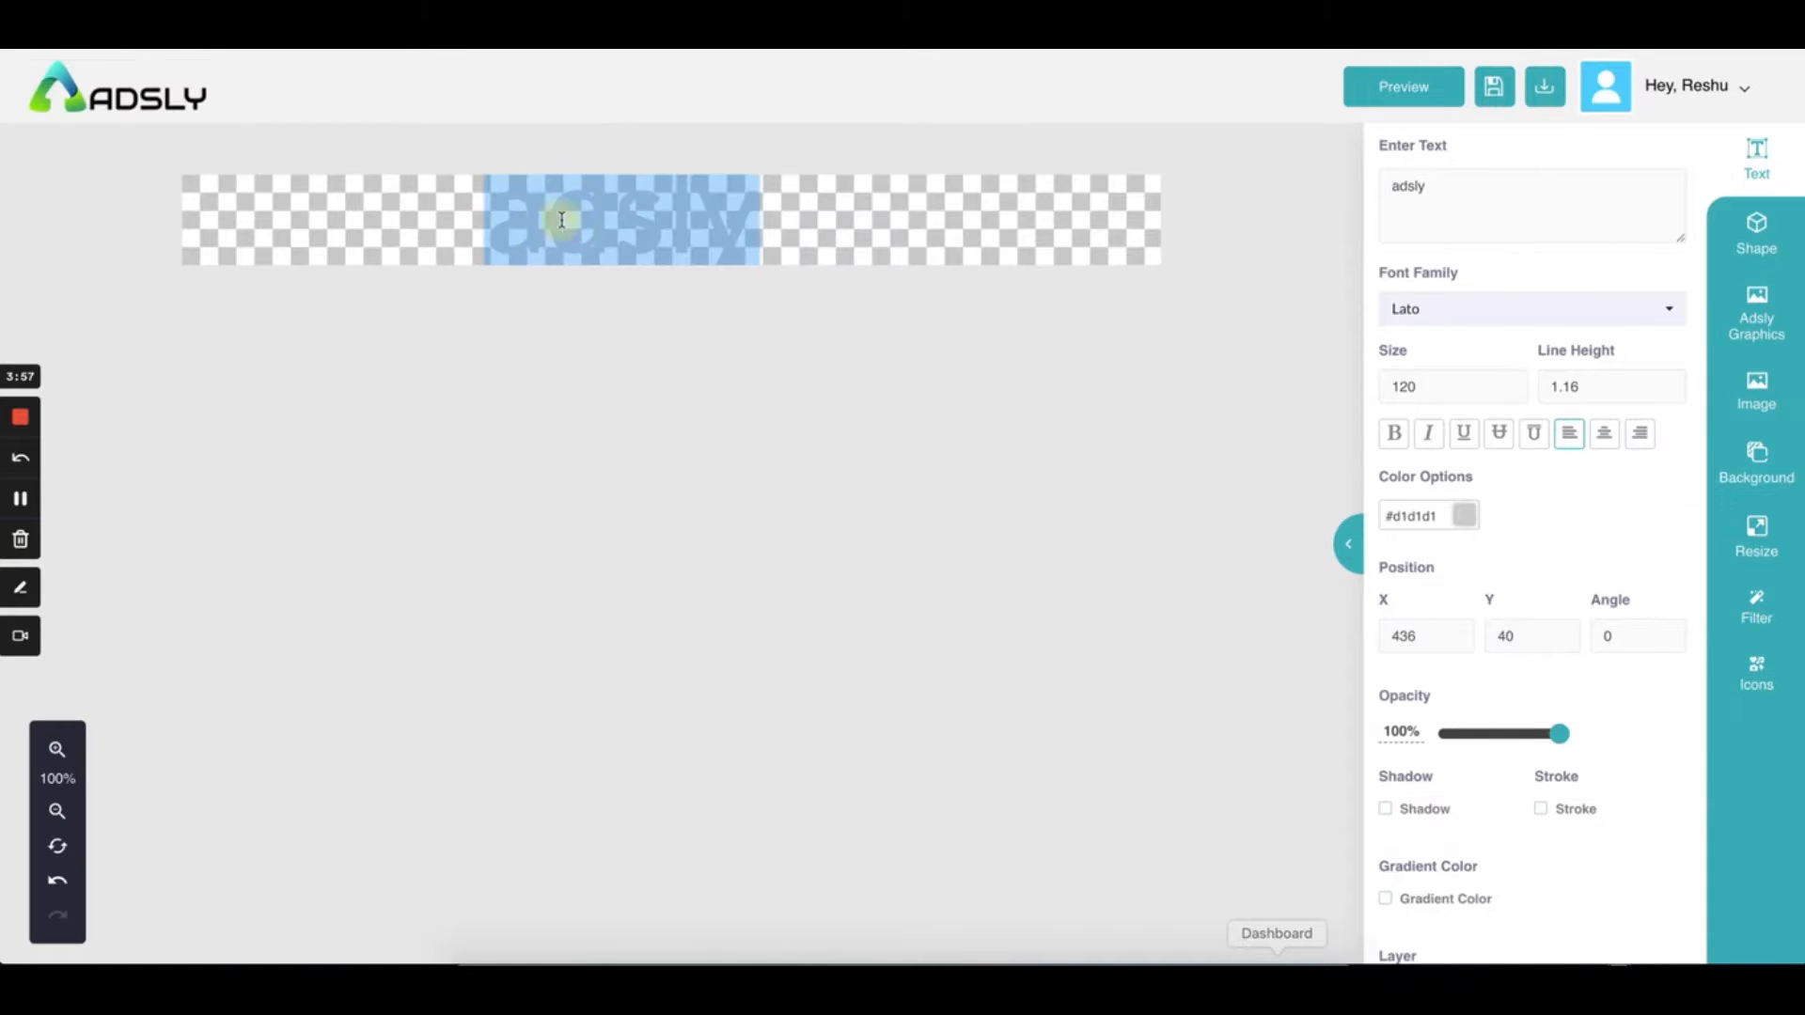
{"action": "left_click", "coordinate": [1462, 512]}
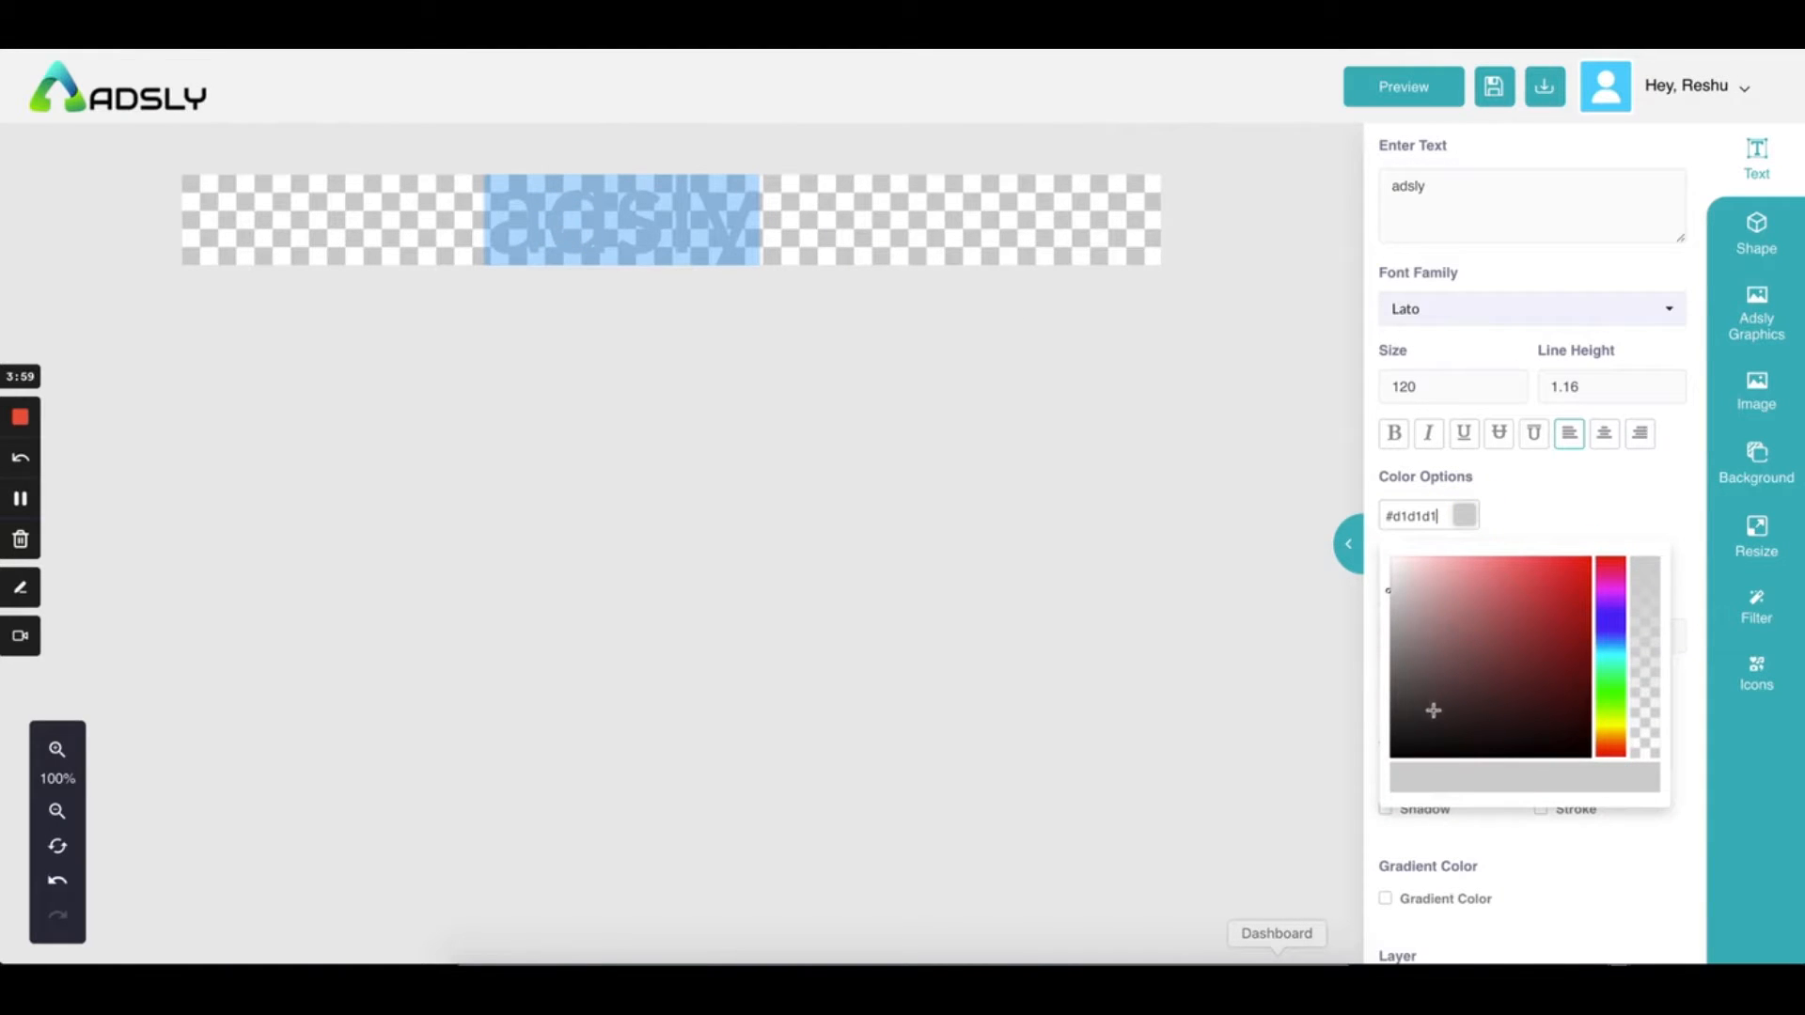
{"action": "left_click", "coordinate": [1397, 747]}
{"action": "left_click", "coordinate": [1548, 485]}
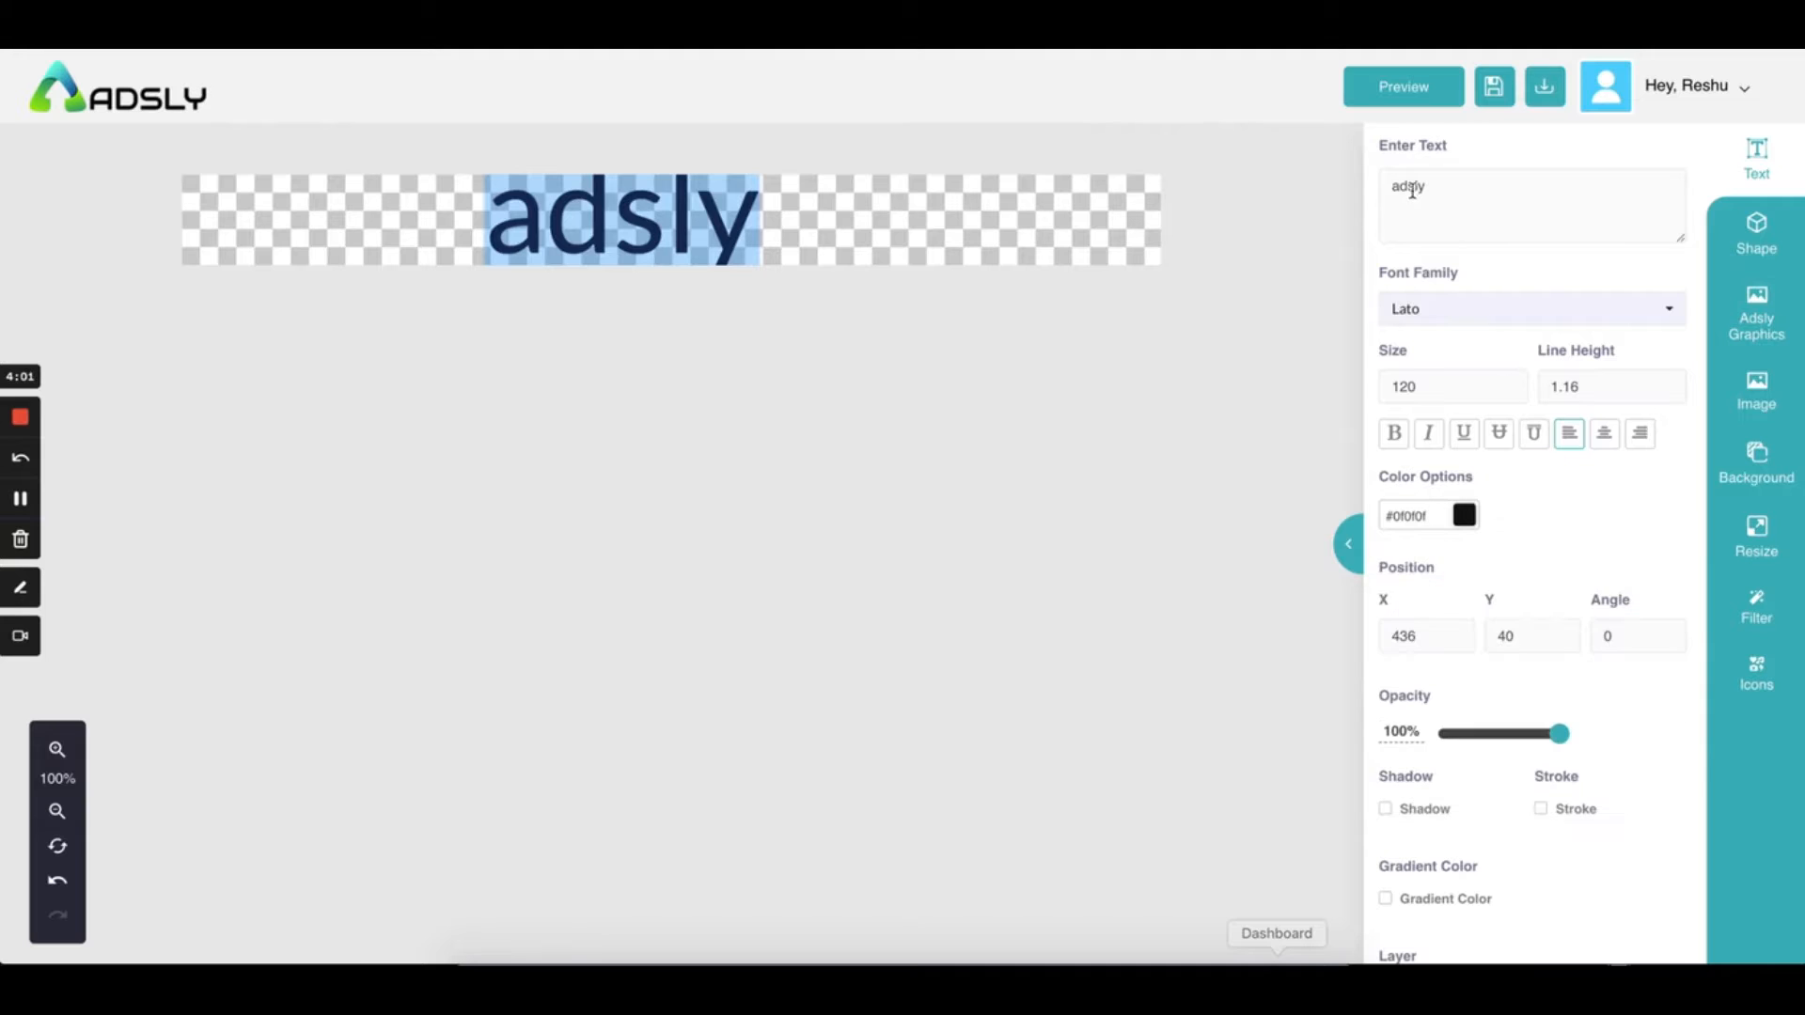
Extend the heading text to 'adsly - ads tools'
{"action": "left_click", "coordinate": [1446, 192]}
{"action": "left_click", "coordinate": [1452, 188]}
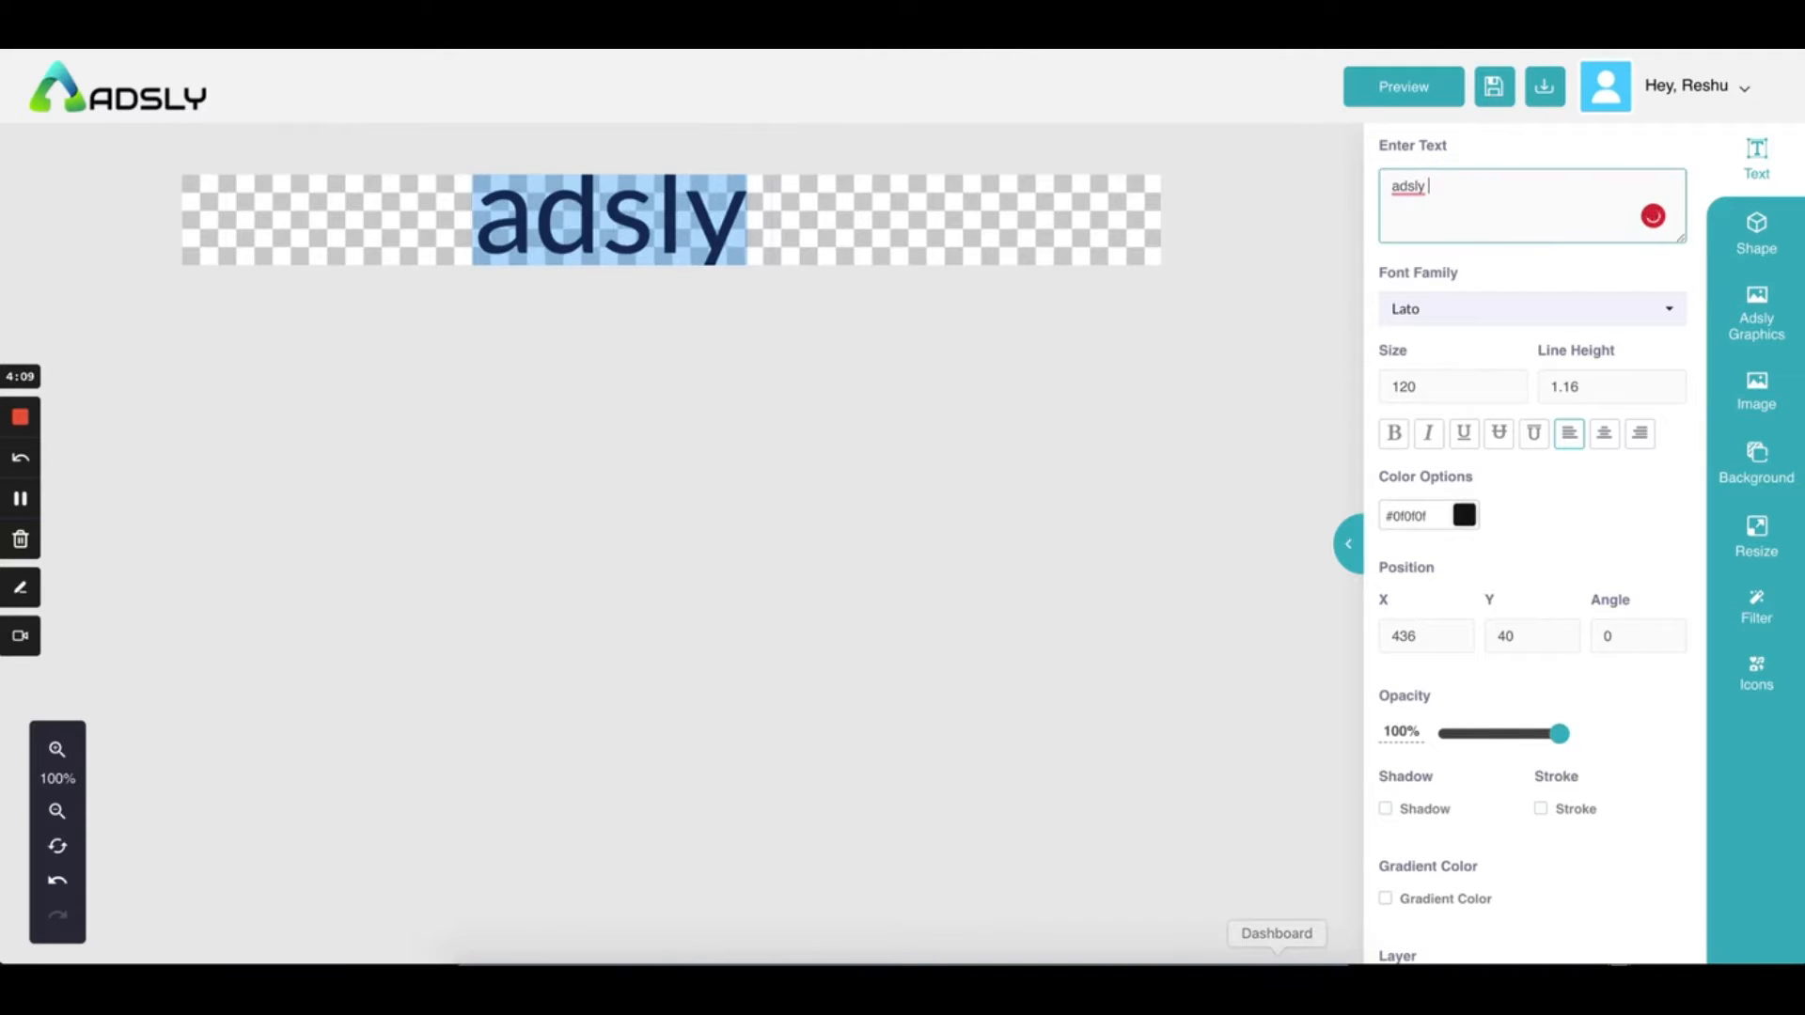
{"action": "type", "text": "-"}
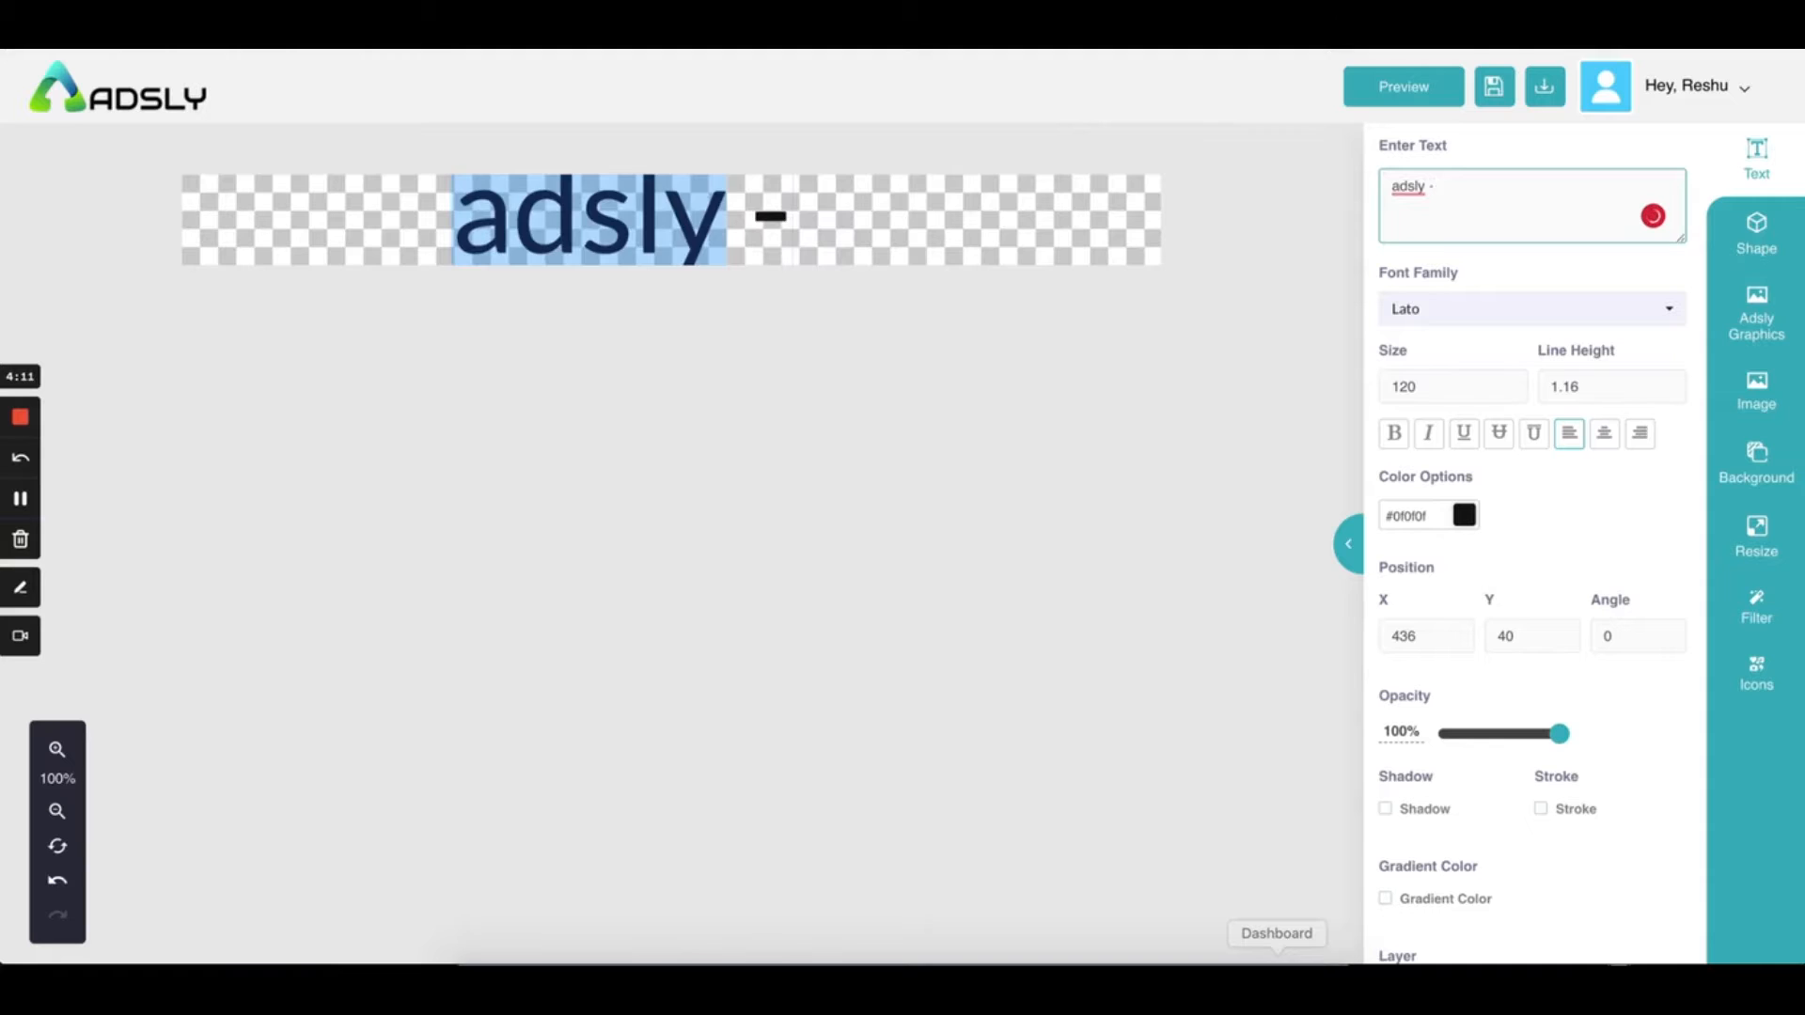
{"action": "type", "text": " ads tools"}
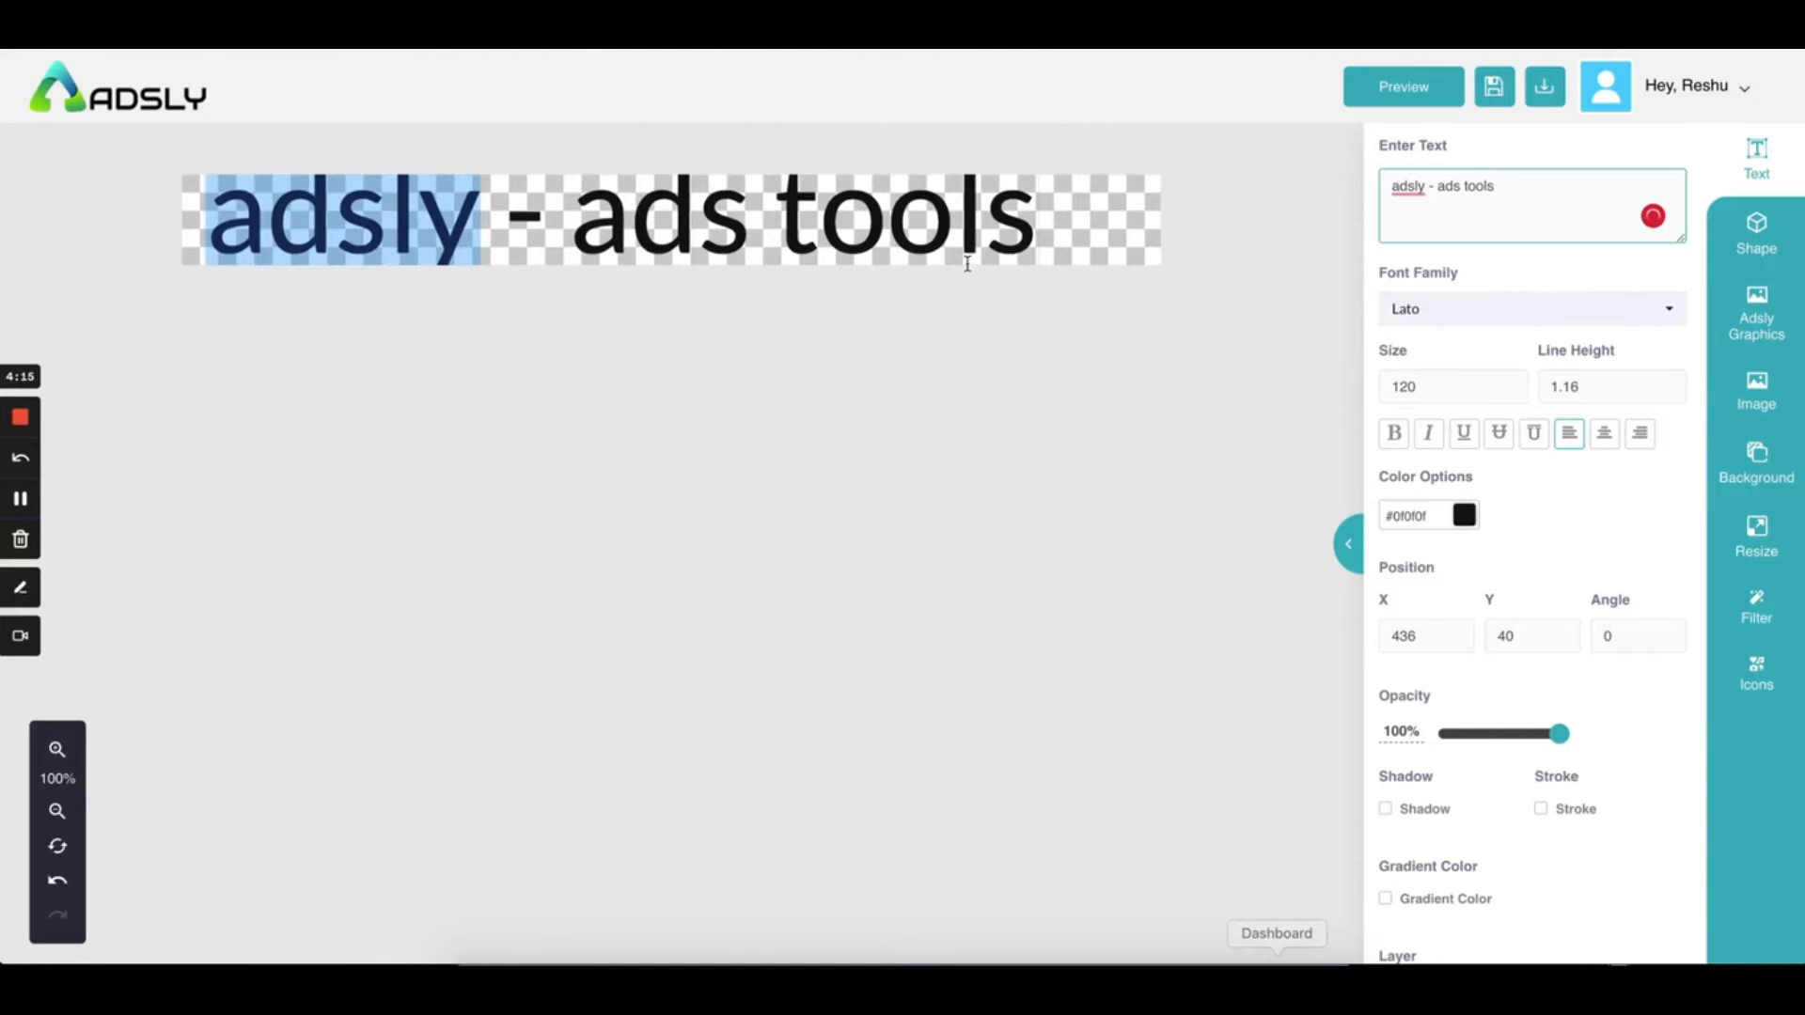
{"action": "left_click", "coordinate": [581, 237]}
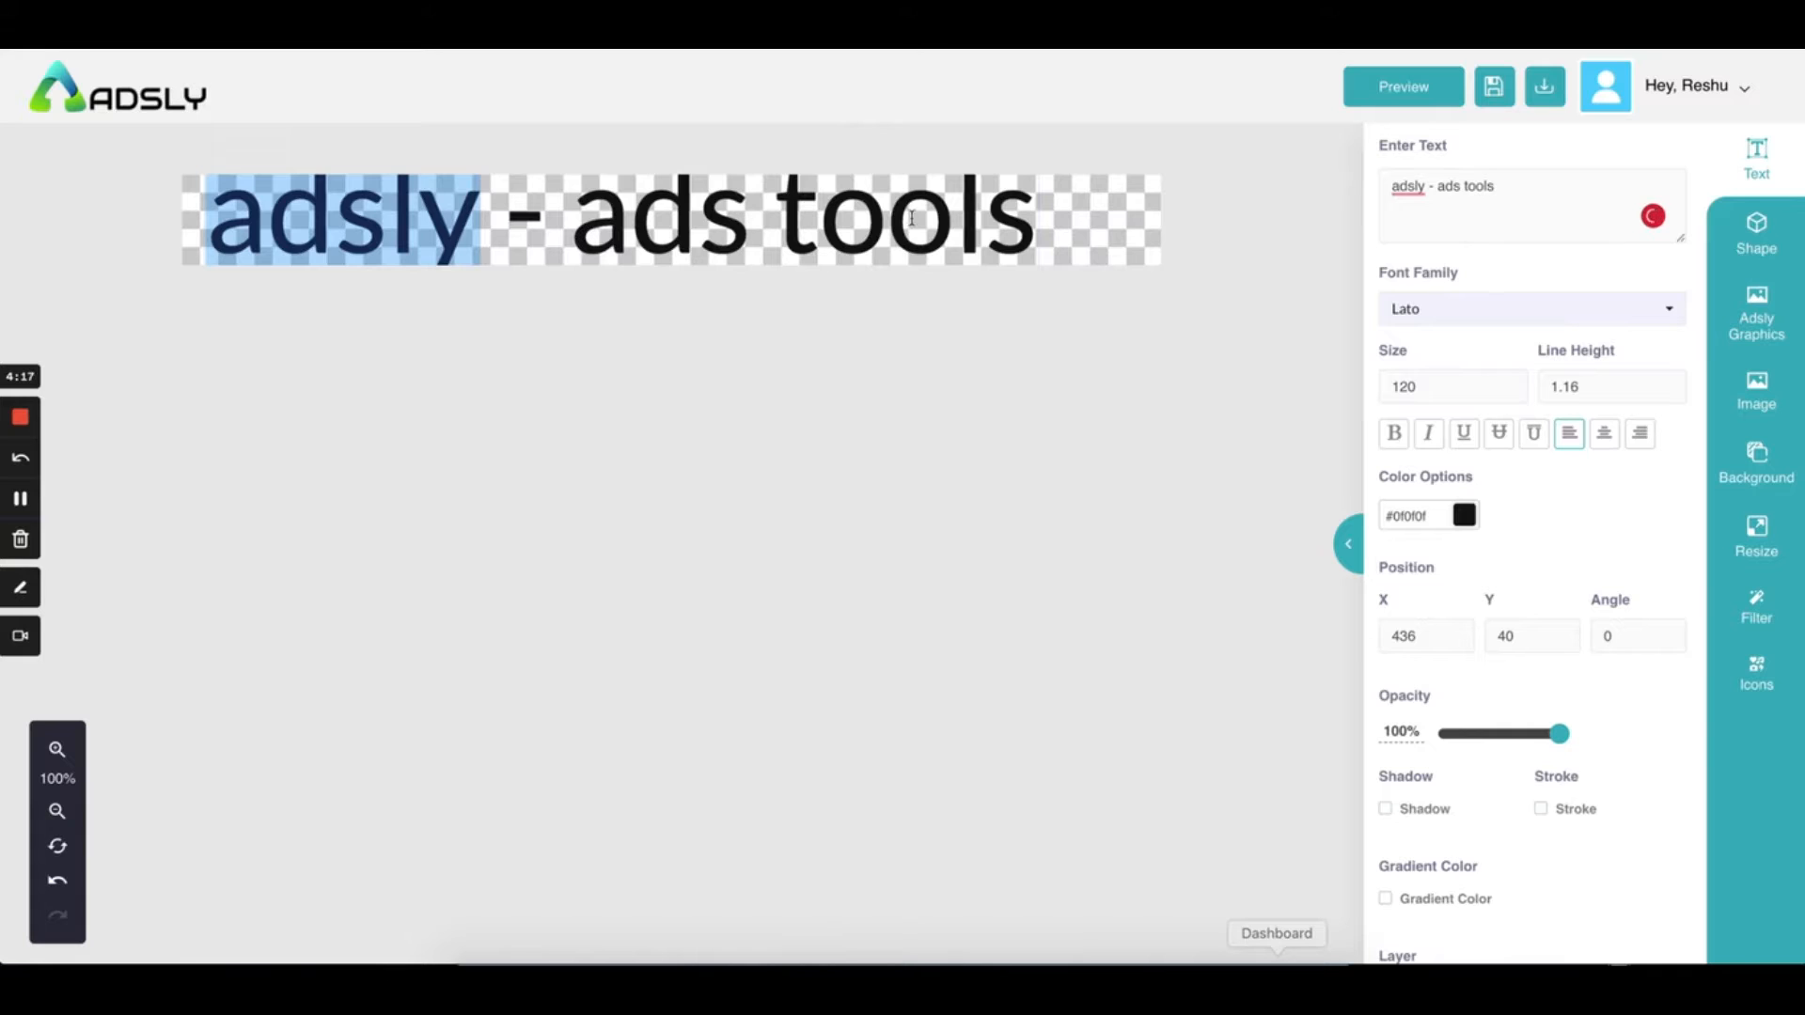
Change the heading font to Acme, then to Teko
{"action": "left_click", "coordinate": [1448, 312]}
{"action": "scroll", "coordinate": [1465, 465], "scroll_direction": "down", "scroll_amount": 2}
{"action": "scroll", "coordinate": [1466, 470], "scroll_direction": "down", "scroll_amount": 4}
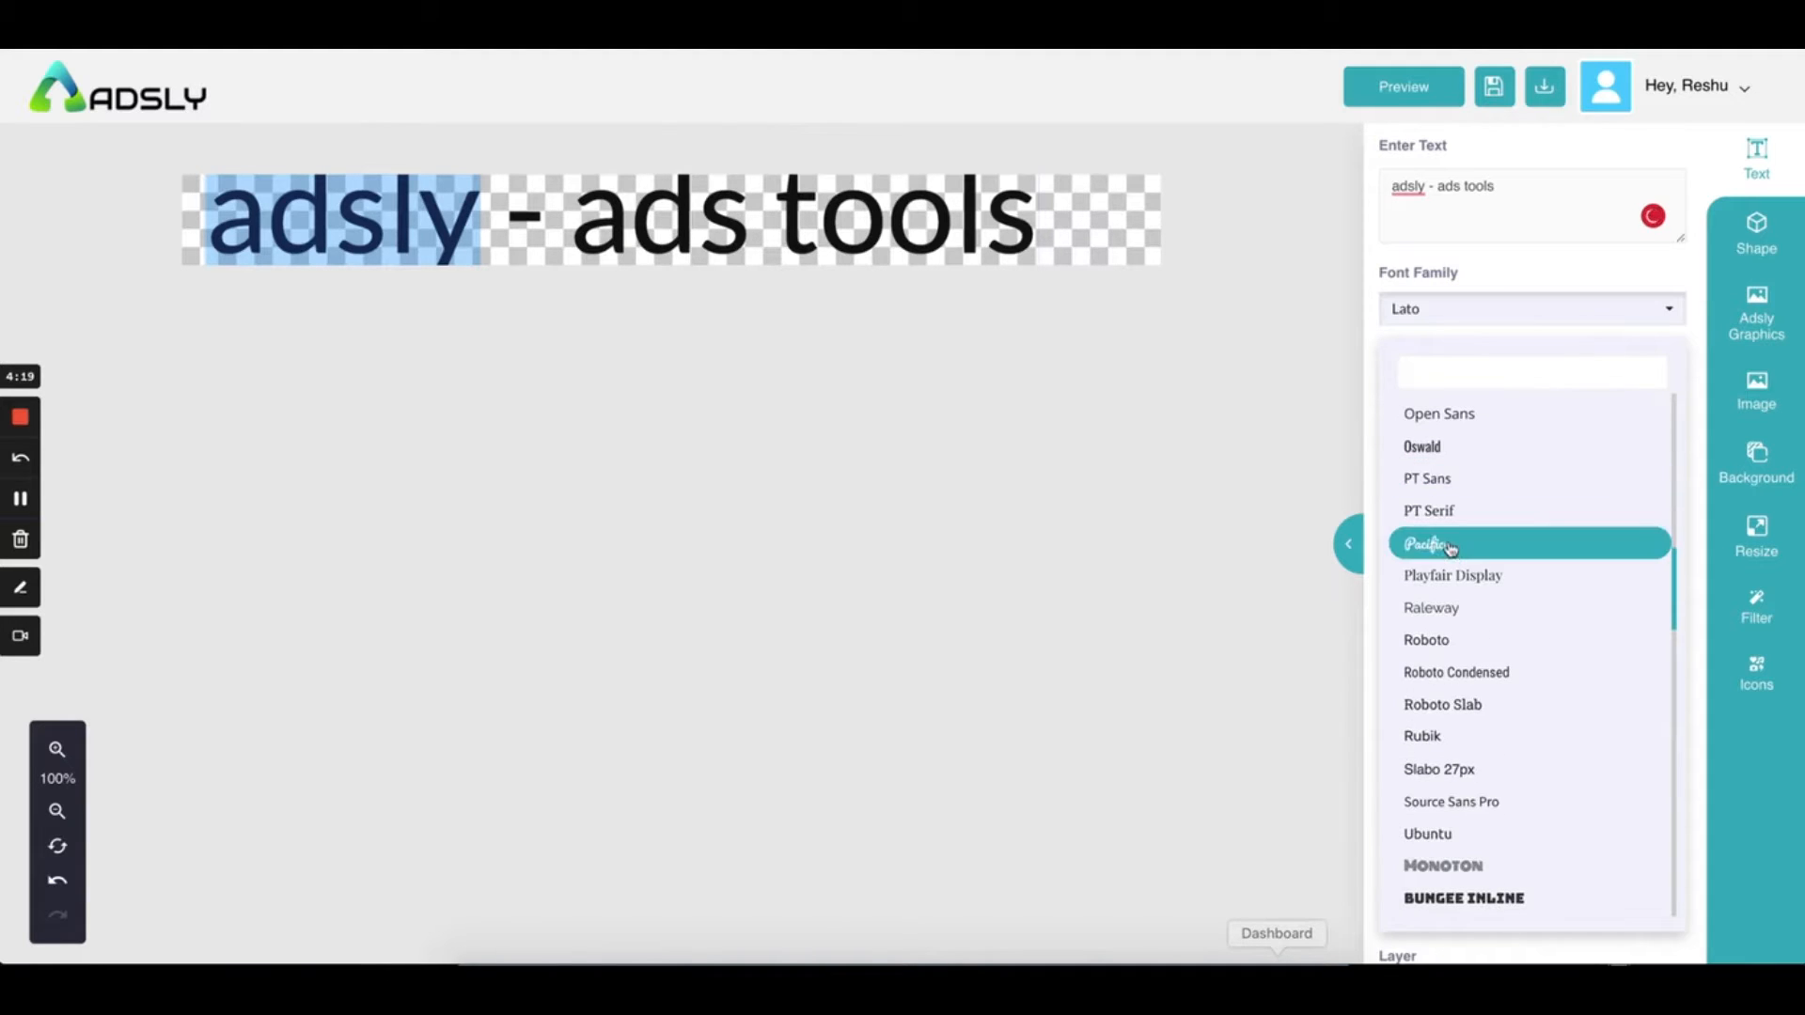
{"action": "scroll", "coordinate": [1430, 467], "scroll_direction": "down", "scroll_amount": 4}
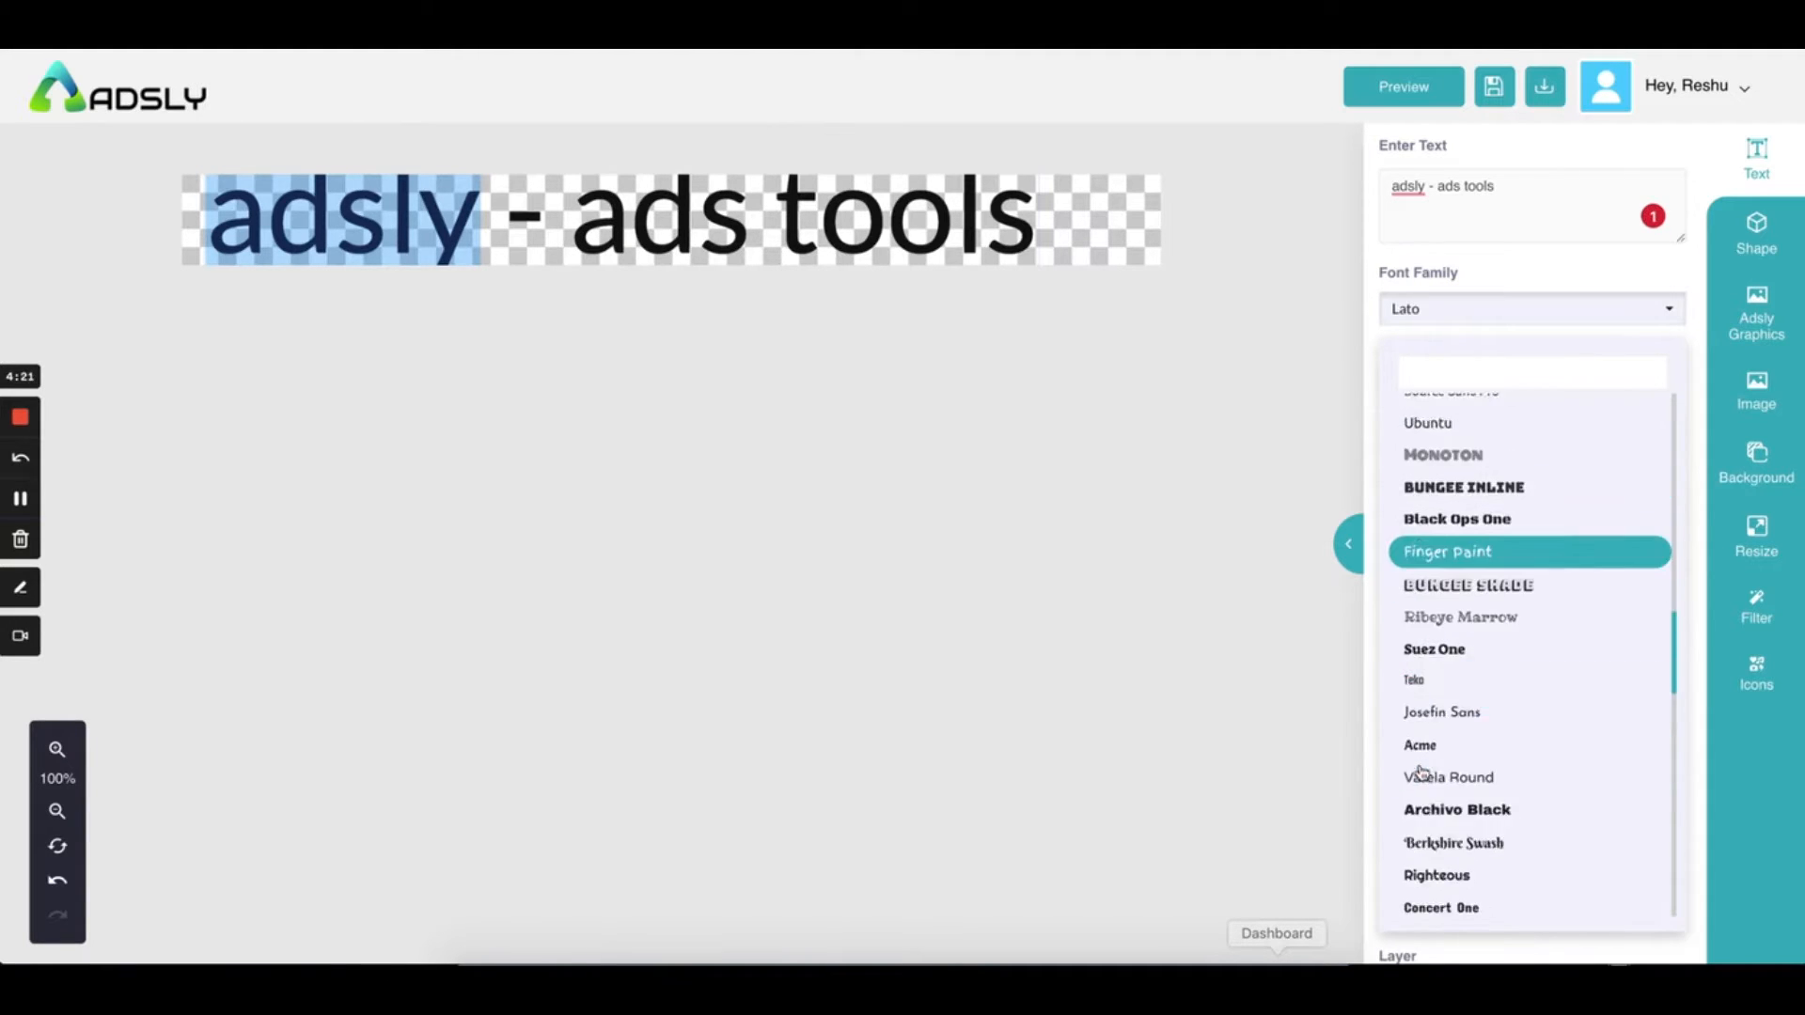
{"action": "left_click", "coordinate": [1420, 595]}
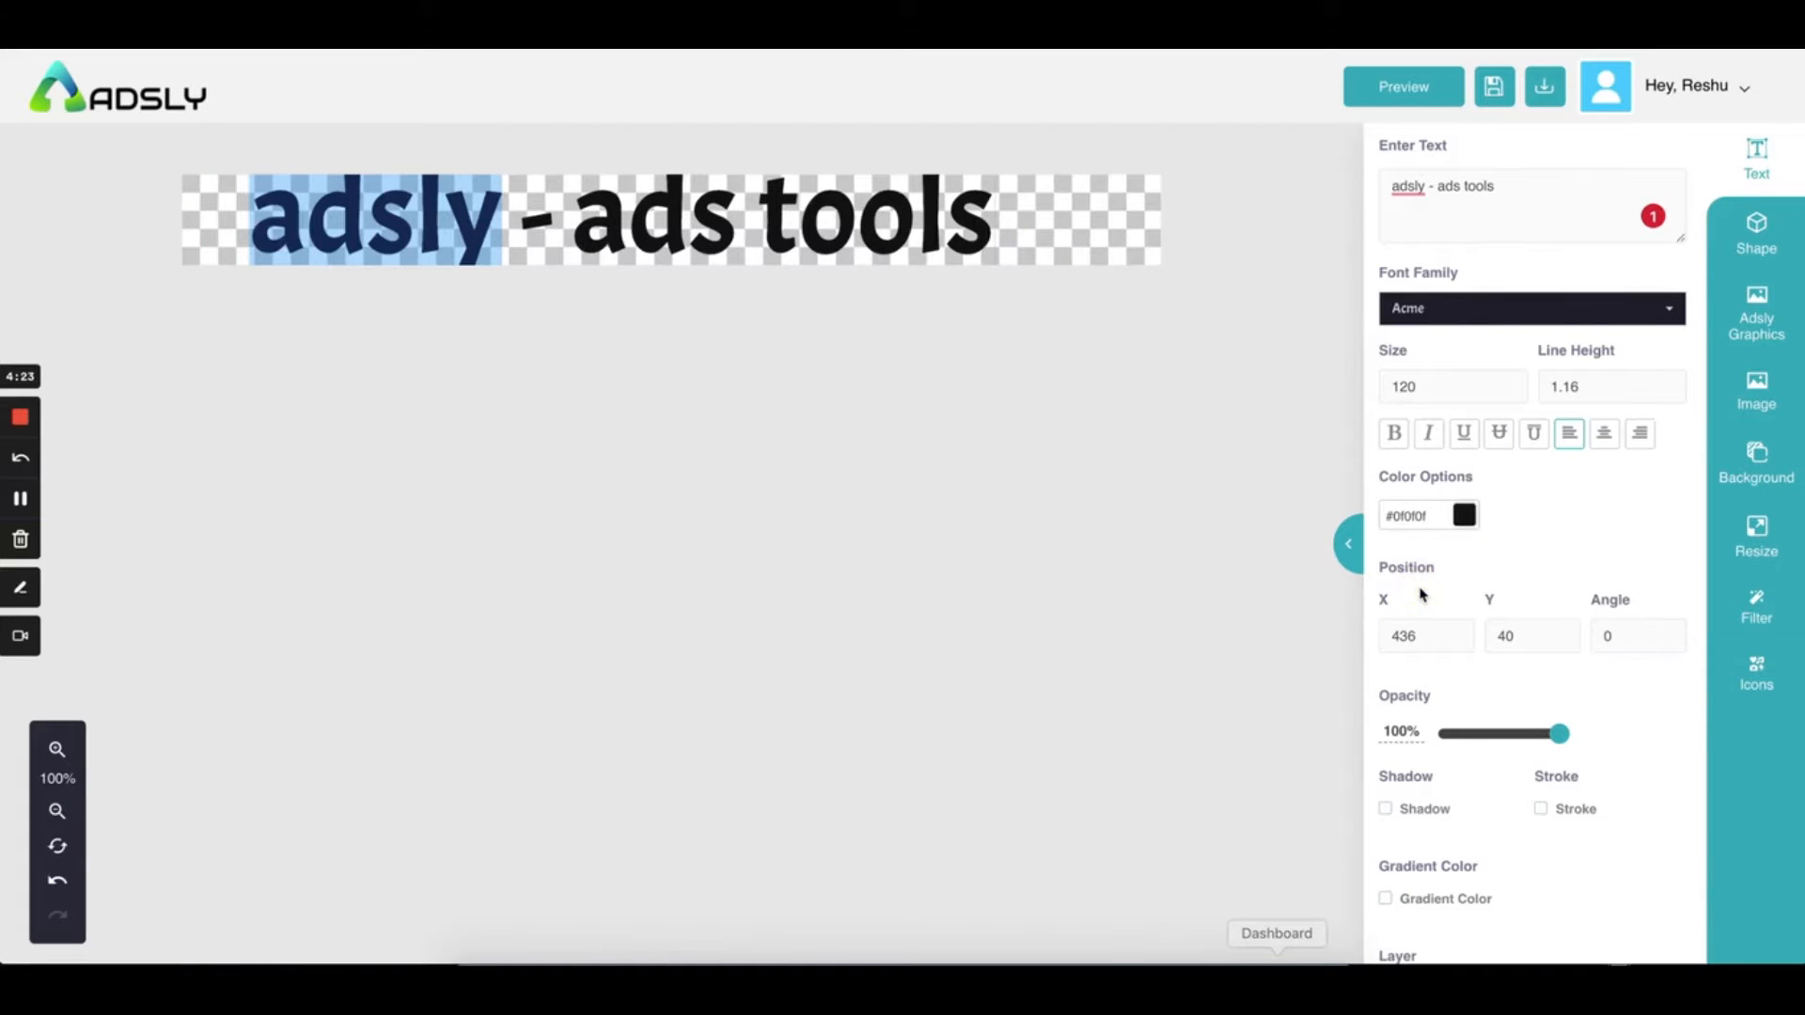
{"action": "left_click", "coordinate": [1445, 319]}
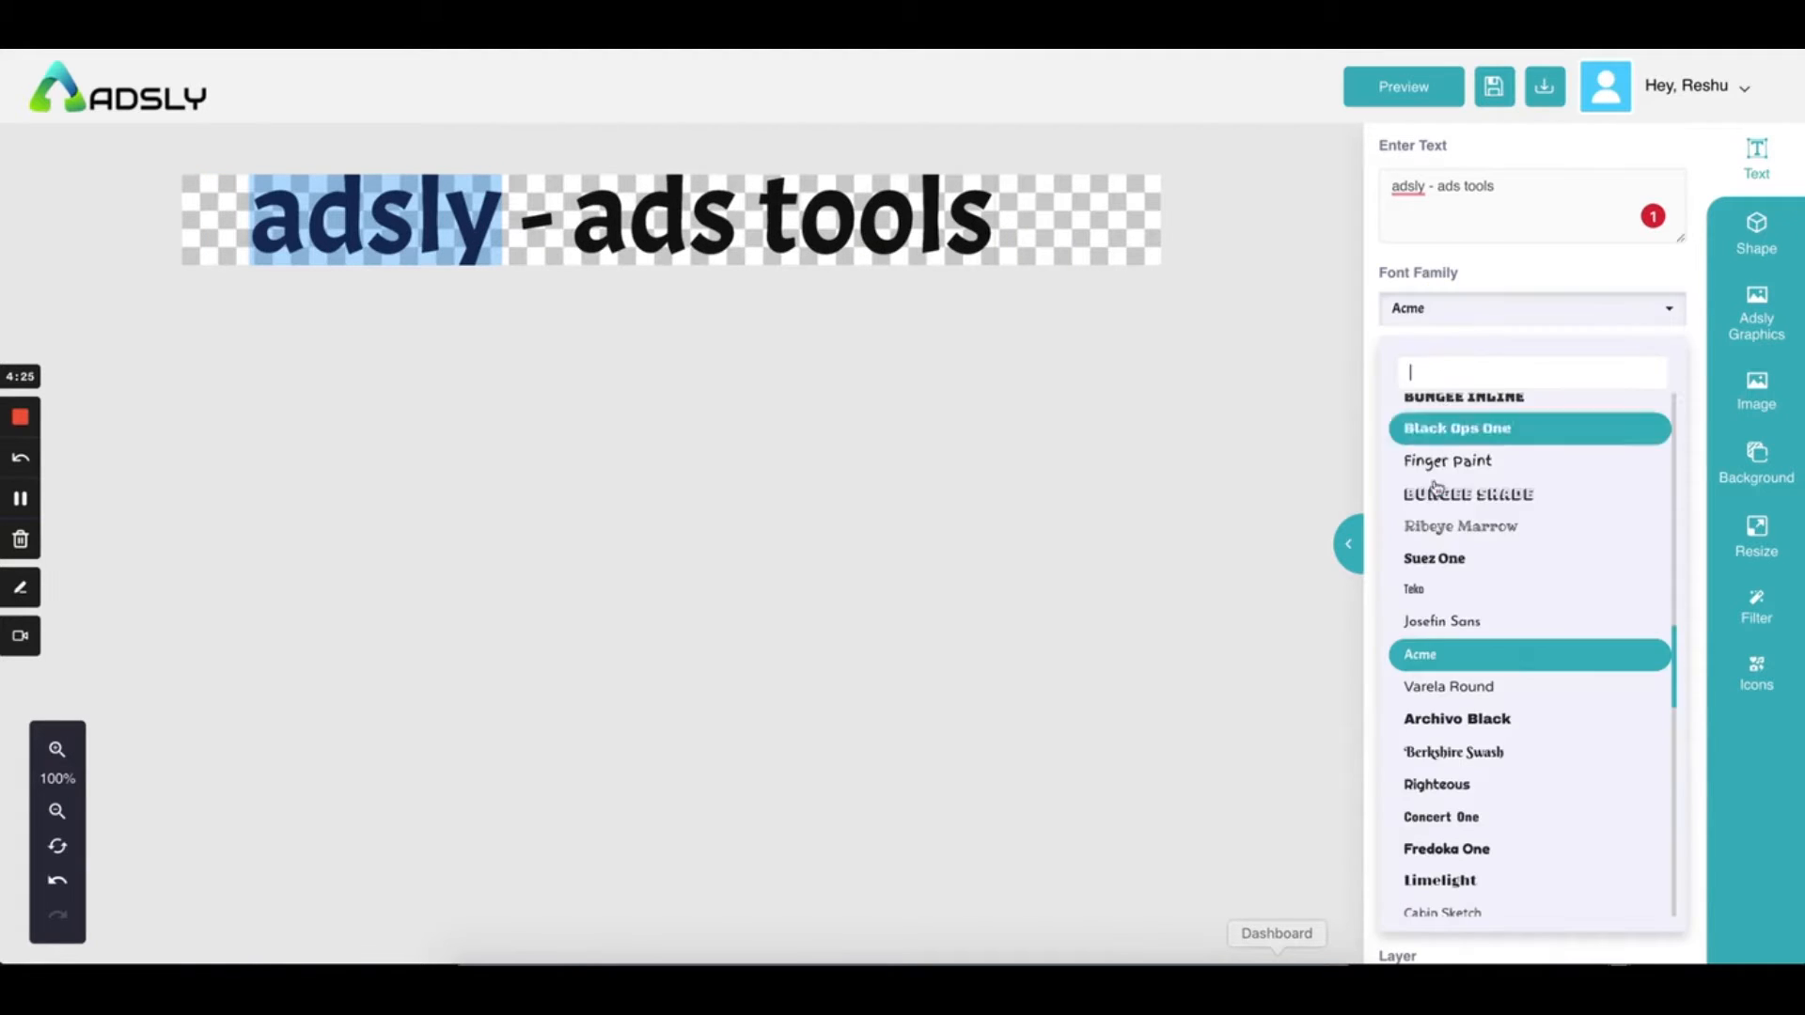
{"action": "left_click", "coordinate": [1422, 585]}
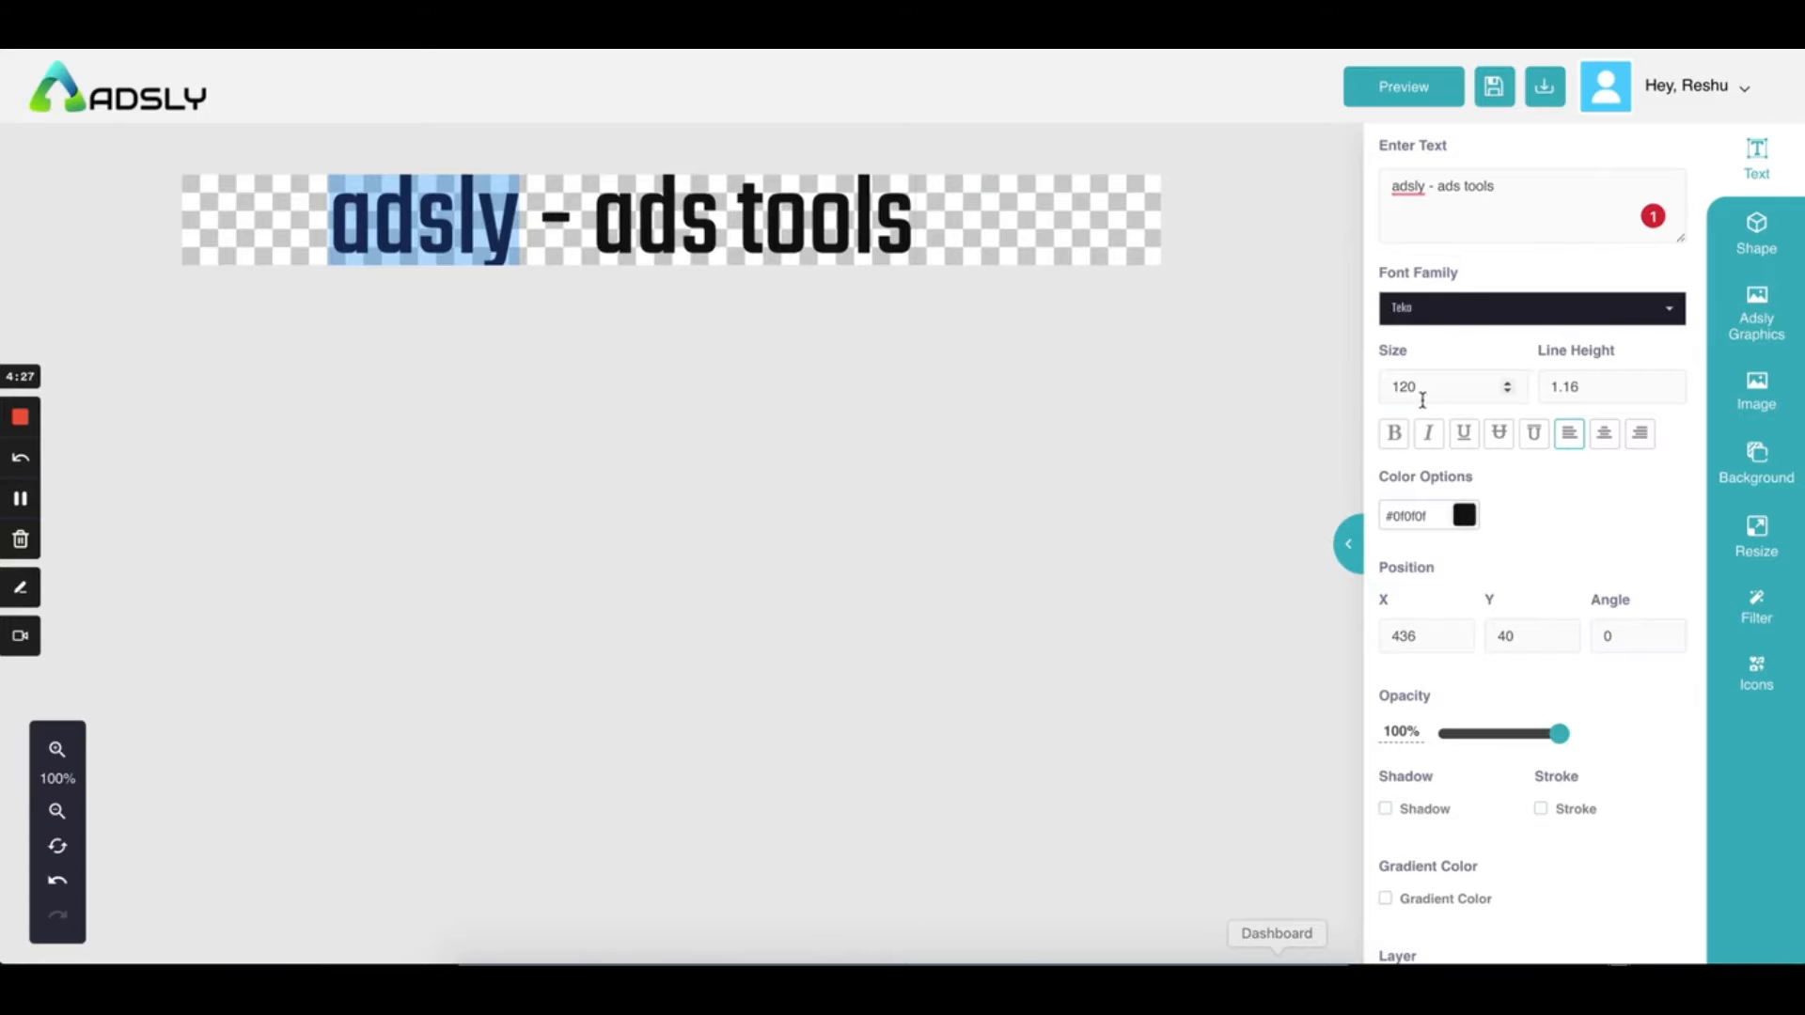
Reduce the heading font size to 95
{"action": "left_click", "coordinate": [1507, 393]}
{"action": "left_click", "coordinate": [1507, 392]}
{"action": "left_click", "coordinate": [1507, 392]}
{"action": "left_click", "coordinate": [1506, 392]}
{"action": "left_click", "coordinate": [1507, 392]}
{"action": "left_click", "coordinate": [1507, 392]}
{"action": "left_click", "coordinate": [1507, 392]}
{"action": "left_click", "coordinate": [1507, 392]}
{"action": "left_click", "coordinate": [1507, 392]}
{"action": "left_click", "coordinate": [1507, 392]}
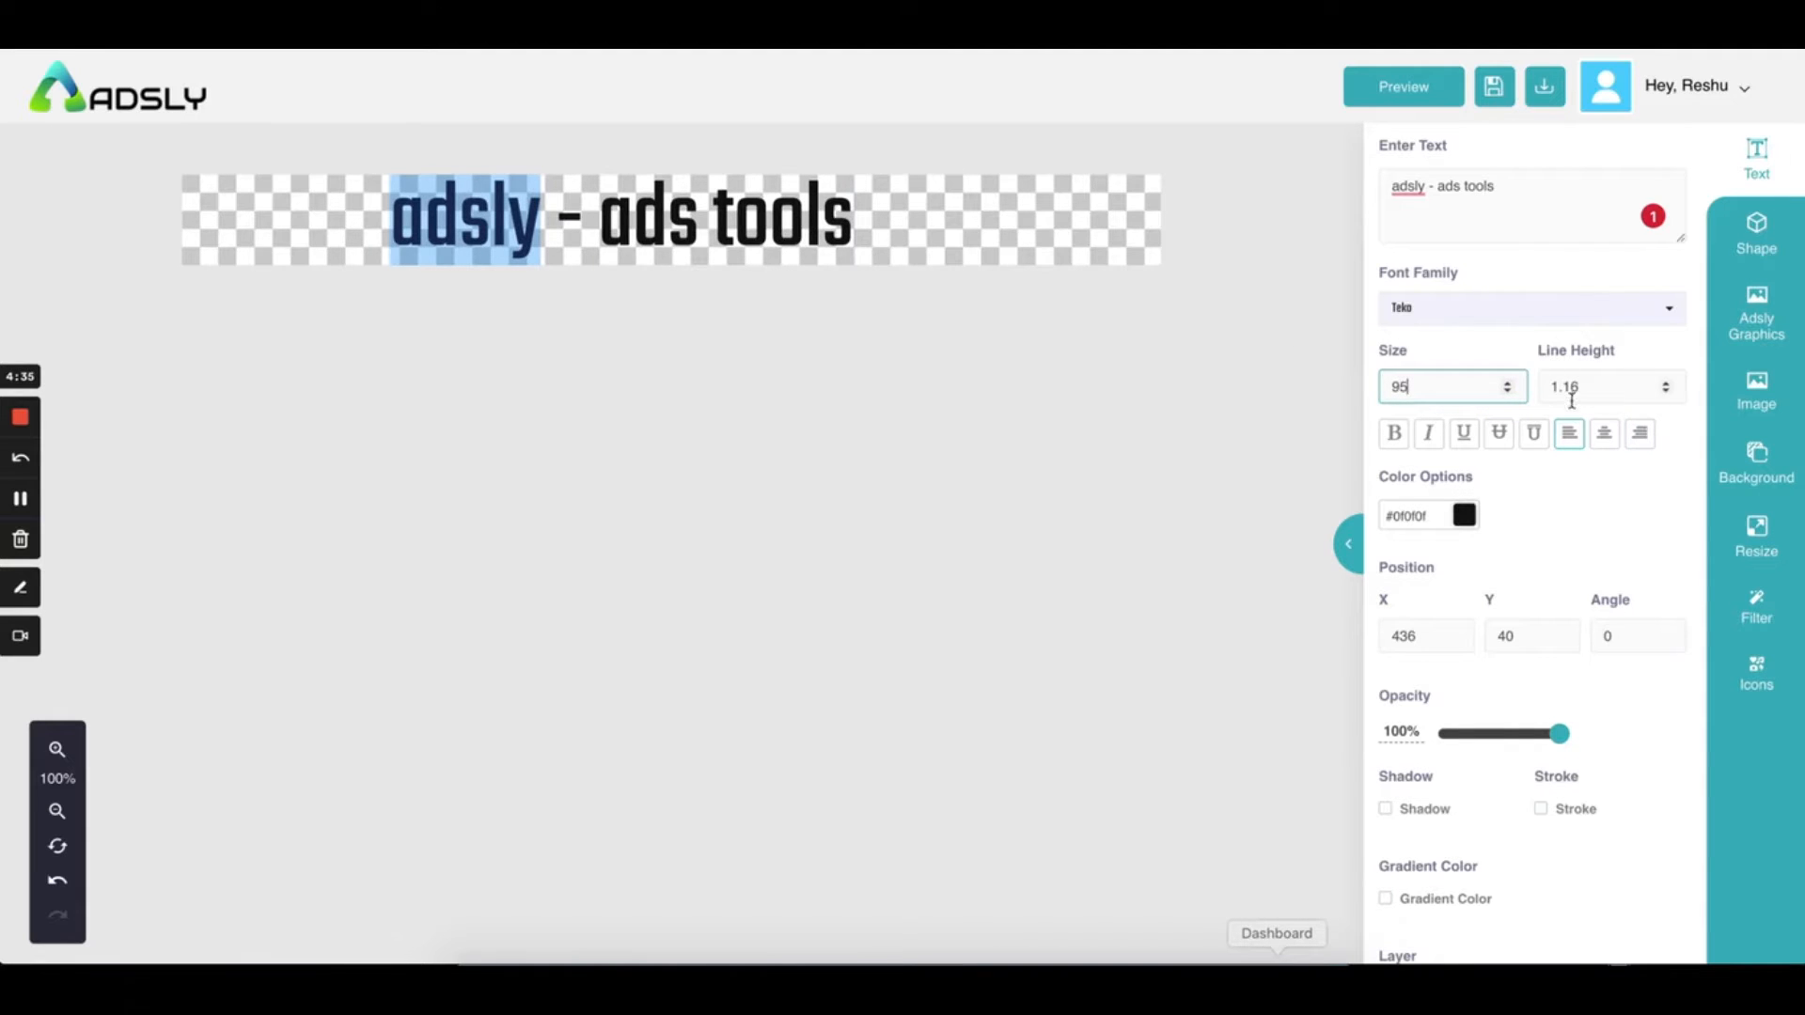
Try heading line heights of 1, -2 and -4, undoing the styling changes
{"action": "left_click", "coordinate": [1665, 395]}
{"action": "left_click", "coordinate": [1666, 395]}
{"action": "left_click", "coordinate": [1666, 395]}
{"action": "left_click", "coordinate": [1666, 394]}
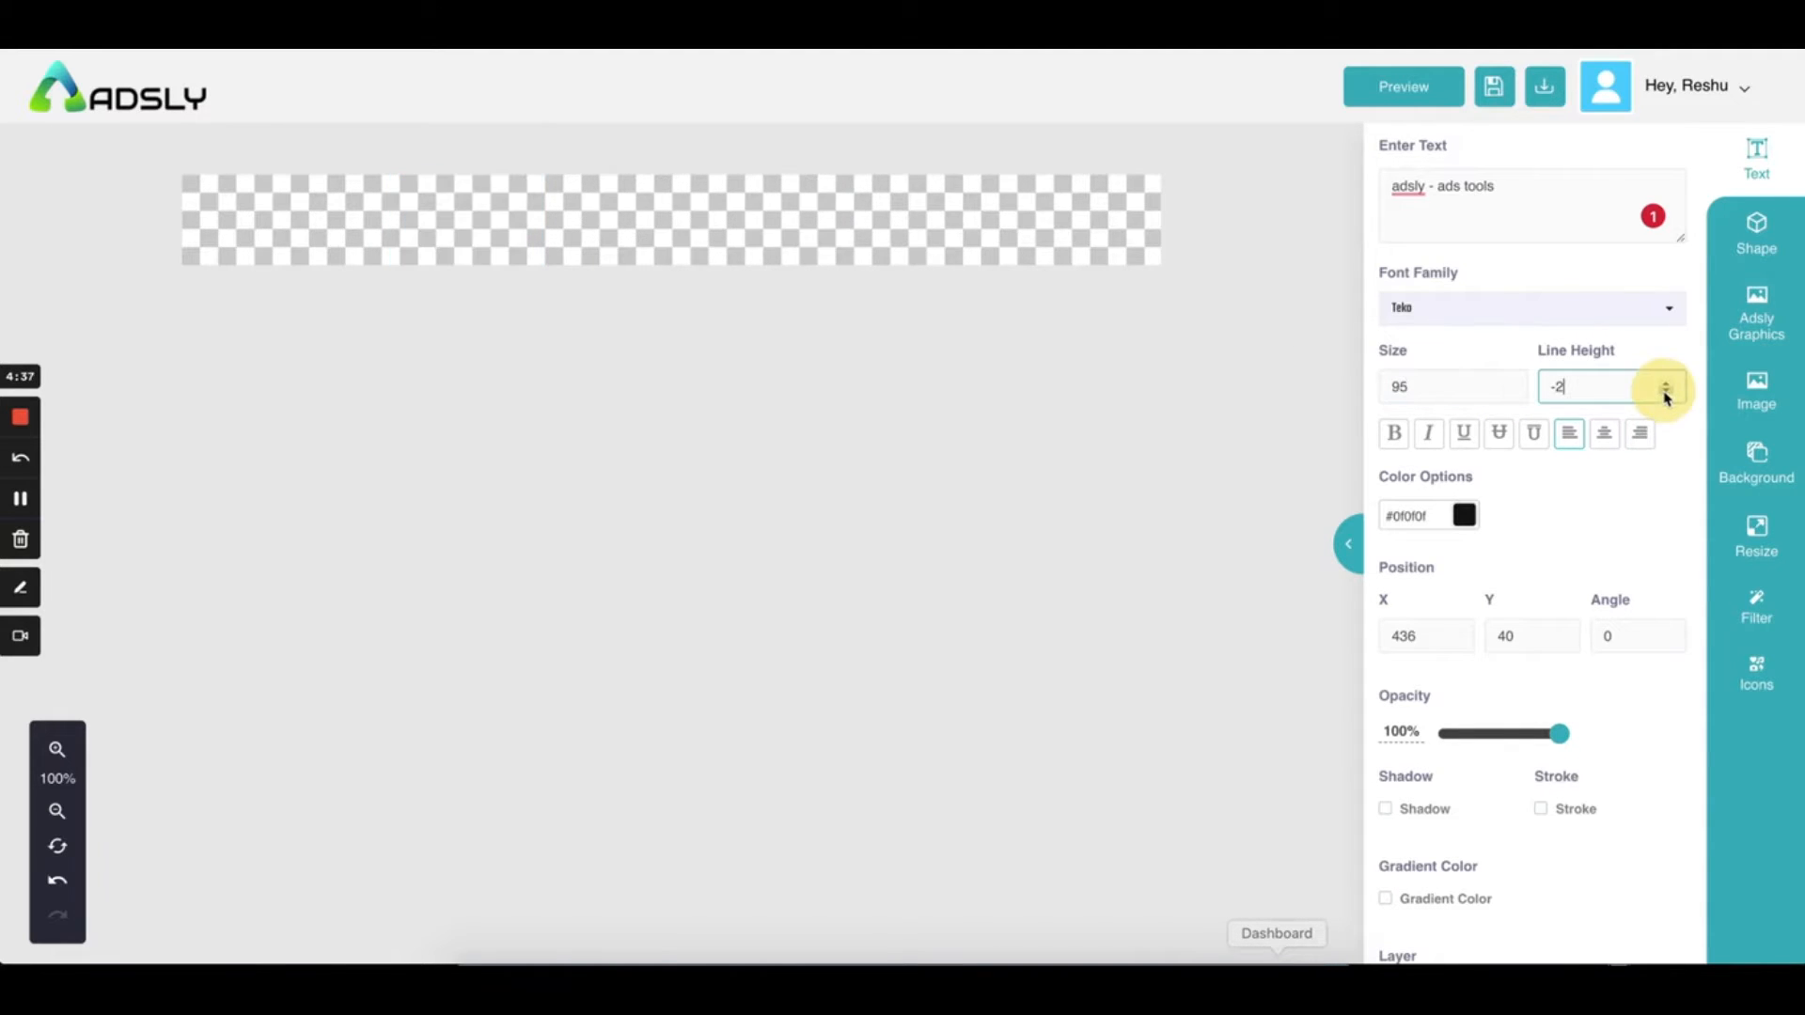
{"action": "key", "text": "super+z"}
{"action": "key", "text": "super+z"}
{"action": "key", "text": "super+z"}
{"action": "key", "text": "super+z"}
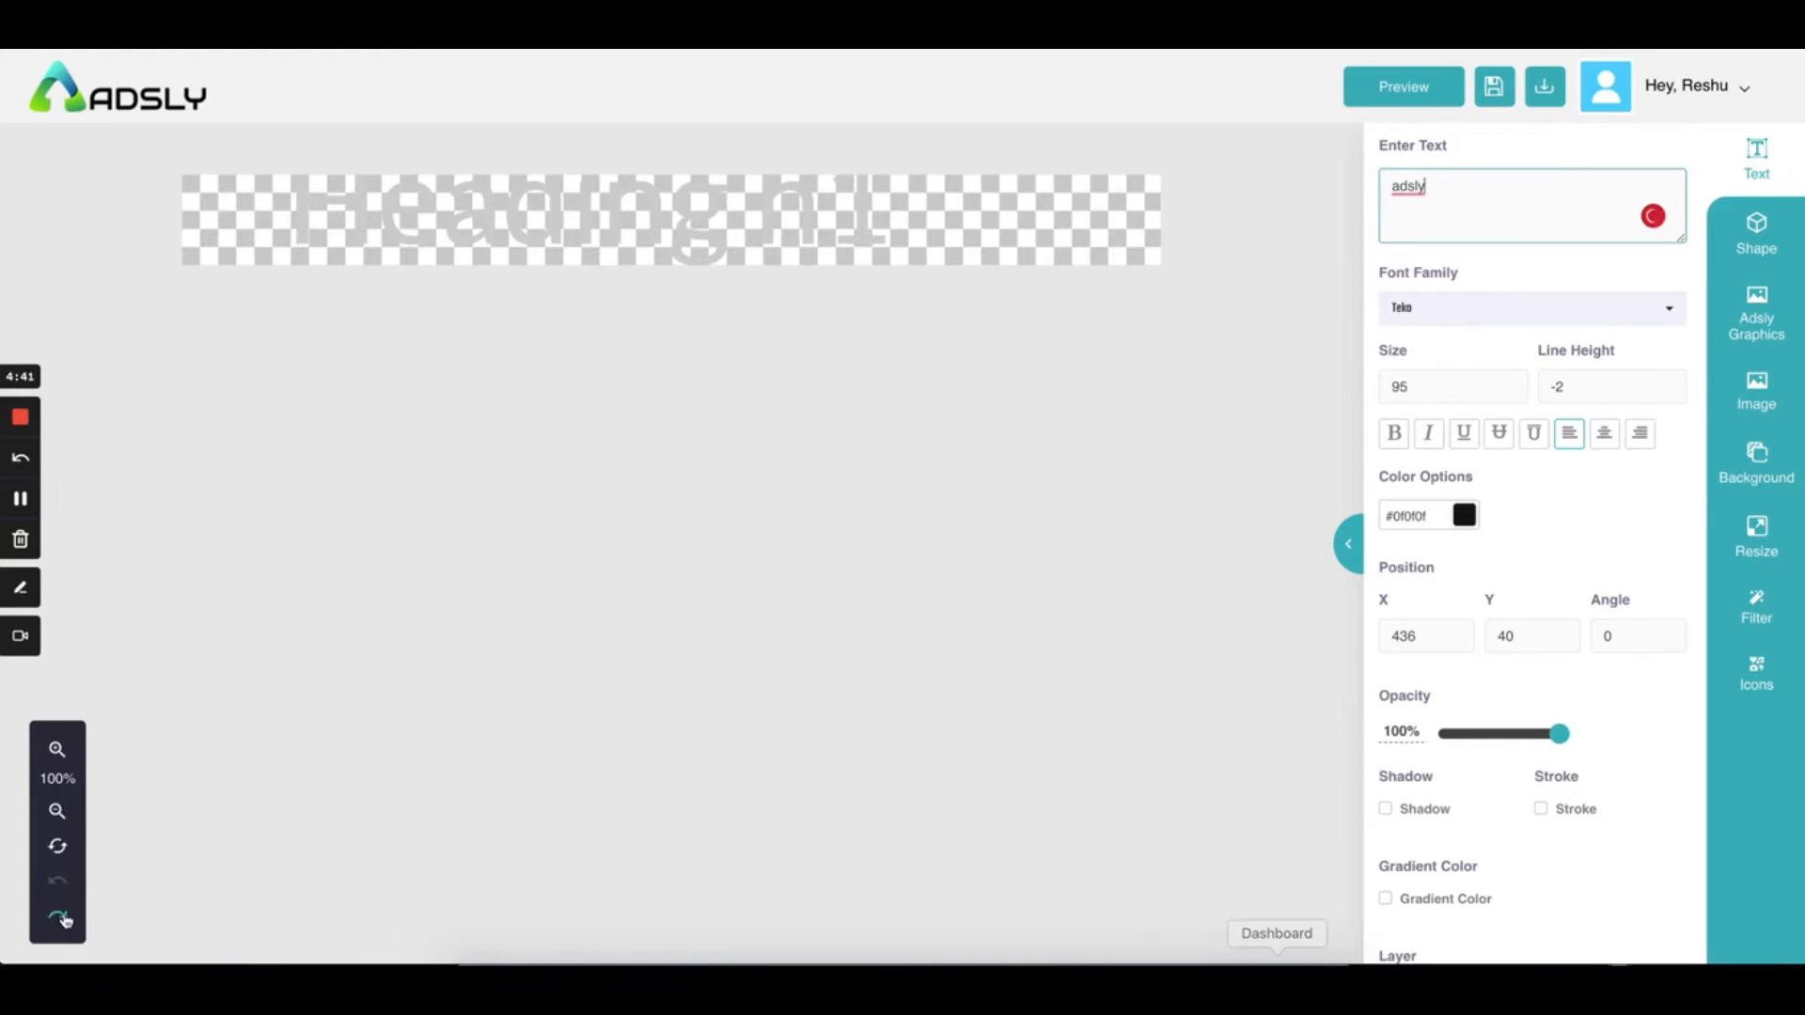
{"action": "left_click", "coordinate": [1666, 393]}
{"action": "left_click", "coordinate": [1666, 392]}
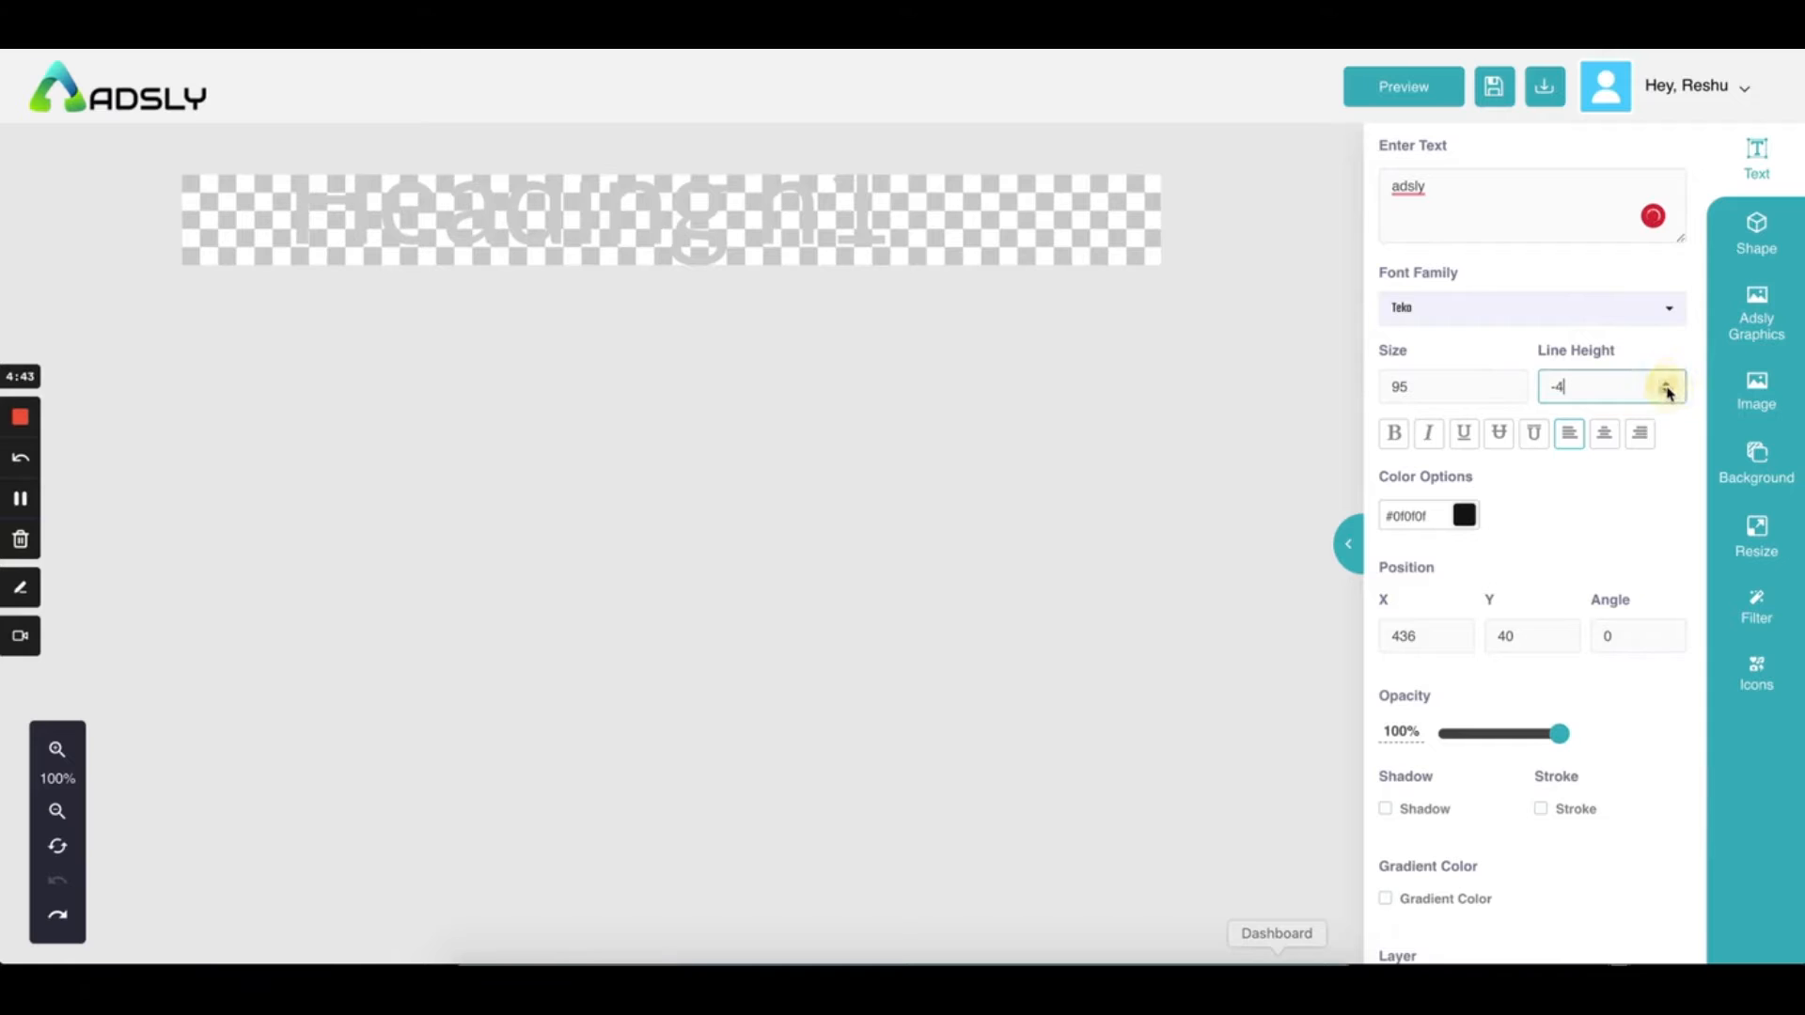
{"action": "left_click", "coordinate": [1668, 383]}
{"action": "left_click", "coordinate": [1668, 382]}
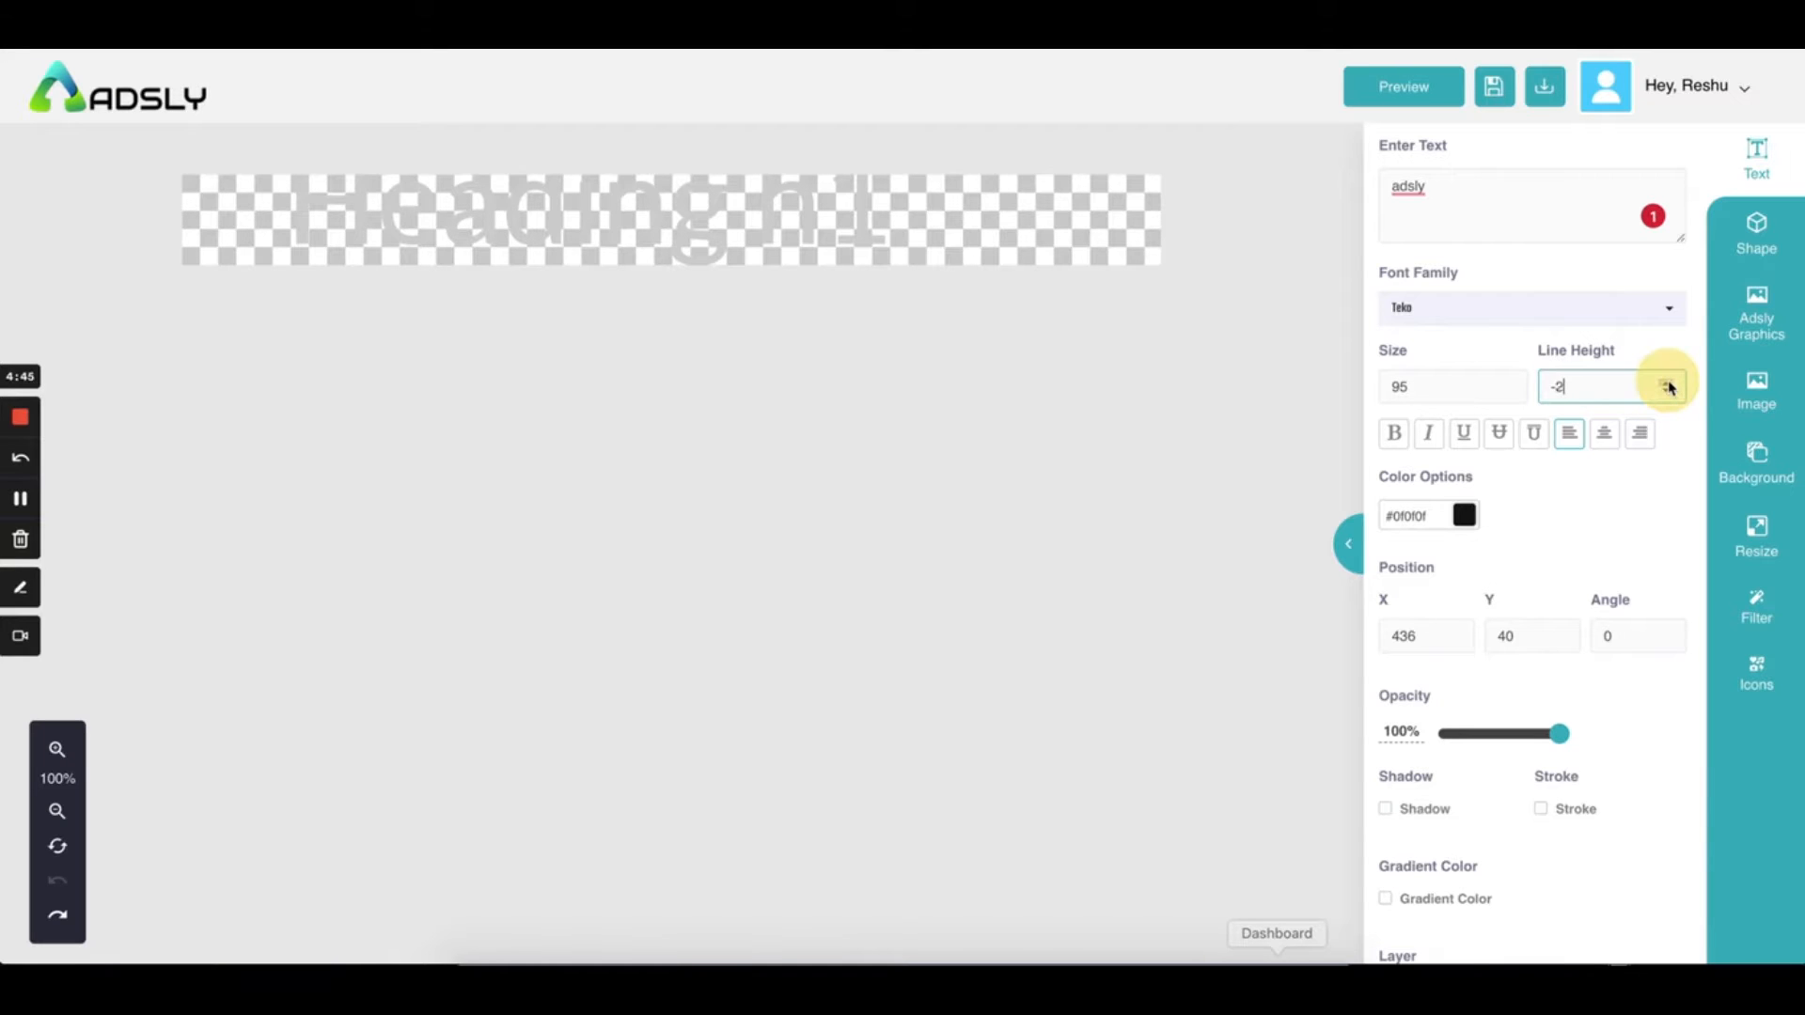
{"action": "left_click", "coordinate": [1125, 201]}
Retype the heading as plain 'adsly' and select it for restyling
{"action": "left_click", "coordinate": [727, 195]}
{"action": "triple_click", "coordinate": [659, 228]}
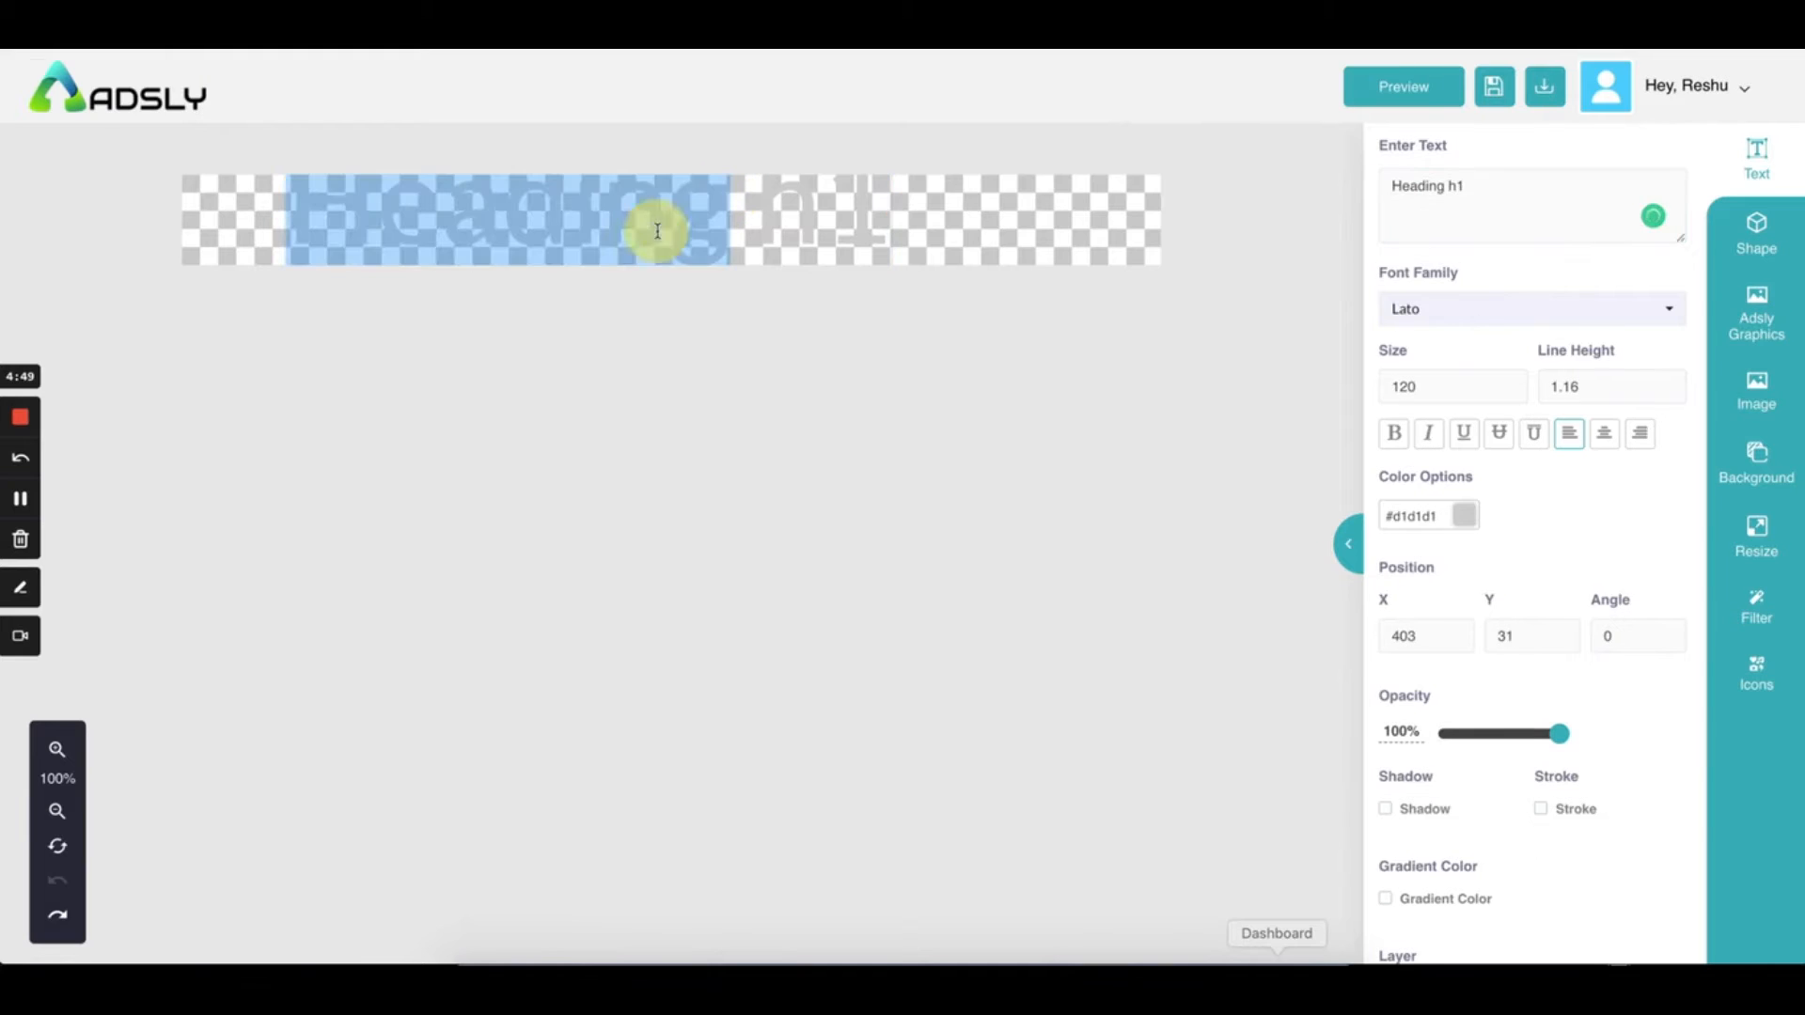
{"action": "type", "text": "adsly"}
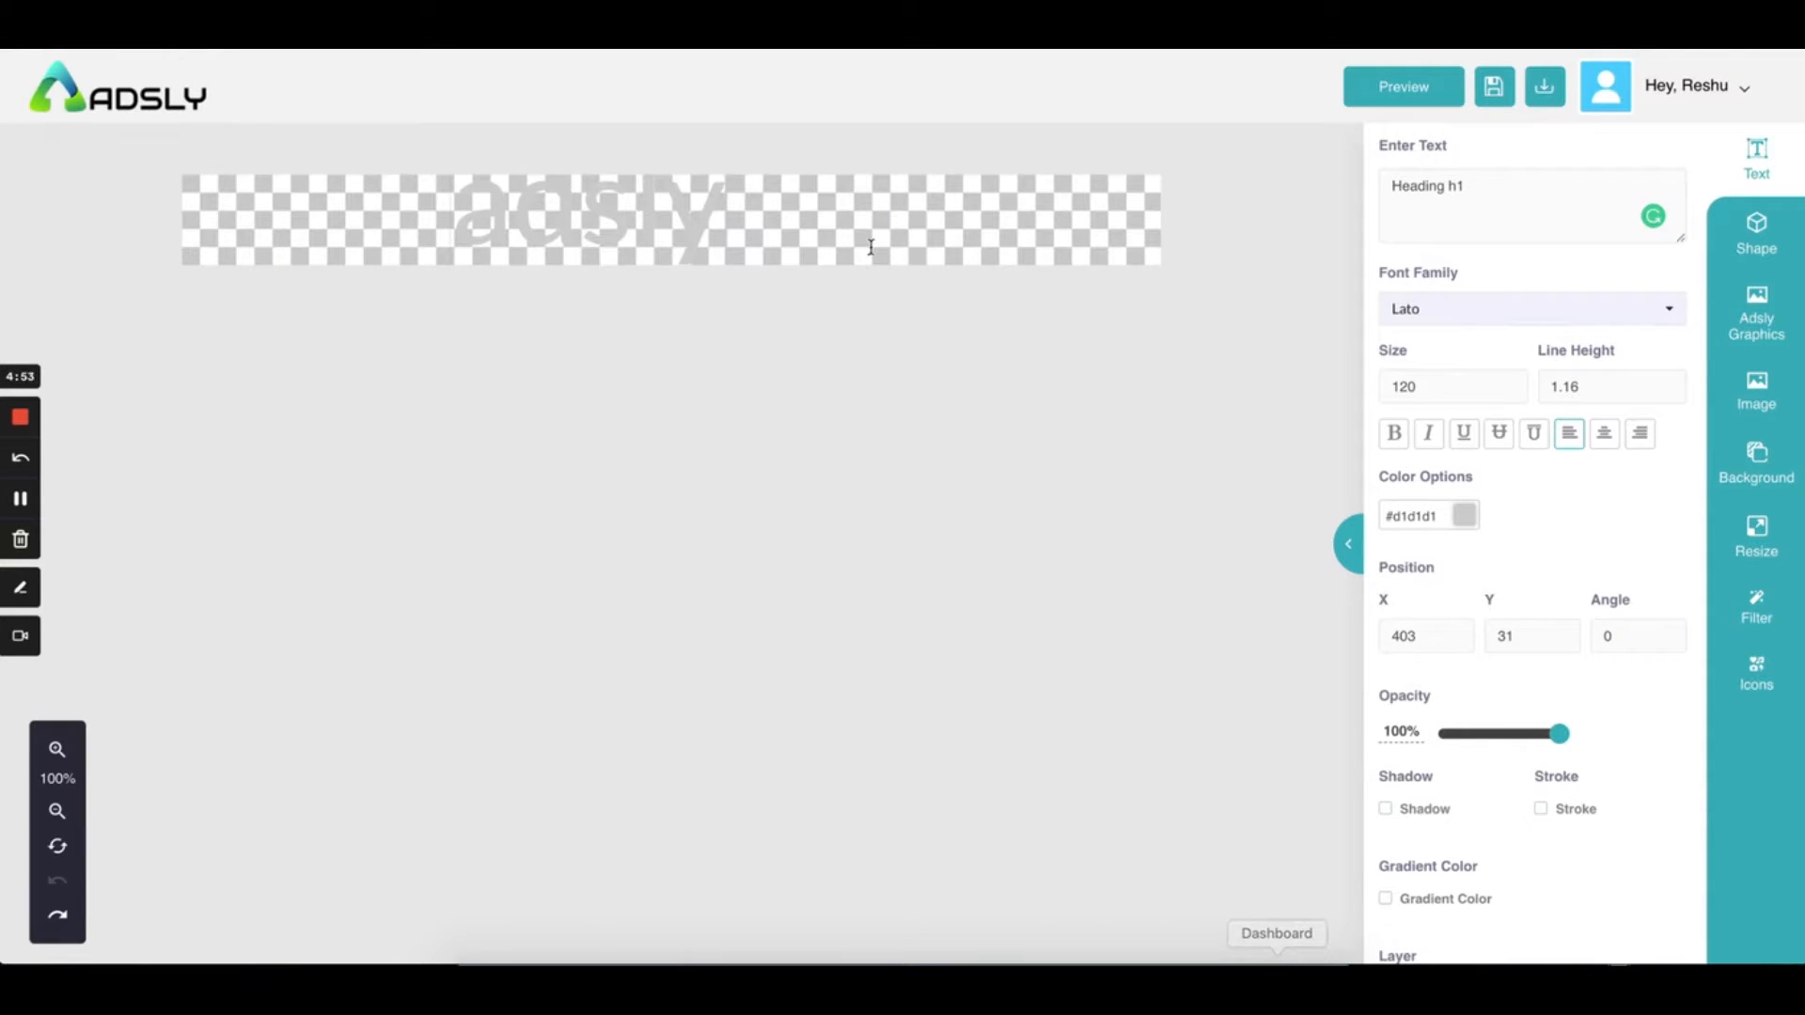
{"action": "double_click", "coordinate": [681, 226]}
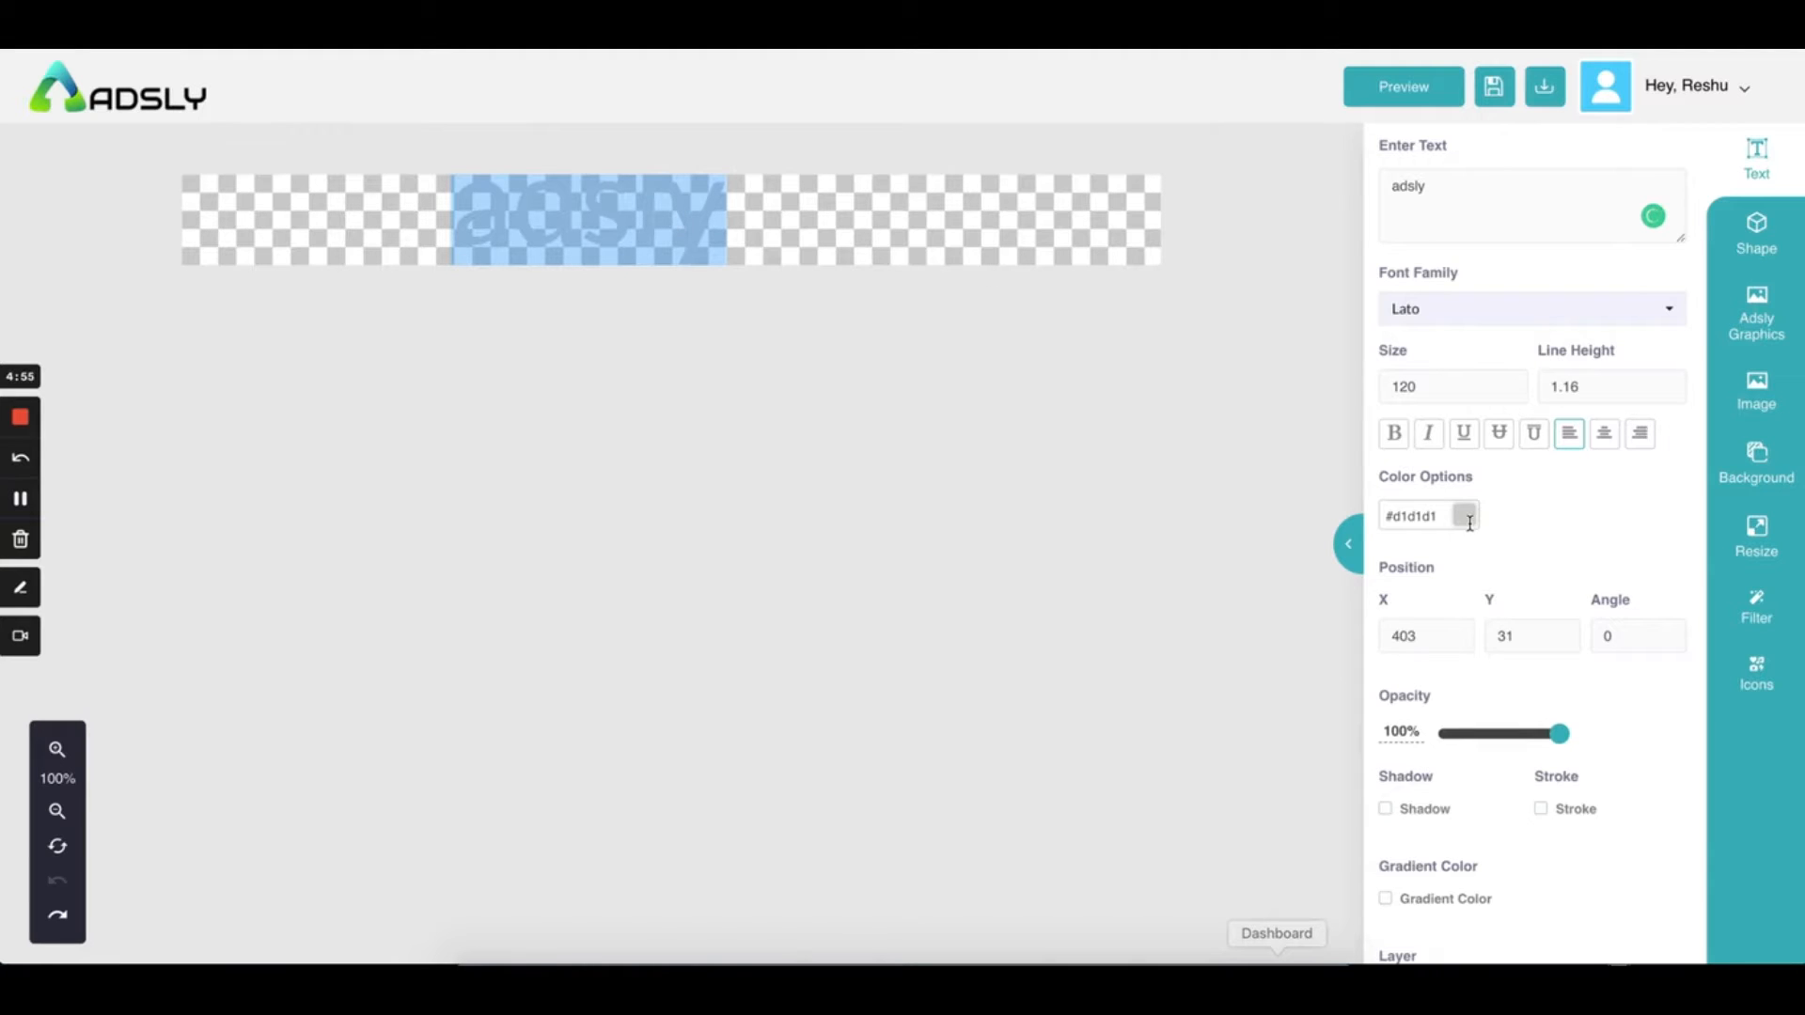
{"action": "left_click", "coordinate": [1469, 519]}
Make the adsly heading red (#c82424) and bold
{"action": "left_click", "coordinate": [1554, 600]}
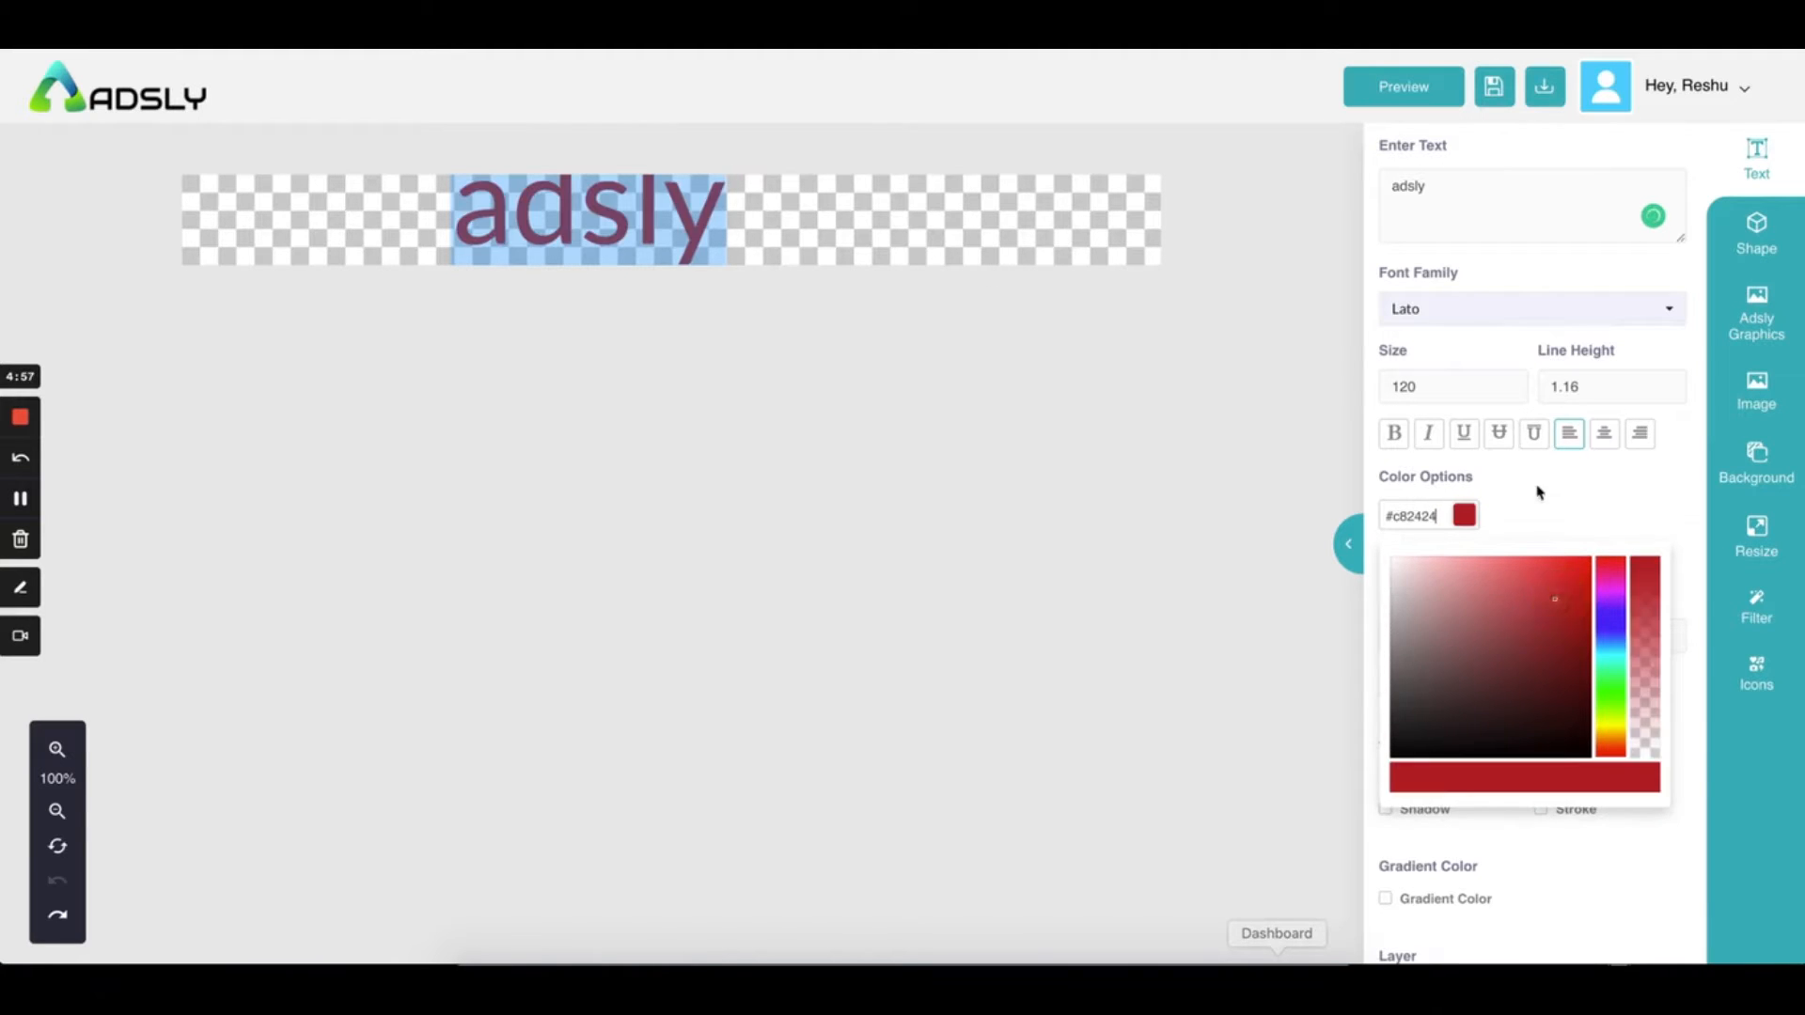
{"action": "left_click", "coordinate": [1536, 489]}
{"action": "left_click", "coordinate": [1397, 438]}
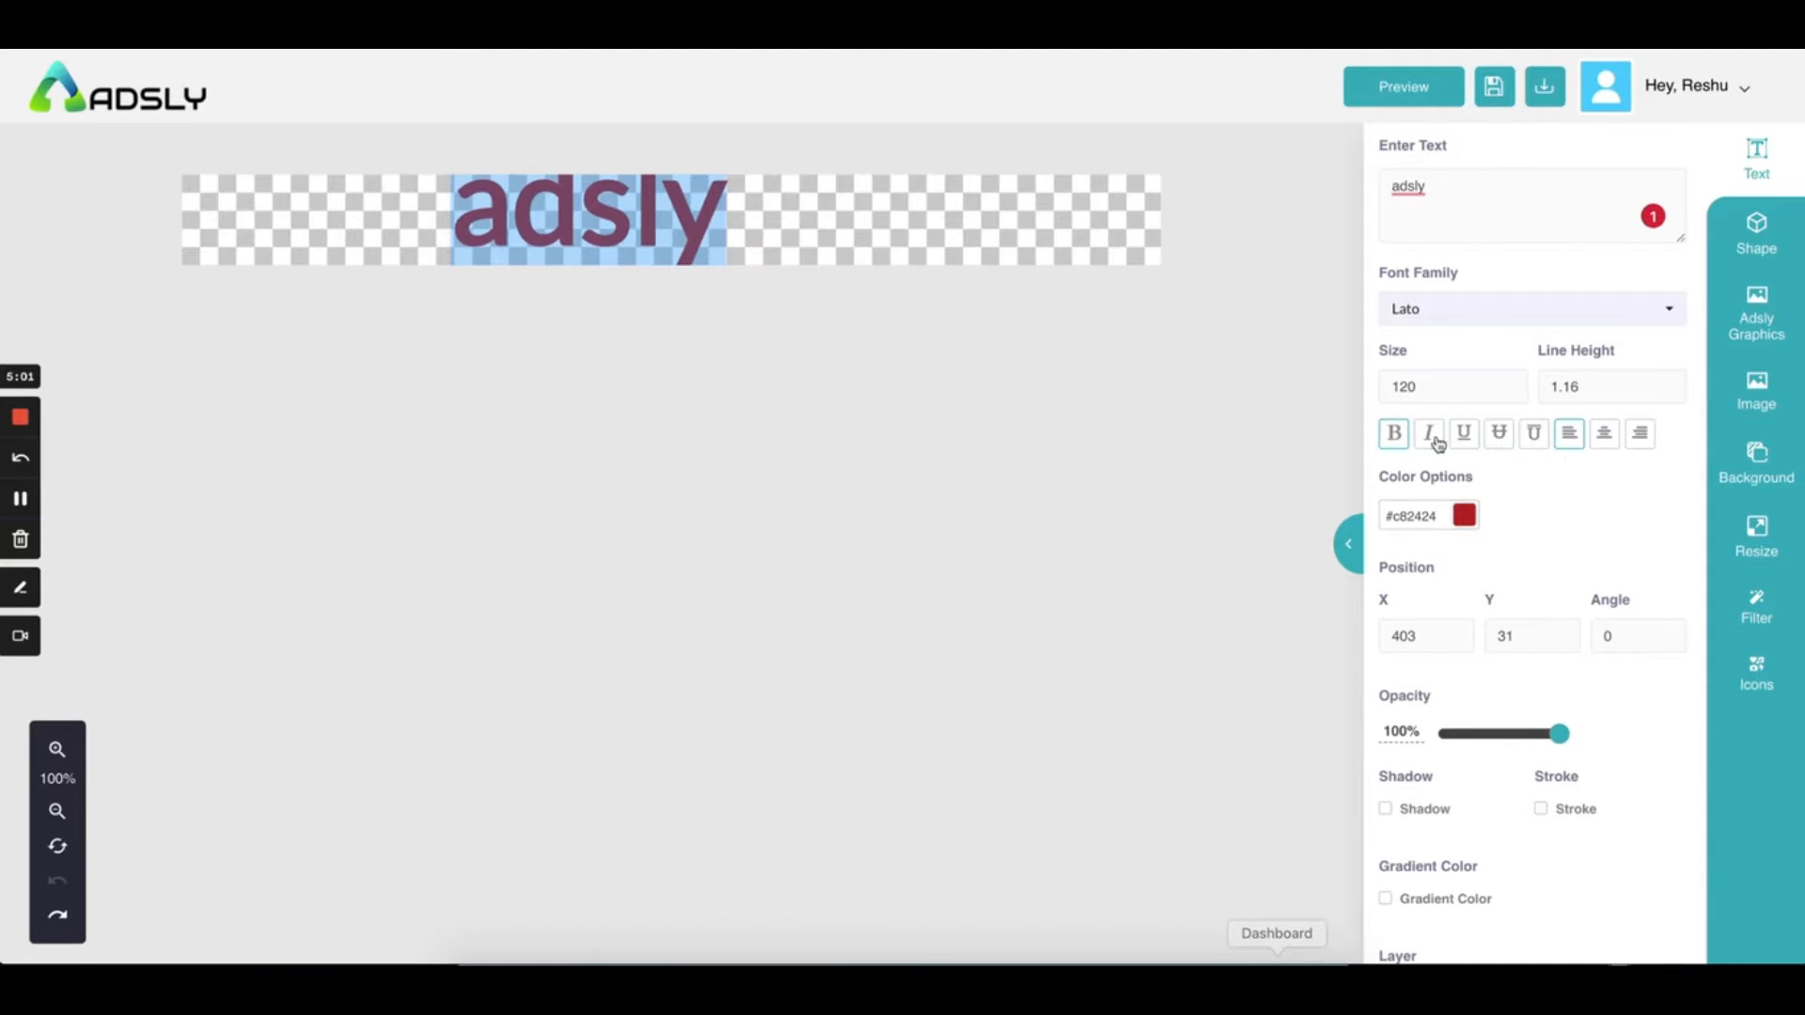
Make the heading italic with an overline and right-align its text
{"action": "left_click", "coordinate": [1428, 434]}
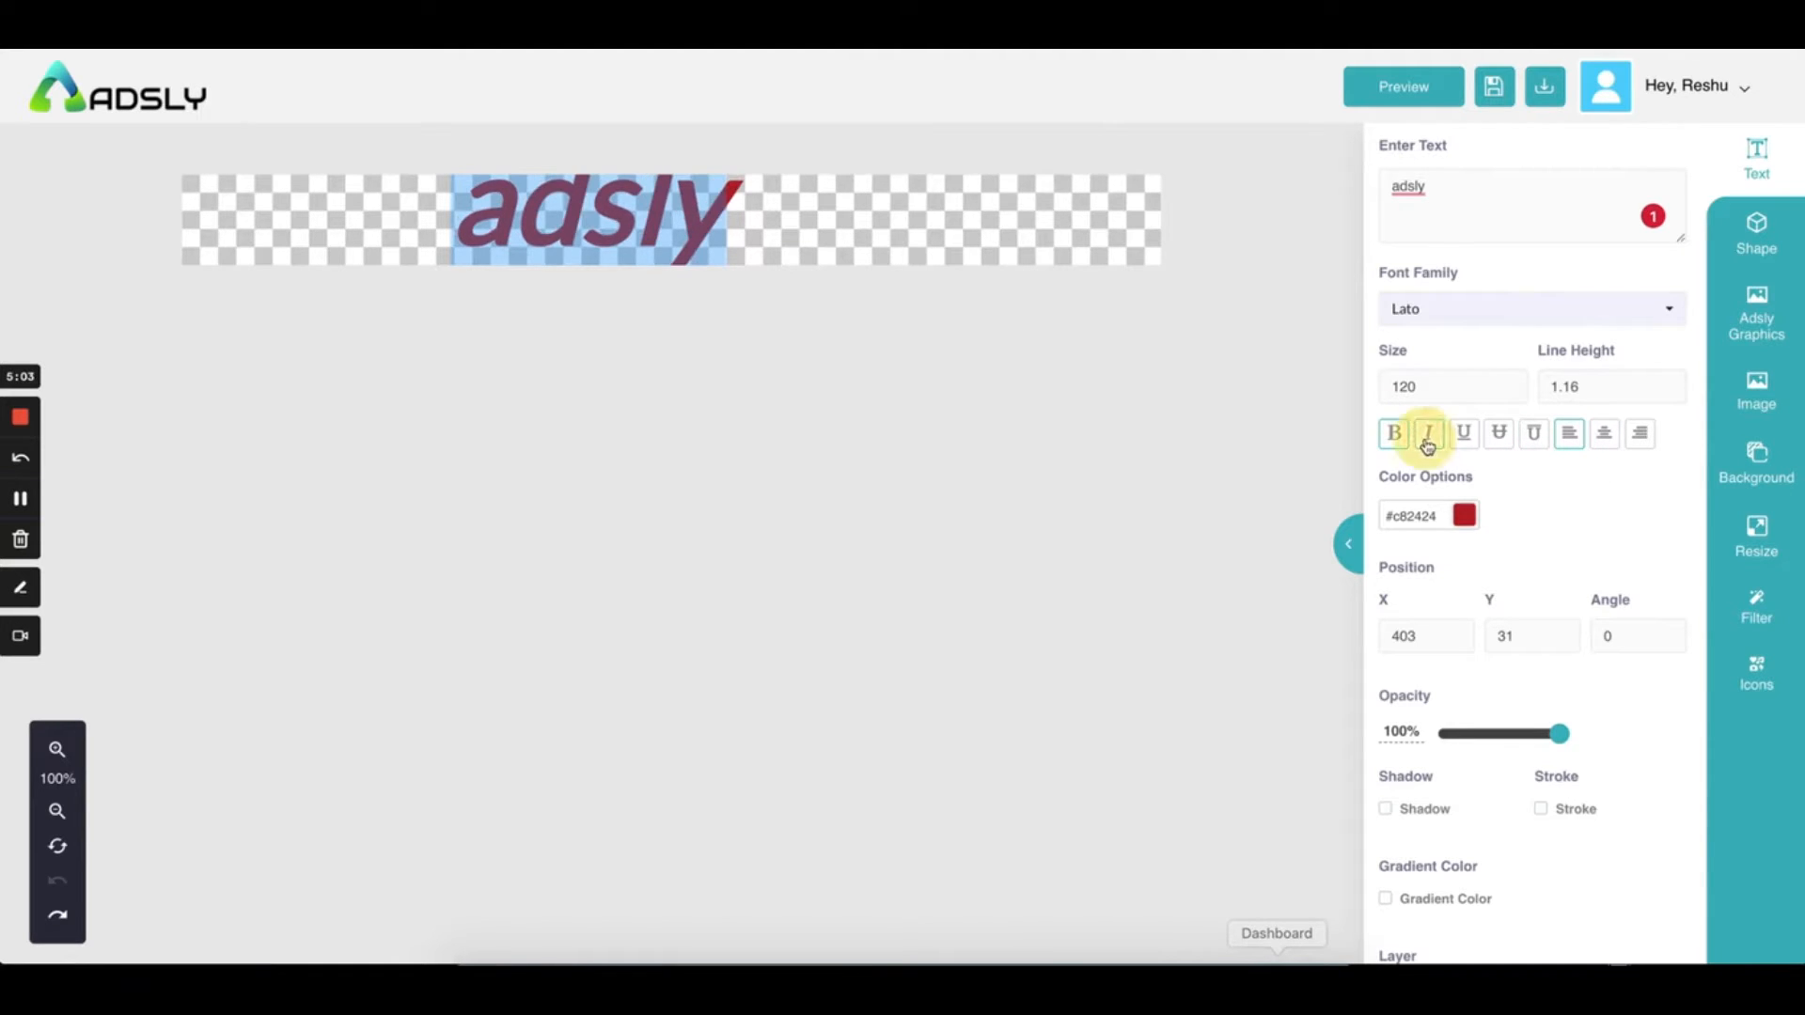
{"action": "left_click", "coordinate": [1532, 442]}
{"action": "scroll", "coordinate": [1579, 504], "scroll_direction": "down", "scroll_amount": 1}
{"action": "left_click", "coordinate": [1608, 357]}
{"action": "left_click", "coordinate": [1639, 355]}
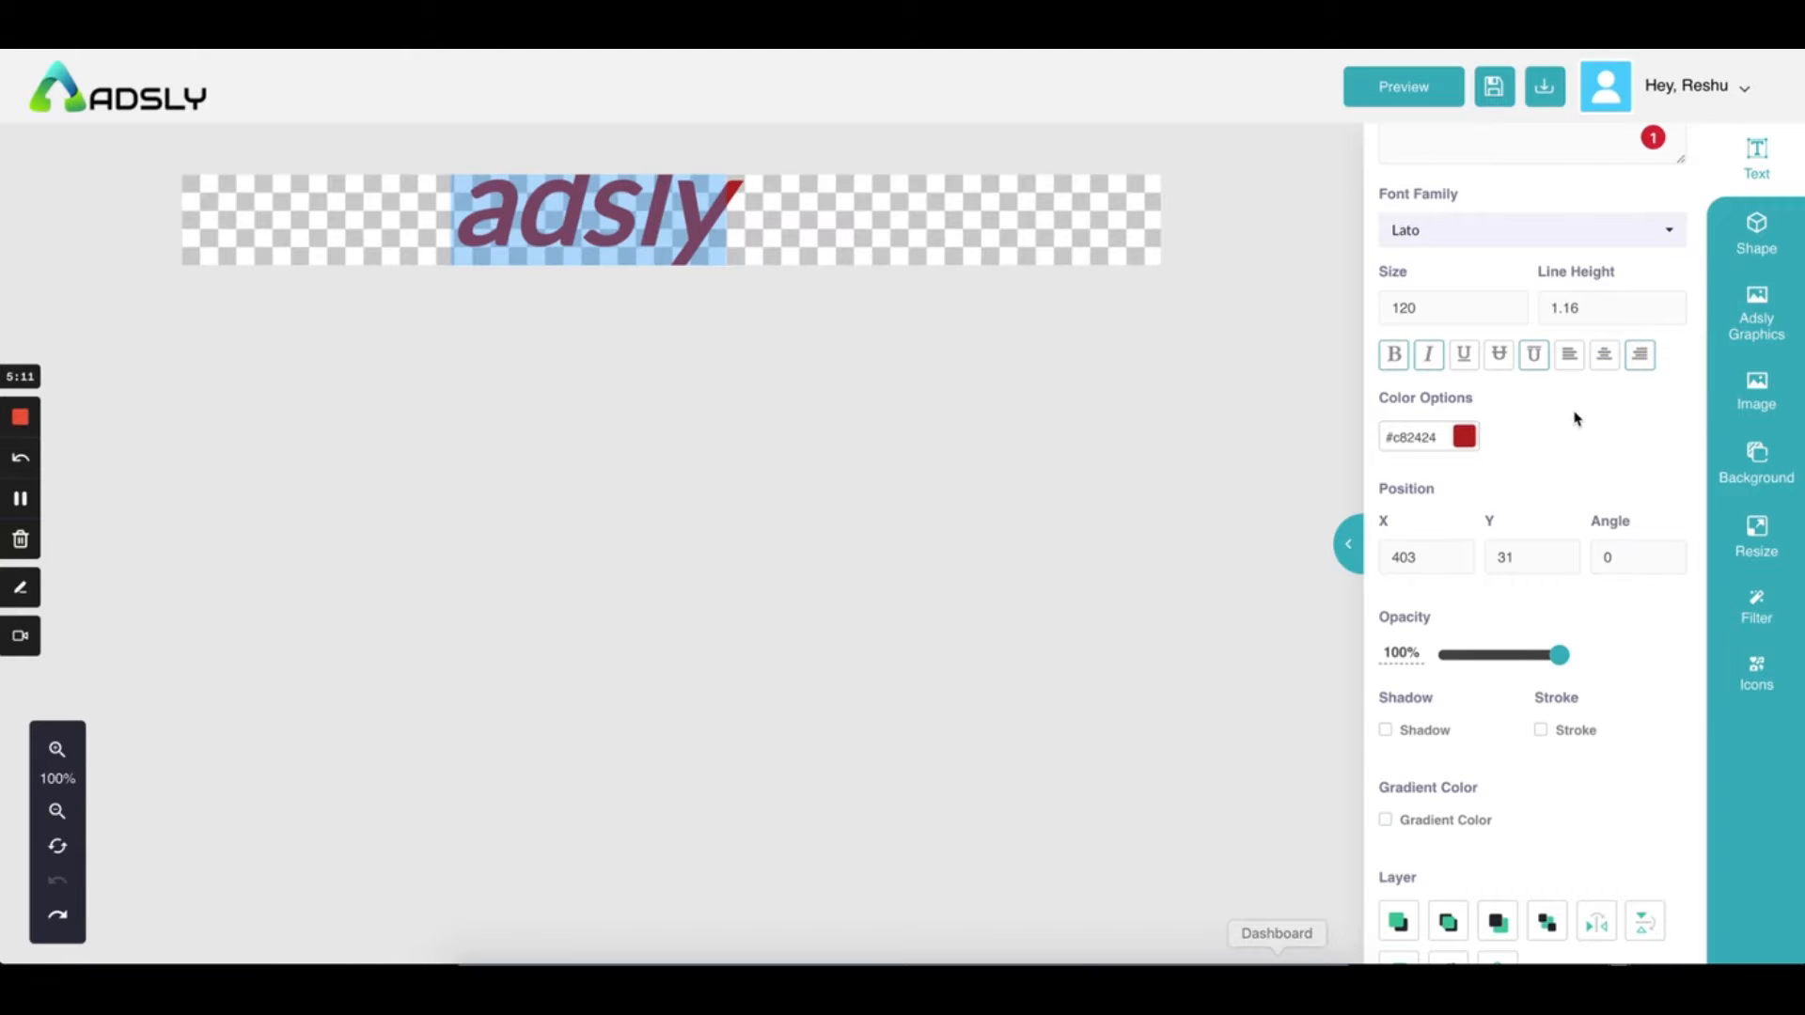
{"action": "scroll", "coordinate": [1577, 418], "scroll_direction": "down", "scroll_amount": 2}
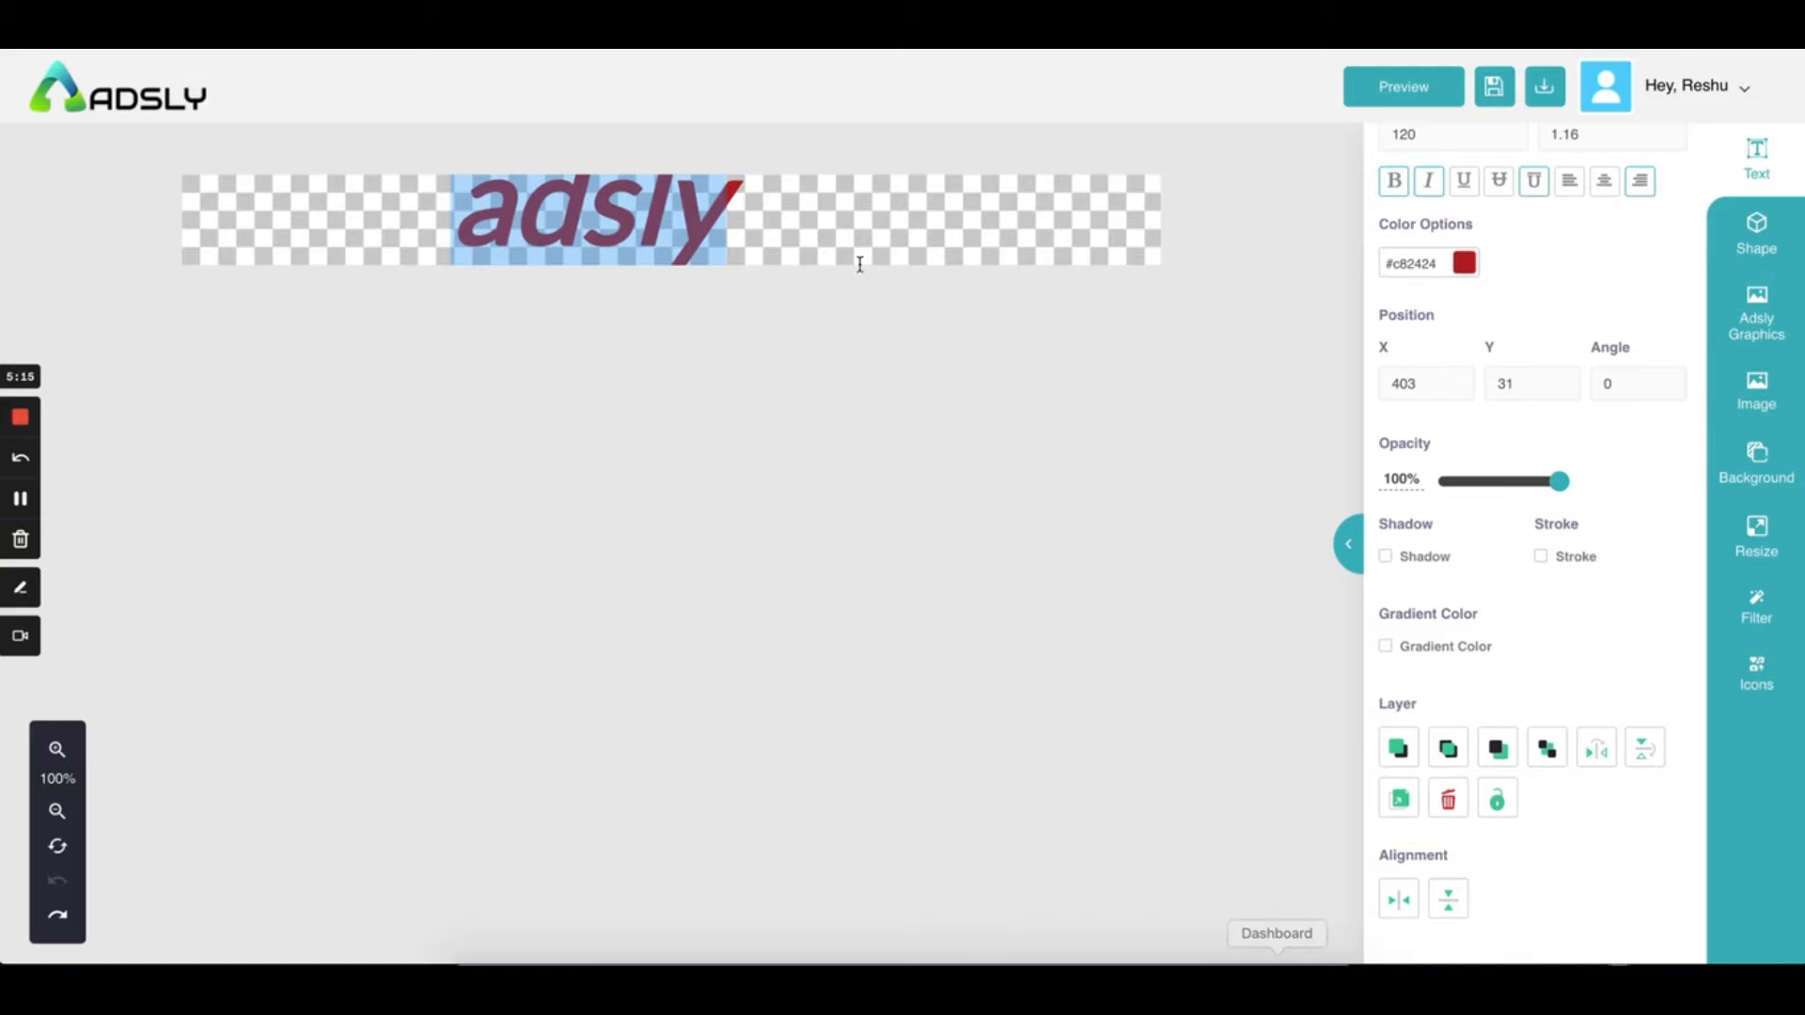
Drag the adsly heading toward the centre of the banner
{"action": "left_click", "coordinate": [882, 230]}
{"action": "left_click_drag", "start_coordinate": [574, 193], "coordinate": [661, 177]}
{"action": "left_click_drag", "start_coordinate": [498, 178], "coordinate": [680, 207]}
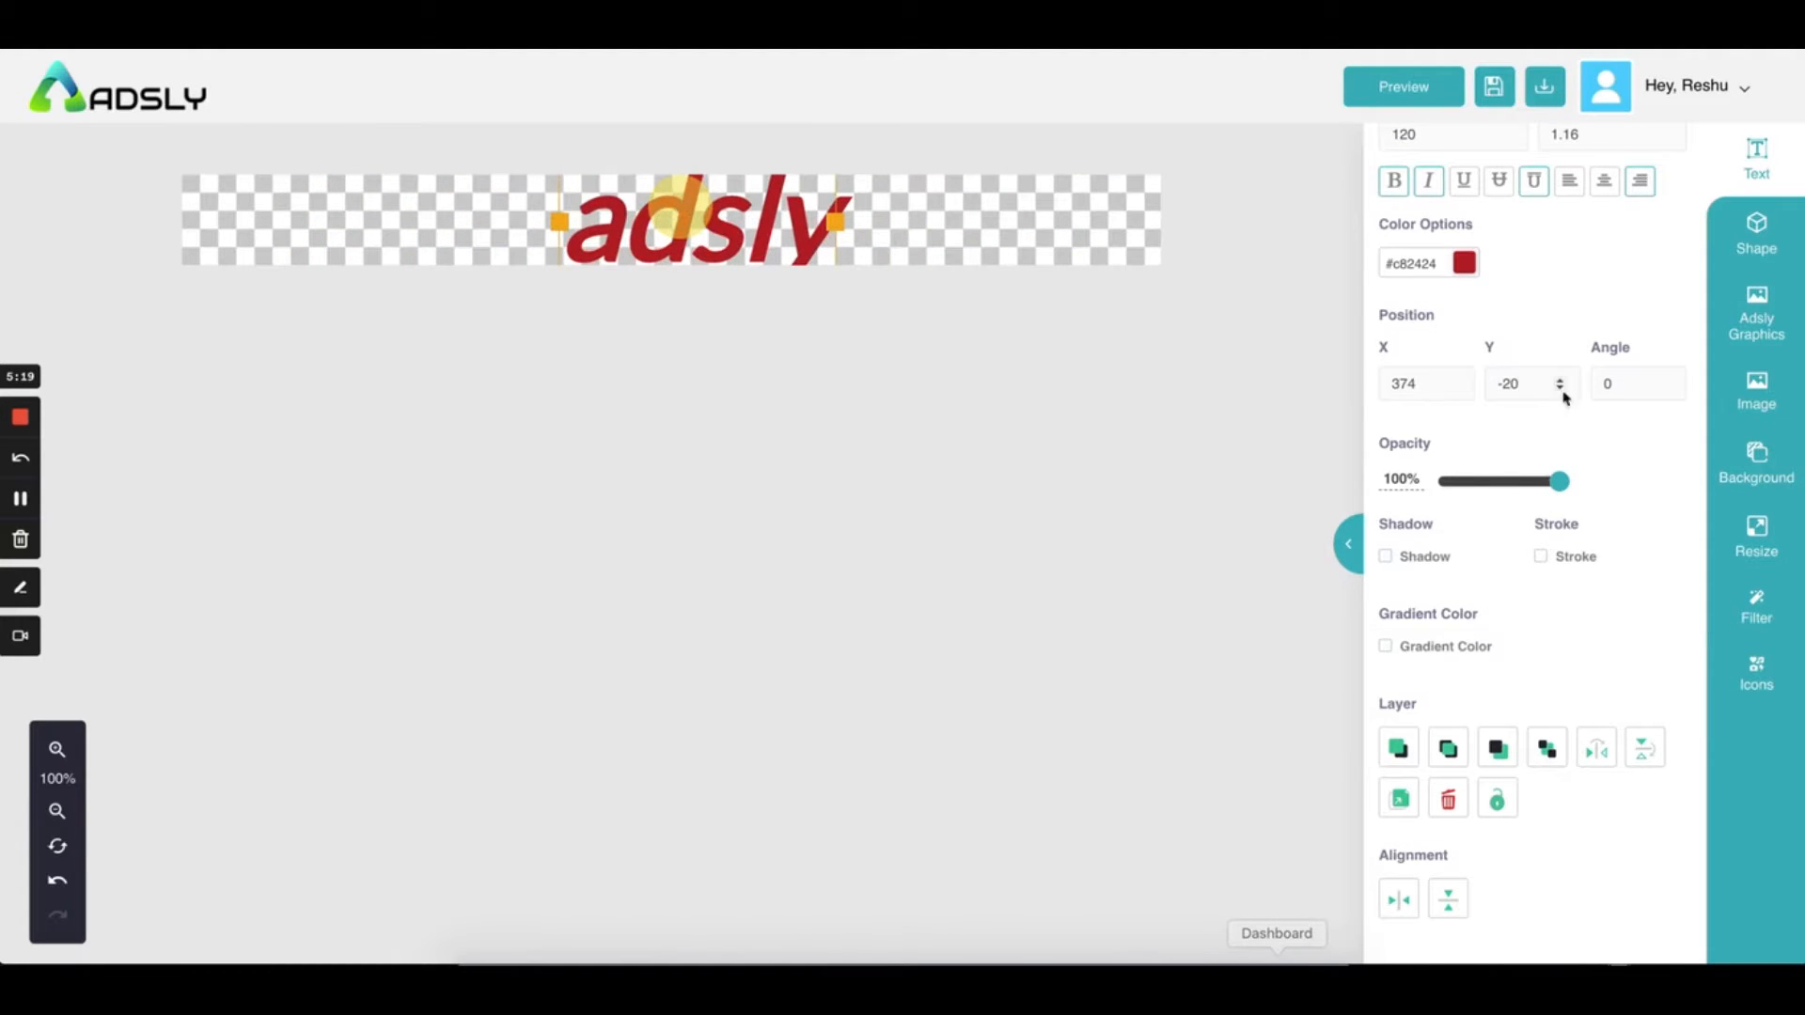
{"action": "scroll", "coordinate": [1568, 387], "scroll_direction": "up", "scroll_amount": 3}
Set the heading size to 70 and test the opacity slider, keeping 100%
{"action": "left_click", "coordinate": [1442, 380]}
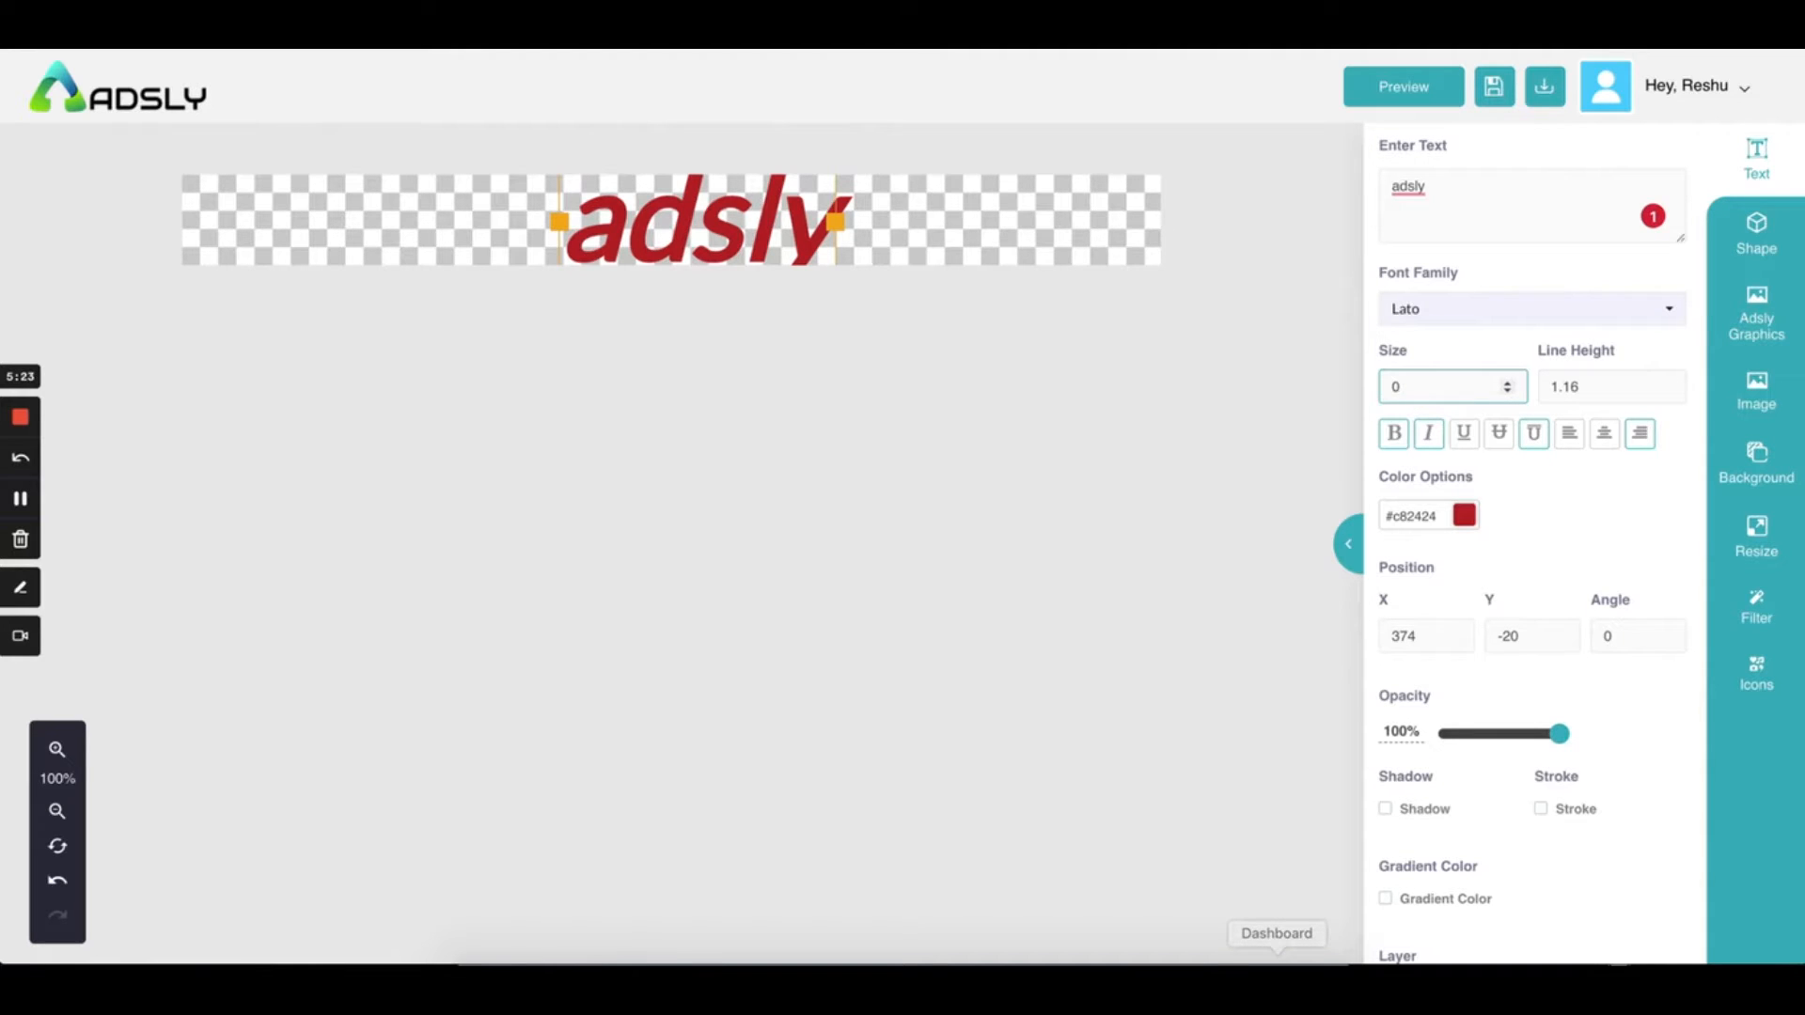
{"action": "type", "text": "7"}
{"action": "left_click", "coordinate": [837, 224]}
{"action": "left_click", "coordinate": [674, 218]}
{"action": "scroll", "coordinate": [1587, 564], "scroll_direction": "down", "scroll_amount": 3}
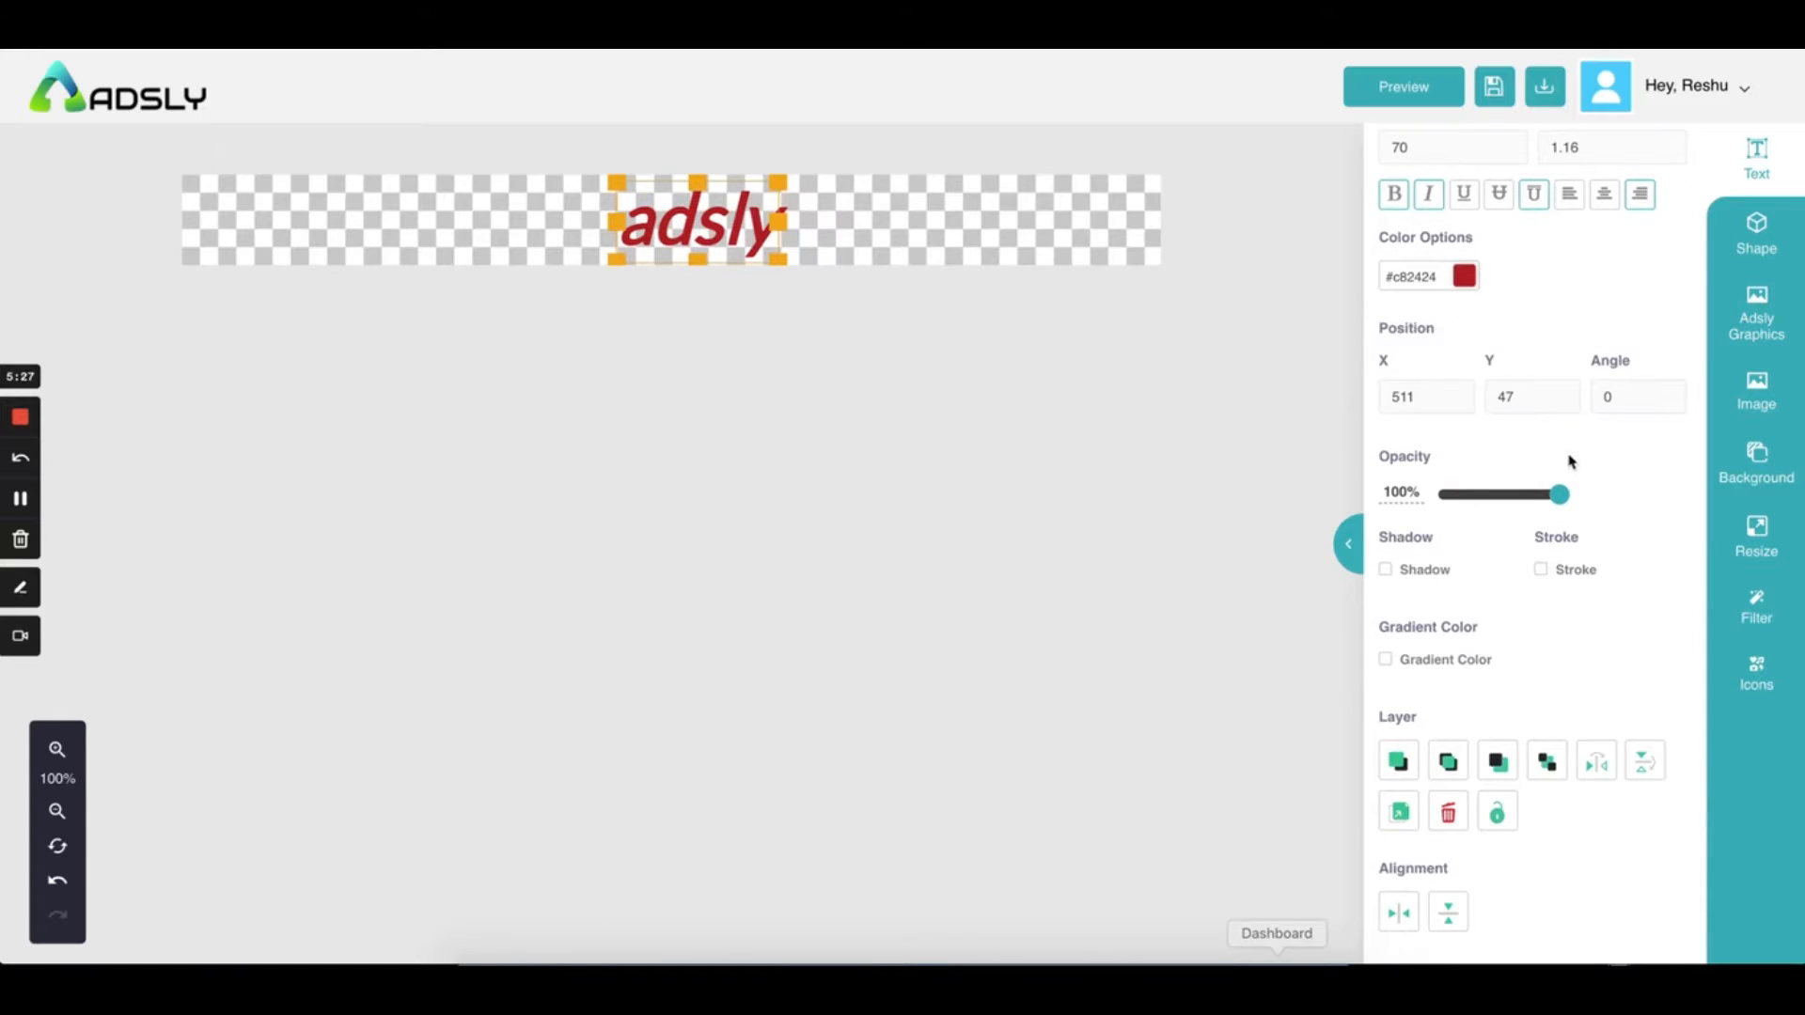
{"action": "left_click_drag", "start_coordinate": [1562, 500], "coordinate": [1632, 483]}
{"action": "scroll", "coordinate": [1558, 561], "scroll_direction": "down", "scroll_amount": 1}
Turn on a drop shadow for the heading, coloured pale pink #ebcccc
{"action": "left_click", "coordinate": [1389, 559]}
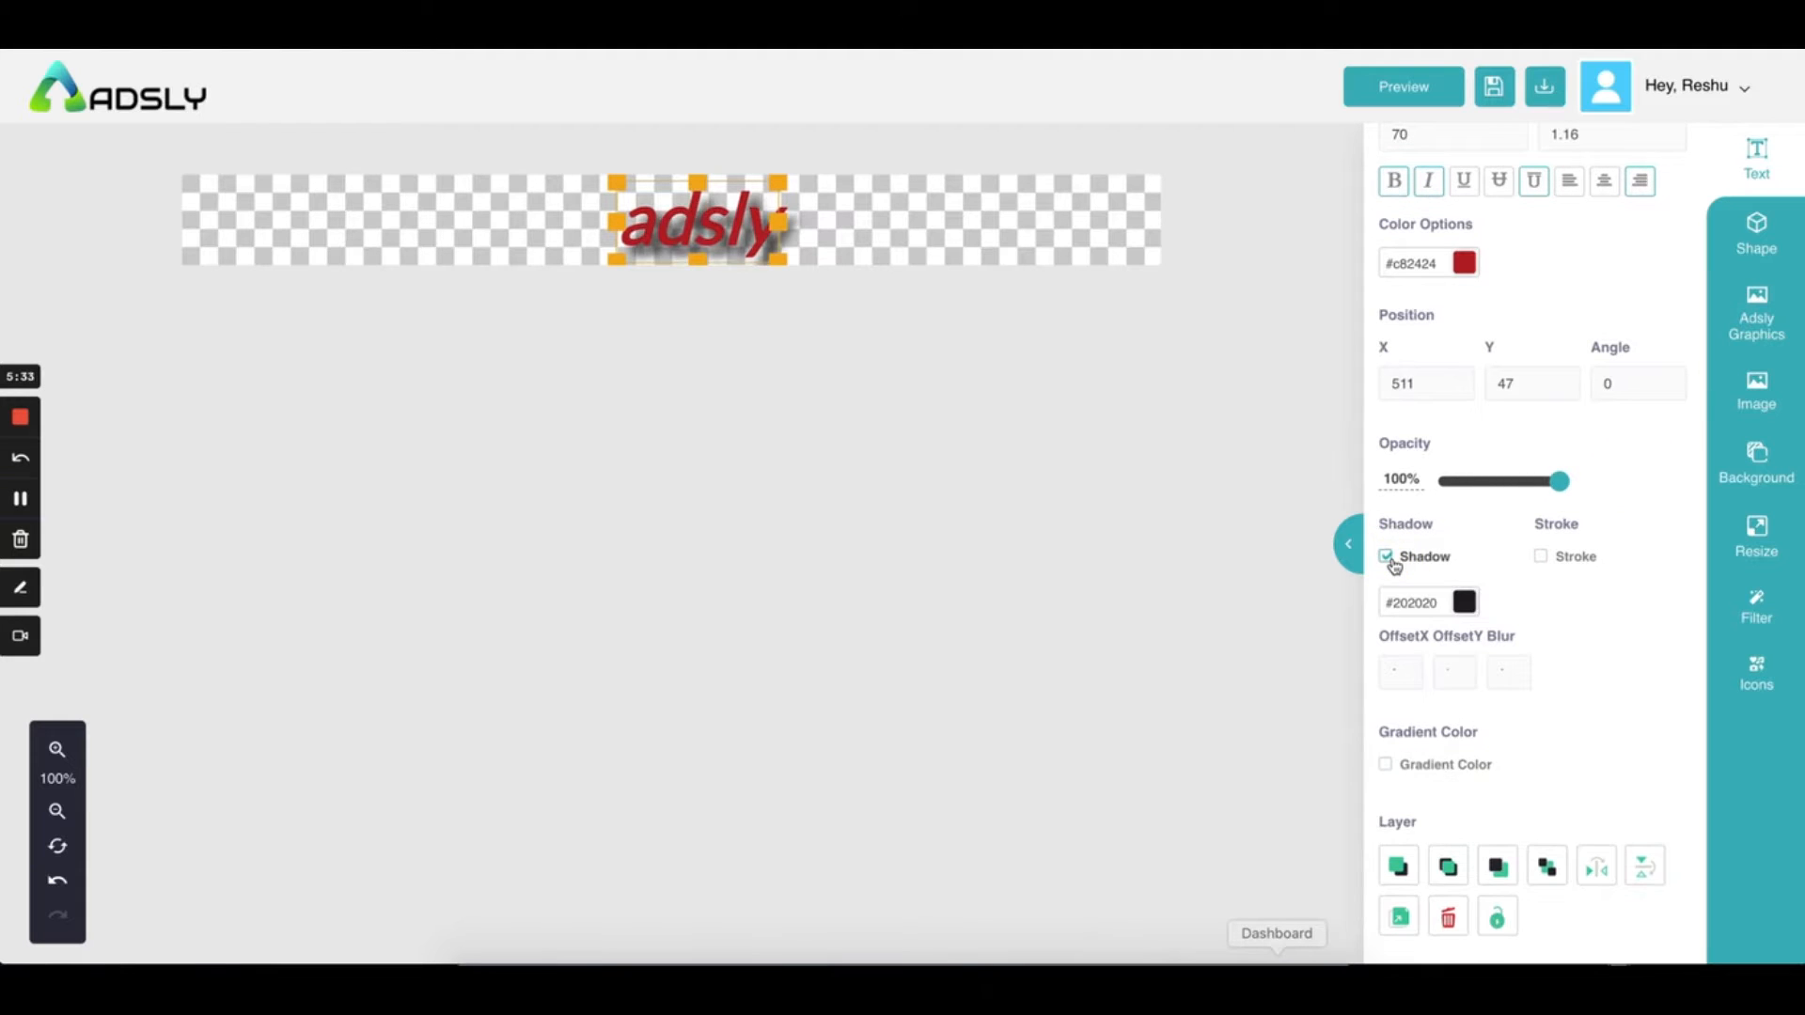
{"action": "scroll", "coordinate": [1551, 595], "scroll_direction": "down", "scroll_amount": 1}
{"action": "left_click", "coordinate": [1463, 483]}
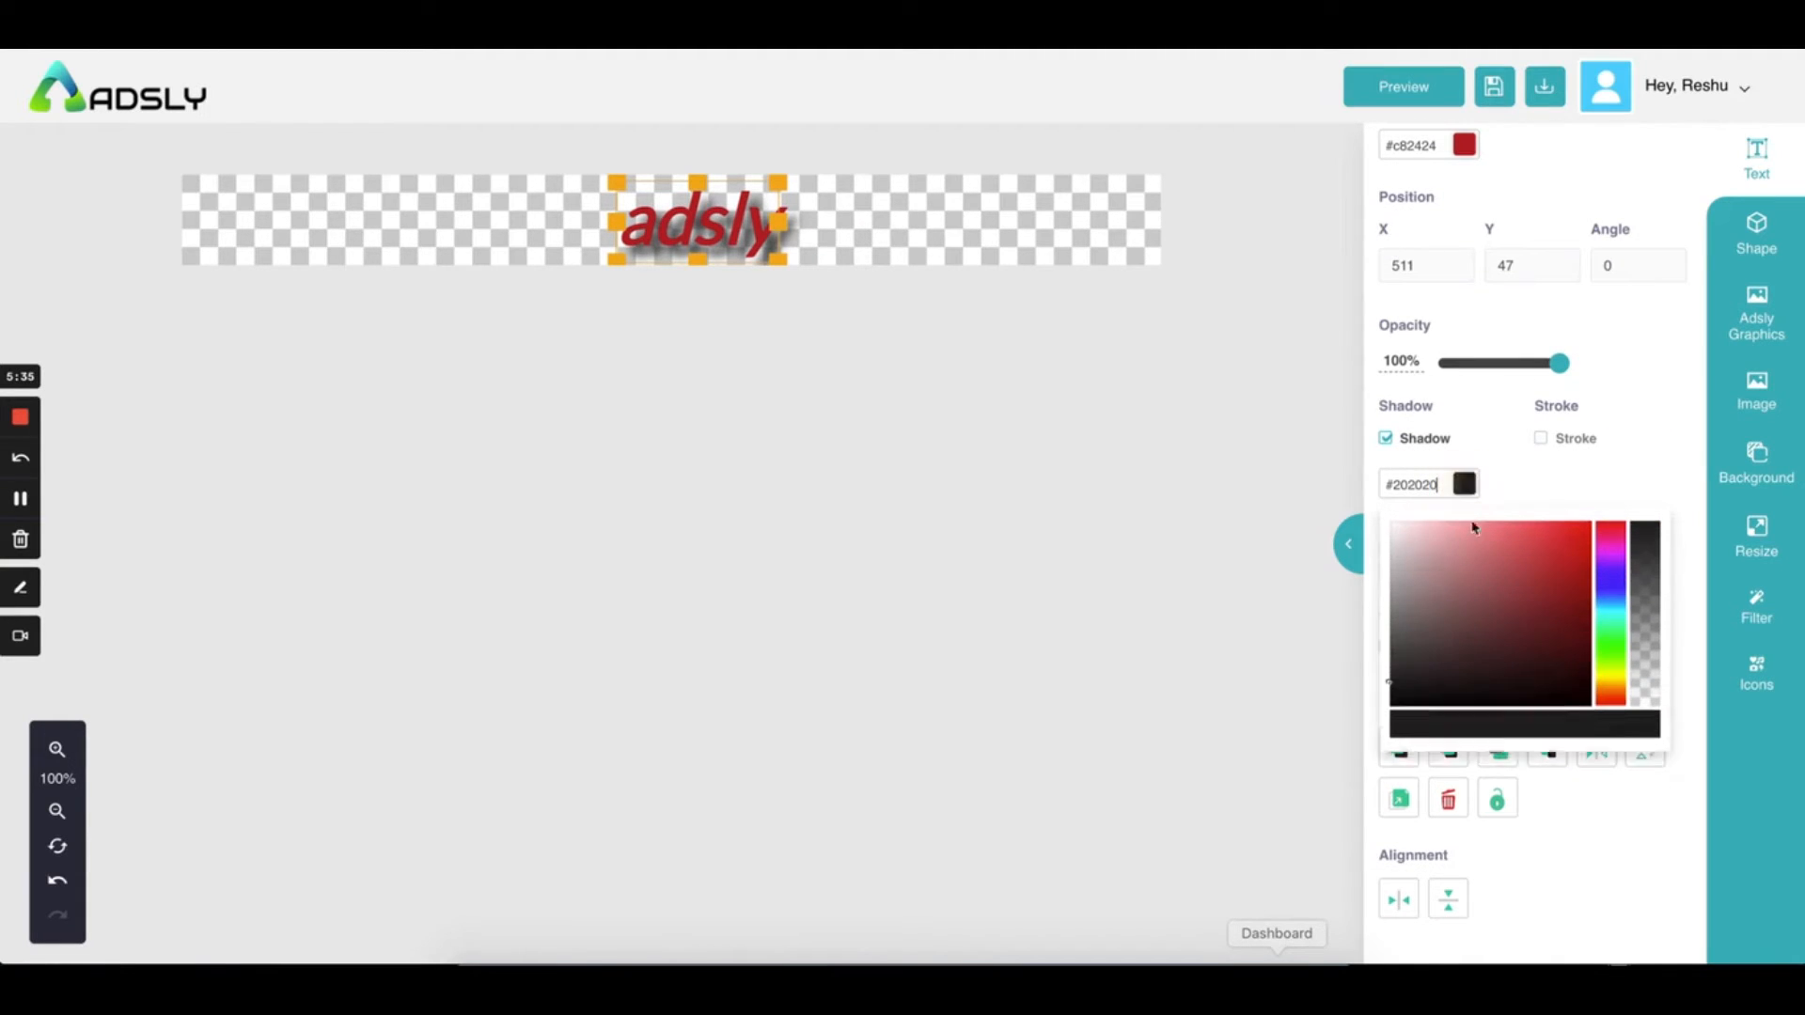
{"action": "left_click", "coordinate": [1386, 532]}
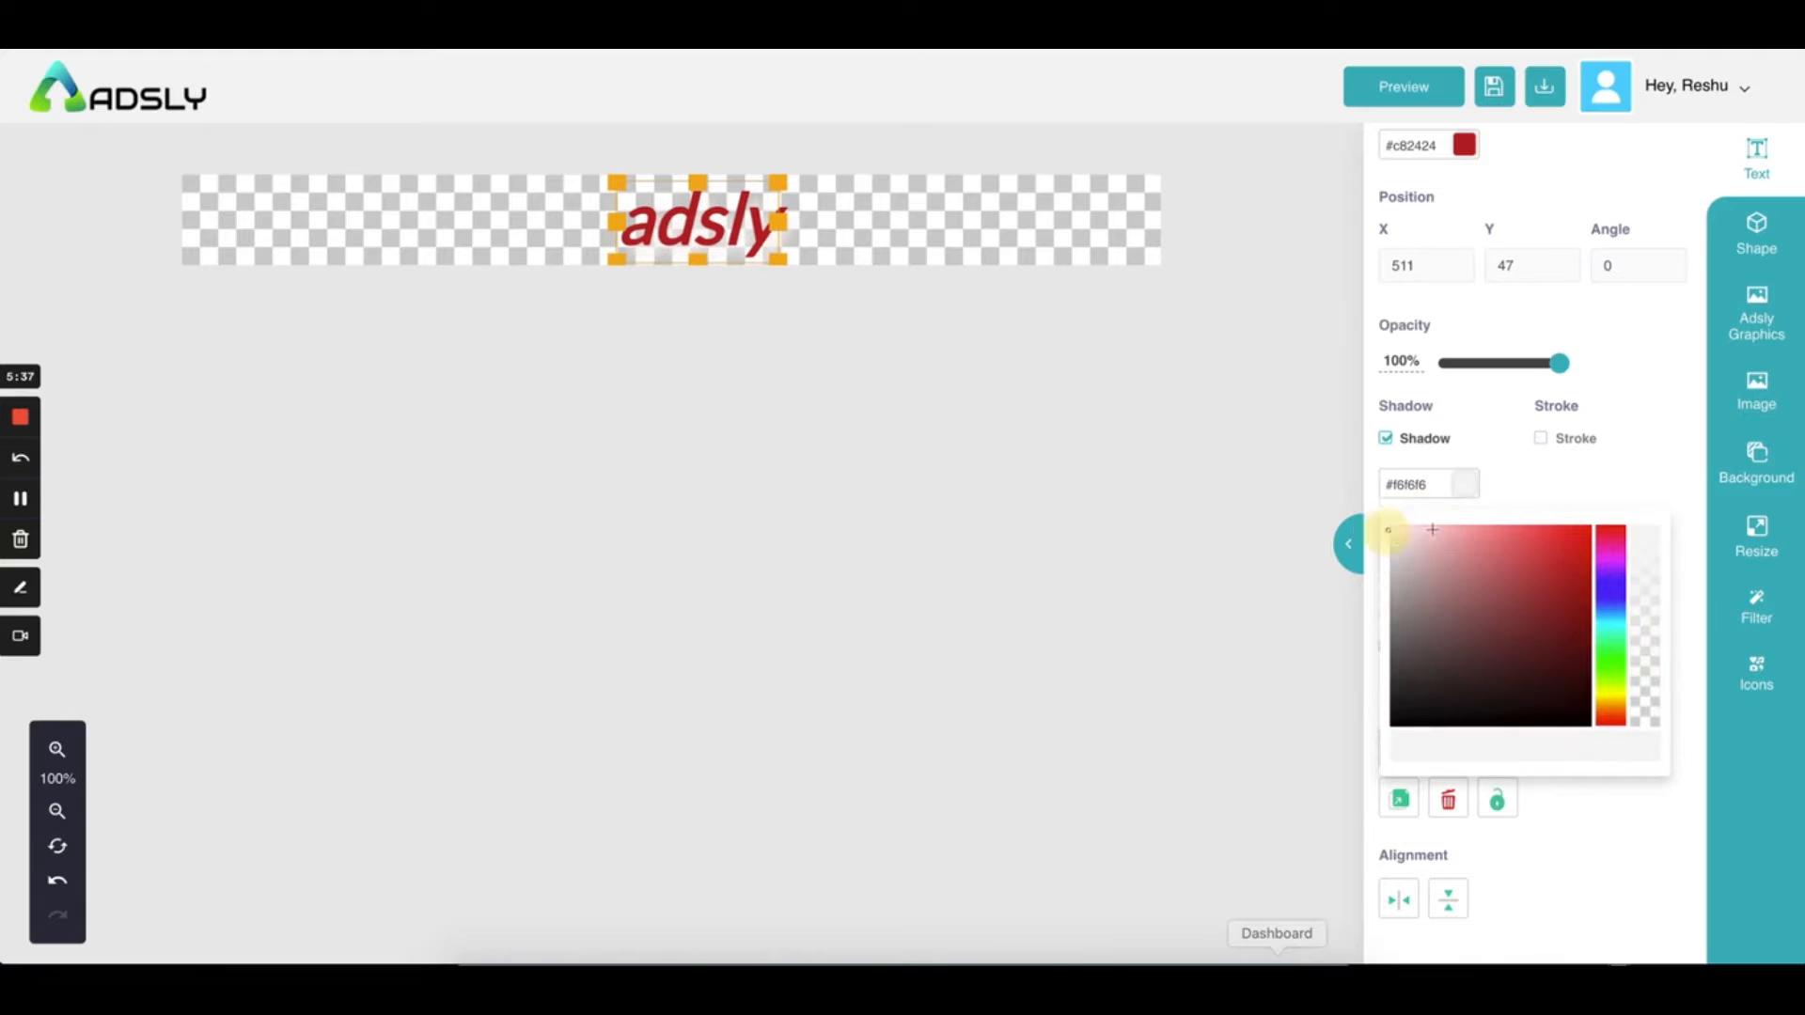
{"action": "left_click", "coordinate": [1416, 541]}
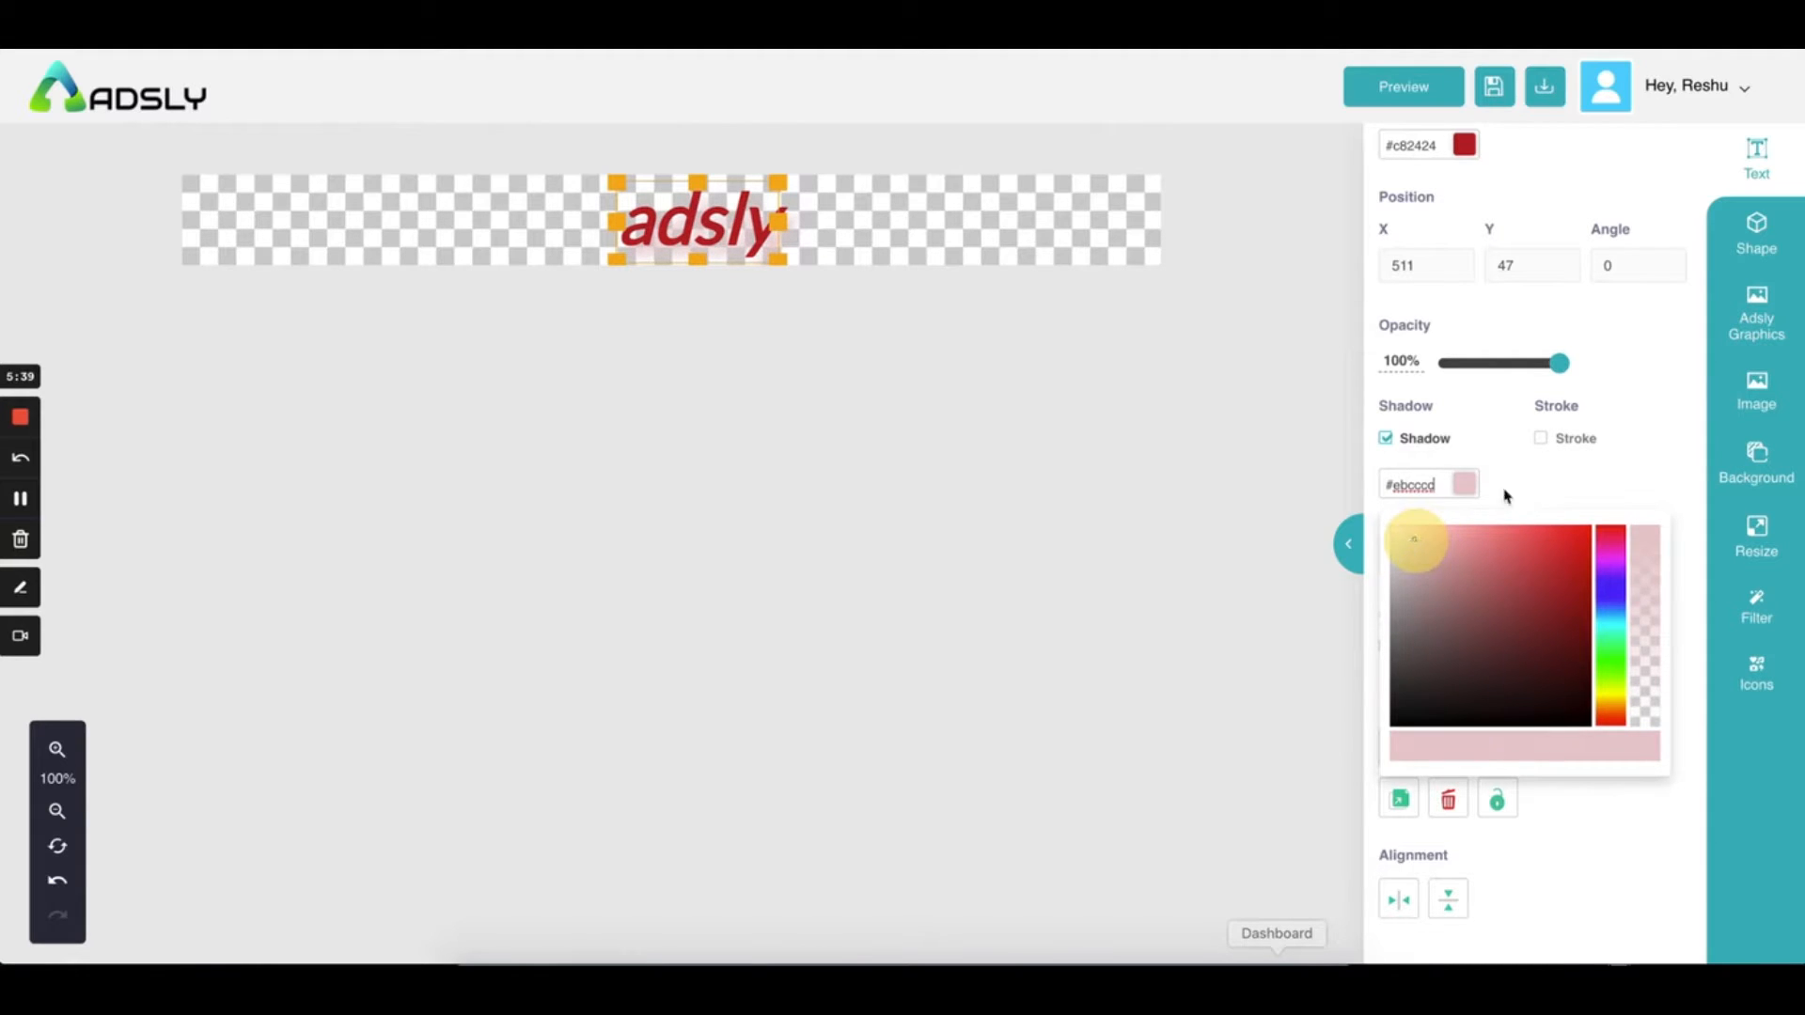
{"action": "left_click", "coordinate": [1529, 476]}
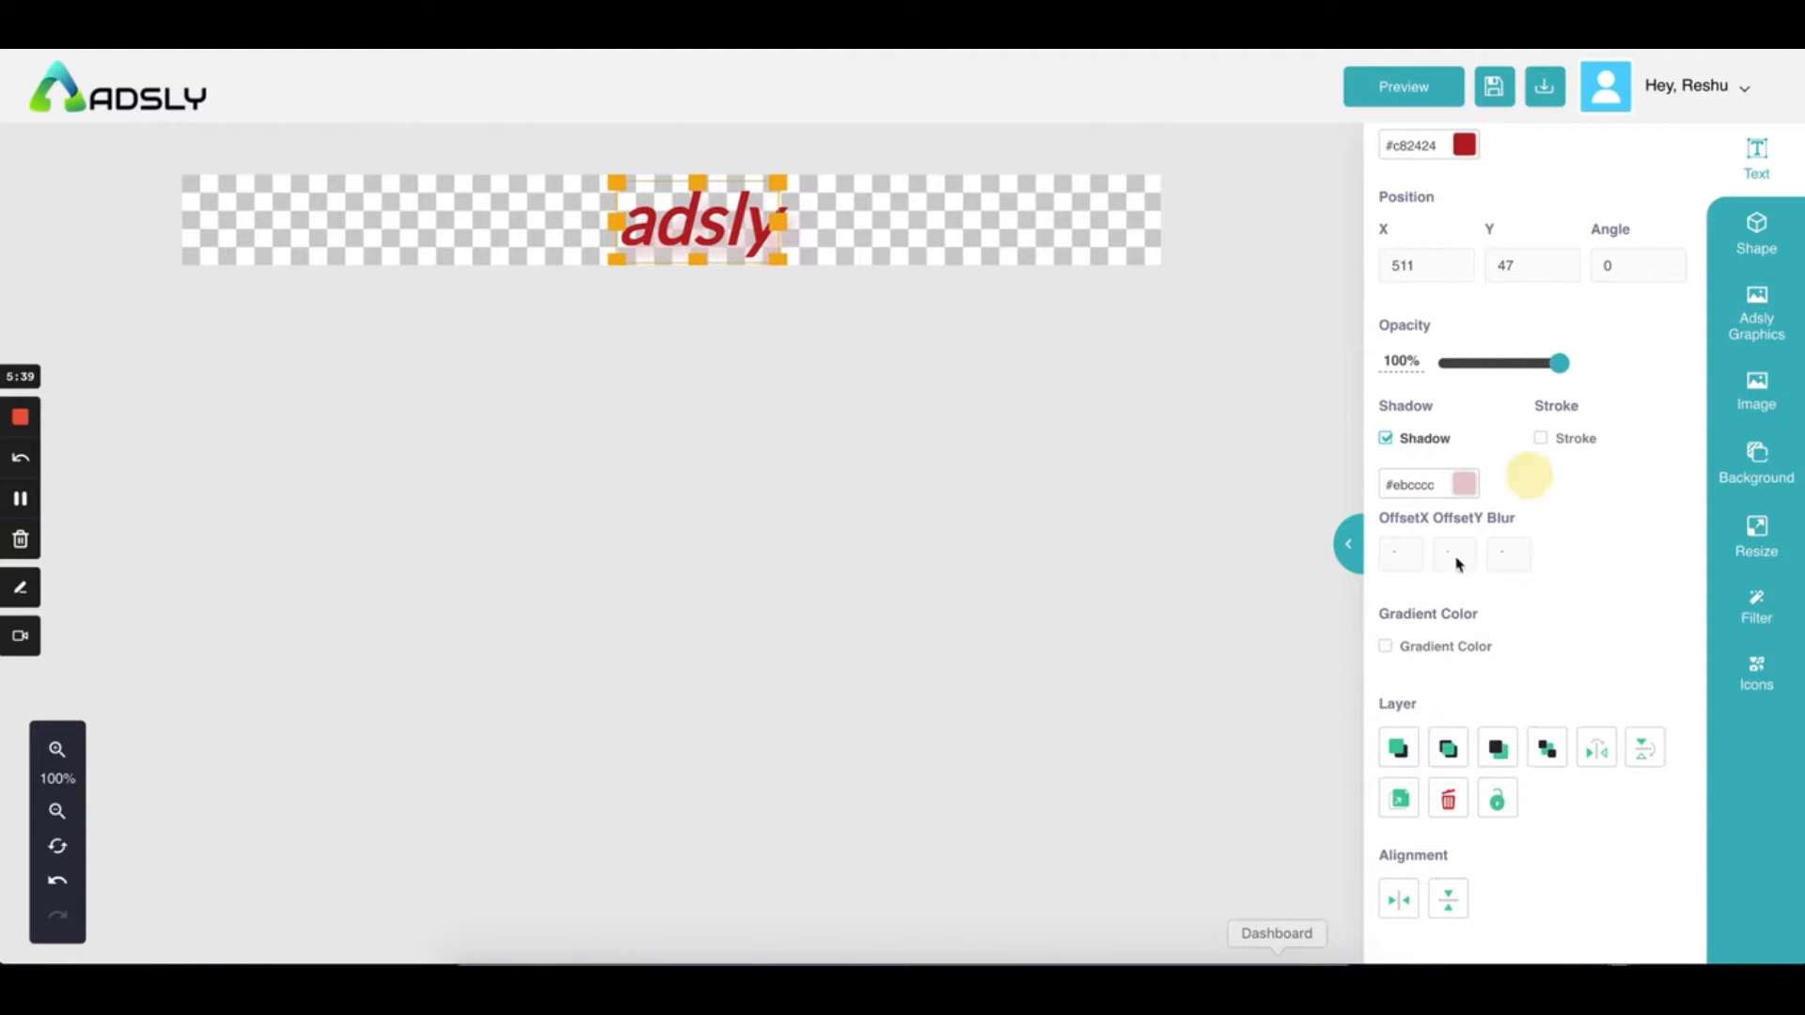
Adjust the shadow's horizontal and vertical offsets and increase its blur
{"action": "left_click", "coordinate": [1404, 558]}
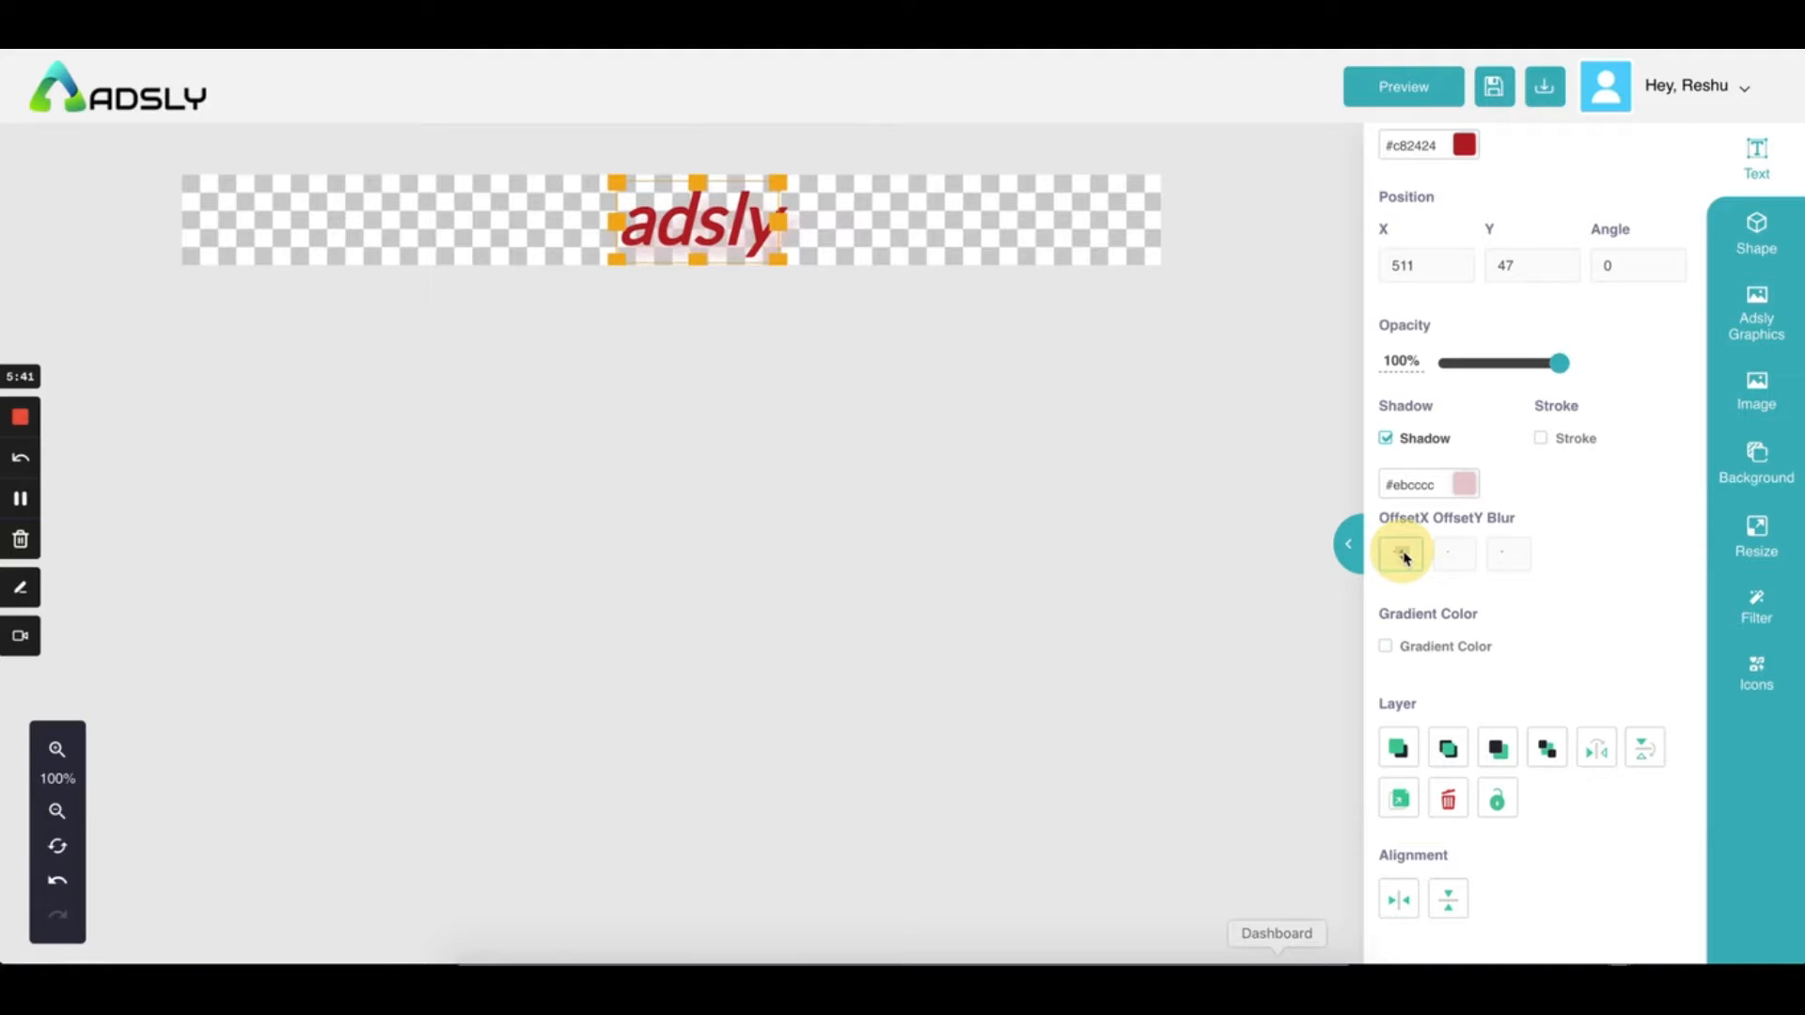
{"action": "left_click", "coordinate": [1456, 560]}
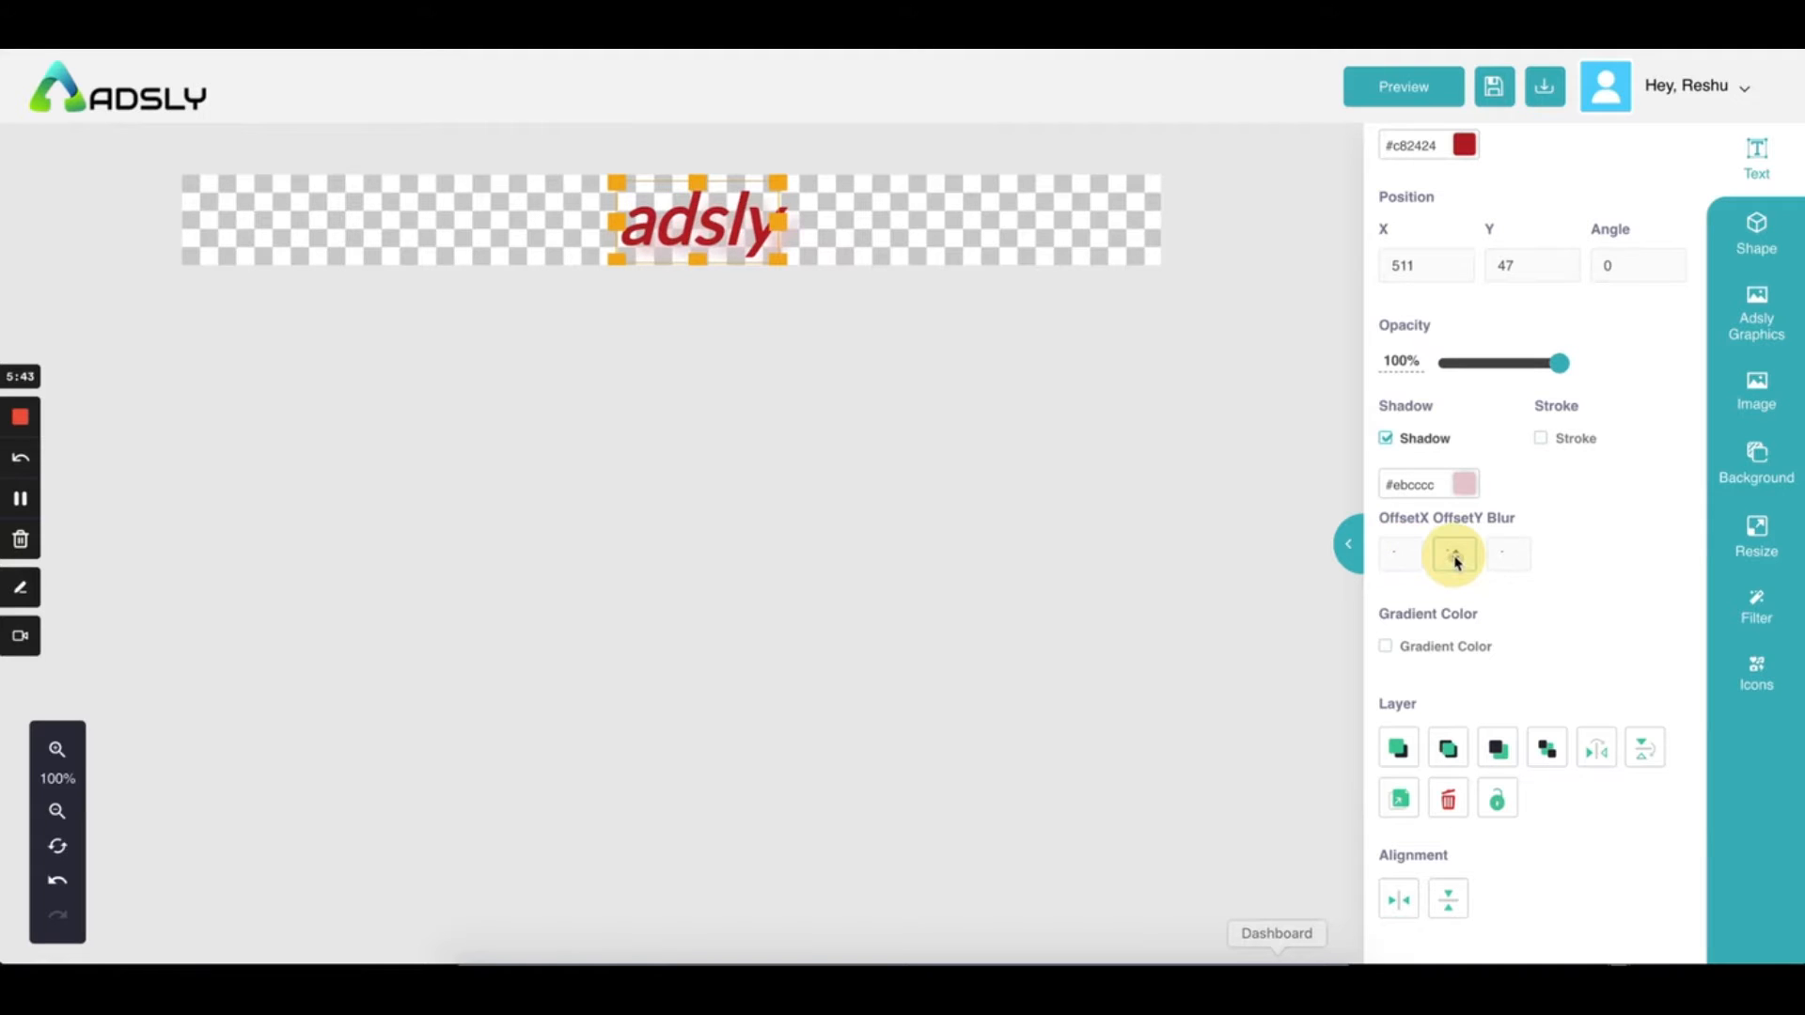
{"action": "left_click", "coordinate": [1509, 557]}
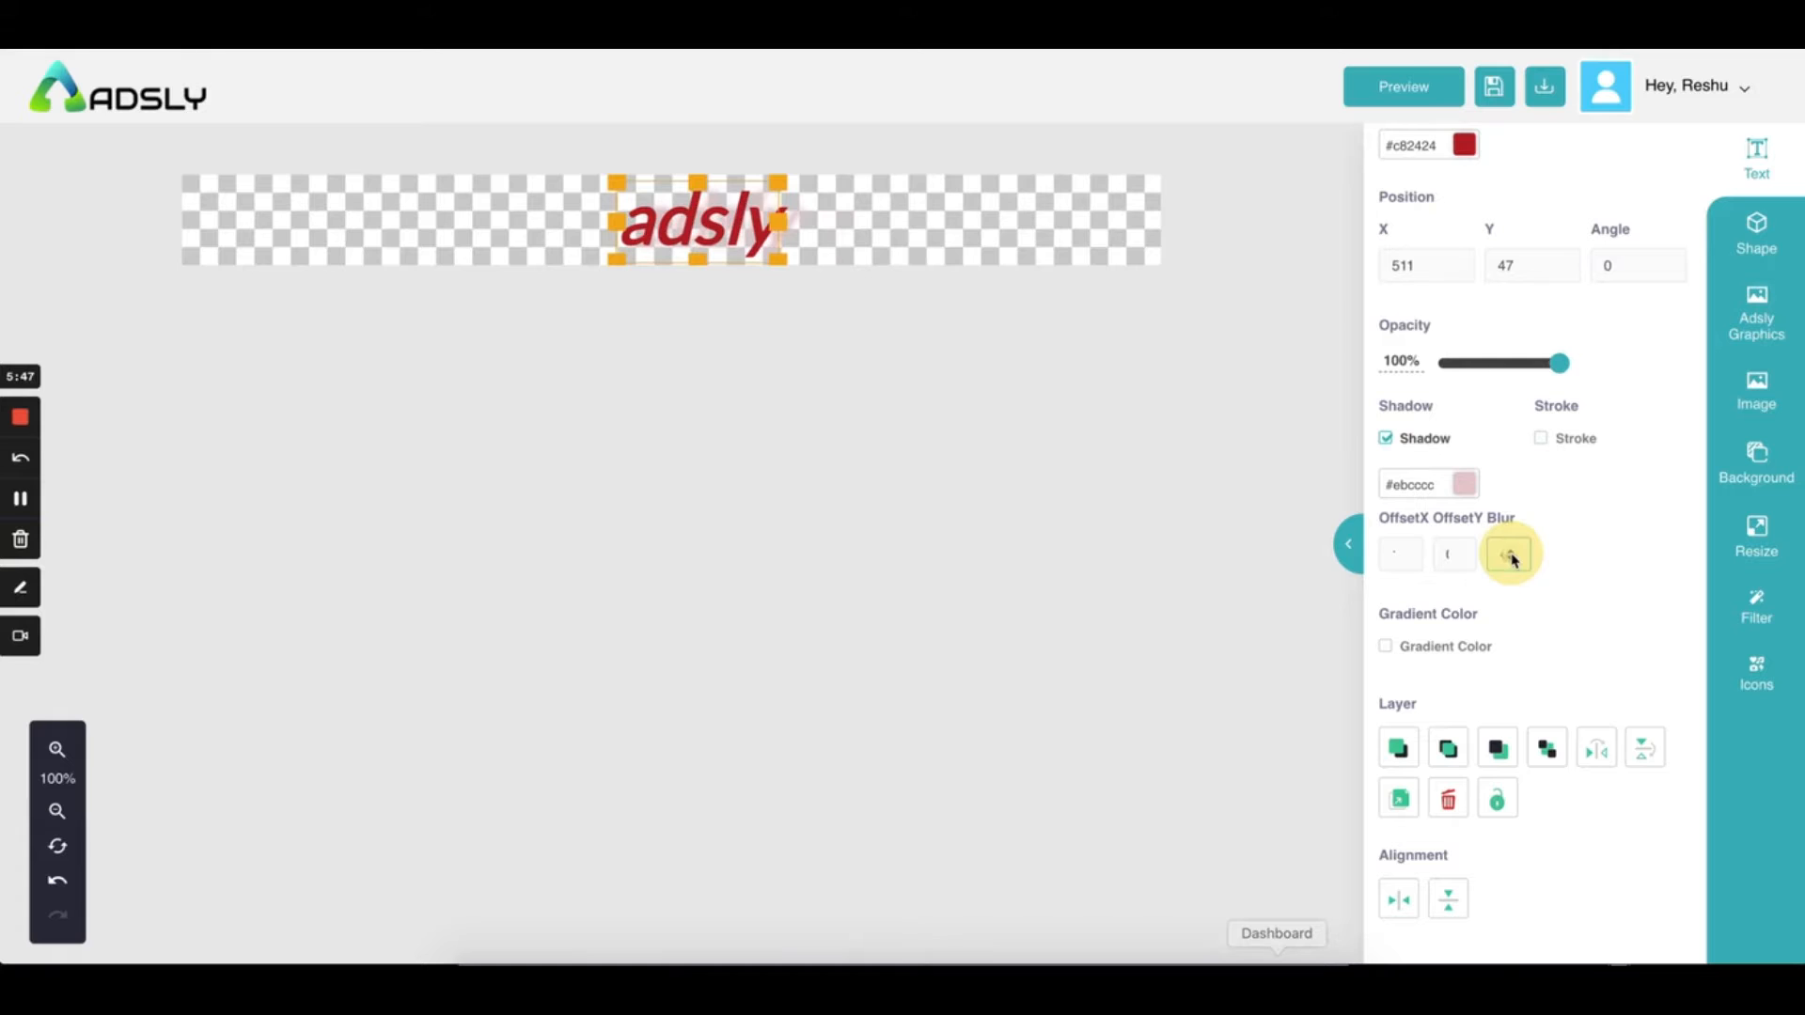
{"action": "left_click", "coordinate": [1511, 556]}
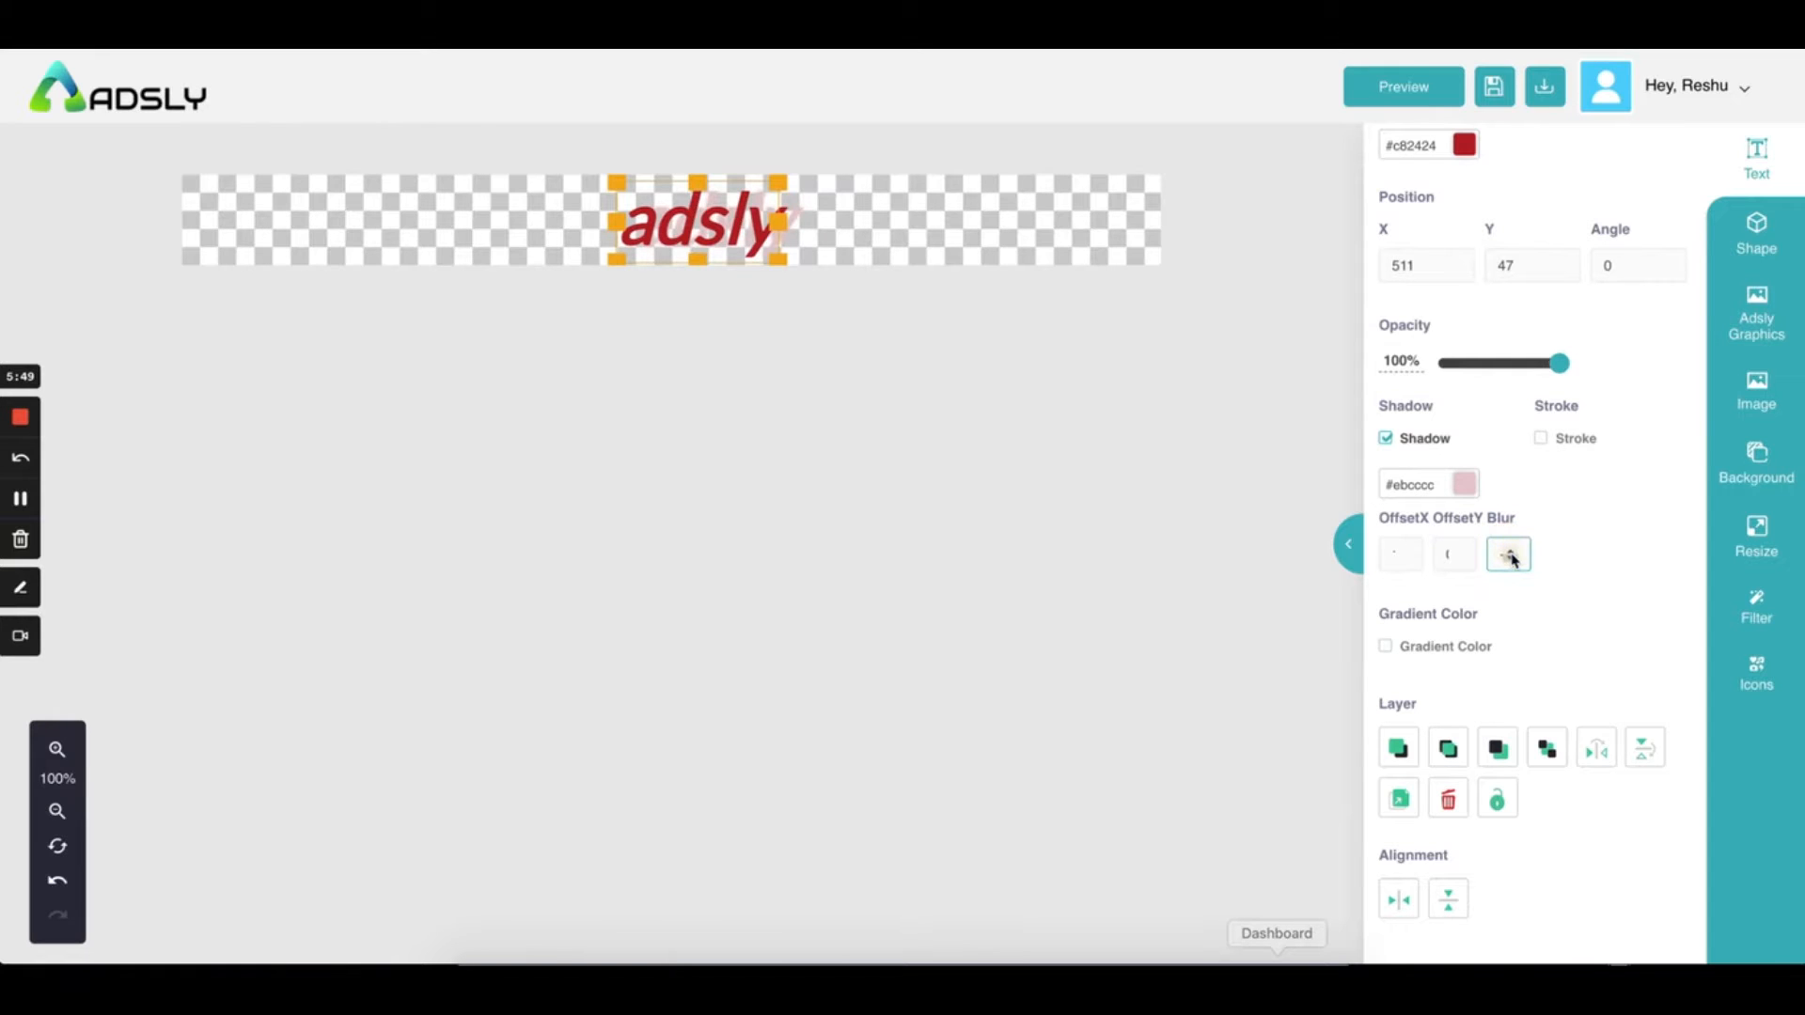
{"action": "left_click", "coordinate": [1511, 556]}
{"action": "left_click", "coordinate": [1511, 557]}
Fine-tune the shadow's horizontal and vertical offsets to small values, then deselect
{"action": "left_click", "coordinate": [1458, 555]}
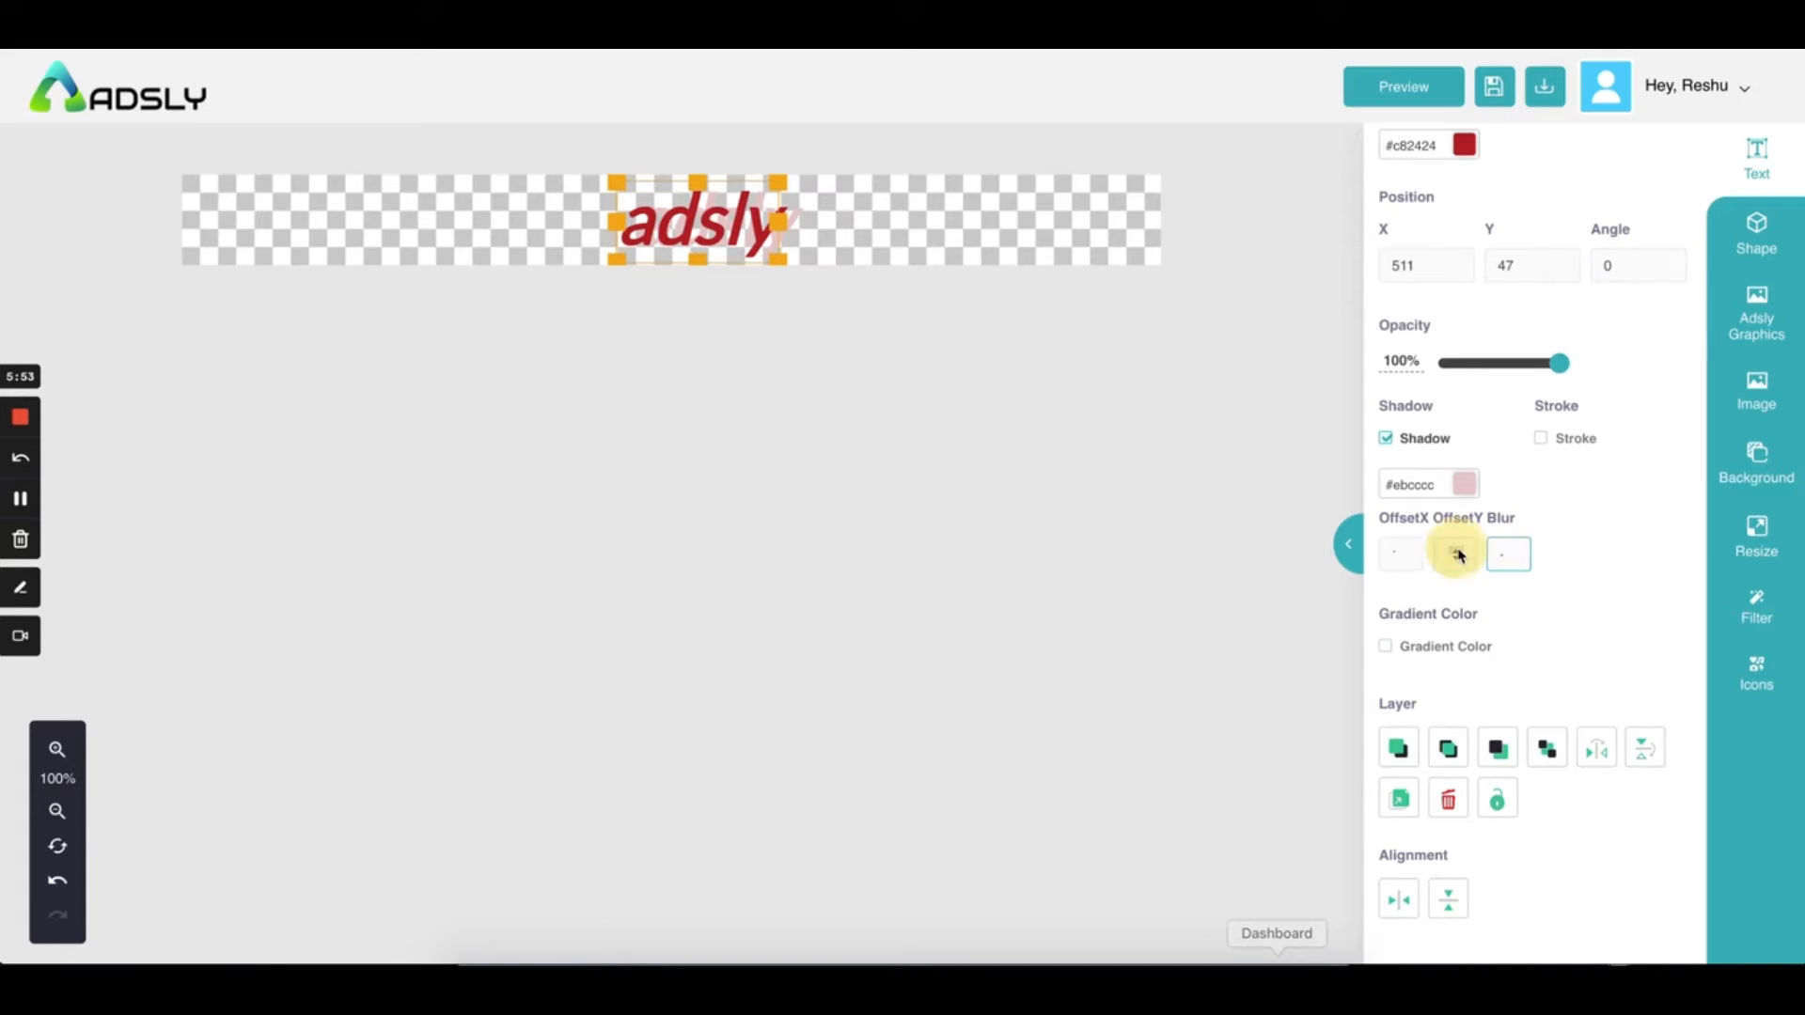
{"action": "left_click", "coordinate": [1406, 556]}
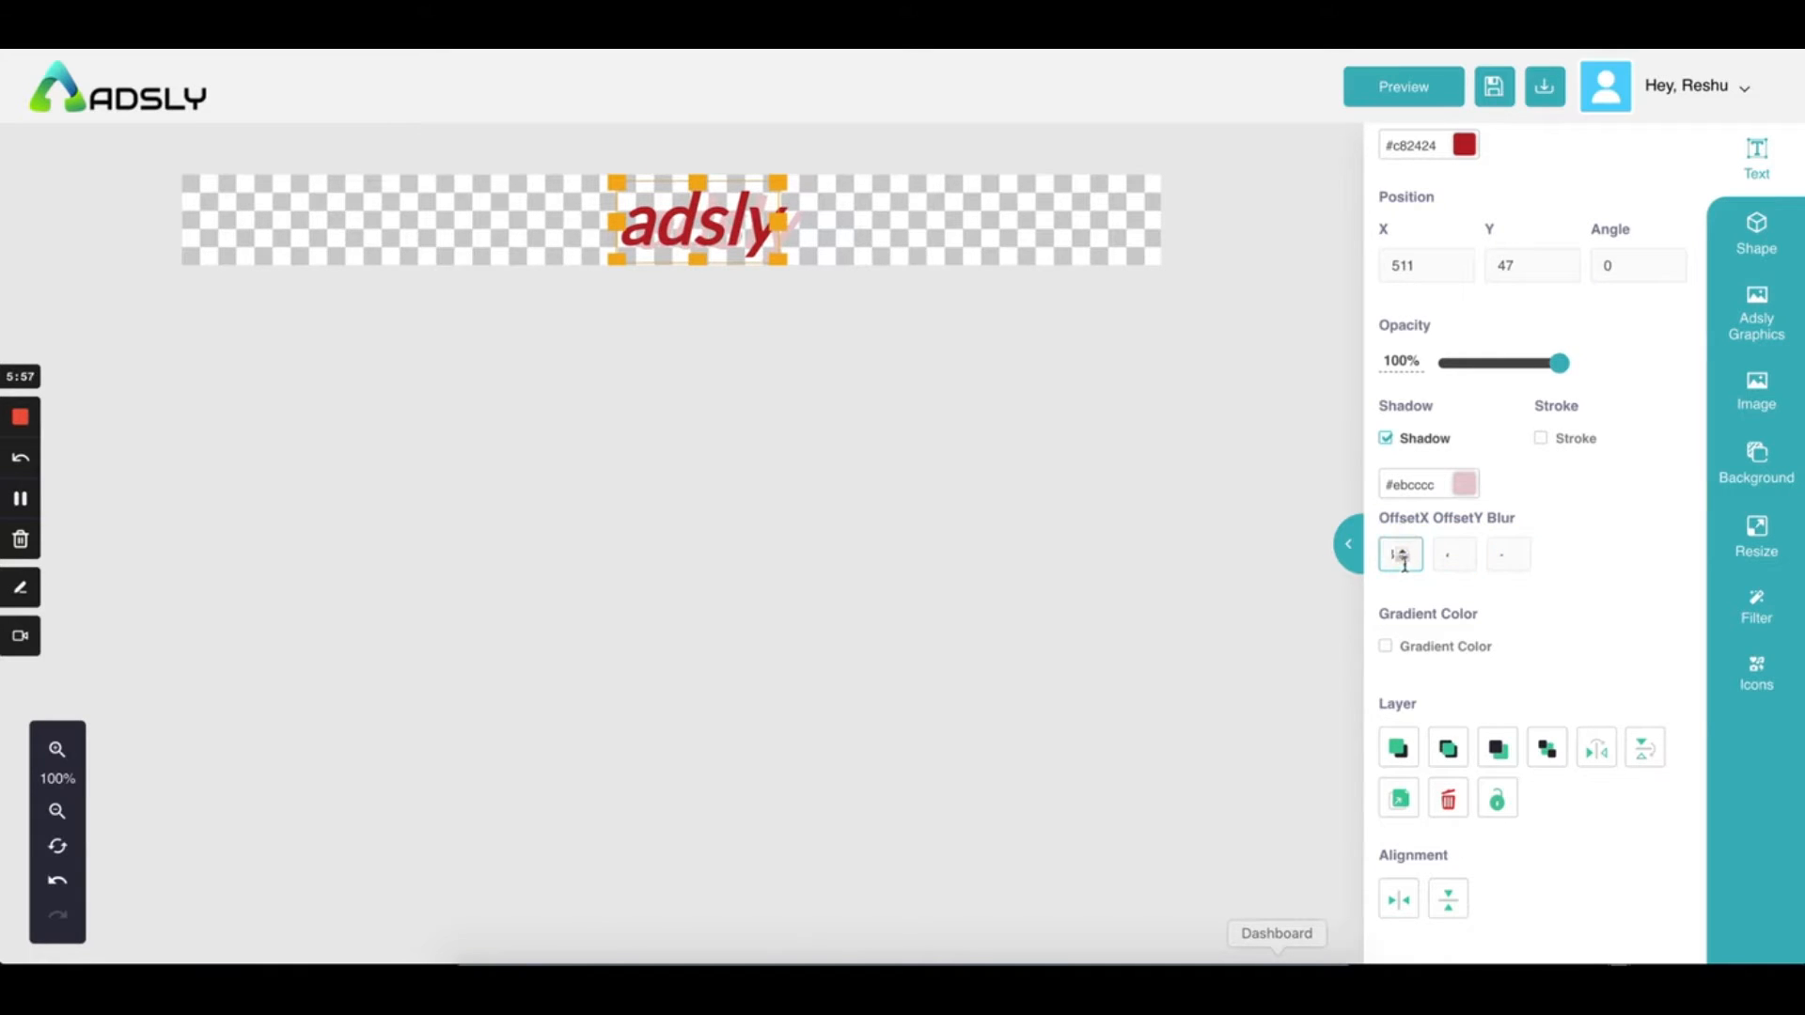
{"action": "left_click", "coordinate": [1407, 565]}
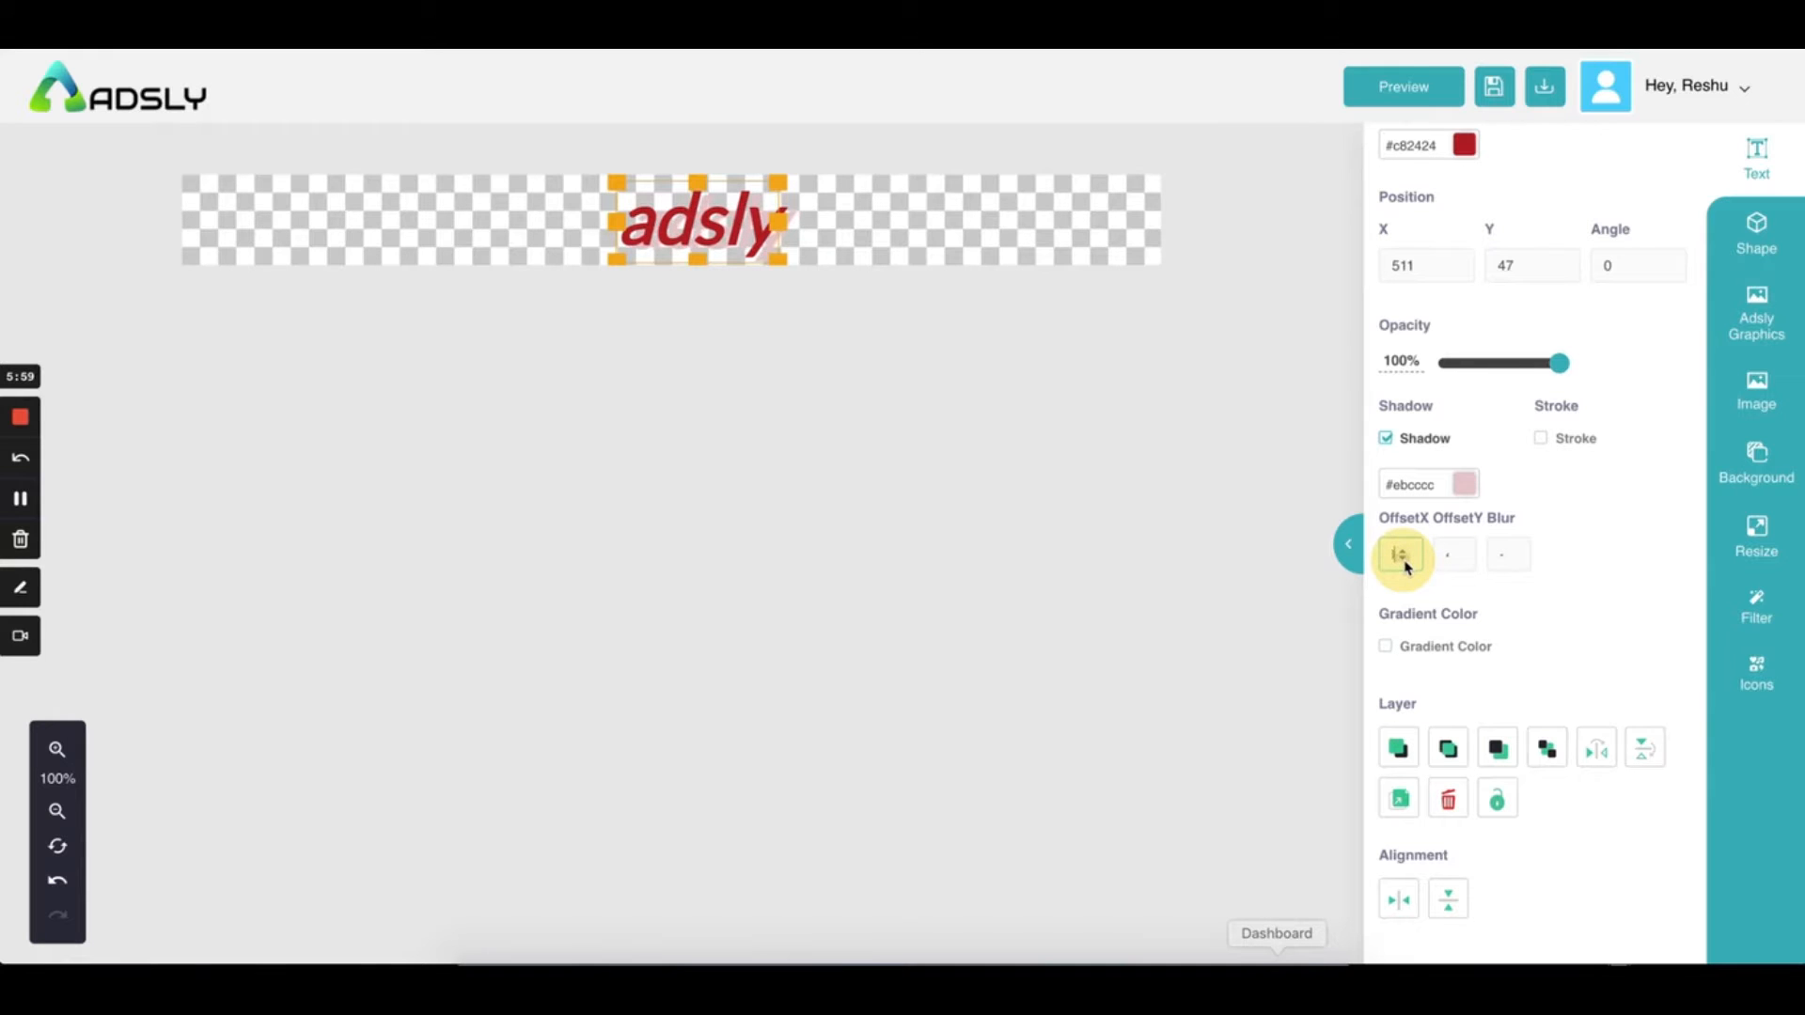
{"action": "left_click", "coordinate": [1405, 563]}
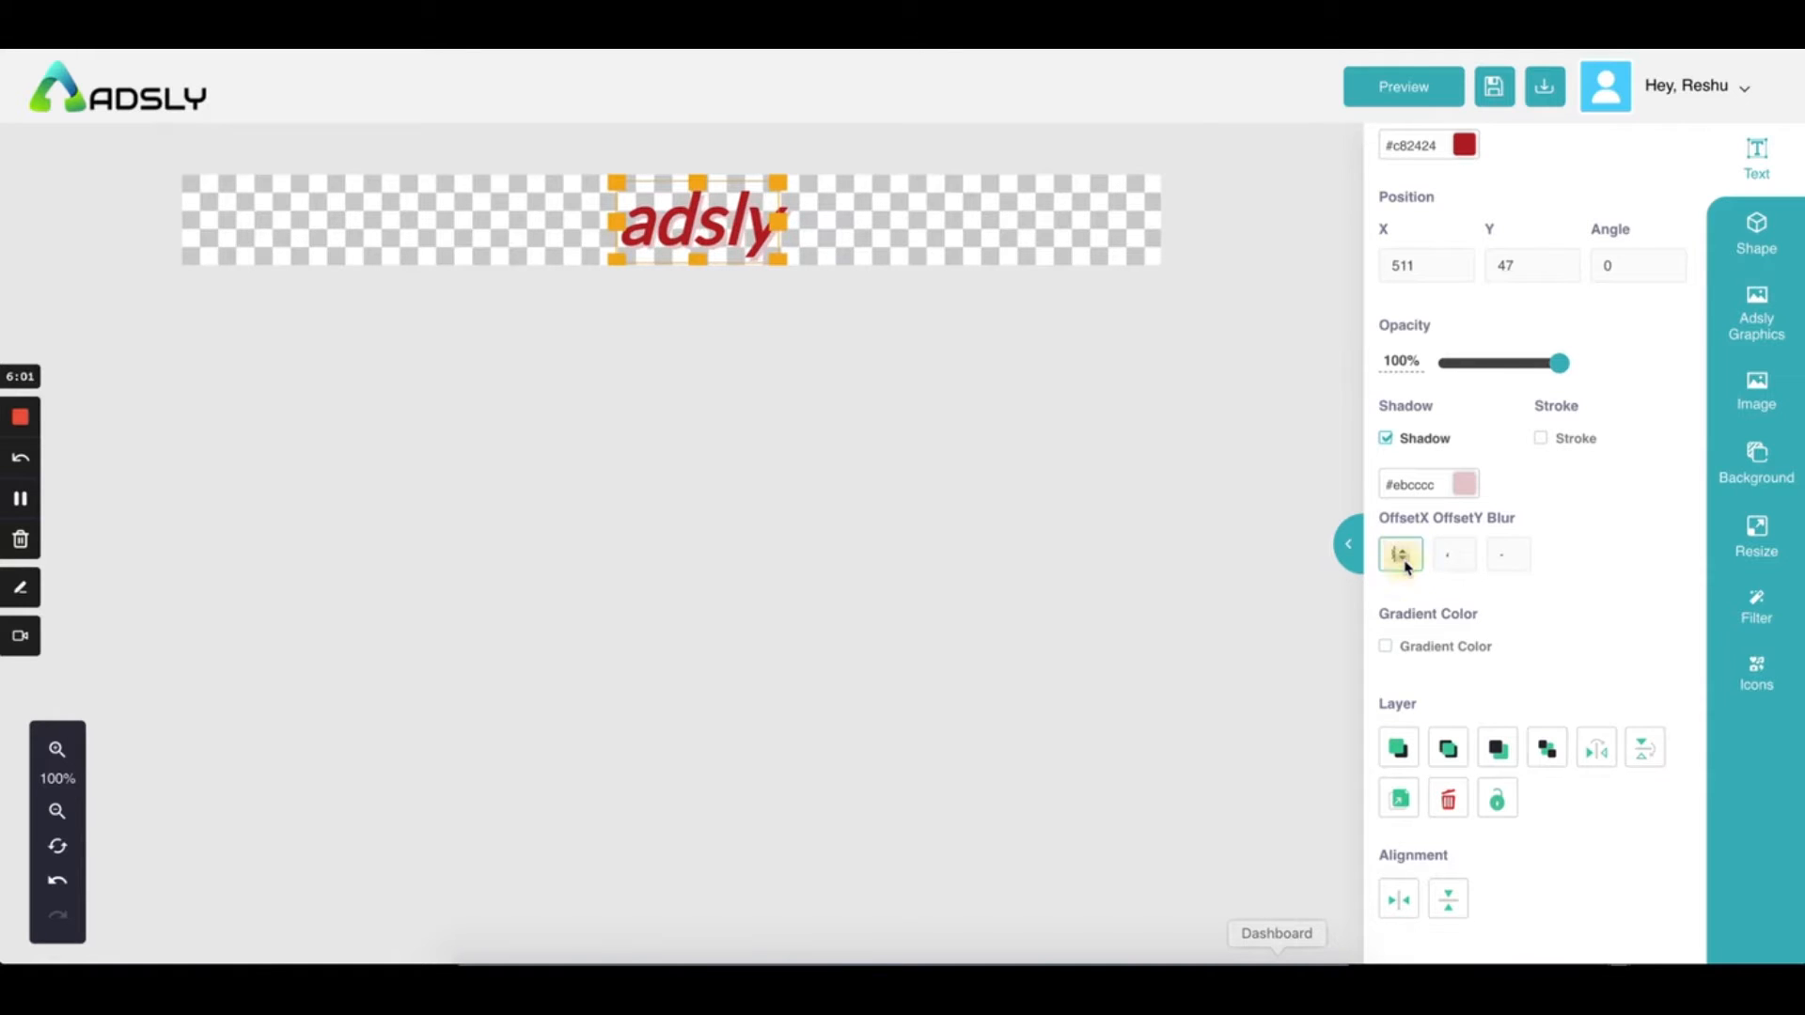
{"action": "left_click", "coordinate": [1404, 563]}
{"action": "left_click", "coordinate": [1455, 557]}
{"action": "left_click", "coordinate": [1455, 561]}
{"action": "left_click", "coordinate": [899, 244]}
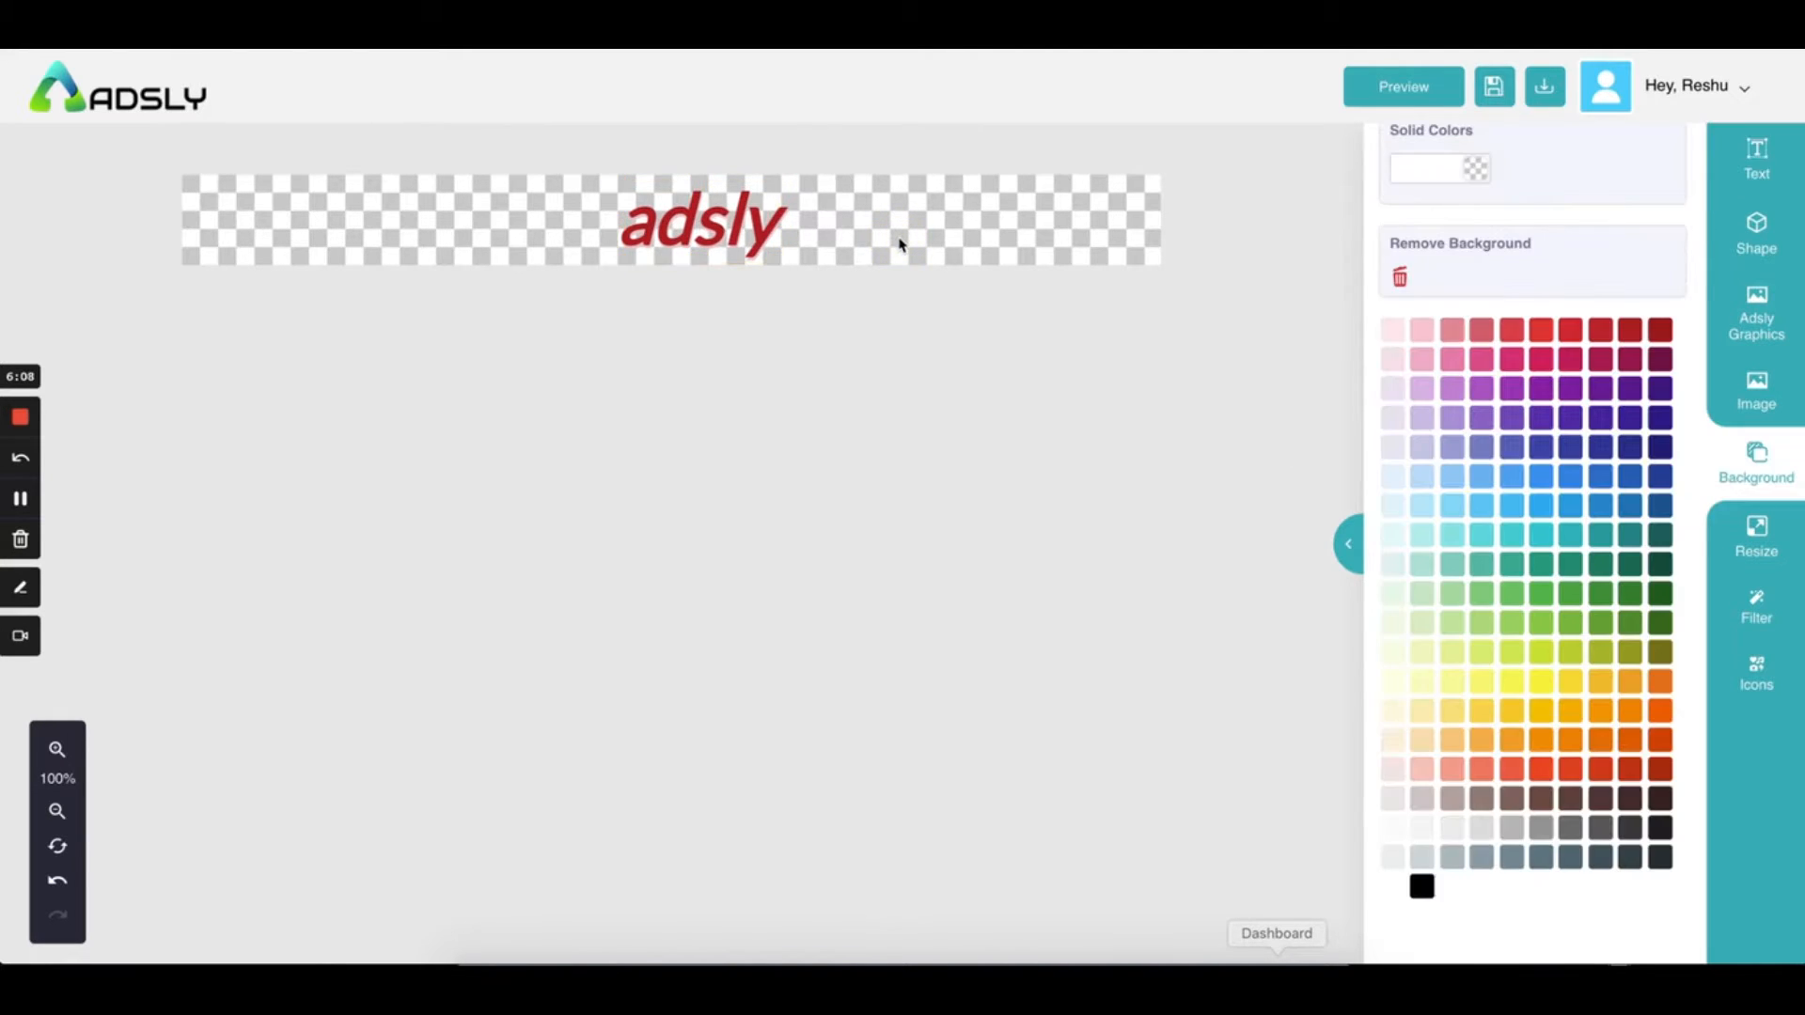
Zoom in and out on the banner and reselect the adsly heading
{"action": "left_click", "coordinate": [57, 749]}
{"action": "left_click", "coordinate": [57, 749]}
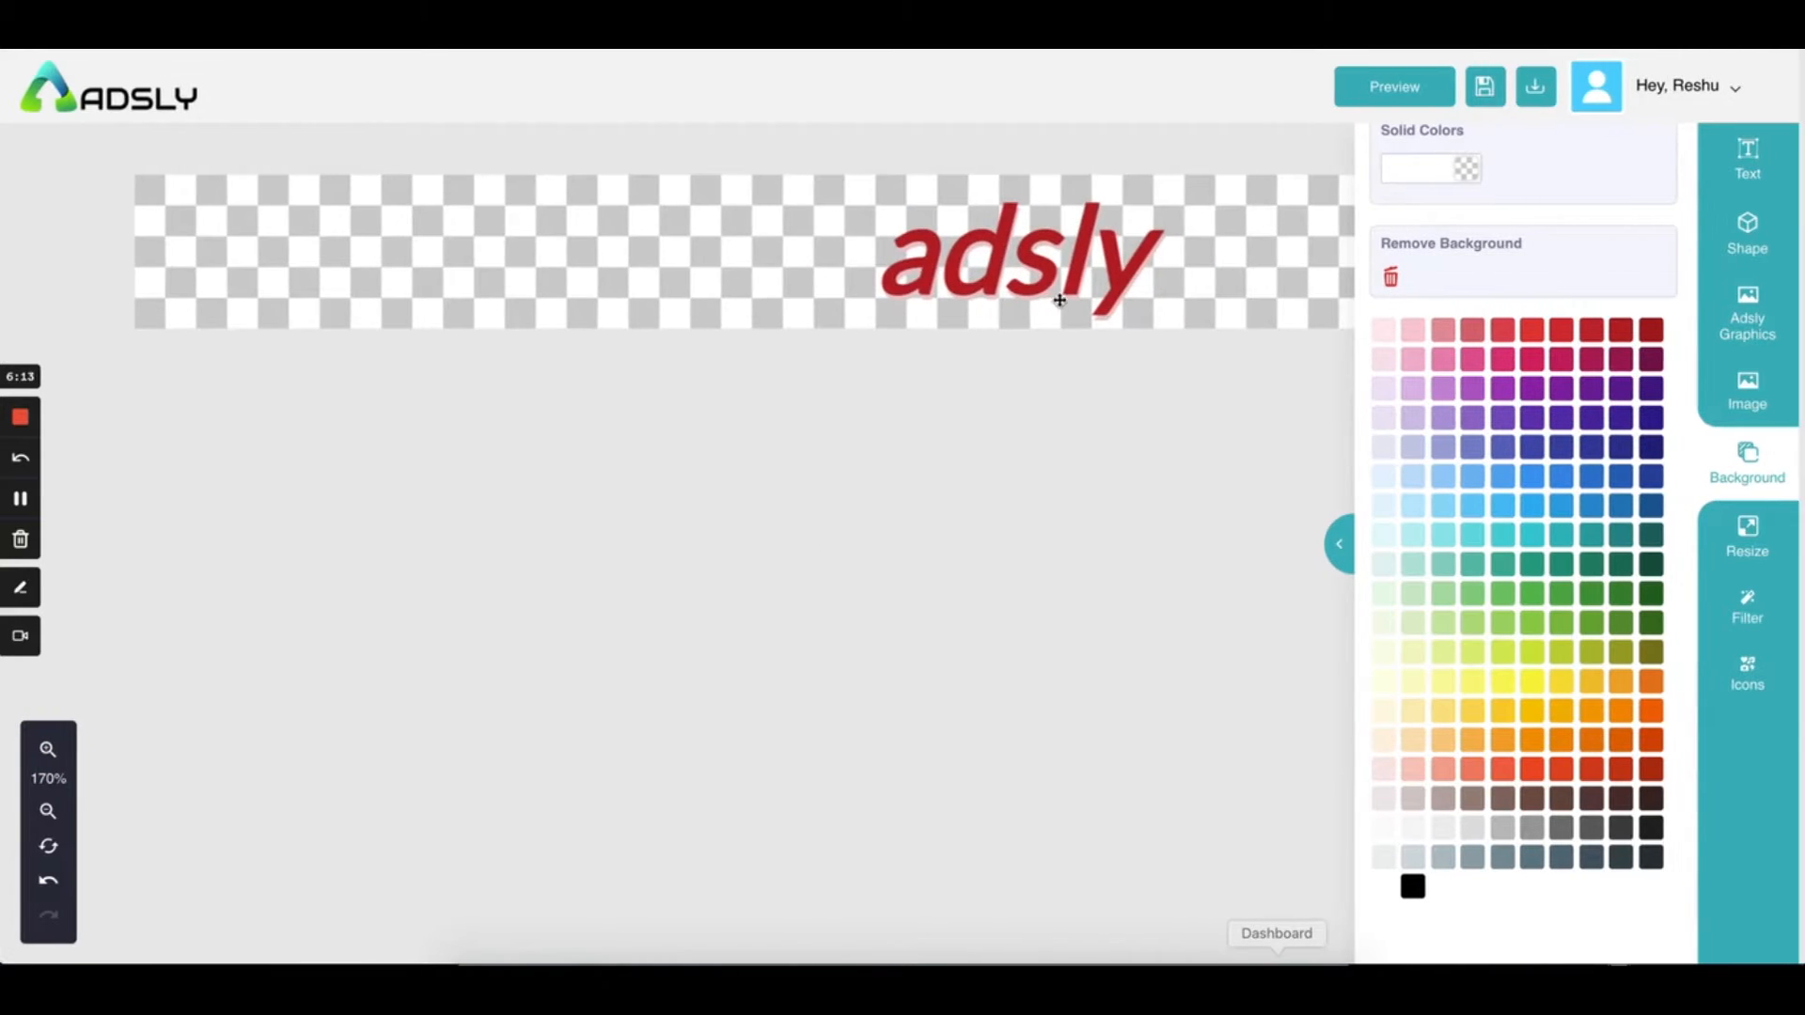
{"action": "left_click", "coordinate": [50, 812]}
{"action": "left_click", "coordinate": [54, 814]}
{"action": "left_click", "coordinate": [1758, 155]}
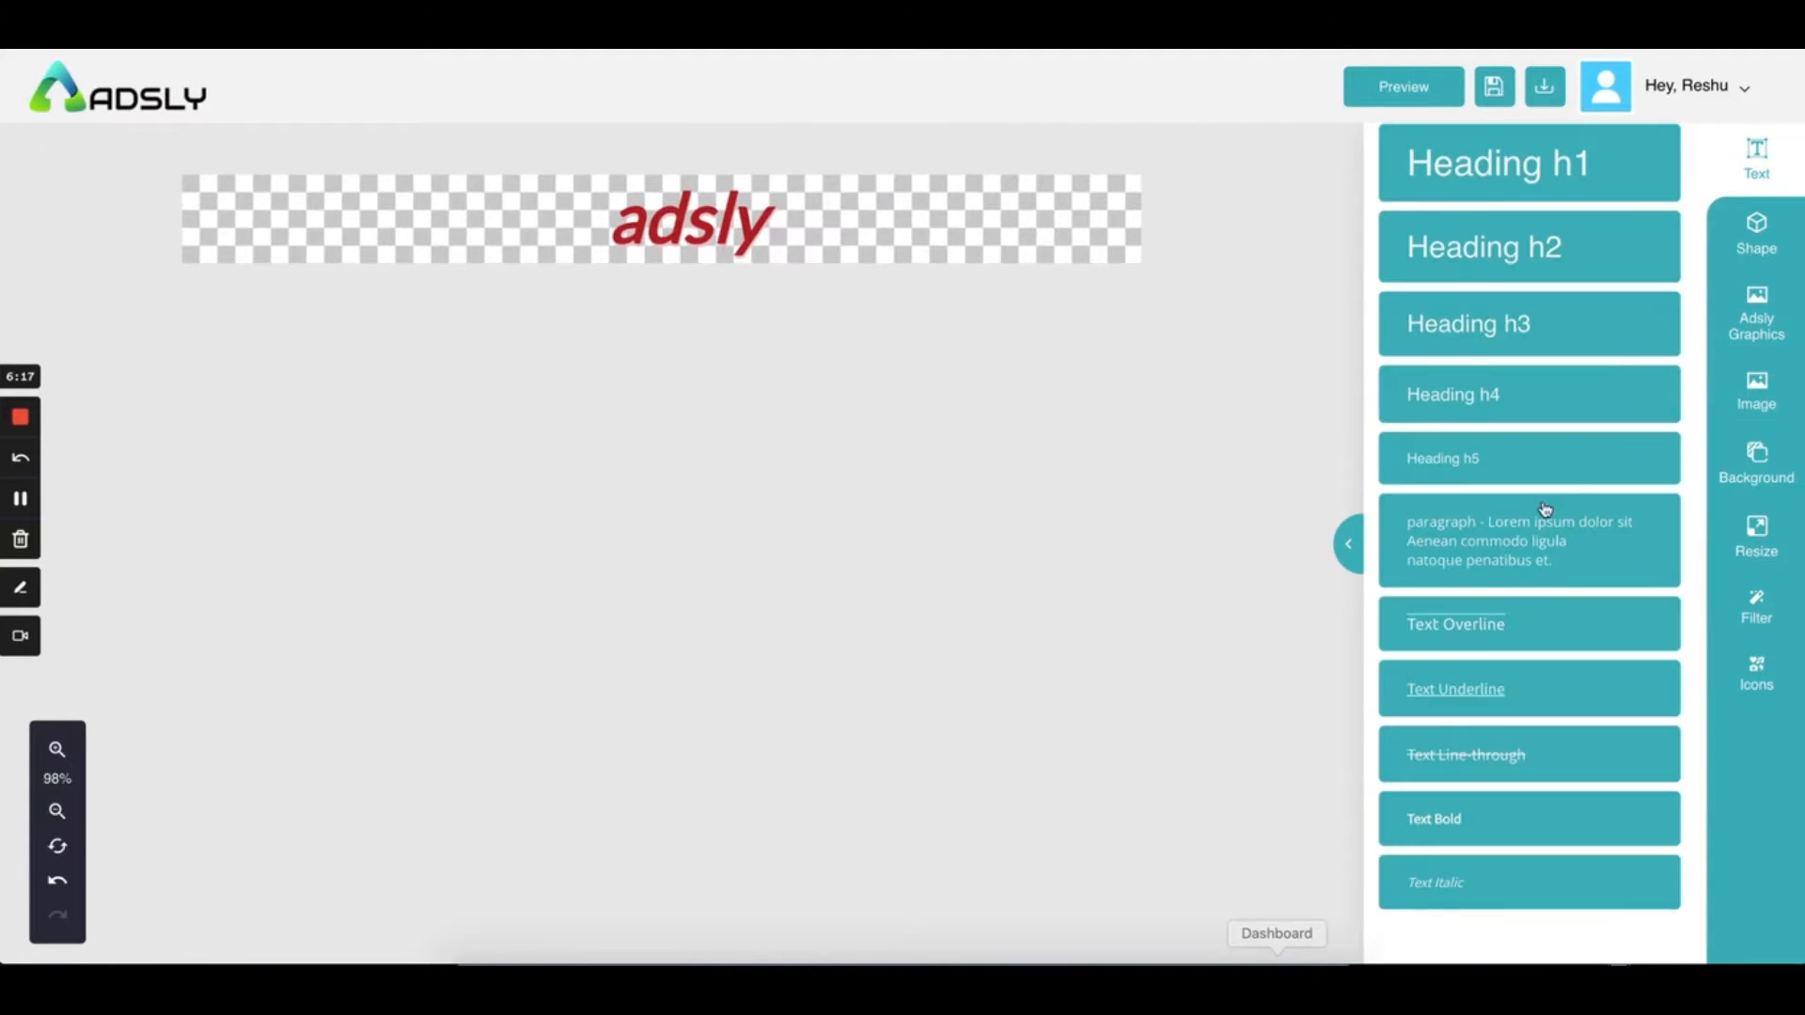
{"action": "left_click", "coordinate": [691, 208]}
{"action": "scroll", "coordinate": [1687, 729], "scroll_direction": "down", "scroll_amount": 3}
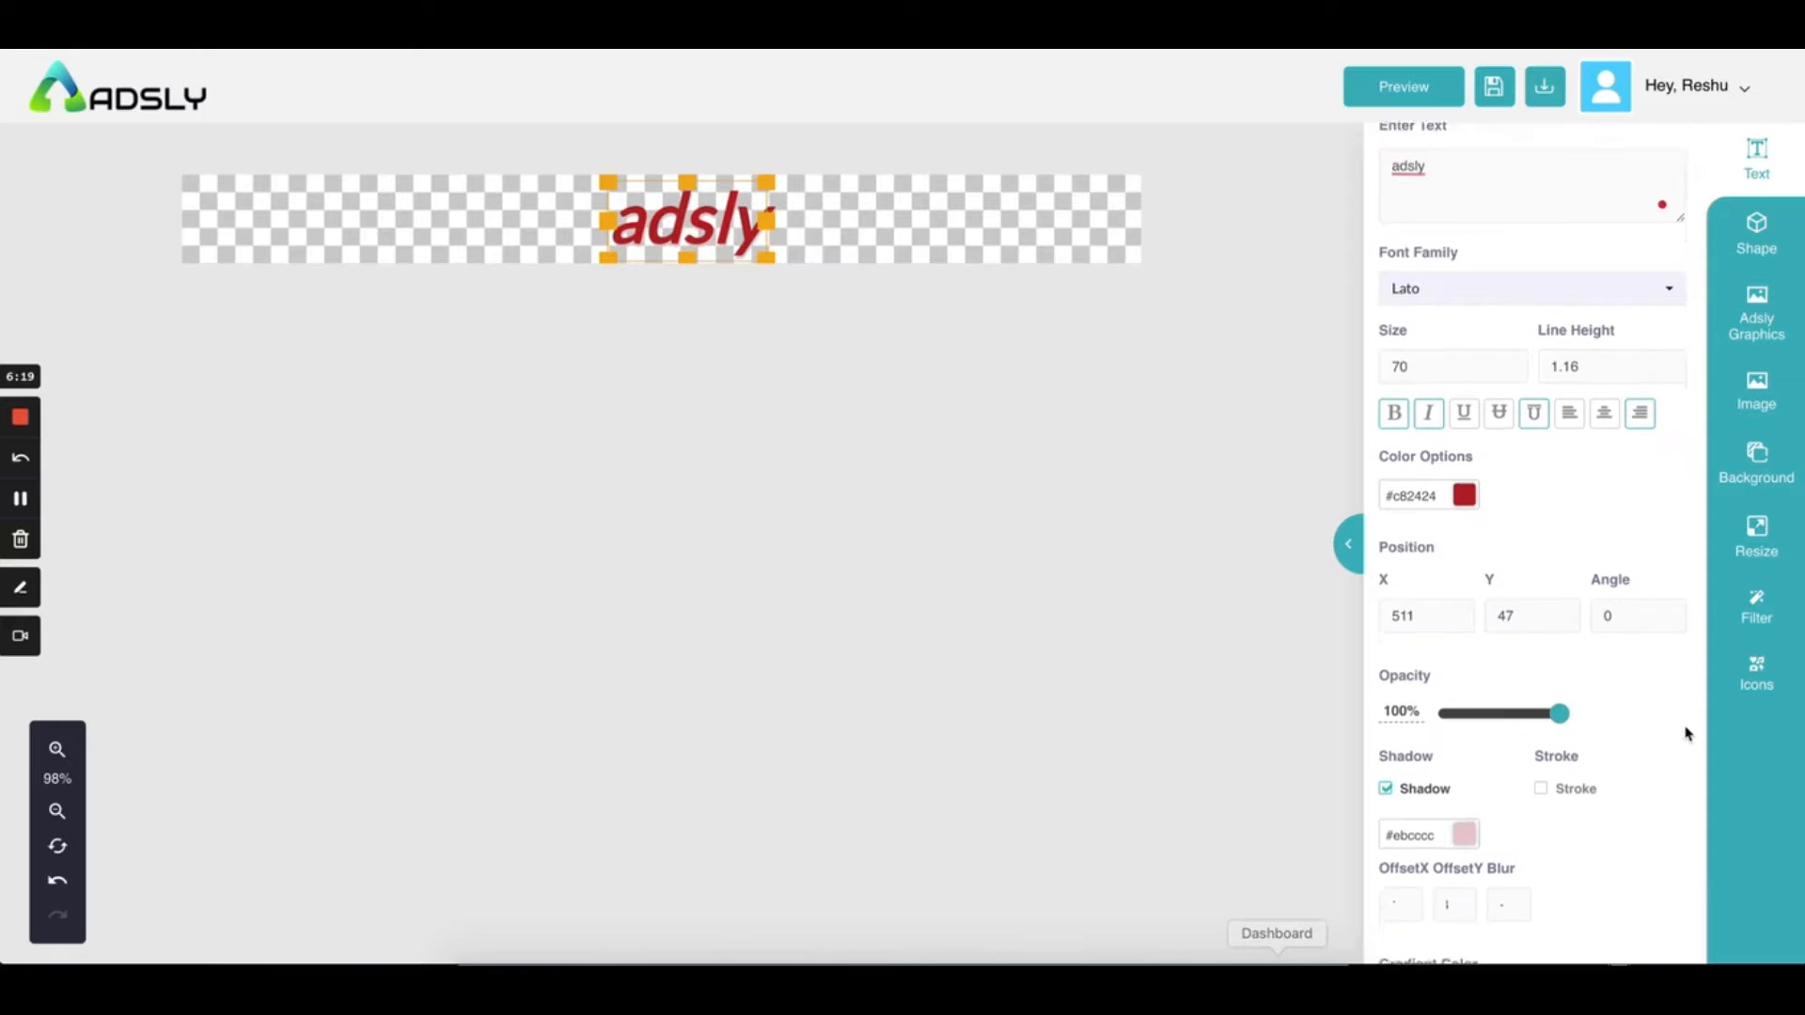
{"action": "scroll", "coordinate": [1523, 571], "scroll_direction": "down", "scroll_amount": 2}
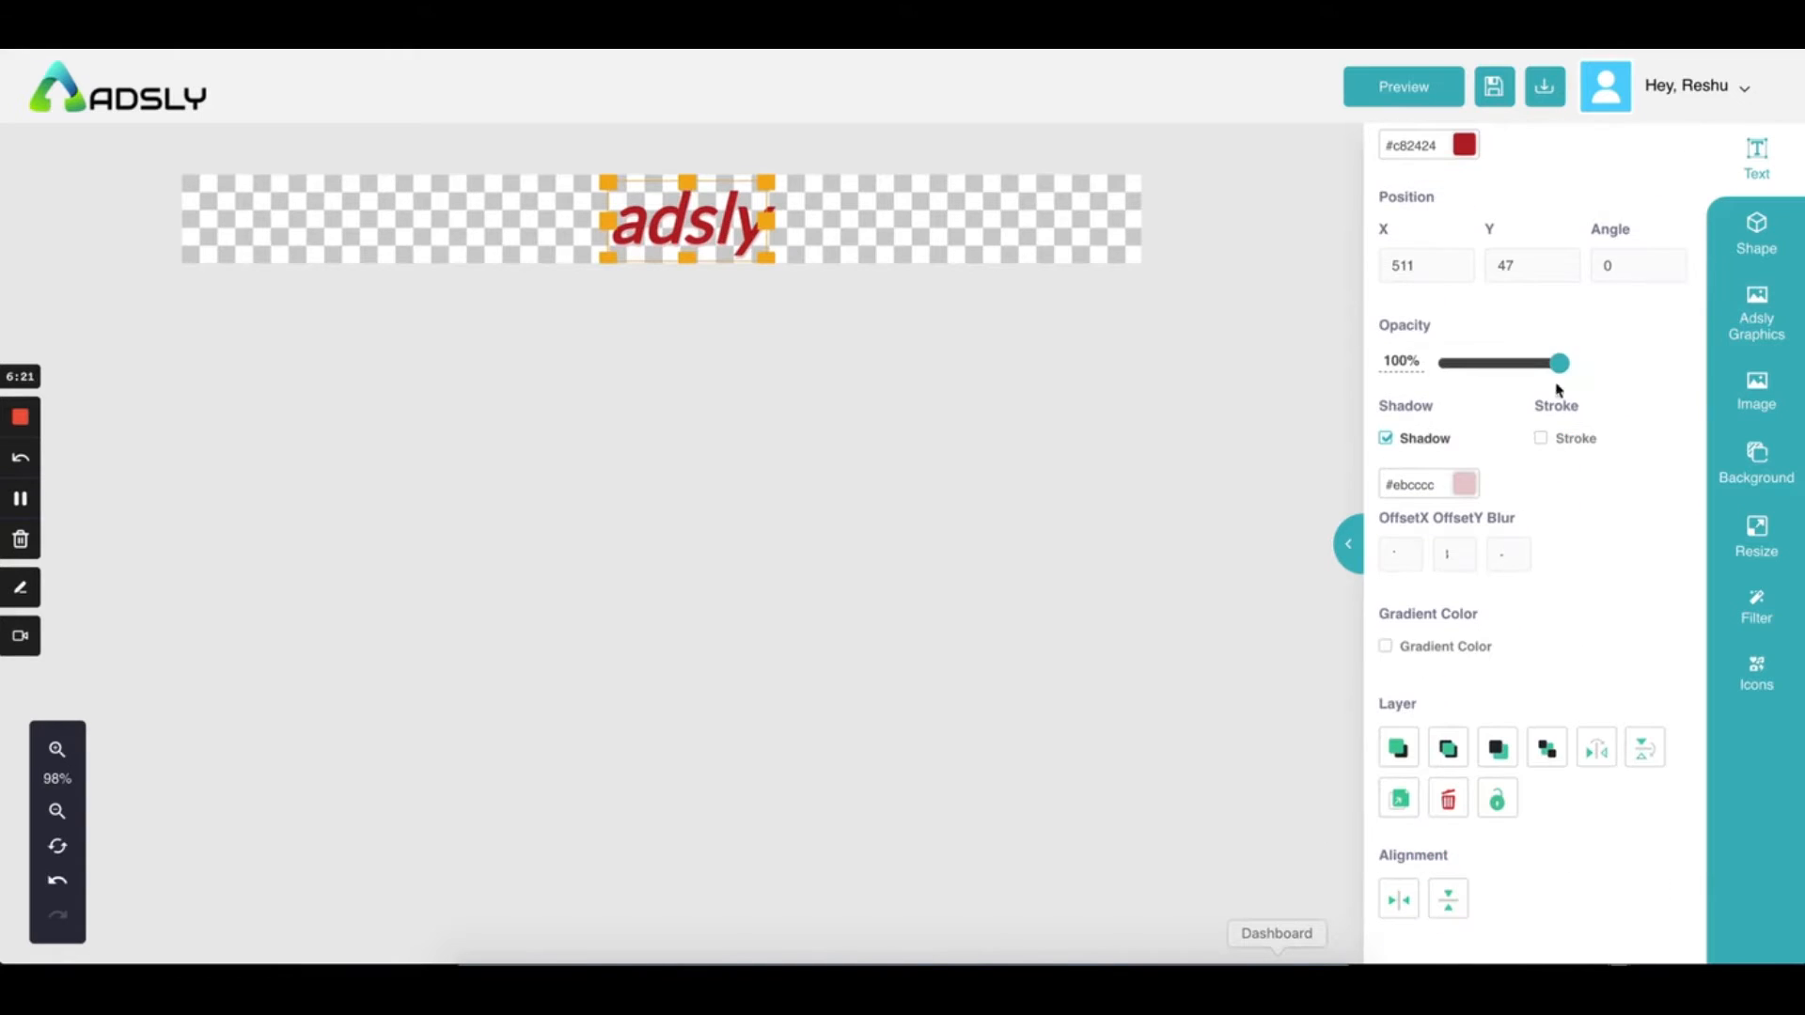
Try an outline stroke, remove it, and apply a gradient fill instead
{"action": "left_click", "coordinate": [1541, 440]}
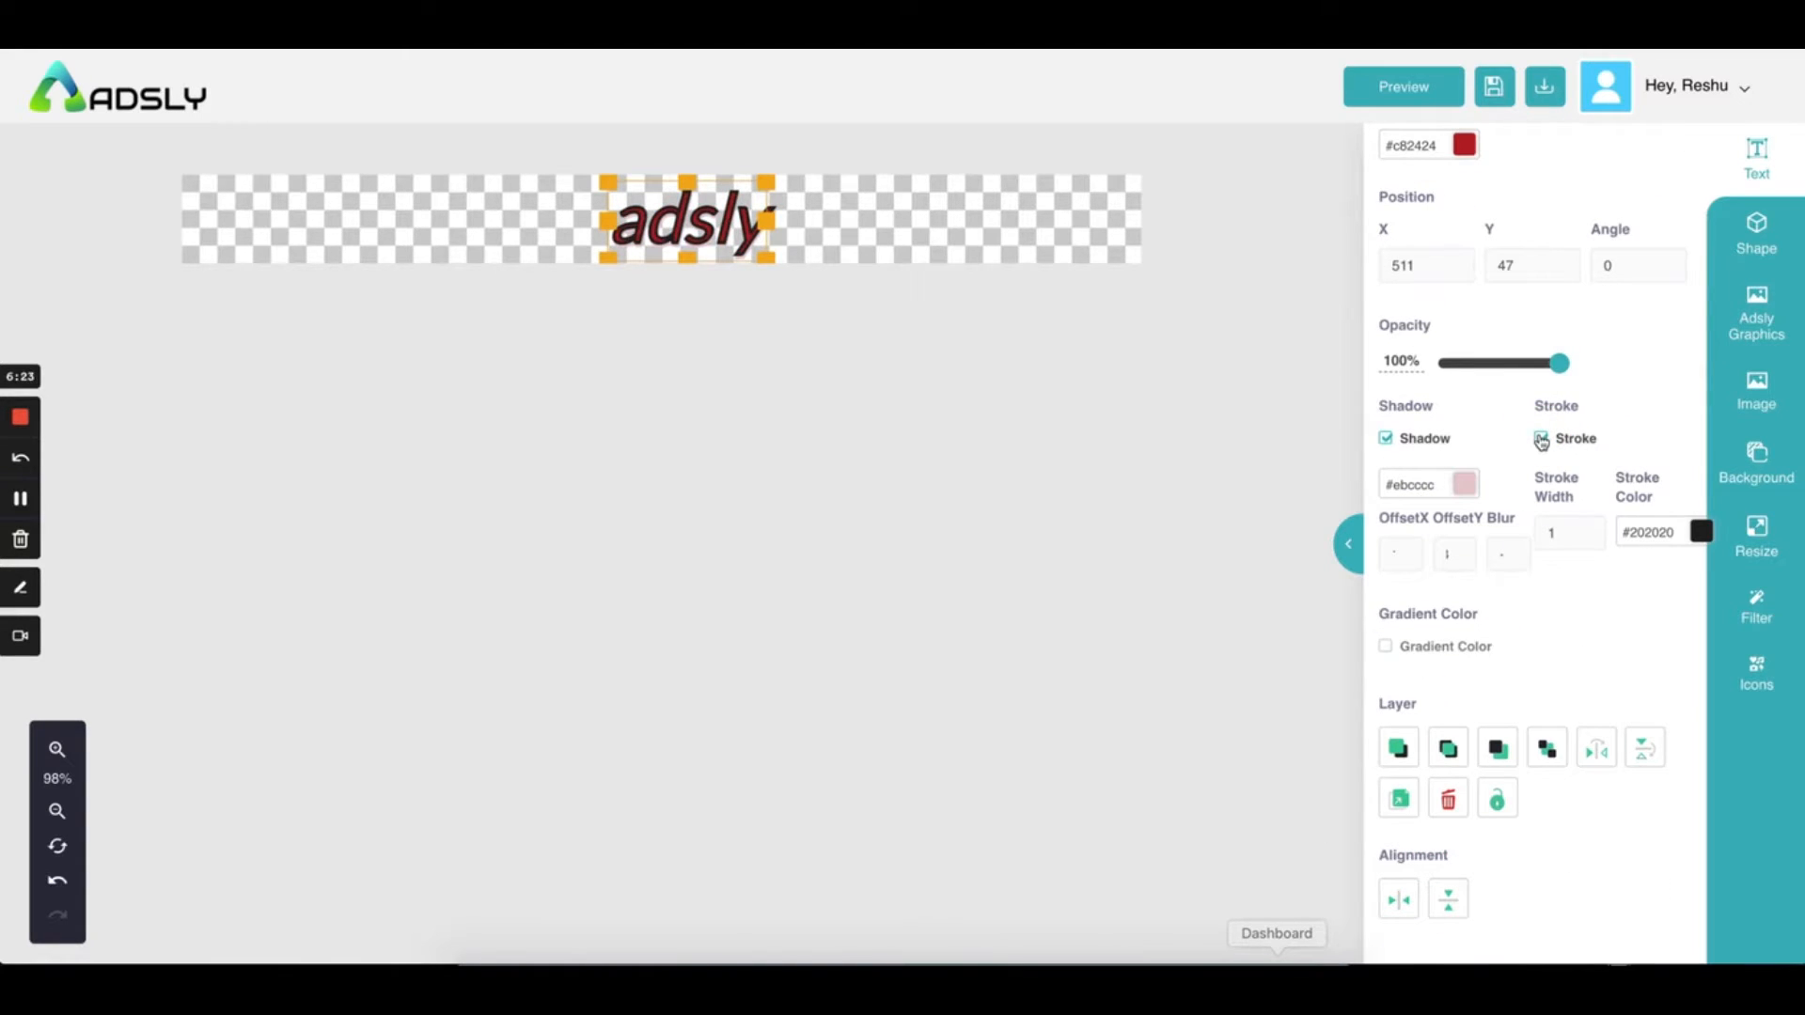
{"action": "left_click", "coordinate": [1703, 529]}
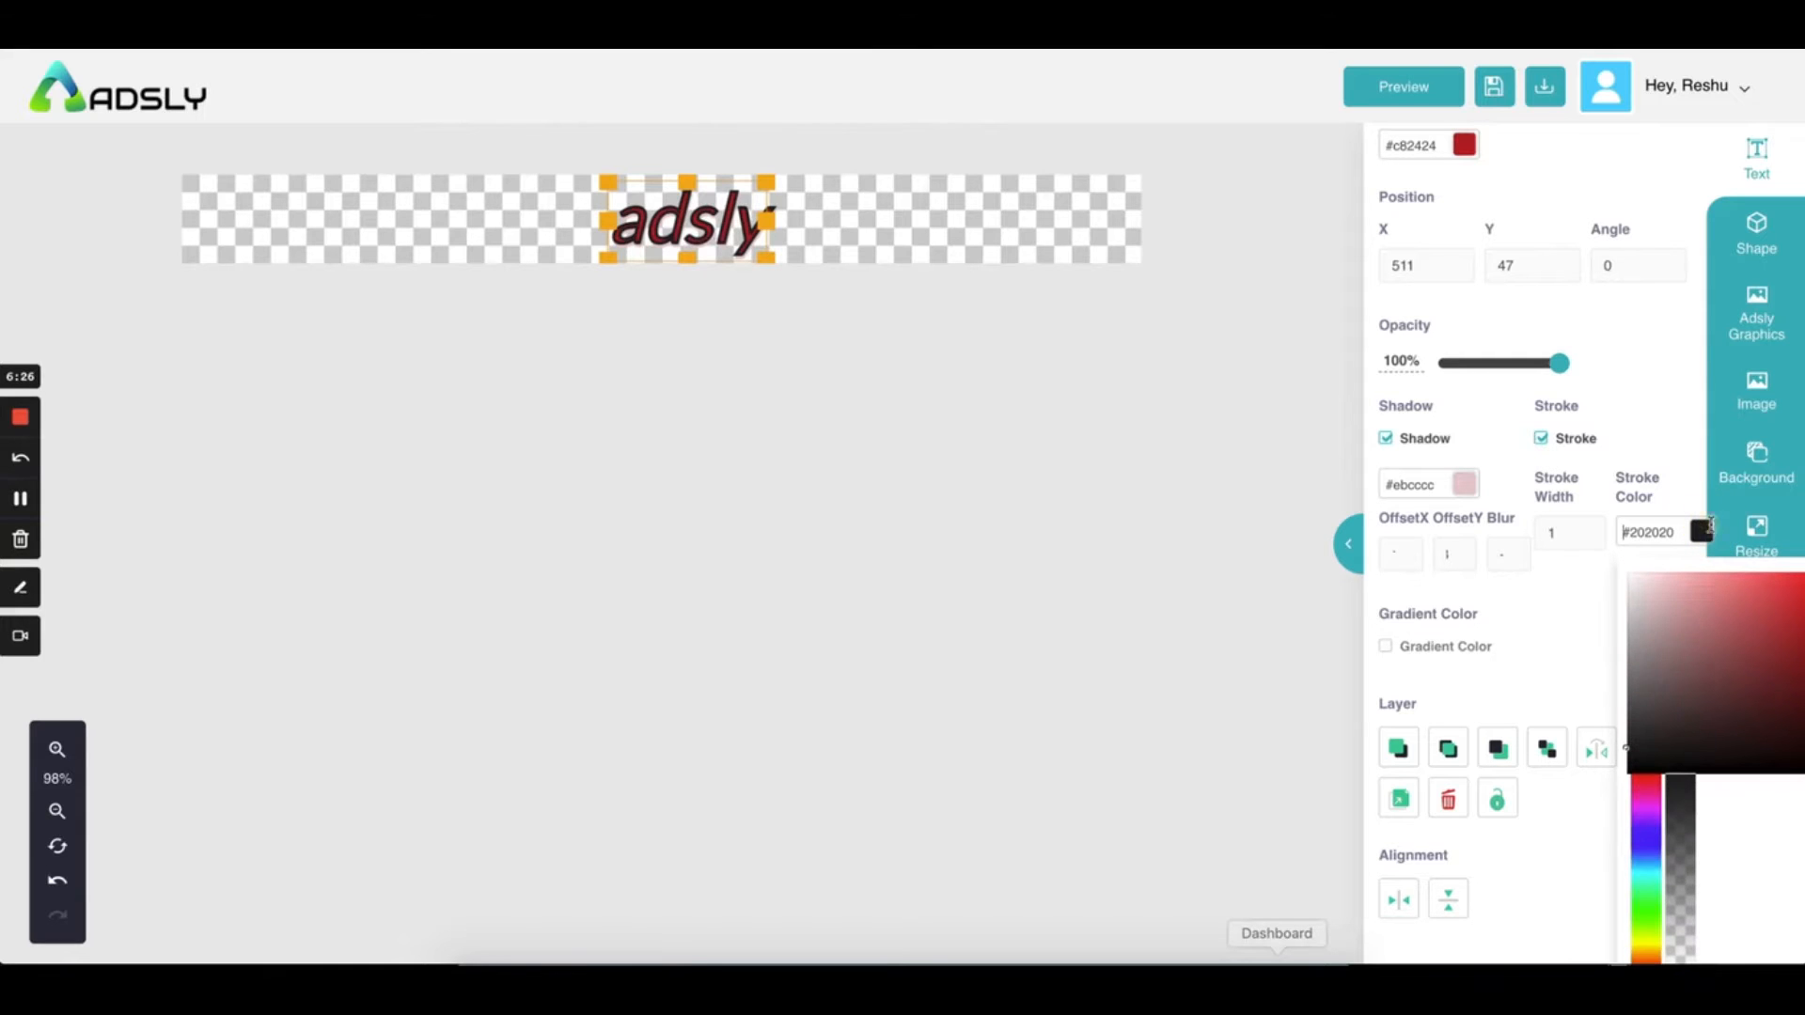
{"action": "left_click", "coordinate": [1606, 626]}
{"action": "left_click", "coordinate": [1539, 438]}
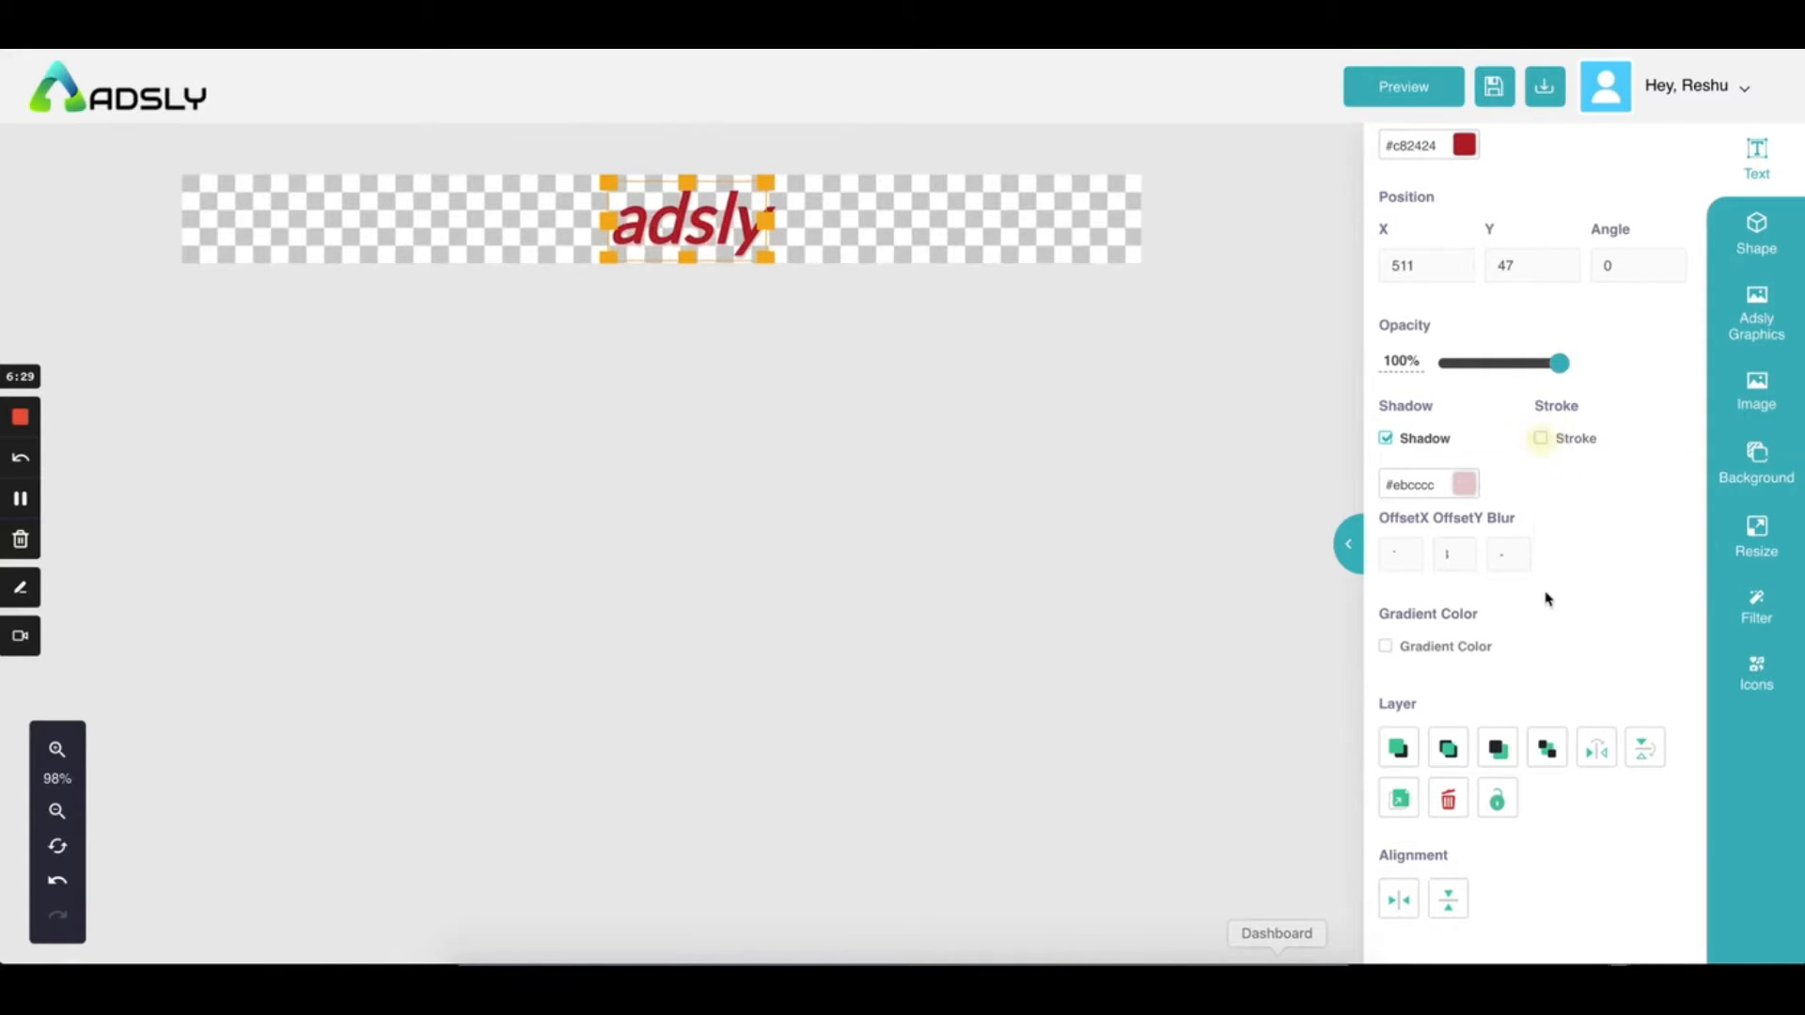
{"action": "left_click", "coordinate": [1385, 647]}
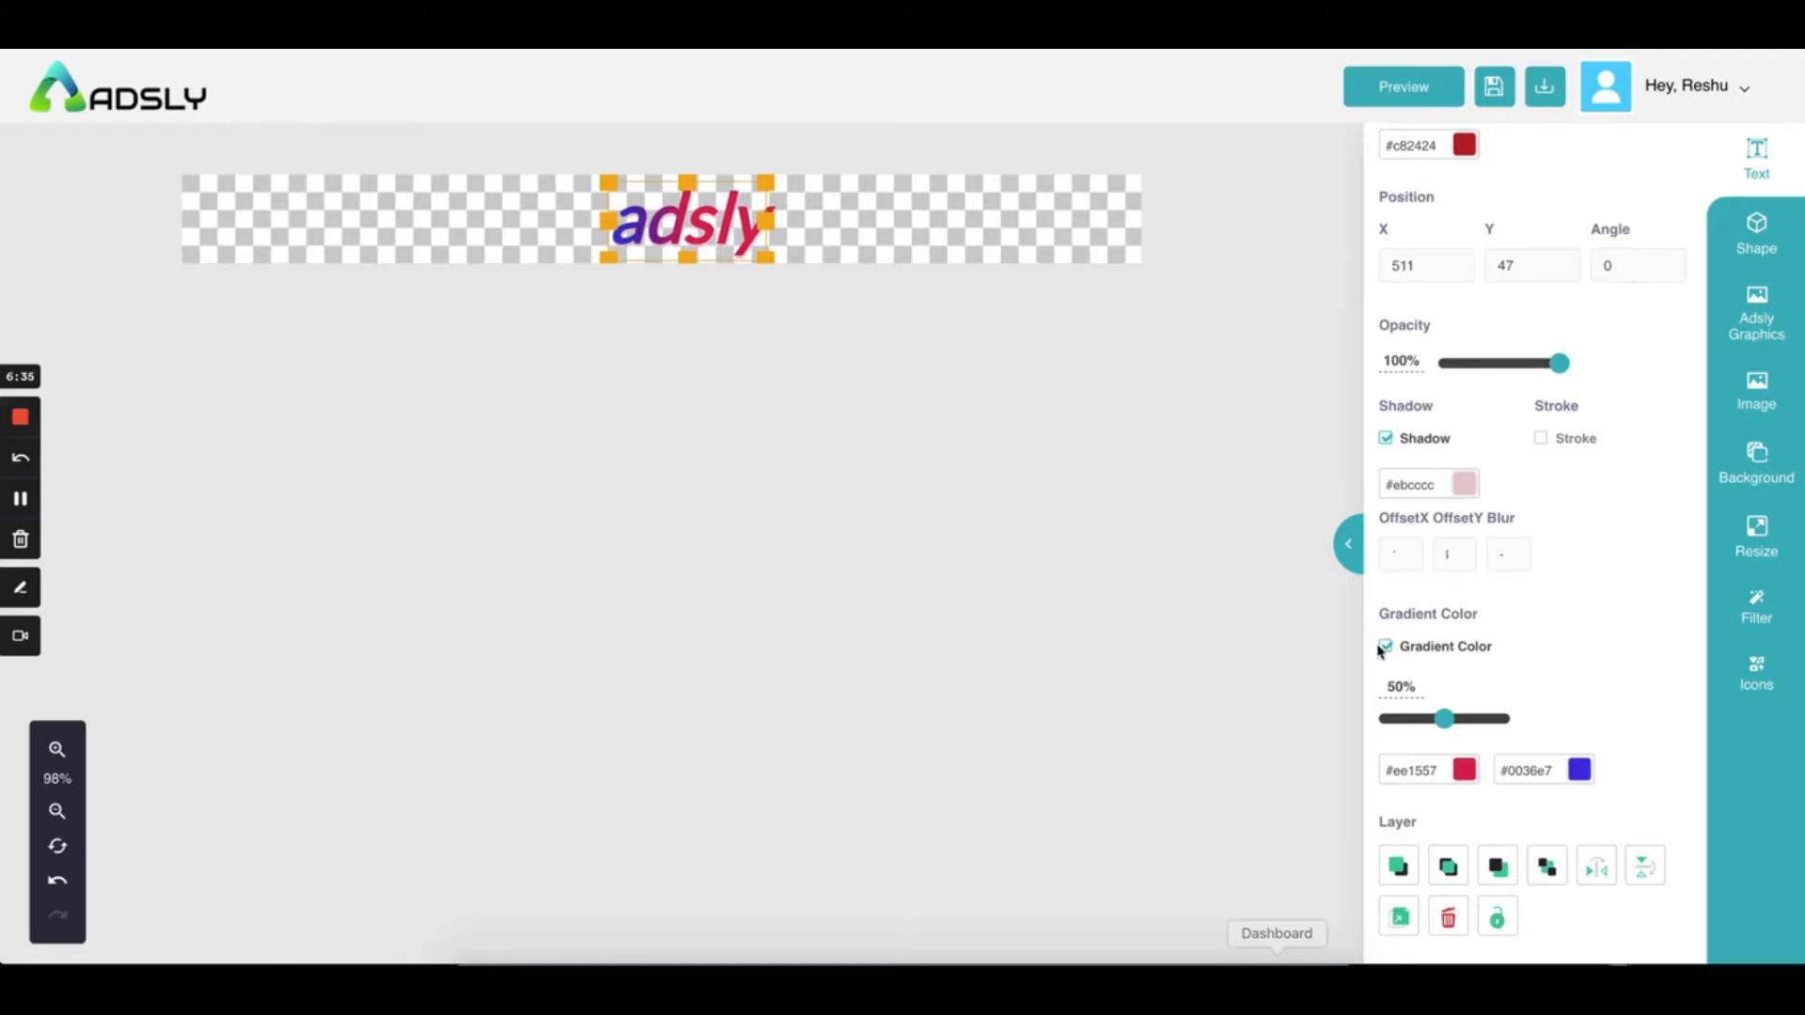
Set the gradient to mauve #7d686f and pale blue-grey #b7bfd9 at 162%
{"action": "scroll", "coordinate": [1583, 658], "scroll_direction": "down", "scroll_amount": 3}
{"action": "left_click", "coordinate": [1464, 651]}
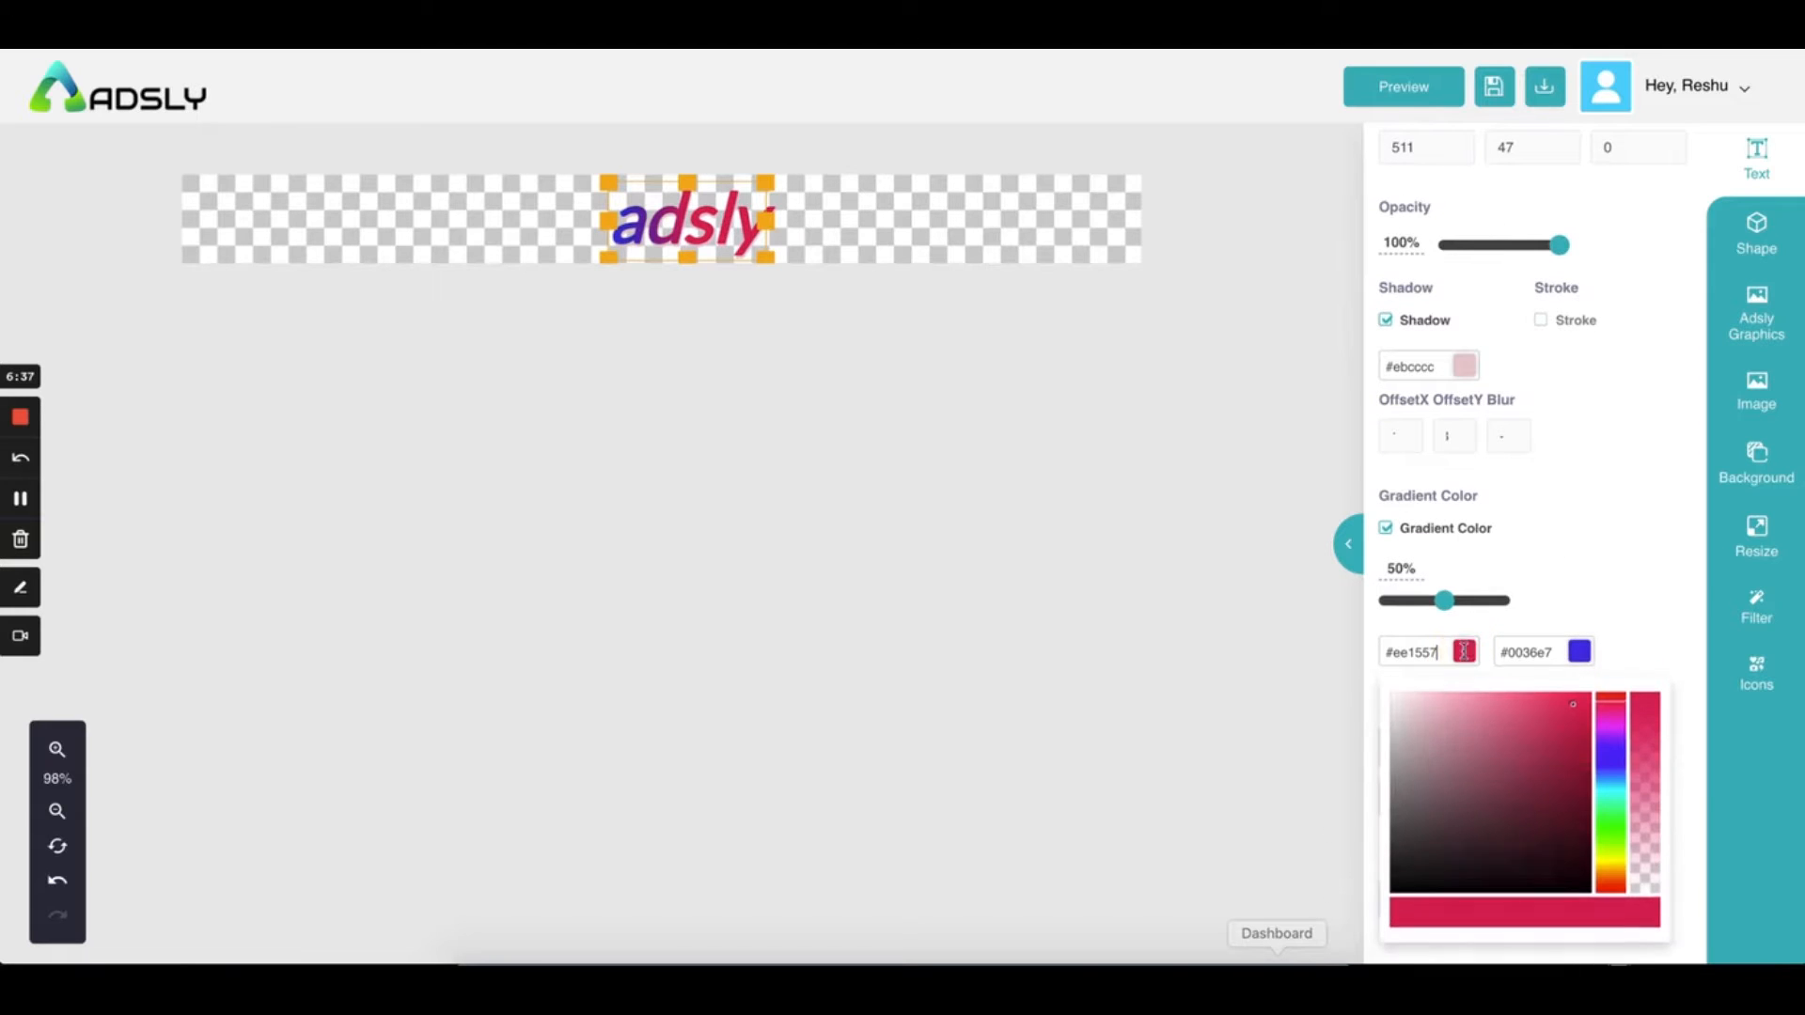
{"action": "left_click", "coordinate": [1423, 794]}
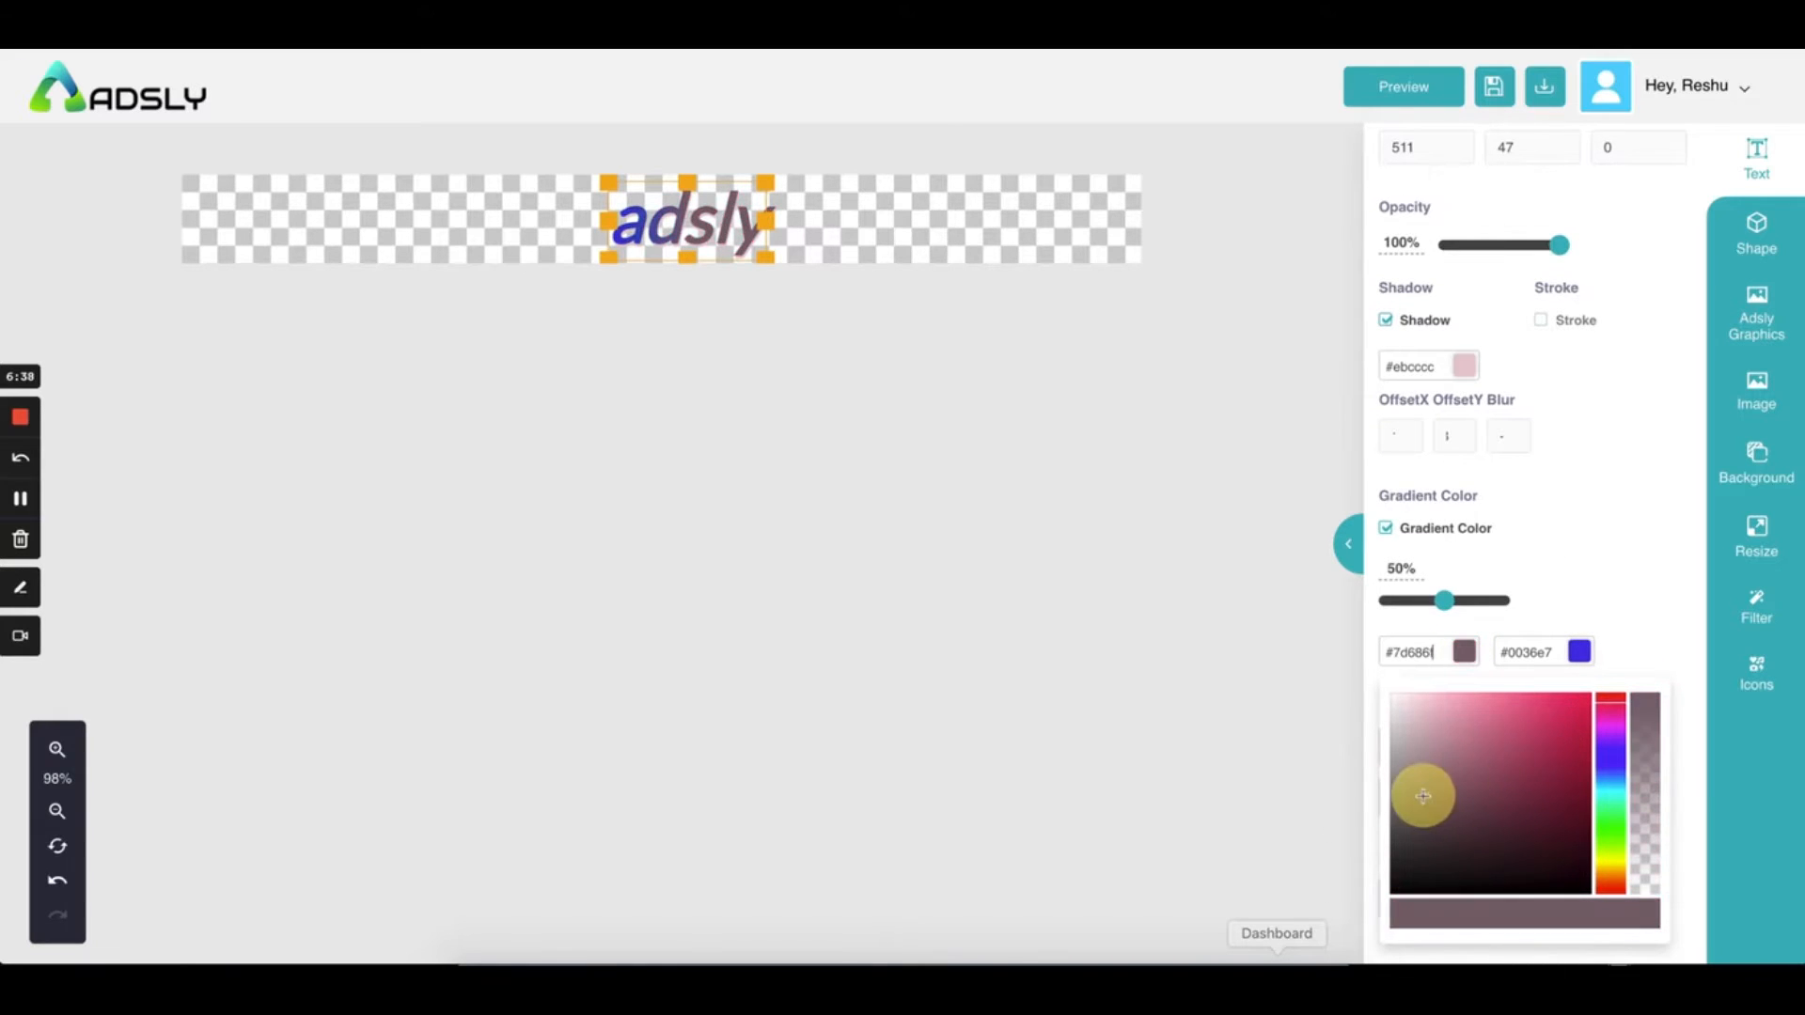
{"action": "left_click", "coordinate": [1579, 652]}
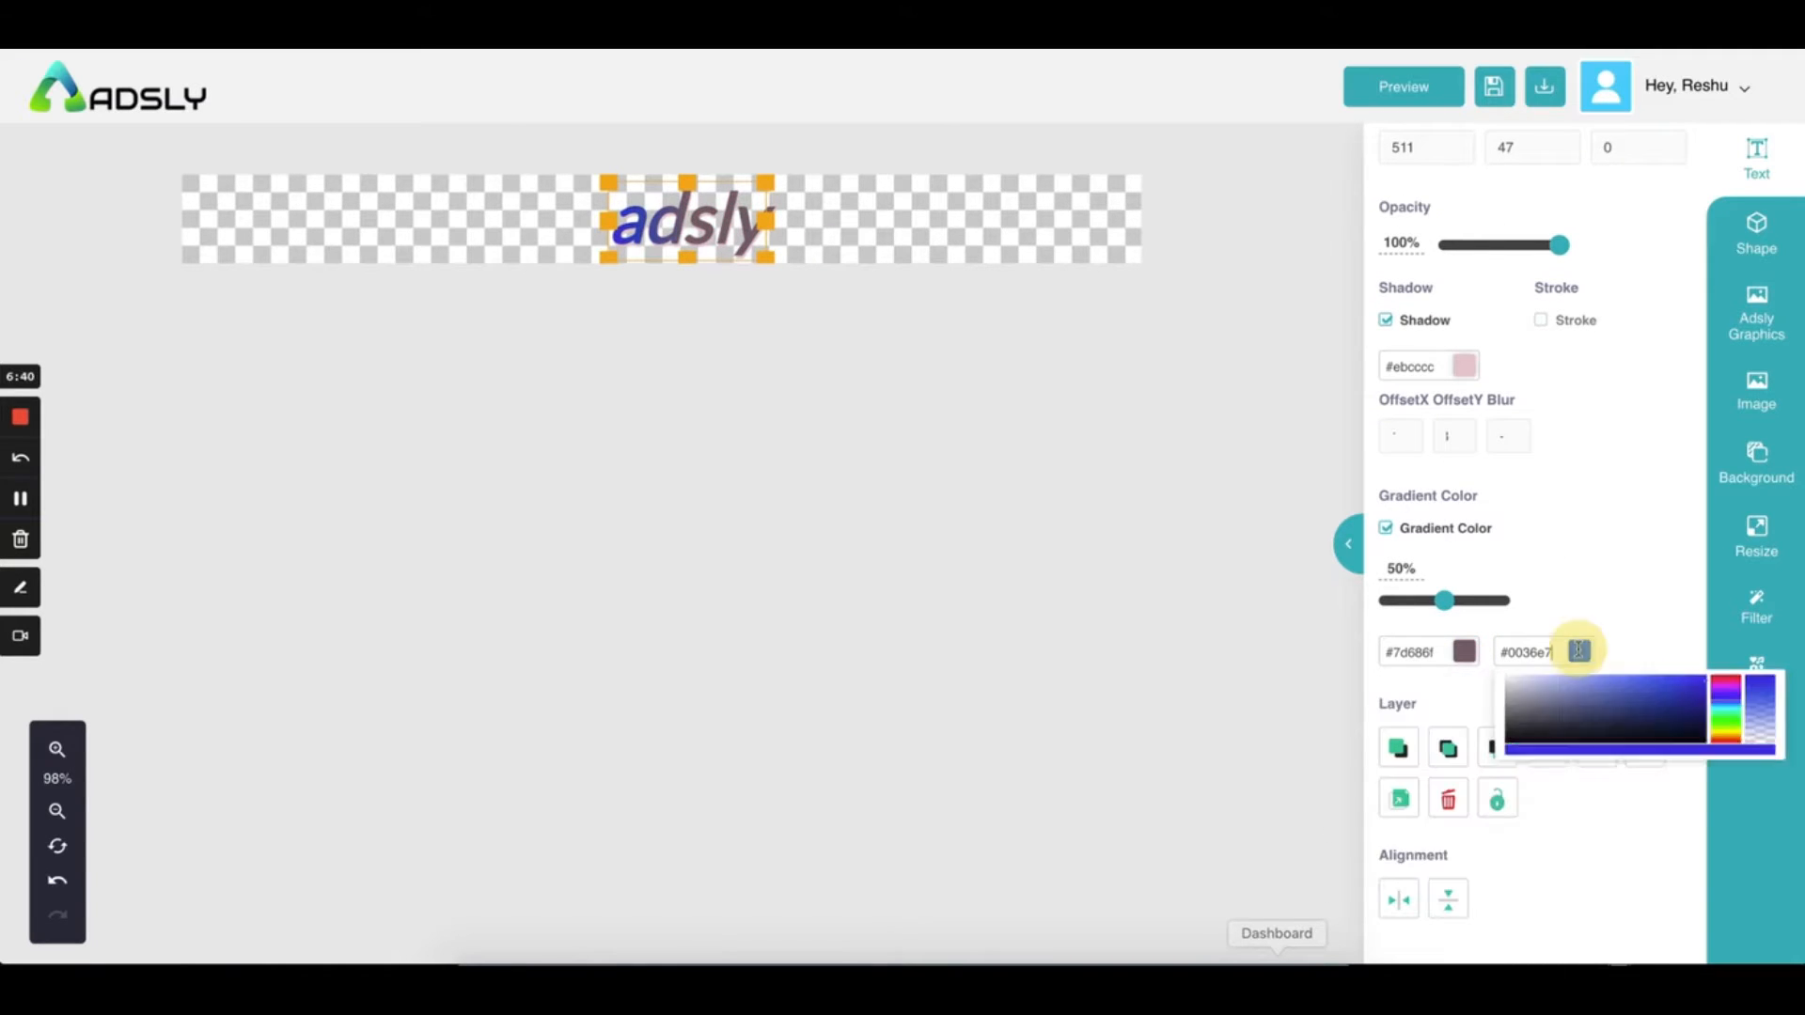
{"action": "left_click", "coordinate": [1535, 723]}
{"action": "left_click", "coordinate": [1619, 567]}
{"action": "mouse_move", "coordinate": [1445, 600]}
{"action": "left_mouse_down"}
{"action": "mouse_move", "coordinate": [1479, 600]}
{"action": "mouse_move", "coordinate": [1439, 599]}
{"action": "left_mouse_up"}
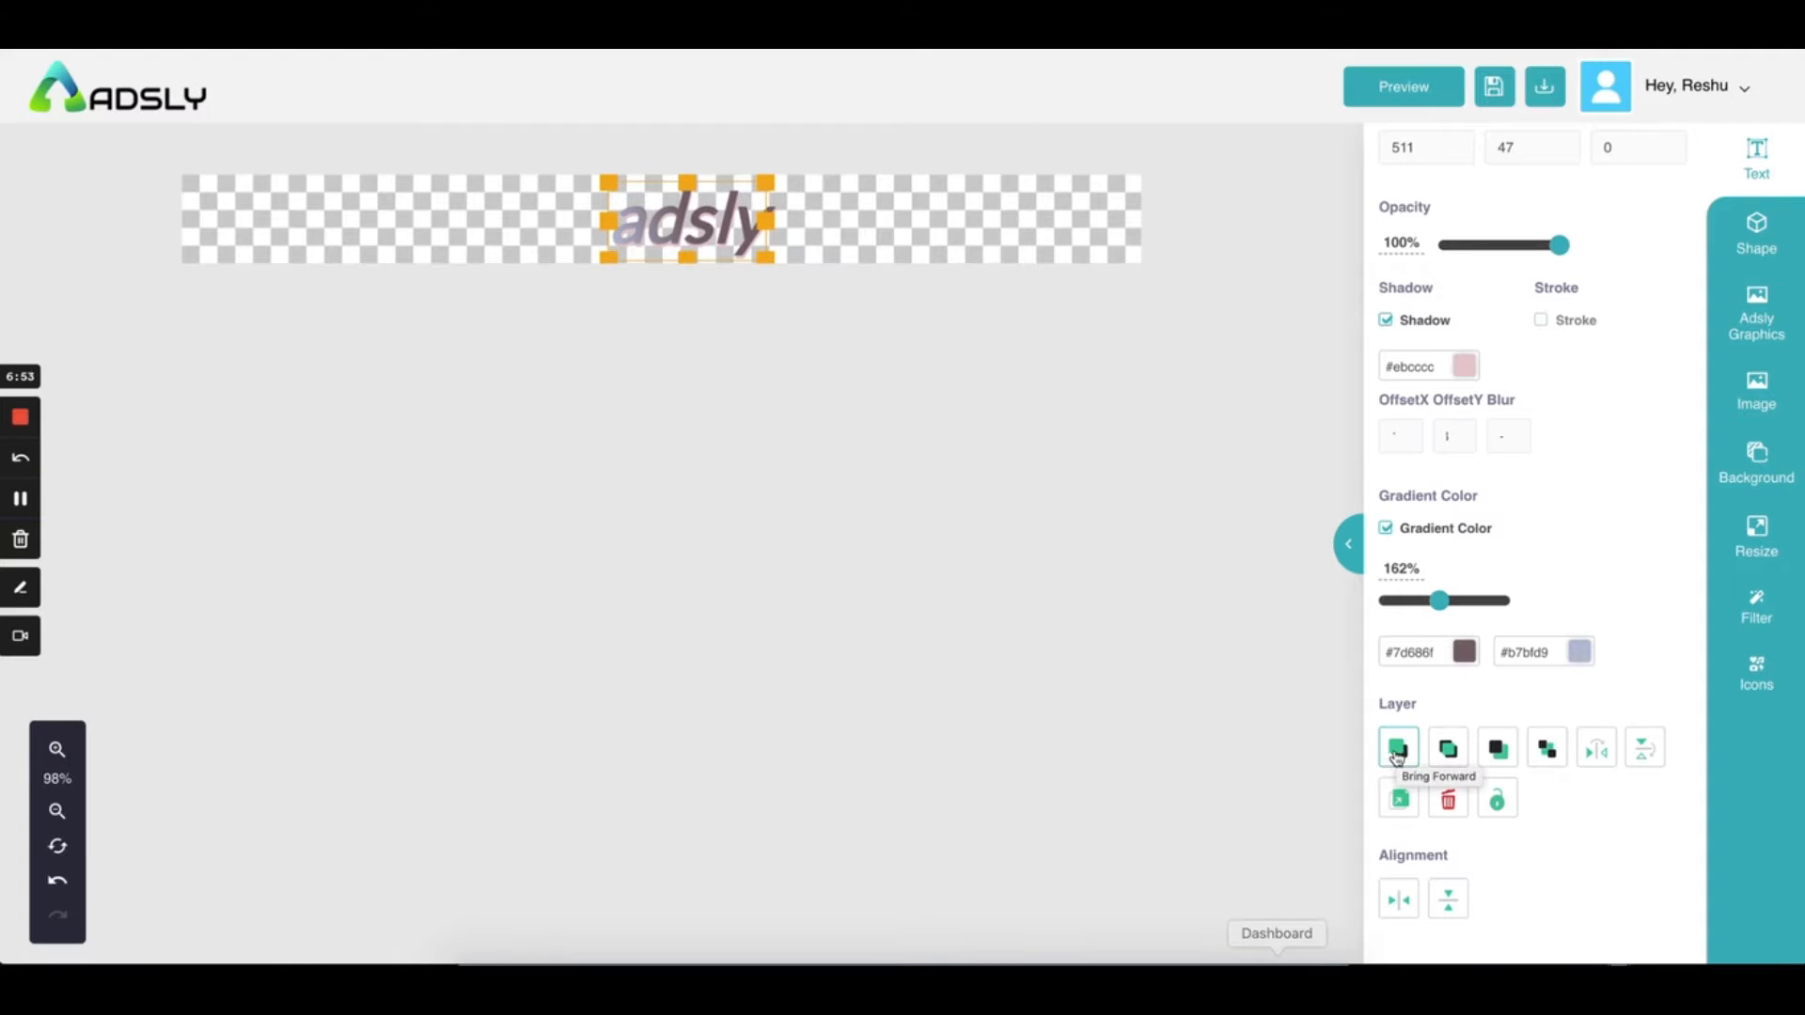
Drag the gradient adsly heading up against the banner's top edge
{"action": "left_click", "coordinate": [881, 243]}
{"action": "left_click", "coordinate": [662, 213]}
{"action": "mouse_move", "coordinate": [662, 213]}
{"action": "left_mouse_down"}
{"action": "mouse_move", "coordinate": [645, 214]}
{"action": "mouse_move", "coordinate": [689, 216]}
{"action": "left_mouse_up"}
{"action": "scroll", "coordinate": [1535, 625], "scroll_direction": "down", "scroll_amount": 5}
Send the heading back one layer, mirror it and flip it back to normal
{"action": "left_click", "coordinate": [1490, 749]}
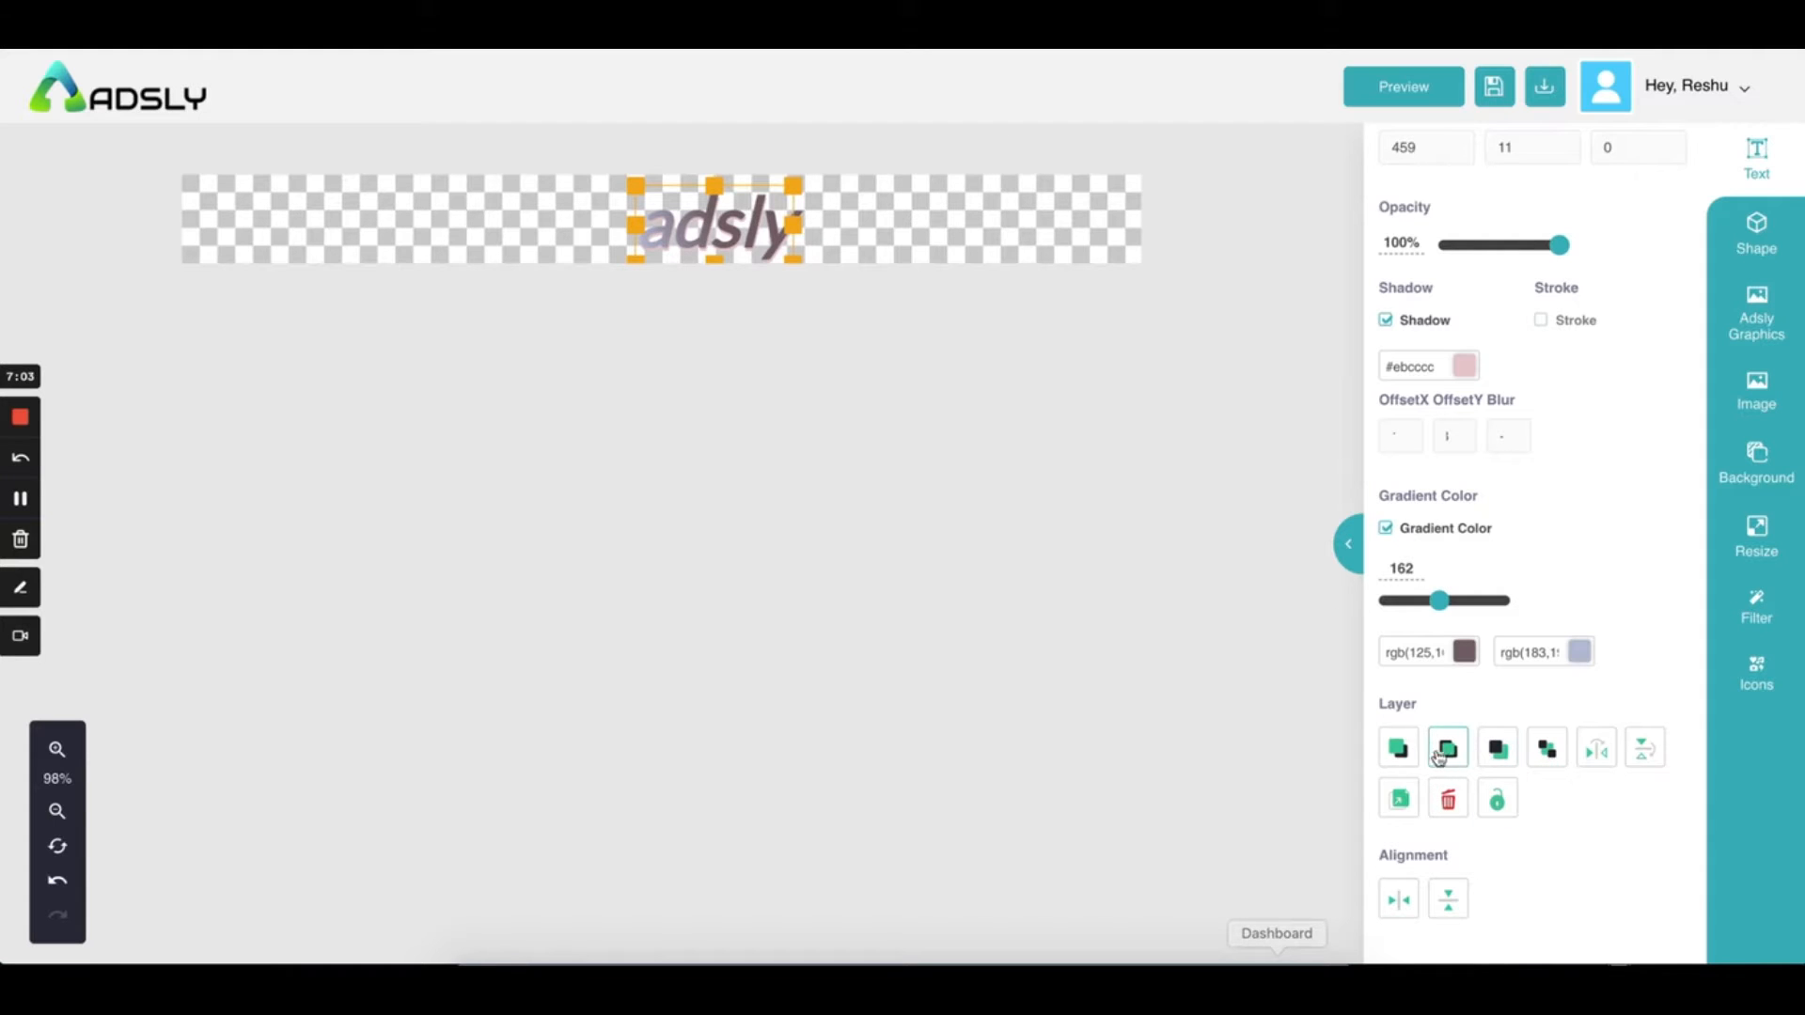
{"action": "left_click", "coordinate": [1598, 752]}
{"action": "left_click", "coordinate": [1598, 751]}
{"action": "left_click", "coordinate": [1641, 758]}
{"action": "left_click", "coordinate": [1398, 802]}
Delete the old heading and add a new Heading h1 reading 'adsly'
{"action": "left_click", "coordinate": [1449, 802]}
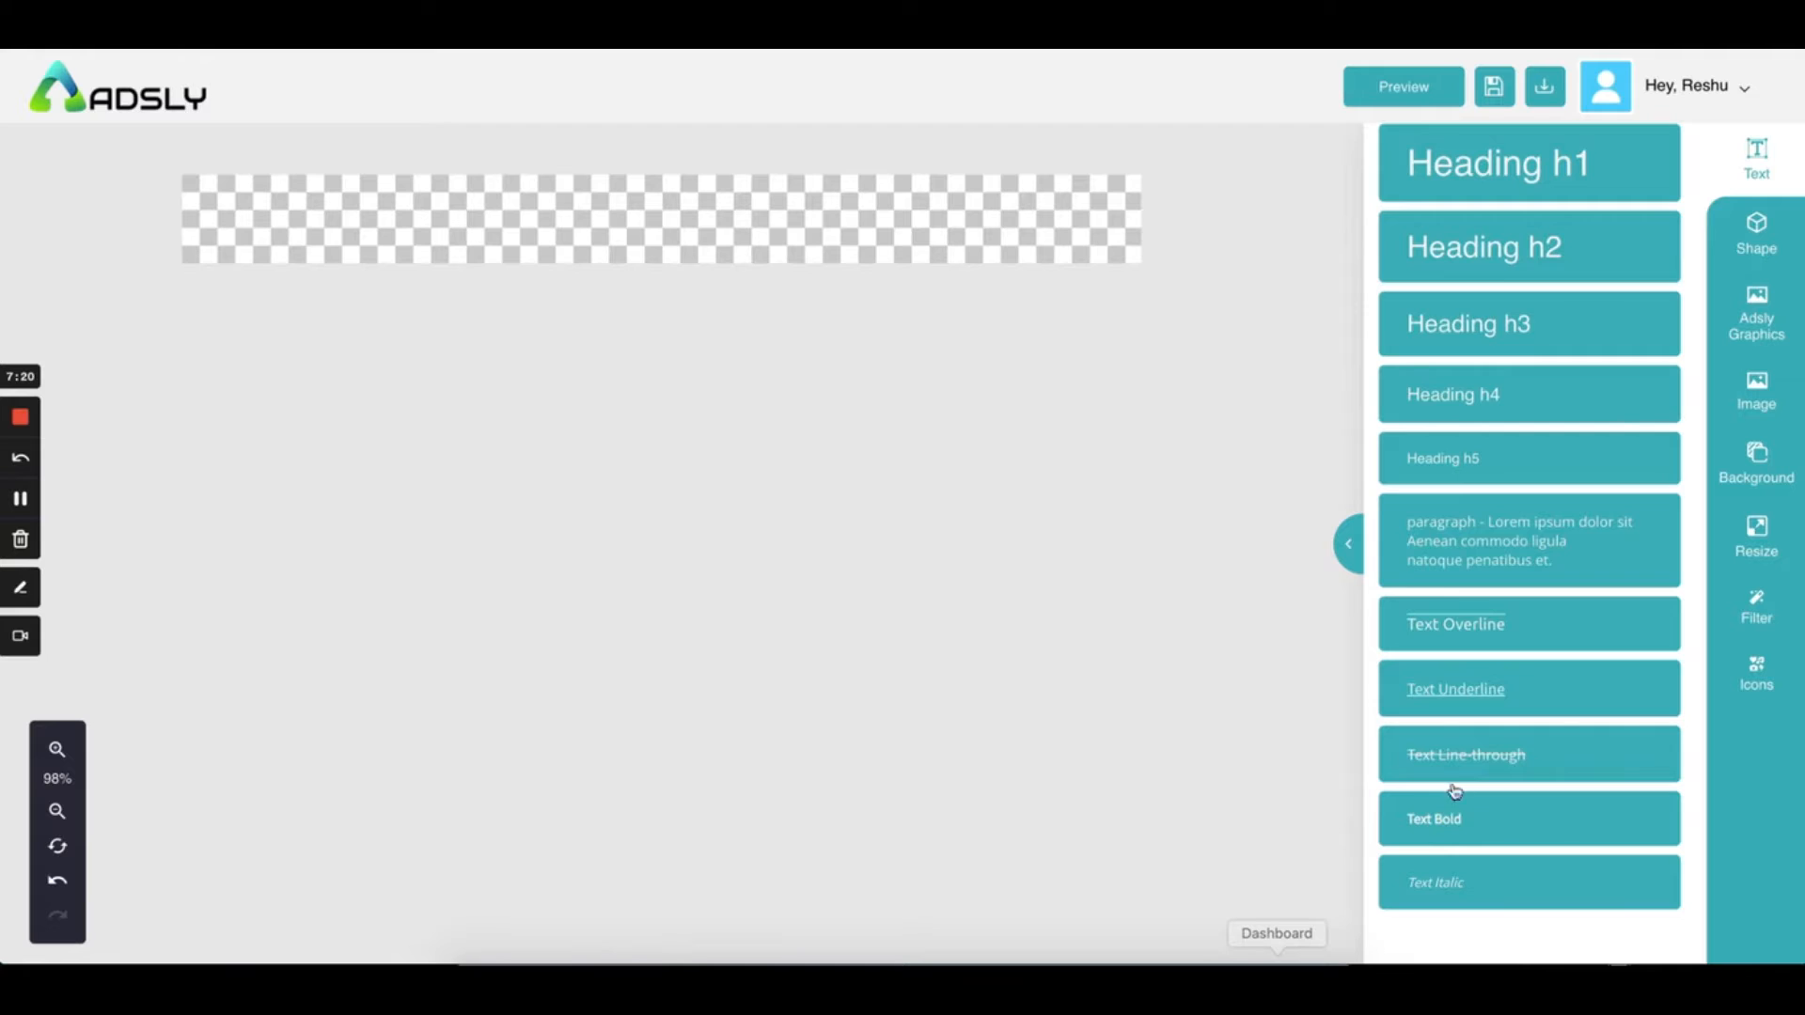
{"action": "left_click", "coordinate": [1495, 167]}
{"action": "left_click", "coordinate": [734, 209]}
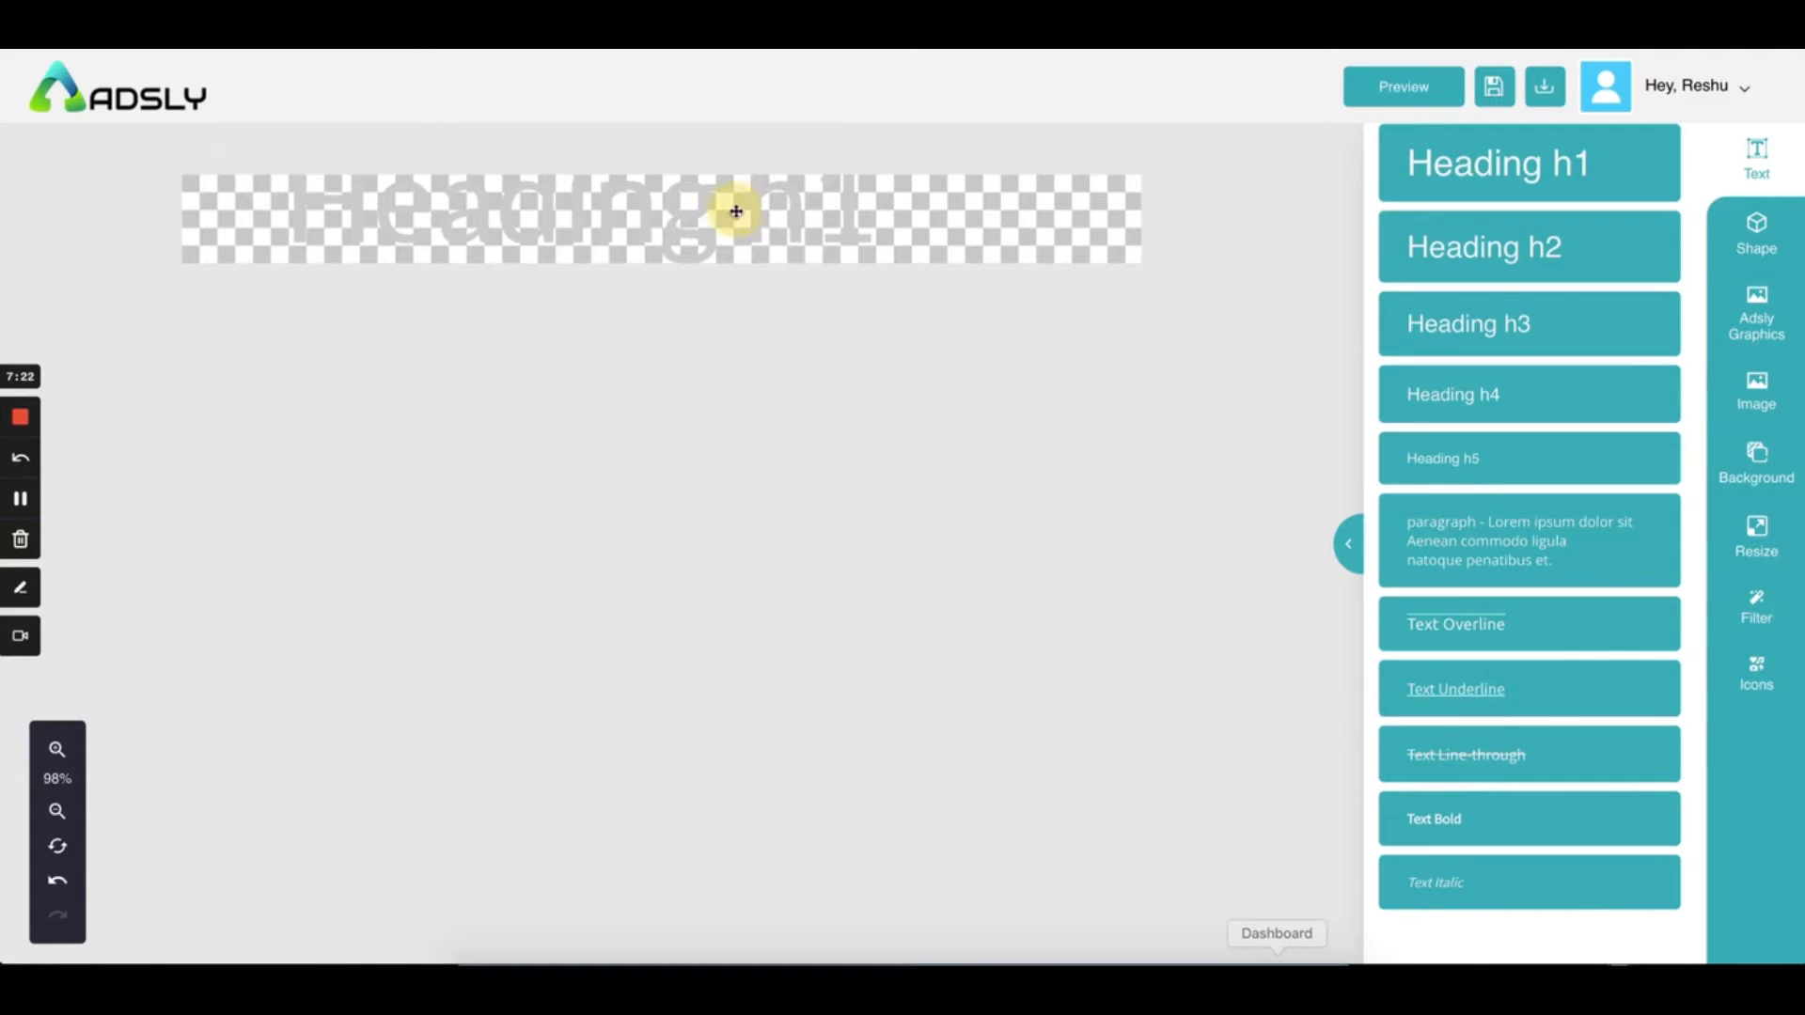
{"action": "left_click", "coordinate": [655, 207]}
{"action": "key", "text": "super+a"}
{"action": "type", "text": "adsly"}
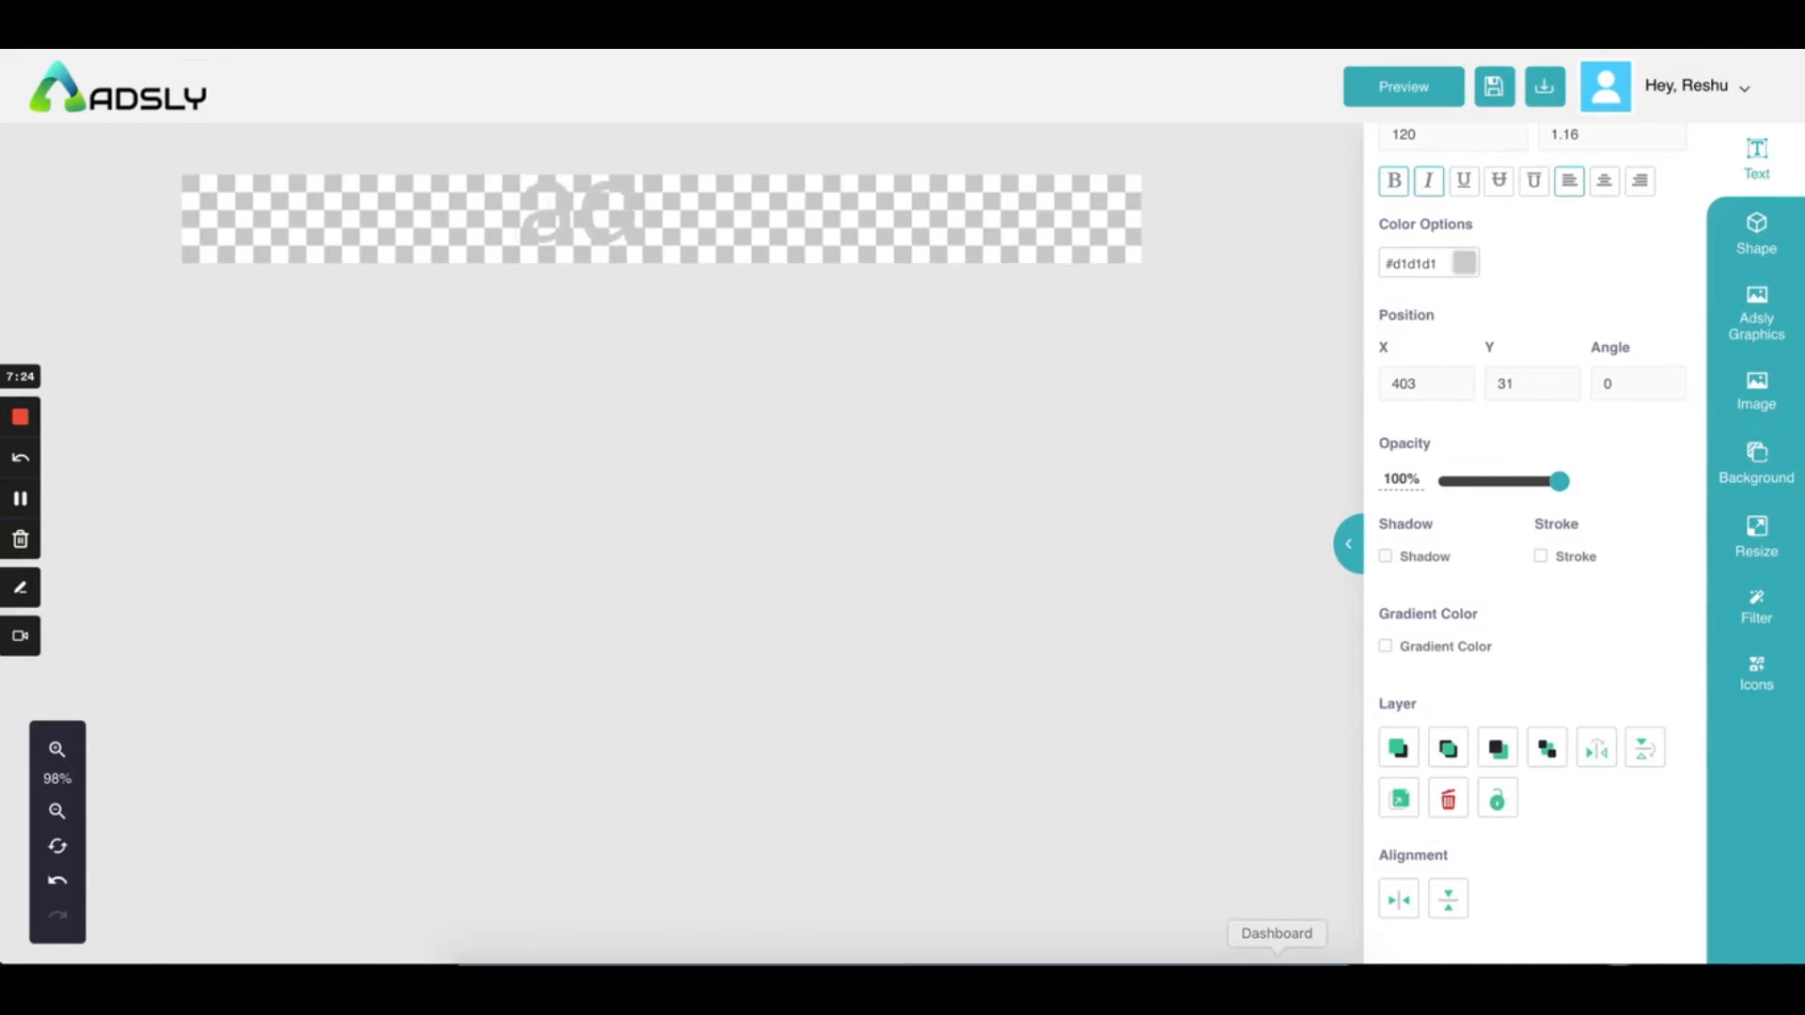
Make the new heading colour #180404 at size 80 and drag it to X 369, Y -1
{"action": "double_click", "coordinate": [565, 210]}
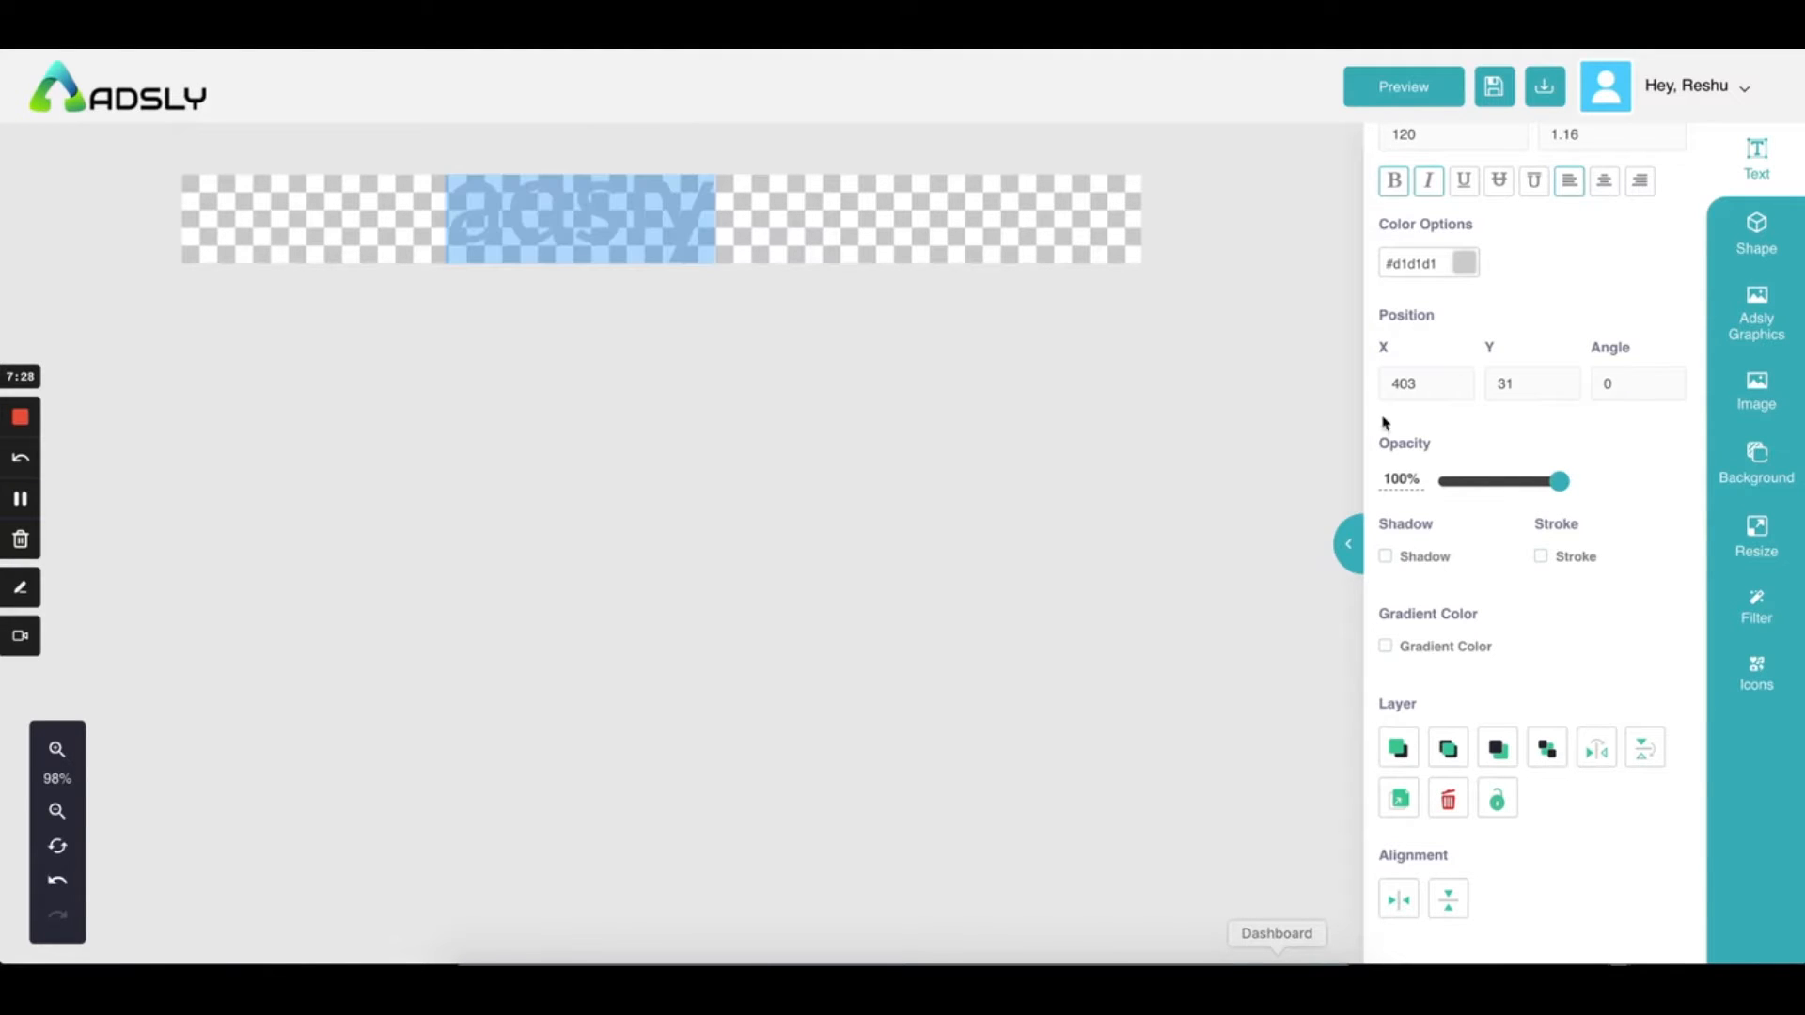
{"action": "left_click", "coordinate": [1466, 260]}
{"action": "left_click", "coordinate": [1558, 487]}
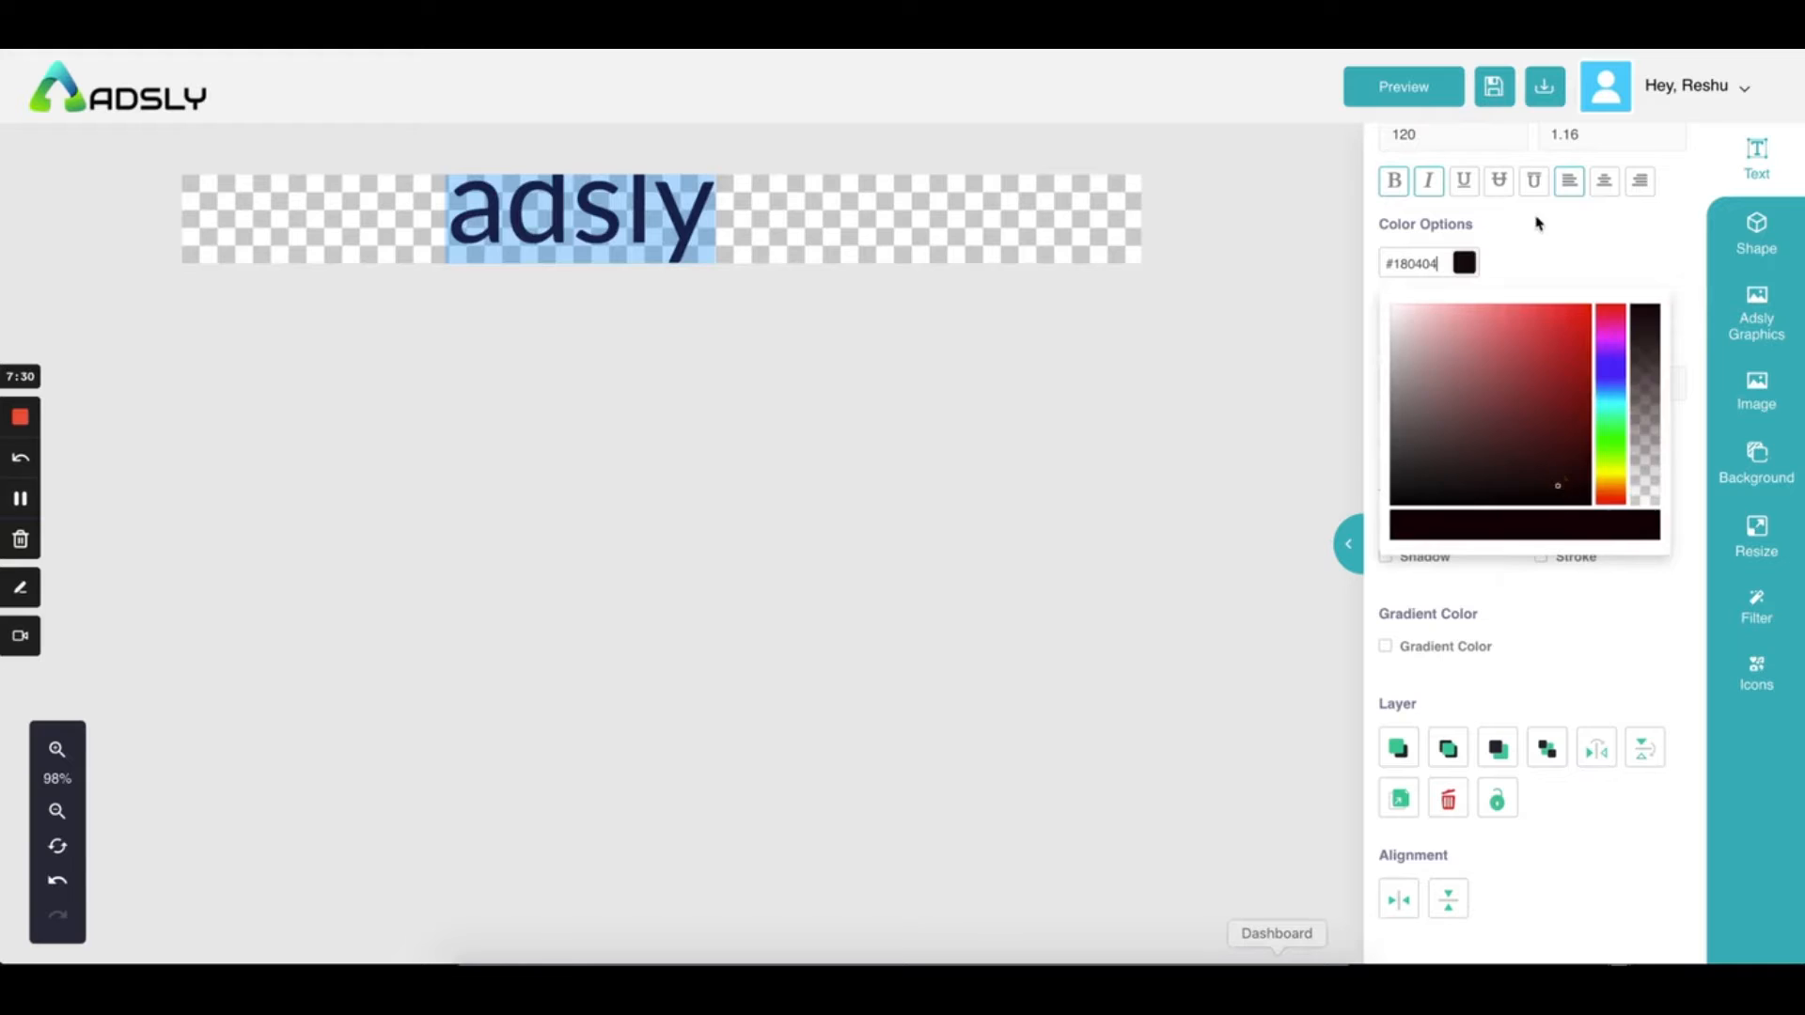
{"action": "left_click", "coordinate": [1513, 665]}
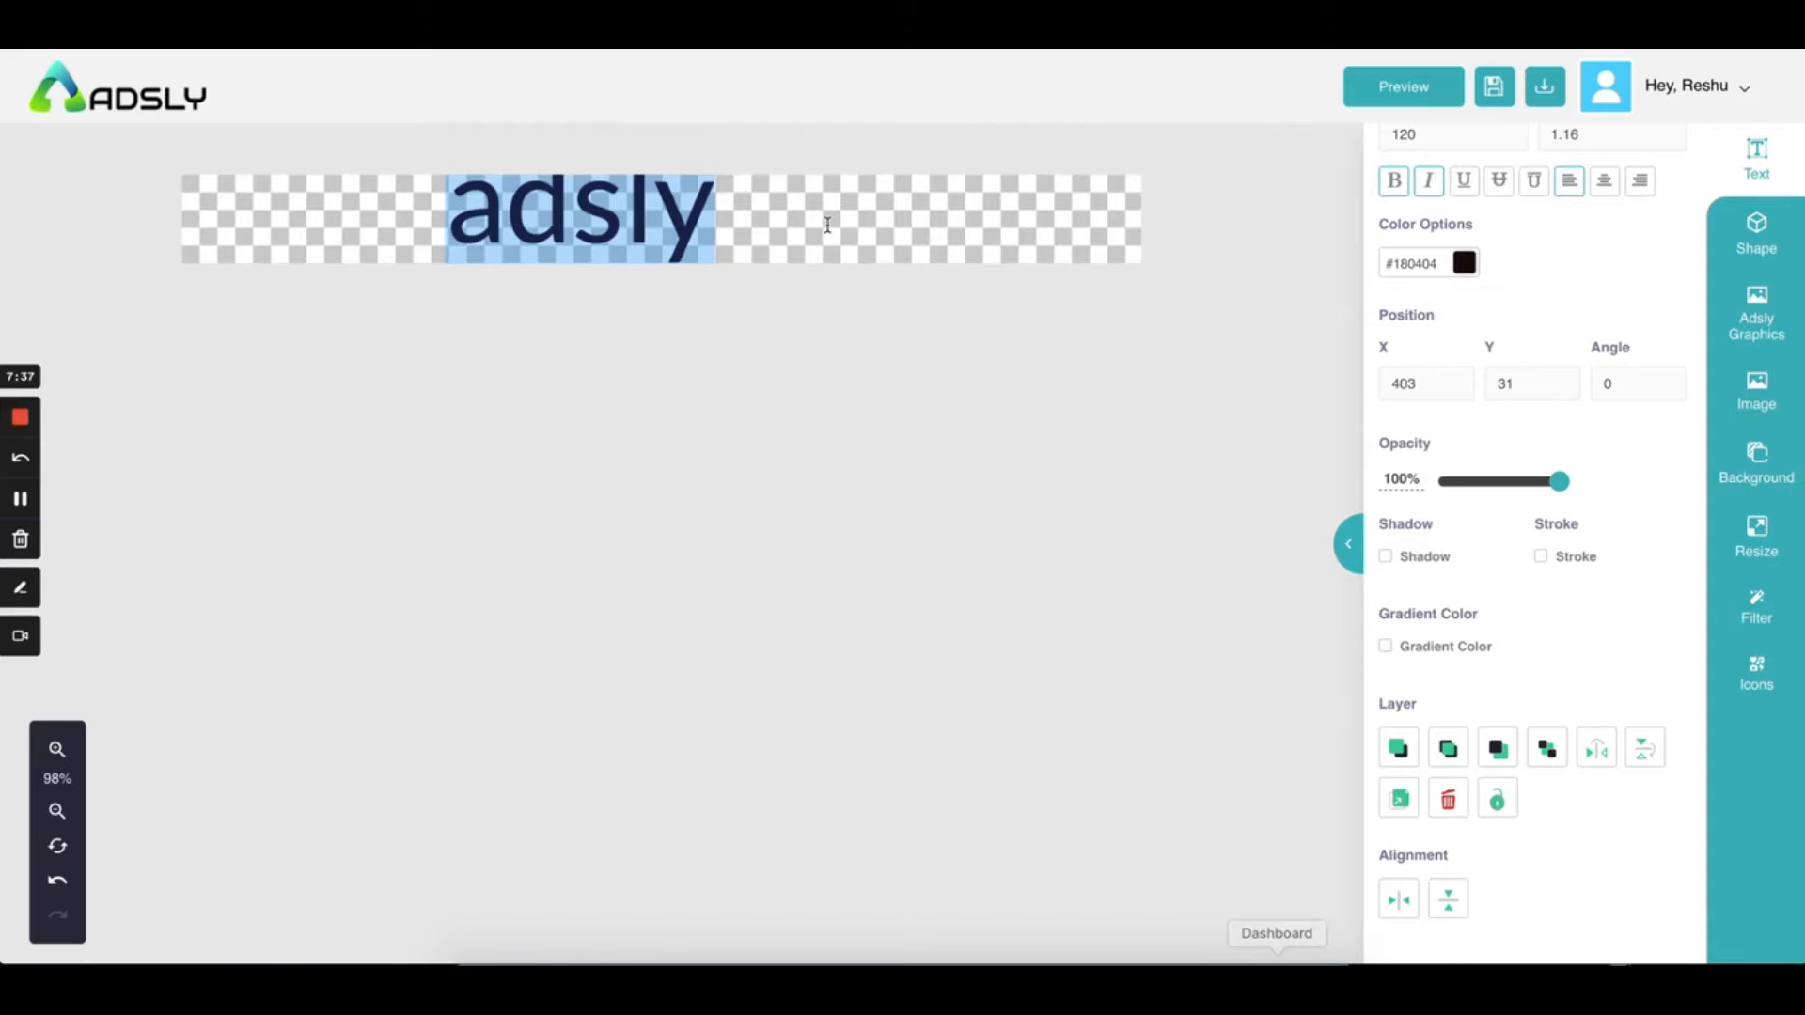
{"action": "scroll", "coordinate": [1399, 198], "scroll_direction": "up", "scroll_amount": 3}
{"action": "left_click", "coordinate": [1405, 386]}
{"action": "key", "text": "BackSpace"}
{"action": "key", "text": "Return"}
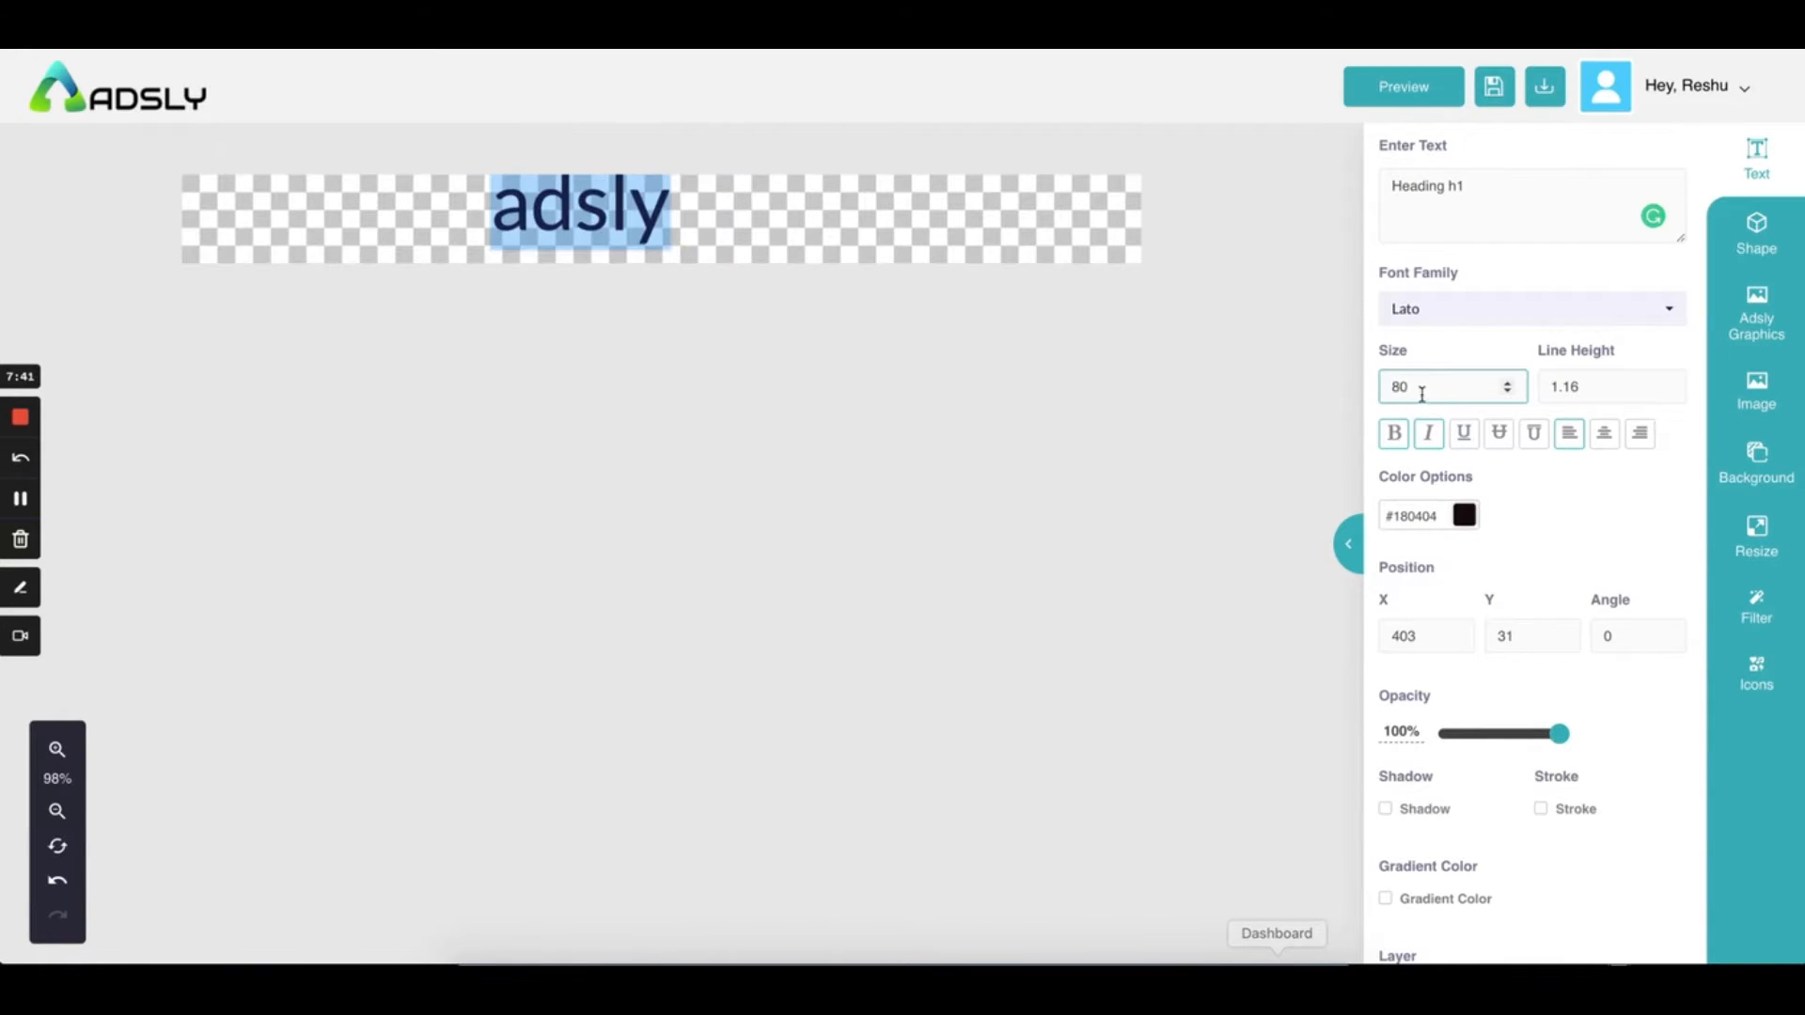
{"action": "left_click", "coordinate": [792, 222]}
{"action": "left_click_drag", "start_coordinate": [640, 216], "coordinate": [680, 235]}
{"action": "scroll", "coordinate": [1504, 733], "scroll_direction": "down", "scroll_amount": 3}
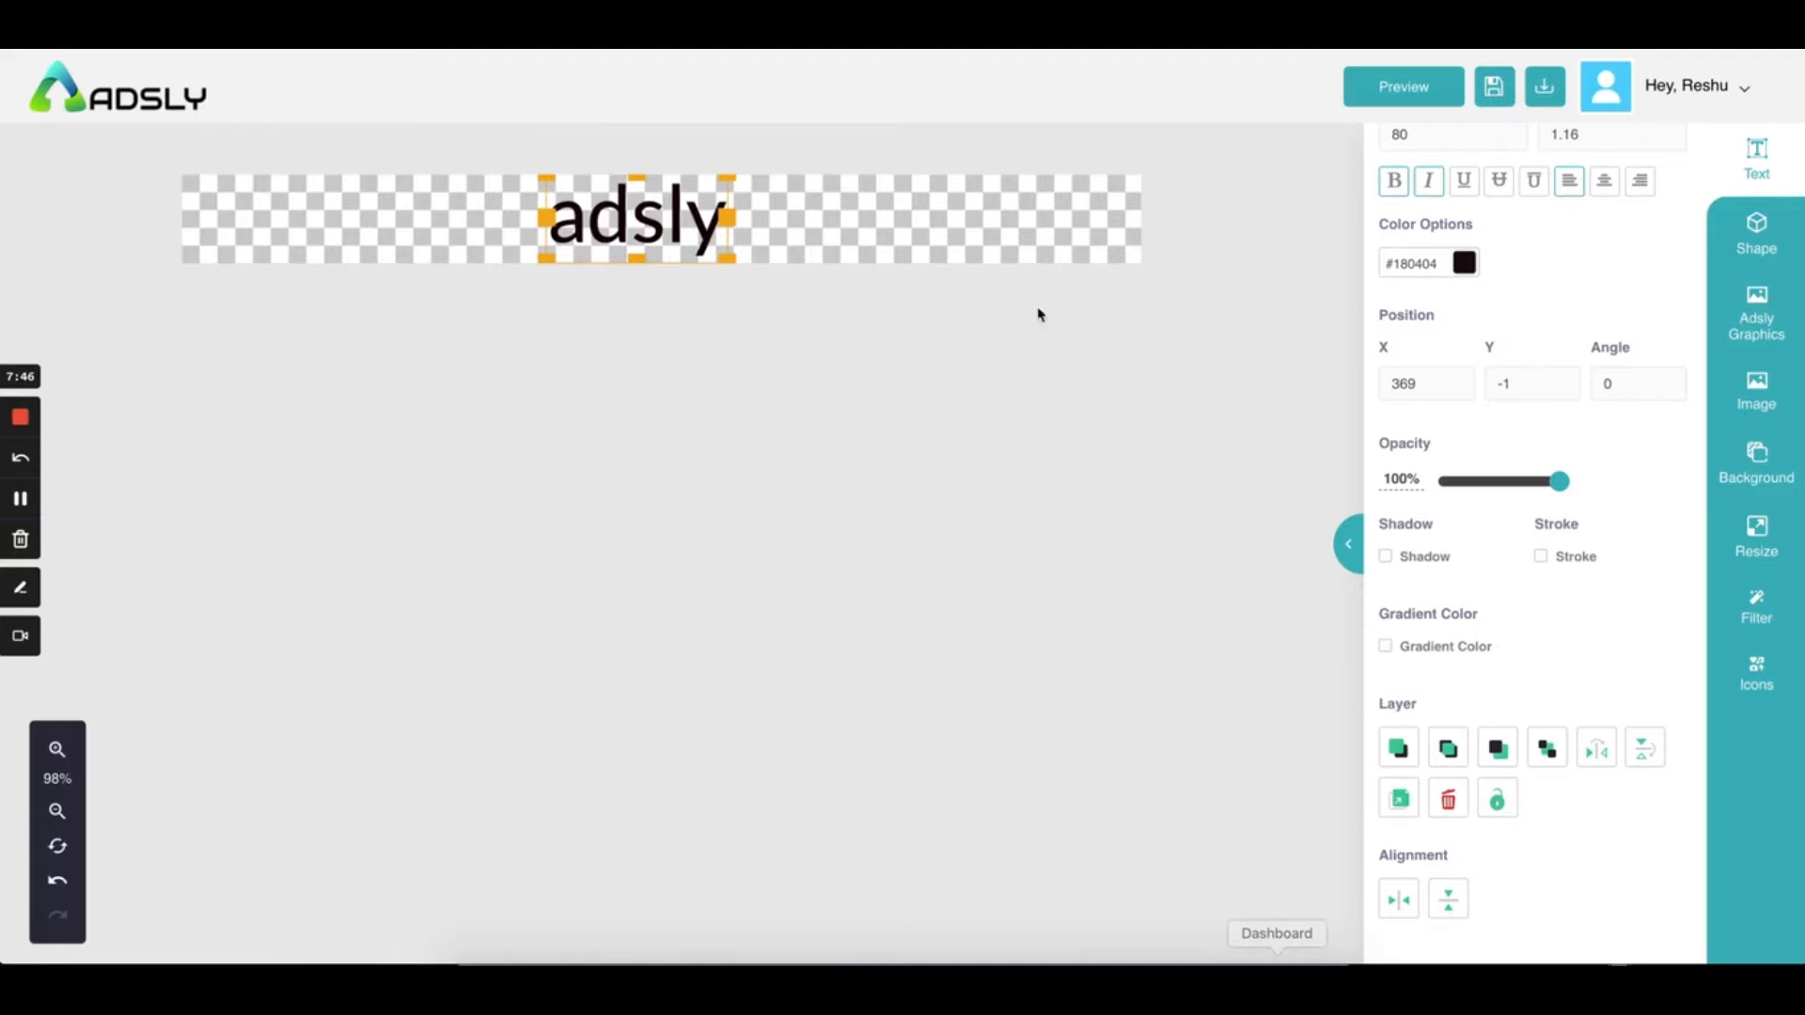
Drag the dark adsly heading toward the middle, then apply horizontal and vertical centre alignment
{"action": "left_click", "coordinate": [865, 211]}
{"action": "left_click_drag", "start_coordinate": [618, 202], "coordinate": [310, 238]}
{"action": "left_click", "coordinate": [584, 223]}
{"action": "left_click", "coordinate": [827, 218]}
{"action": "left_click_drag", "start_coordinate": [613, 210], "coordinate": [485, 214]}
{"action": "left_click", "coordinate": [891, 248]}
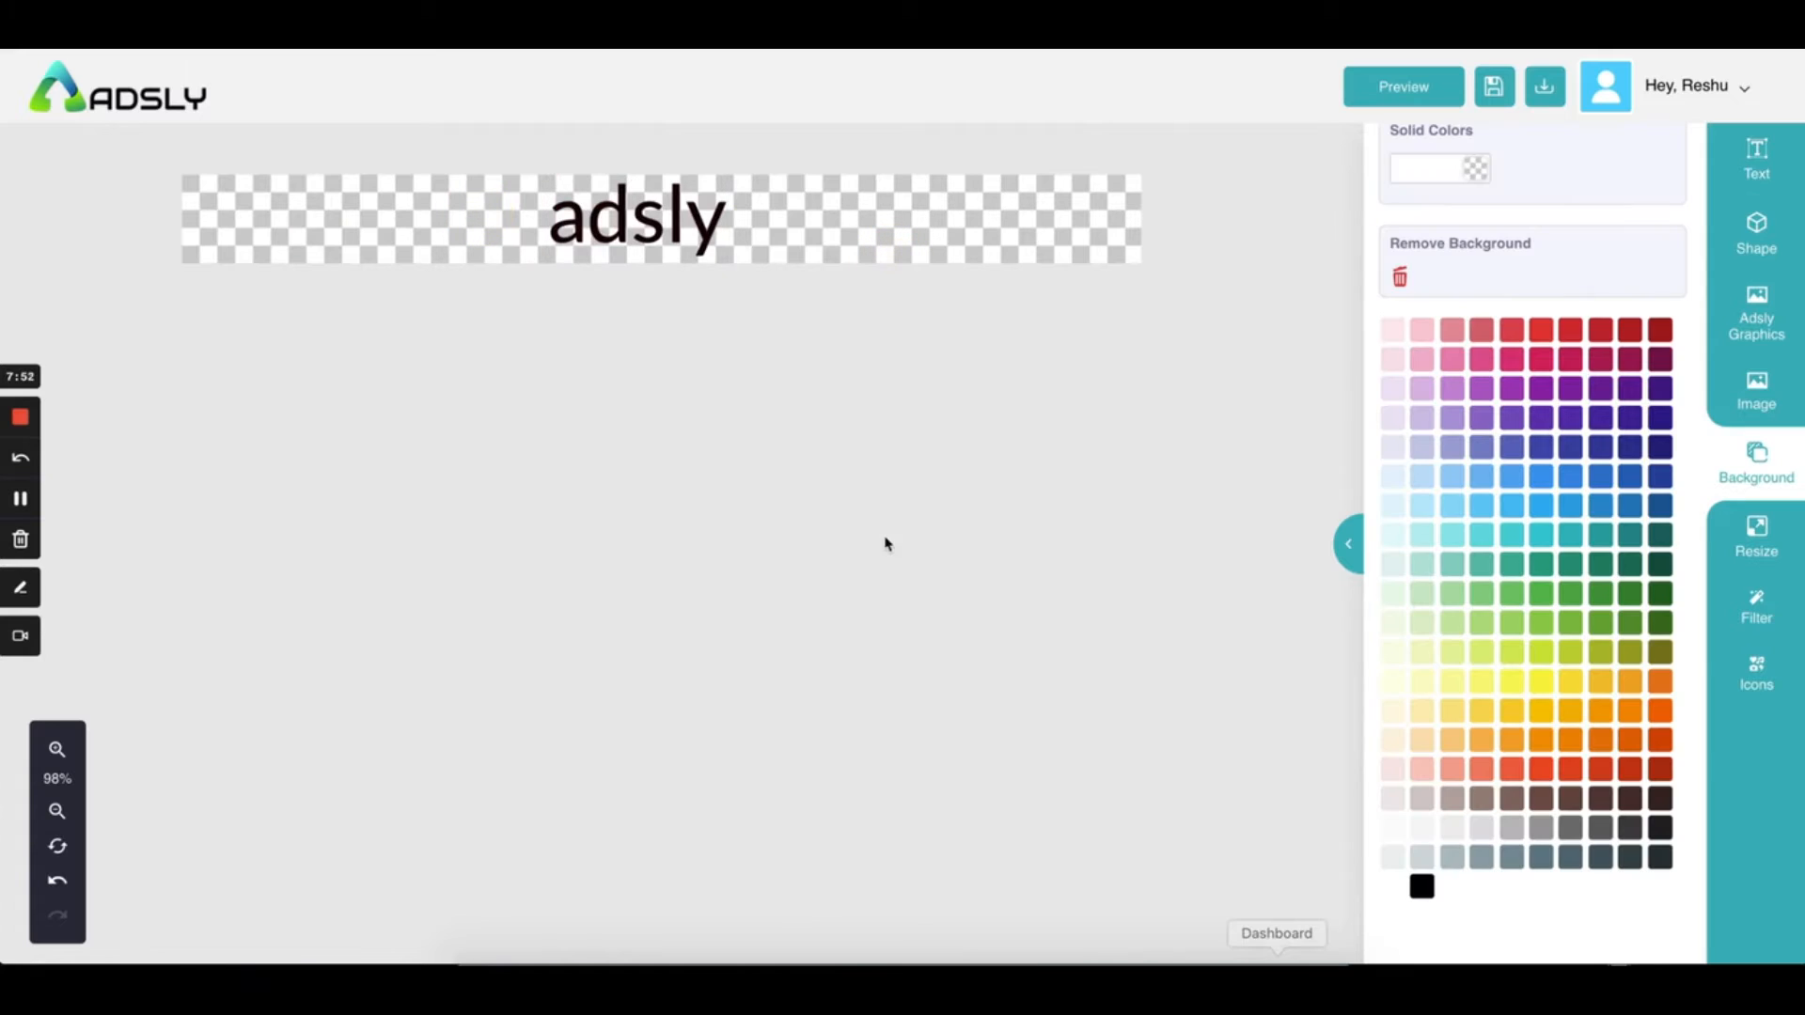
{"action": "left_click", "coordinate": [671, 224]}
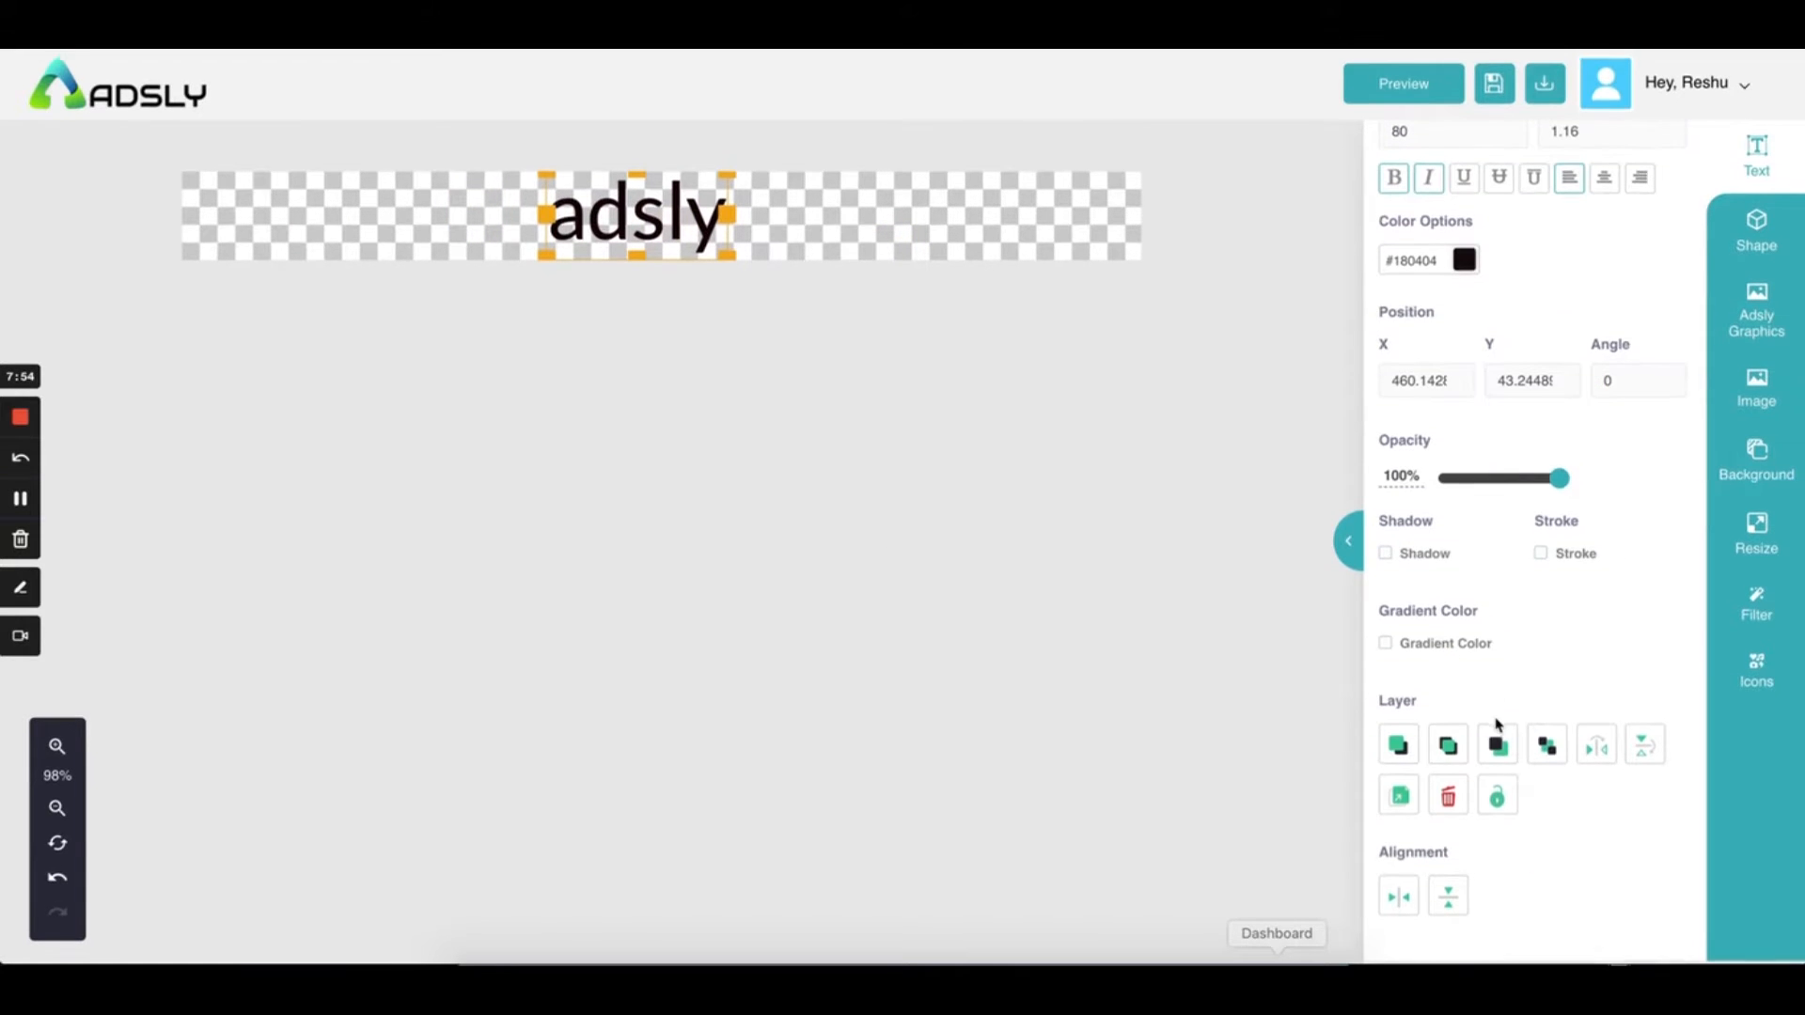
{"action": "left_click", "coordinate": [1399, 908]}
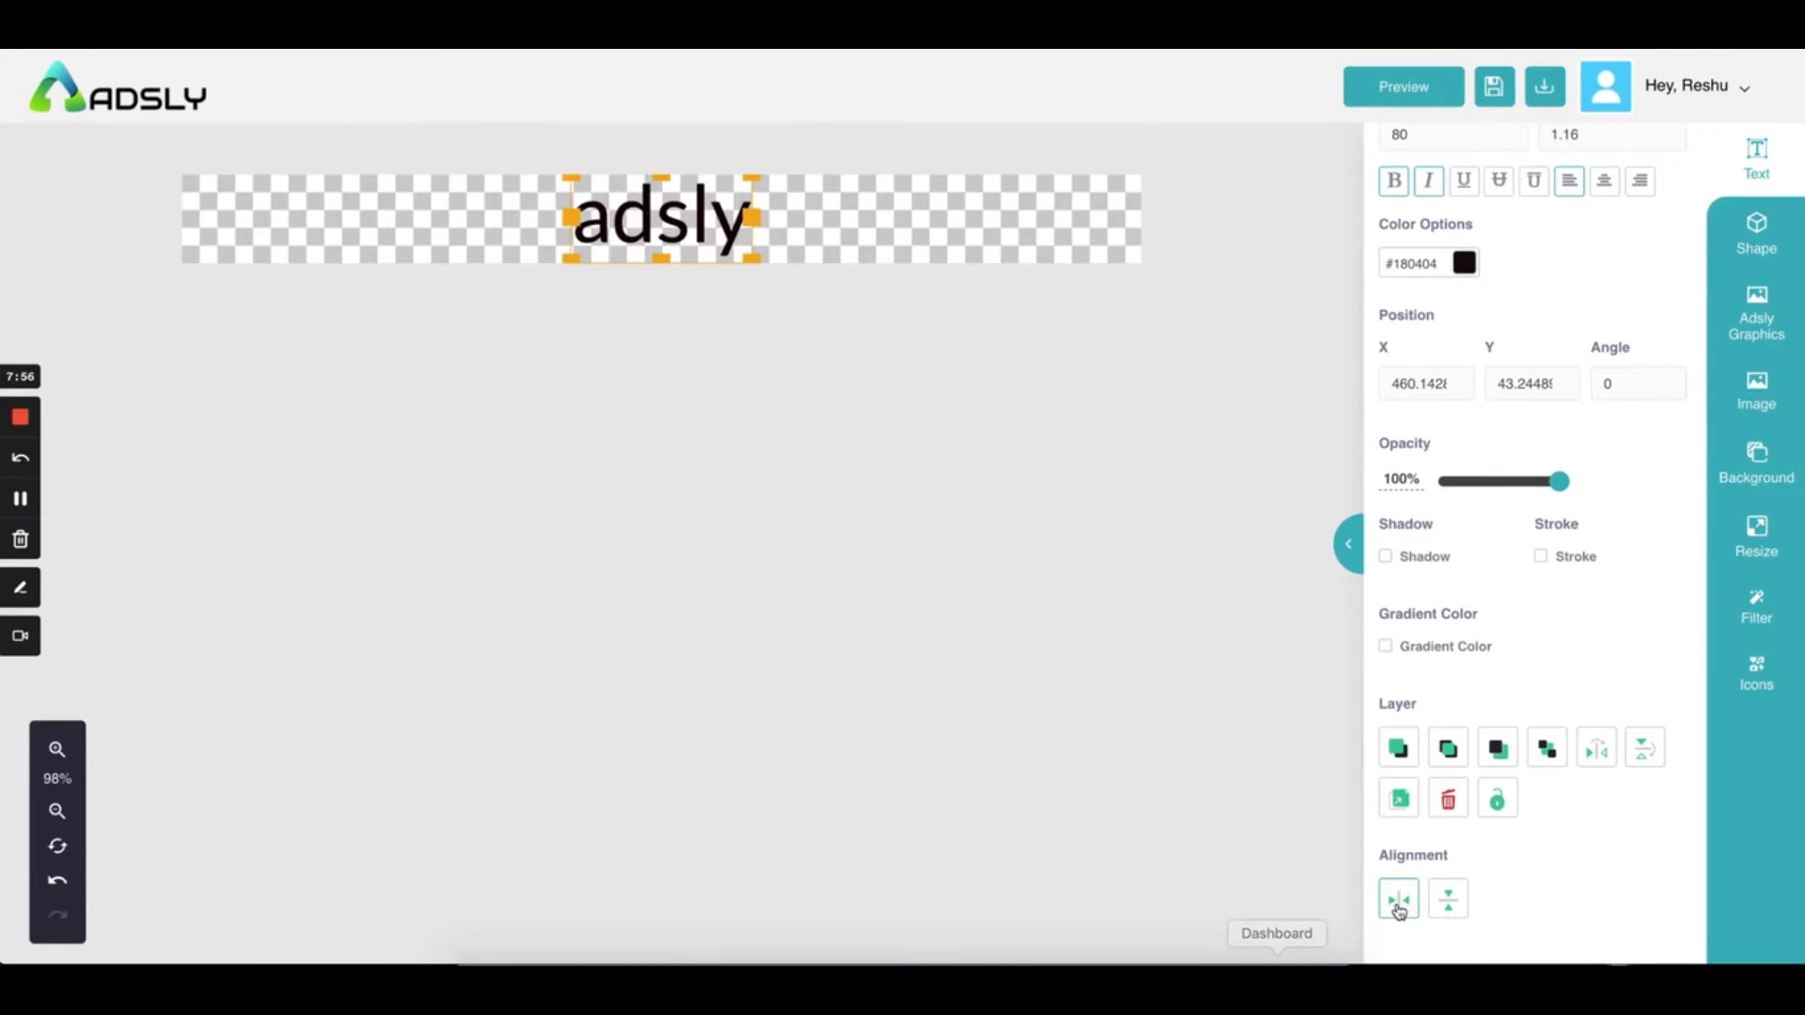
{"action": "left_click", "coordinate": [1451, 904]}
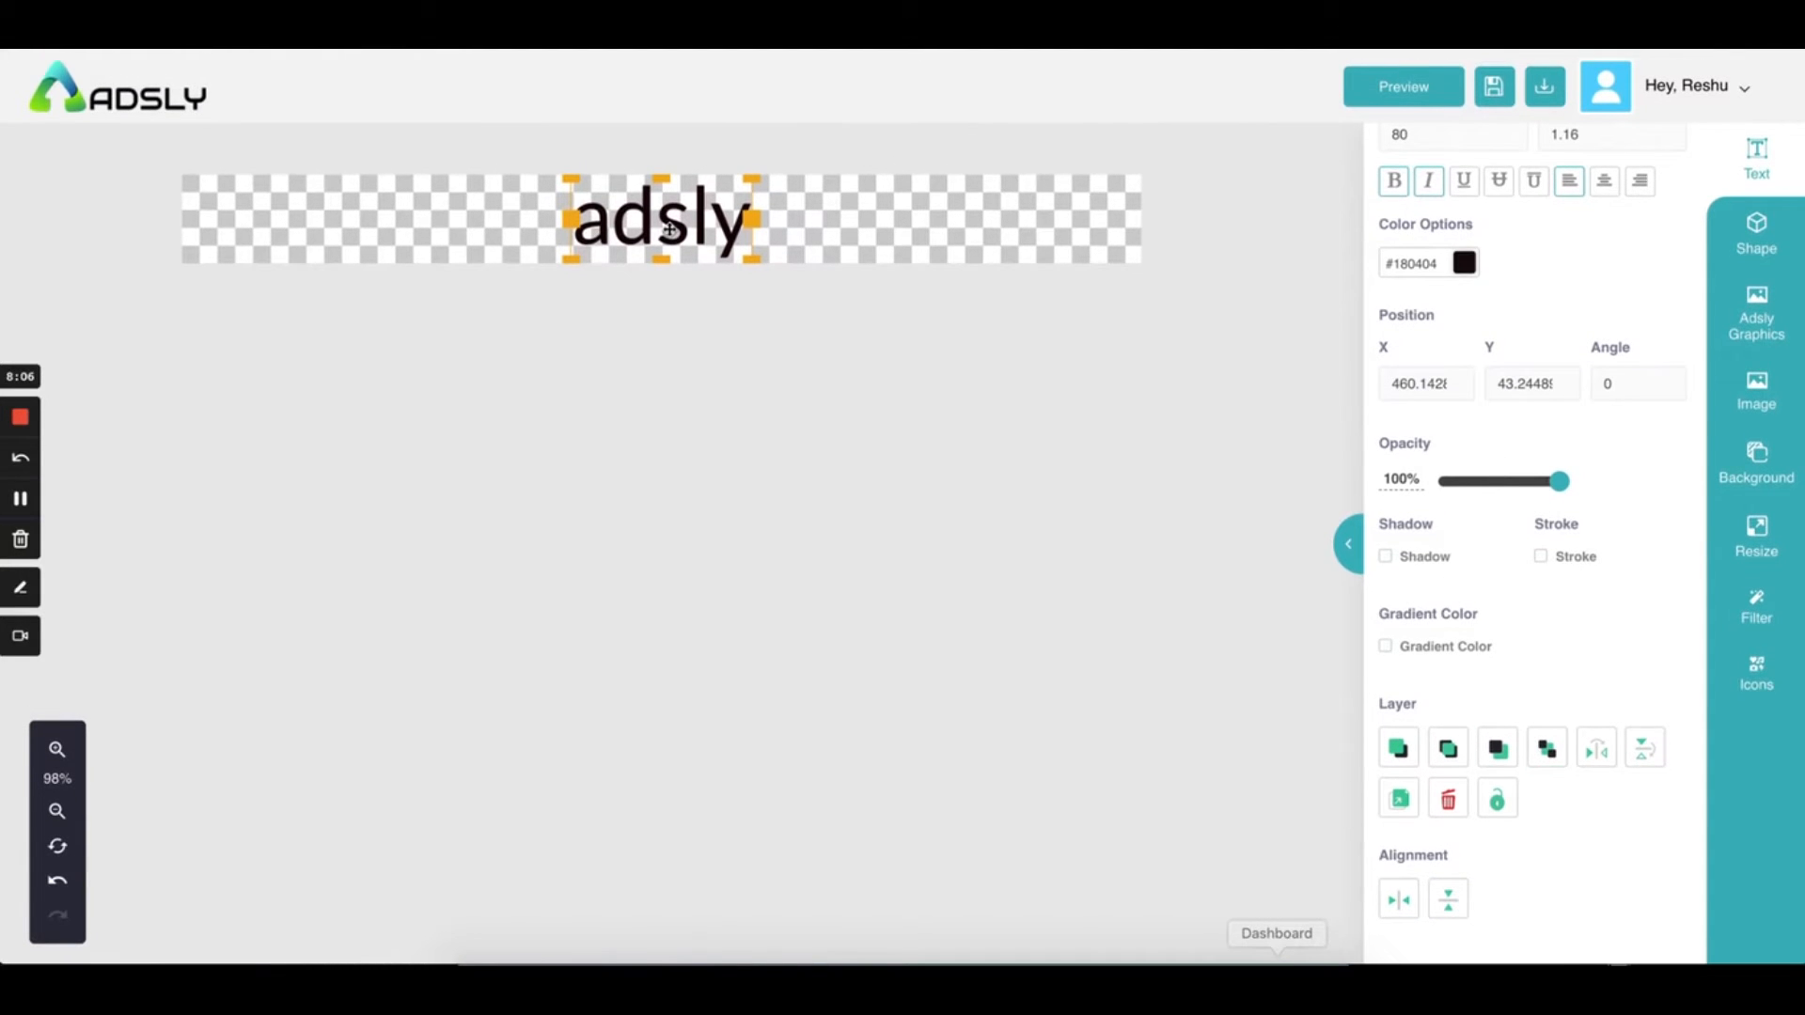
In the Shape library, expand Dividers, Abstract, Badges, Ecommerce, Arrow and finally Banners
{"action": "left_click", "coordinate": [1763, 246]}
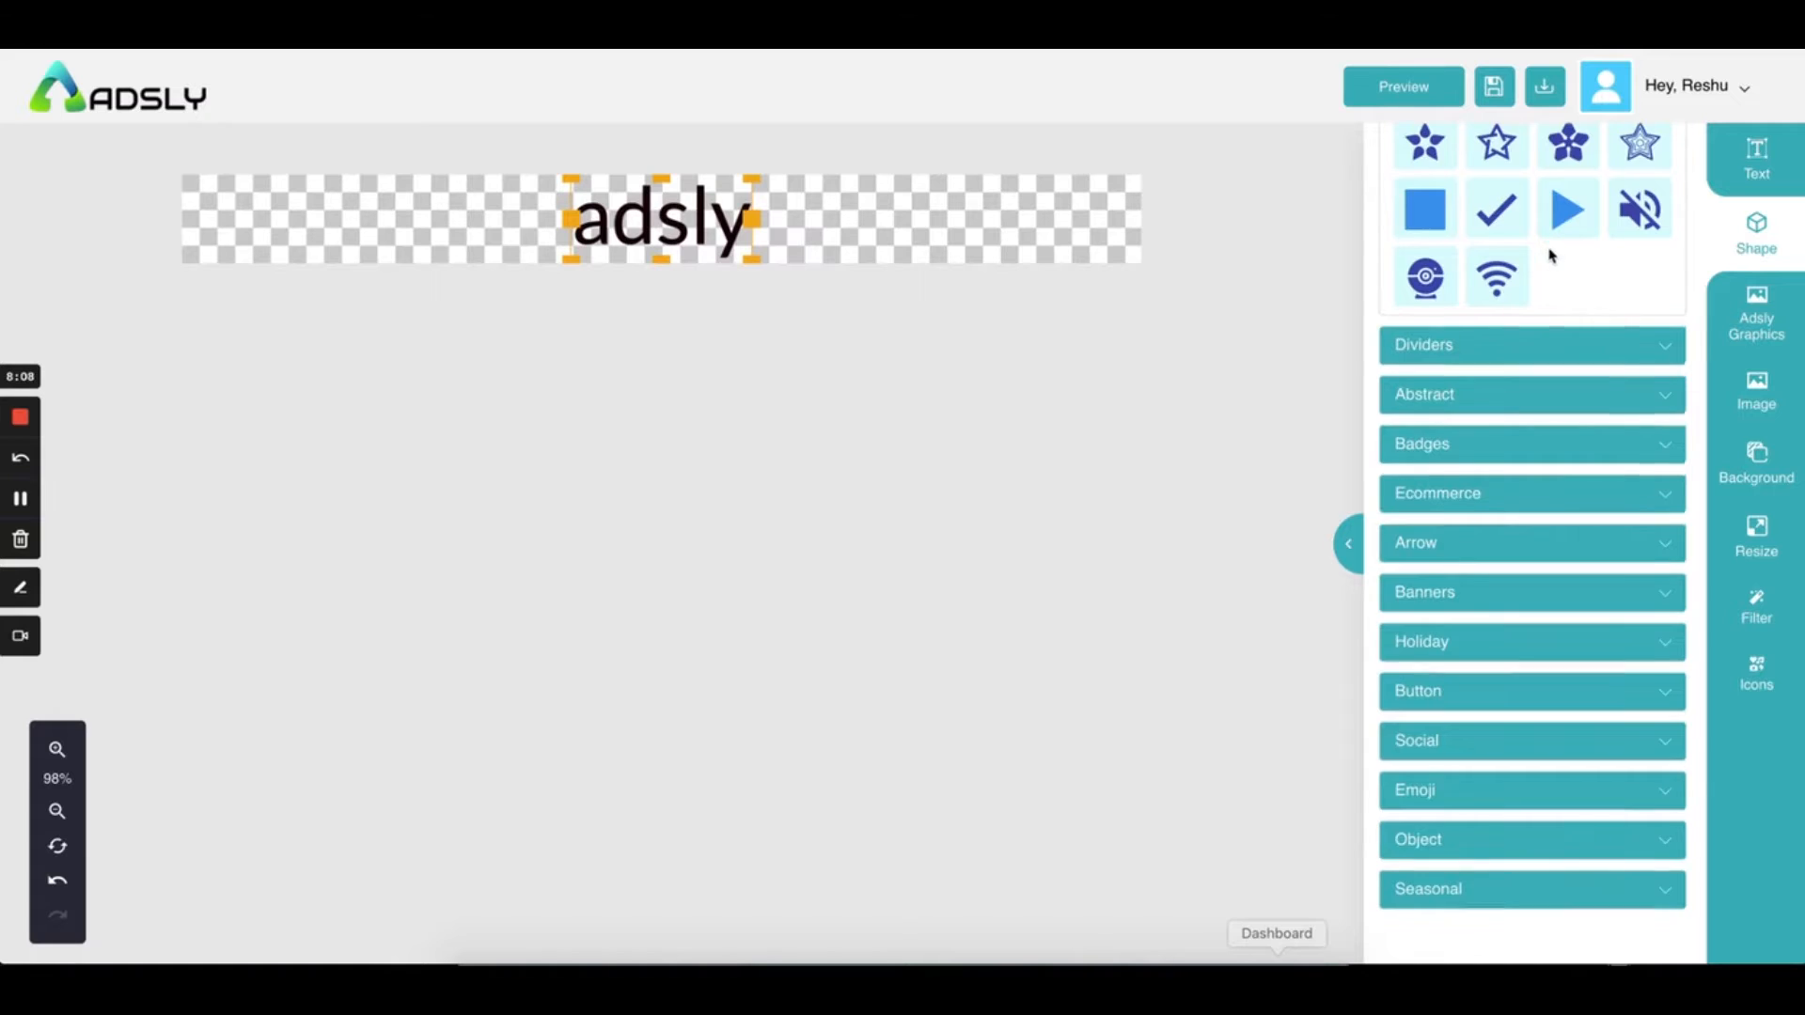
{"action": "scroll", "coordinate": [1495, 385], "scroll_direction": "down", "scroll_amount": 10}
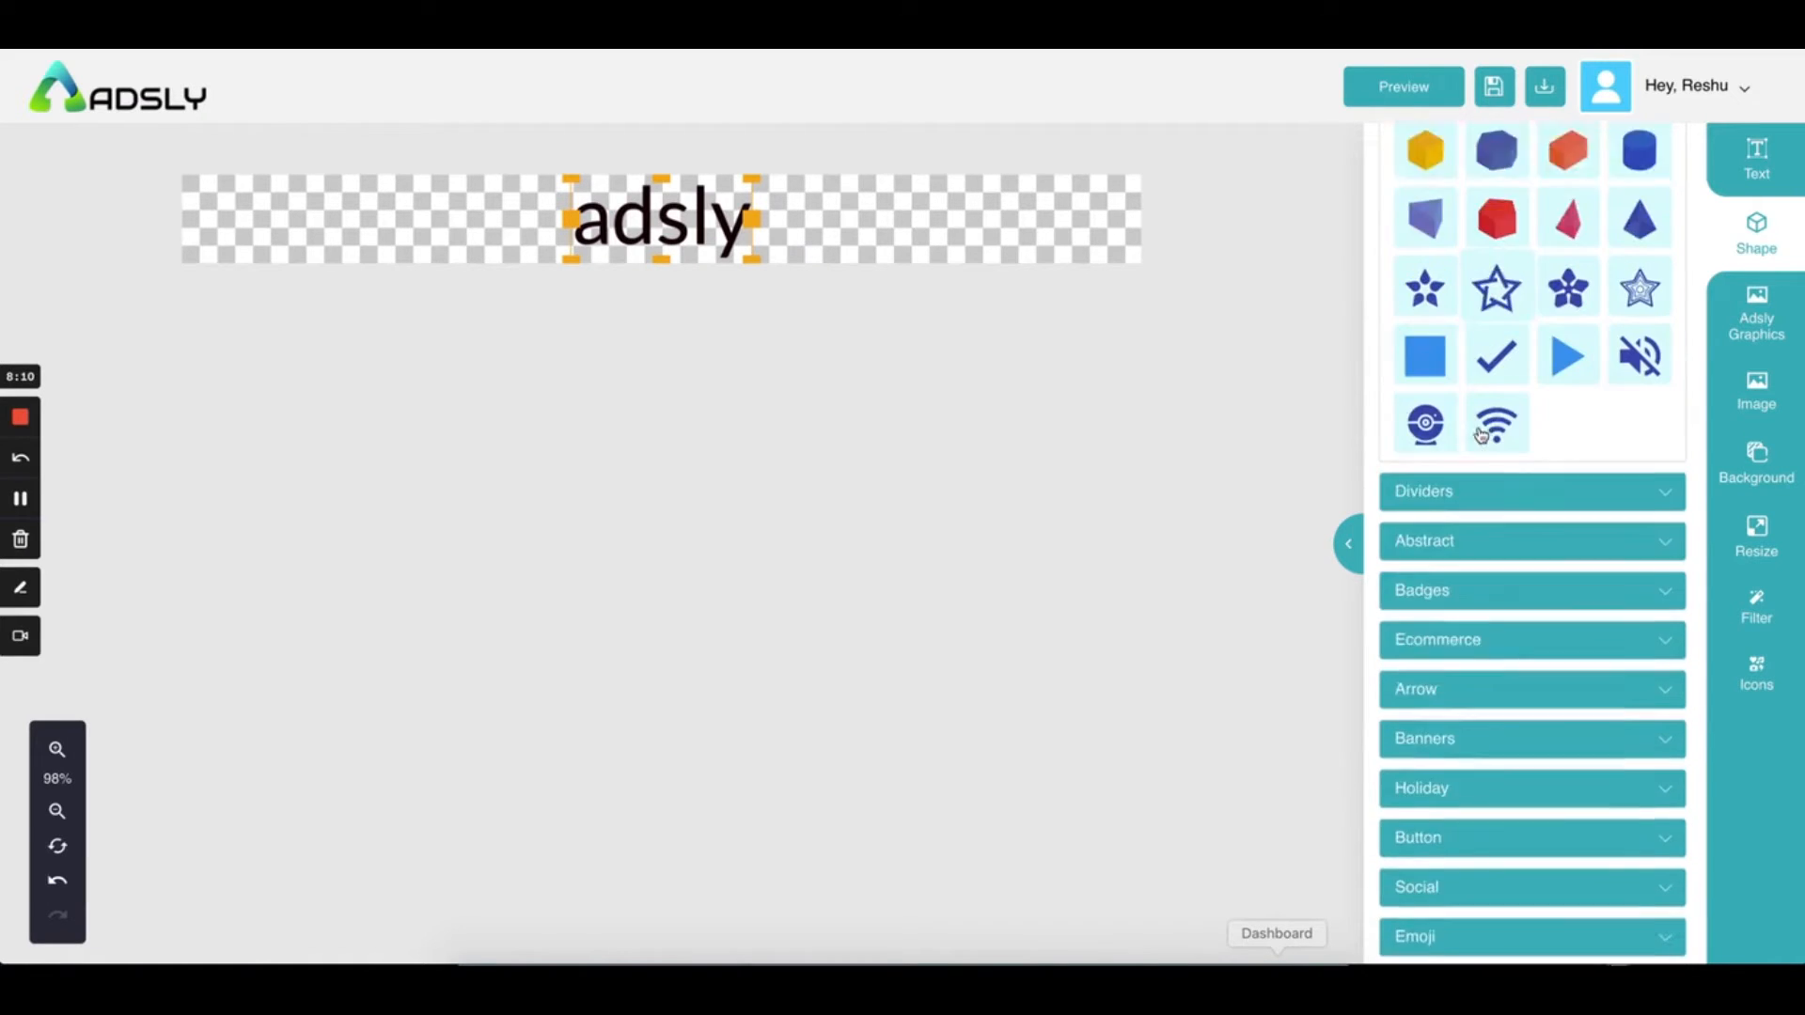
{"action": "left_click", "coordinate": [1485, 391]}
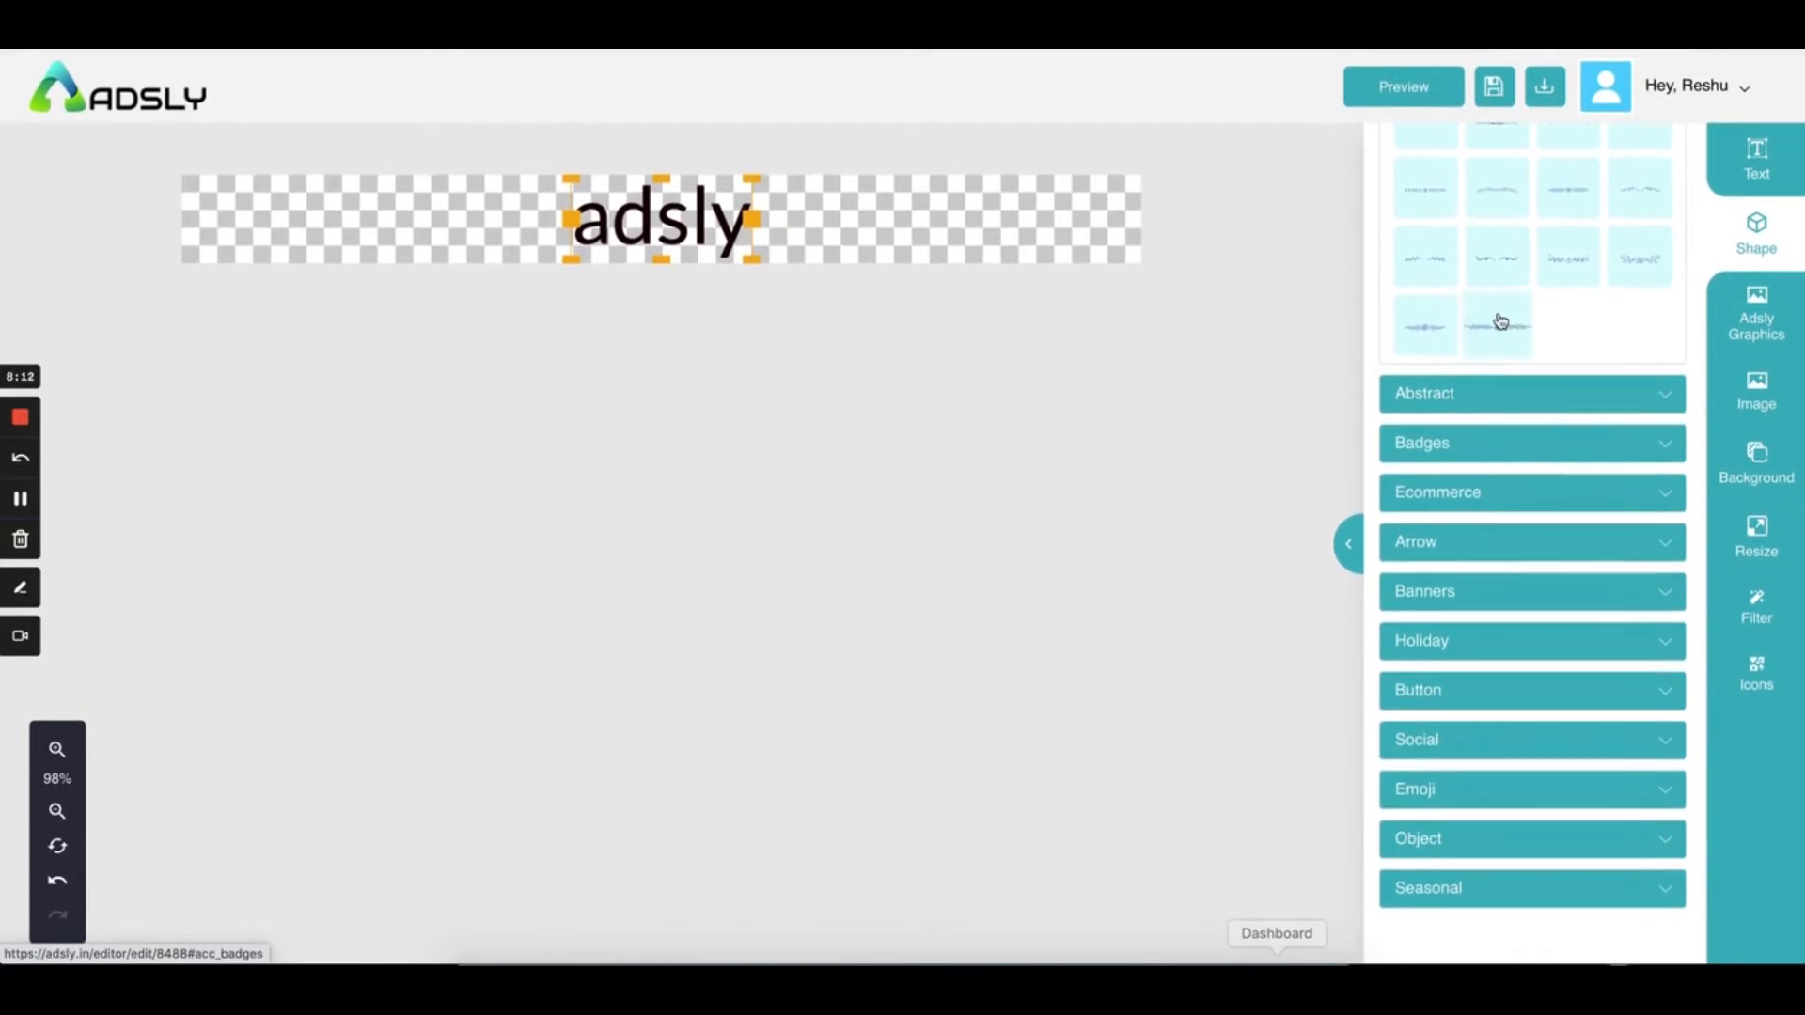
{"action": "left_click", "coordinate": [1492, 392]}
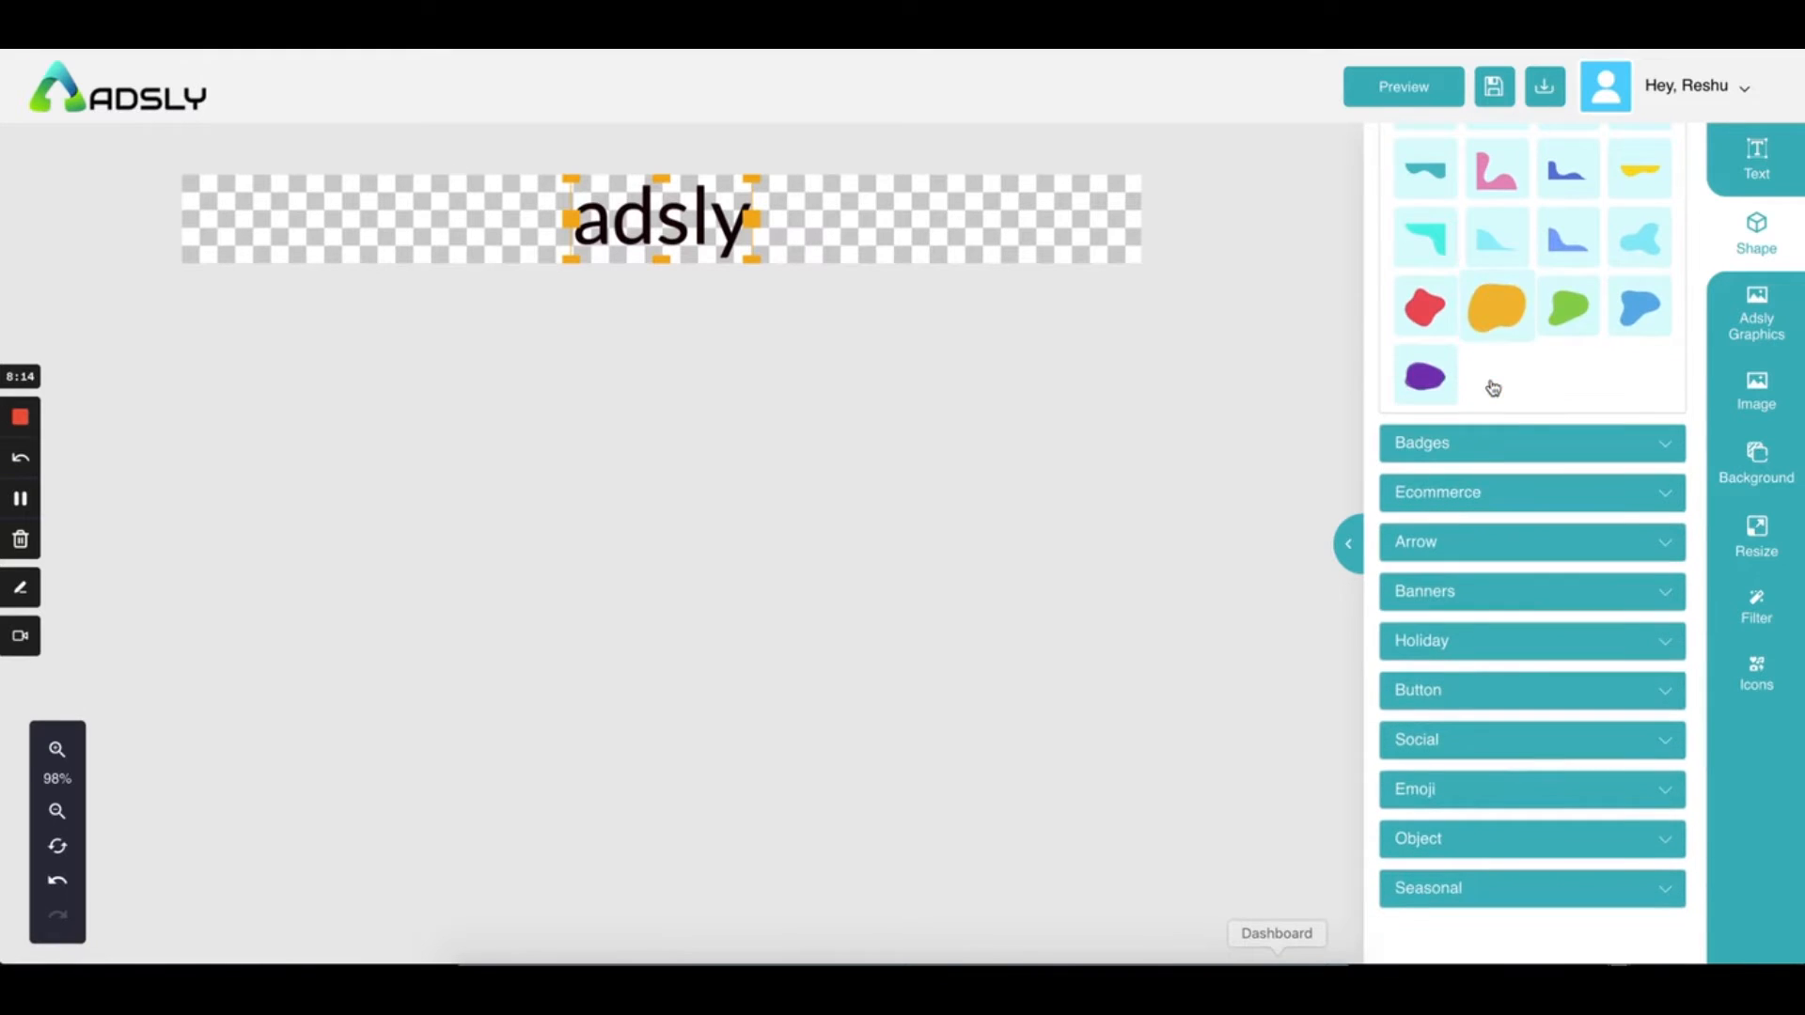
{"action": "left_click", "coordinate": [1488, 450]}
{"action": "scroll", "coordinate": [1486, 526], "scroll_direction": "down", "scroll_amount": 5}
{"action": "left_click", "coordinate": [1484, 522]}
{"action": "scroll", "coordinate": [1484, 539], "scroll_direction": "down", "scroll_amount": 1}
{"action": "left_click", "coordinate": [1483, 536]}
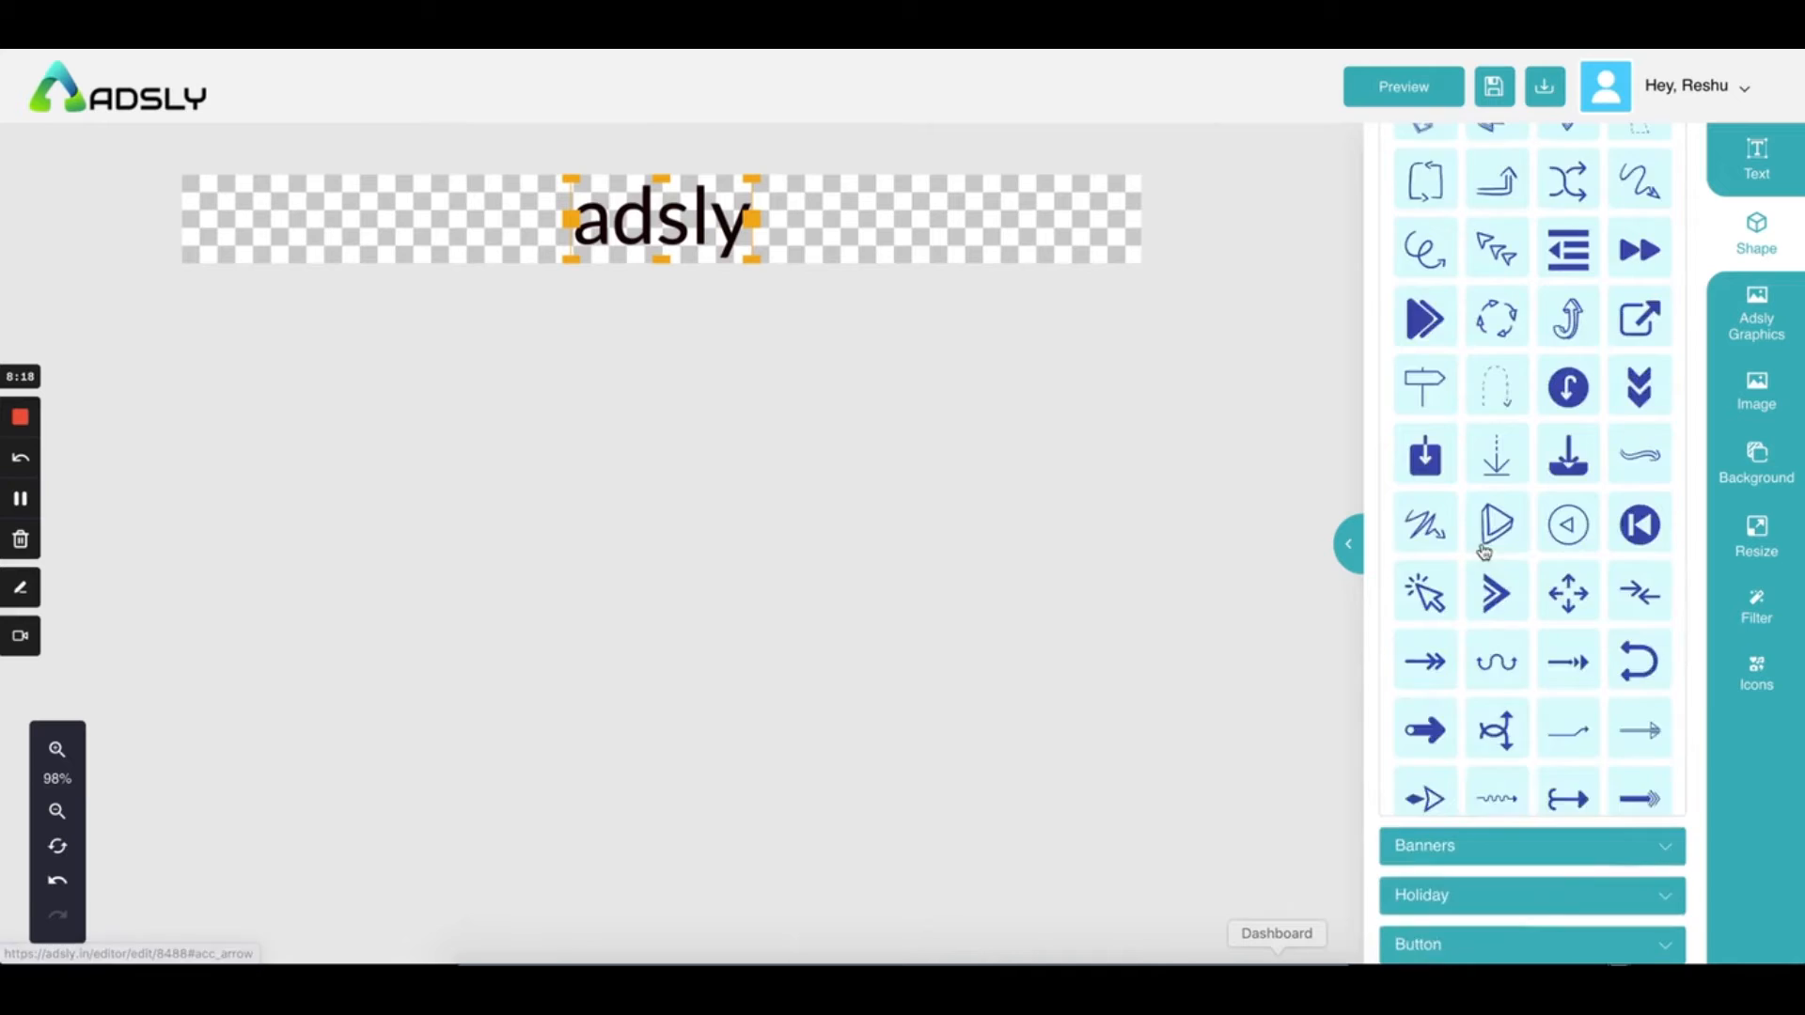
{"action": "scroll", "coordinate": [1484, 551], "scroll_direction": "up", "scroll_amount": 5}
{"action": "scroll", "coordinate": [1483, 551], "scroll_direction": "down", "scroll_amount": 5}
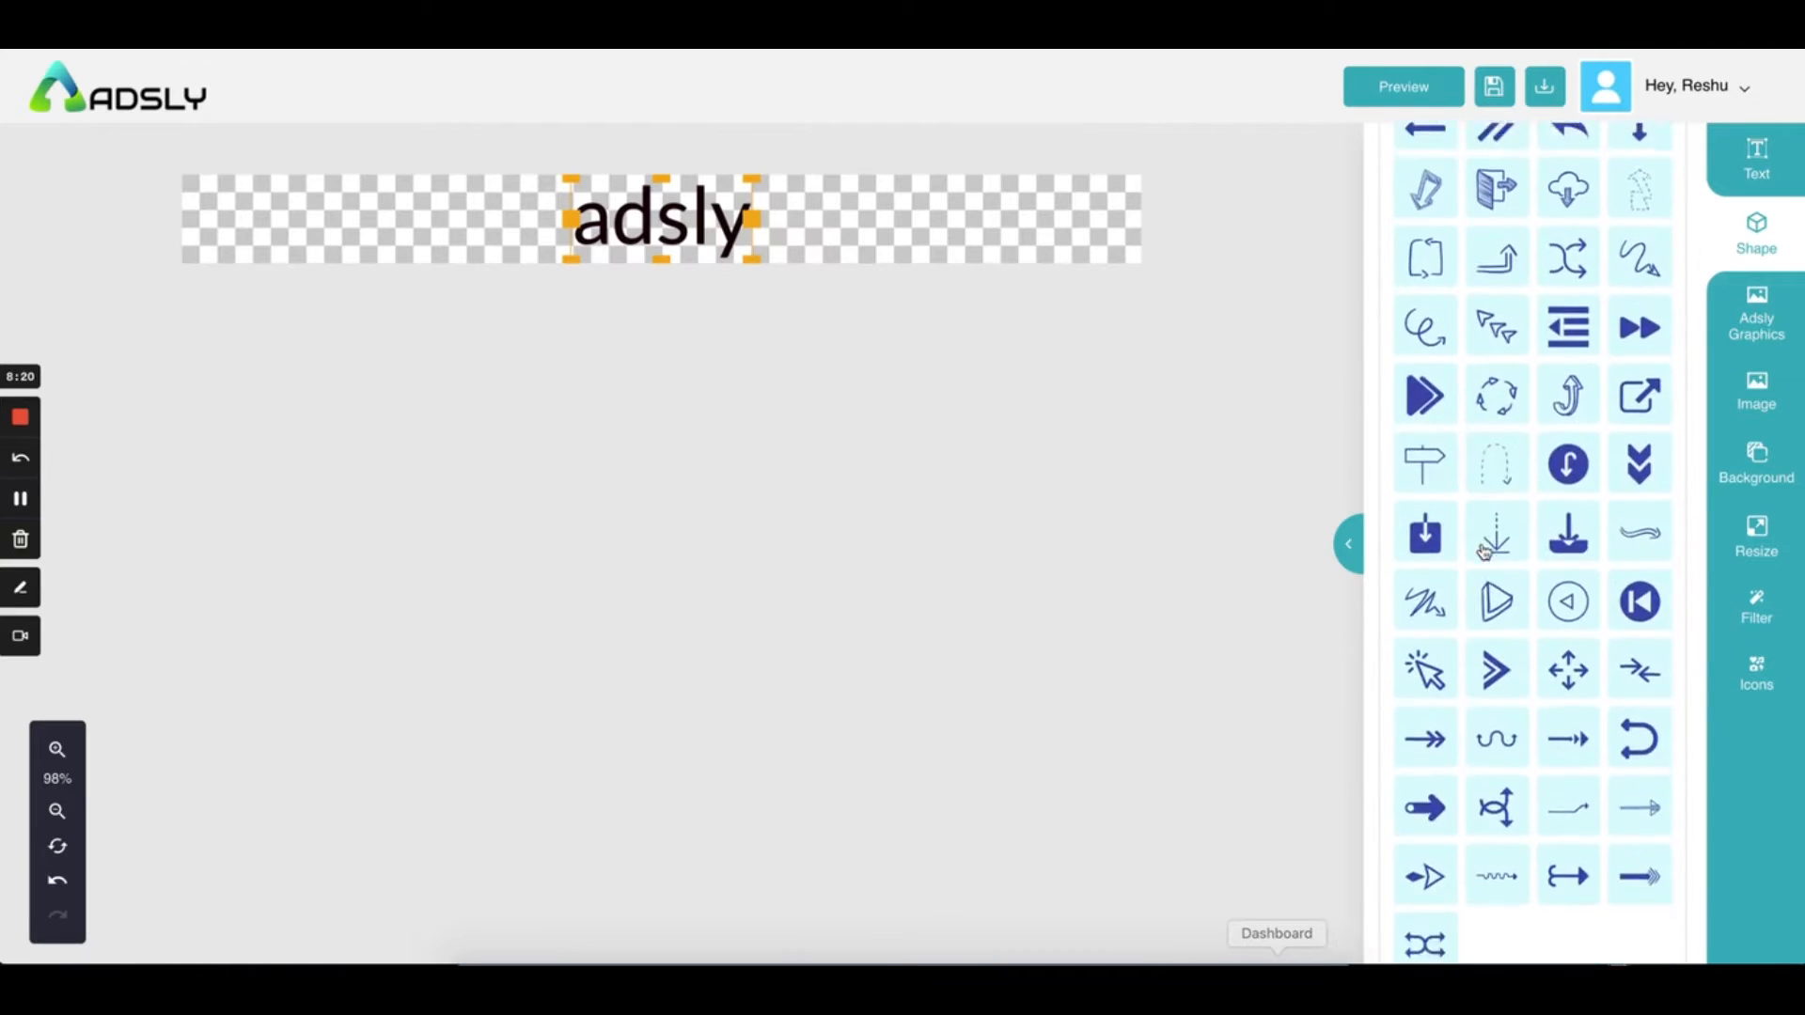
{"action": "left_click", "coordinate": [1548, 592]}
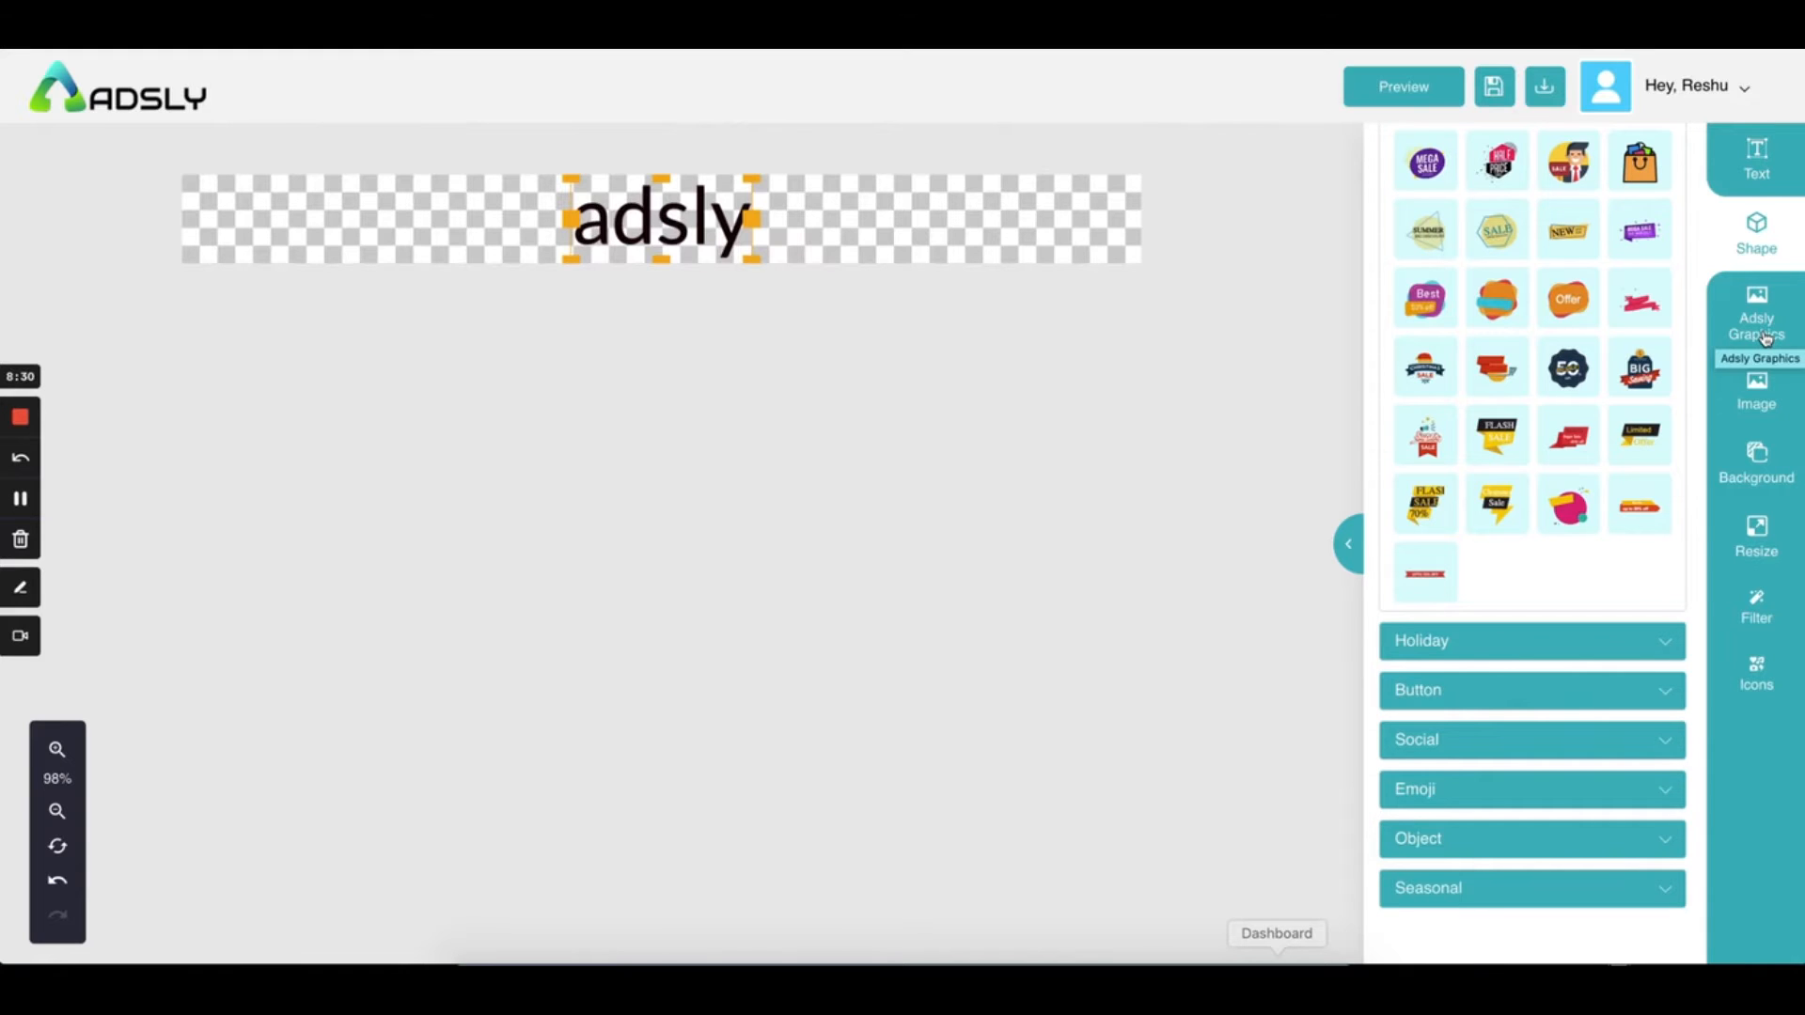
Browse the Buy, Buy Now Button, Christmas and Growth graphics, then bring up the Image panel
{"action": "left_click", "coordinate": [1766, 339]}
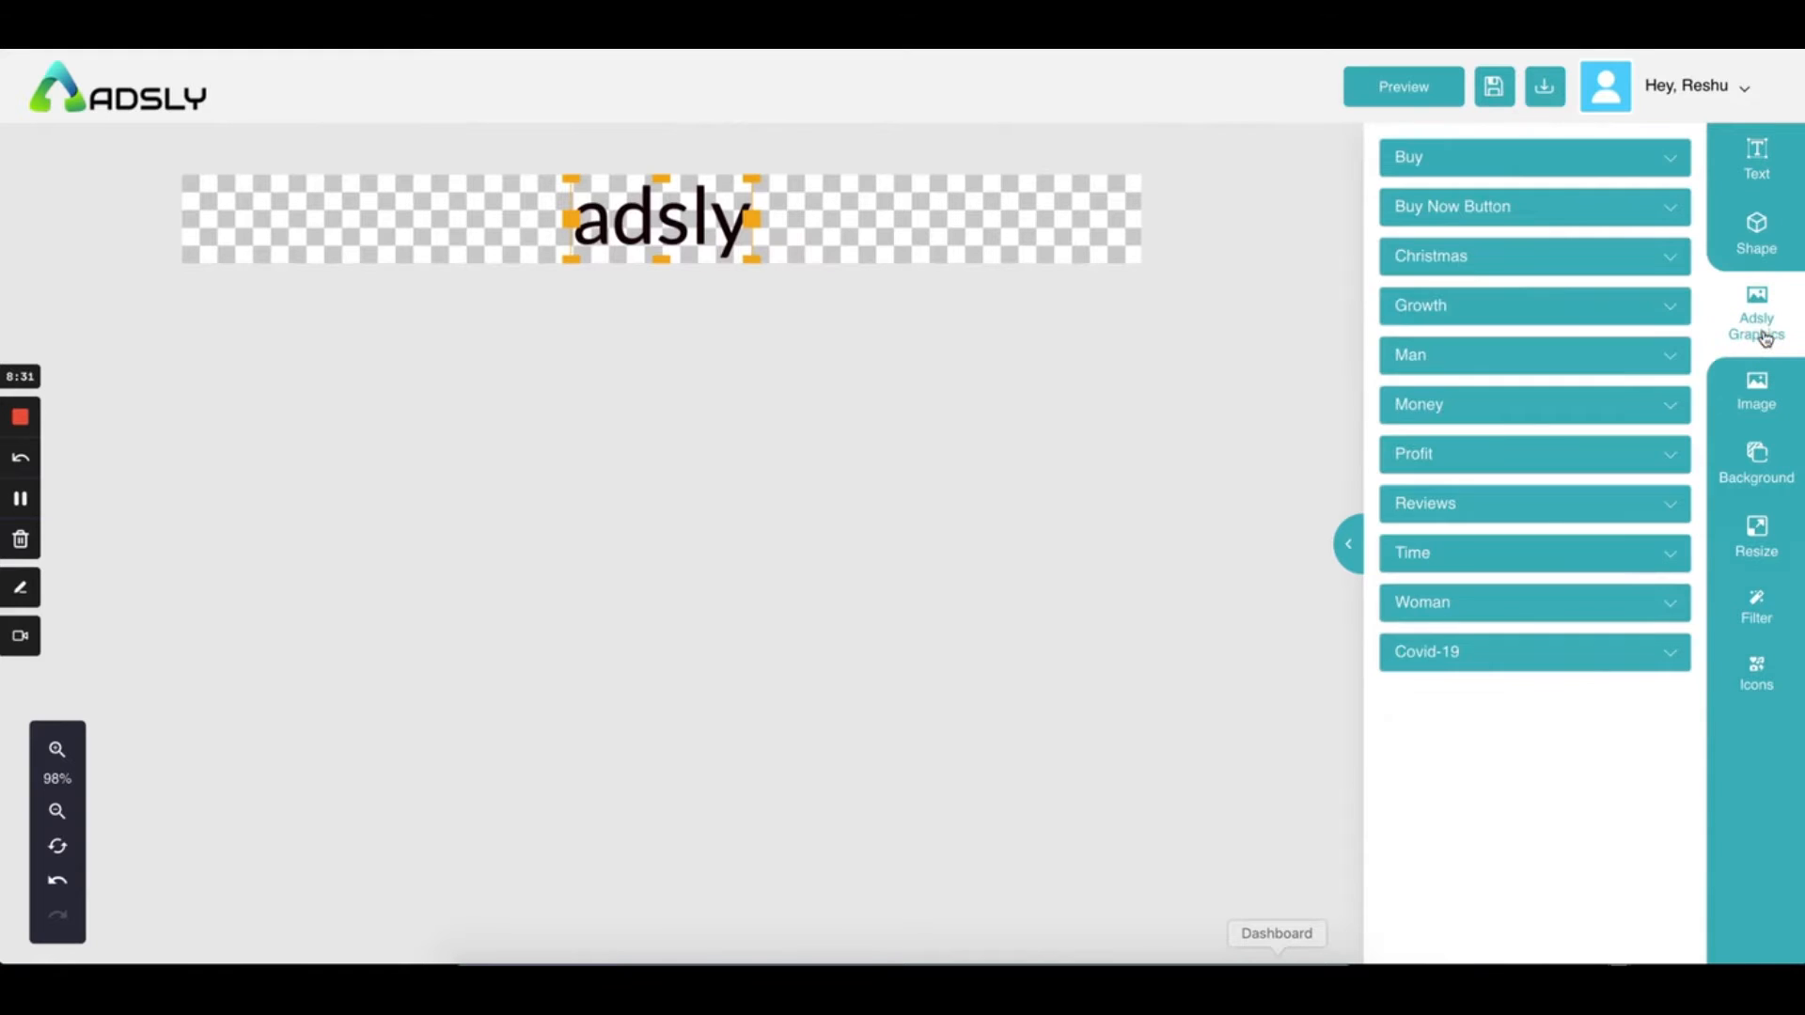
{"action": "left_click", "coordinate": [1499, 155]}
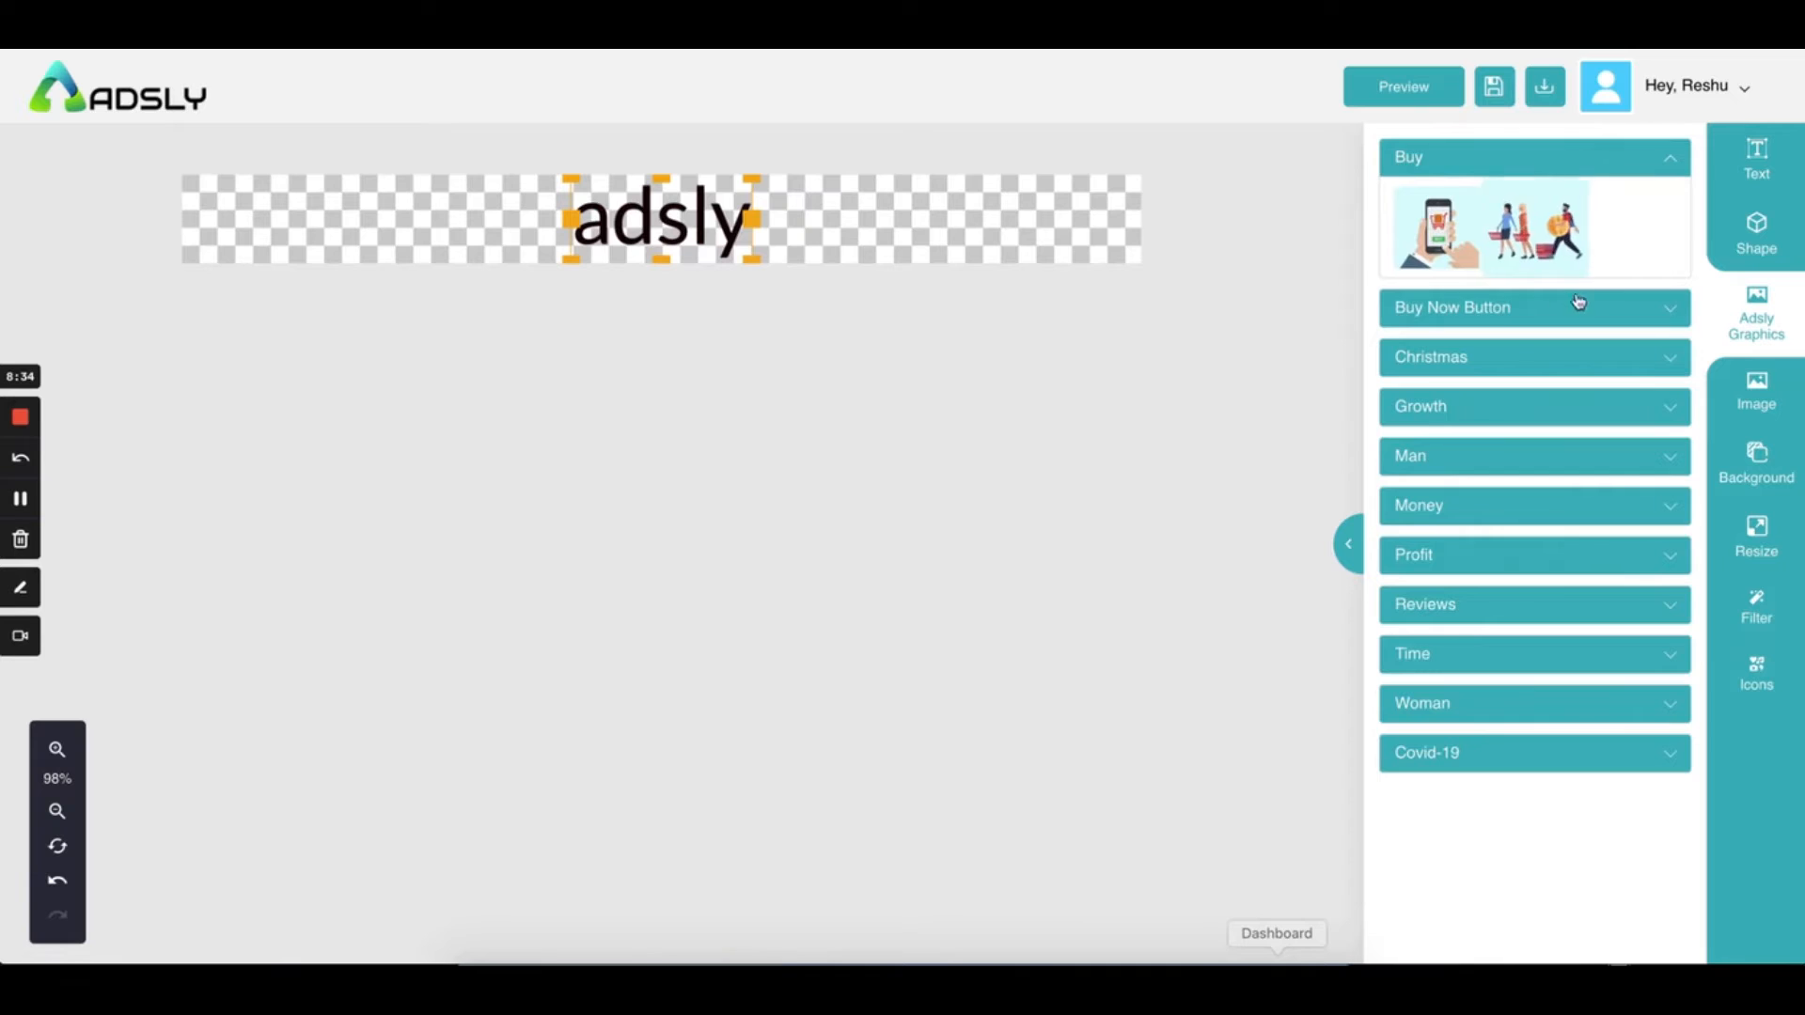
{"action": "left_click", "coordinate": [1489, 317]}
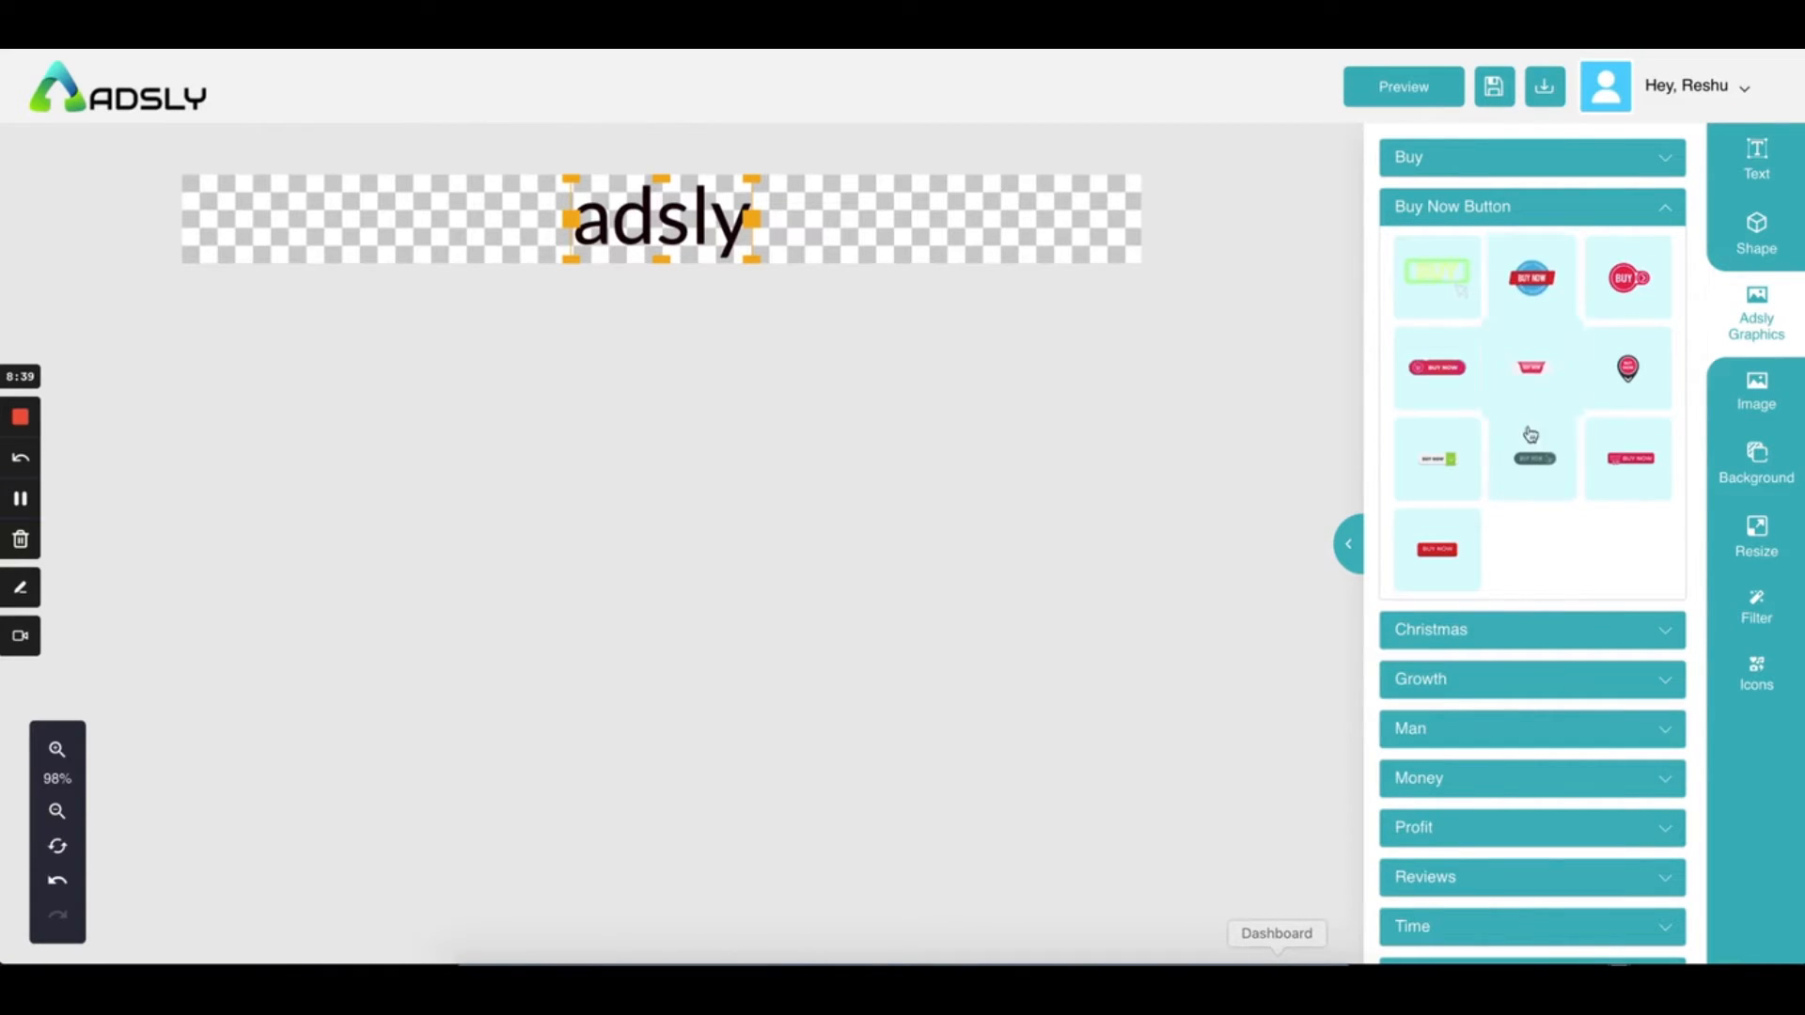
{"action": "left_click", "coordinate": [1489, 630]}
{"action": "scroll", "coordinate": [1488, 642], "scroll_direction": "down", "scroll_amount": 10}
{"action": "left_click", "coordinate": [1491, 532]}
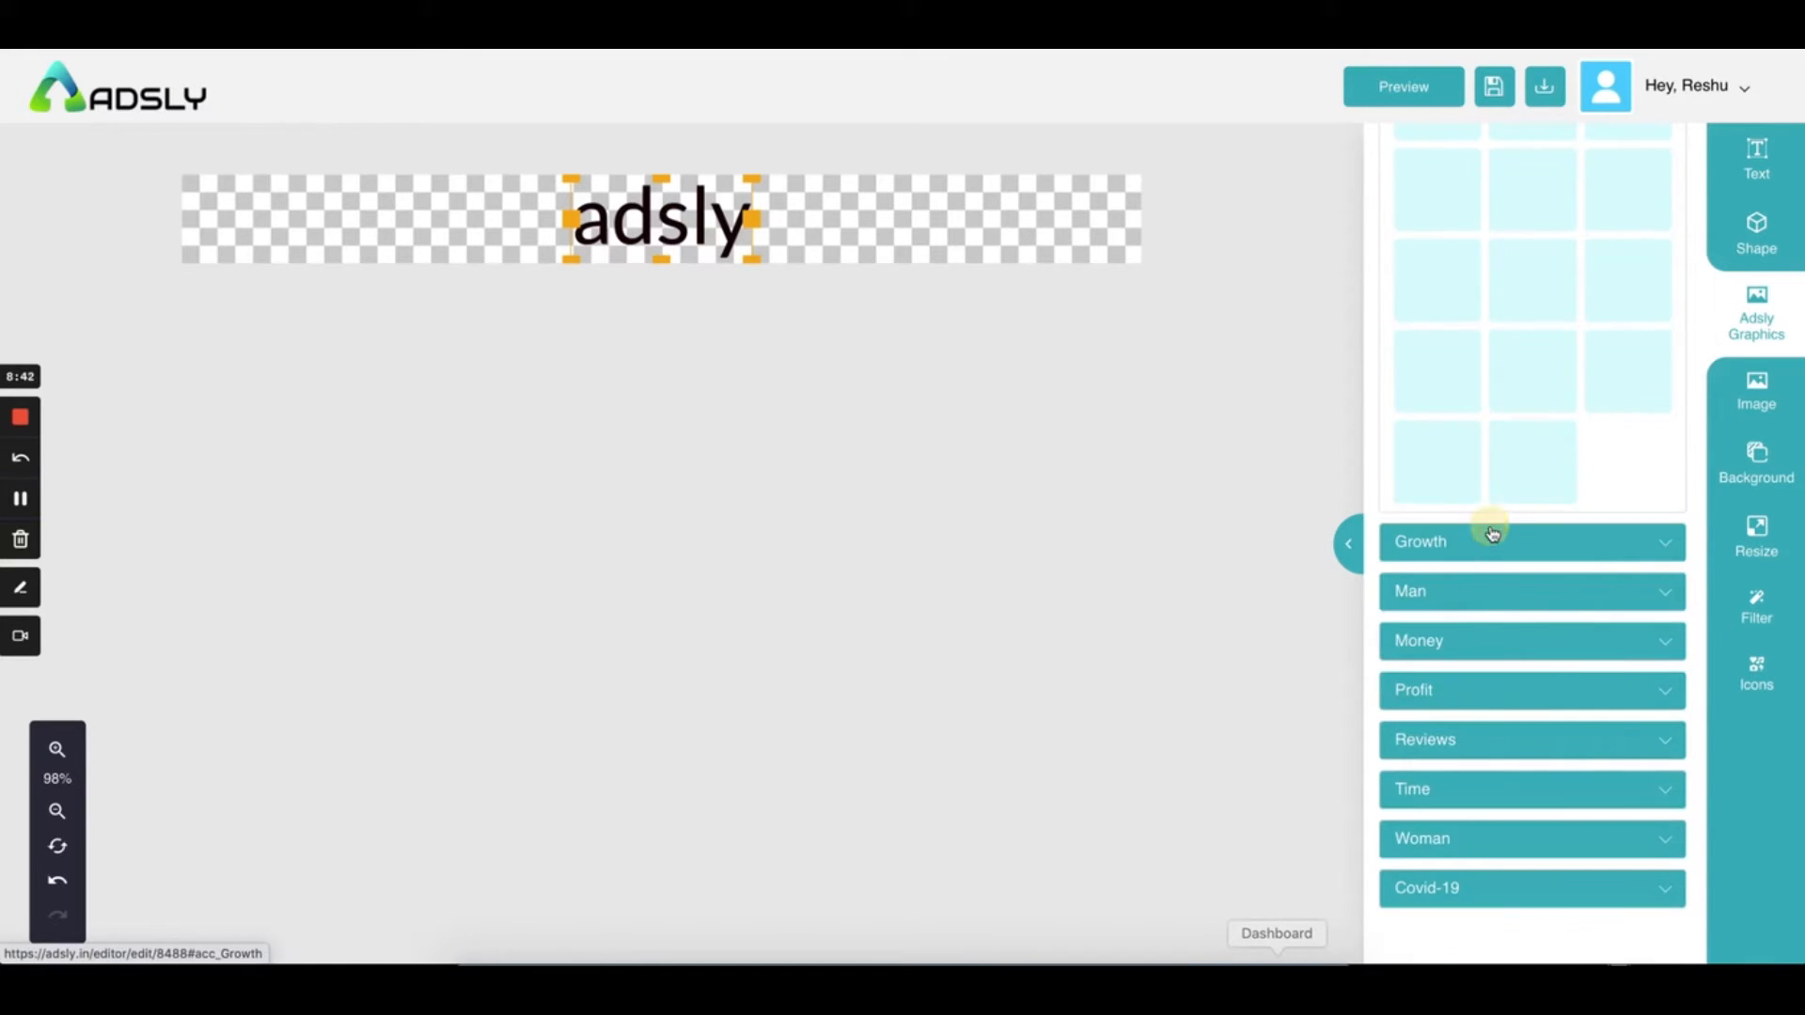
{"action": "left_click", "coordinate": [1754, 398]}
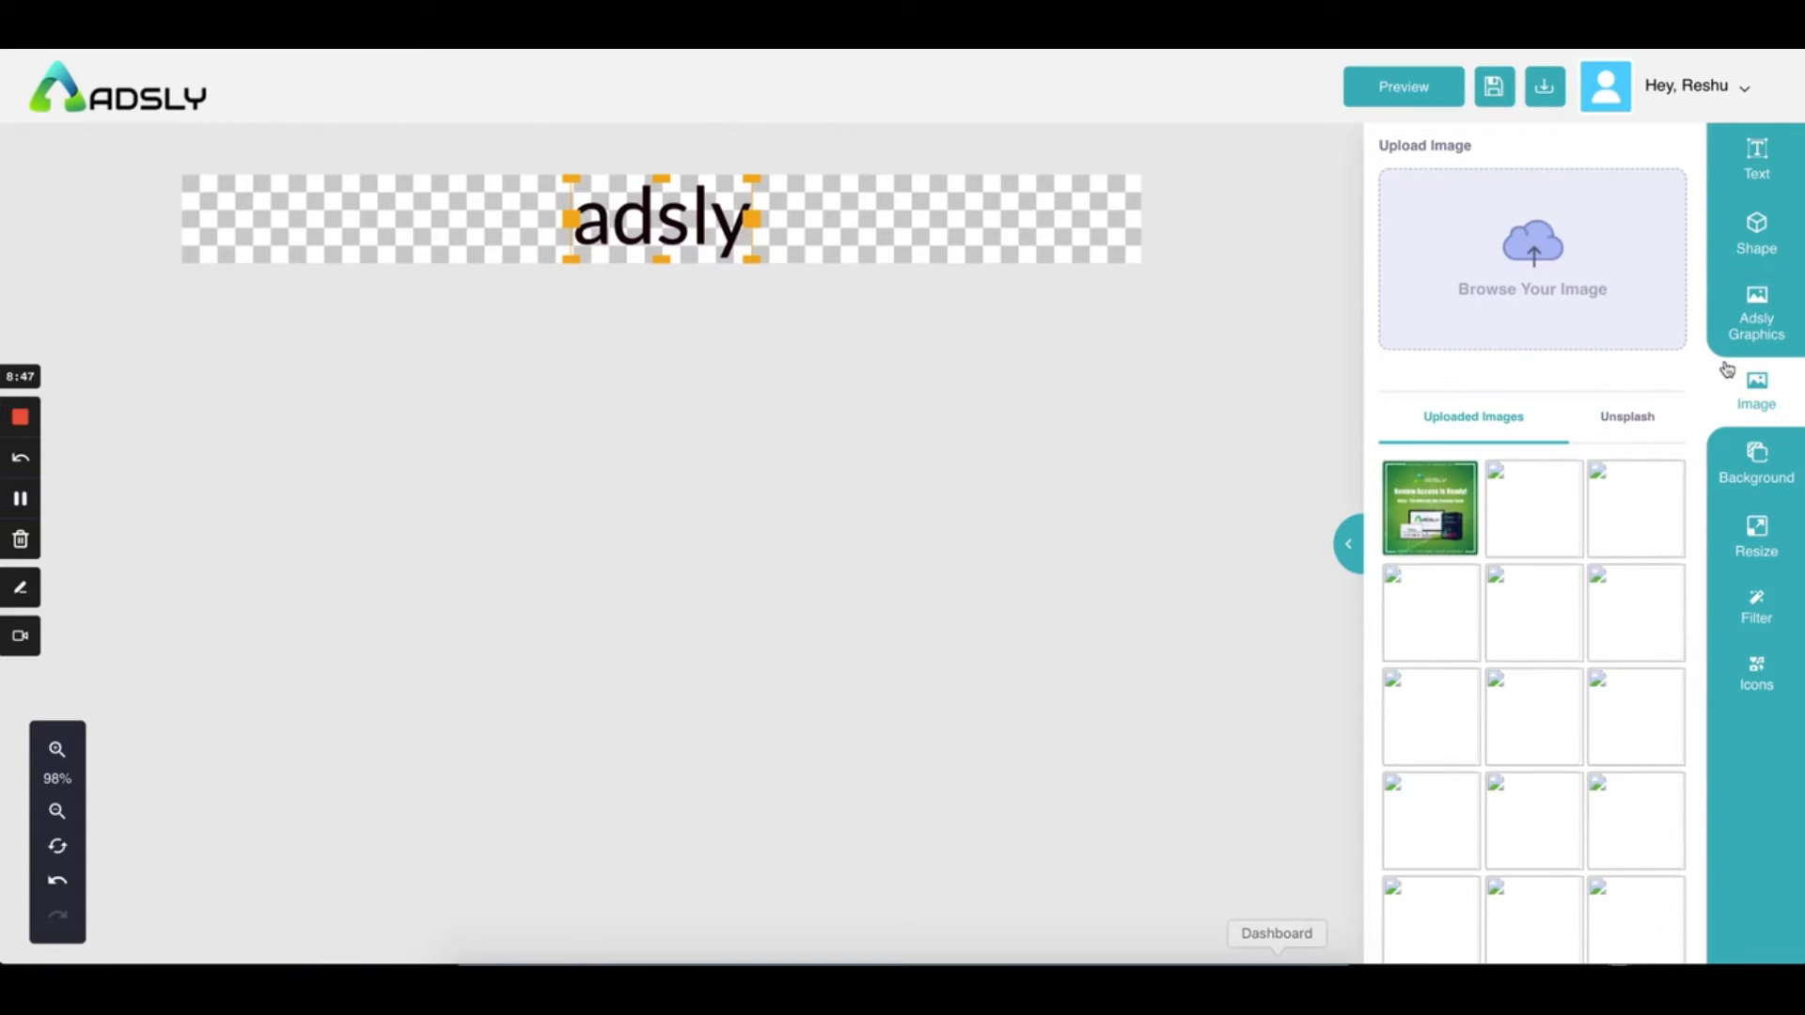
Upload entrepreneur.png and add the shop illustration to the ad
{"action": "left_click", "coordinate": [1584, 294]}
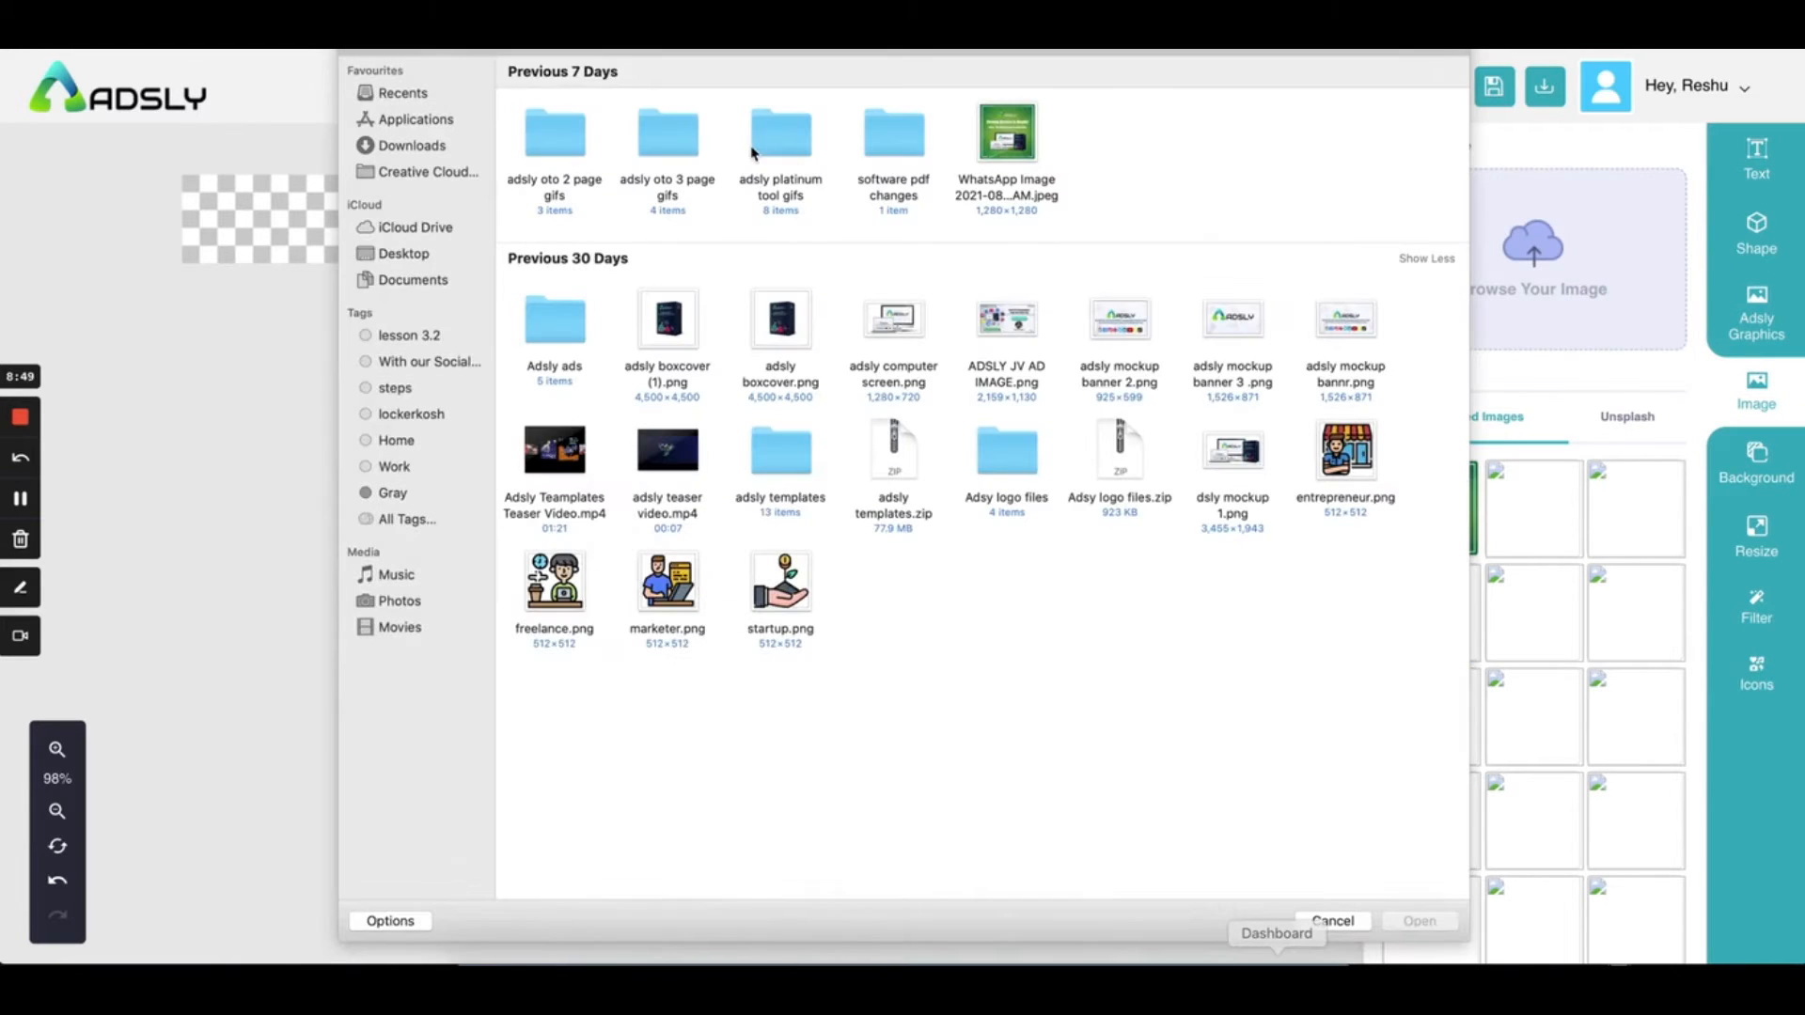
{"action": "left_click", "coordinate": [1022, 145]}
{"action": "left_click", "coordinate": [1340, 460]}
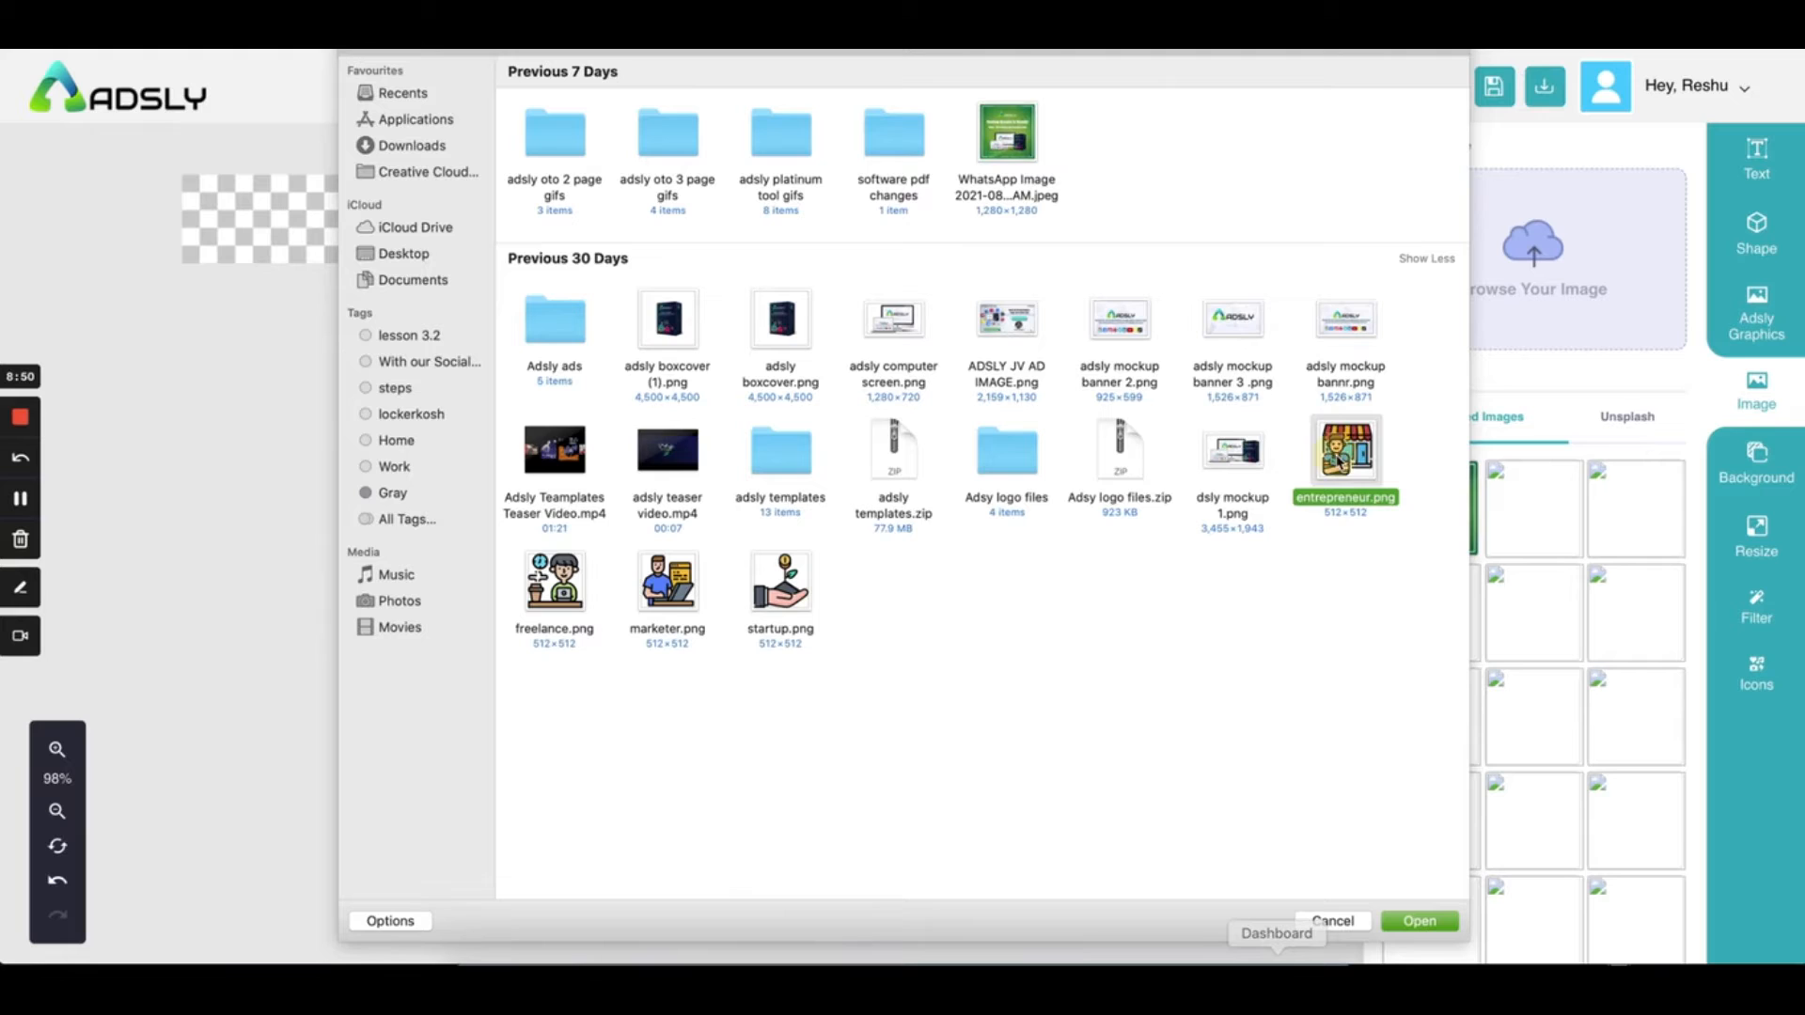
{"action": "left_click", "coordinate": [1427, 925]}
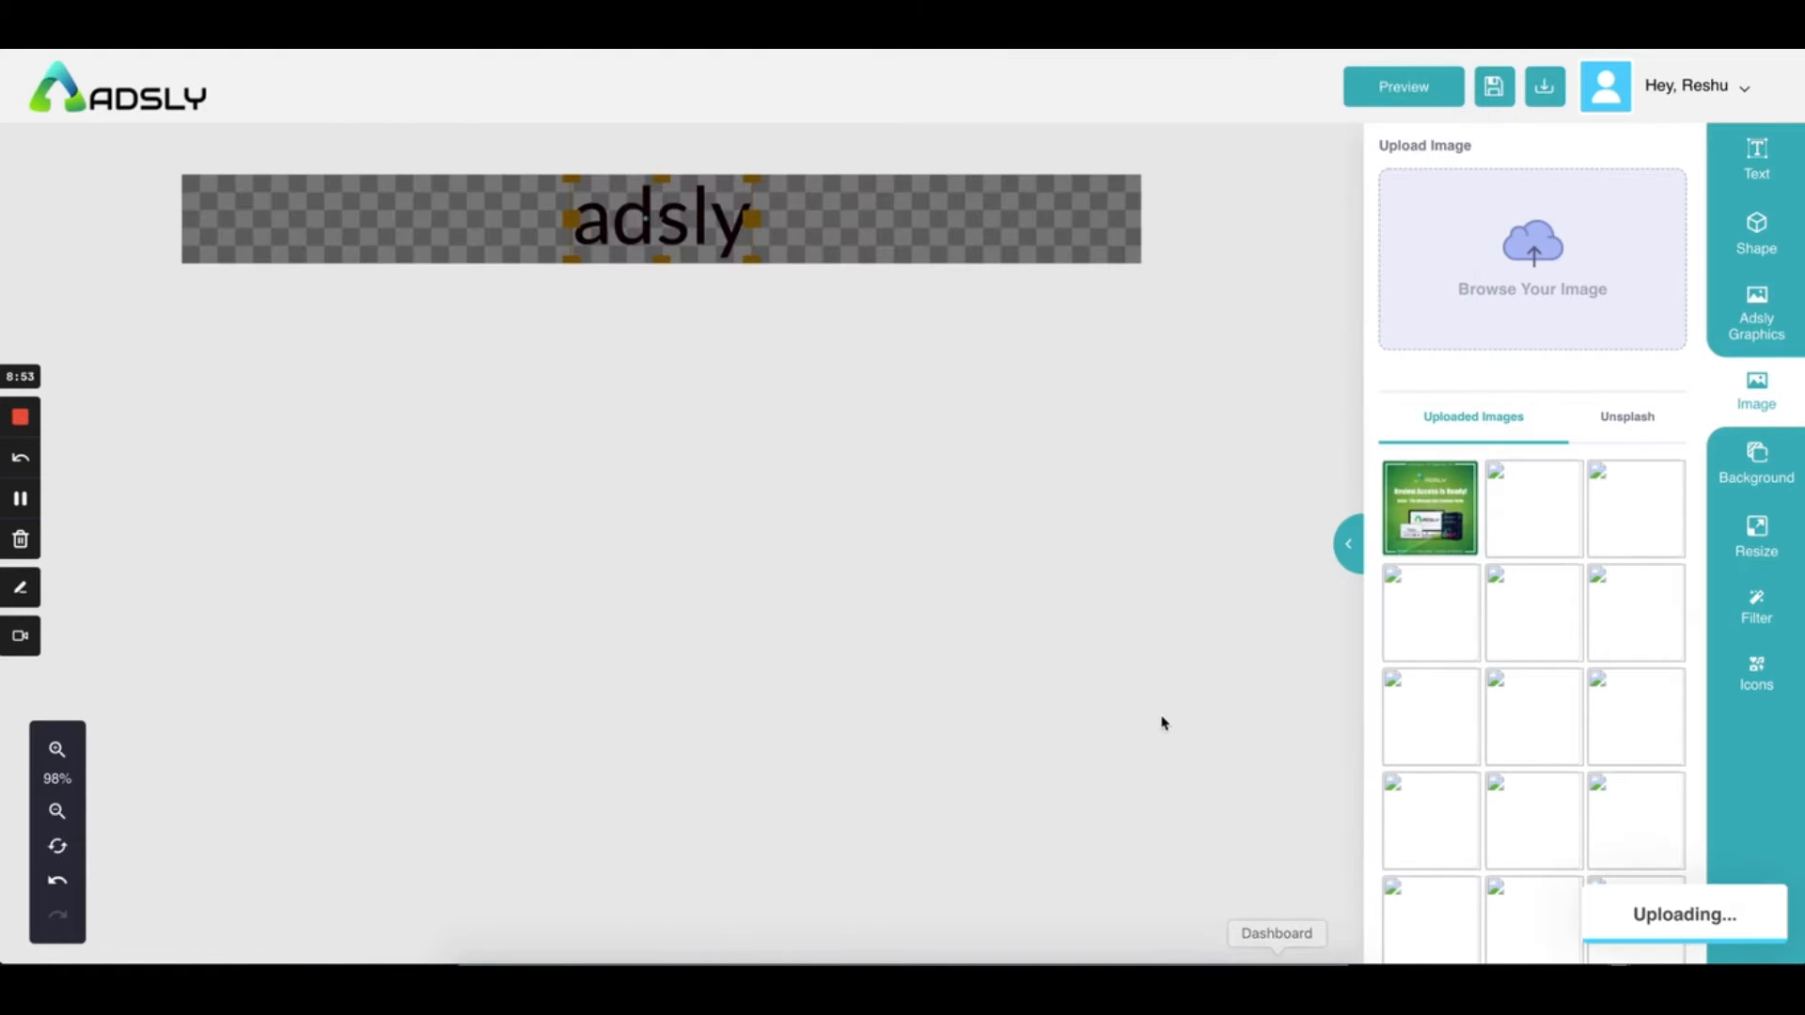
{"action": "left_click", "coordinate": [1460, 473]}
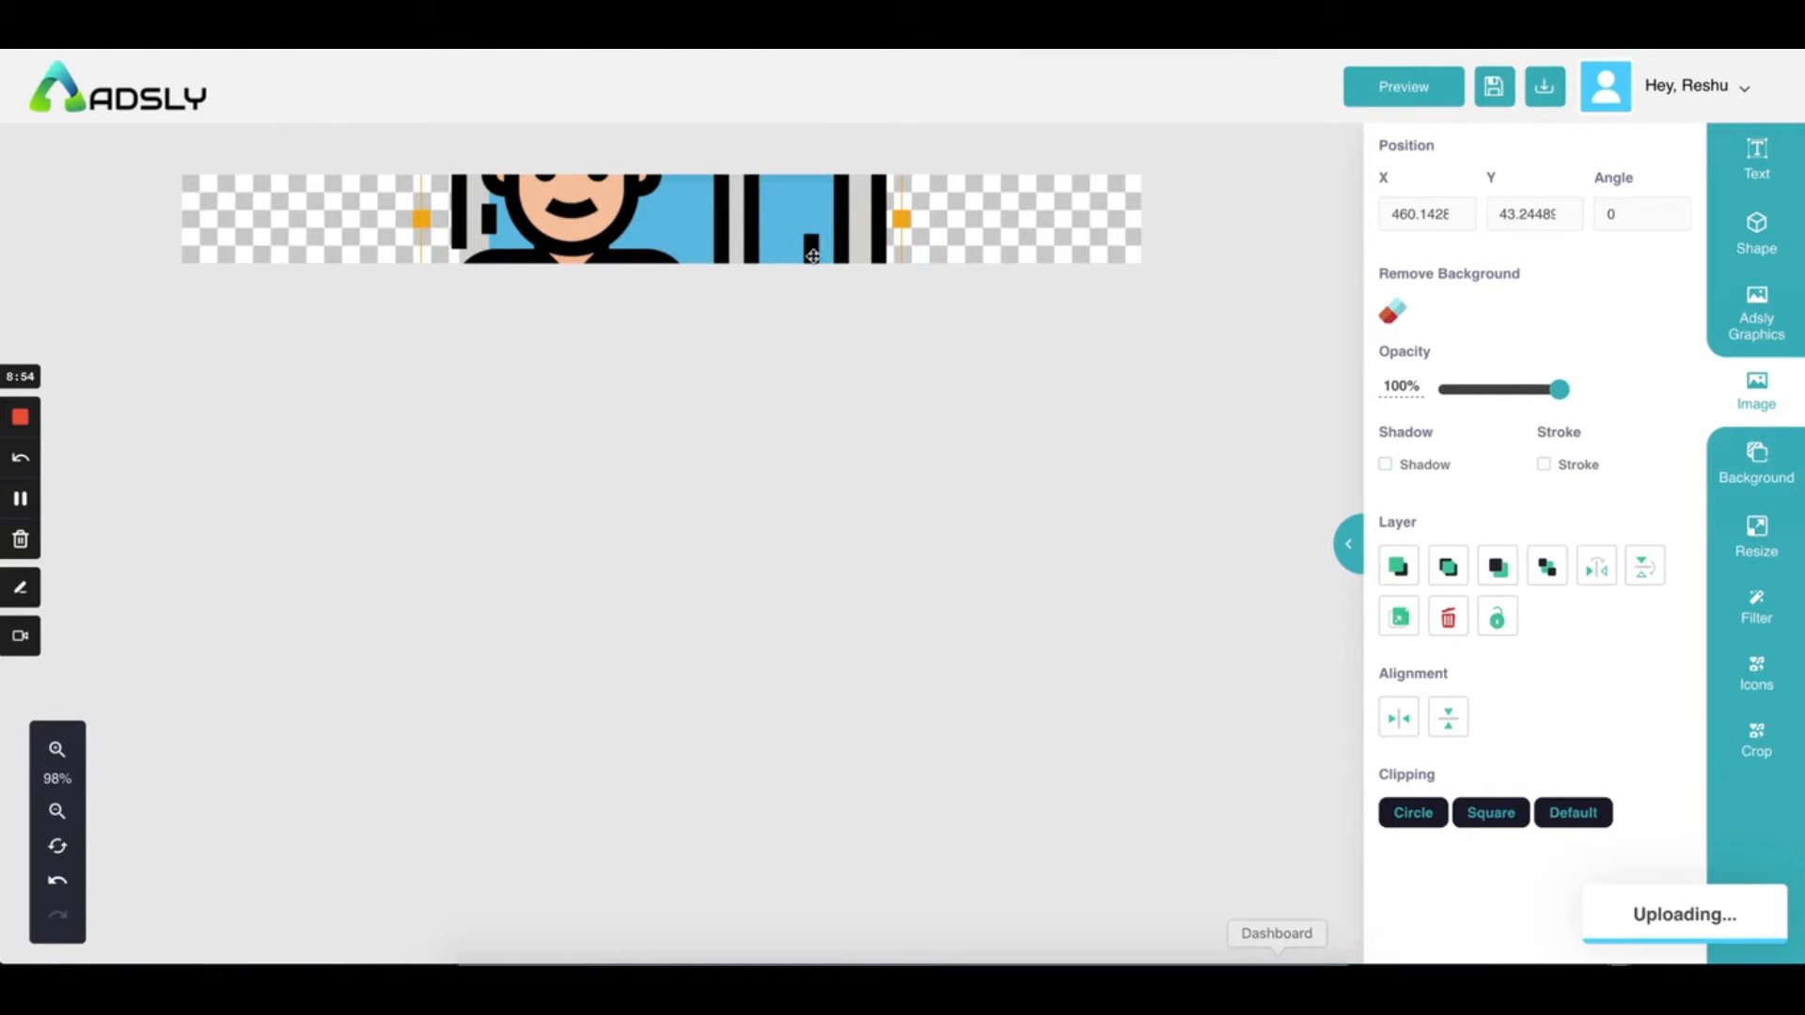
Move the shop illustration and shrink it so the adsly heading shows again
{"action": "left_click_drag", "start_coordinate": [755, 252], "coordinate": [755, 411]}
{"action": "mouse_move", "coordinate": [764, 218]}
{"action": "left_mouse_down"}
{"action": "mouse_move", "coordinate": [764, 302]}
{"action": "mouse_move", "coordinate": [780, 231]}
{"action": "left_mouse_up"}
{"action": "left_click_drag", "start_coordinate": [935, 179], "coordinate": [814, 237]}
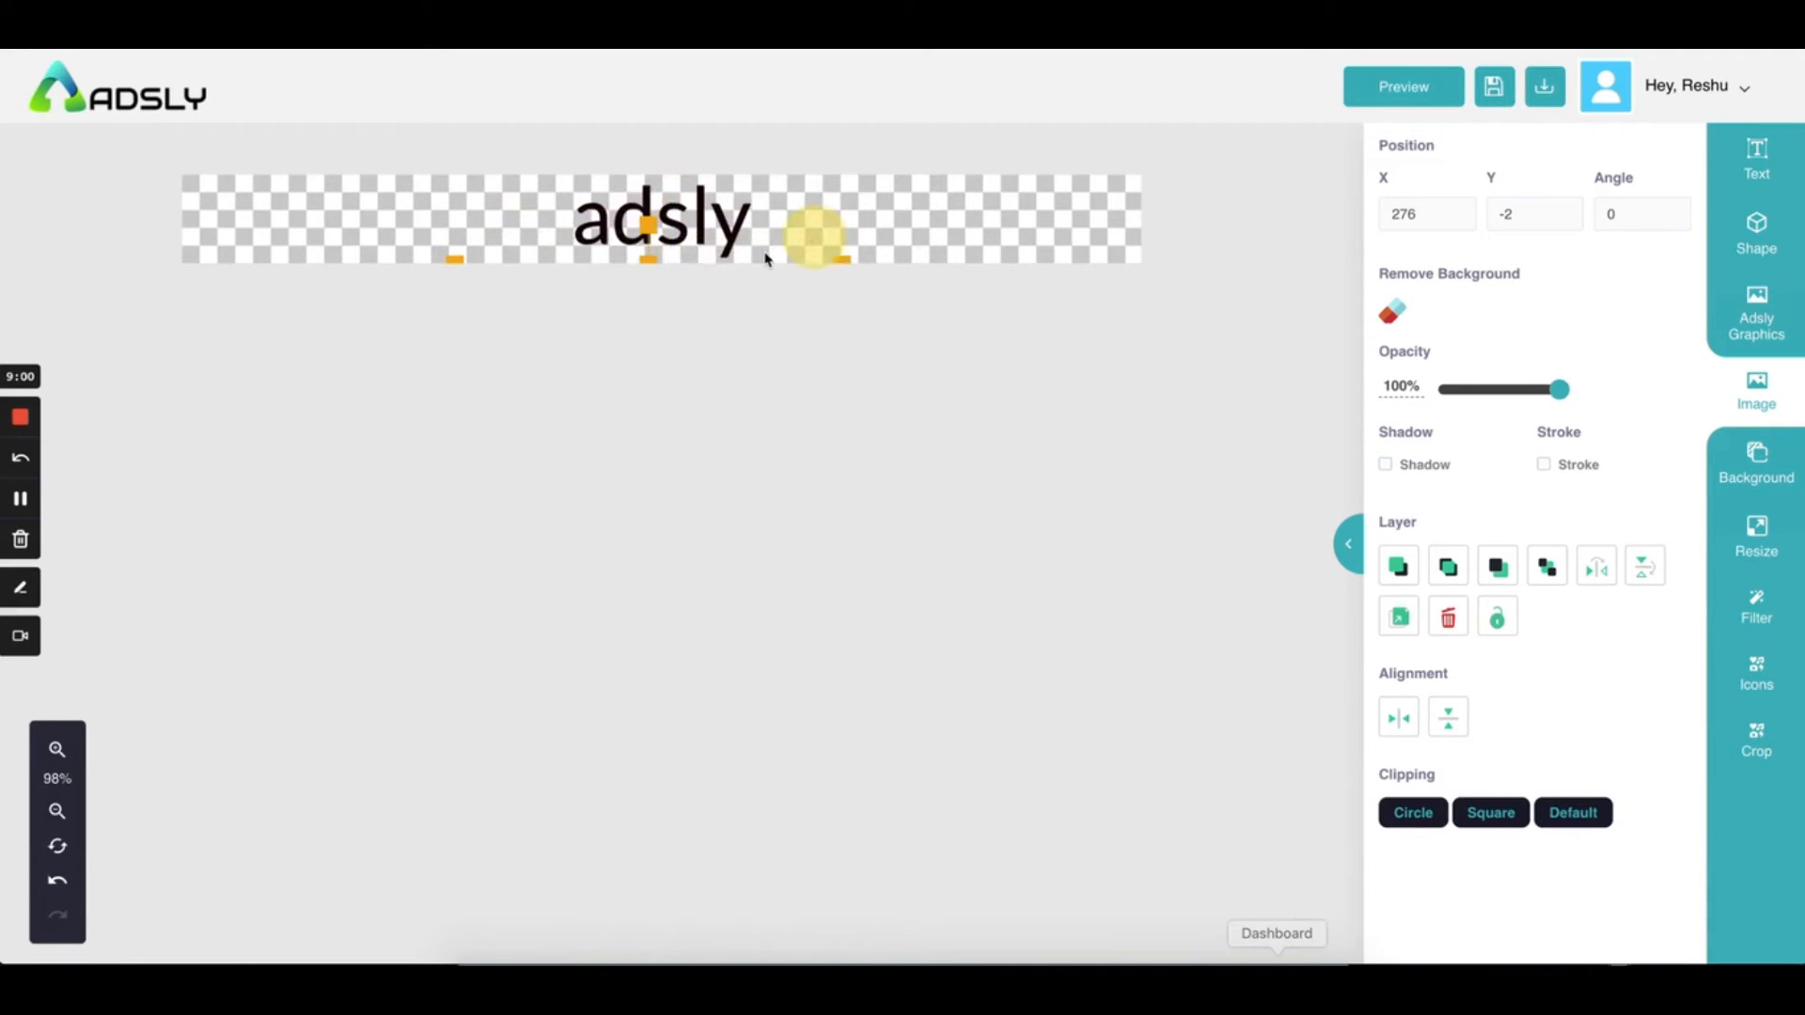
{"action": "left_click", "coordinate": [783, 225]}
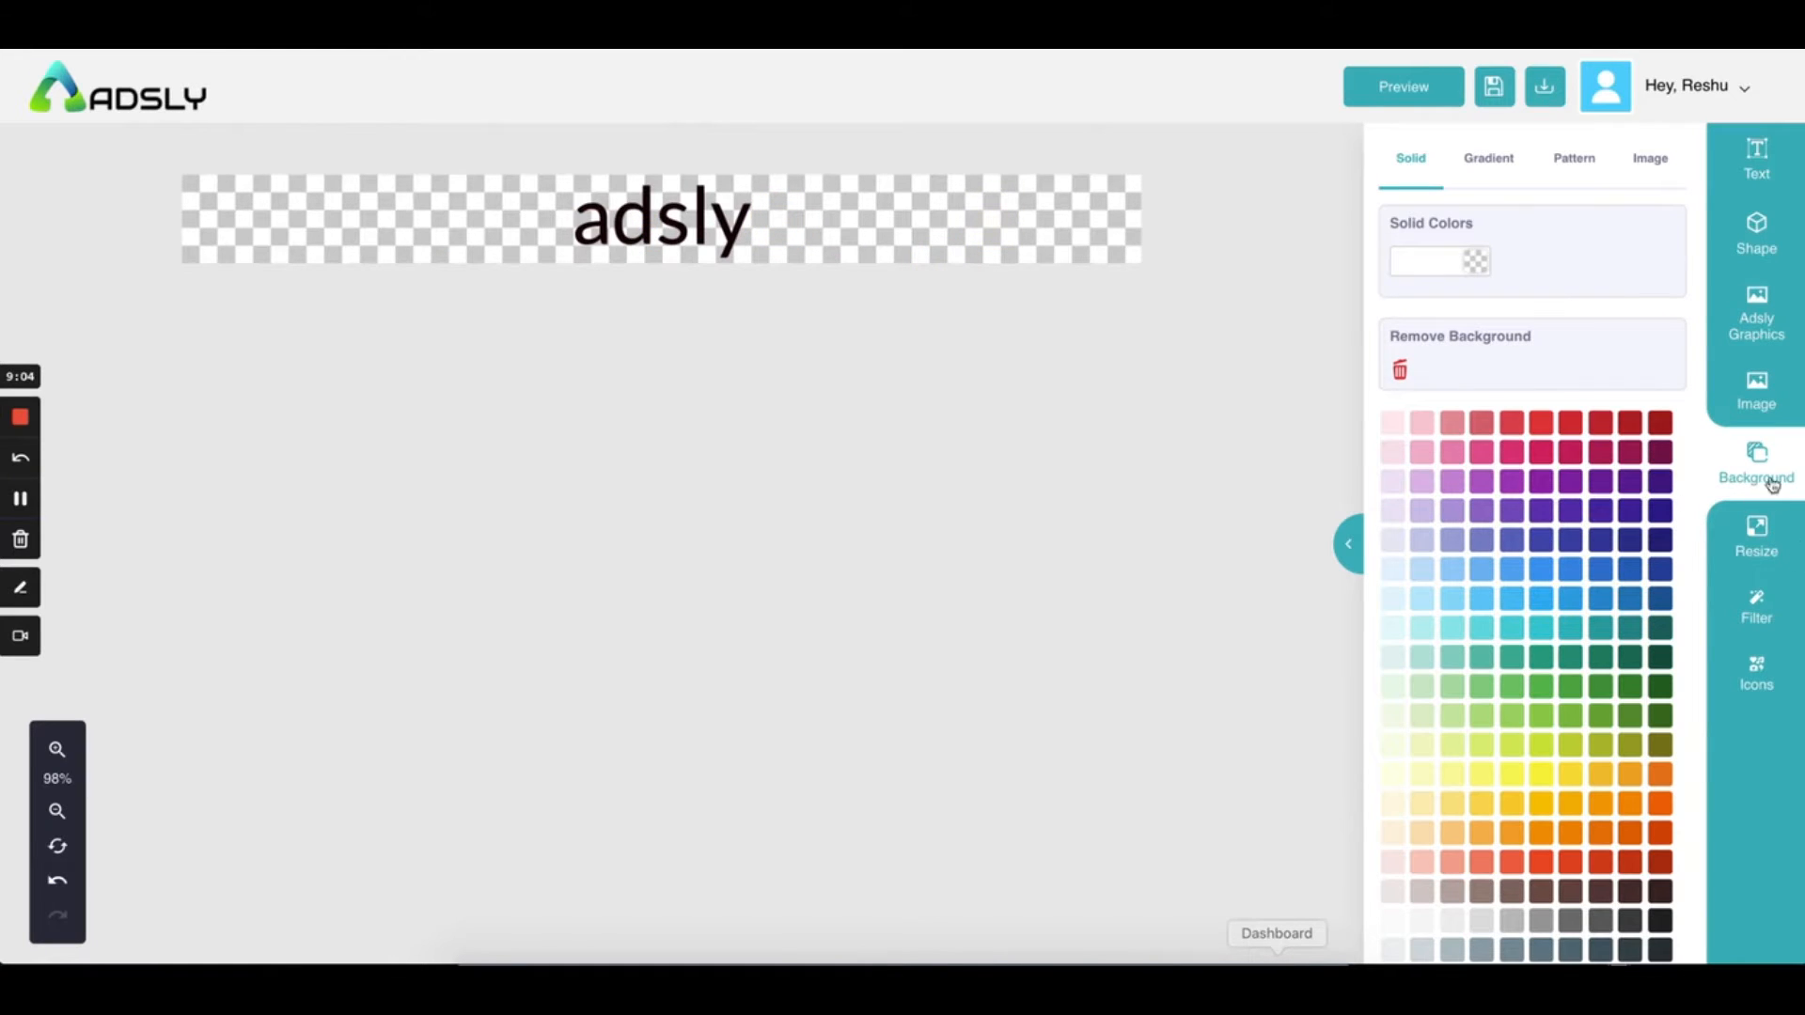
Open the Resize panel and scroll through the Facebook-to-Pinterest ad size presets
{"action": "left_click", "coordinate": [1761, 399]}
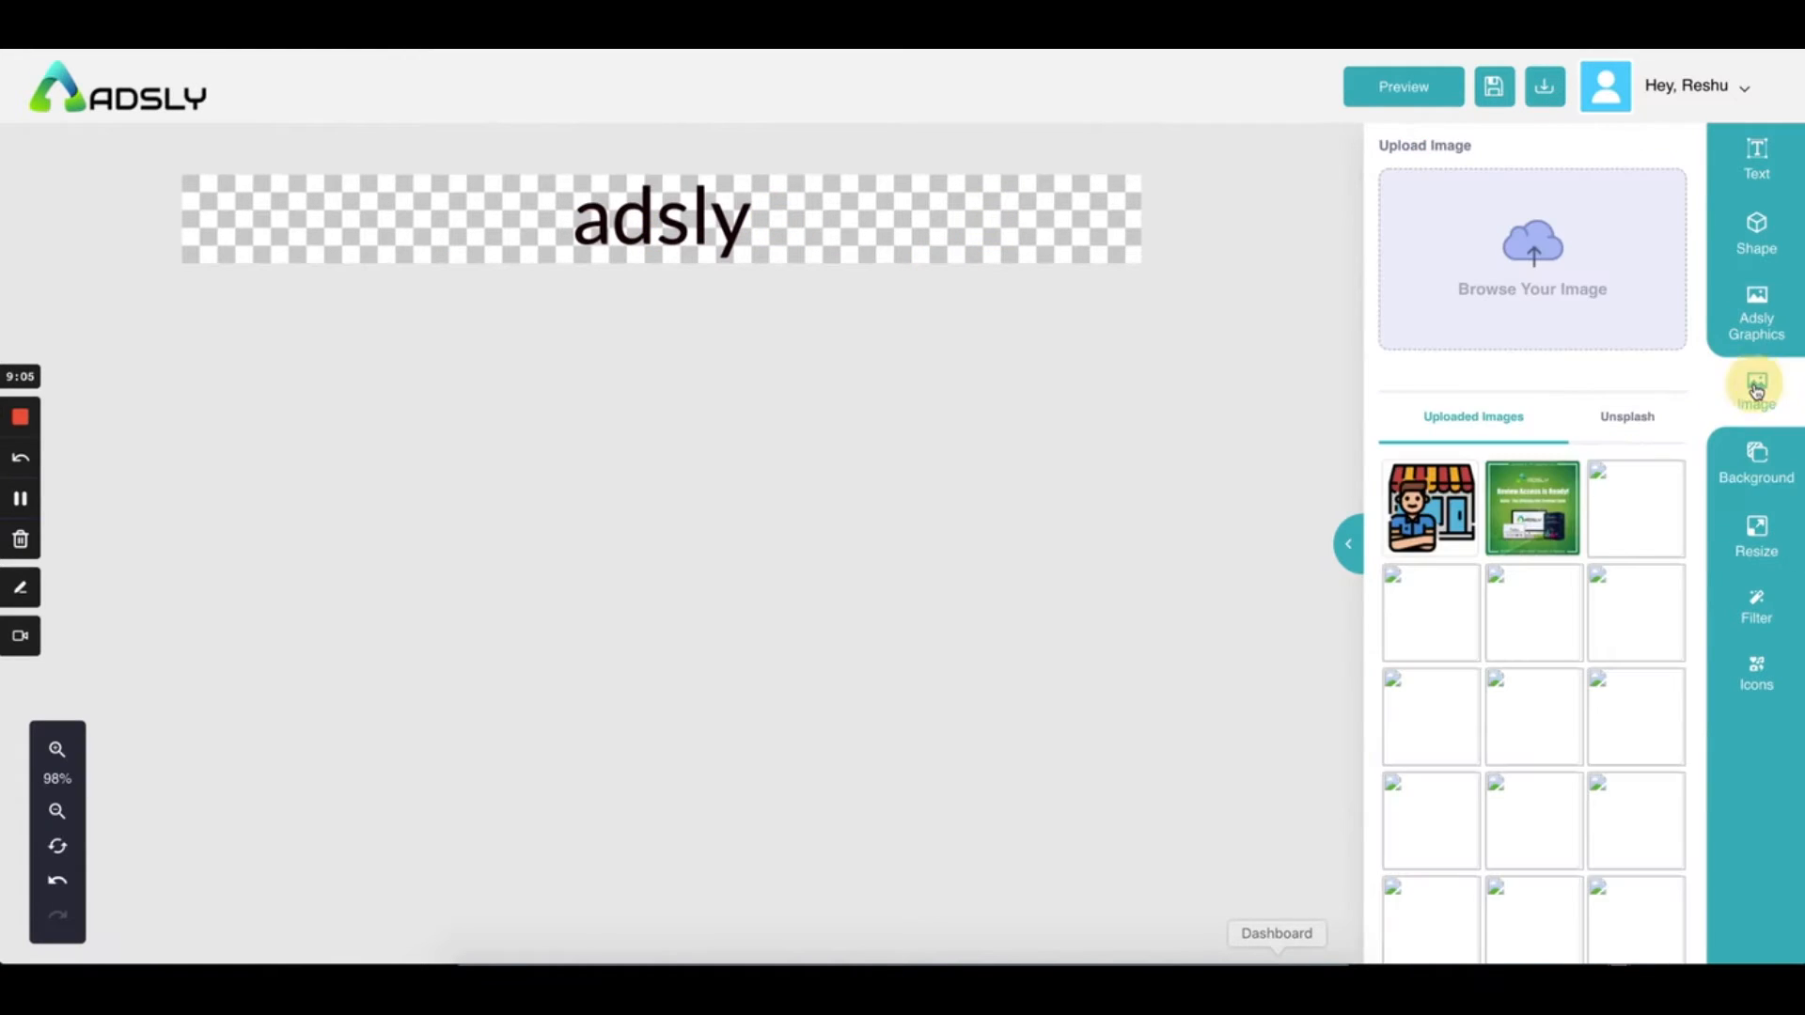
{"action": "left_click", "coordinate": [1762, 536]}
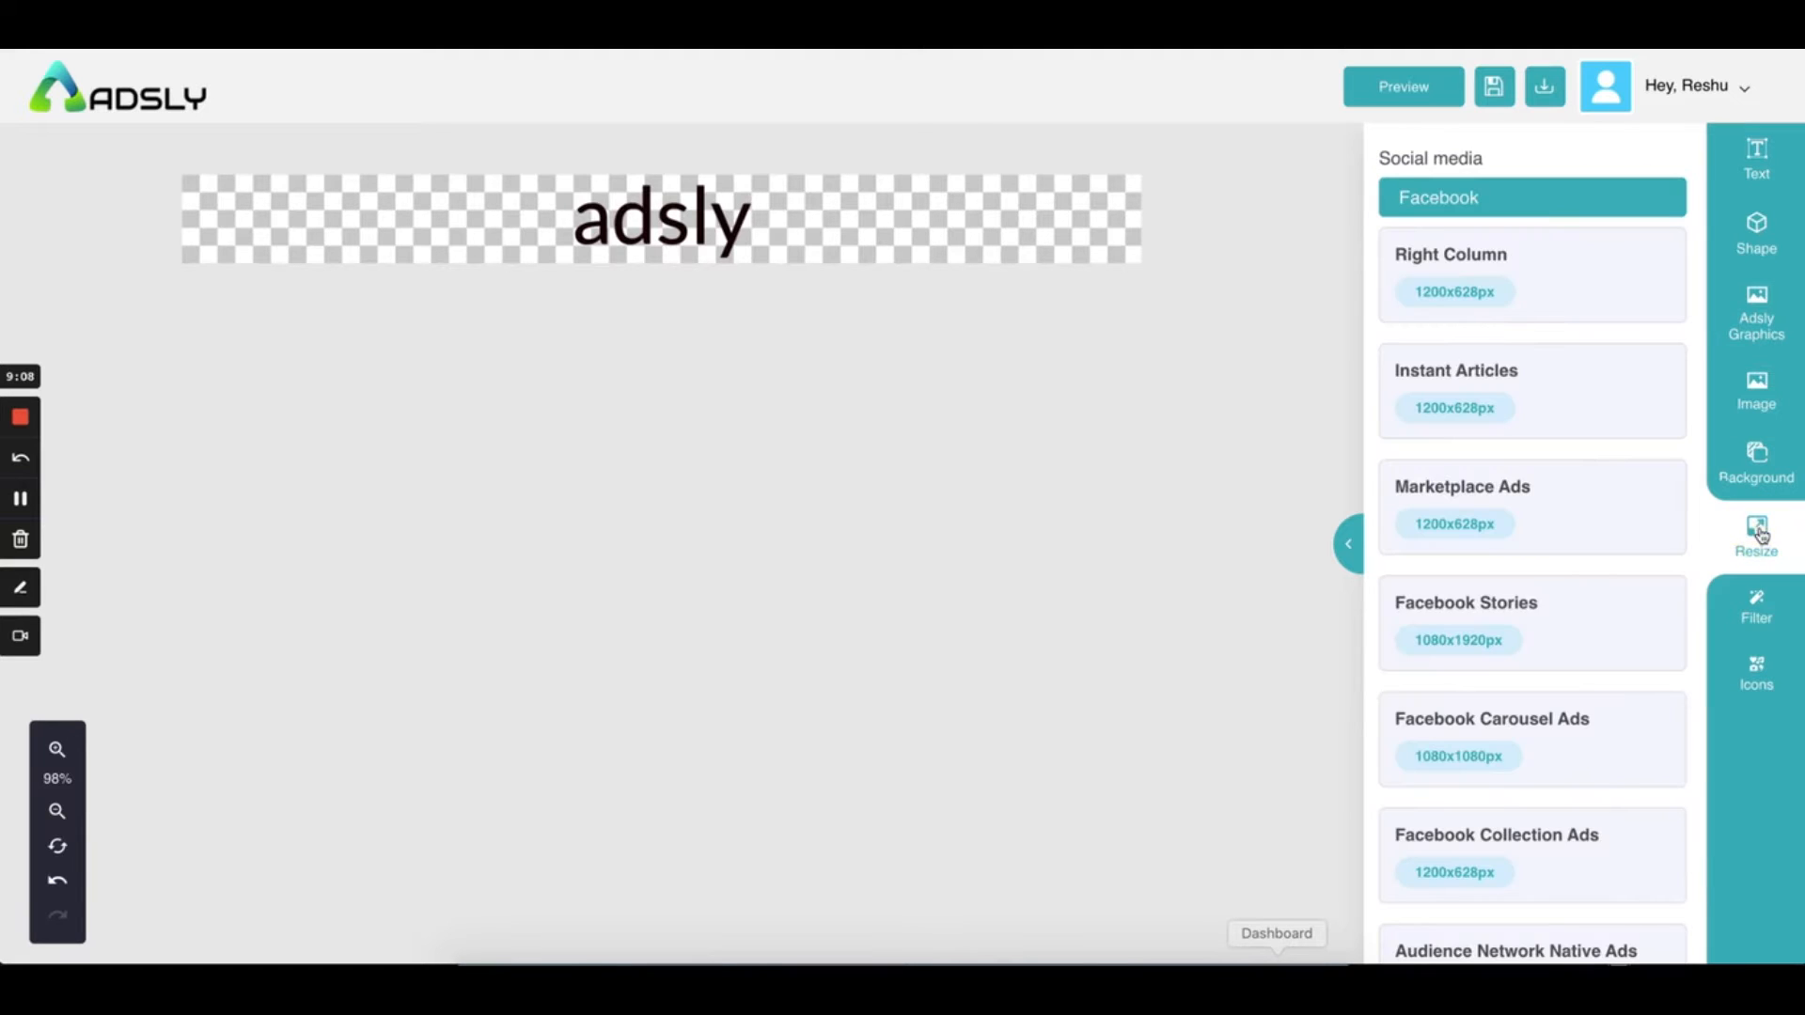
{"action": "scroll", "coordinate": [1565, 561], "scroll_direction": "down", "scroll_amount": 15}
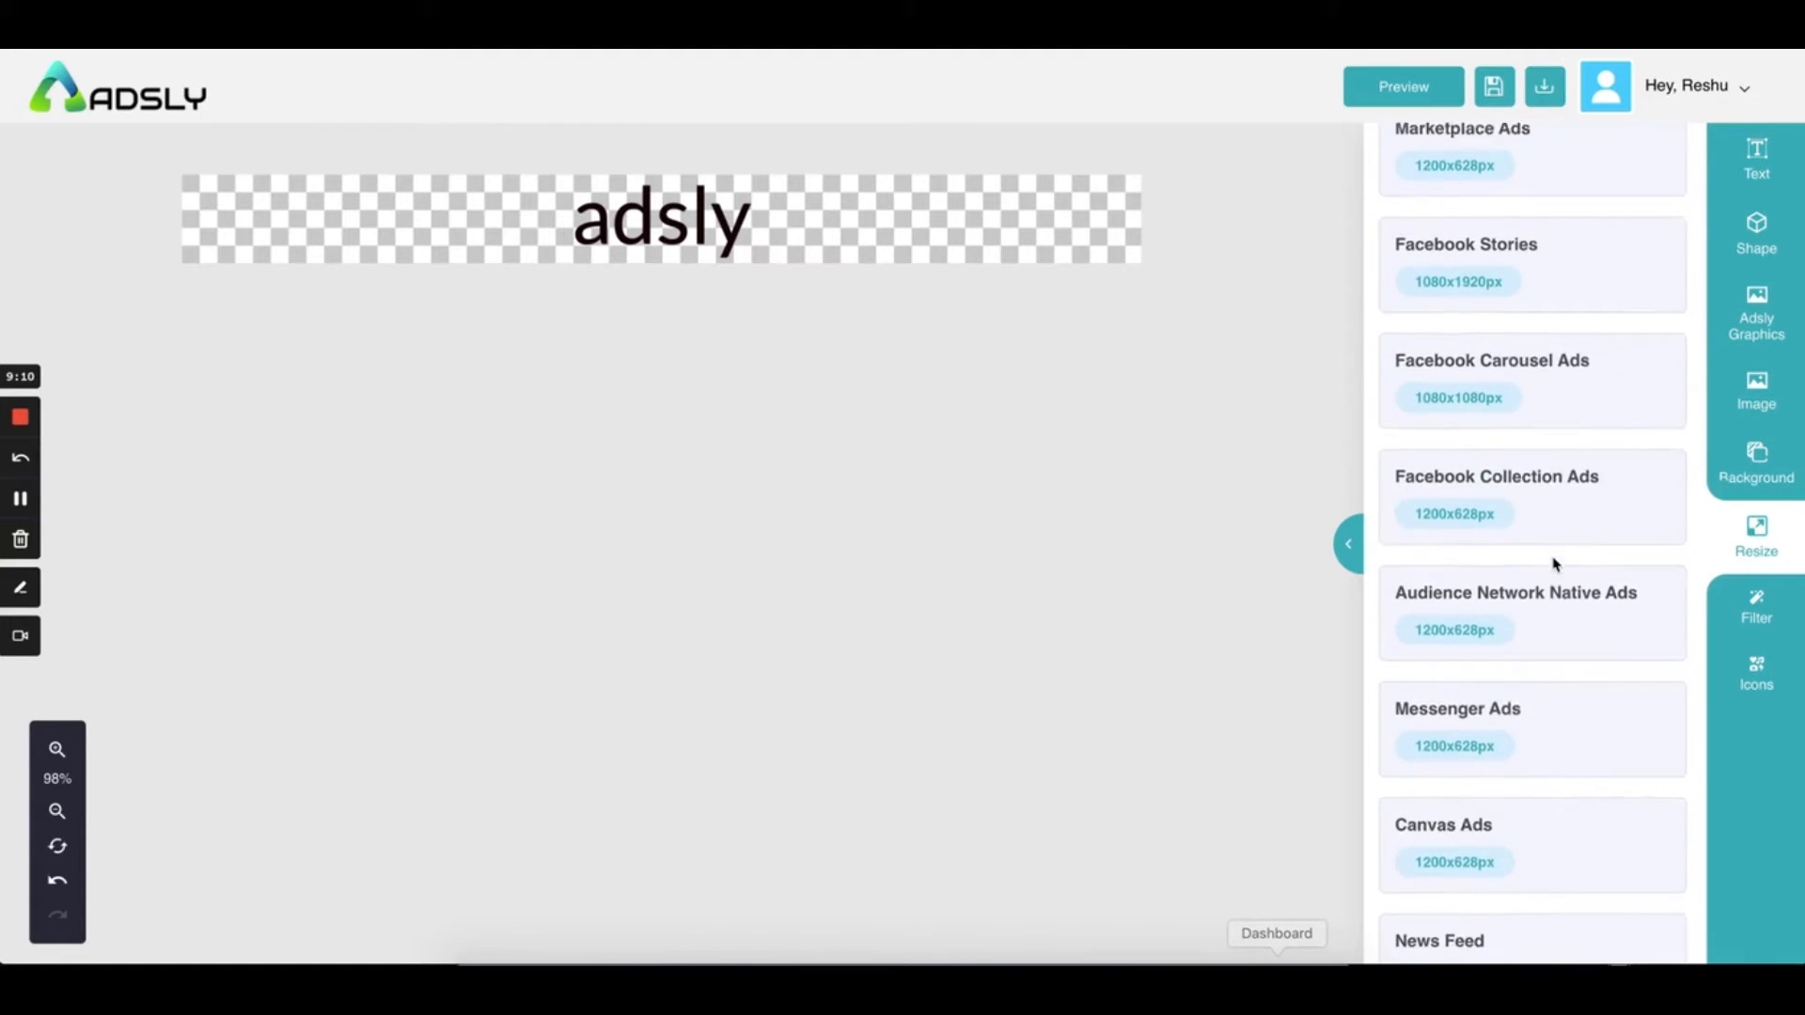
{"action": "scroll", "coordinate": [1555, 565], "scroll_direction": "down", "scroll_amount": 20}
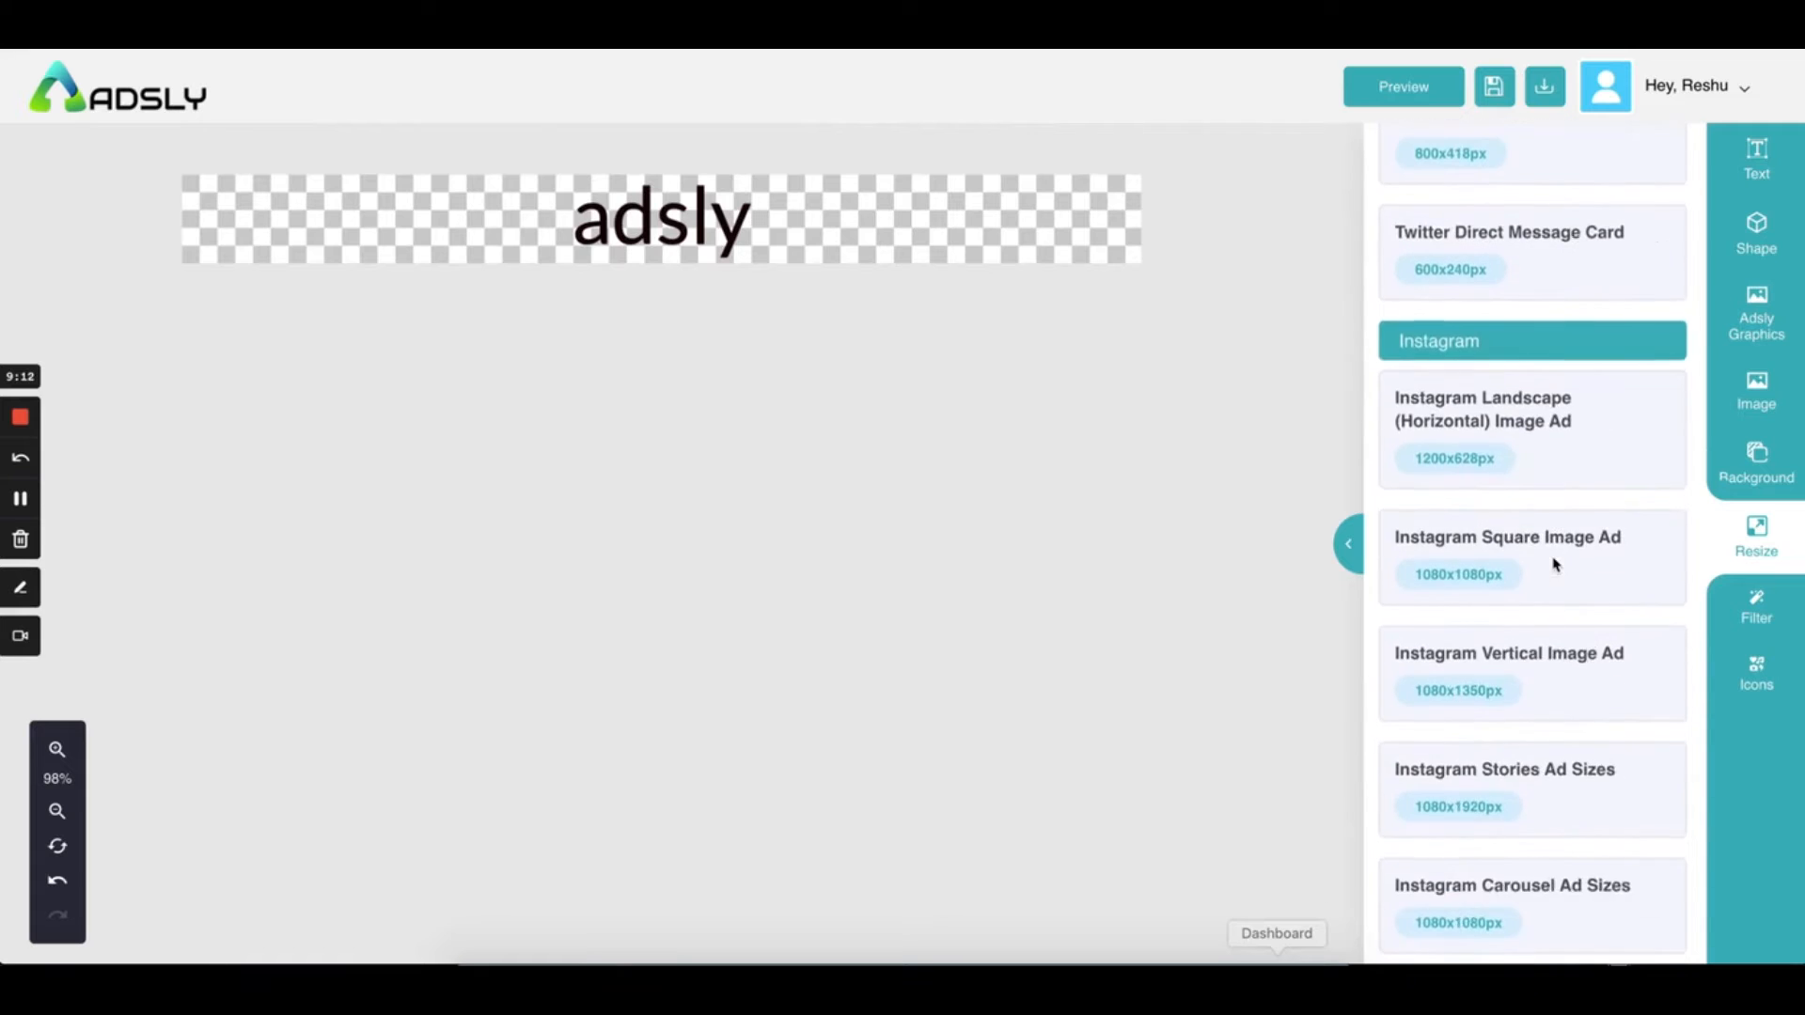
{"action": "scroll", "coordinate": [1555, 565], "scroll_direction": "down", "scroll_amount": 15}
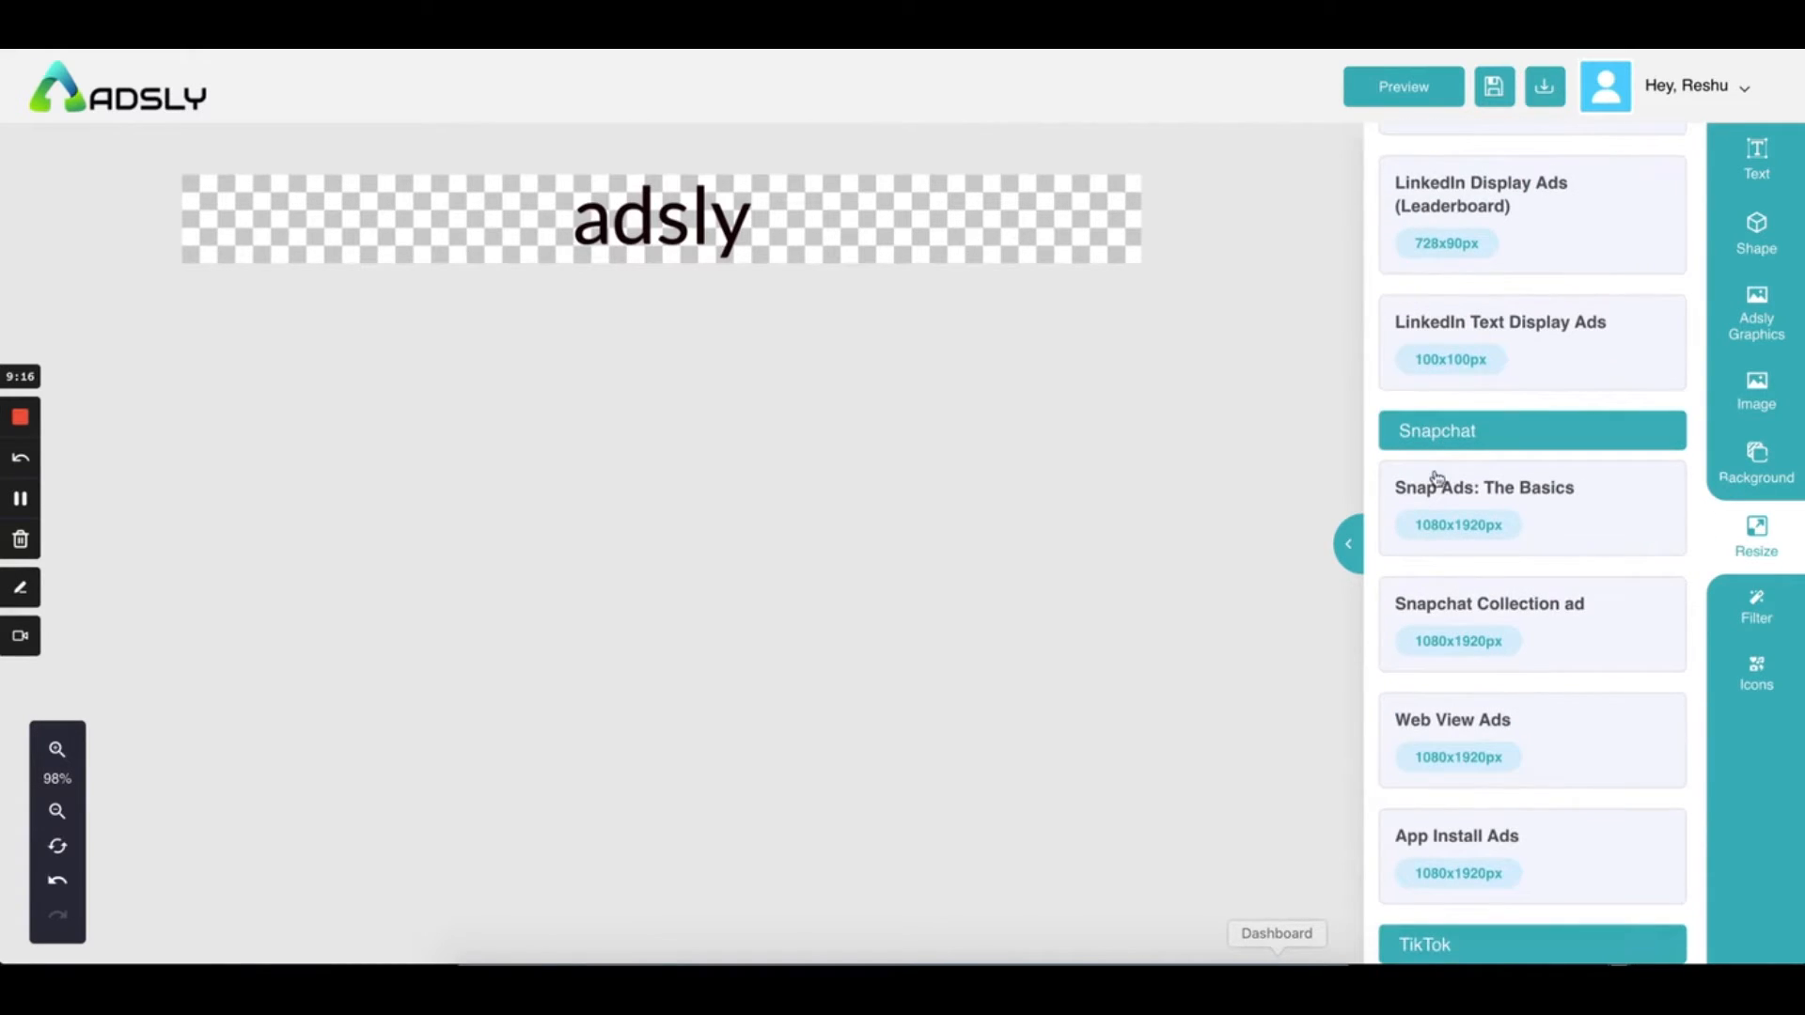
{"action": "scroll", "coordinate": [1436, 479], "scroll_direction": "down", "scroll_amount": 6}
{"action": "scroll", "coordinate": [1436, 479], "scroll_direction": "up", "scroll_amount": 20}
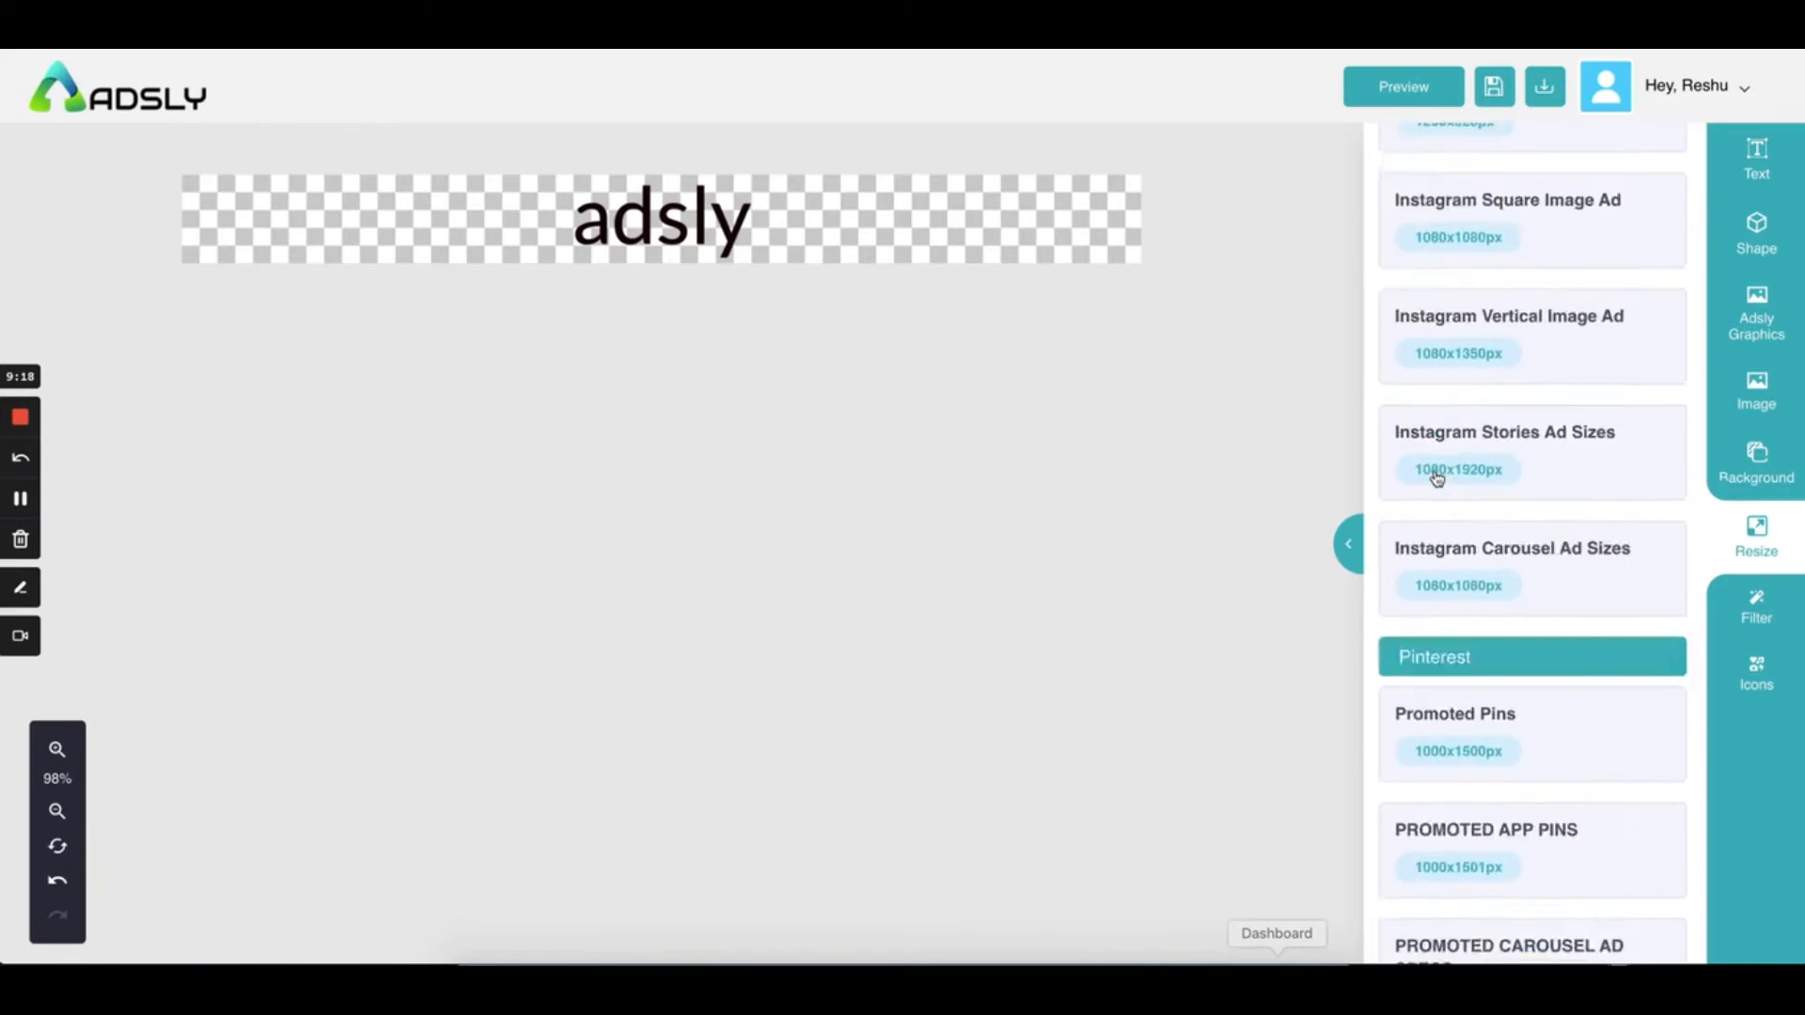
{"action": "scroll", "coordinate": [1437, 480], "scroll_direction": "up", "scroll_amount": 10}
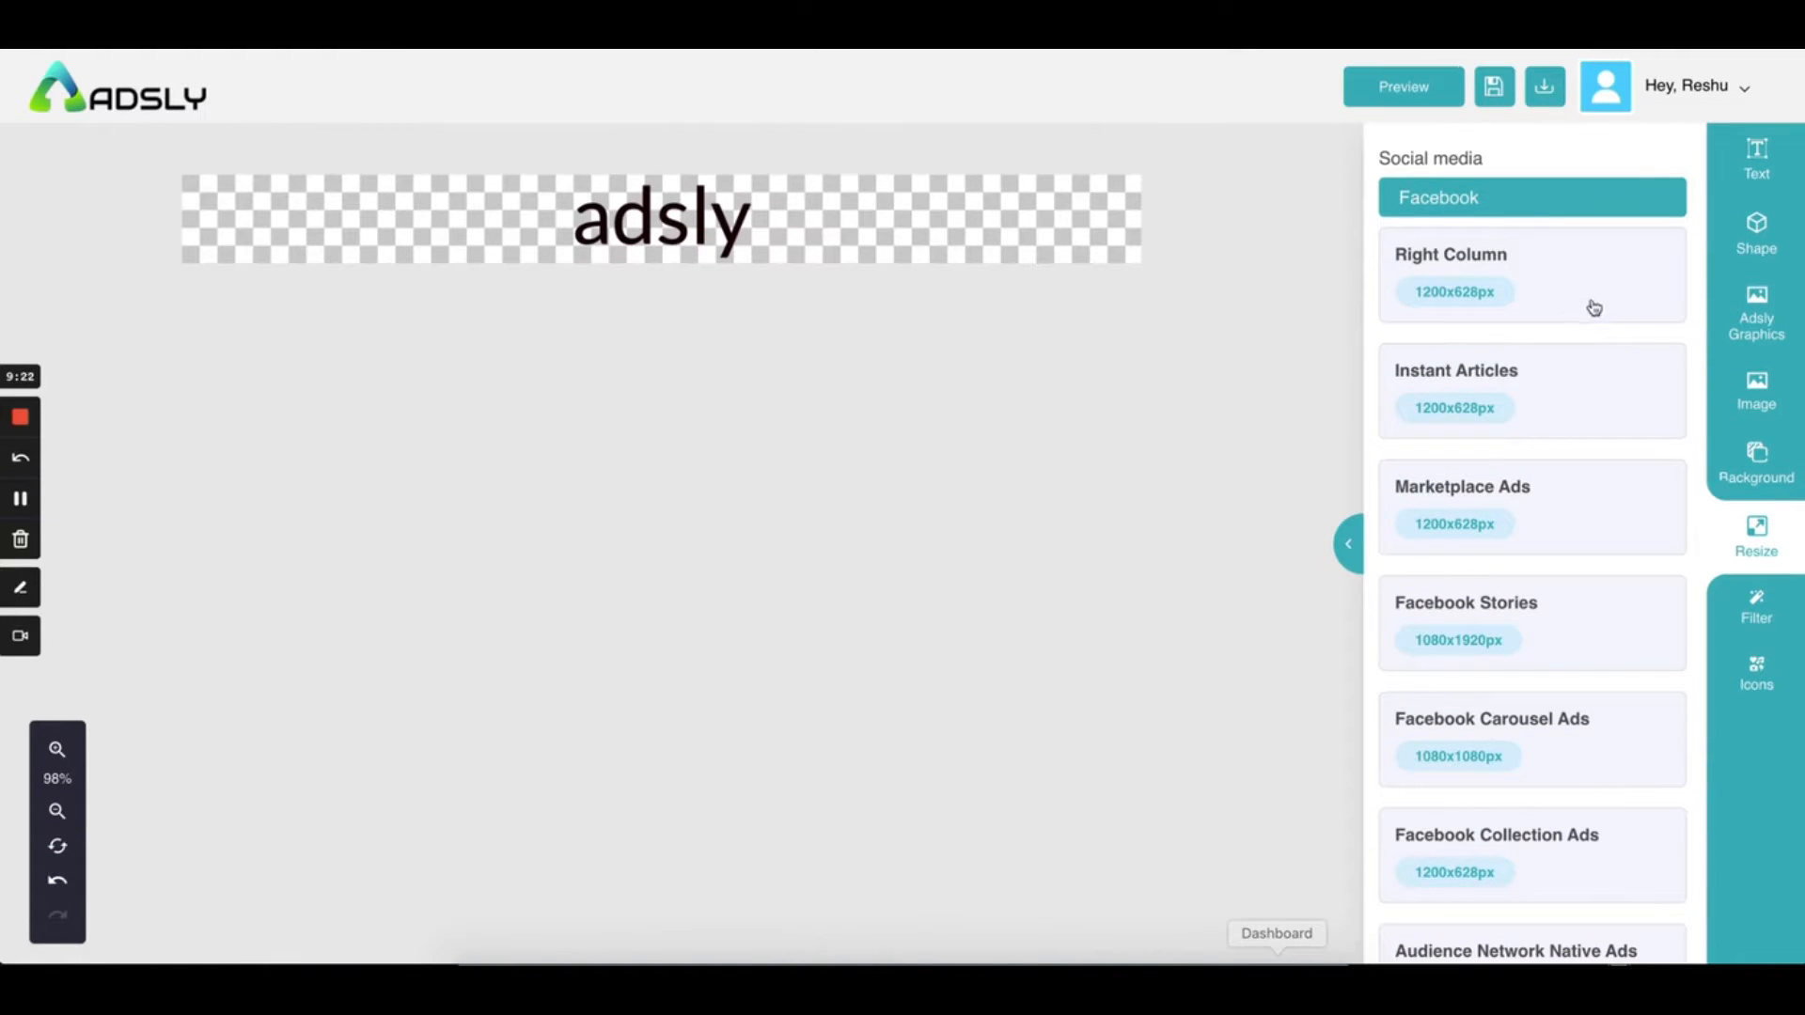
Resize the ad to Facebook Right Column 1200x628 and pull the overlapping gradient adsly copies apart
{"action": "left_click", "coordinate": [1594, 308]}
{"action": "left_click_drag", "start_coordinate": [518, 388], "coordinate": [769, 503]}
{"action": "left_click_drag", "start_coordinate": [650, 315], "coordinate": [747, 226]}
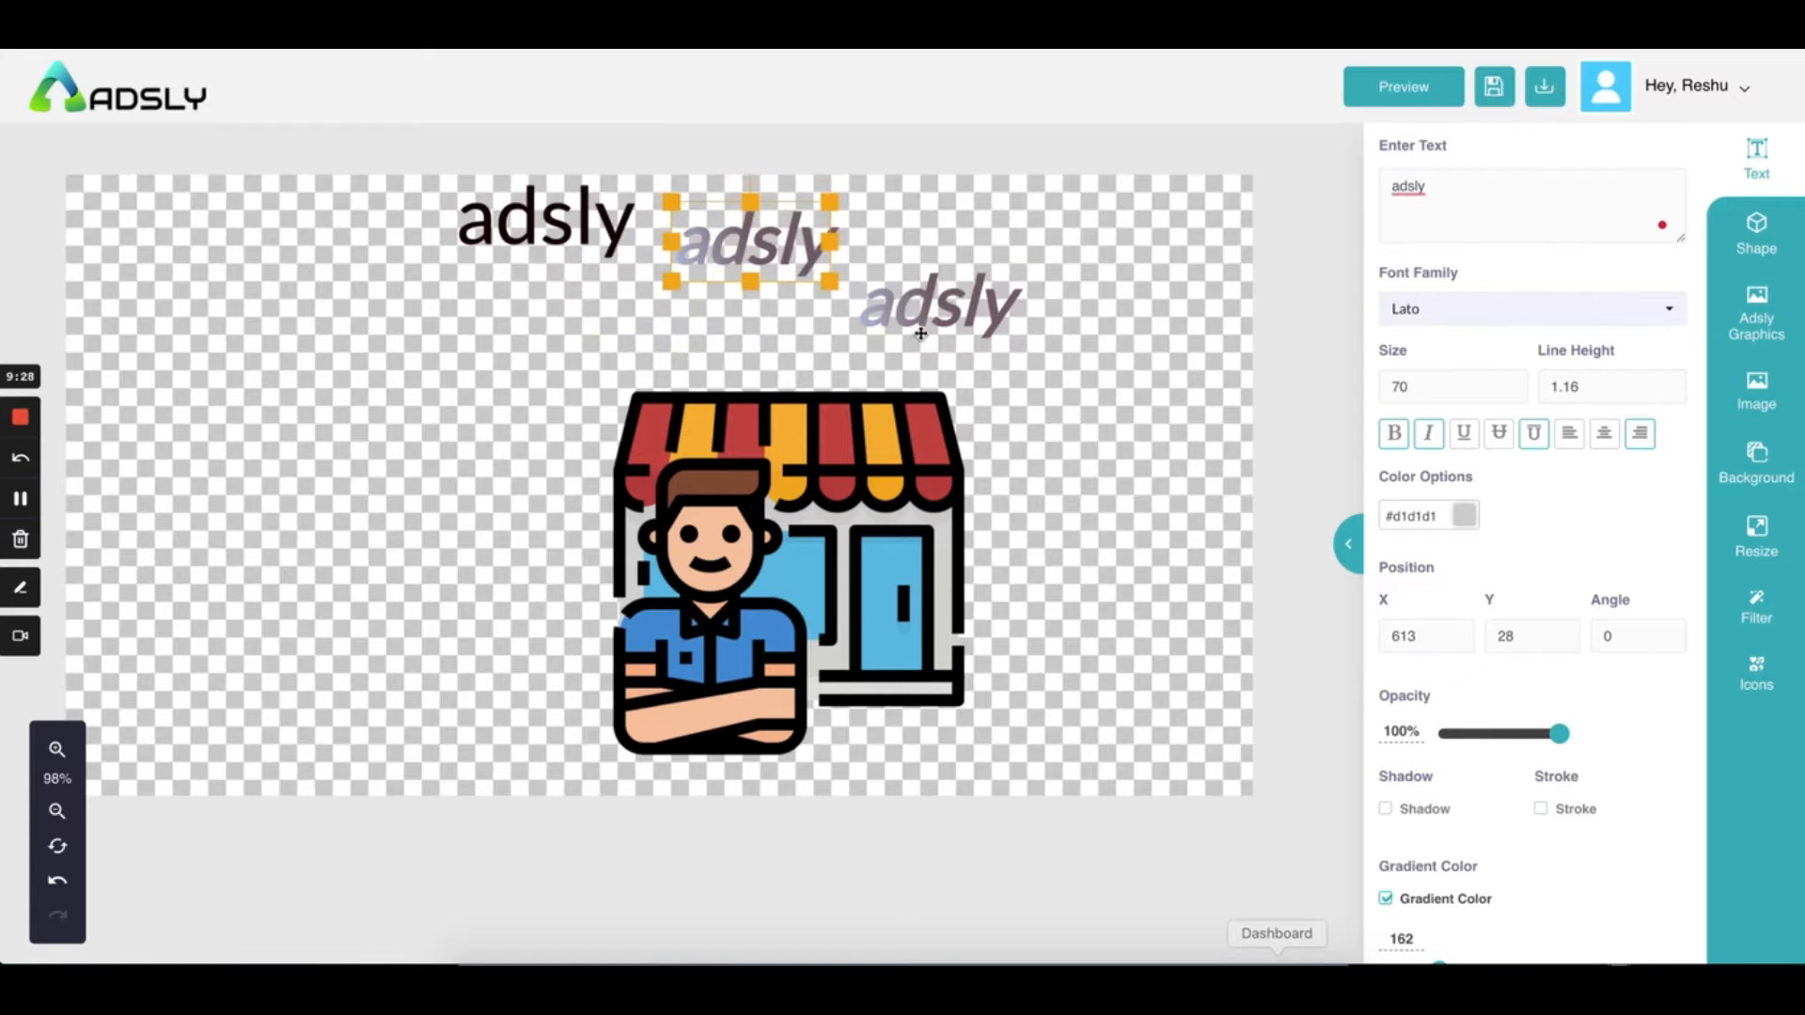
{"action": "left_click_drag", "start_coordinate": [921, 298], "coordinate": [912, 240]}
Delete both gradient adsly copies, keeping only the dark heading
{"action": "left_click", "coordinate": [1071, 371]}
{"action": "left_click", "coordinate": [814, 251]}
{"action": "scroll", "coordinate": [1452, 752], "scroll_direction": "down", "scroll_amount": 5}
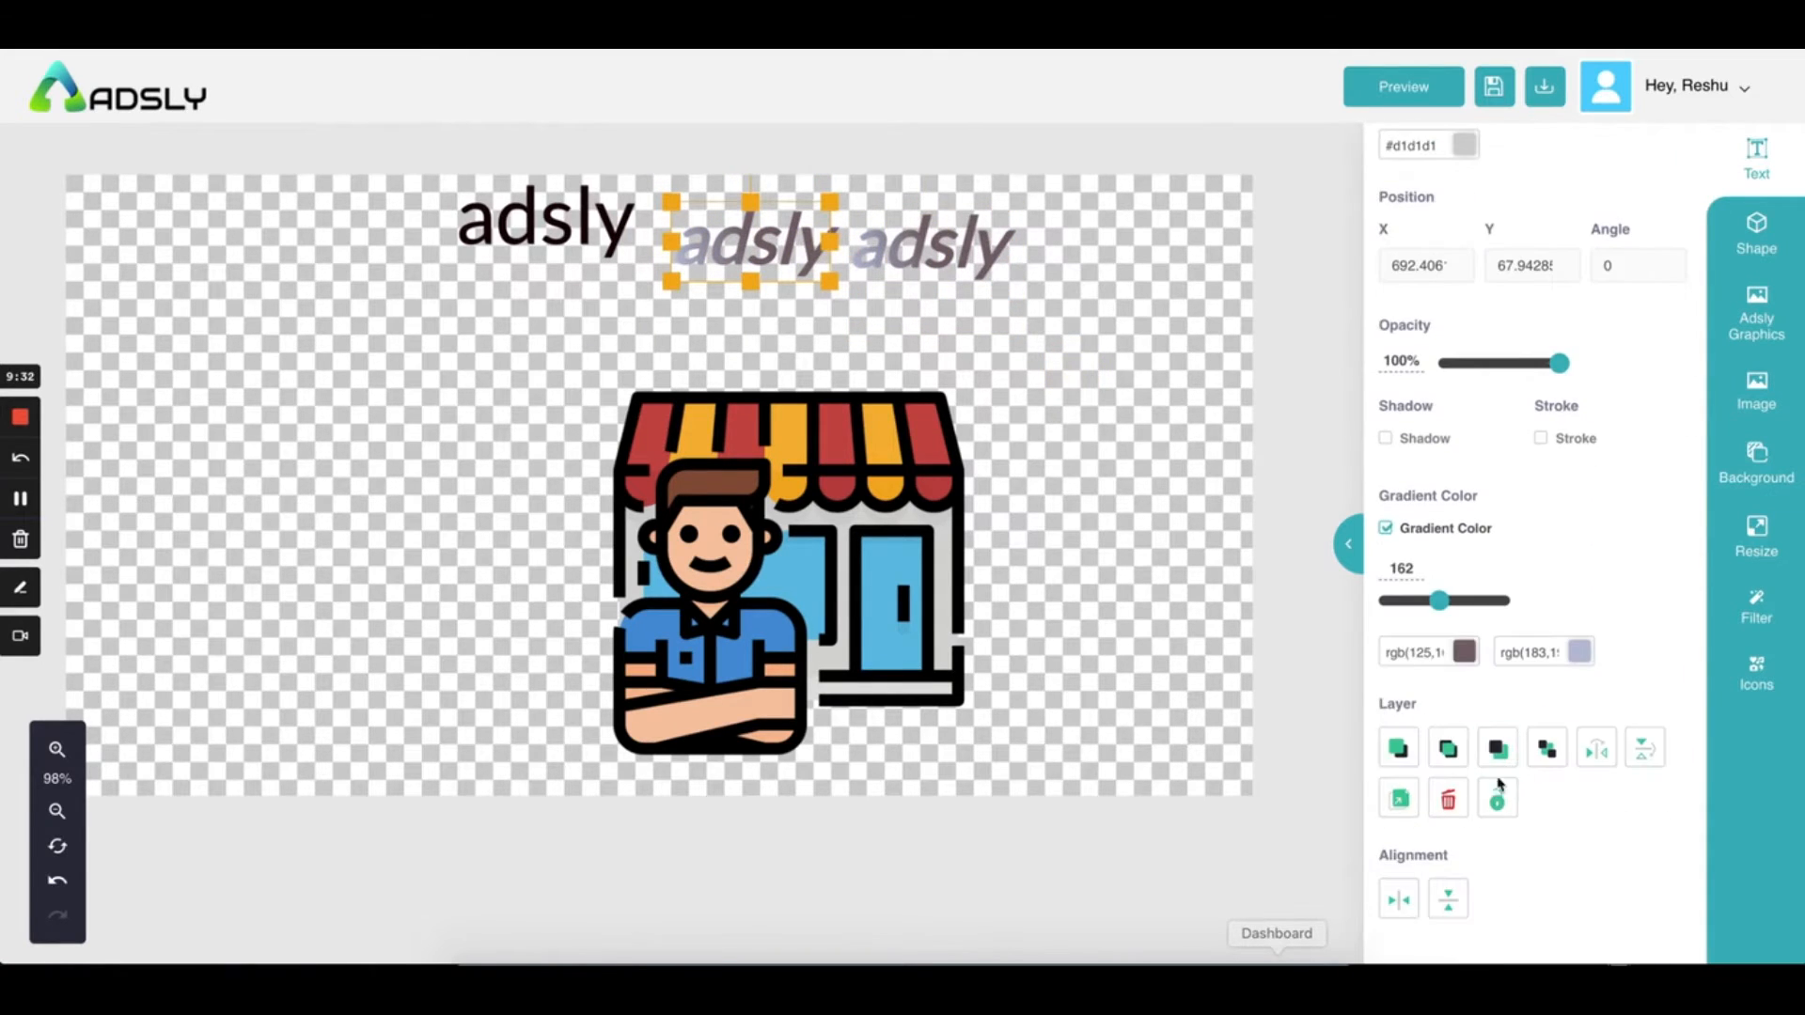
{"action": "left_click", "coordinate": [1451, 797]}
{"action": "left_click", "coordinate": [973, 244]}
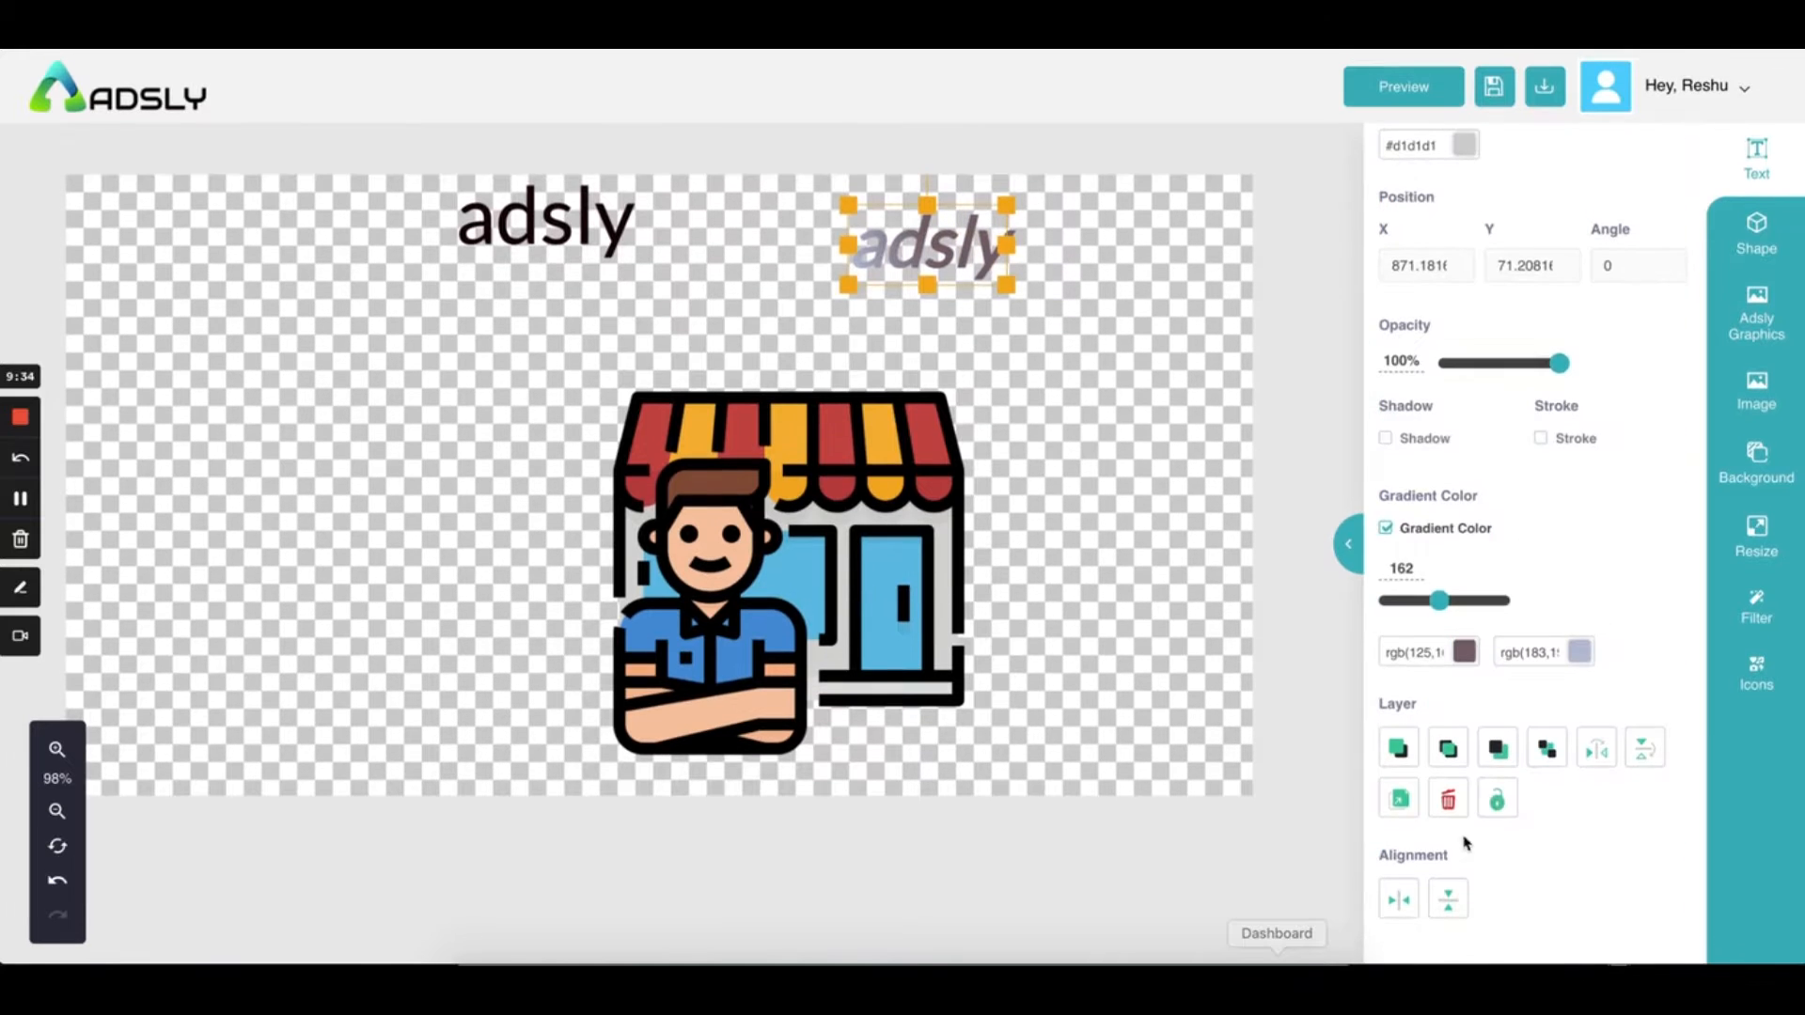
{"action": "left_click", "coordinate": [1450, 799]}
Move the shop illustration up and to the right beside the dark adsly heading
{"action": "left_click", "coordinate": [526, 215]}
{"action": "double_click", "coordinate": [536, 246]}
{"action": "left_click", "coordinate": [845, 286]}
{"action": "left_click_drag", "start_coordinate": [743, 505], "coordinate": [769, 443]}
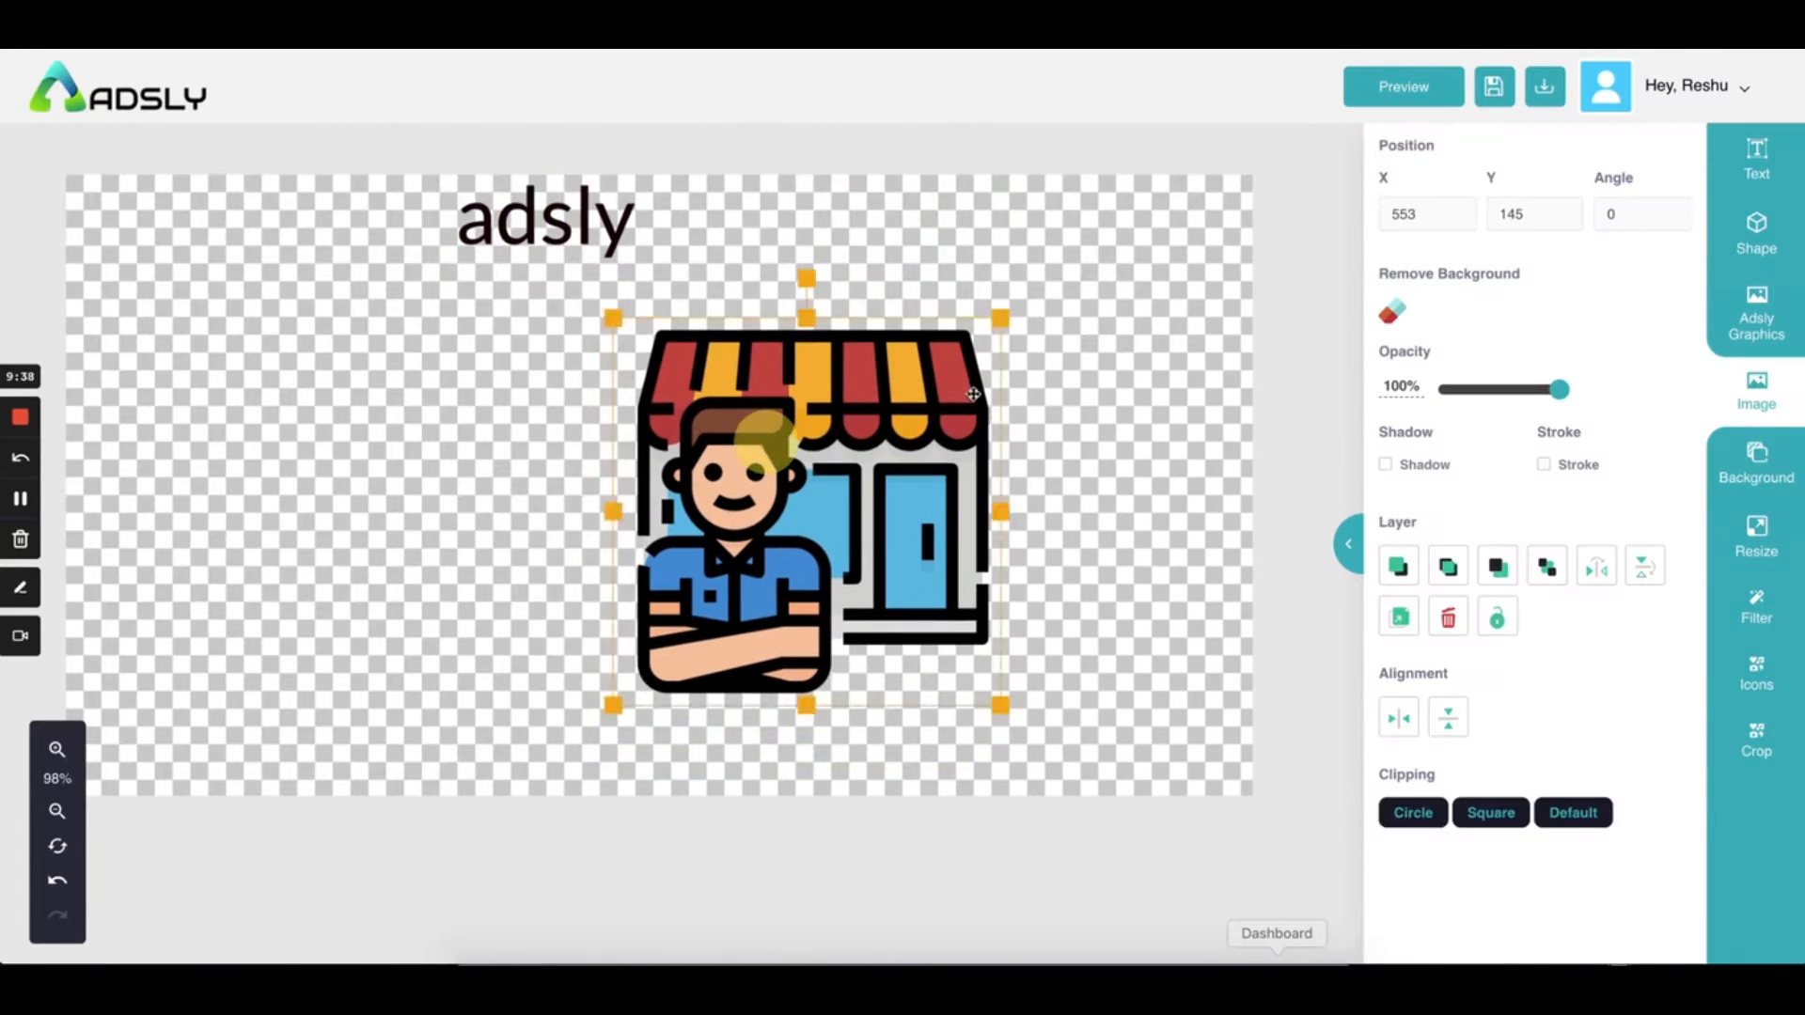
{"action": "left_click", "coordinate": [1762, 401]}
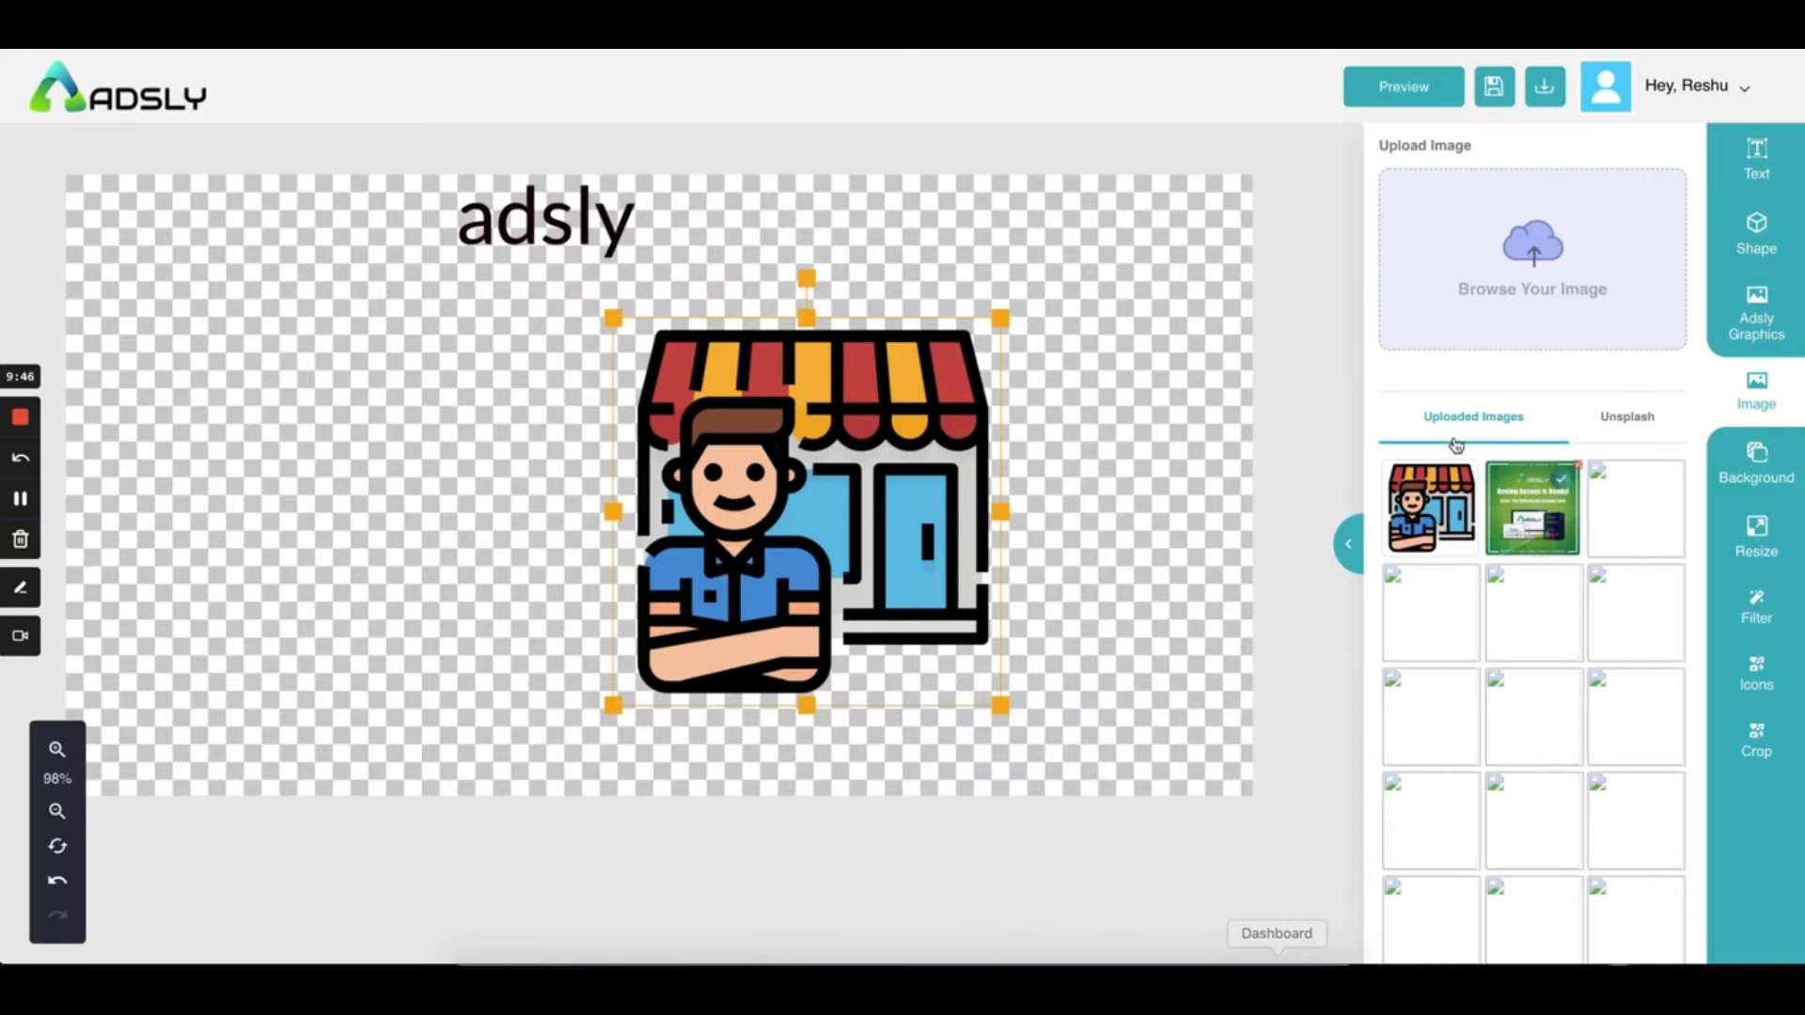
Search Unsplash for 'boy' and insert the smiling young man's photo into the ad
{"action": "left_click", "coordinate": [1634, 428]}
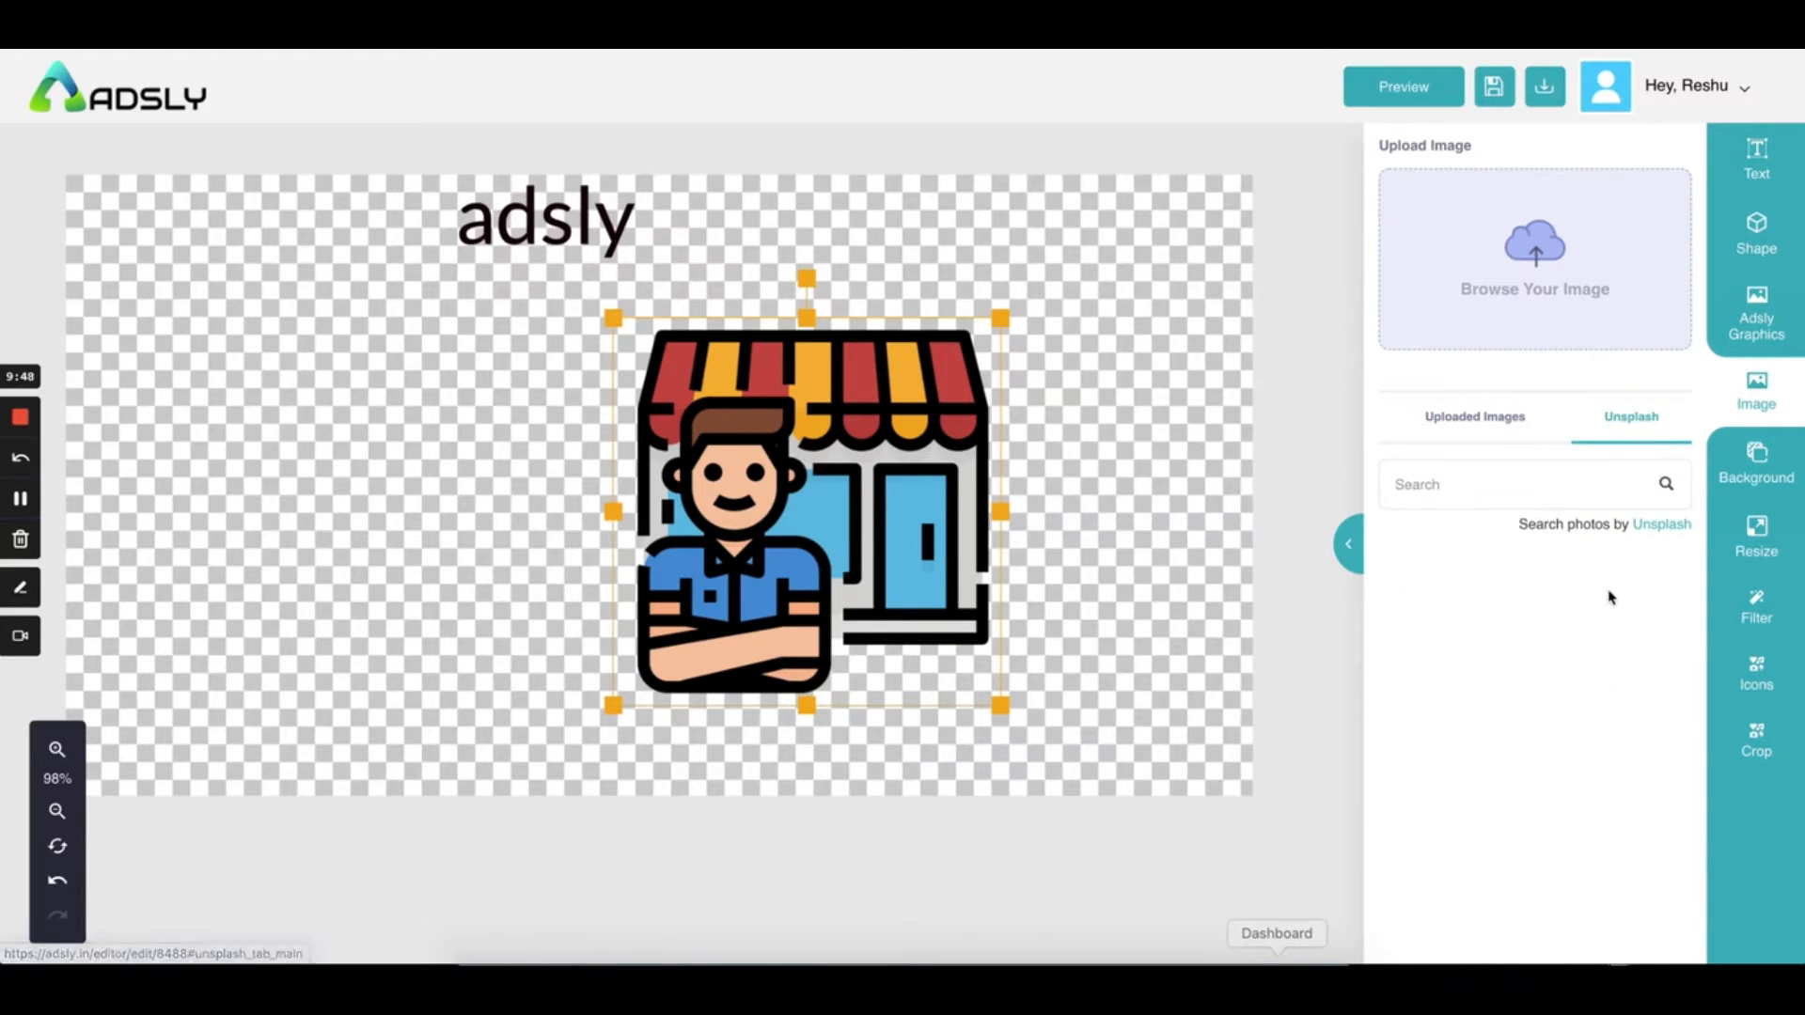
{"action": "left_click", "coordinate": [1532, 485]}
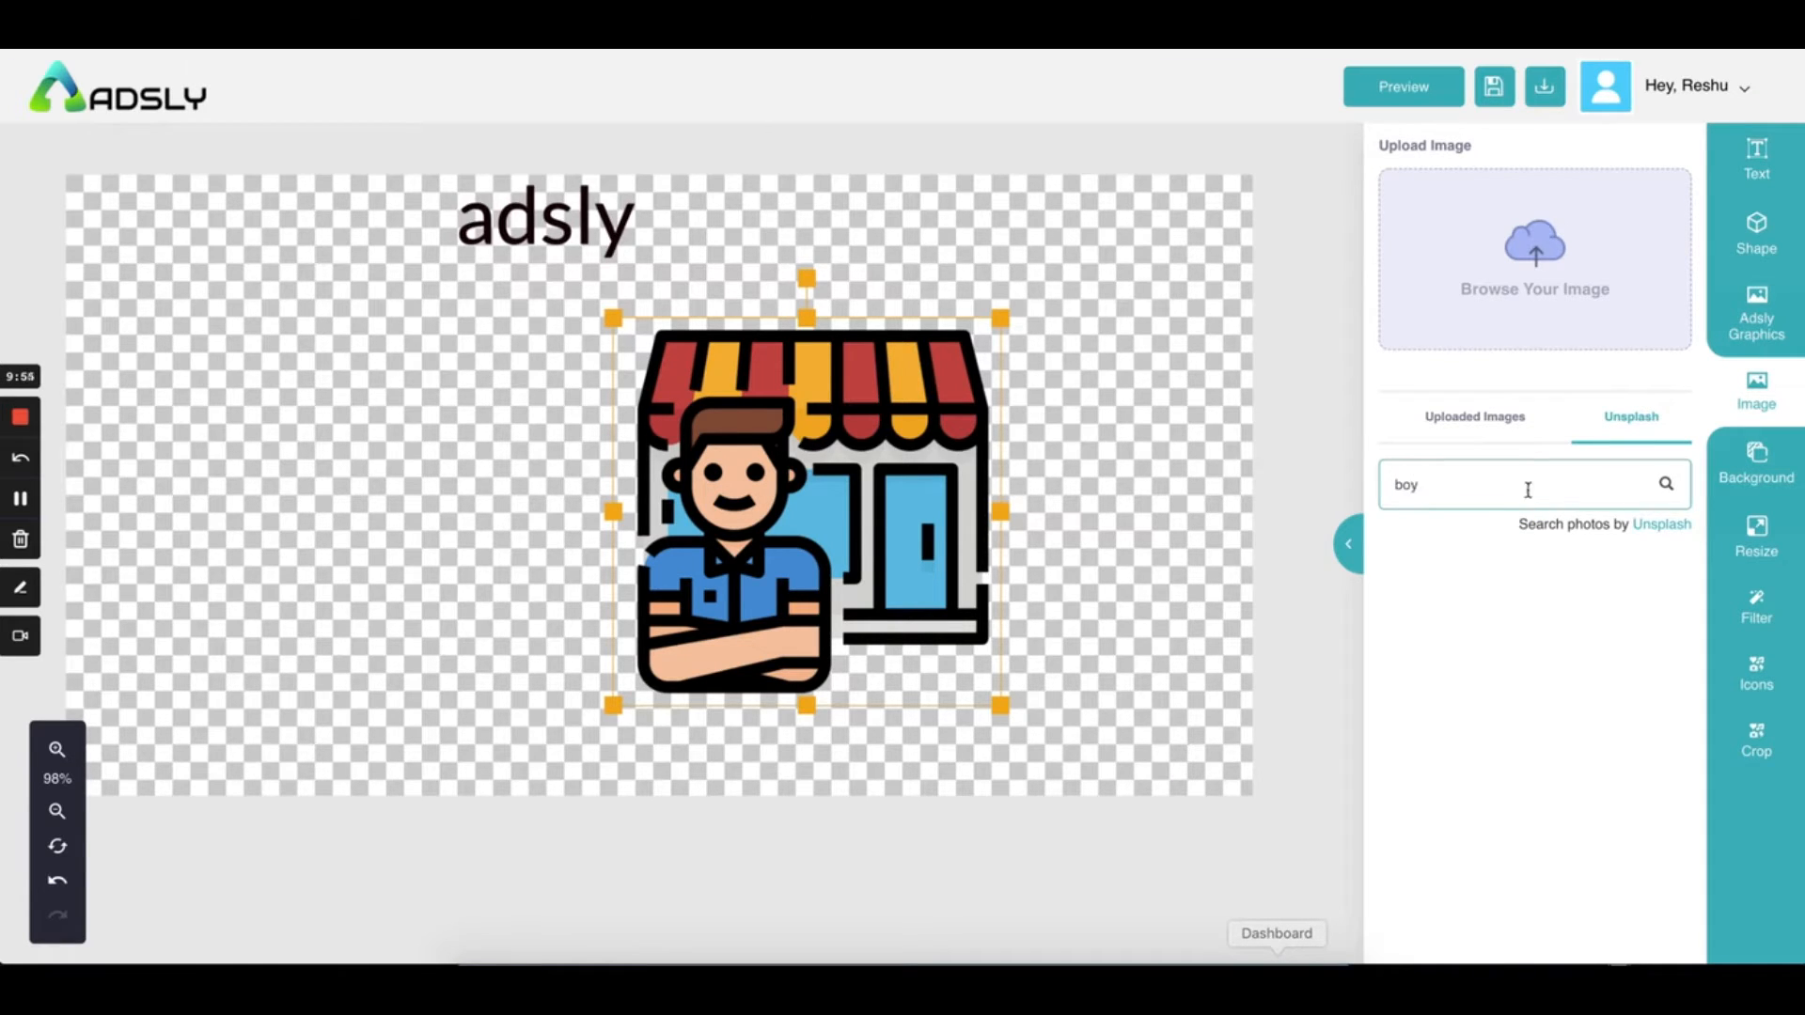
{"action": "key", "text": "Return"}
{"action": "scroll", "coordinate": [1523, 725], "scroll_direction": "down", "scroll_amount": 2}
{"action": "scroll", "coordinate": [1521, 736], "scroll_direction": "up", "scroll_amount": 2}
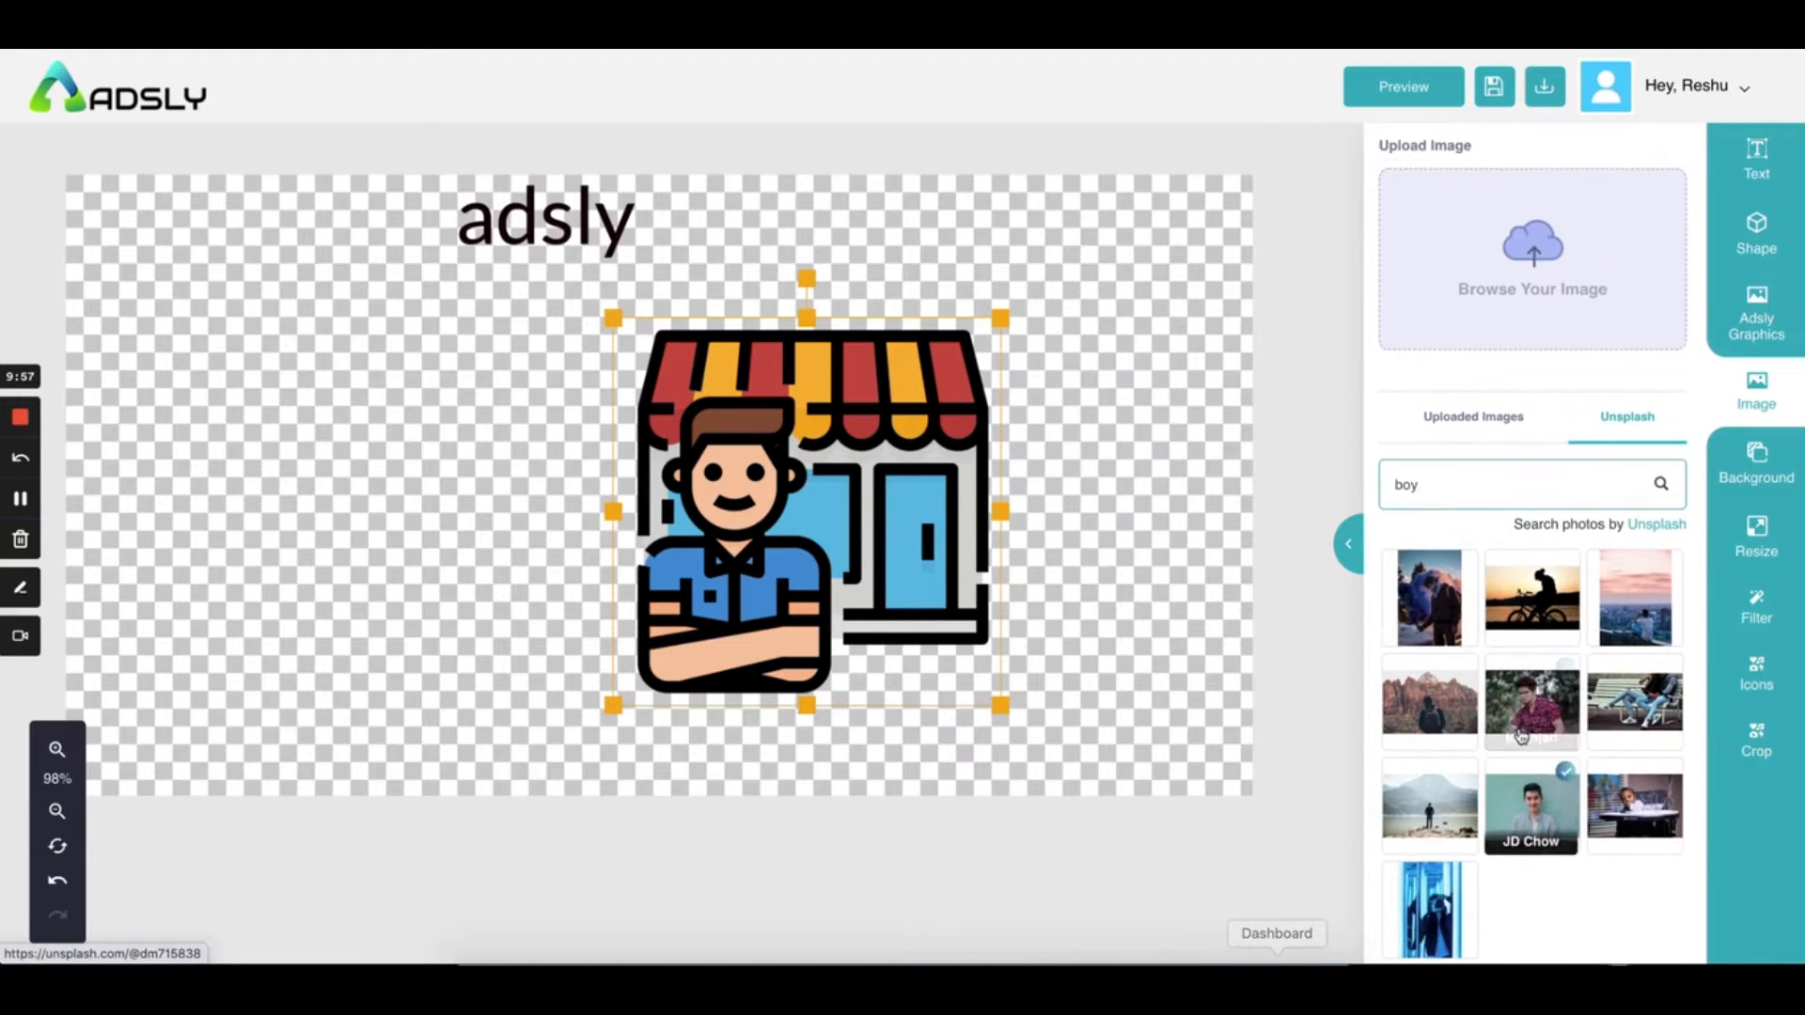
{"action": "scroll", "coordinate": [1521, 736], "scroll_direction": "down", "scroll_amount": 2}
{"action": "left_click", "coordinate": [1481, 893]}
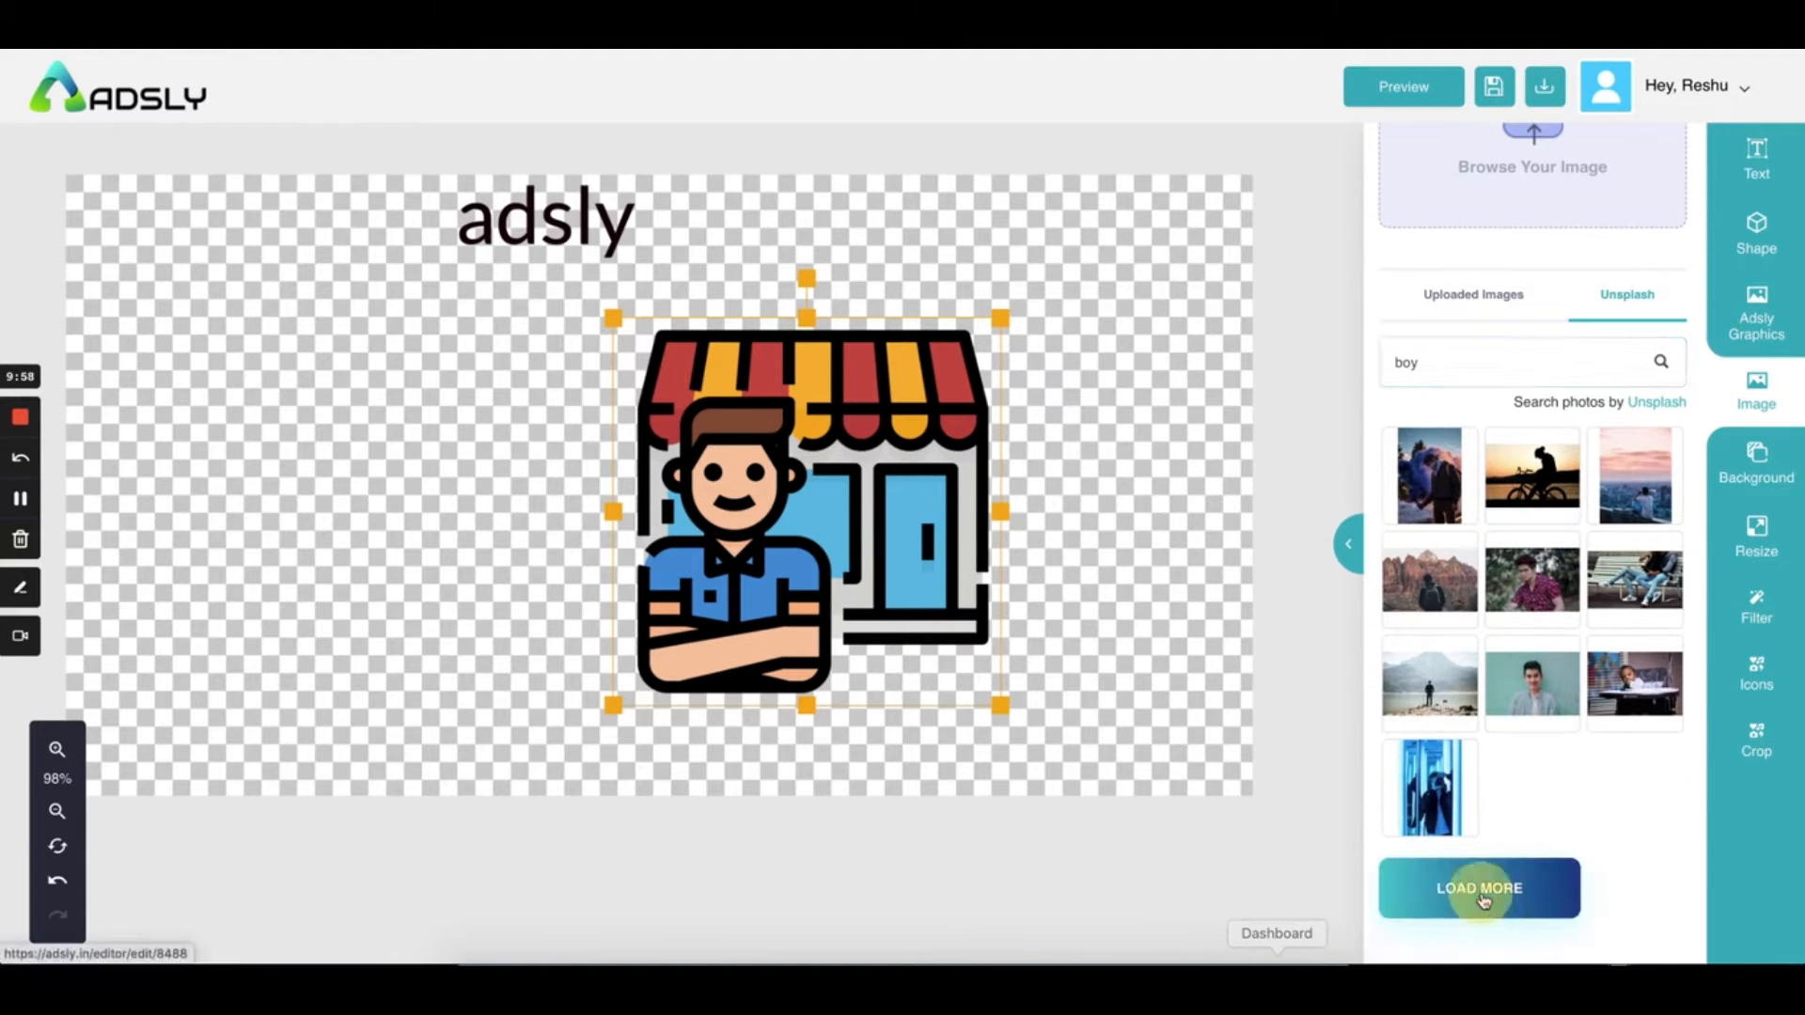
{"action": "left_click", "coordinate": [1529, 701]}
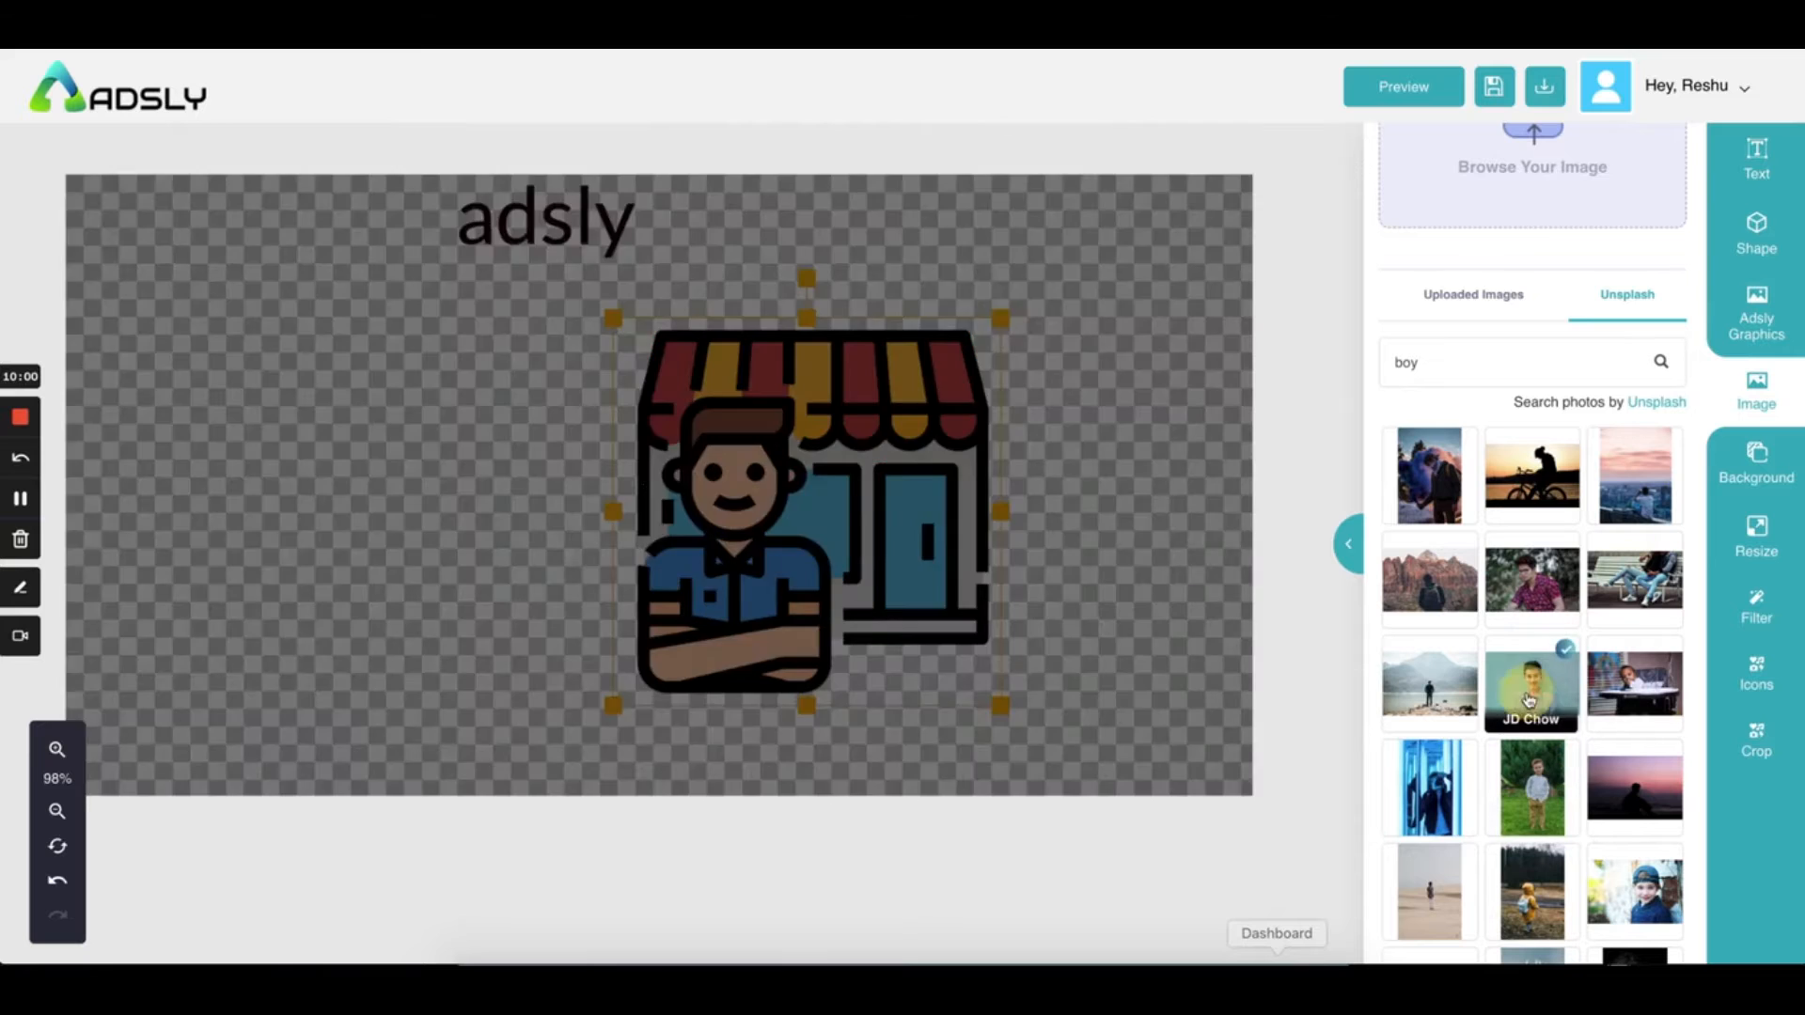
{"action": "left_click", "coordinate": [908, 557]}
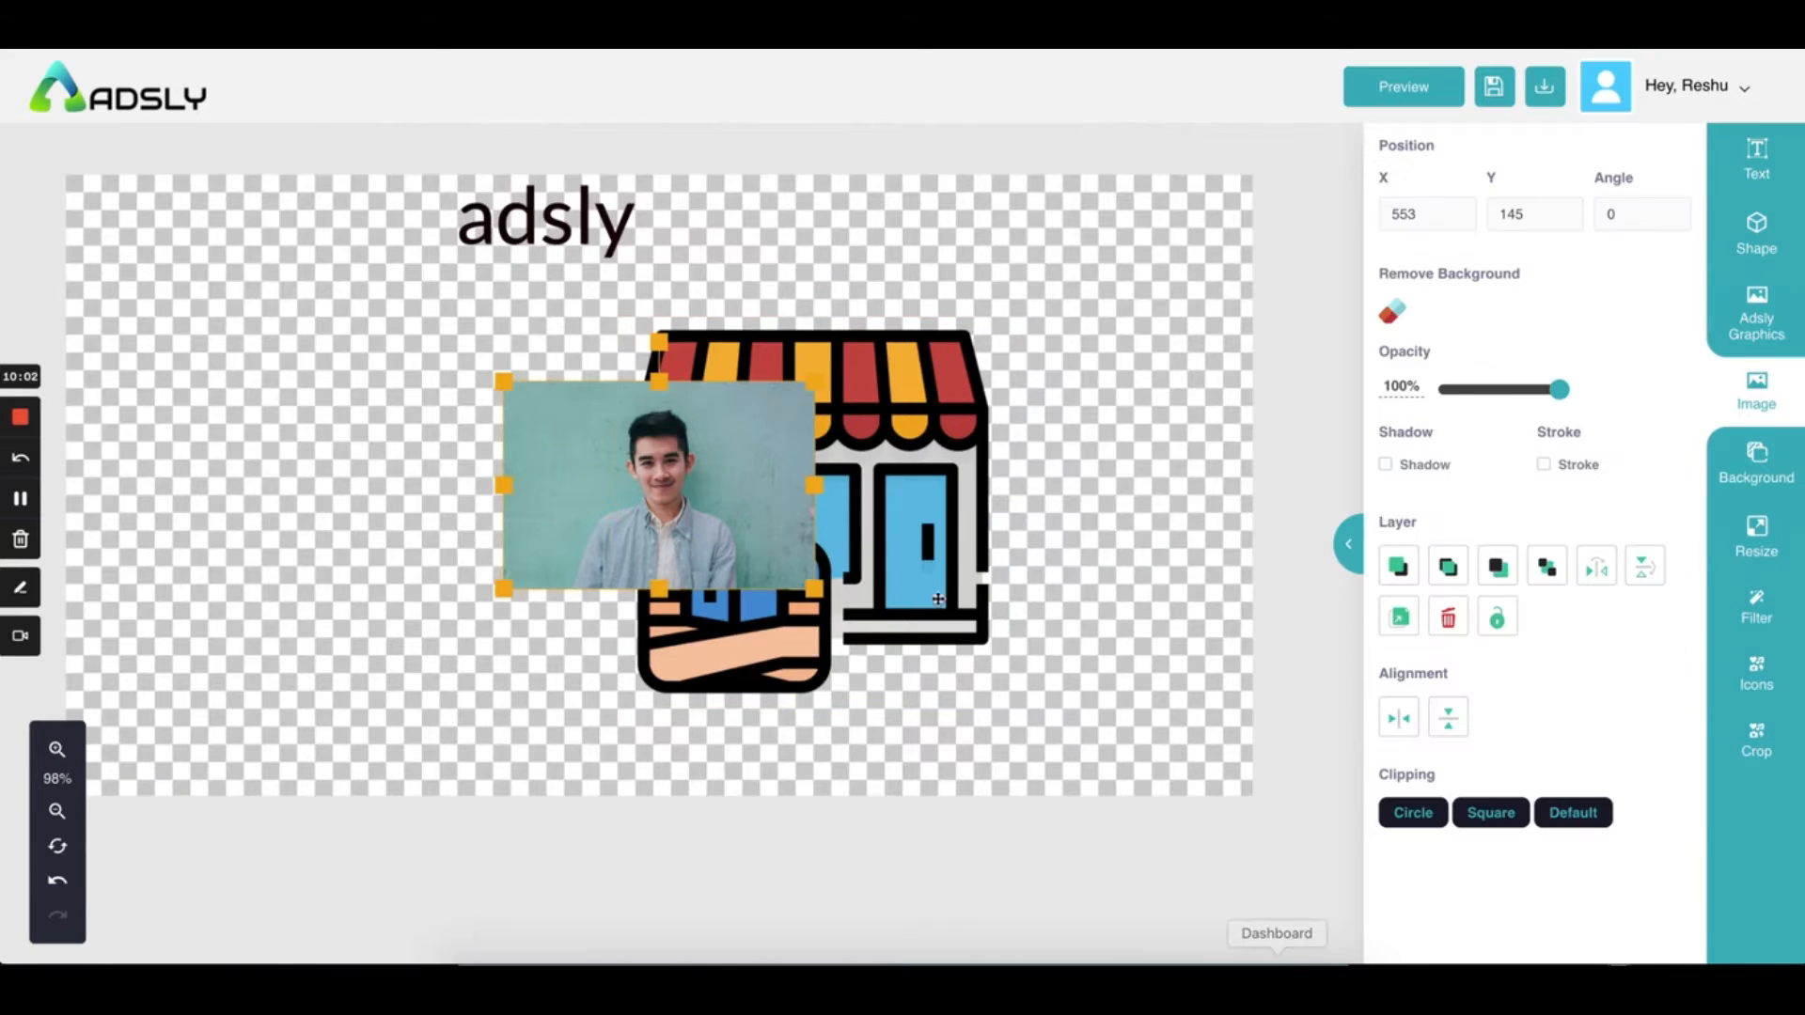
Move the portrait photo to the left side and the shop illustration up and right
{"action": "left_click_drag", "start_coordinate": [717, 495], "coordinate": [419, 476]}
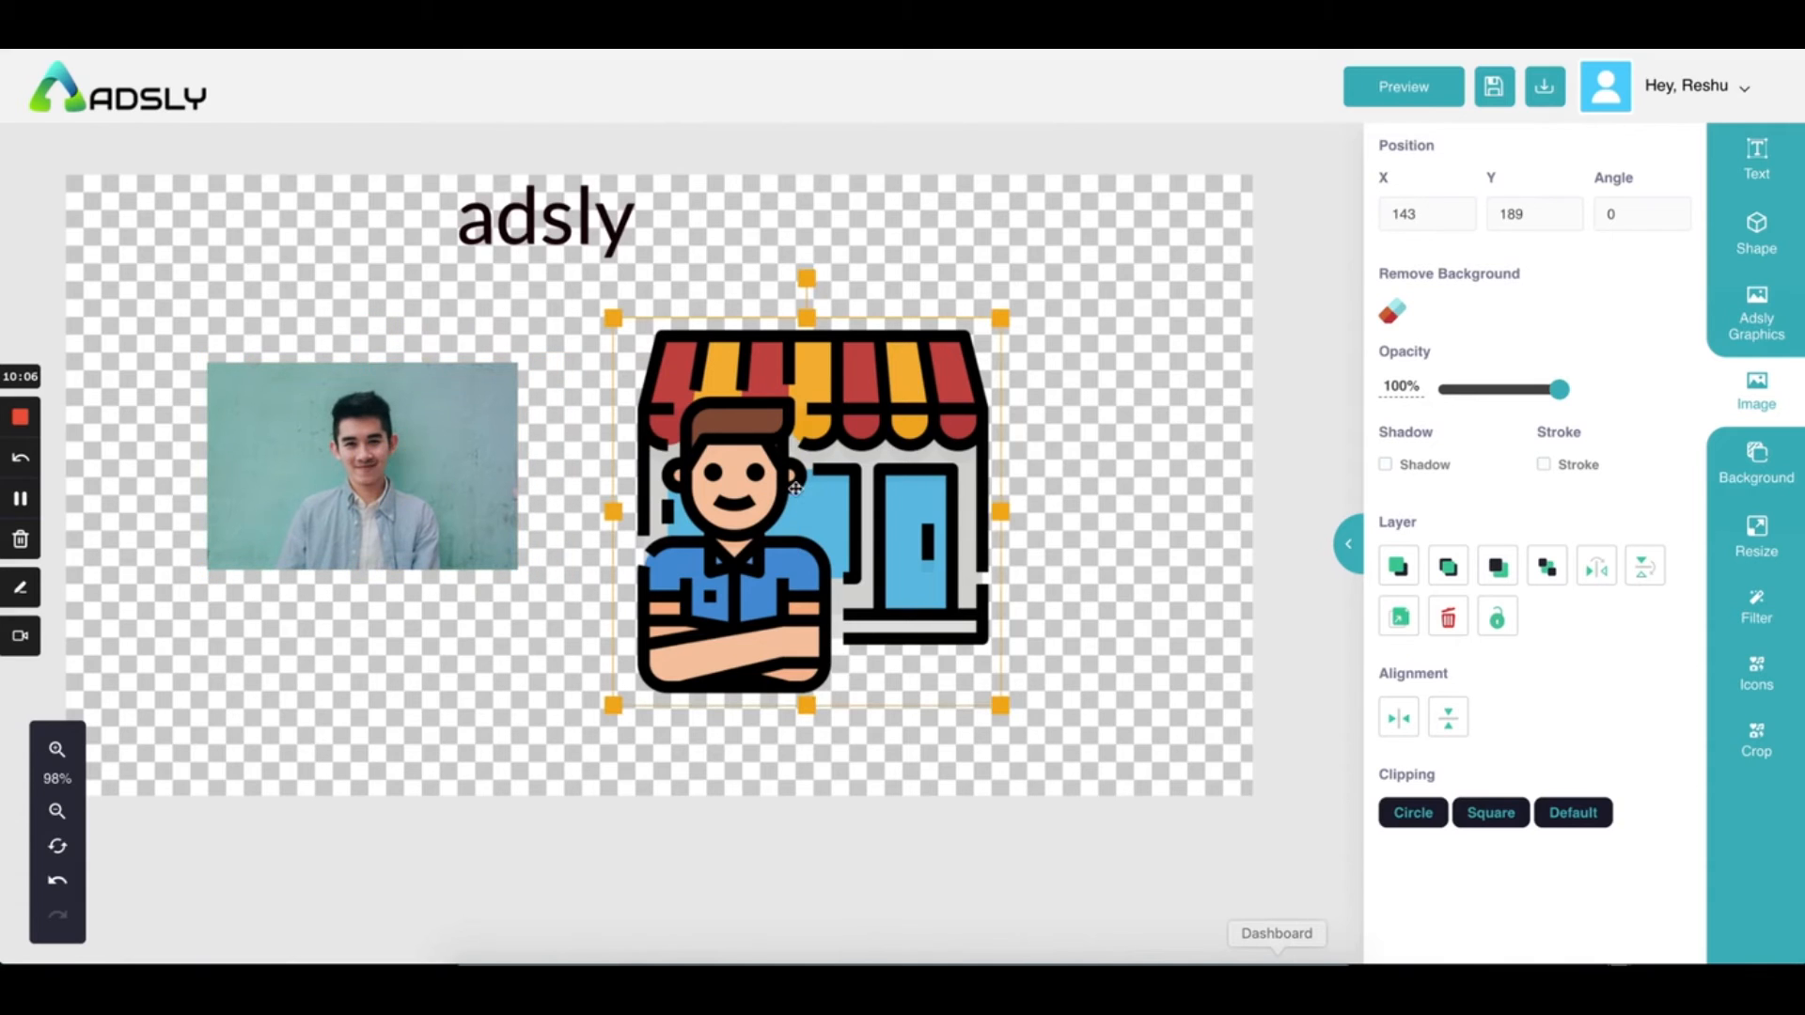
{"action": "left_click", "coordinate": [474, 503]}
{"action": "left_click", "coordinate": [843, 480]}
{"action": "left_click_drag", "start_coordinate": [871, 542], "coordinate": [983, 493]}
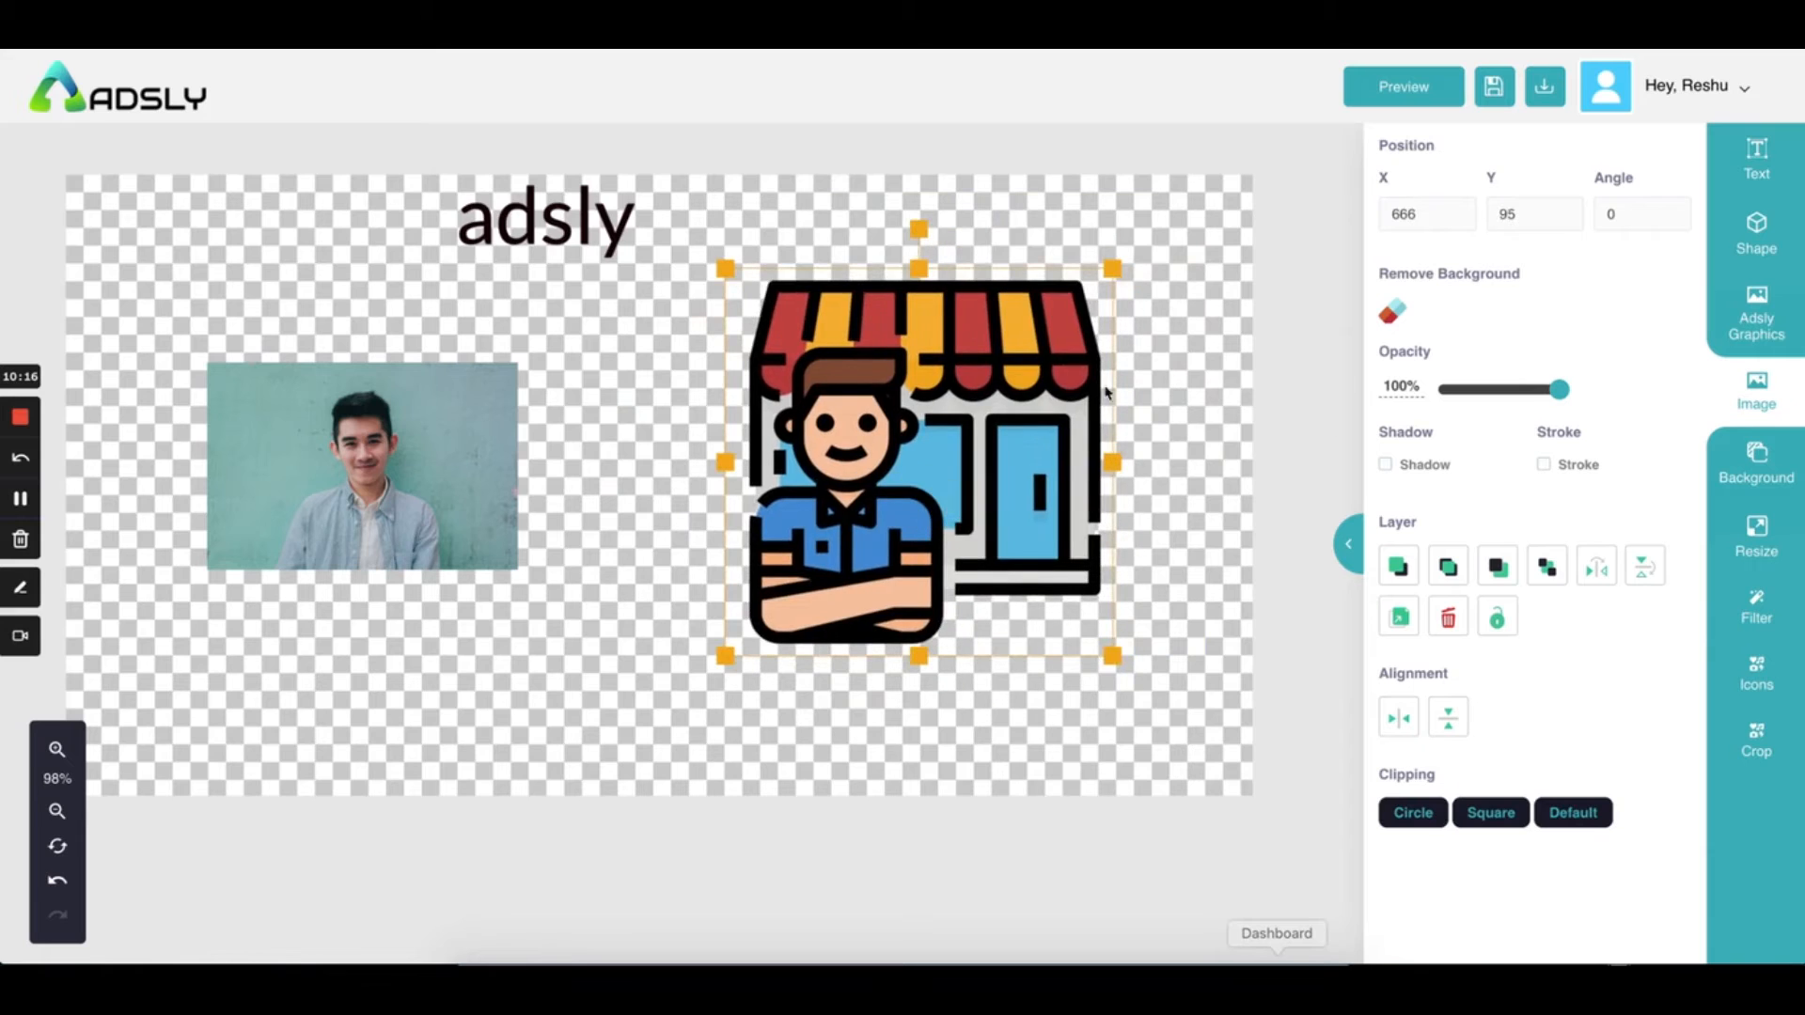
Try opacity, drop shadow and outline stroke on the illustration, leaving shadow and stroke off
{"action": "left_click_drag", "start_coordinate": [1560, 391], "coordinate": [1604, 391]}
{"action": "left_click", "coordinate": [1386, 464]}
{"action": "left_click", "coordinate": [1386, 465]}
{"action": "left_click", "coordinate": [1385, 464]}
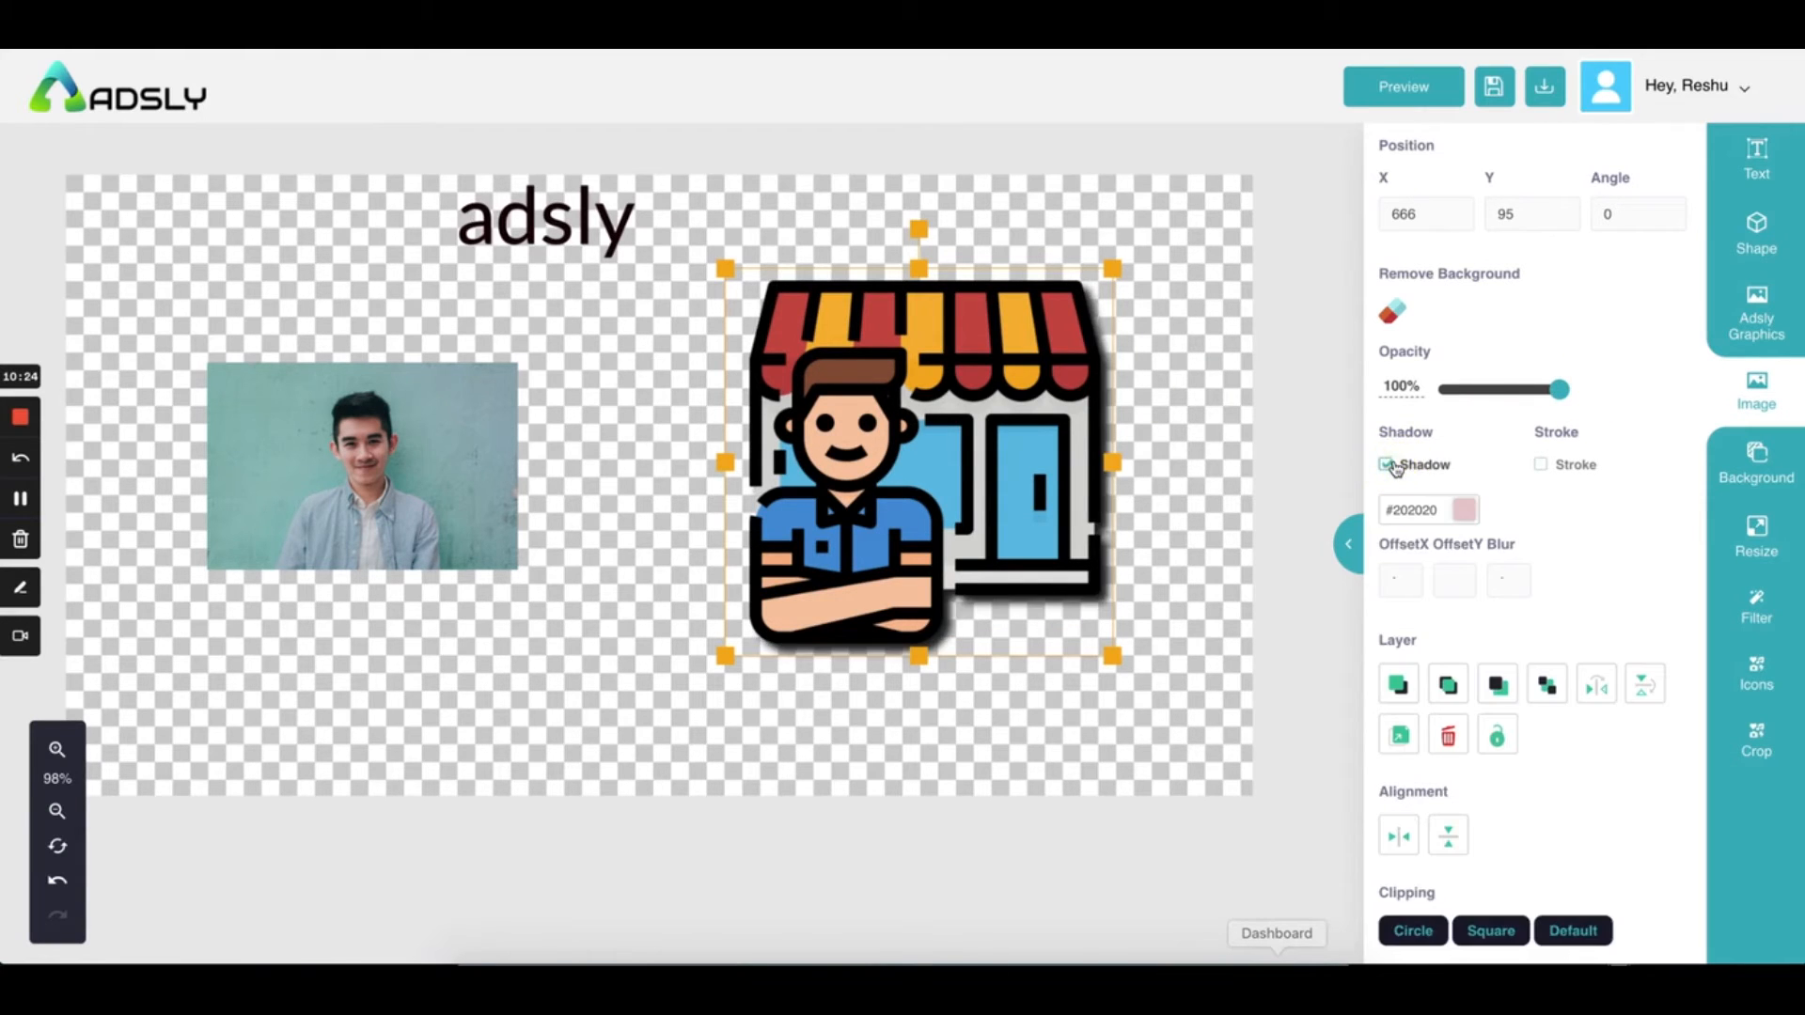
{"action": "left_click", "coordinate": [1387, 465]}
{"action": "left_click", "coordinate": [1544, 465]}
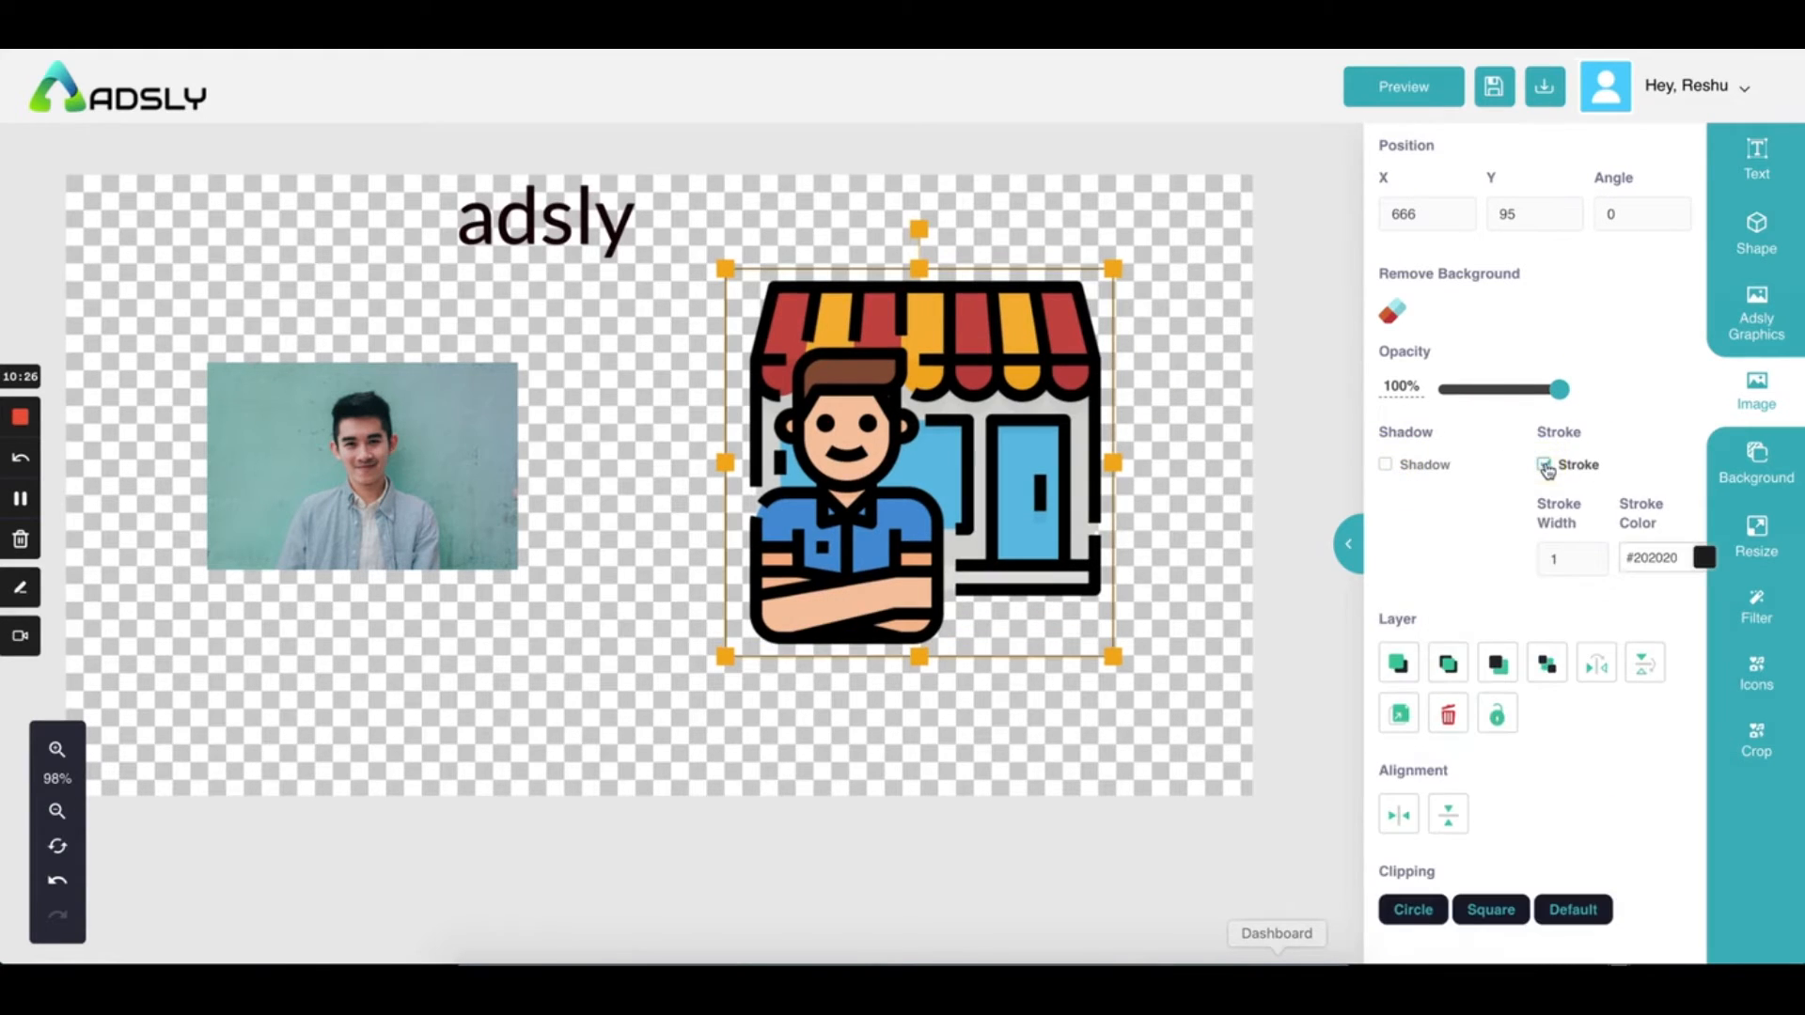
{"action": "left_click", "coordinate": [1544, 465]}
{"action": "left_click", "coordinate": [1544, 466]}
{"action": "left_click", "coordinate": [1140, 502]}
{"action": "left_click", "coordinate": [1004, 506]}
{"action": "left_click", "coordinate": [1544, 465]}
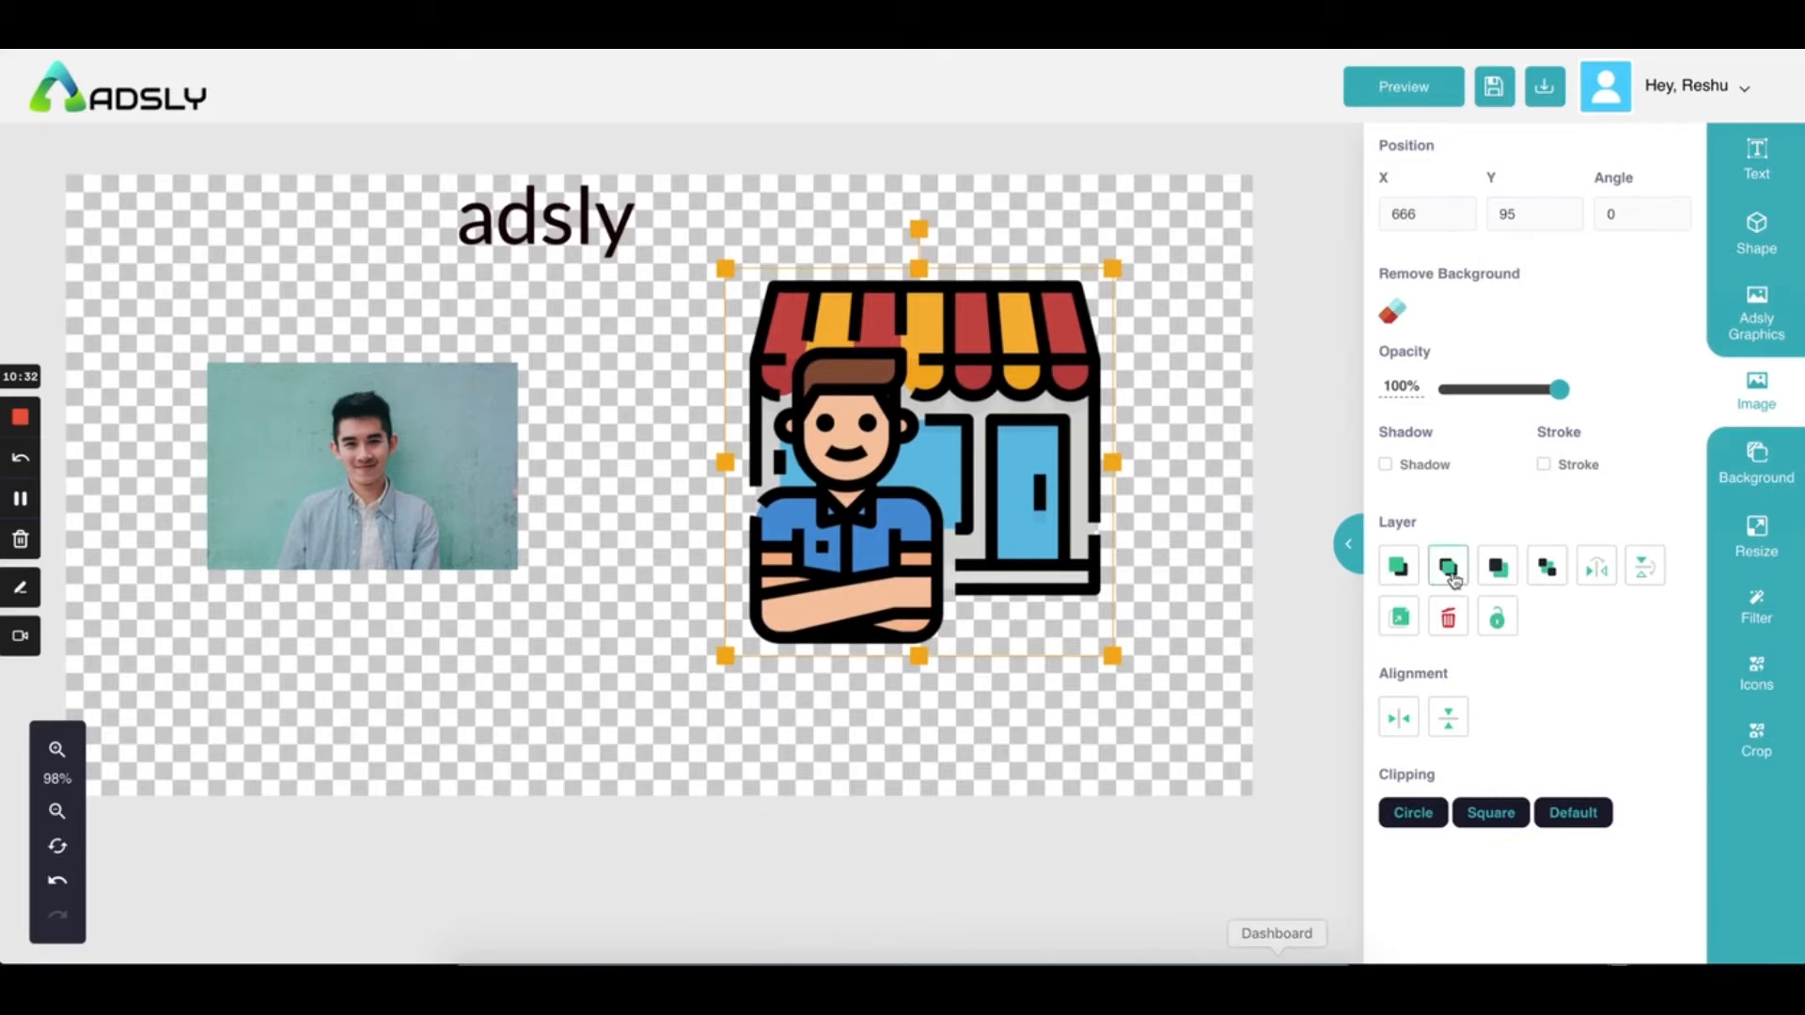
Move the portrait photo onto the shop illustration and enlarge it
{"action": "left_click_drag", "start_coordinate": [451, 468], "coordinate": [779, 594]}
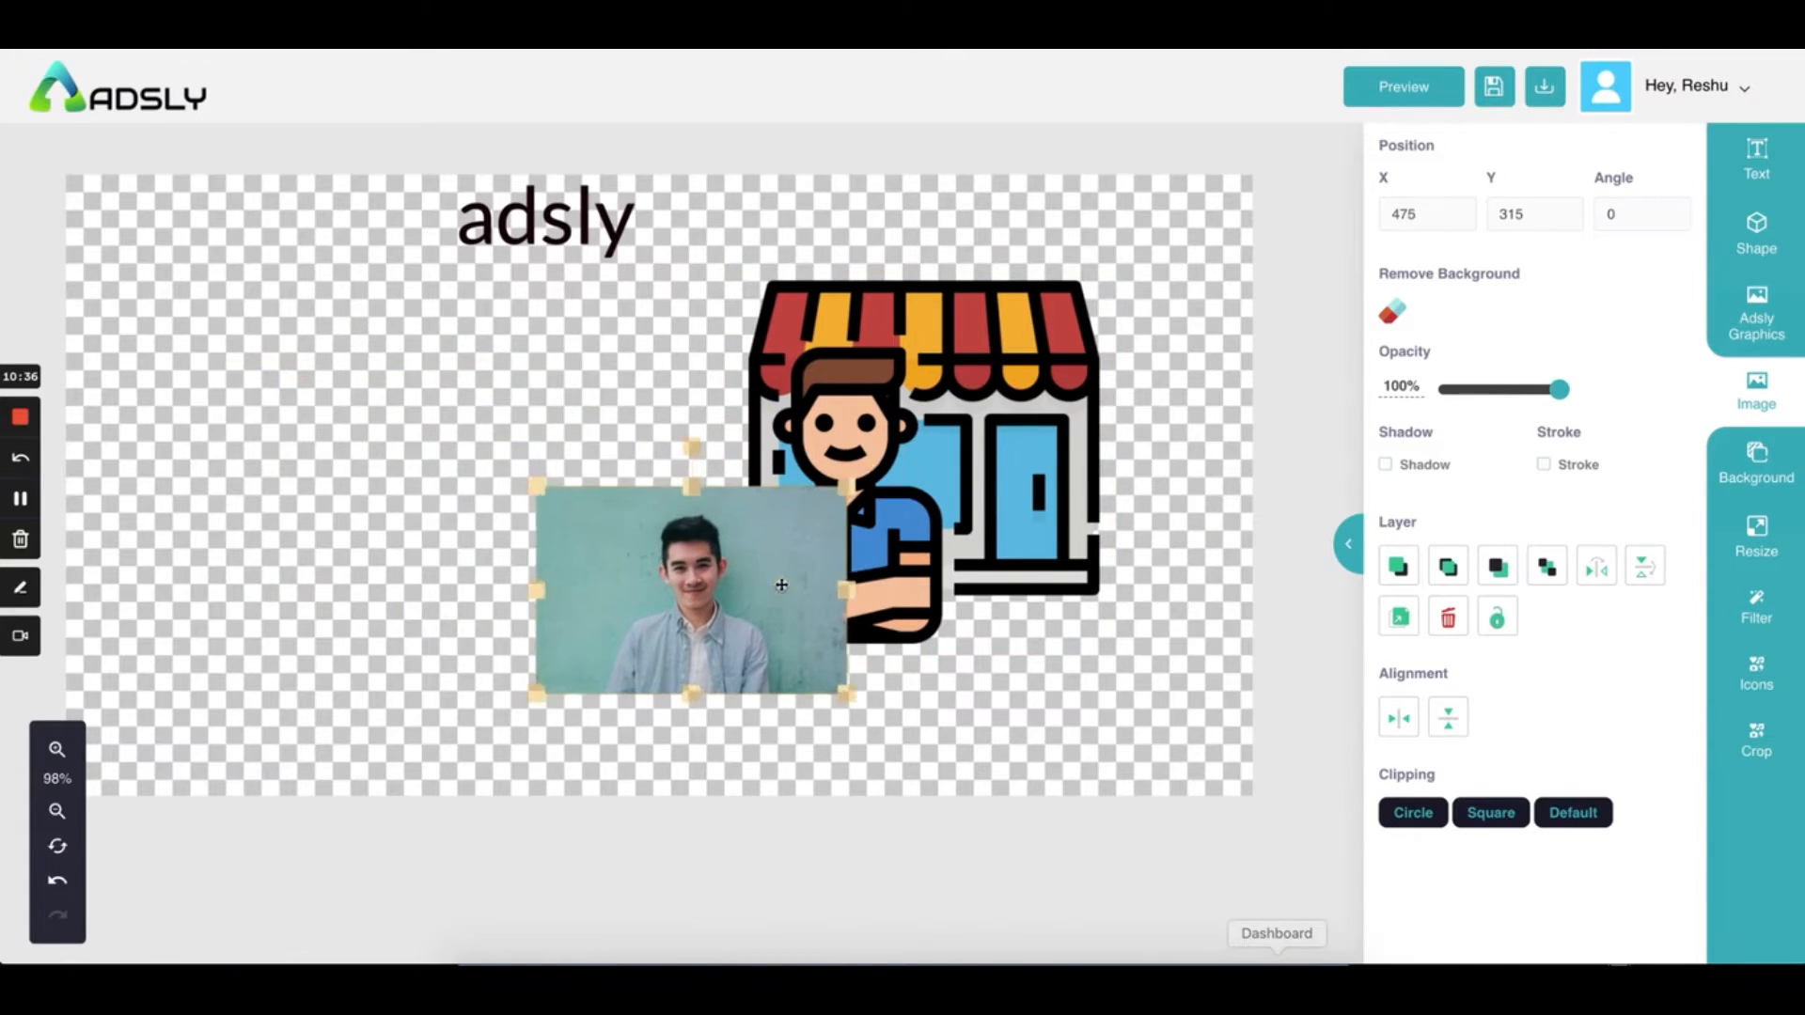
{"action": "left_click", "coordinate": [905, 427]}
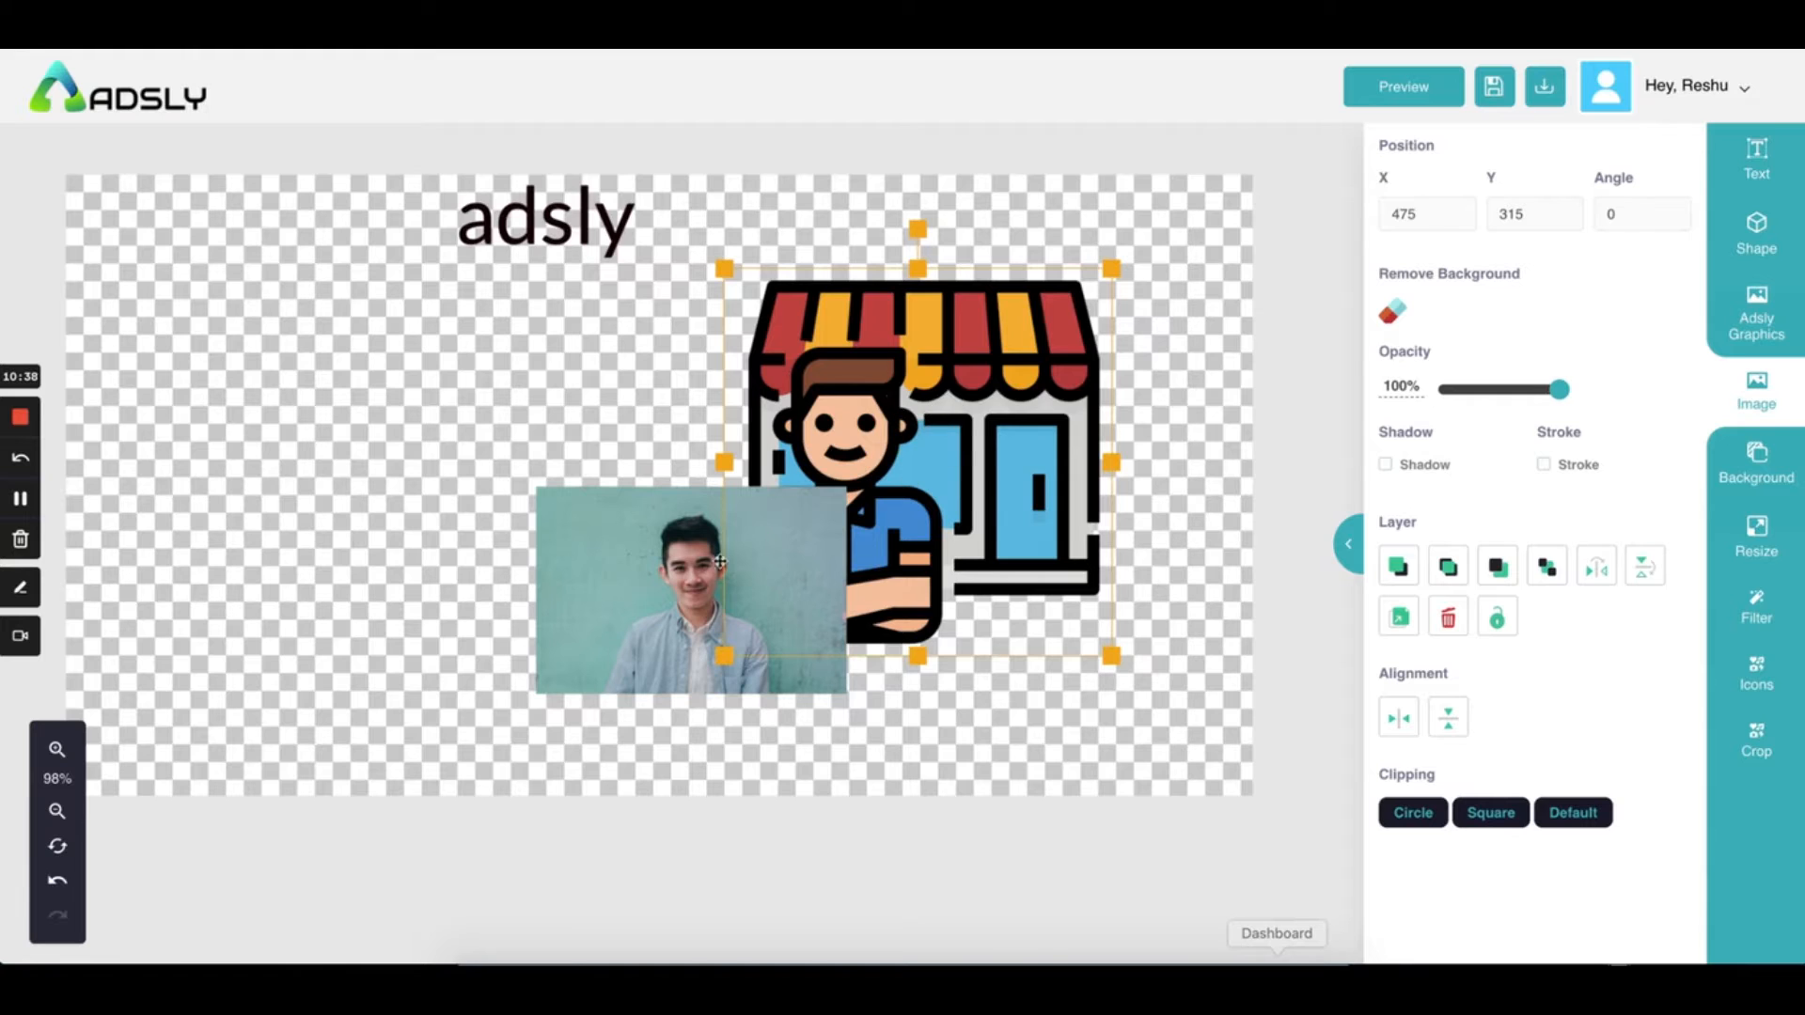
{"action": "left_click", "coordinate": [599, 643]}
{"action": "left_click_drag", "start_coordinate": [535, 693], "coordinate": [454, 749]}
Bring the shop illustration in front of the photo, nudged slightly up and right
{"action": "left_click", "coordinate": [885, 362]}
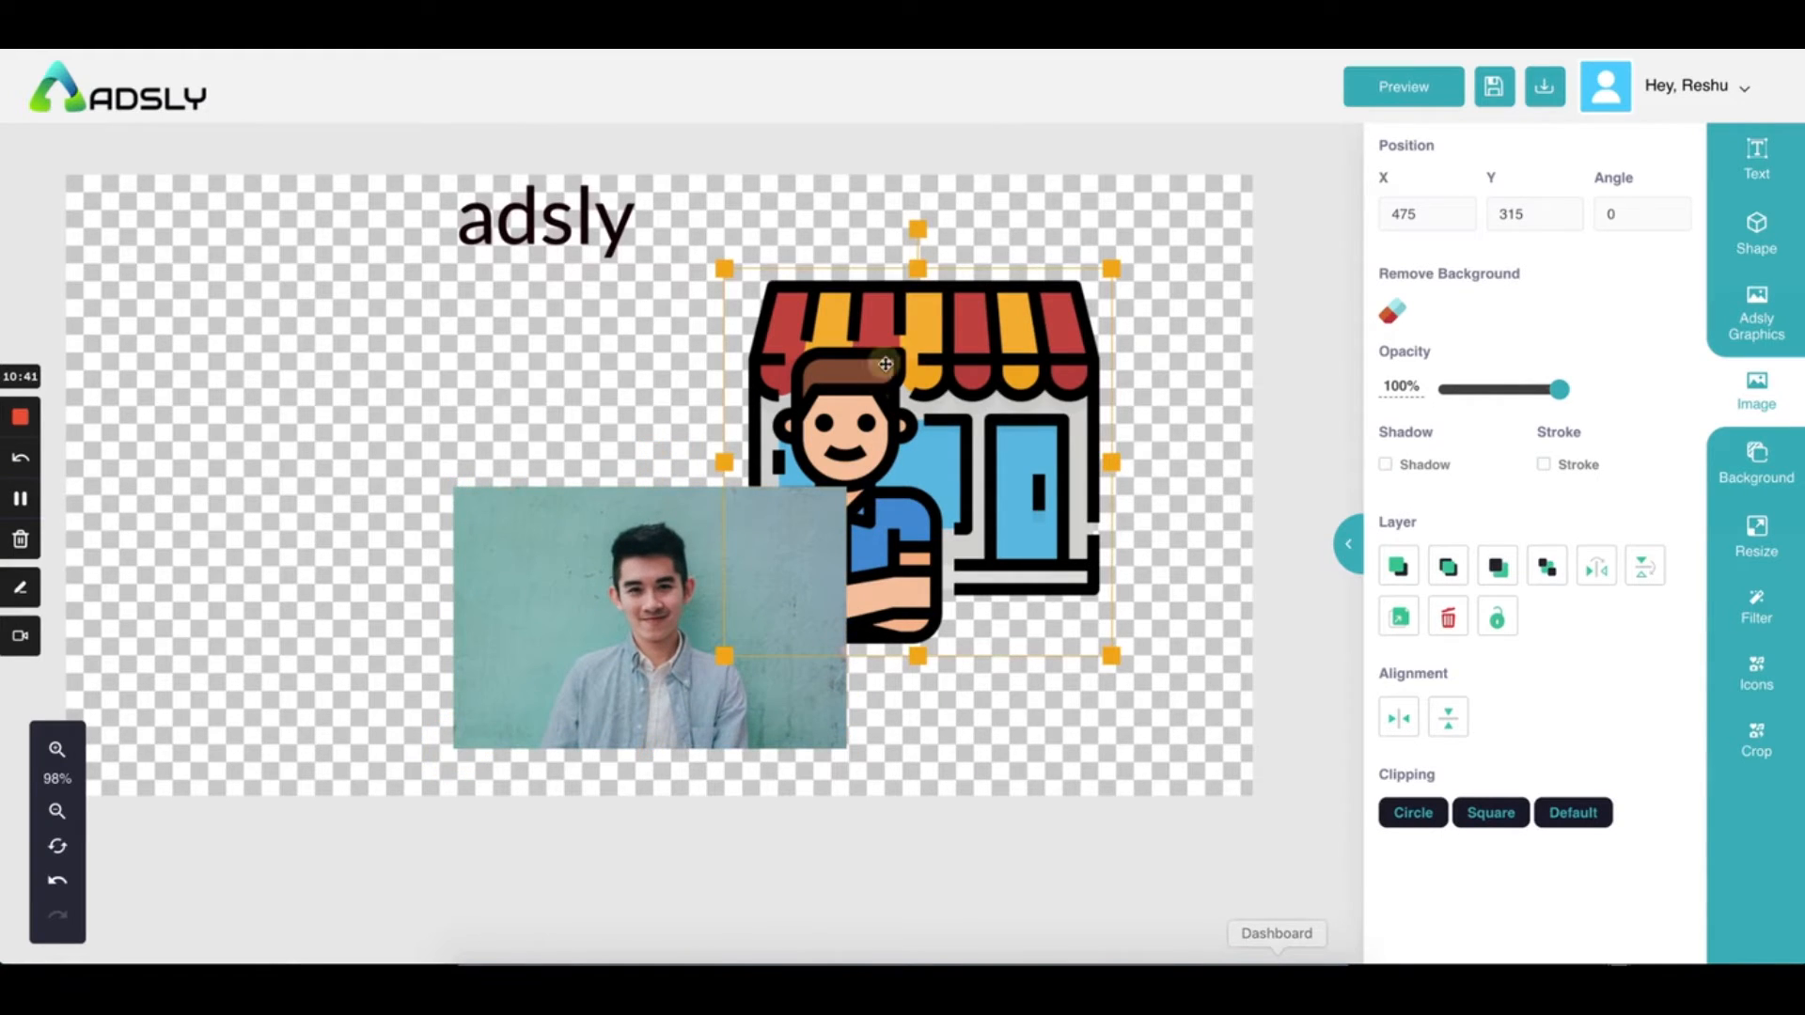
{"action": "left_click", "coordinate": [1448, 571]}
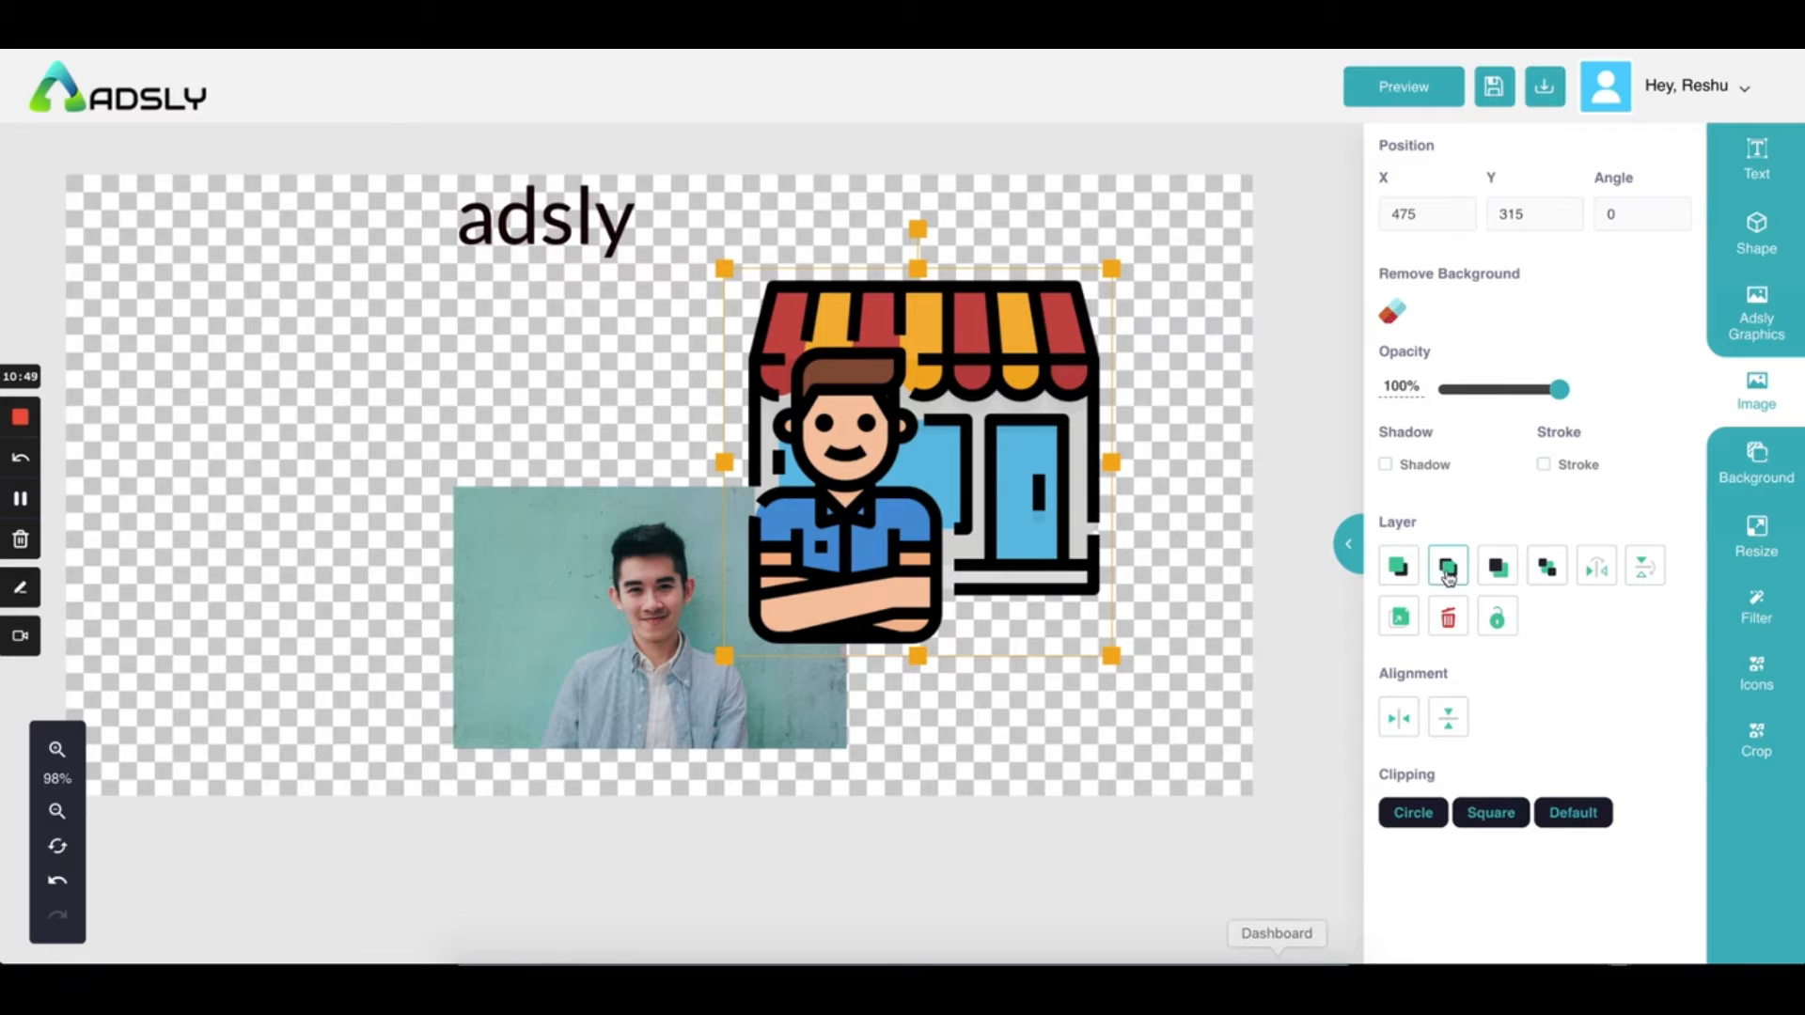
{"action": "left_click_drag", "start_coordinate": [913, 473], "coordinate": [893, 473]}
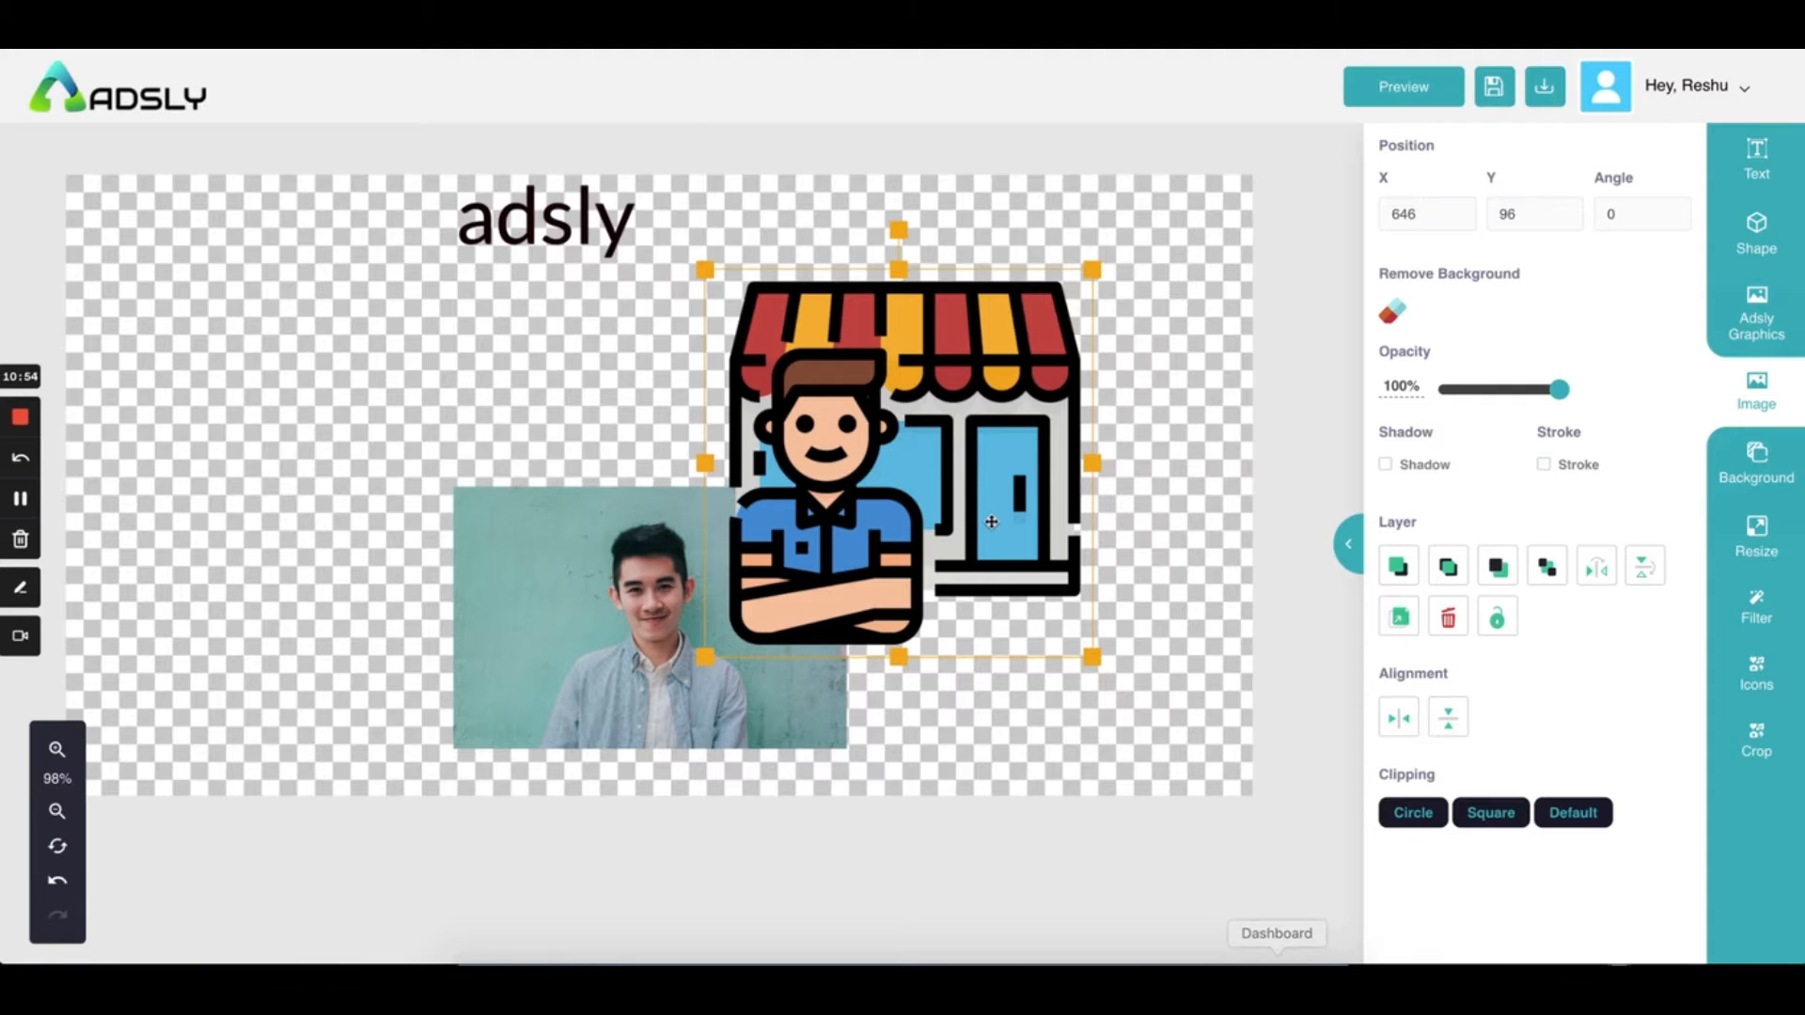
{"action": "left_click", "coordinate": [1498, 567]}
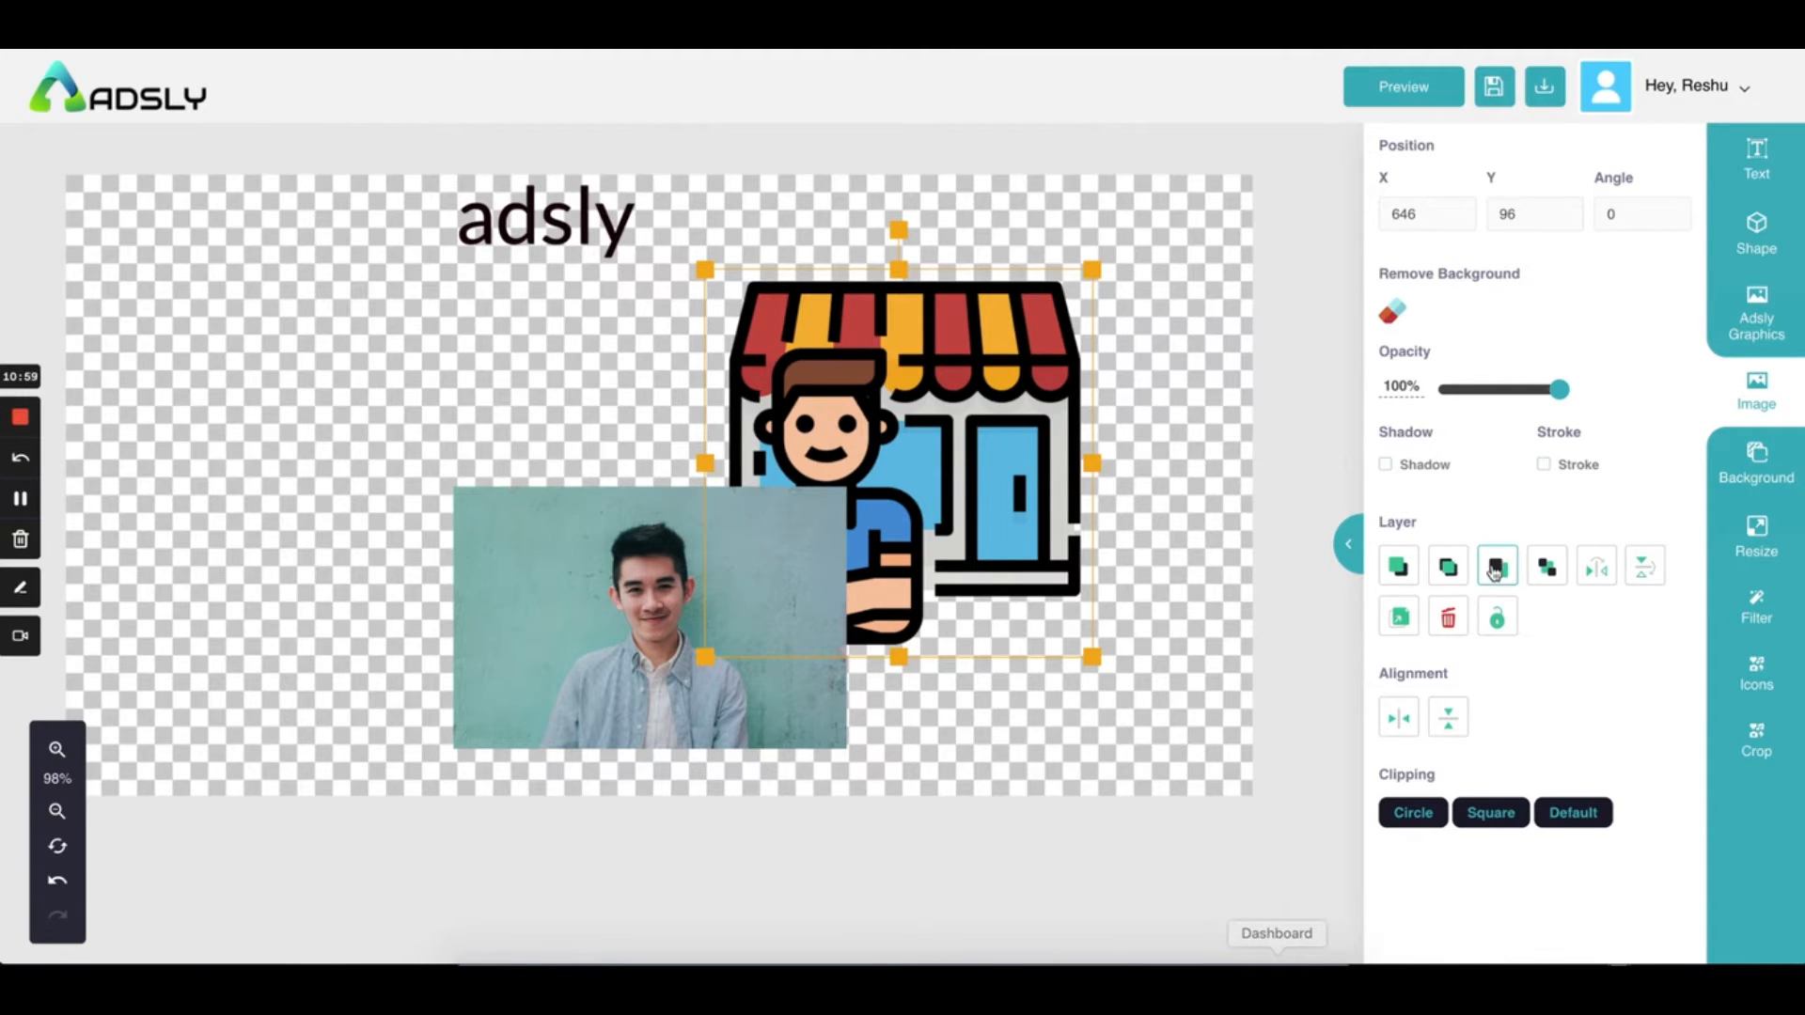
{"action": "left_click", "coordinate": [1546, 569]}
{"action": "left_click_drag", "start_coordinate": [972, 449], "coordinate": [980, 438]}
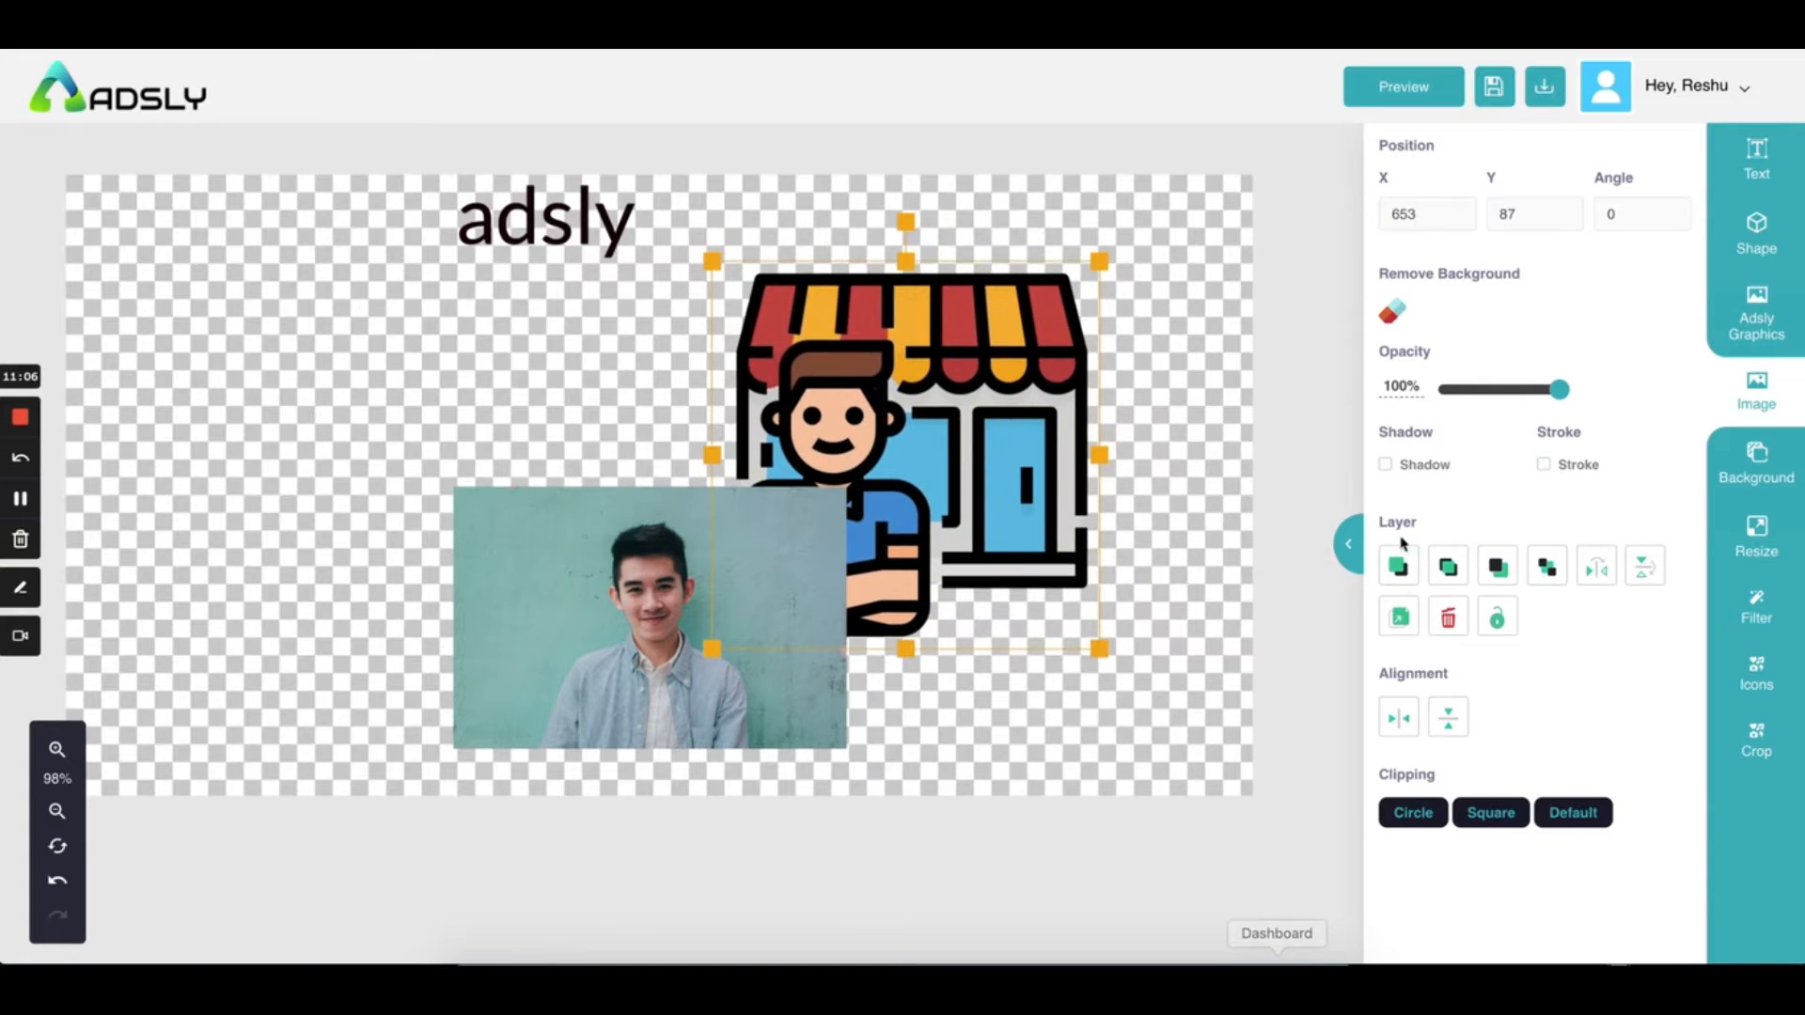
{"action": "left_click", "coordinate": [1447, 567]}
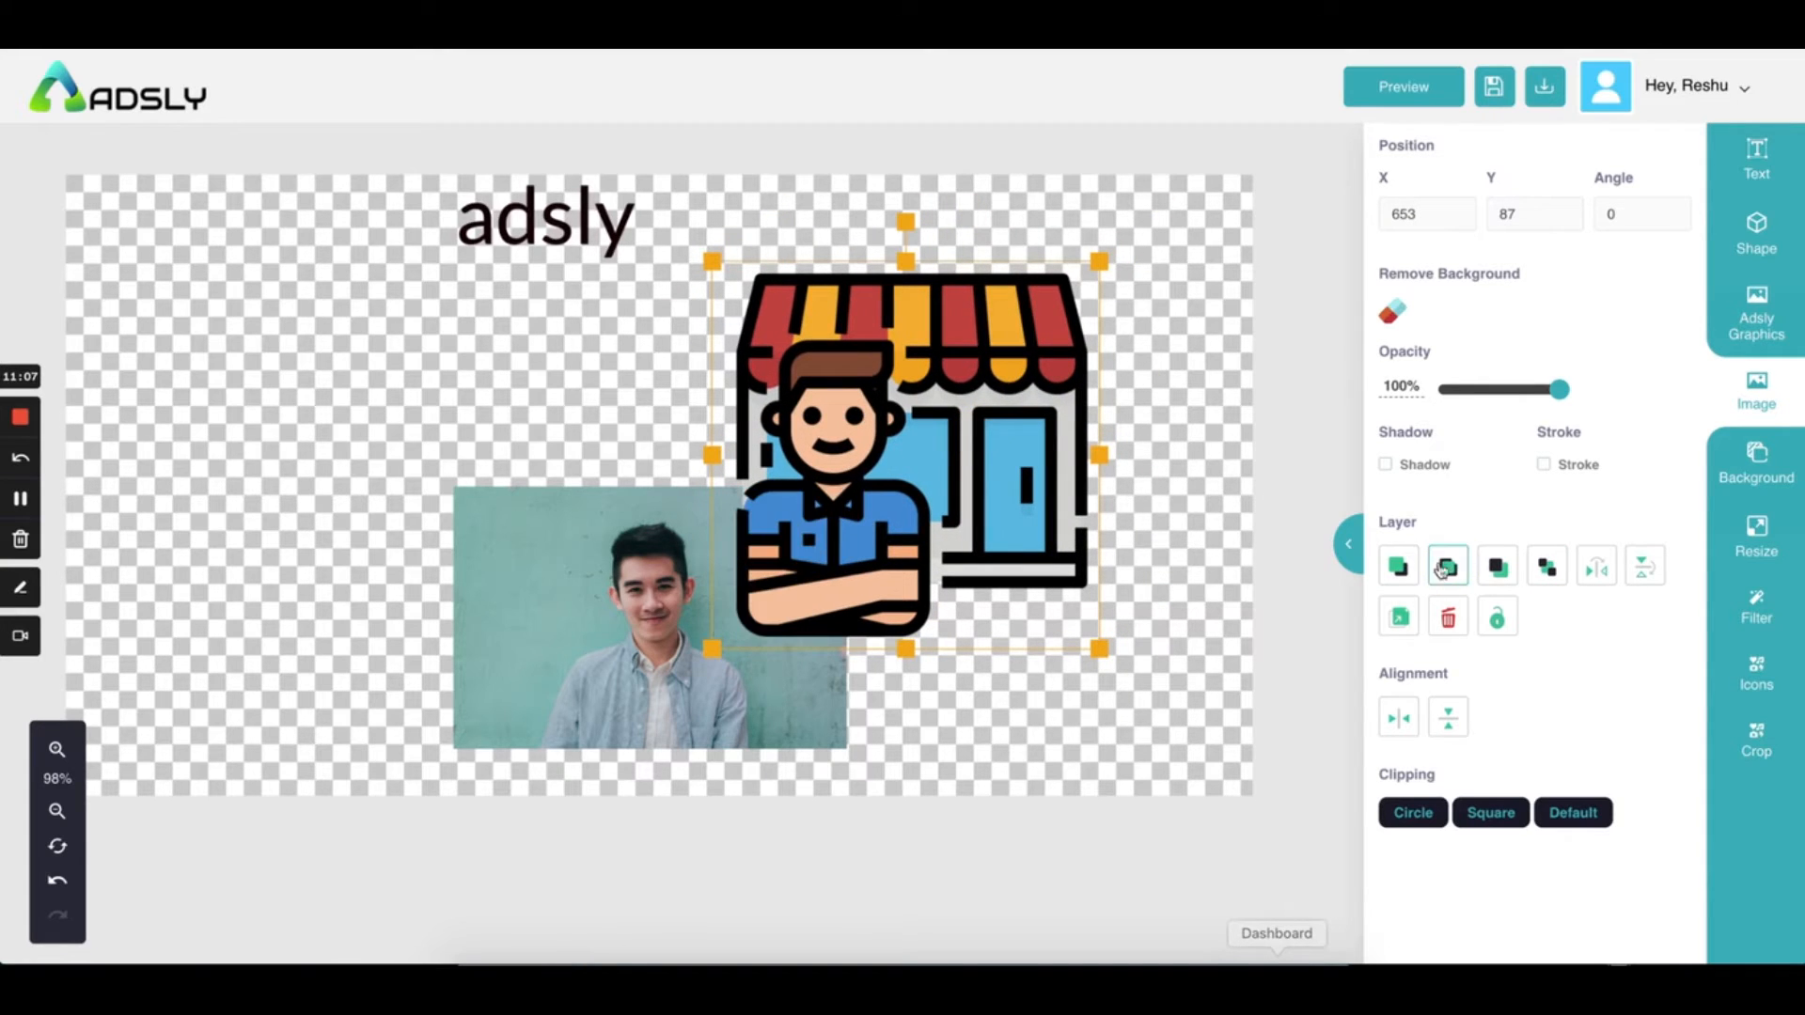
Duplicate the shop illustration, delete the copy, and reselect the man's photo
{"action": "left_click", "coordinate": [1388, 623]}
{"action": "left_click_drag", "start_coordinate": [909, 414], "coordinate": [406, 397]}
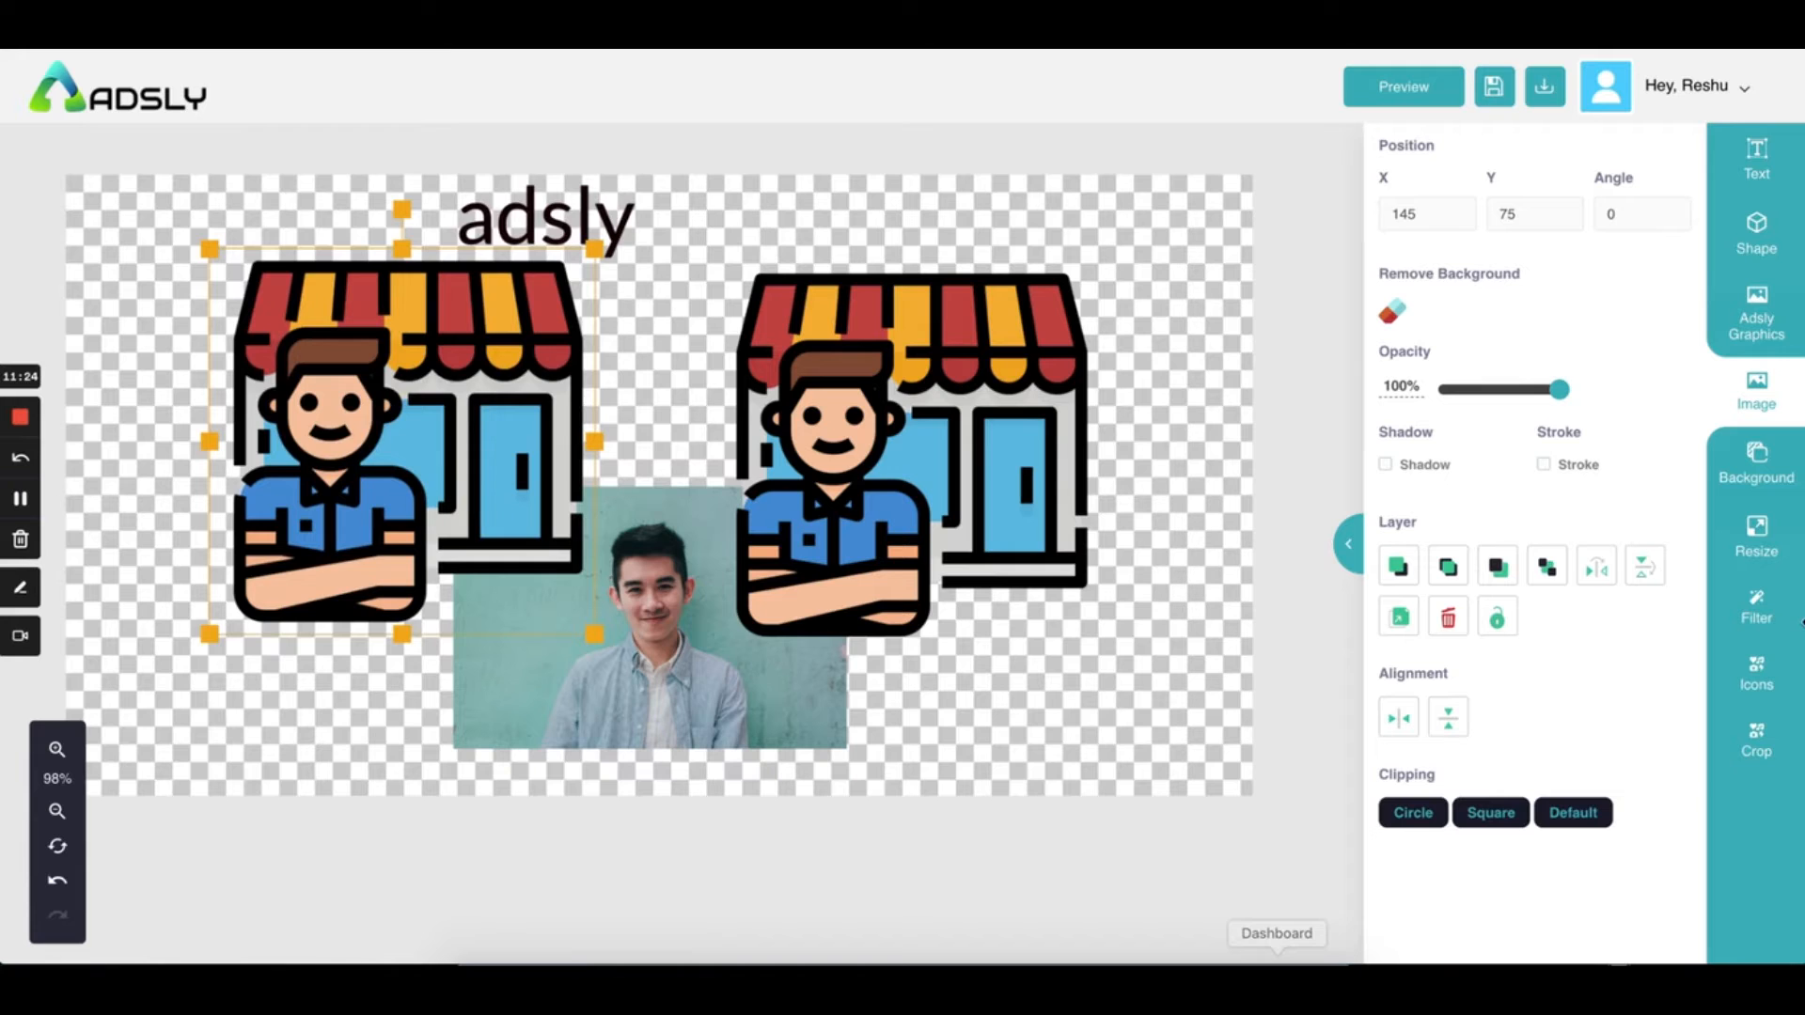
{"action": "left_click", "coordinate": [1448, 617]}
{"action": "left_click", "coordinate": [835, 510]}
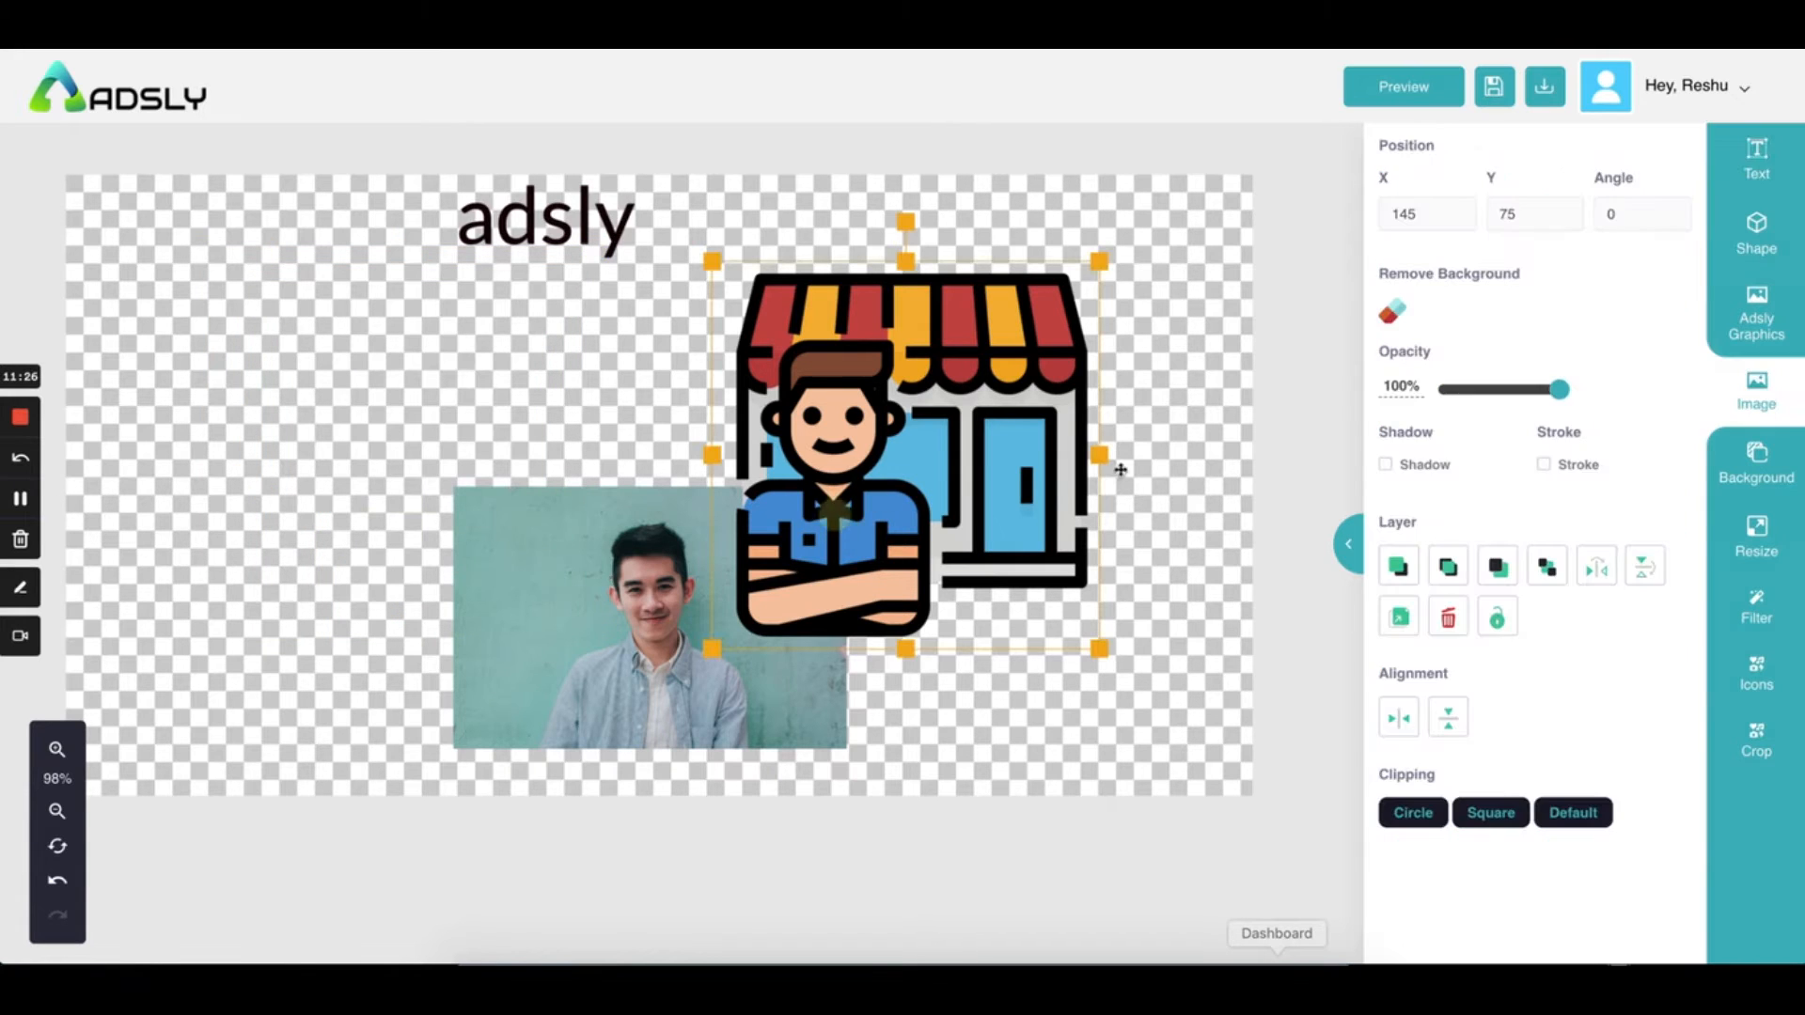
{"action": "left_click", "coordinate": [667, 629]}
Place the man's photo up-left beside the shop illustration and start removing its background
{"action": "left_click_drag", "start_coordinate": [668, 629], "coordinate": [454, 474]}
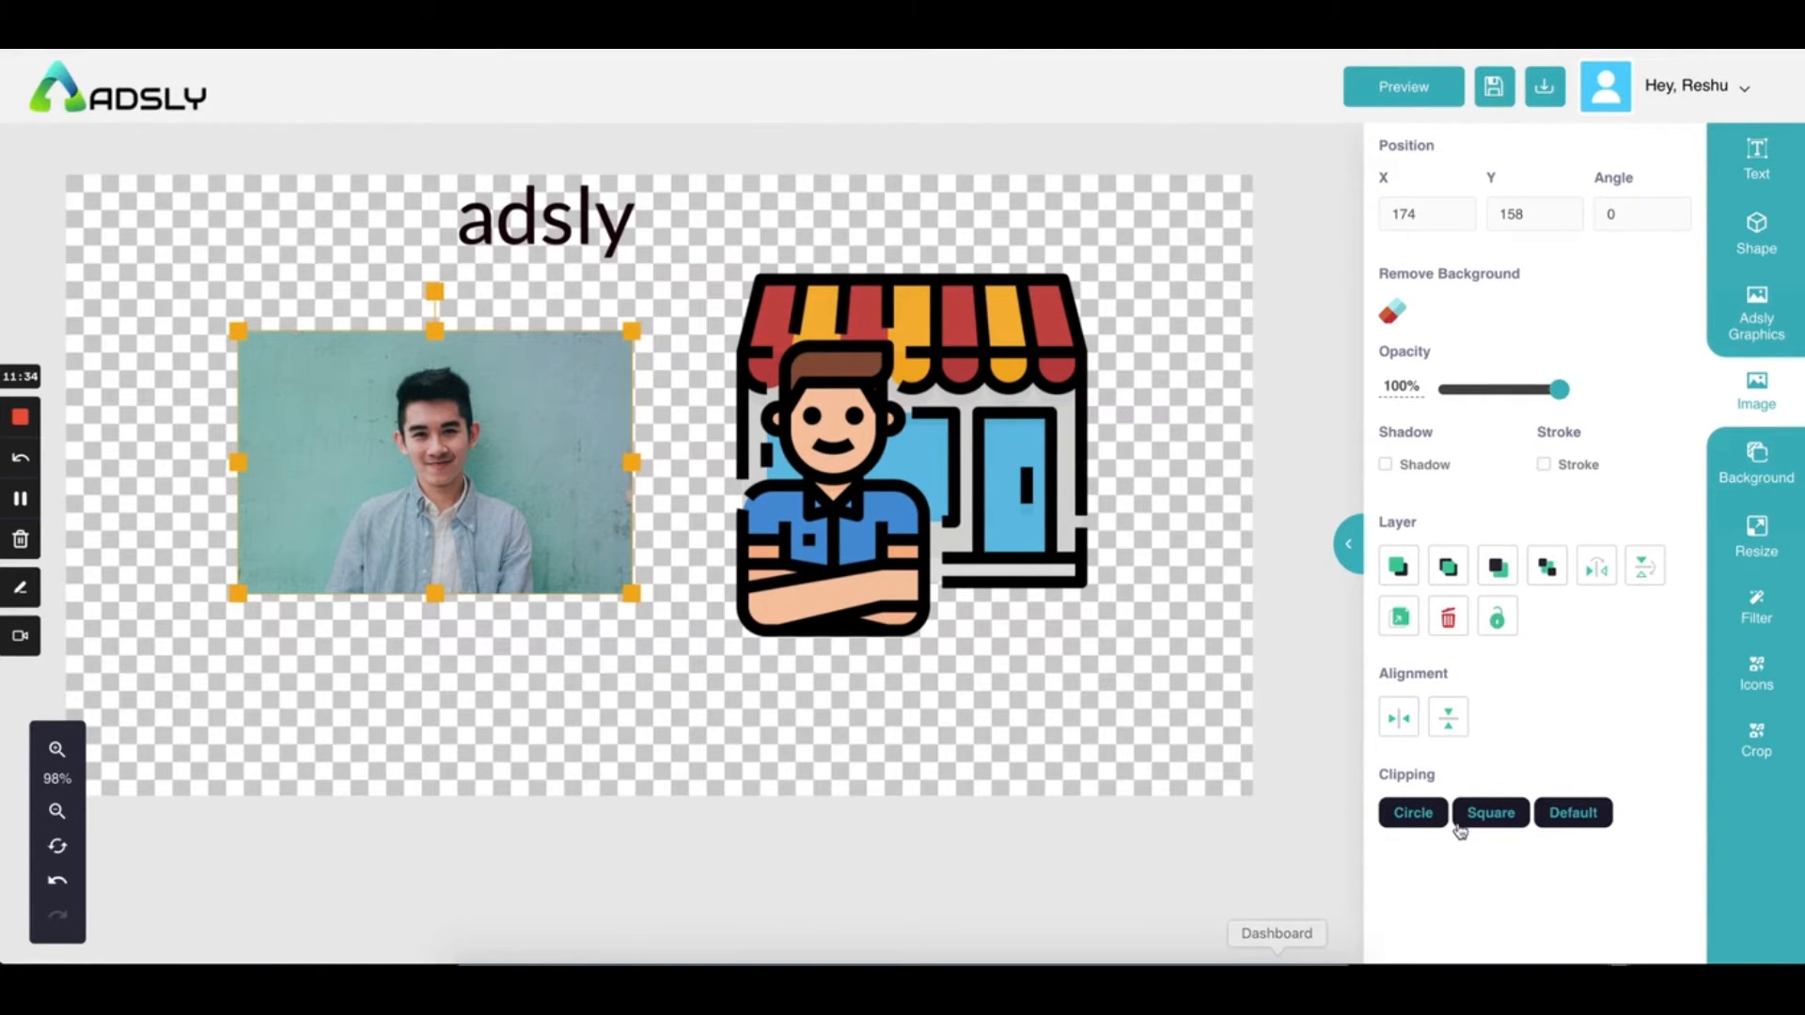
{"action": "left_click", "coordinate": [636, 593]}
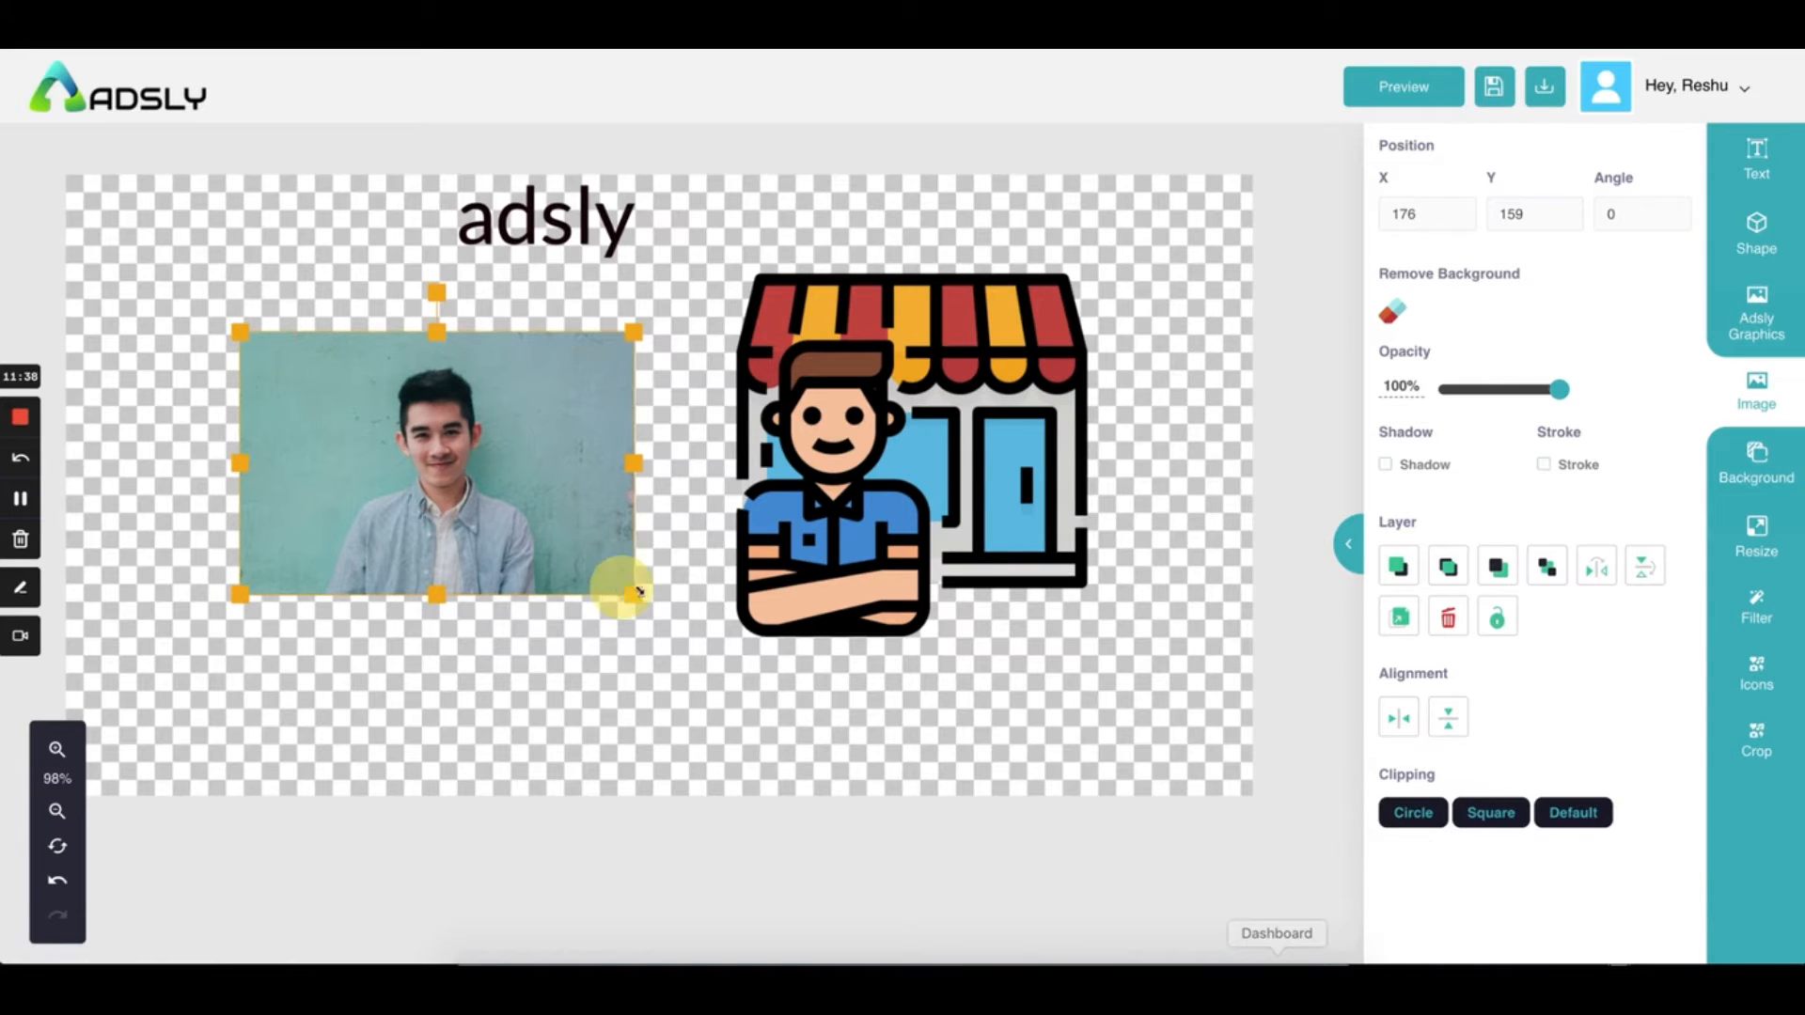
{"action": "left_click", "coordinate": [1390, 318]}
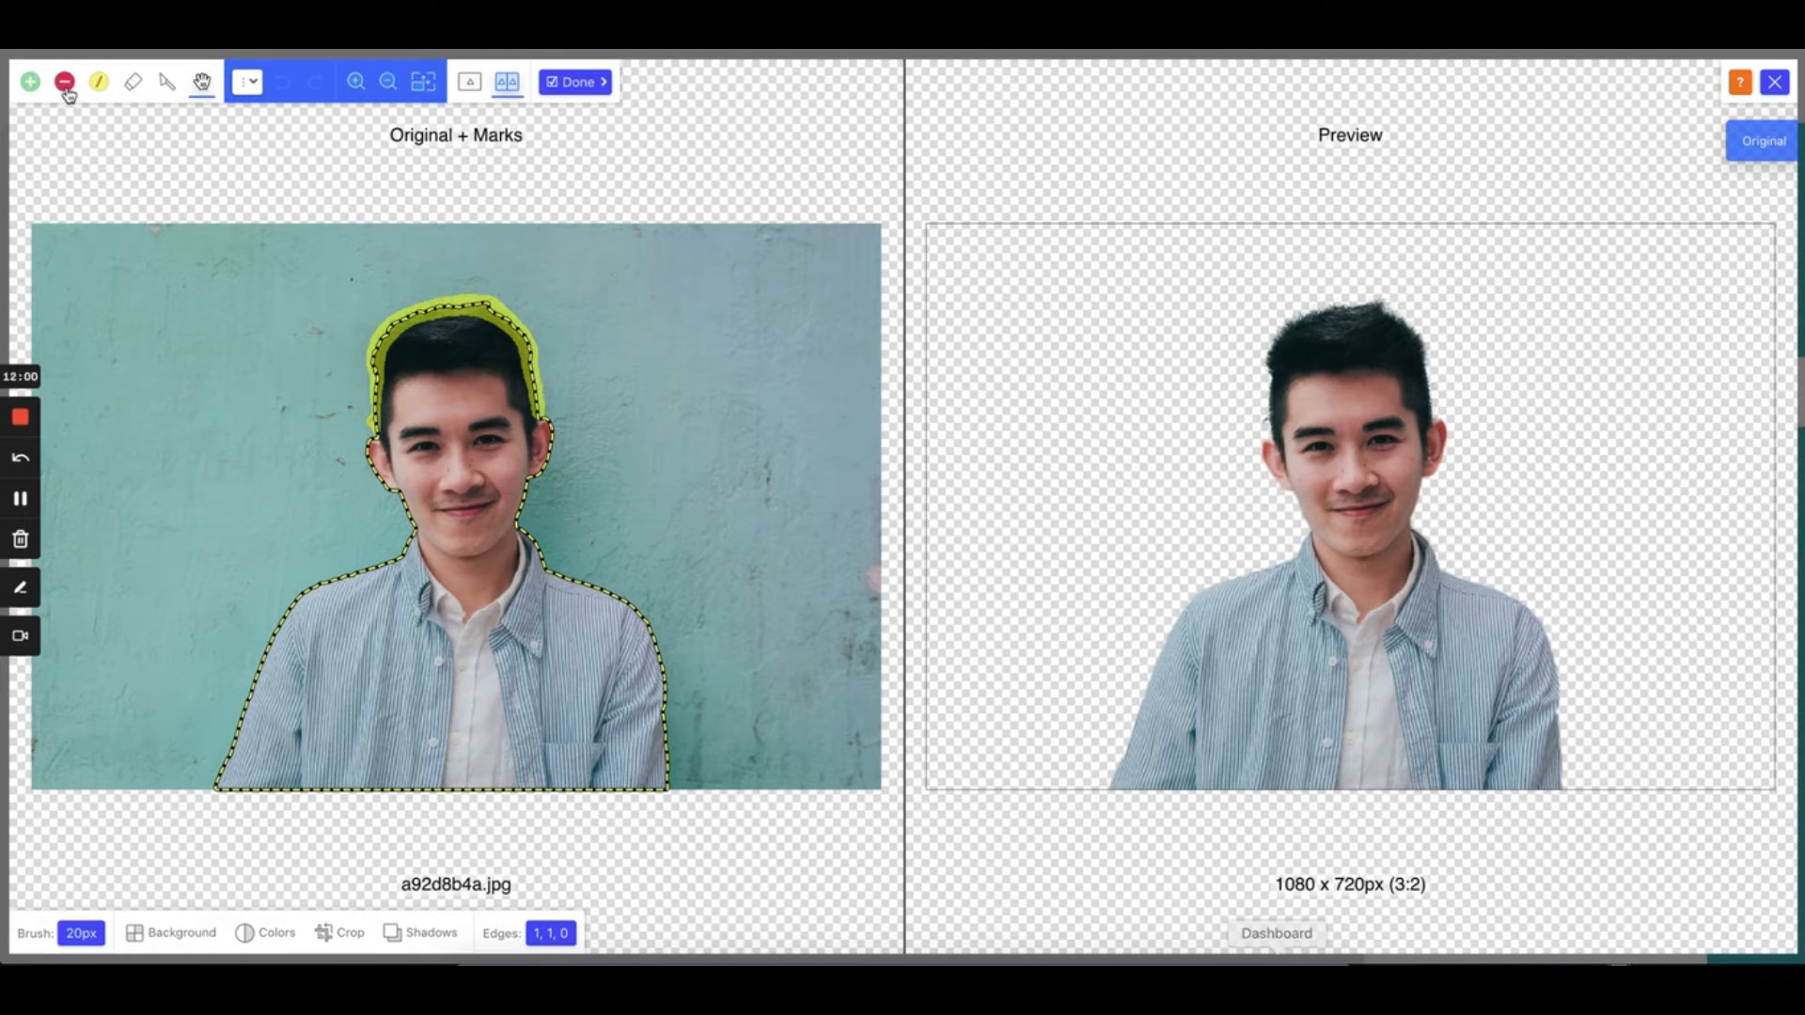
Try Keep and Remove brush marks on the wall and shirt, then undo them all
{"action": "left_click", "coordinate": [30, 82]}
{"action": "left_click", "coordinate": [186, 381]}
{"action": "mouse_move", "coordinate": [262, 274]}
{"action": "left_mouse_down"}
{"action": "mouse_move", "coordinate": [149, 460]}
{"action": "mouse_move", "coordinate": [201, 389]}
{"action": "mouse_move", "coordinate": [151, 561]}
{"action": "mouse_move", "coordinate": [131, 595]}
{"action": "mouse_move", "coordinate": [88, 604]}
{"action": "mouse_move", "coordinate": [88, 564]}
{"action": "mouse_move", "coordinate": [89, 624]}
{"action": "left_mouse_up"}
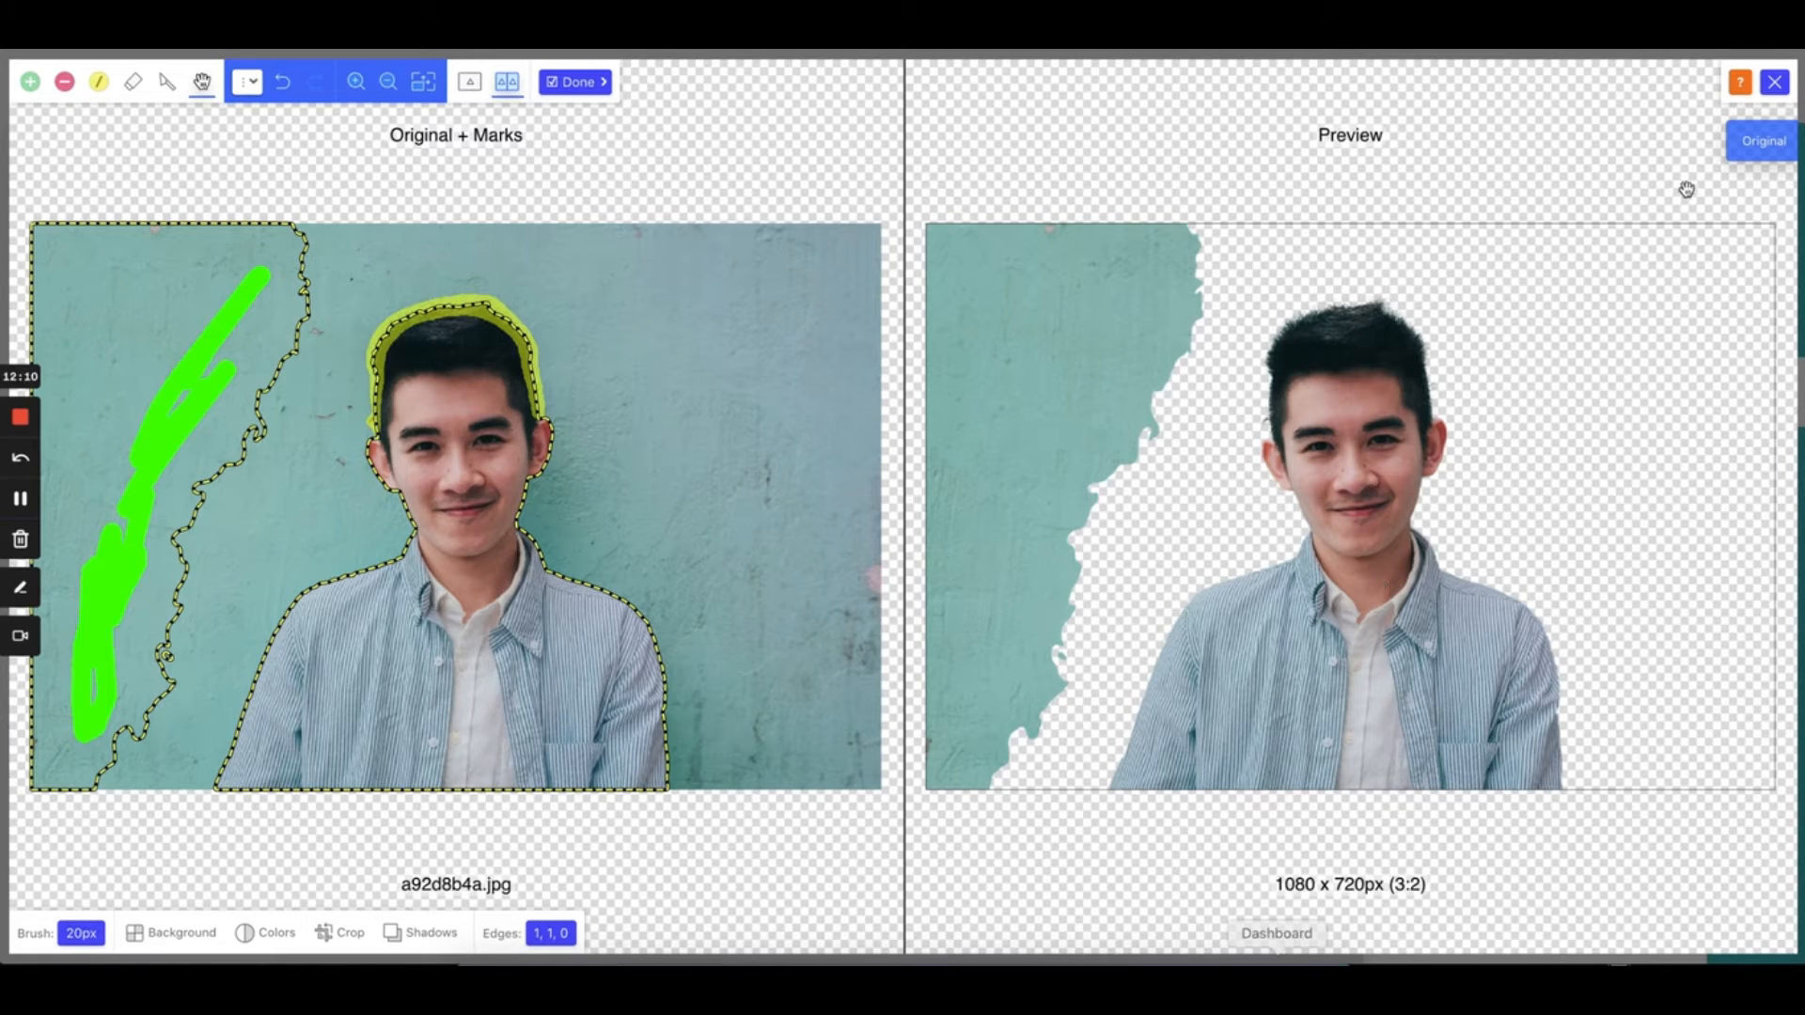
{"action": "left_click", "coordinate": [65, 83]}
{"action": "mouse_move", "coordinate": [643, 647]}
{"action": "left_mouse_down"}
{"action": "mouse_move", "coordinate": [487, 705]}
{"action": "mouse_move", "coordinate": [550, 736]}
{"action": "left_mouse_up"}
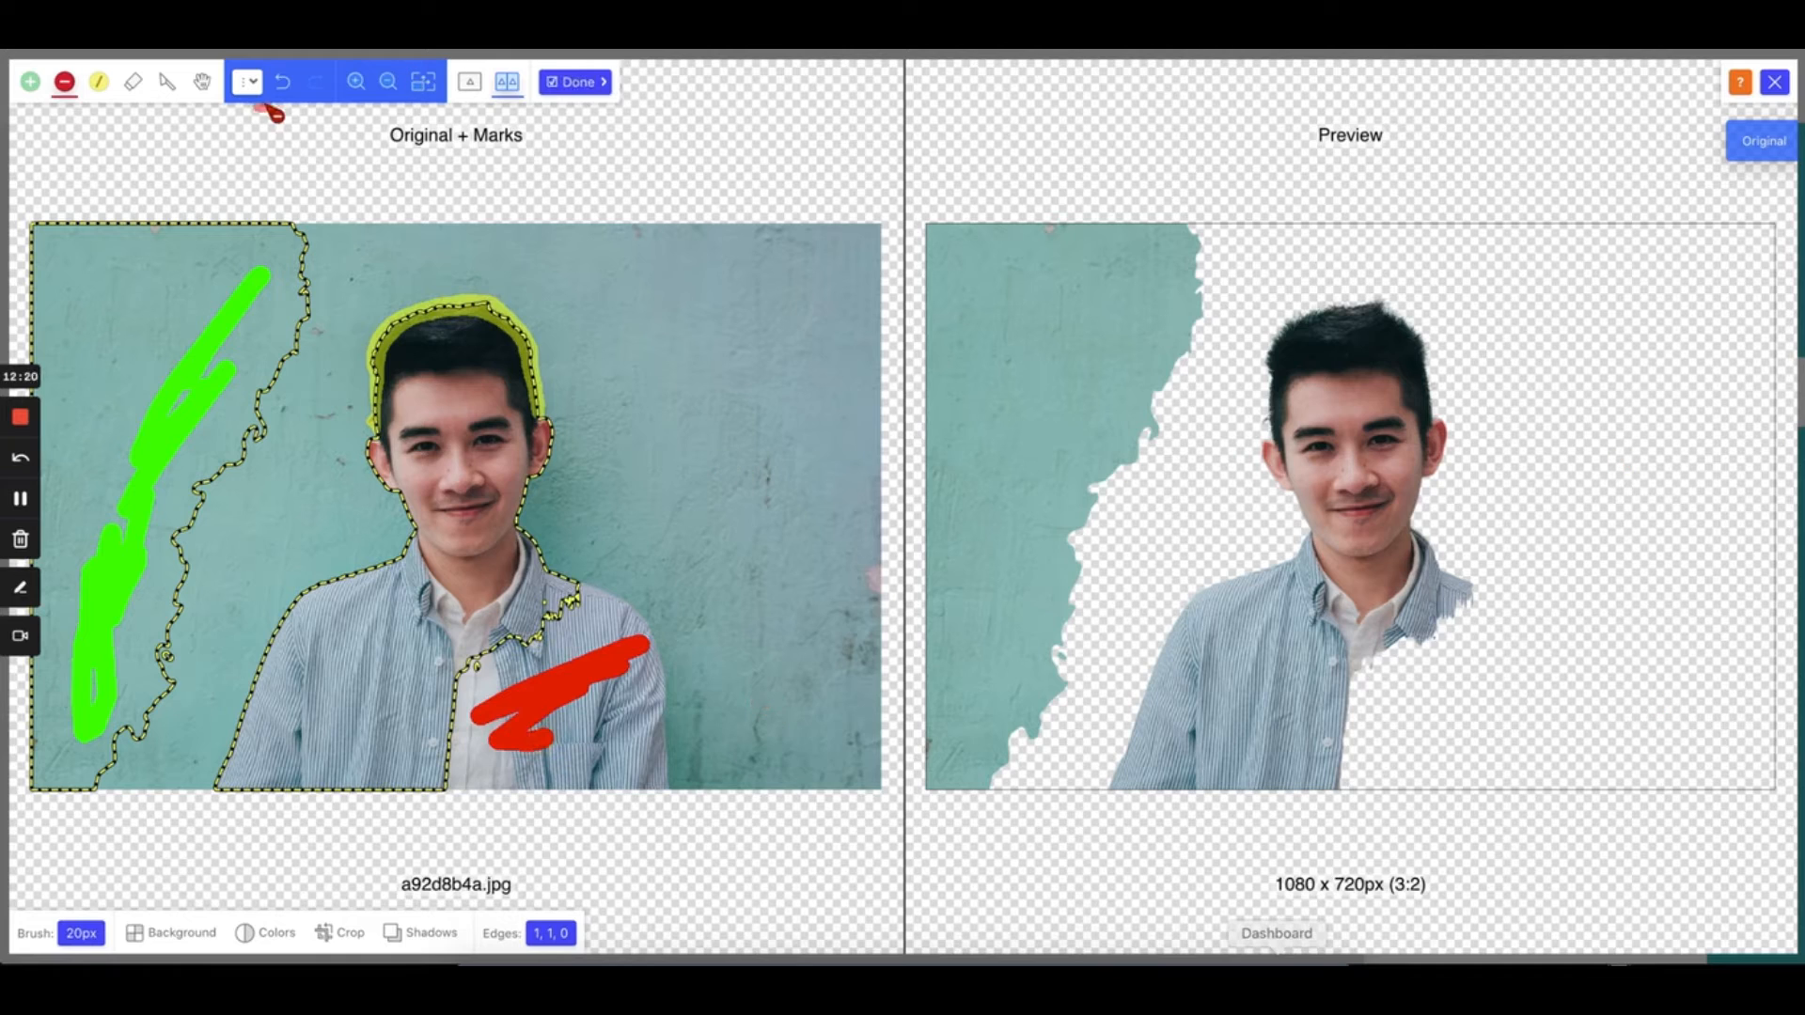
{"action": "left_click", "coordinate": [283, 83]}
{"action": "left_click", "coordinate": [284, 84]}
{"action": "left_click", "coordinate": [285, 86]}
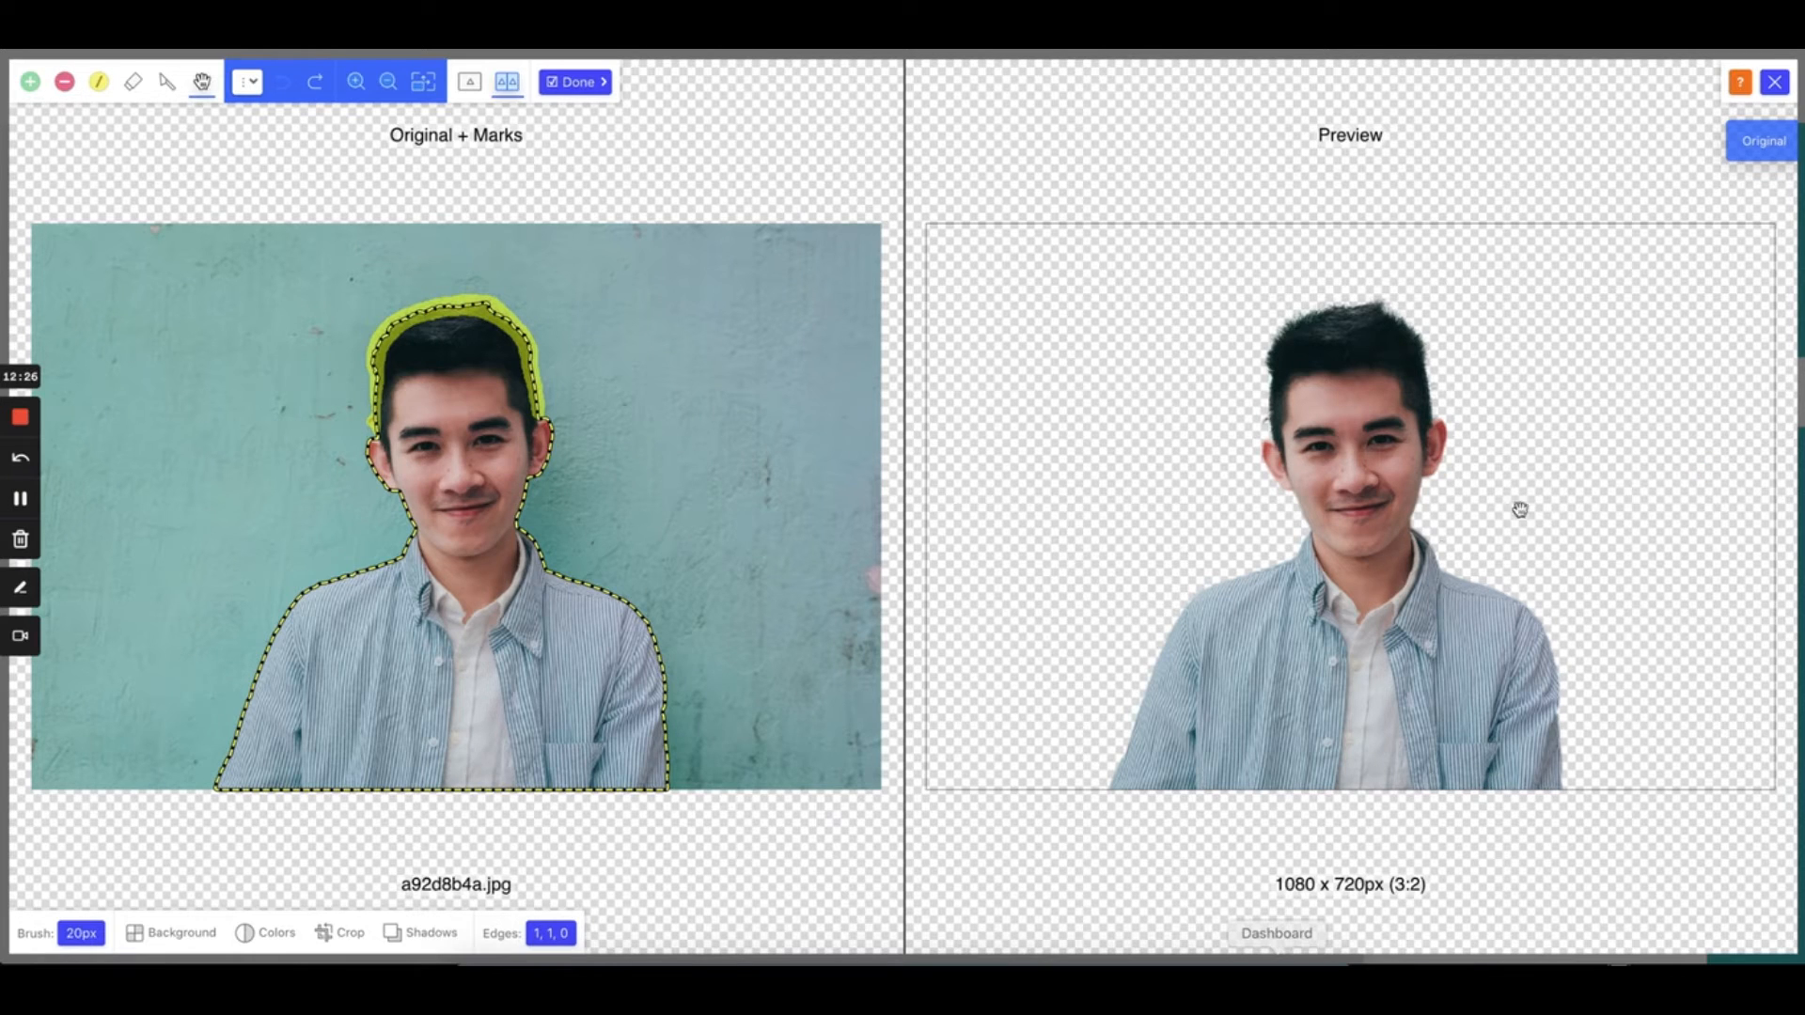
Set the brush size to 17px and apply the background removal
{"action": "left_click", "coordinate": [81, 934]}
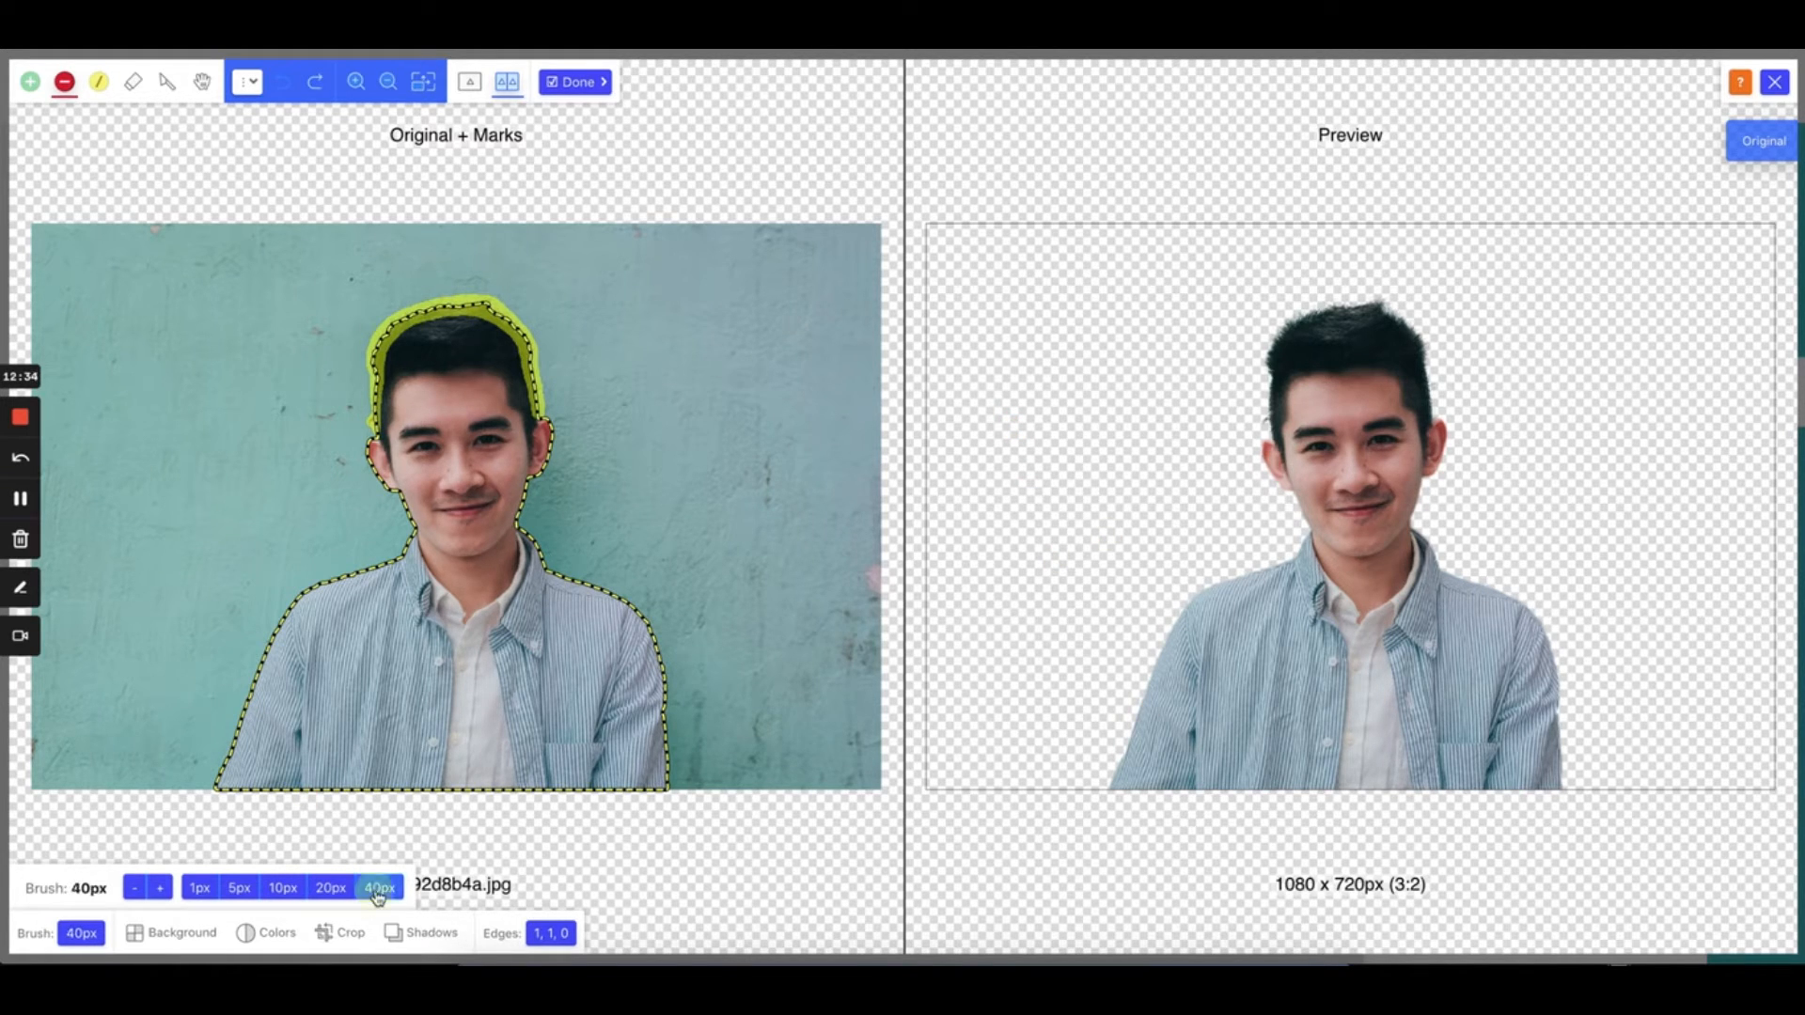
{"action": "left_click", "coordinate": [380, 888]}
{"action": "left_click", "coordinate": [283, 887]}
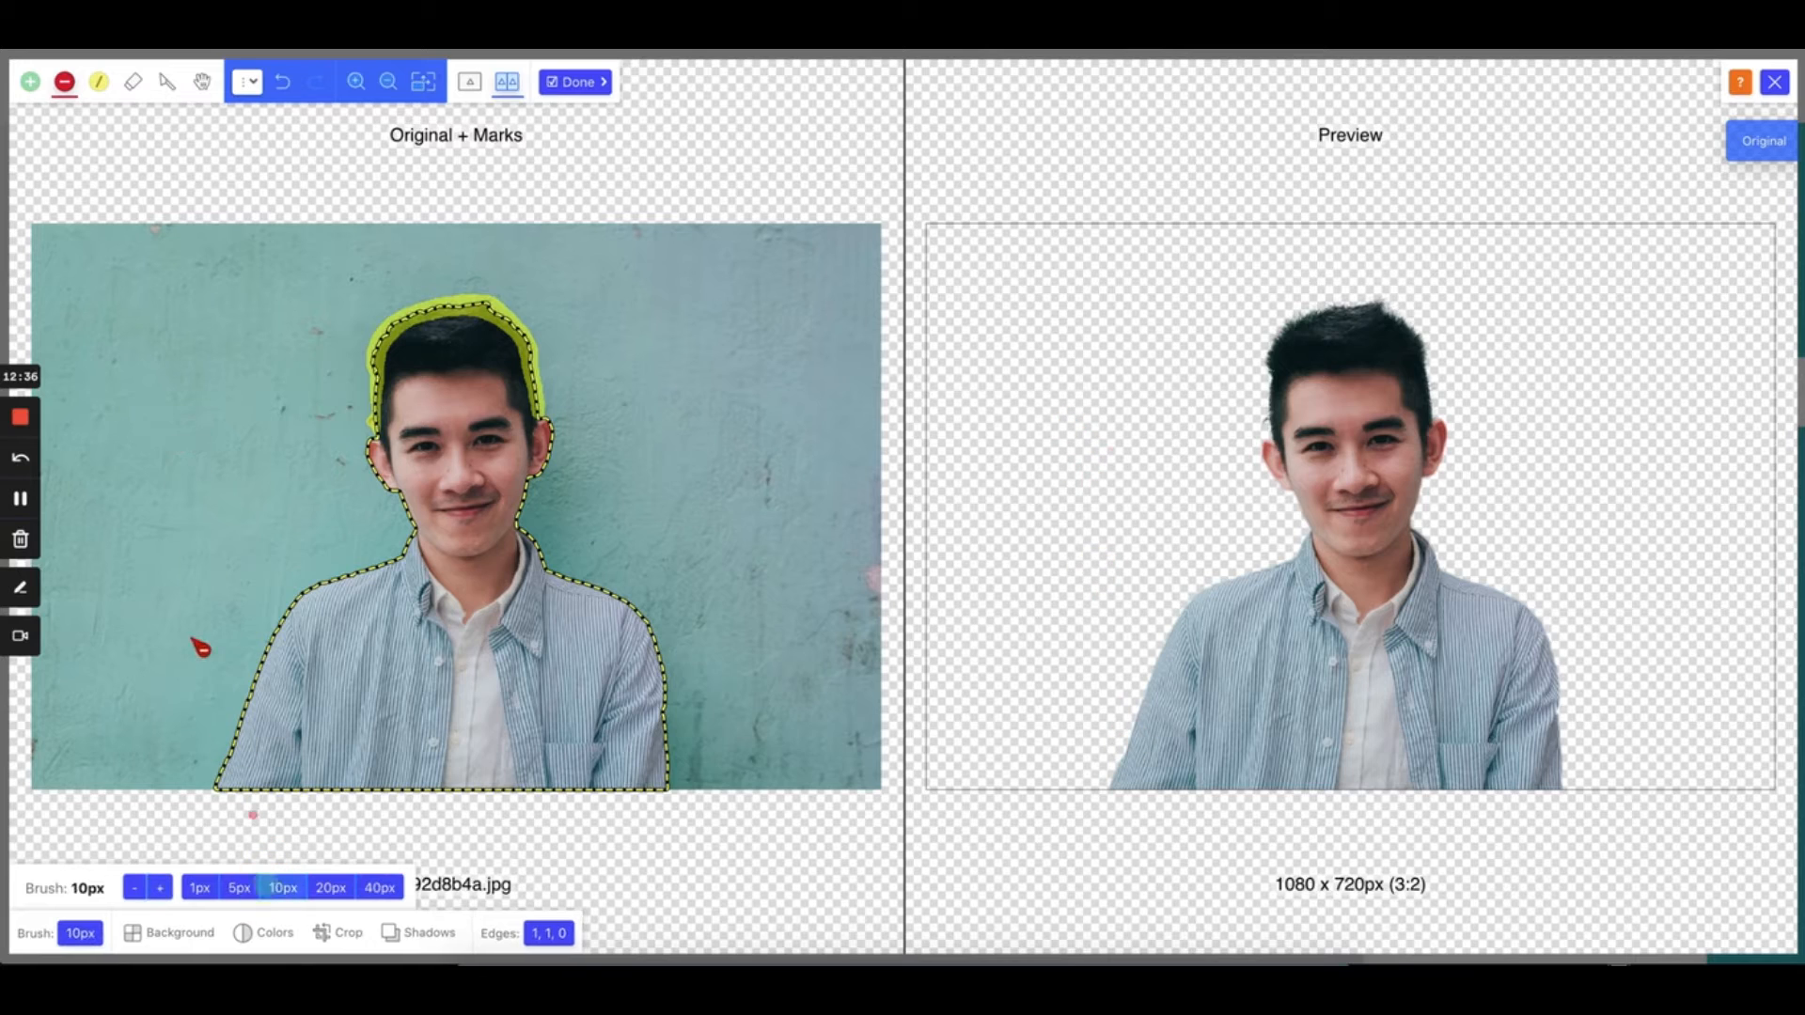
{"action": "left_click", "coordinate": [237, 887]}
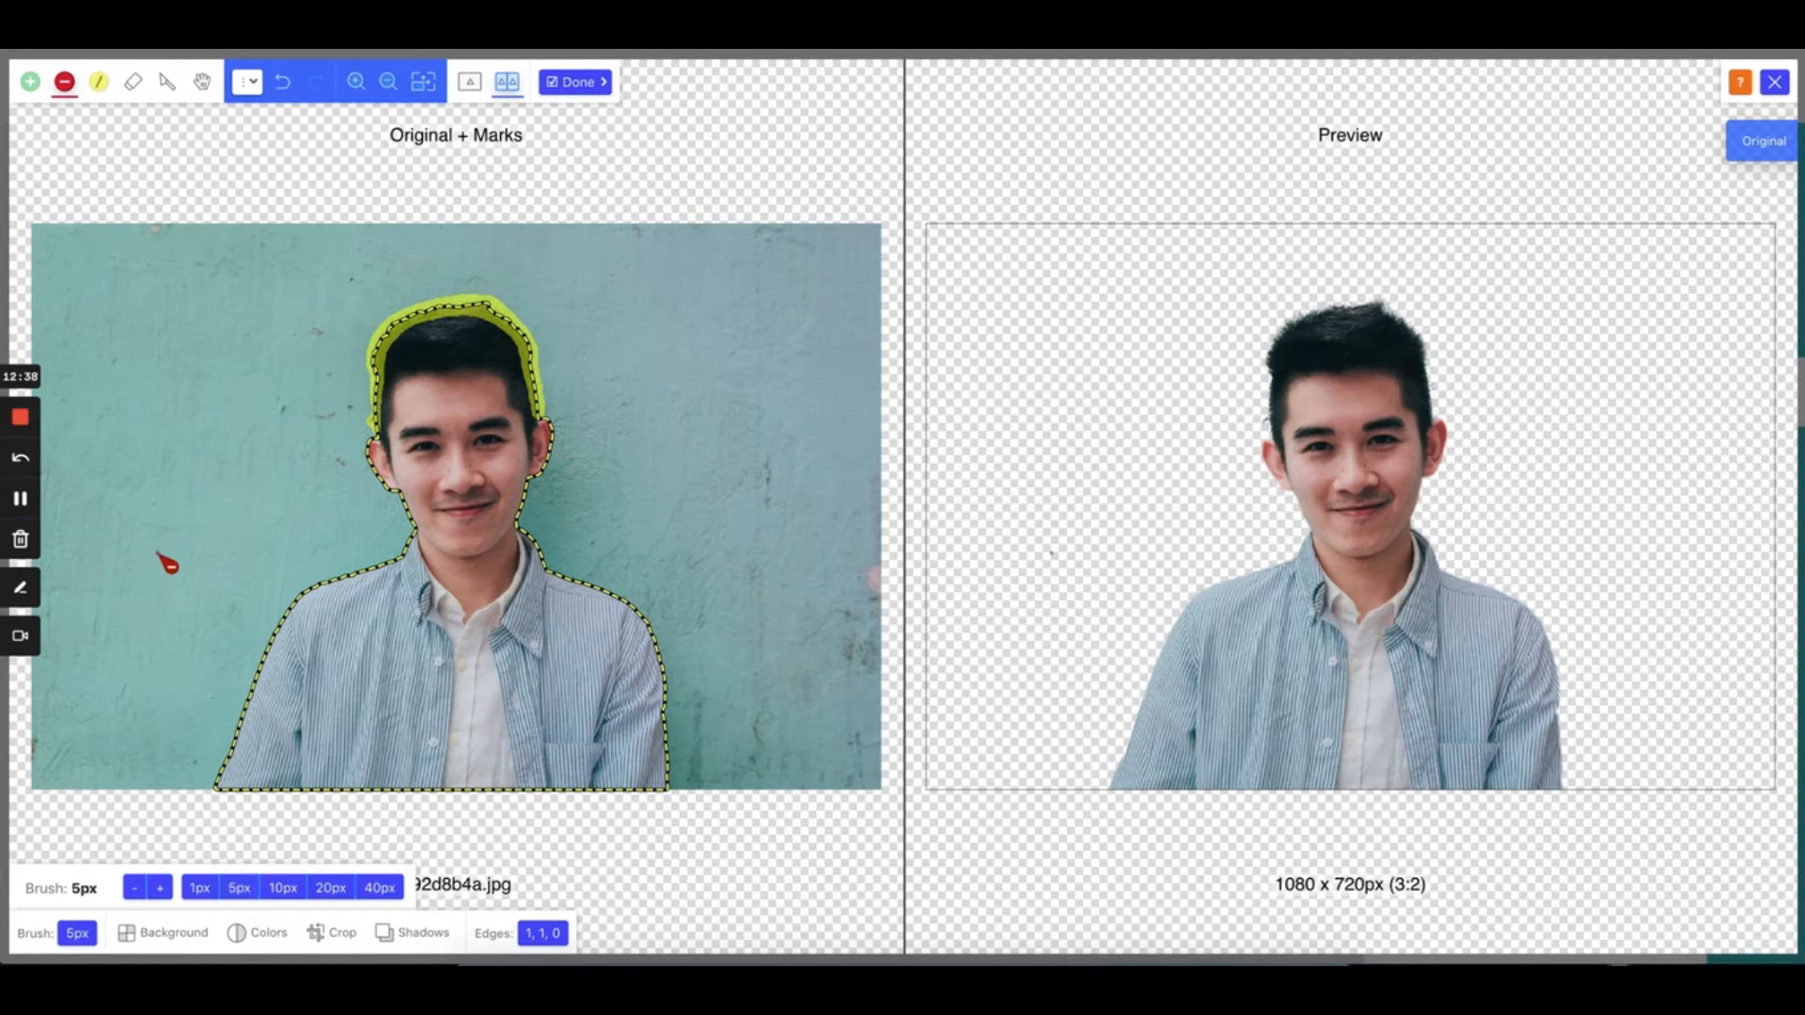
{"action": "left_click", "coordinate": [196, 887]}
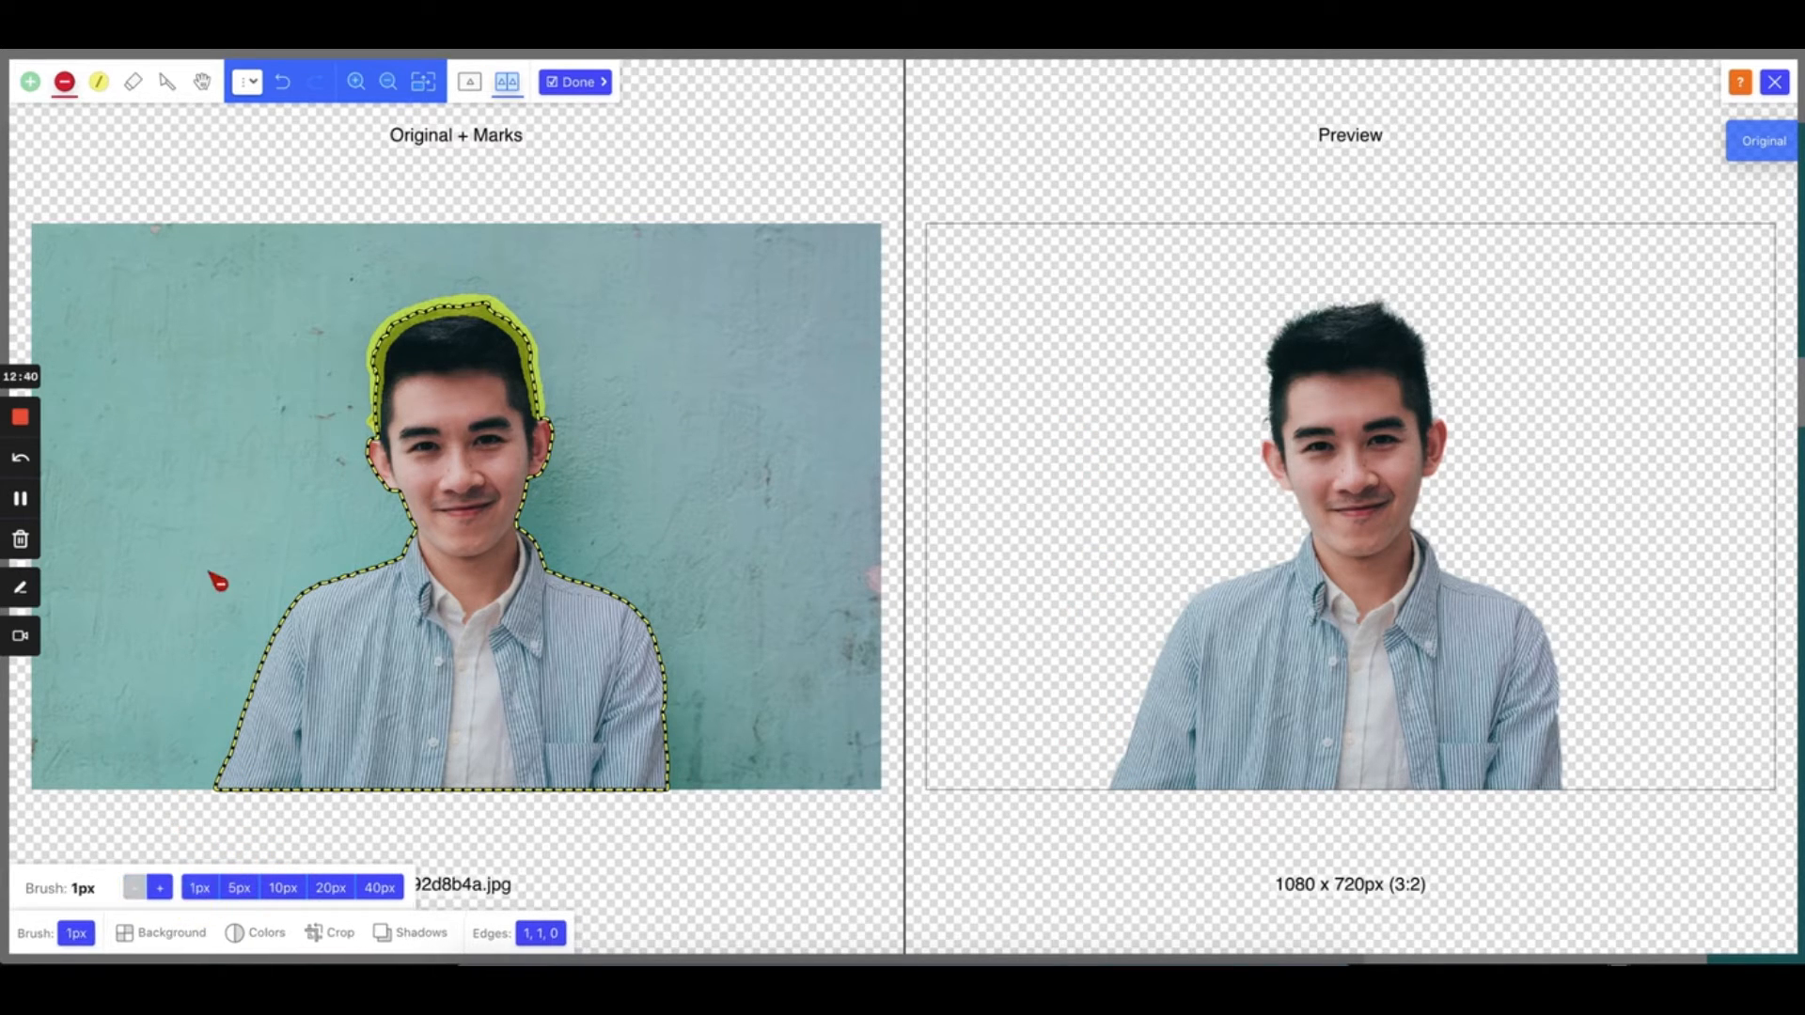
{"action": "left_click", "coordinate": [239, 887]}
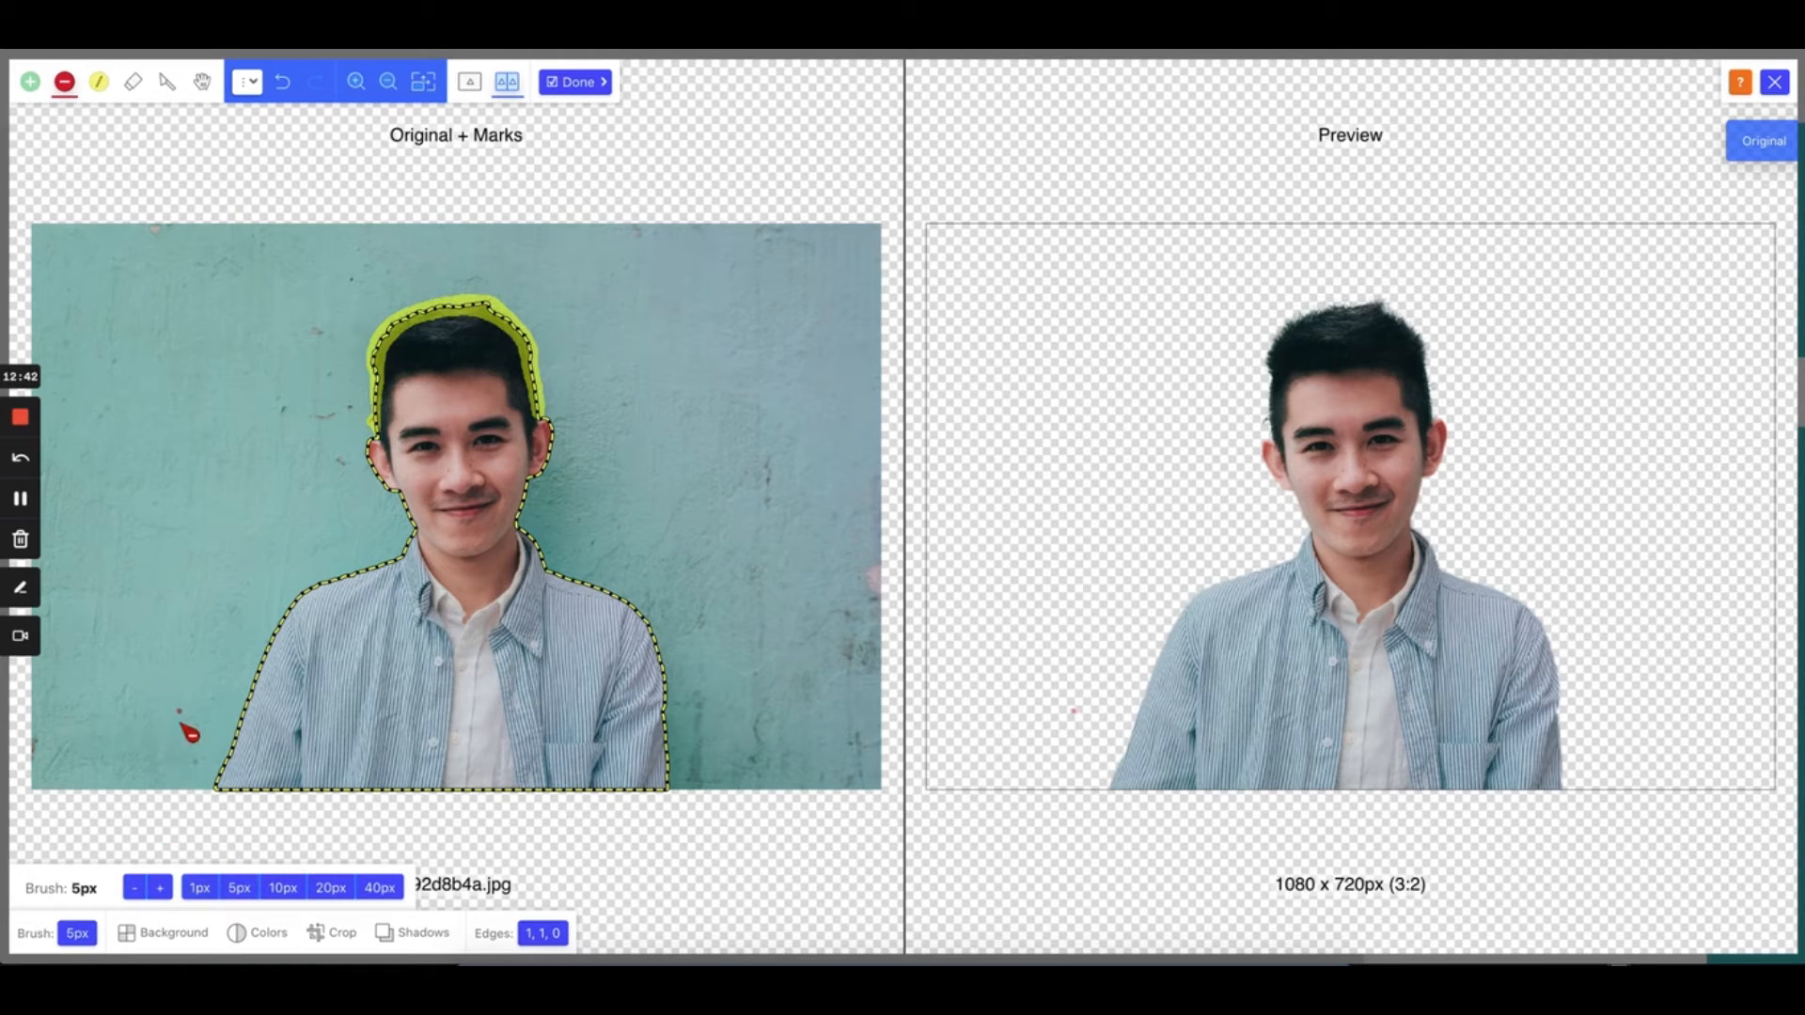
{"action": "left_click", "coordinate": [160, 888]}
{"action": "left_click", "coordinate": [161, 889]}
{"action": "left_click", "coordinate": [161, 888]}
{"action": "left_click", "coordinate": [160, 888]}
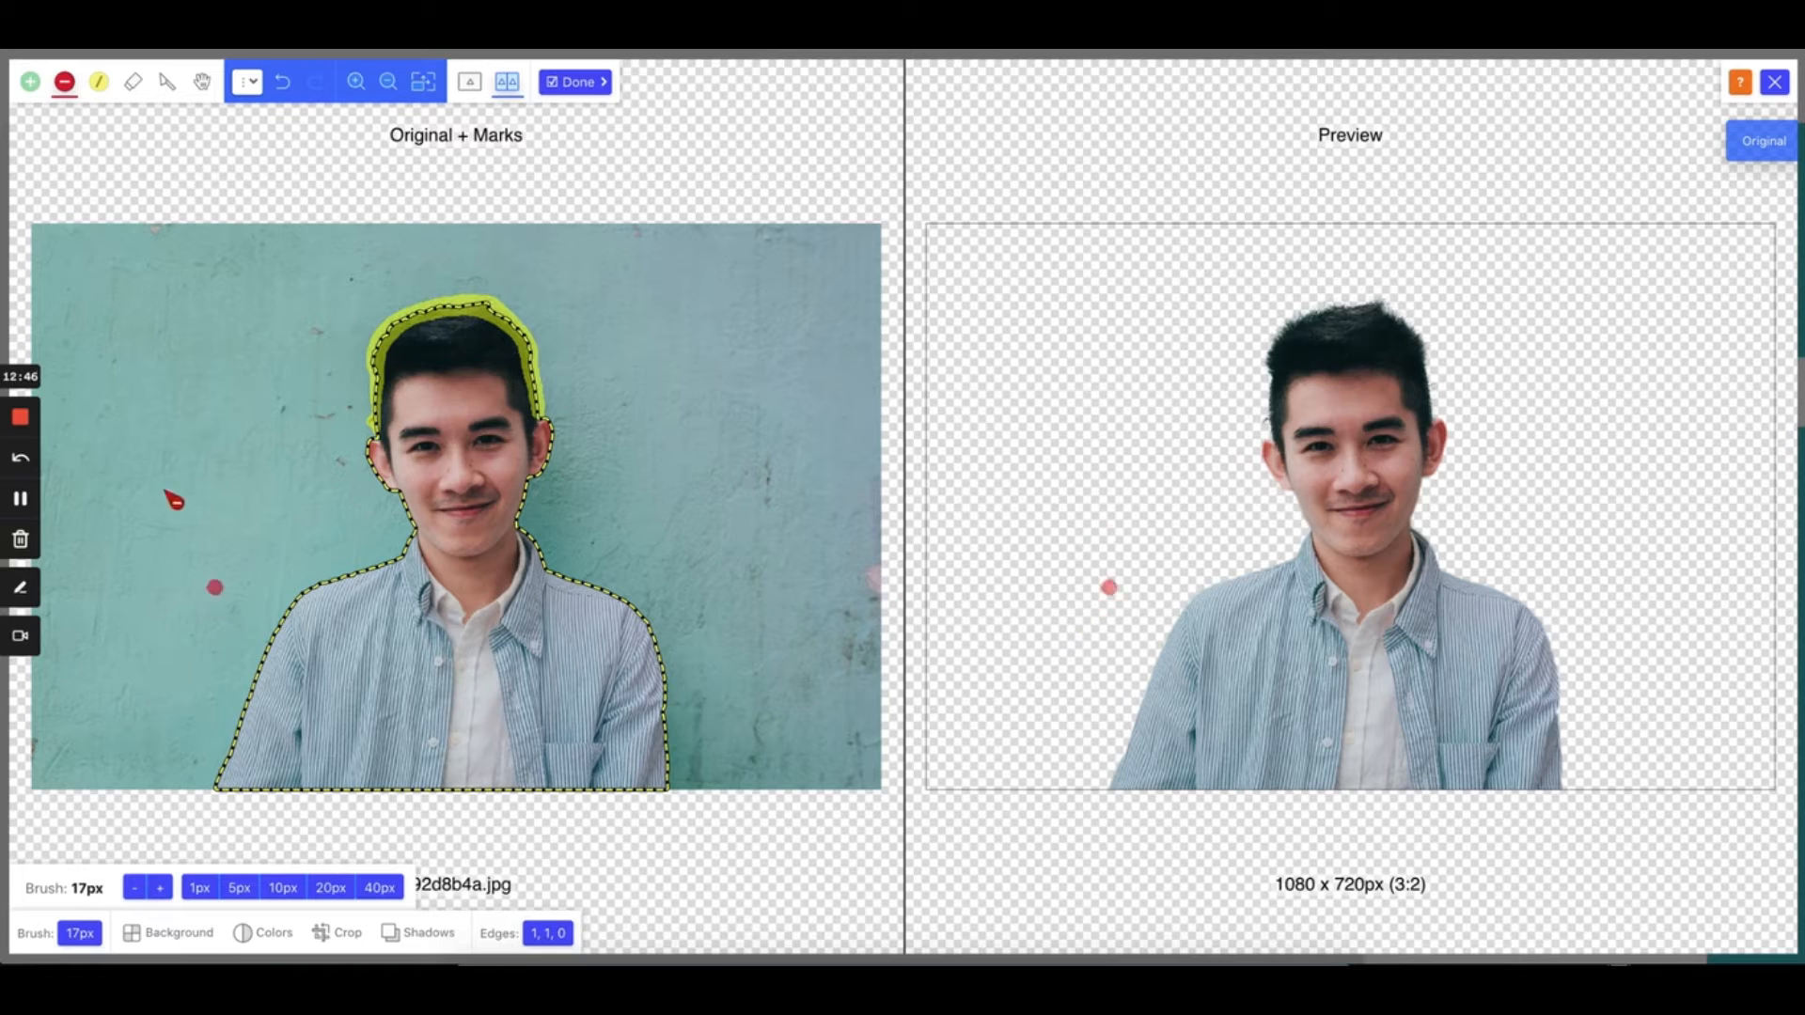
{"action": "left_click", "coordinate": [575, 83]}
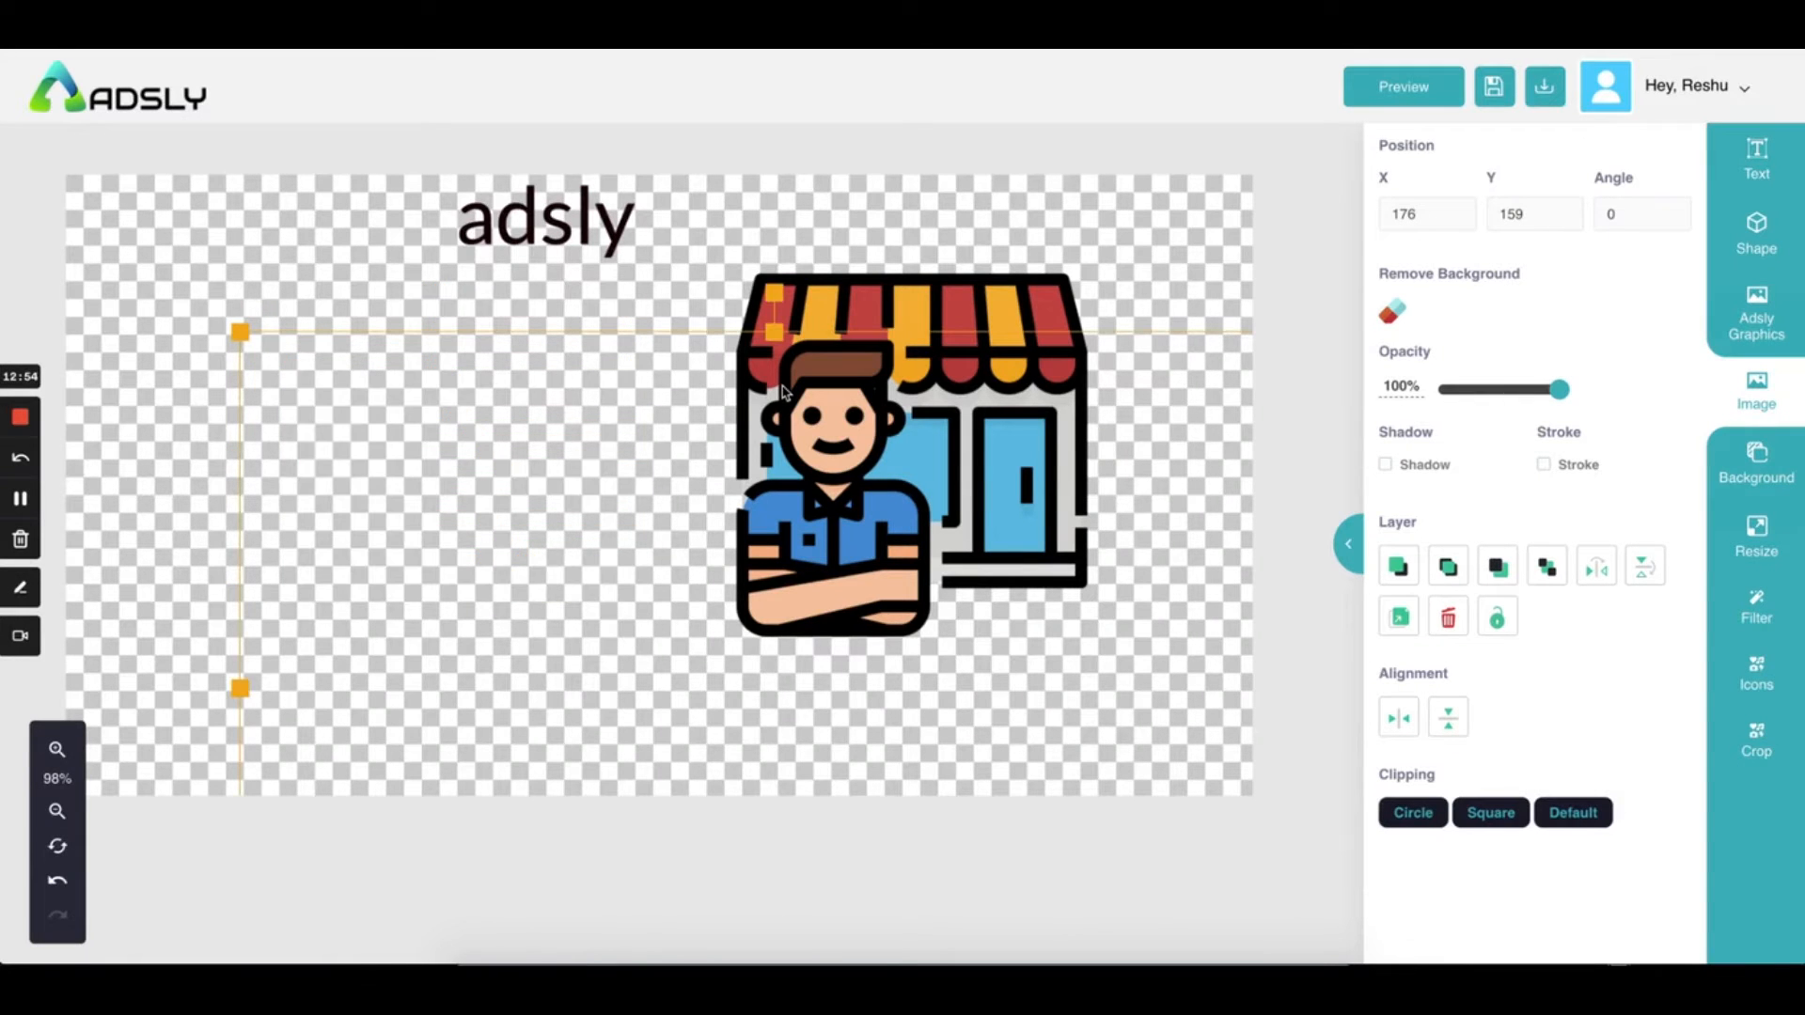
Shrink and reposition the cut-out photo beside the shop illustration
{"action": "left_click_drag", "start_coordinate": [709, 675], "coordinate": [441, 508]}
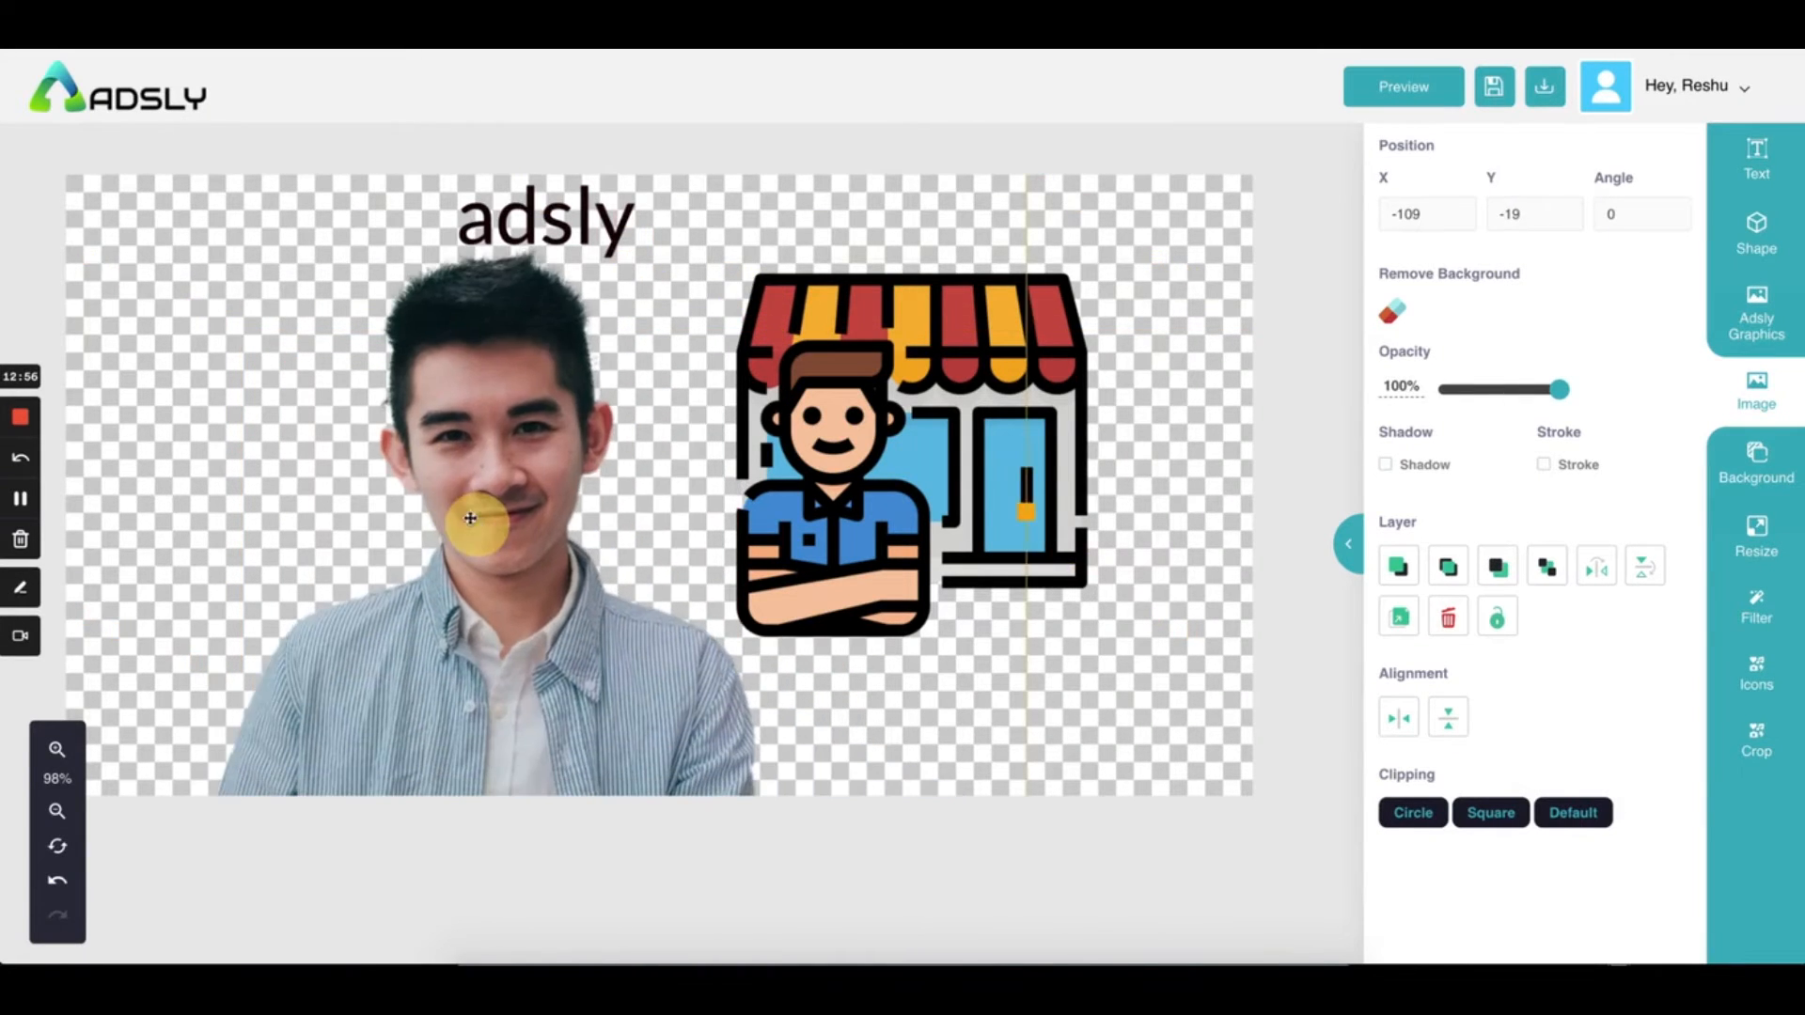
{"action": "left_click_drag", "start_coordinate": [502, 393], "coordinate": [624, 447]}
{"action": "left_click_drag", "start_coordinate": [83, 205], "coordinate": [564, 531]}
{"action": "left_click_drag", "start_coordinate": [808, 696], "coordinate": [435, 467]}
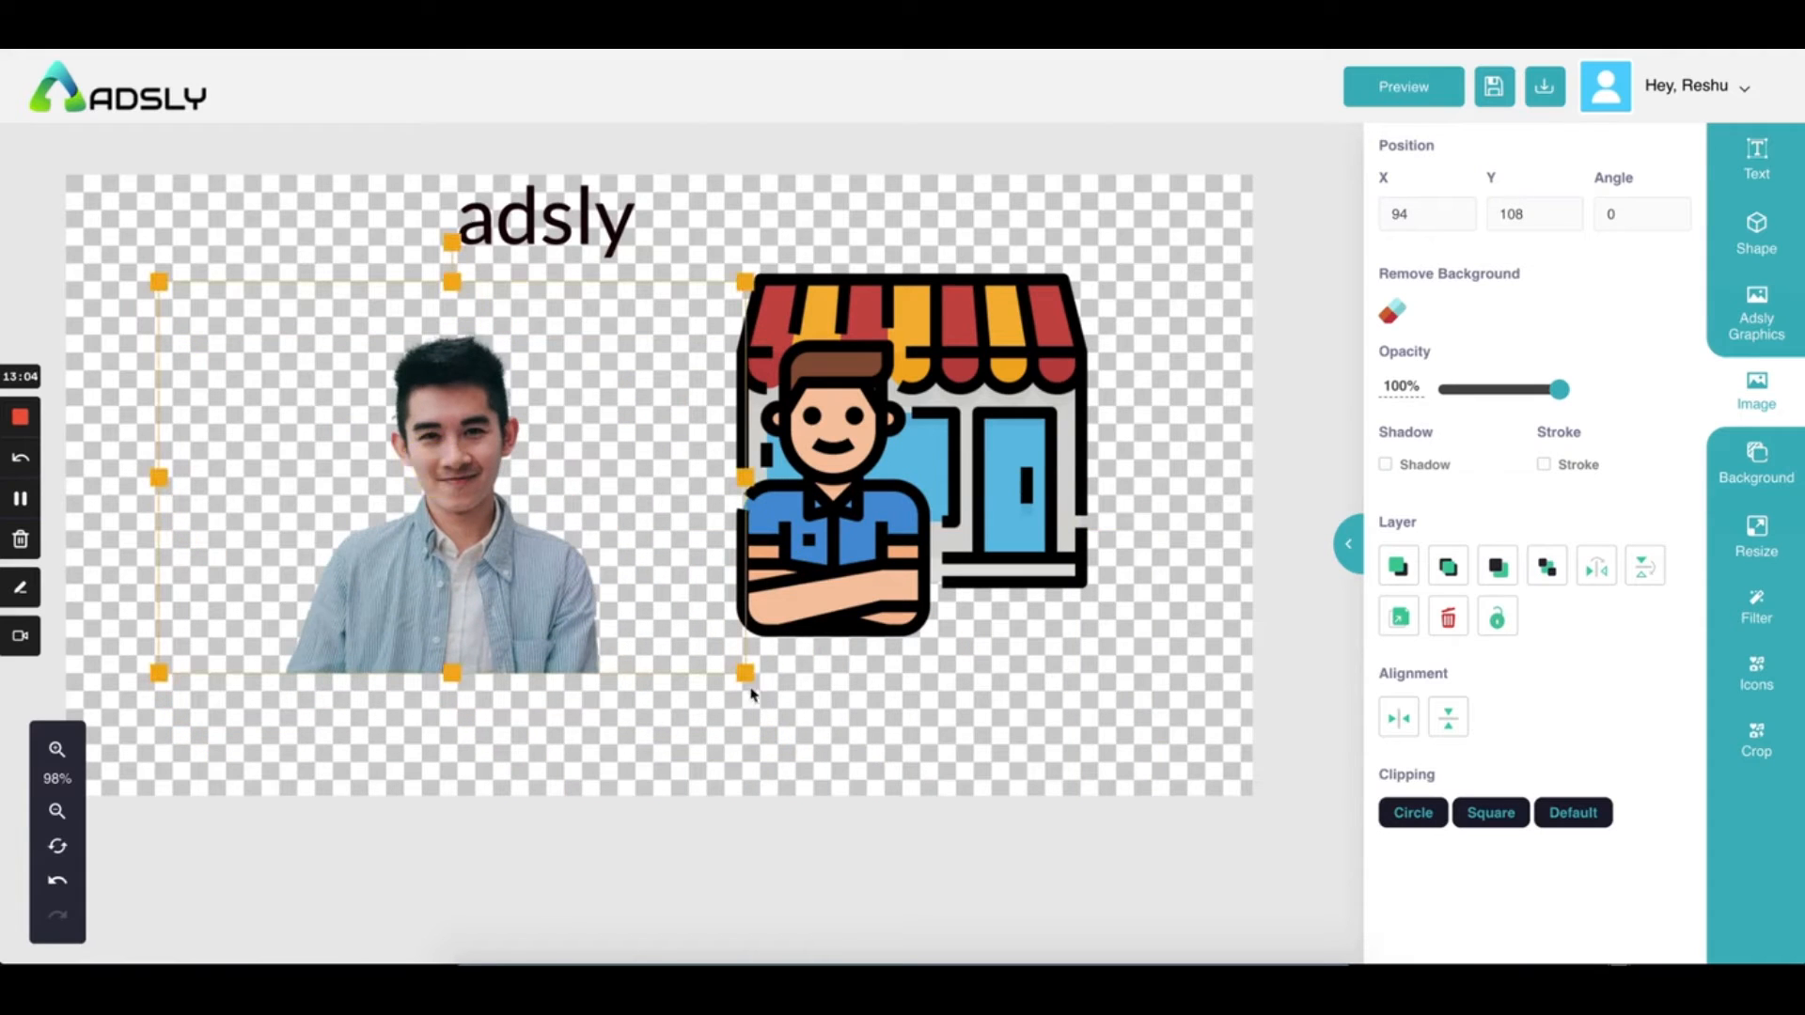
{"action": "left_click_drag", "start_coordinate": [746, 673], "coordinate": [827, 753]}
{"action": "left_click_drag", "start_coordinate": [497, 598], "coordinate": [450, 540]}
{"action": "left_click_drag", "start_coordinate": [485, 435], "coordinate": [520, 476]}
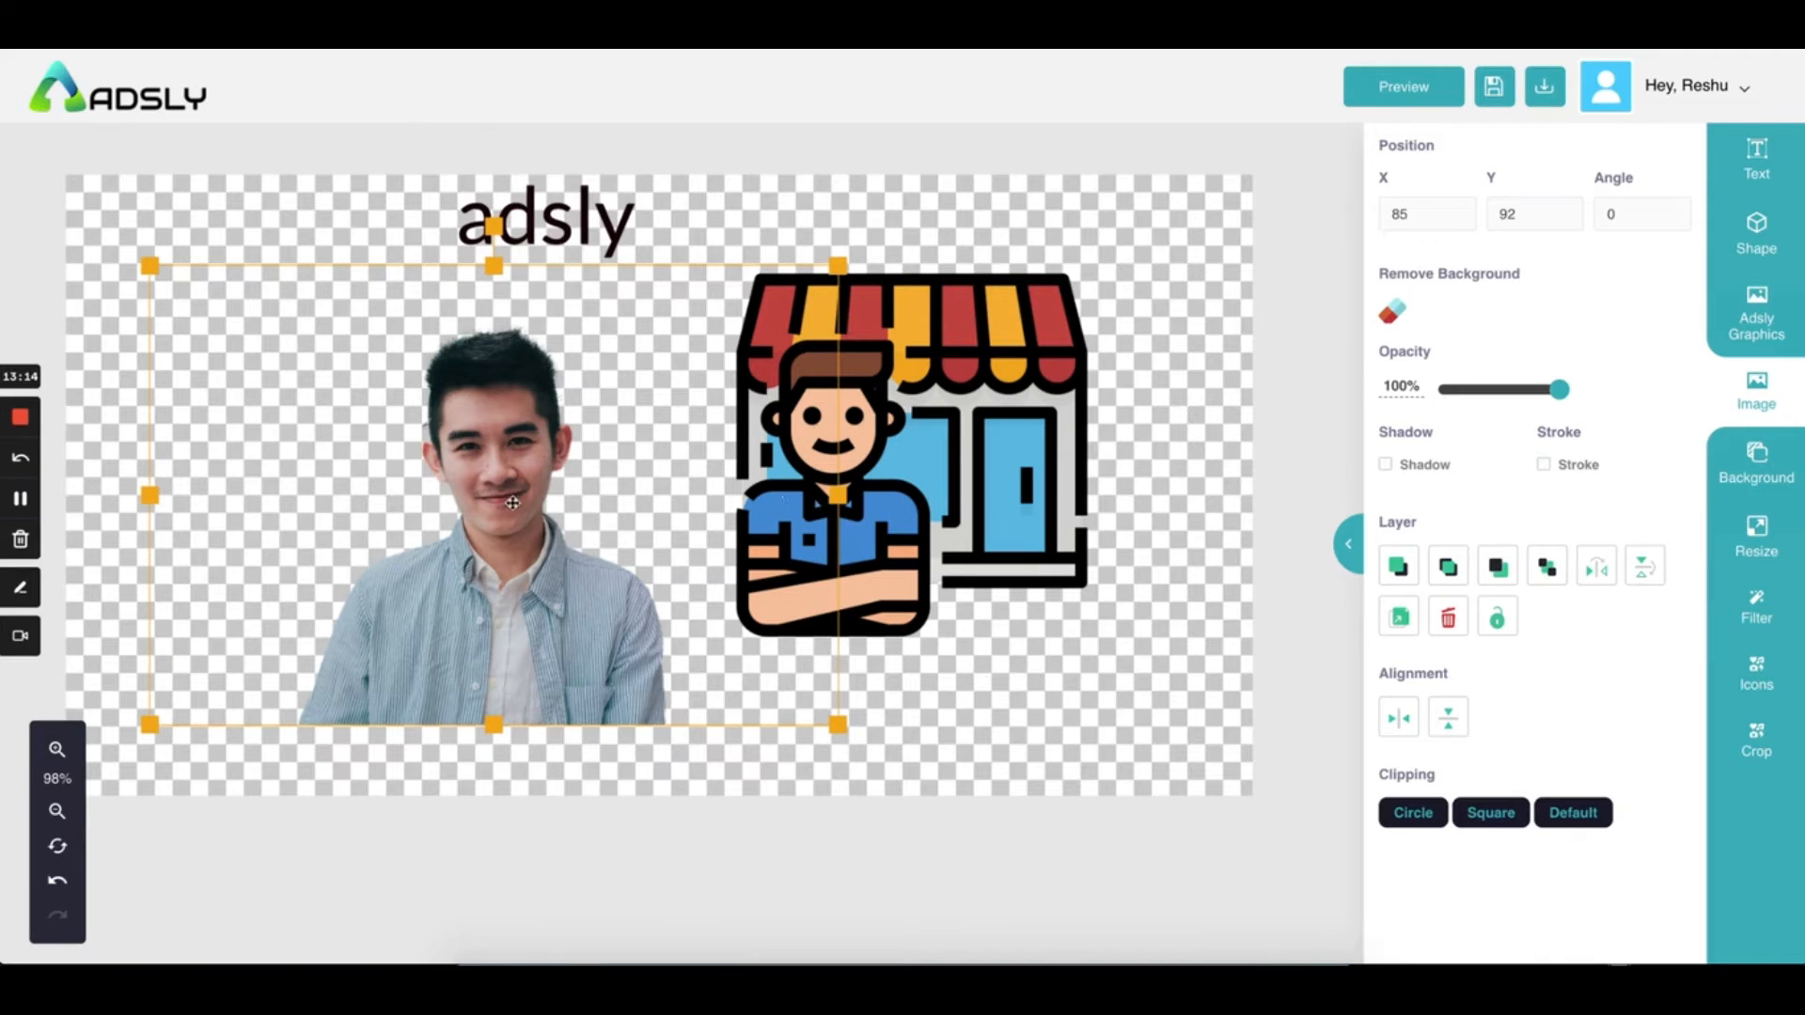
Crop the photo's top, right and left edges, then place it at X 163, Y 135
{"action": "left_click", "coordinate": [1744, 750]}
{"action": "left_click_drag", "start_coordinate": [1520, 208], "coordinate": [1516, 223]}
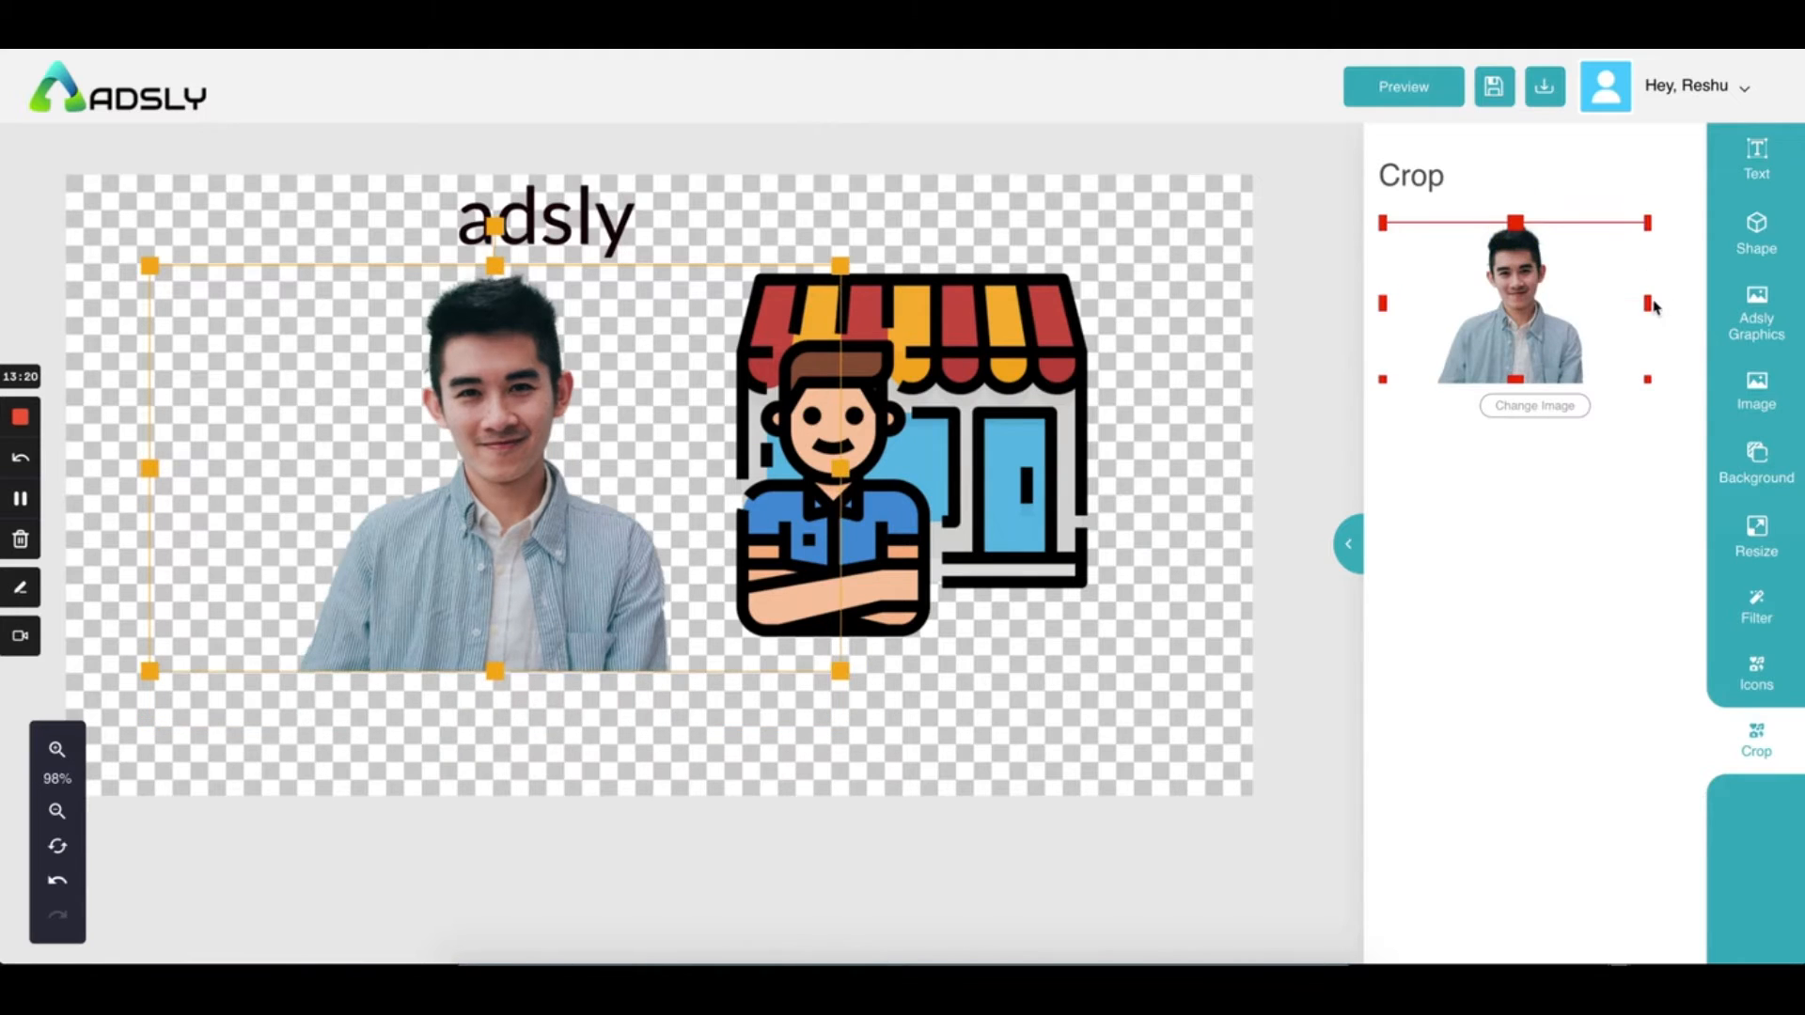
{"action": "left_click_drag", "start_coordinate": [1649, 303], "coordinate": [1589, 304]}
{"action": "left_click_drag", "start_coordinate": [1382, 304], "coordinate": [1430, 318]}
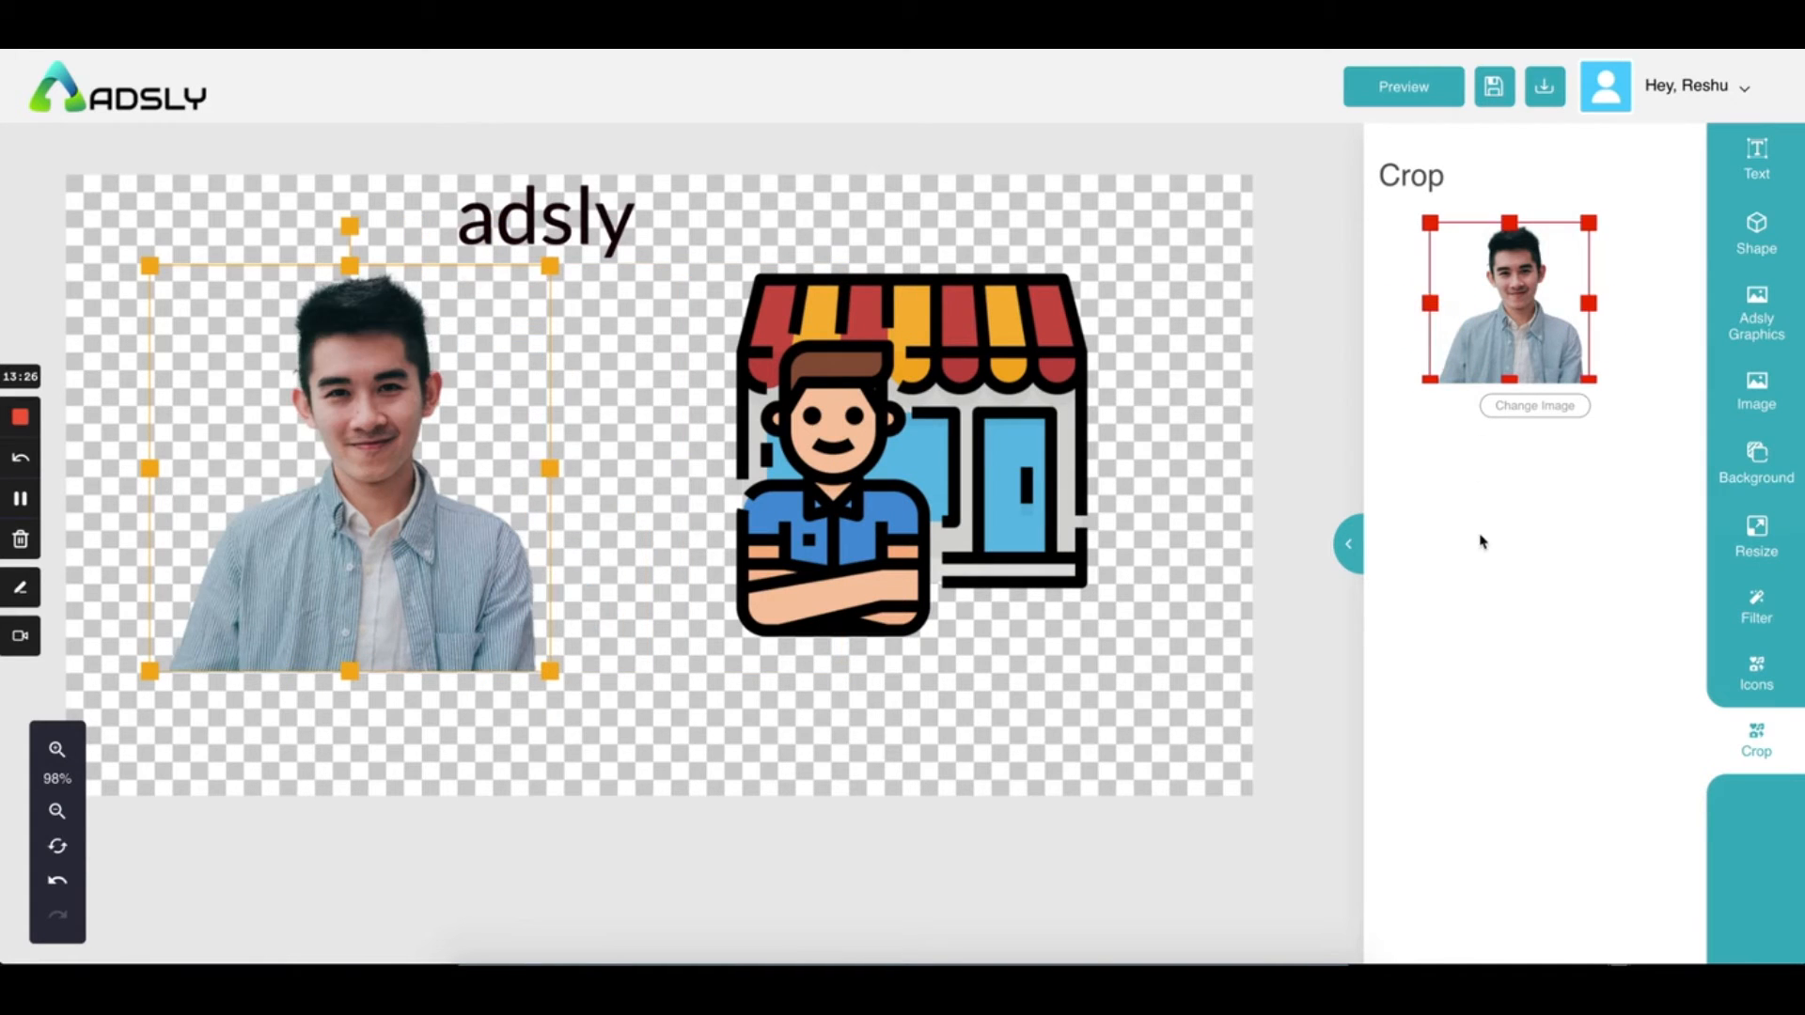
{"action": "left_click", "coordinate": [469, 444]}
{"action": "left_click_drag", "start_coordinate": [354, 484], "coordinate": [431, 527]}
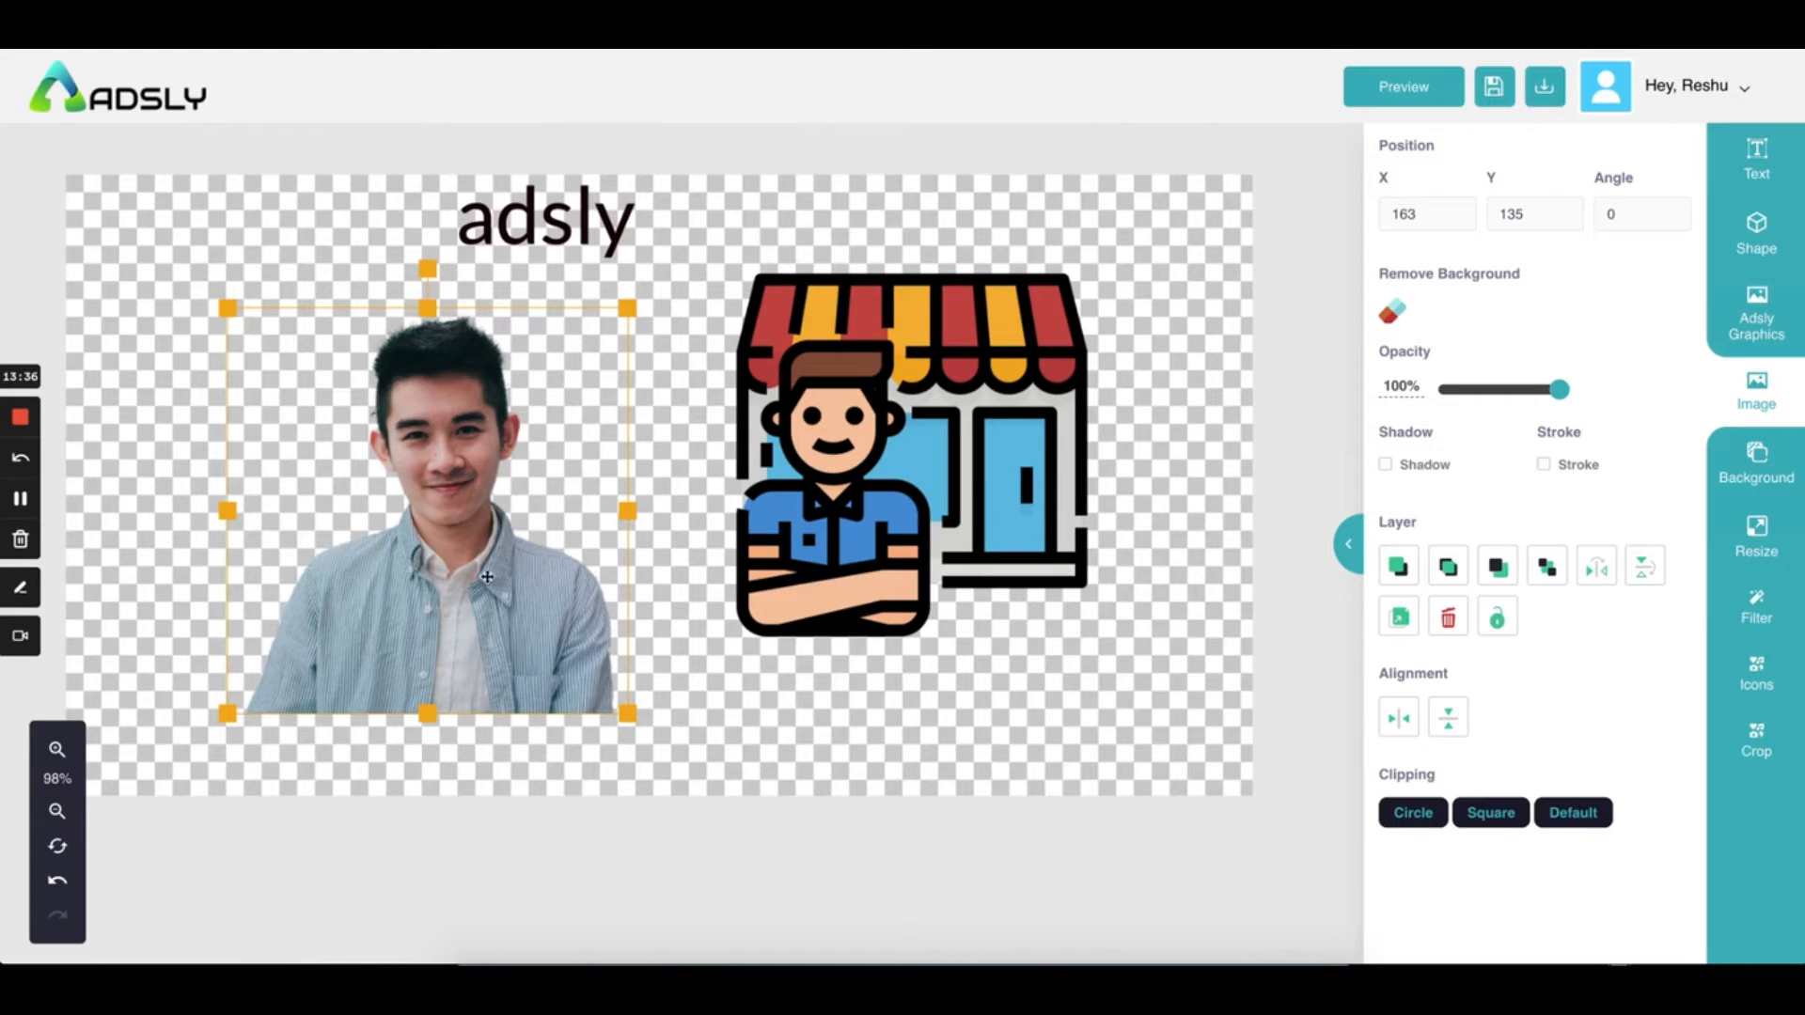
Try an outline plus circle and square clipping on the photo, then reset clipping to Default
{"action": "left_click", "coordinate": [1544, 465]}
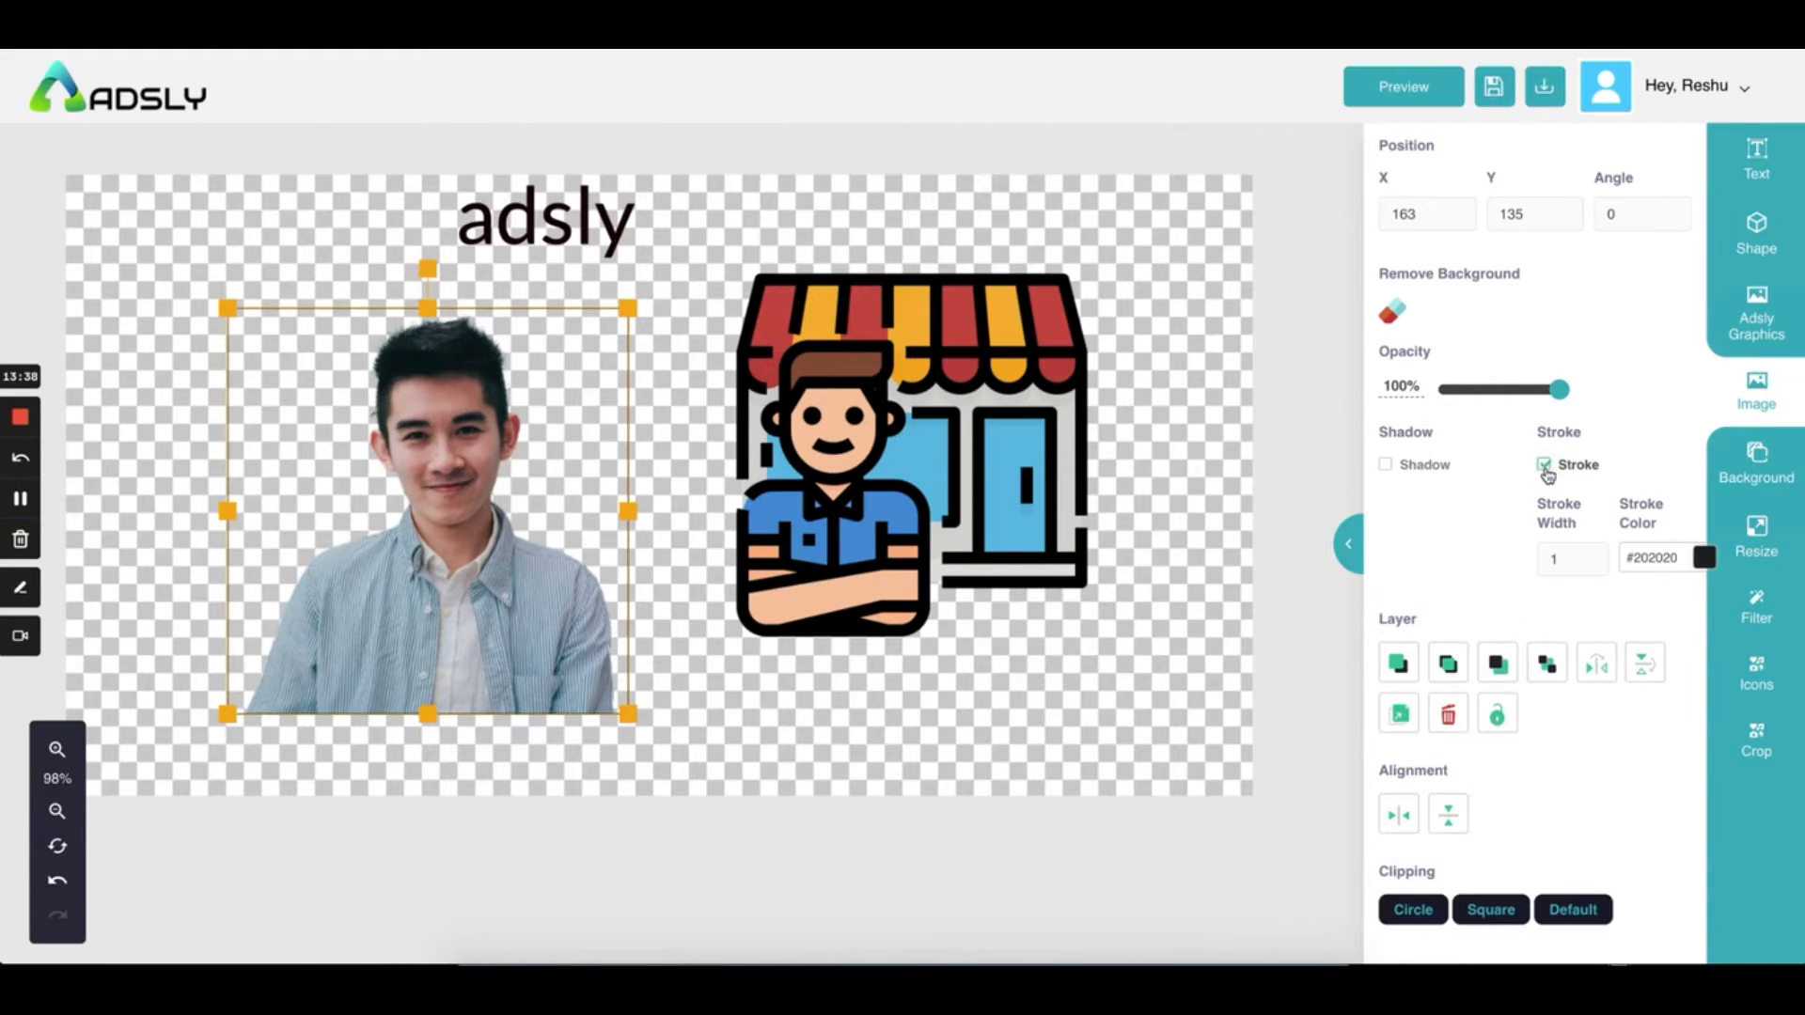
{"action": "left_click", "coordinate": [834, 717]}
{"action": "left_click", "coordinate": [413, 613]}
{"action": "left_click", "coordinate": [749, 756]}
{"action": "left_click", "coordinate": [520, 629]}
{"action": "left_click", "coordinate": [1417, 915]}
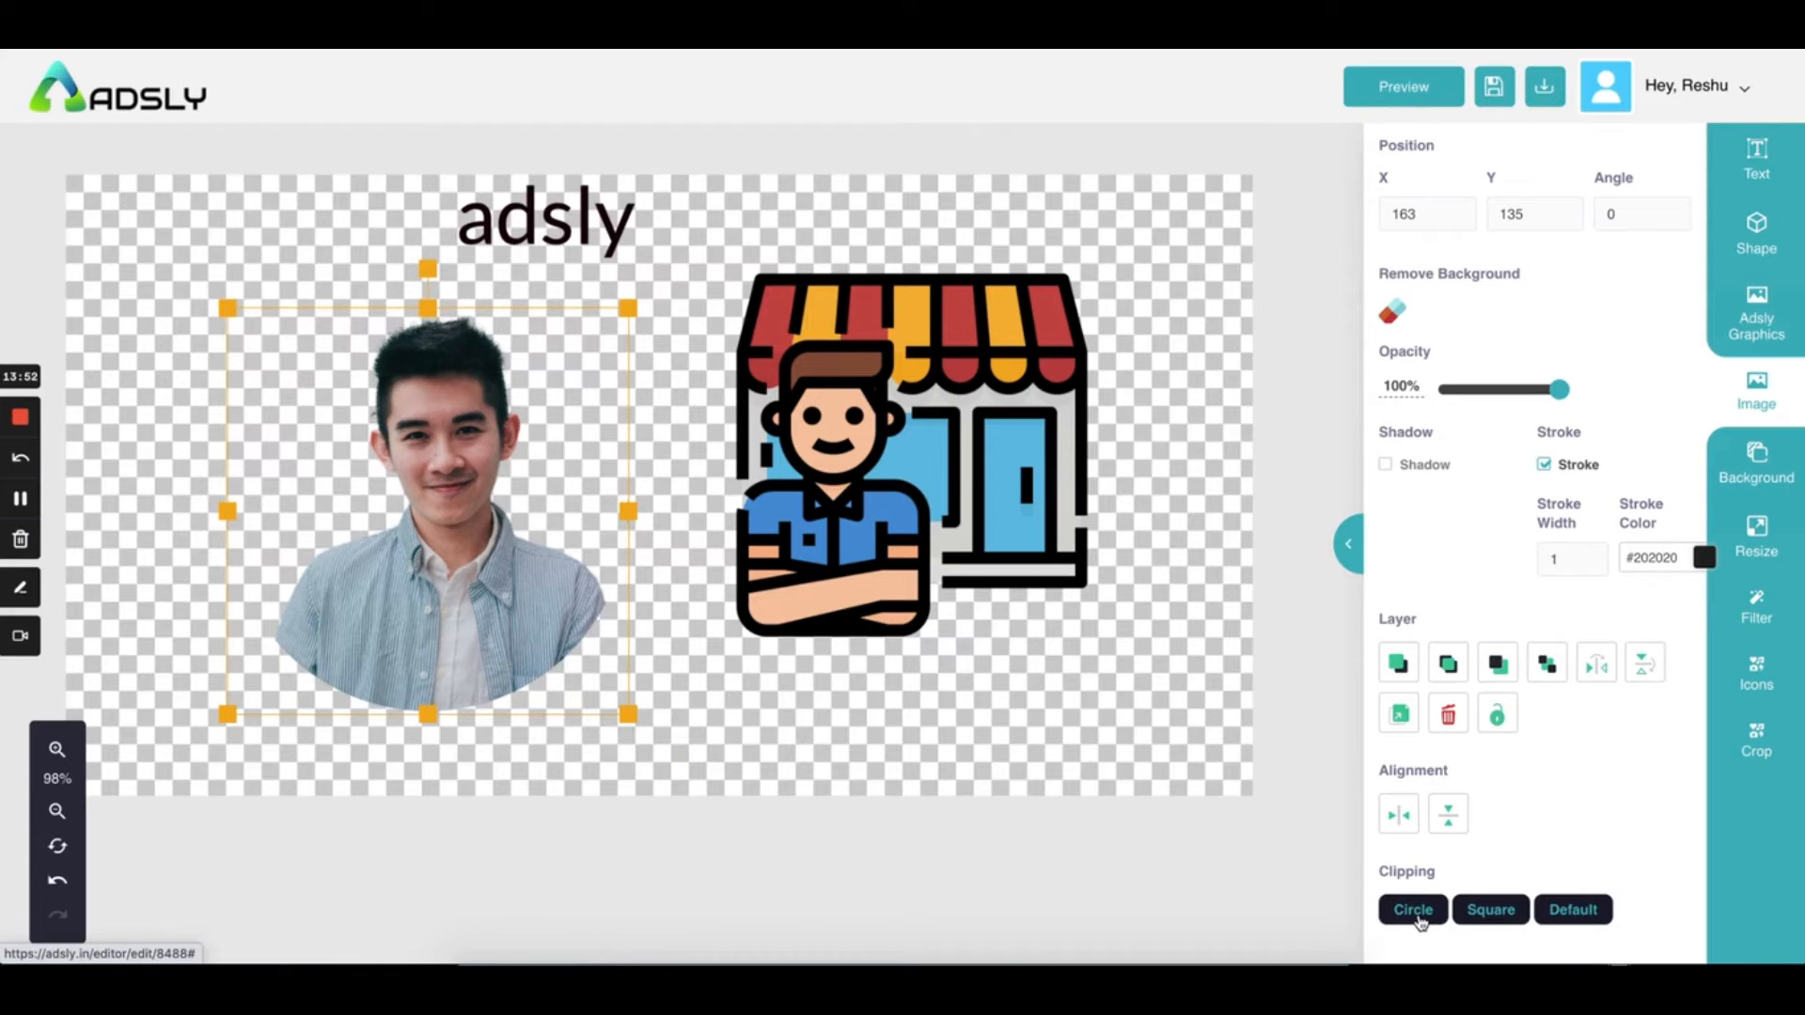
{"action": "left_click", "coordinate": [1490, 912]}
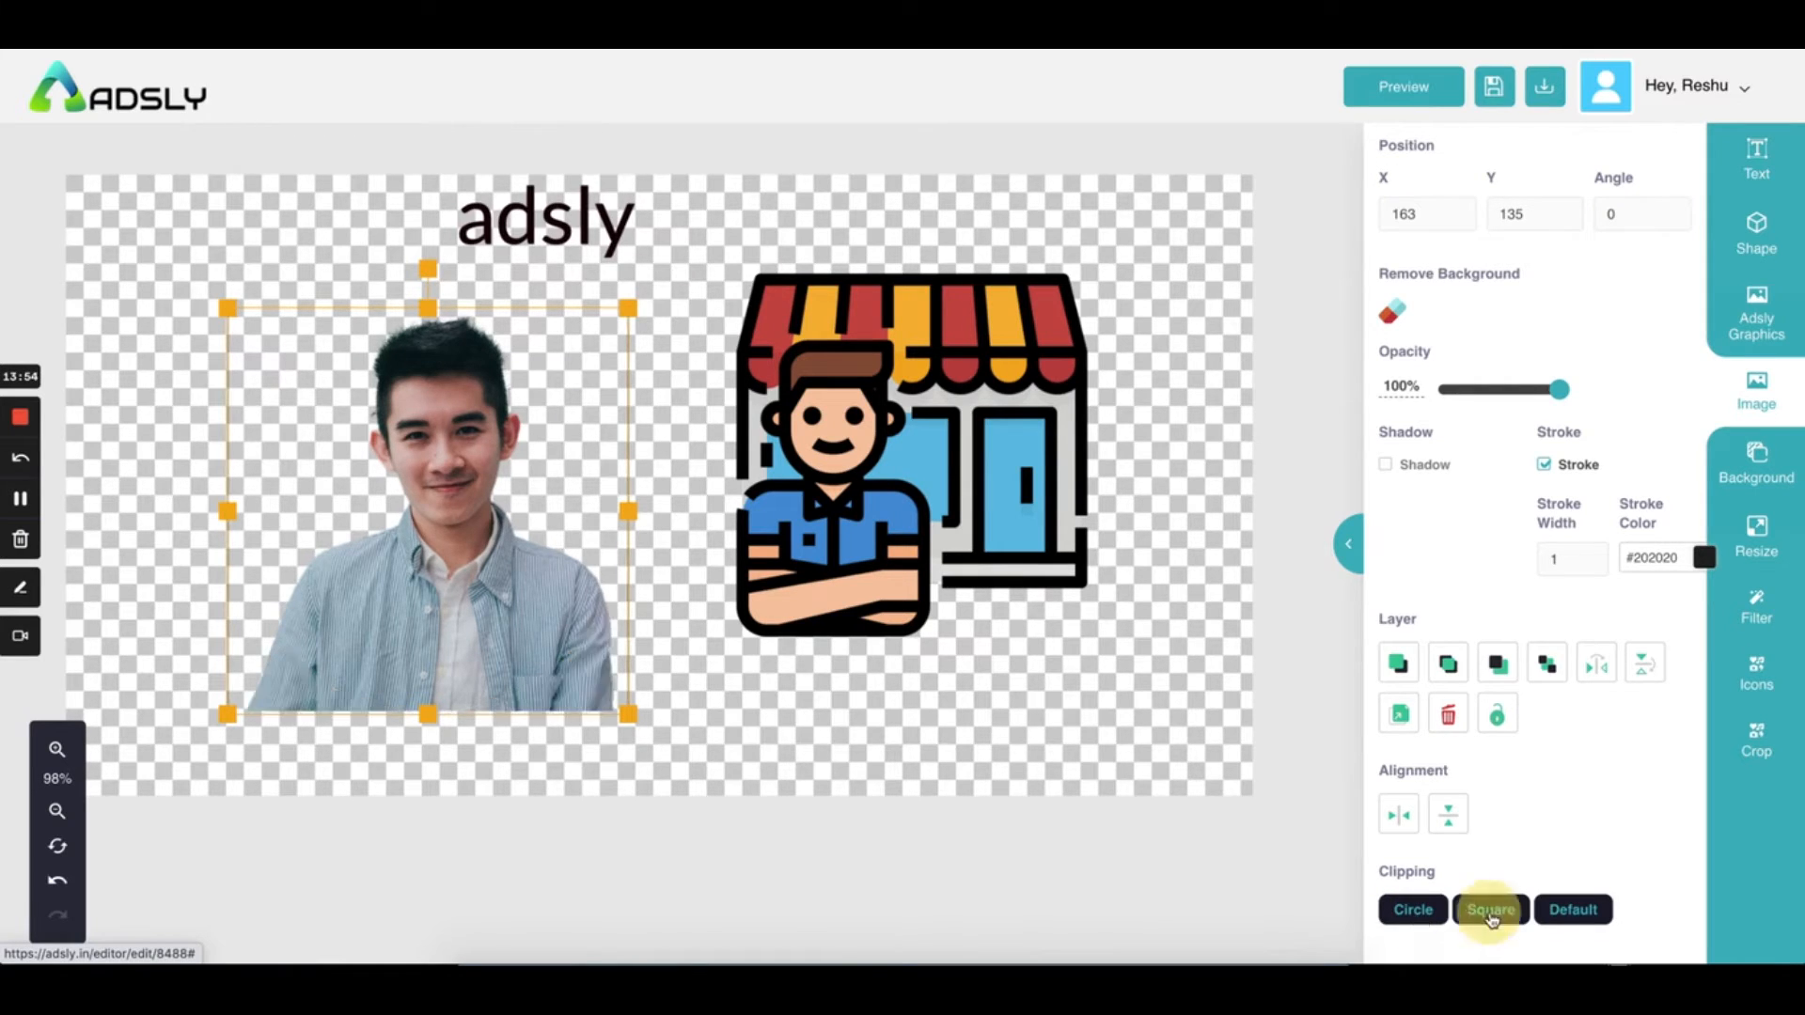
{"action": "left_click", "coordinate": [1578, 919]}
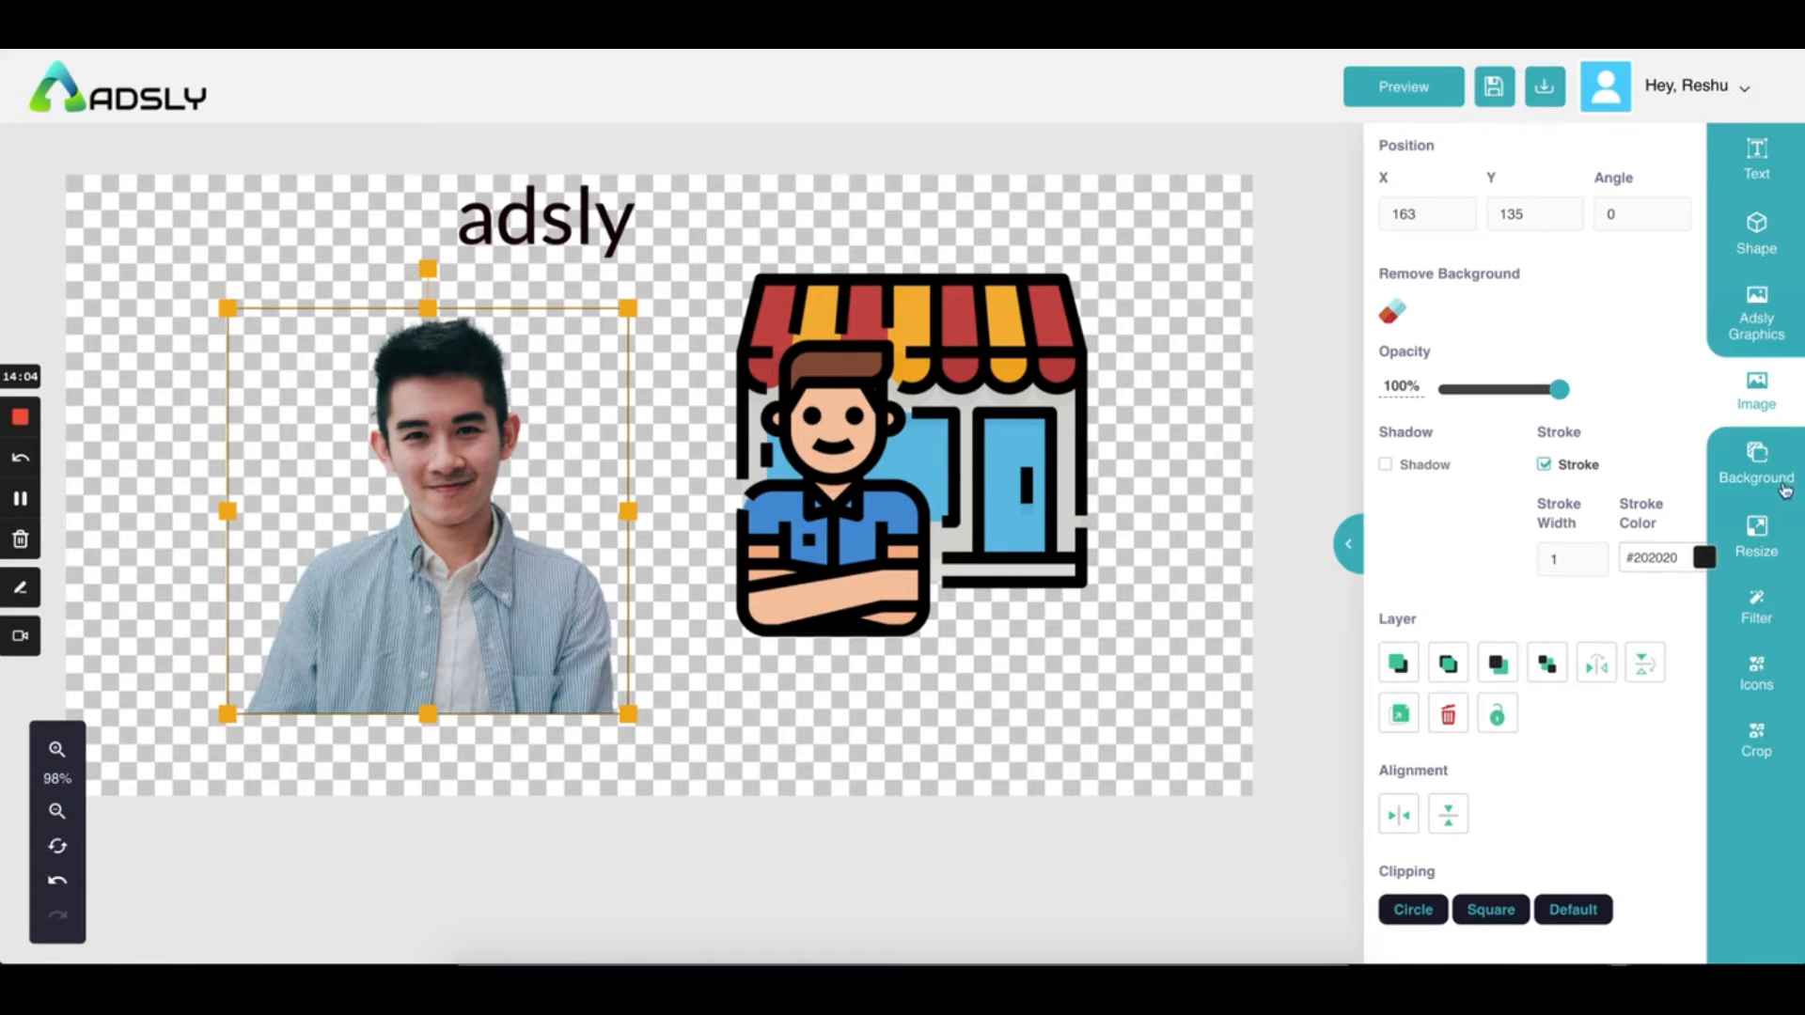
Clear the previous search term in the image library
{"action": "left_click", "coordinate": [1756, 393]}
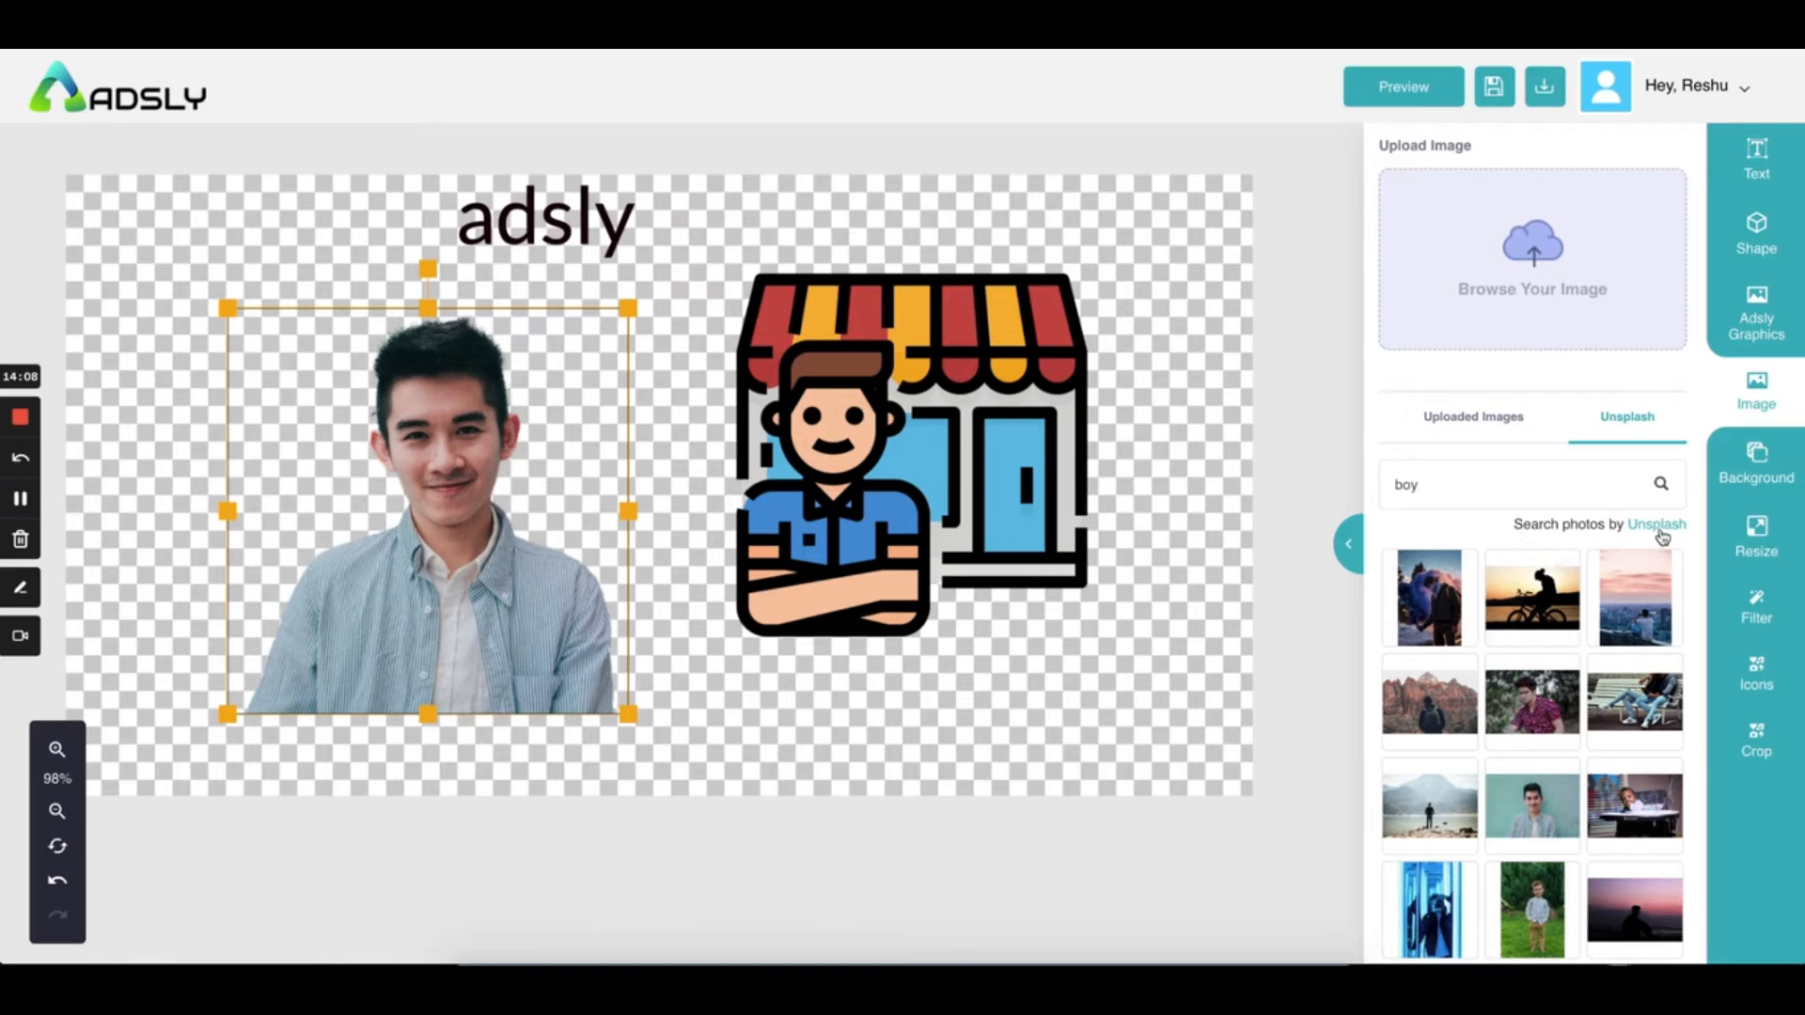
{"action": "left_click", "coordinate": [1467, 503]}
{"action": "key", "text": "BackSpace"}
{"action": "key", "text": "BackSpace"}
{"action": "key", "text": "BackSpace"}
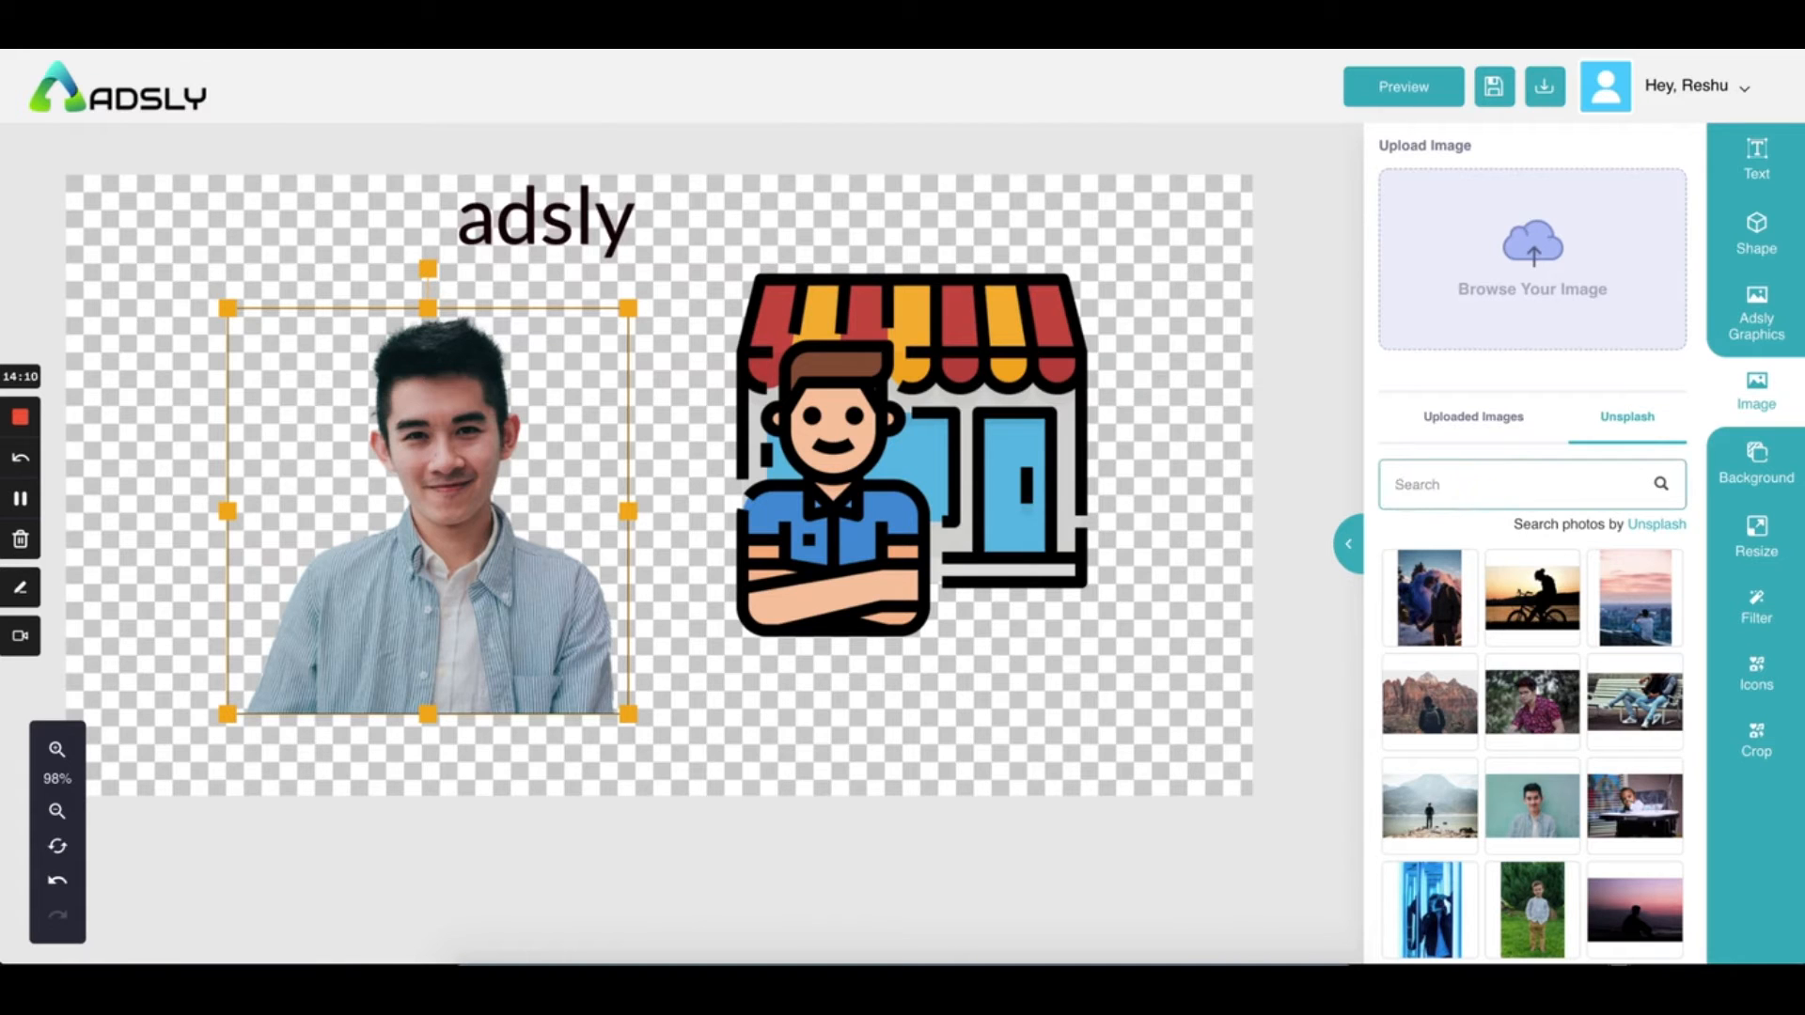
Try several solid background colours, ending on light yellow #fff176
{"action": "left_click", "coordinate": [1754, 479]}
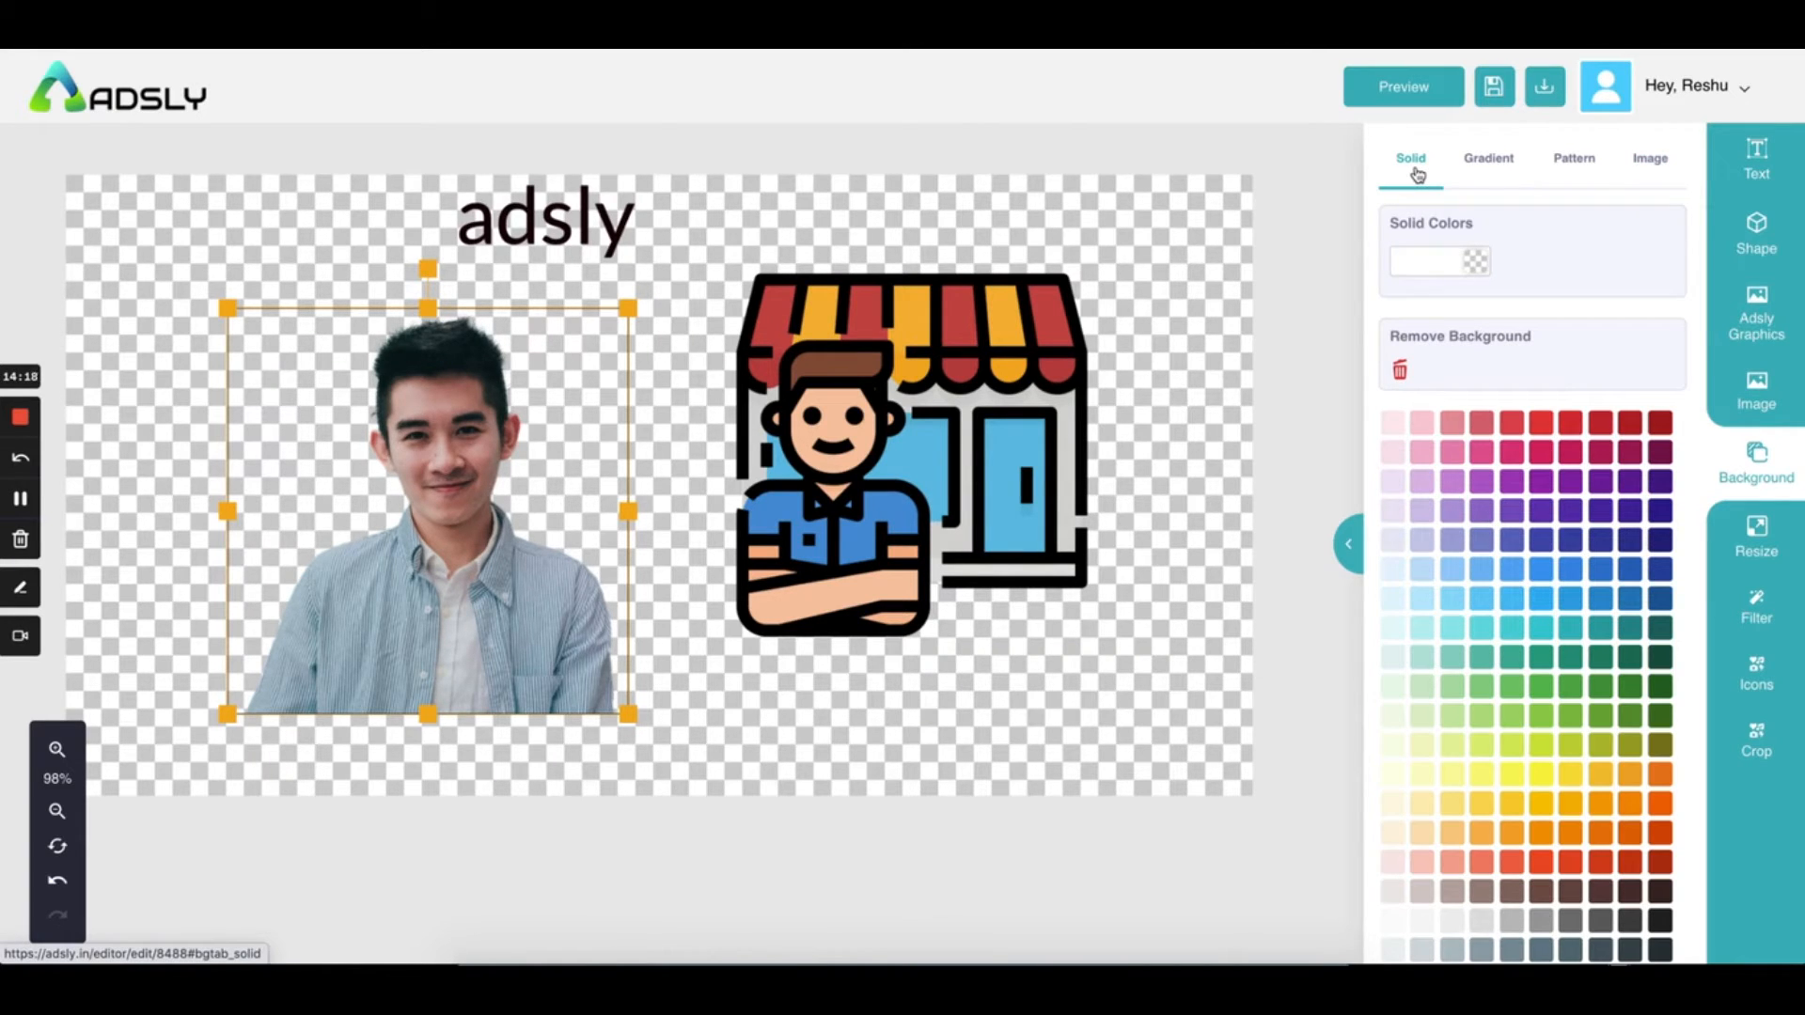
{"action": "left_click", "coordinate": [1568, 425]}
{"action": "left_click", "coordinate": [1509, 632]}
{"action": "left_click", "coordinate": [1570, 747]}
{"action": "left_click", "coordinate": [1484, 806]}
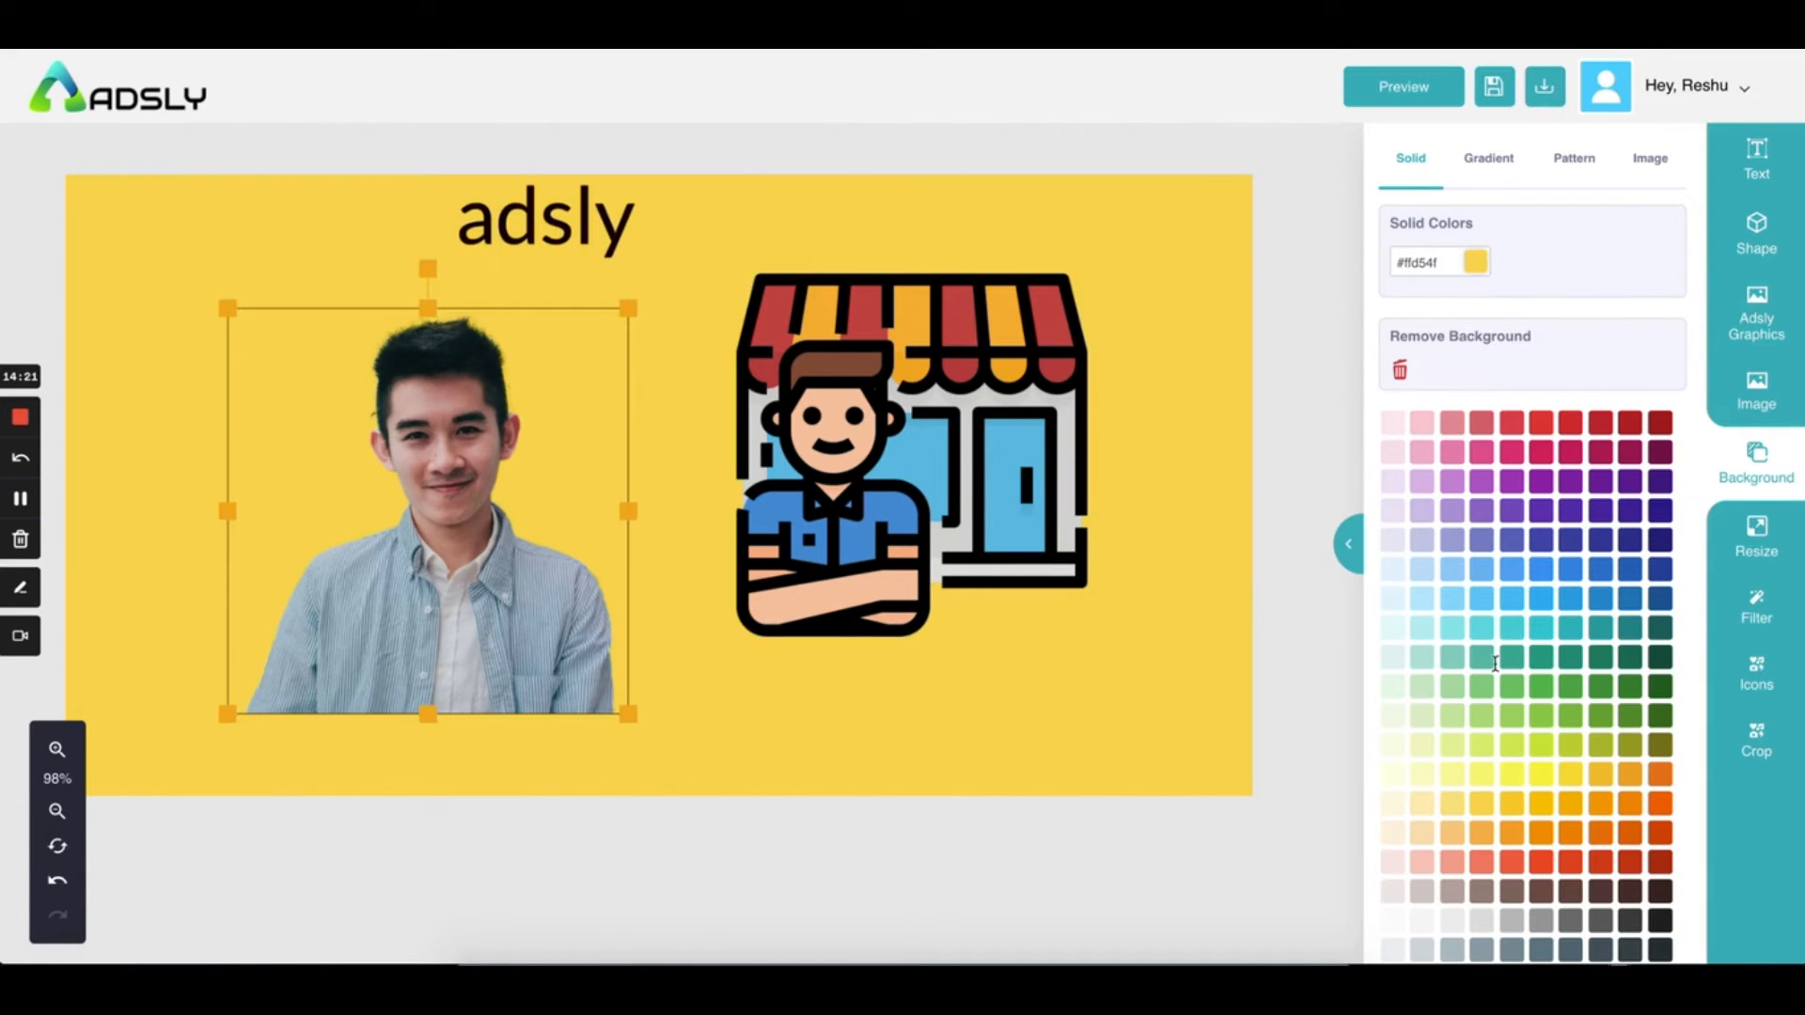
{"action": "left_click", "coordinate": [1483, 775]}
{"action": "left_click", "coordinate": [1447, 264]}
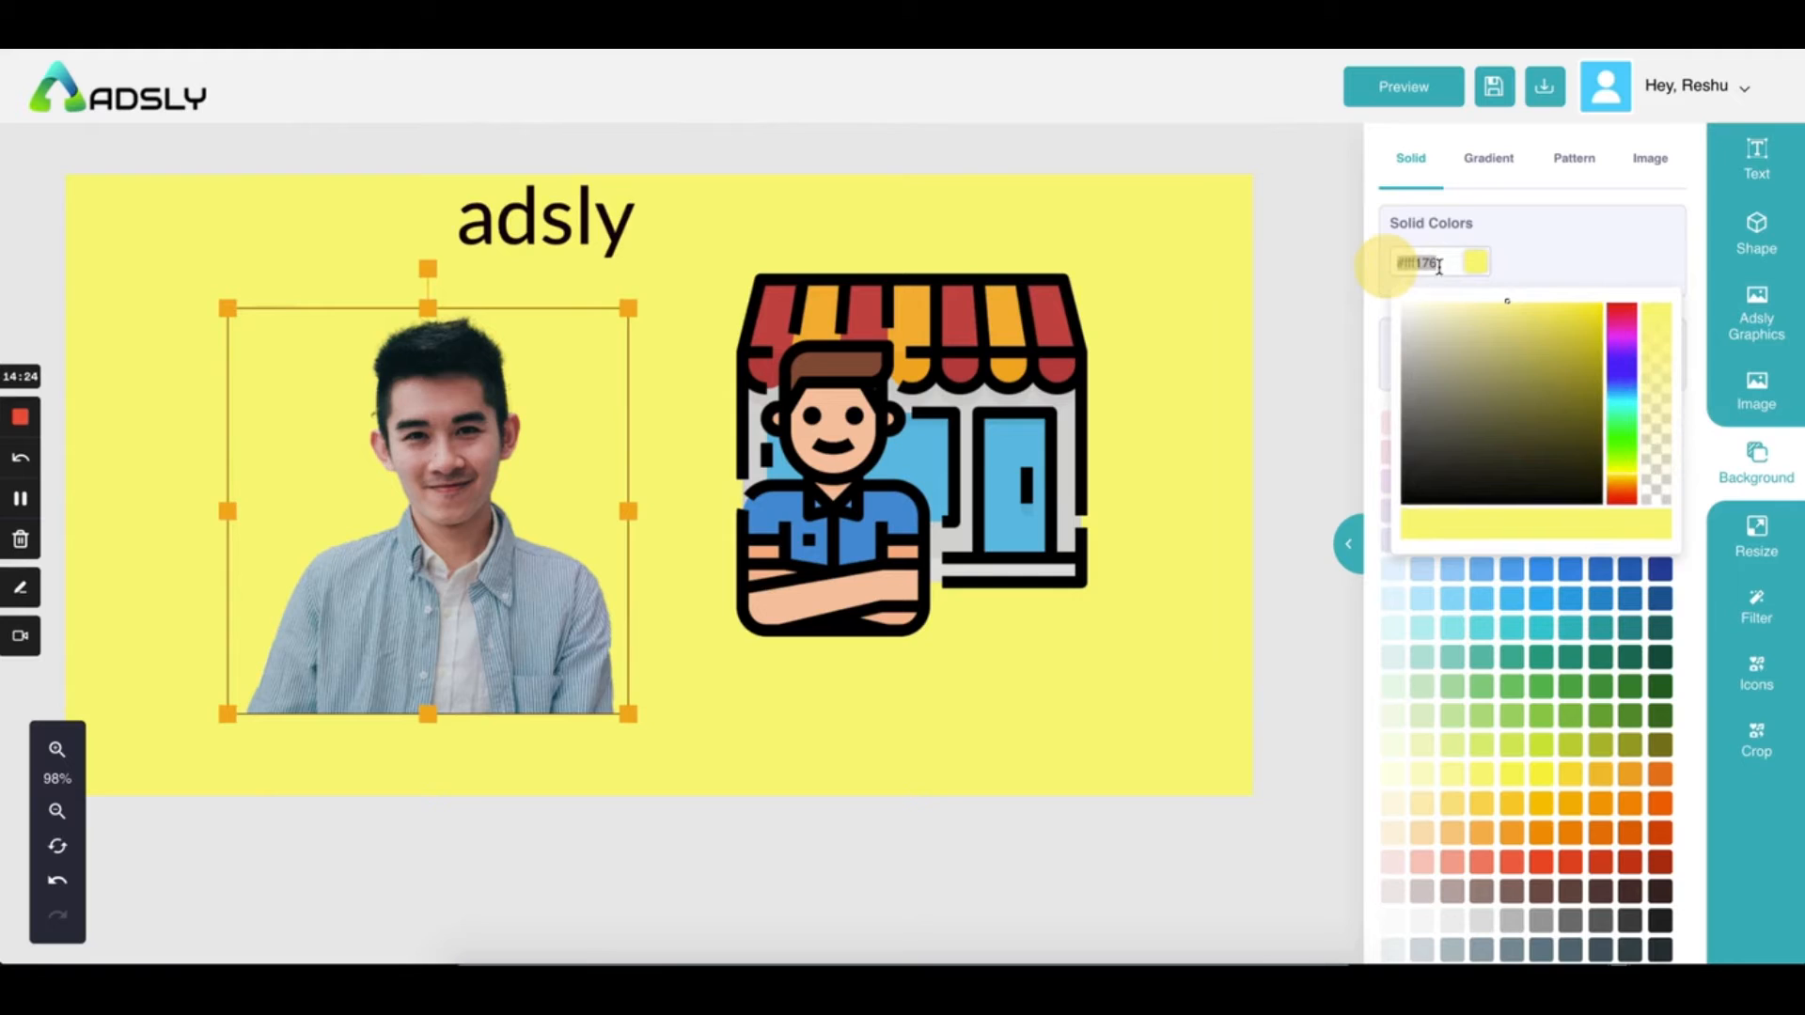
{"action": "left_click", "coordinate": [1530, 270]}
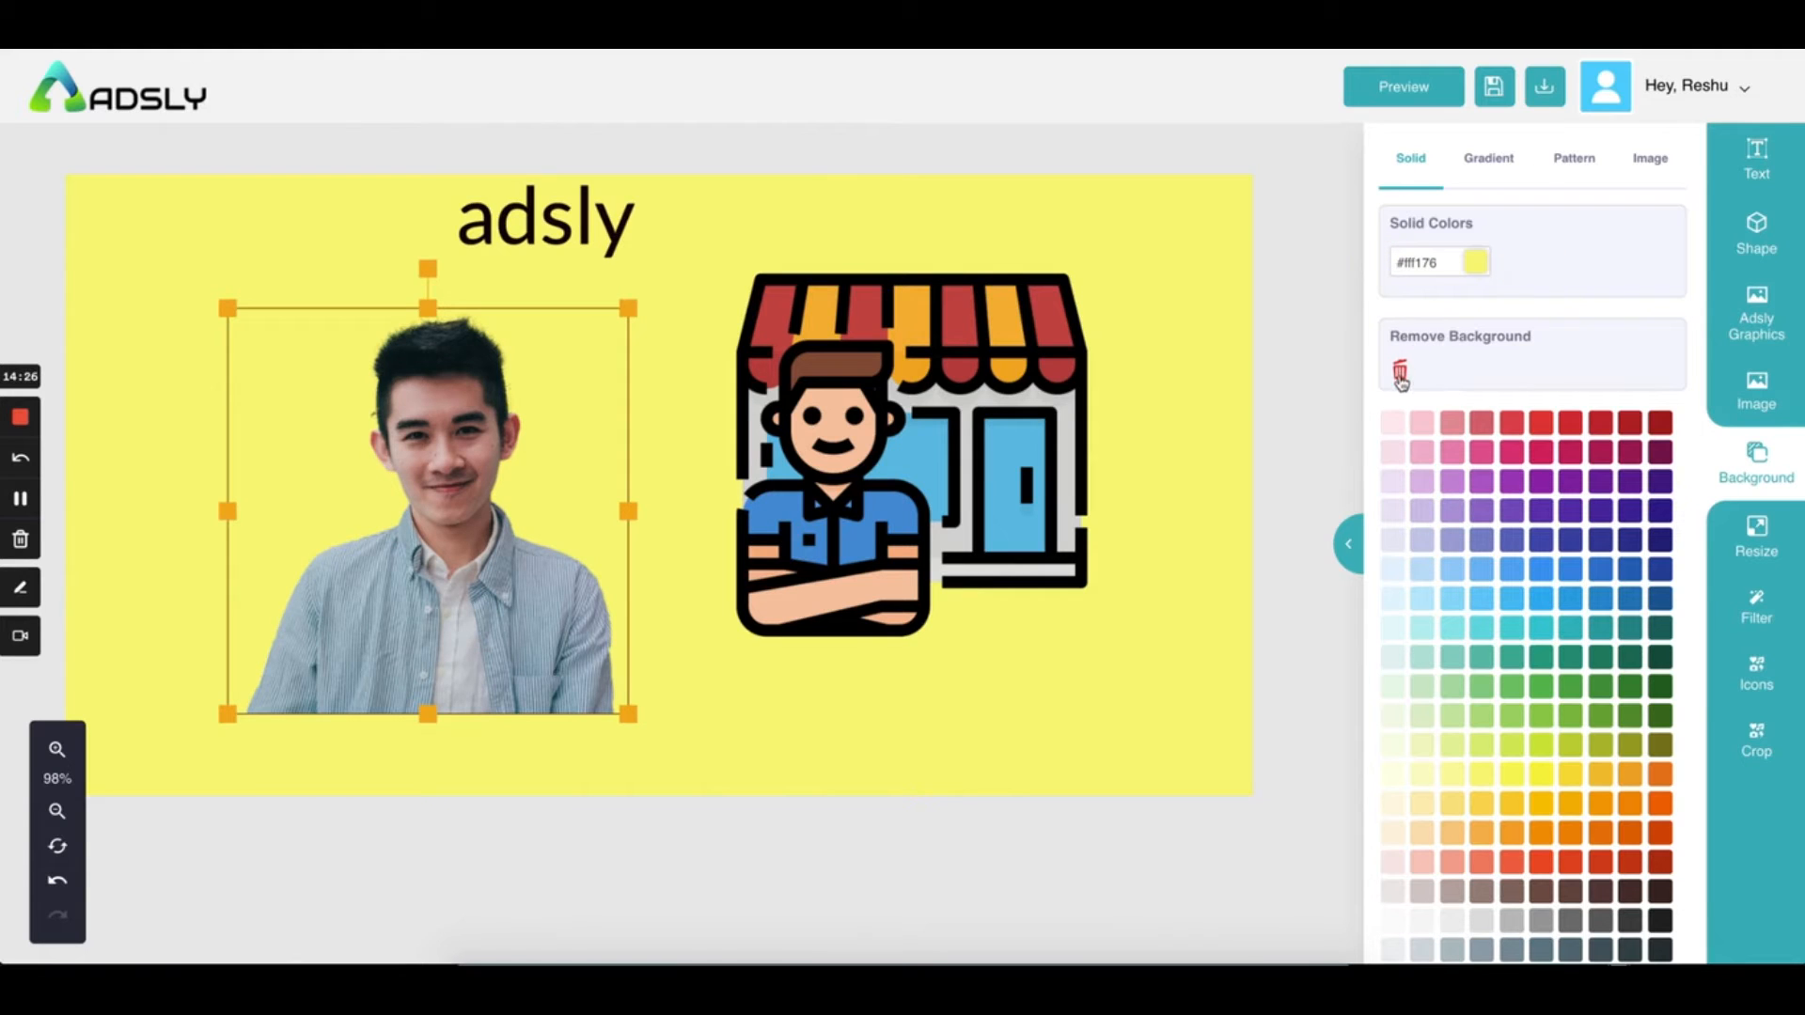
Apply the blue-to-green gradient (#2af598 to #009efd) and rotate it to 259%
{"action": "left_click", "coordinate": [1489, 157]}
{"action": "left_click", "coordinate": [1482, 529]}
{"action": "left_click", "coordinate": [1538, 537]}
{"action": "left_click", "coordinate": [1645, 544]}
{"action": "left_click", "coordinate": [1604, 742]}
{"action": "left_click", "coordinate": [1523, 828]}
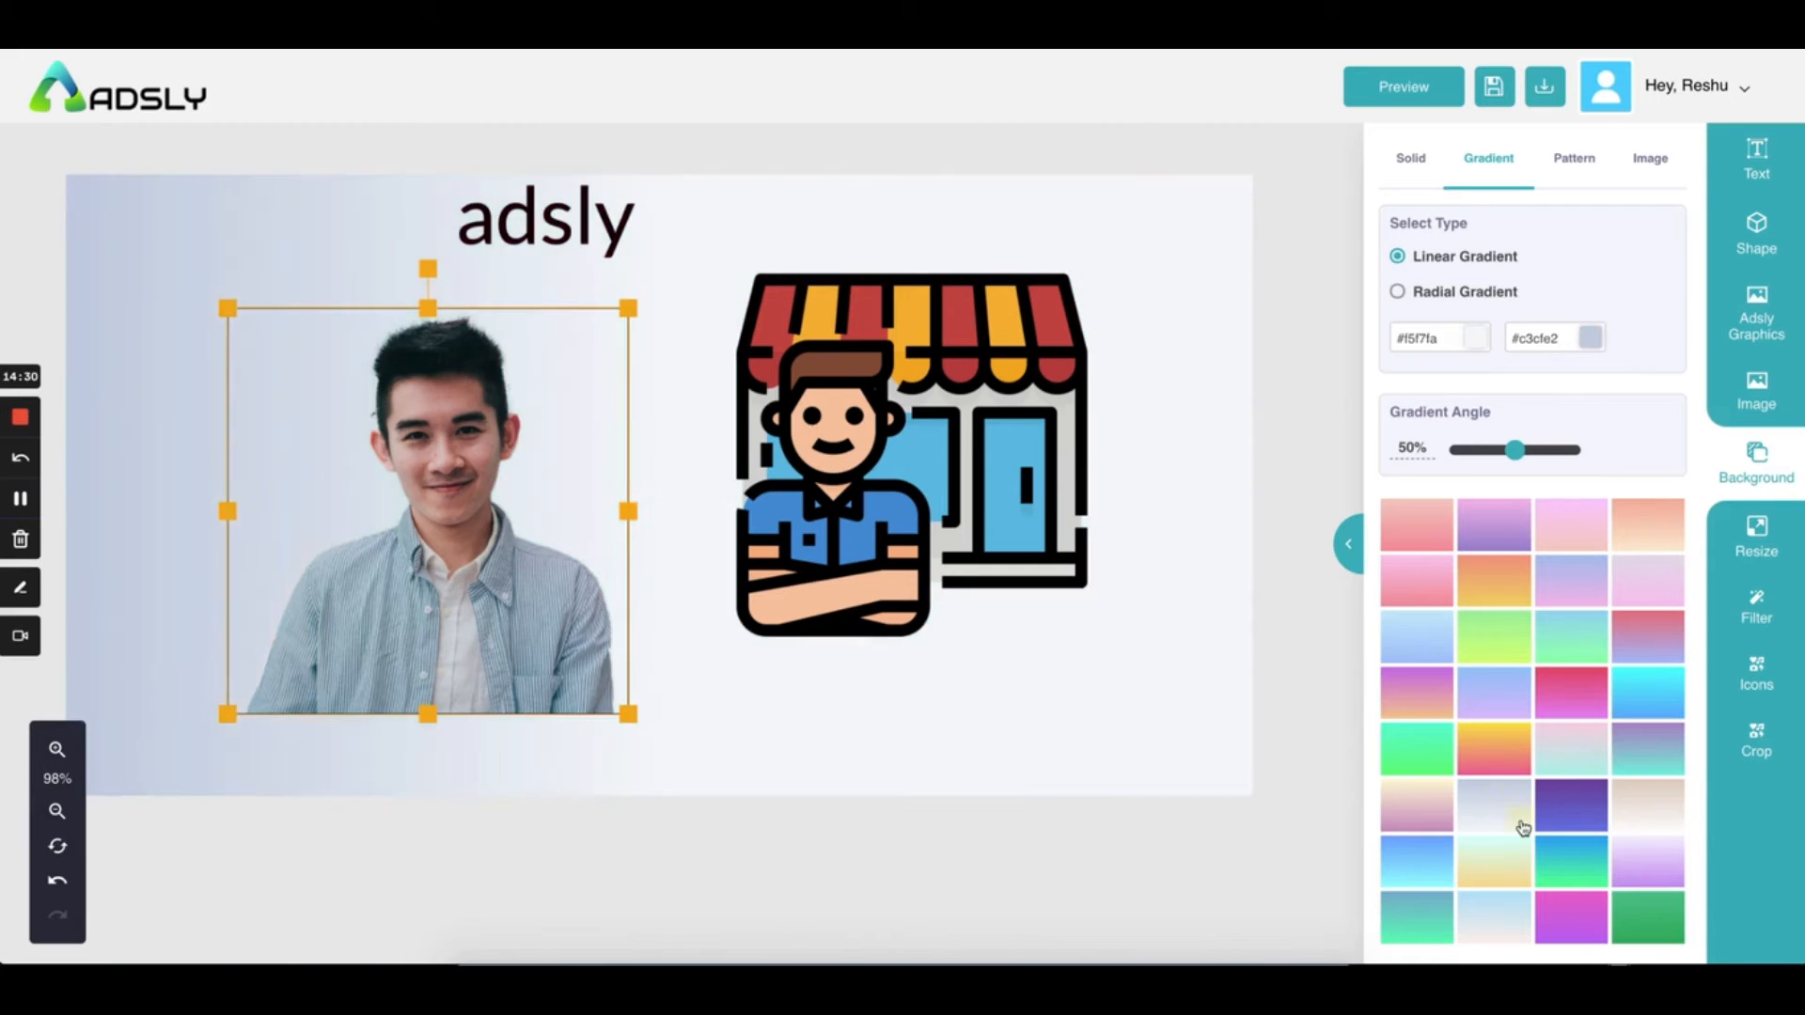
{"action": "left_click", "coordinate": [1567, 859]}
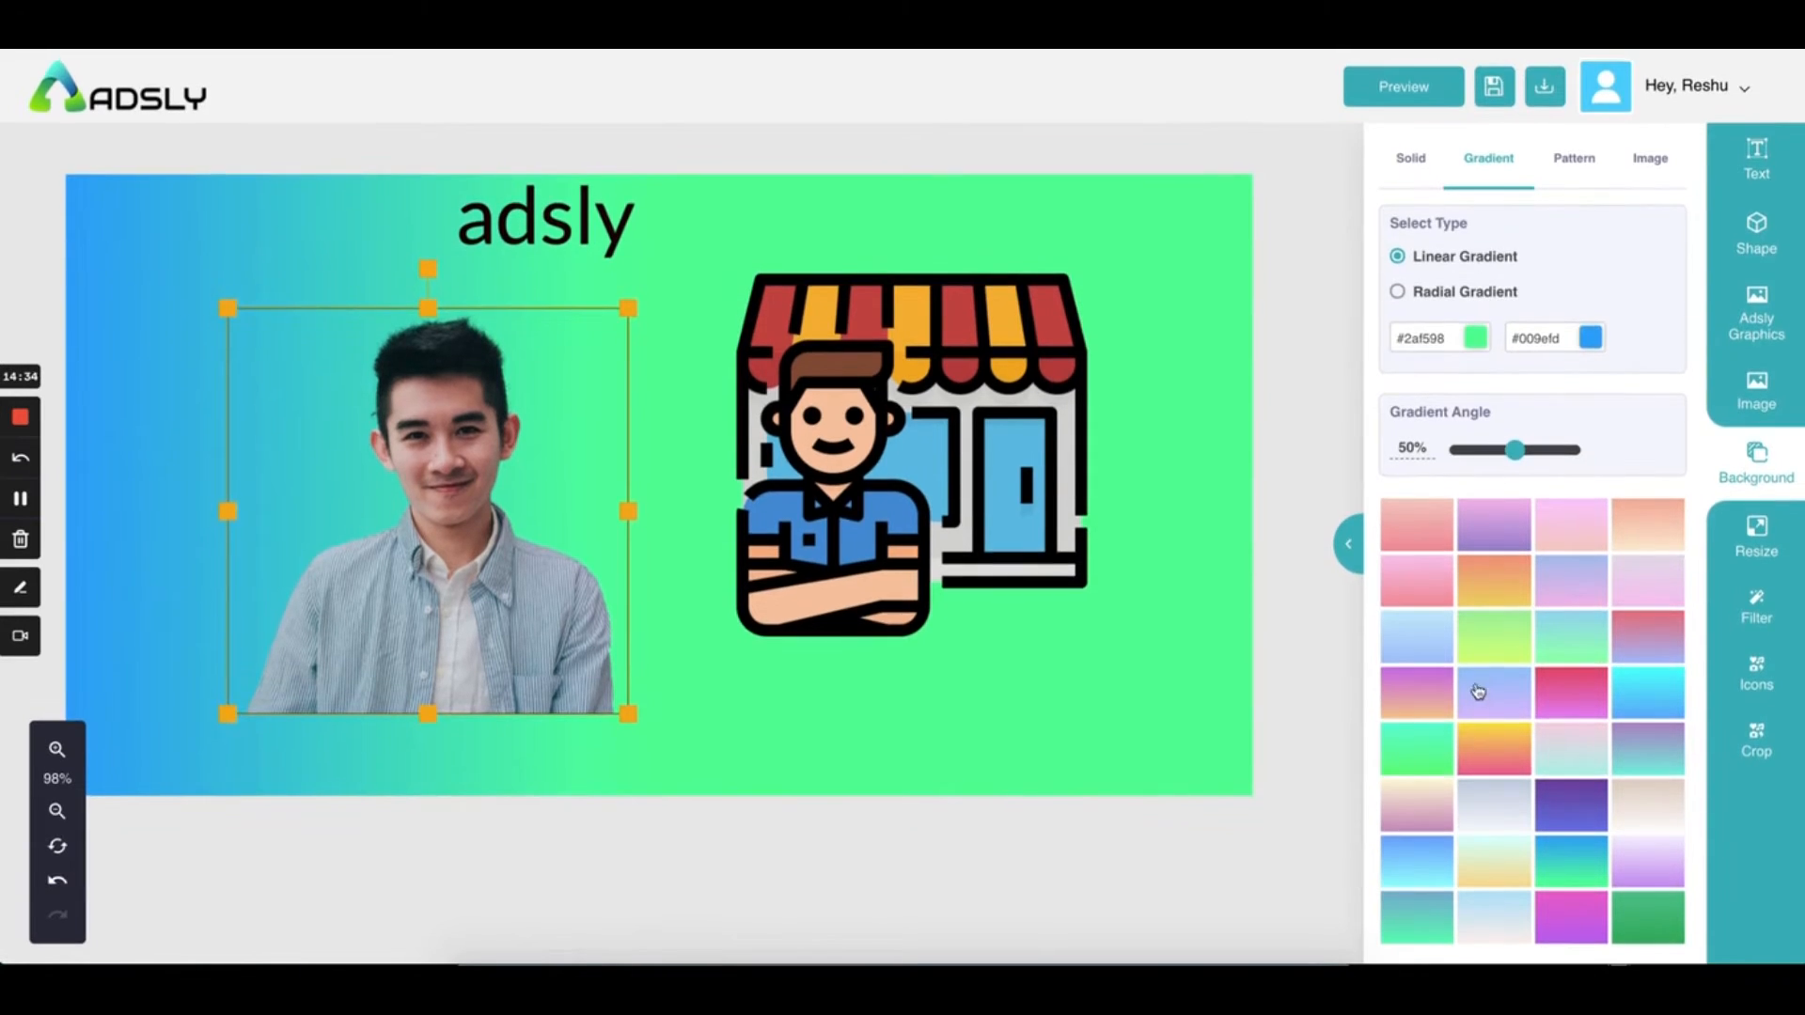
{"action": "scroll", "coordinate": [1500, 589], "scroll_direction": "down", "scroll_amount": 1}
{"action": "mouse_move", "coordinate": [1514, 407]}
{"action": "left_mouse_down"}
{"action": "mouse_move", "coordinate": [1551, 402]}
{"action": "mouse_move", "coordinate": [1487, 409]}
{"action": "mouse_move", "coordinate": [1540, 409]}
{"action": "left_mouse_up"}
{"action": "scroll", "coordinate": [1532, 336], "scroll_direction": "up", "scroll_amount": 1}
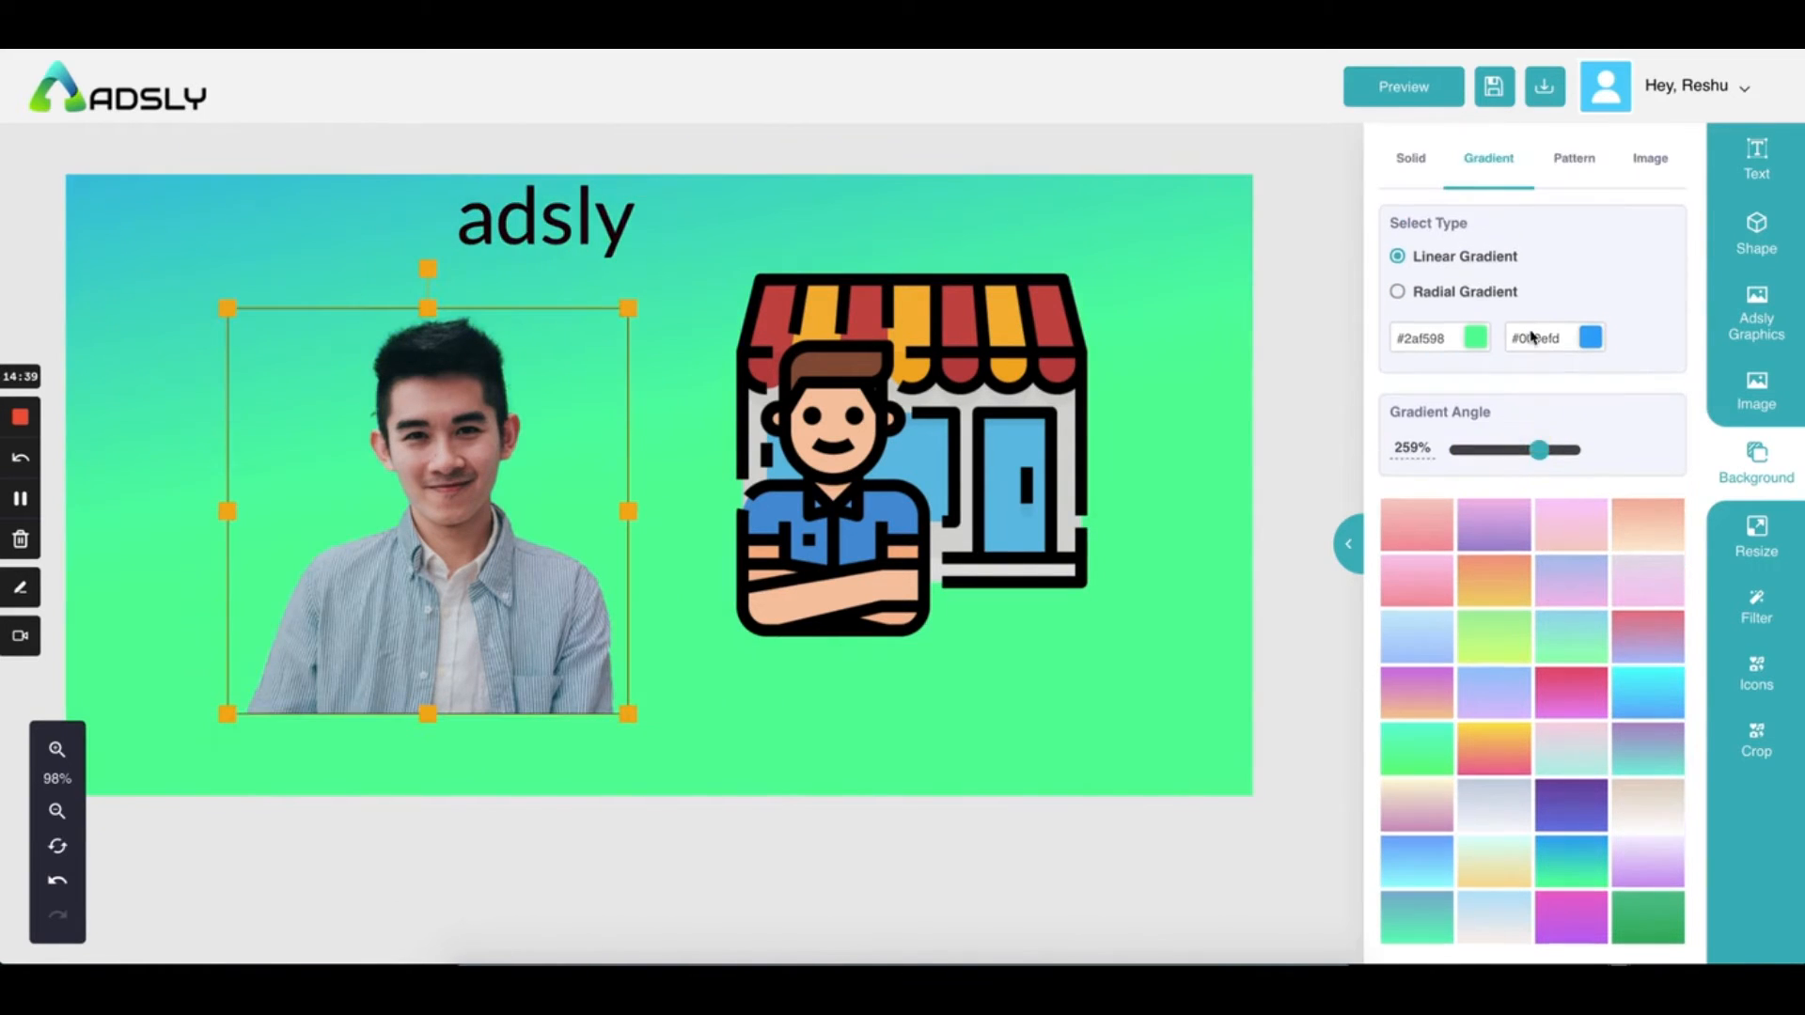
Apply the wavy pattern background with a brown base colour and red waves
{"action": "left_click", "coordinate": [1572, 160]}
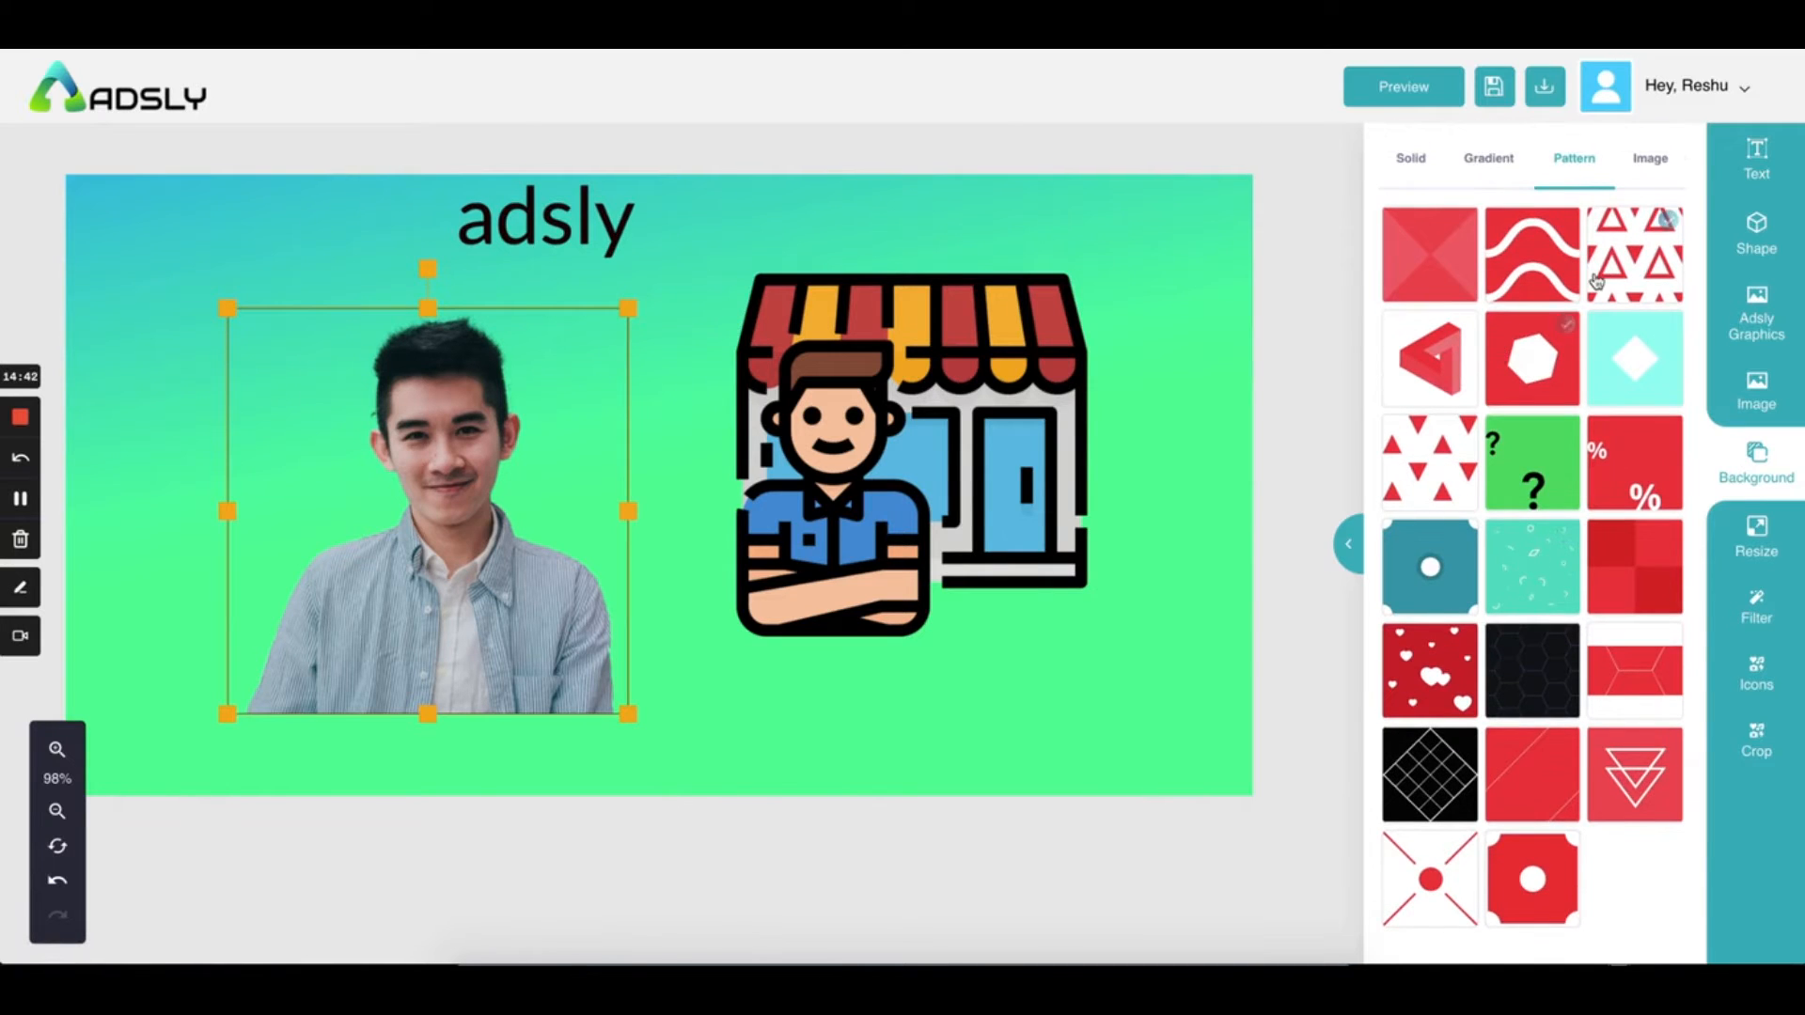
{"action": "left_click", "coordinate": [1516, 272]}
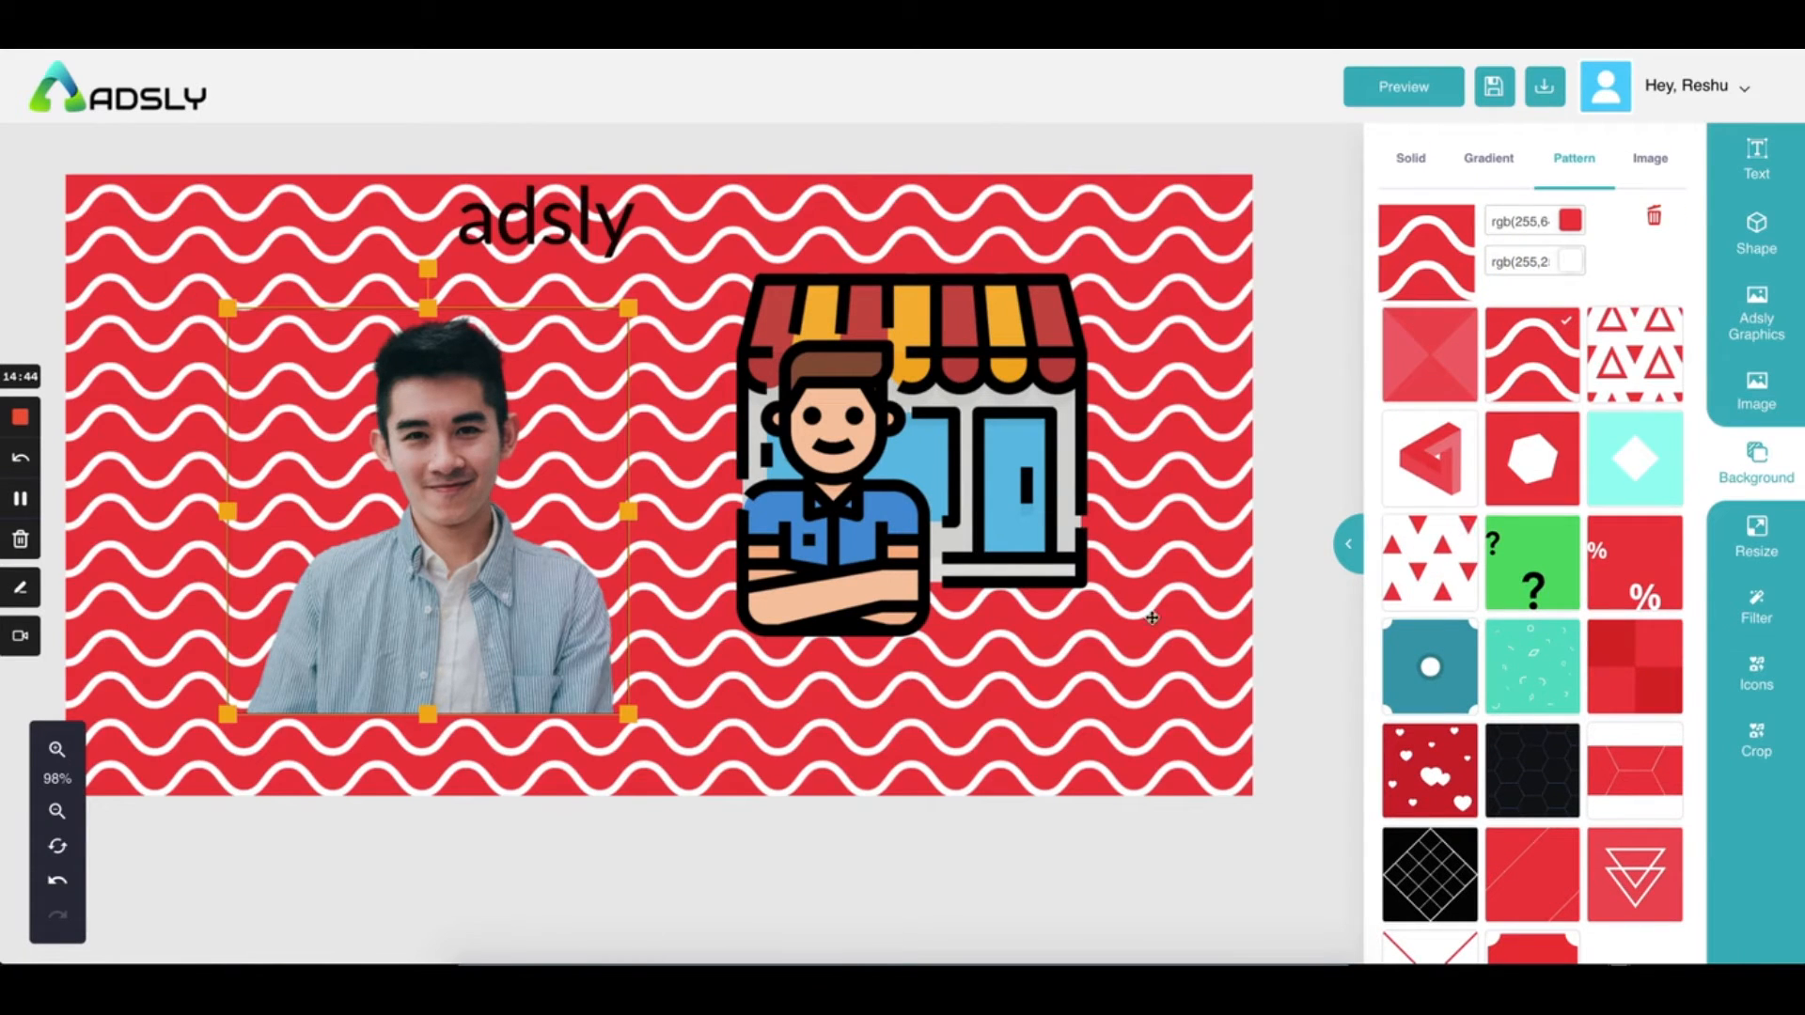
{"action": "left_click", "coordinate": [1570, 220]}
{"action": "left_click", "coordinate": [1567, 348]}
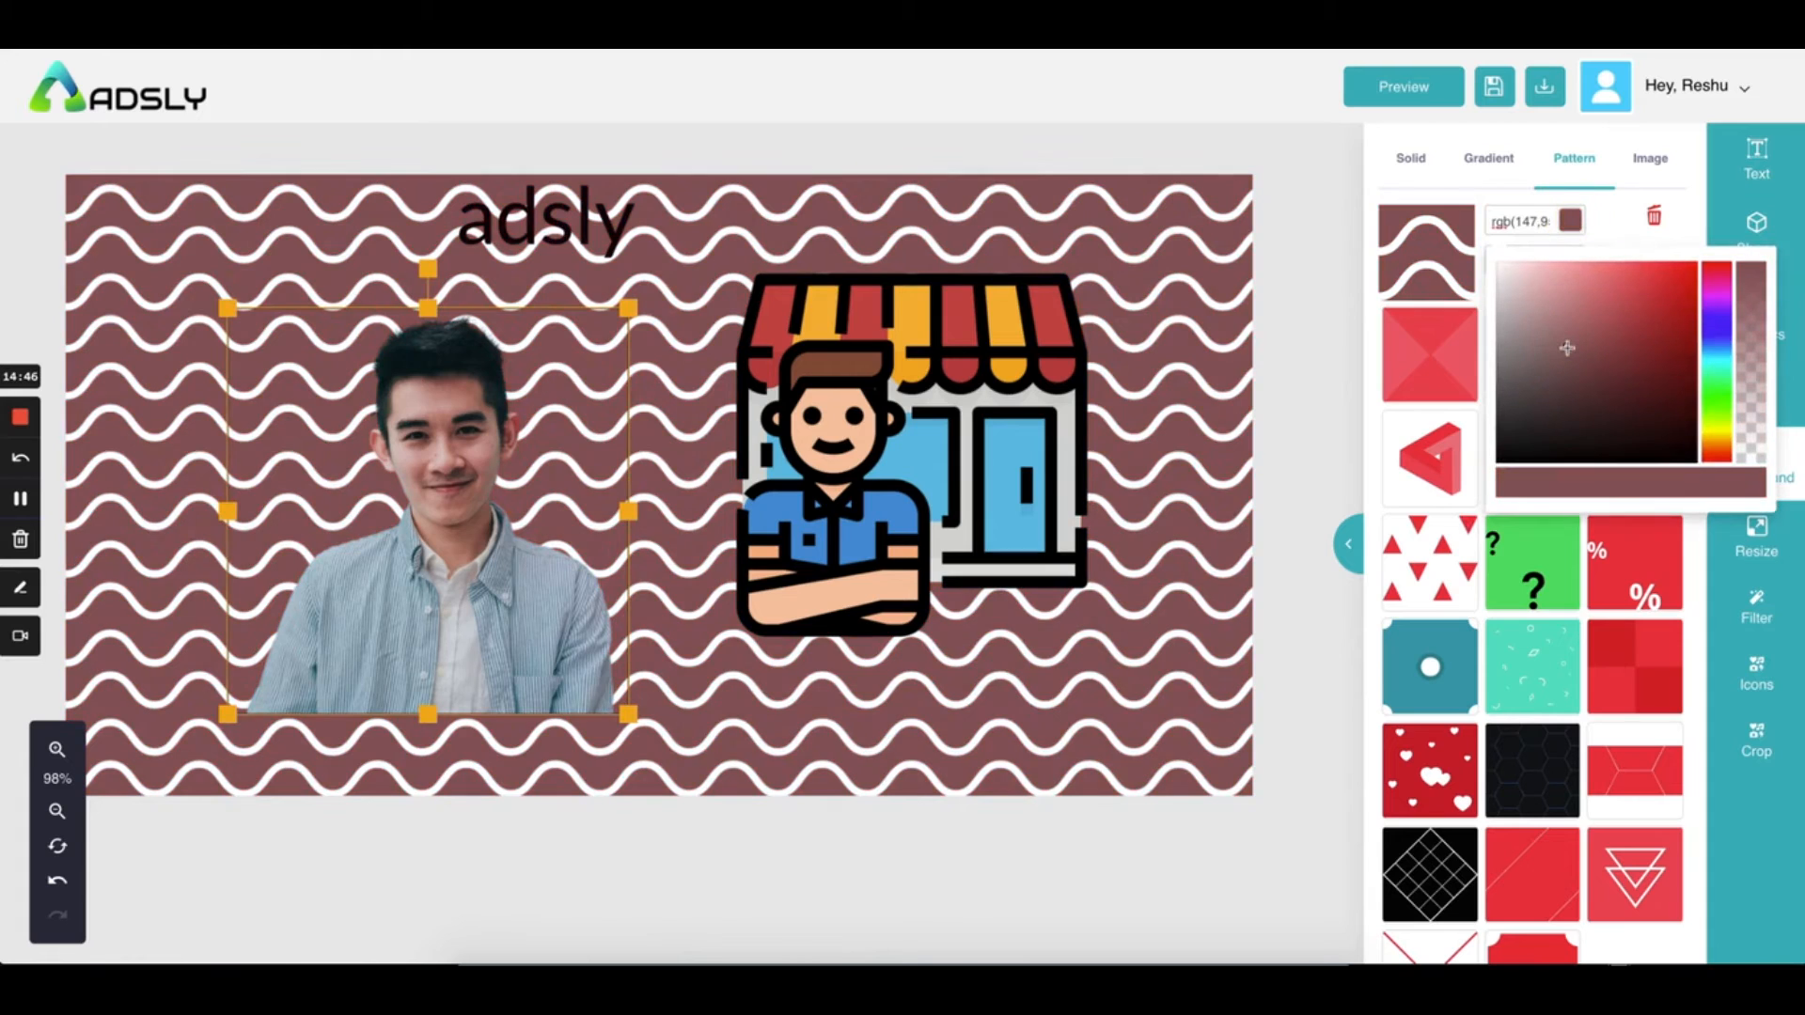
{"action": "left_click", "coordinate": [1608, 235]}
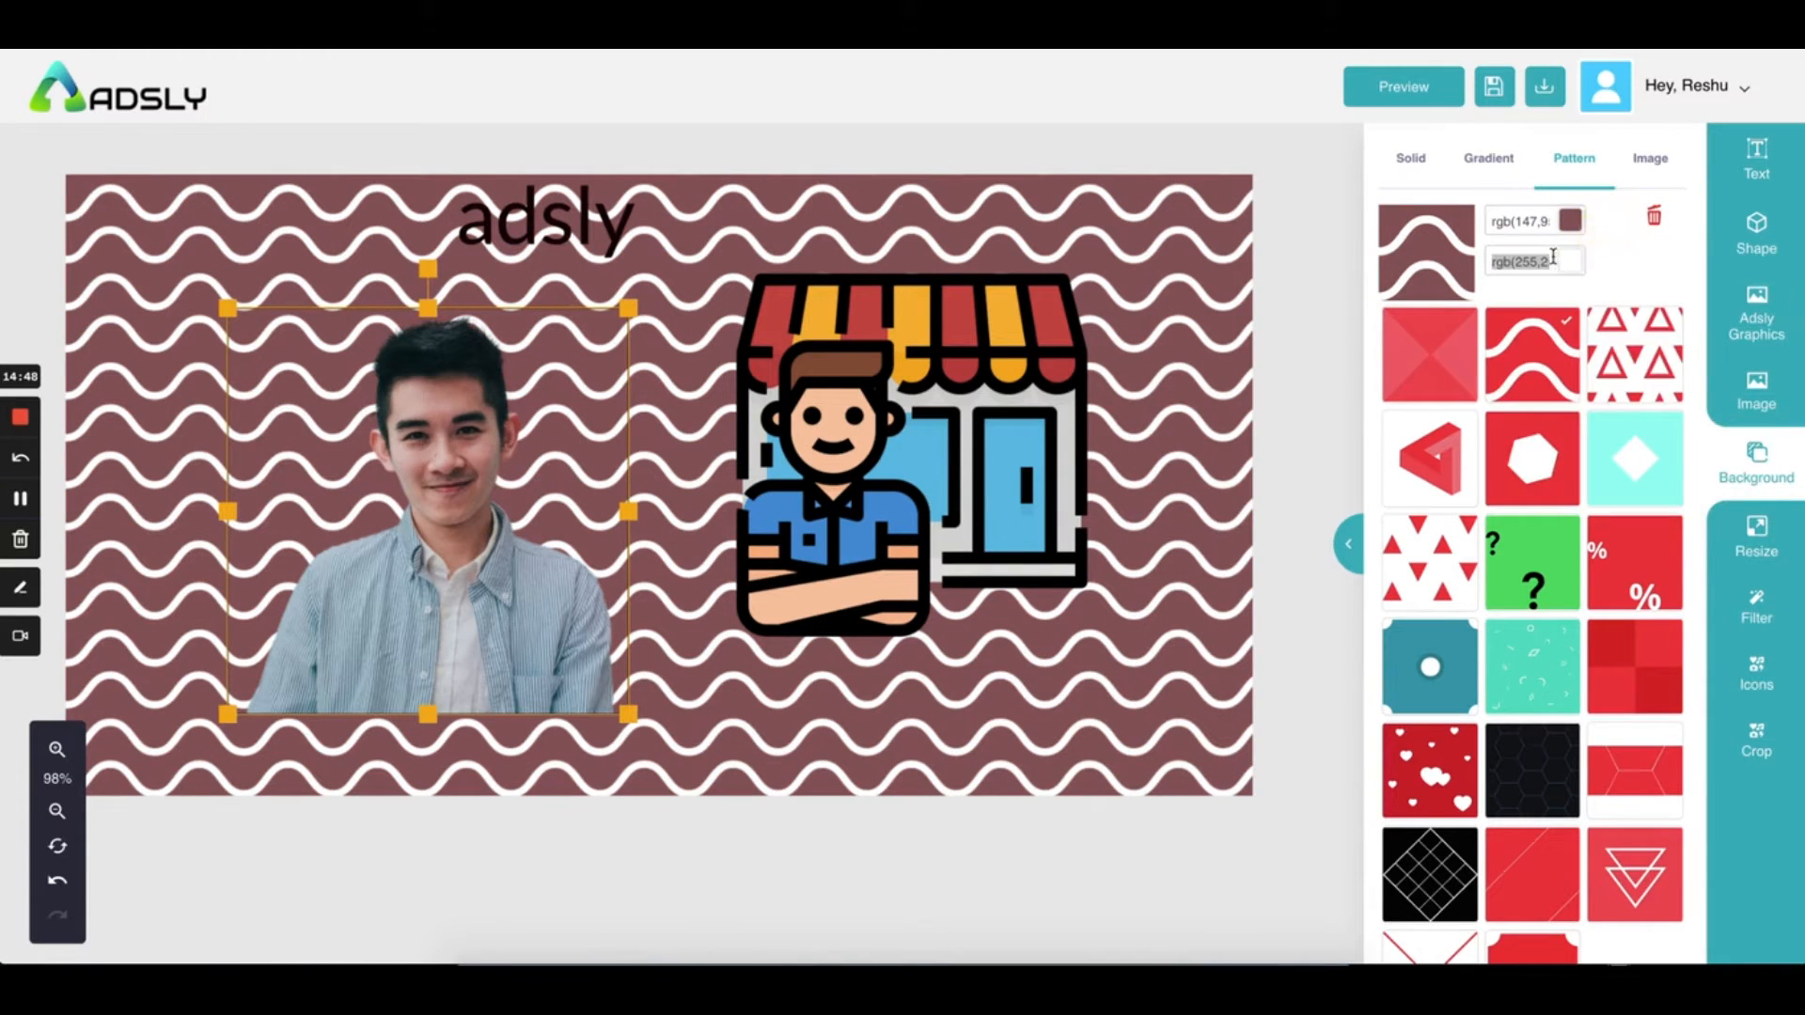
{"action": "left_click", "coordinate": [1570, 262]}
{"action": "left_click_drag", "start_coordinate": [1601, 396], "coordinate": [1653, 294]}
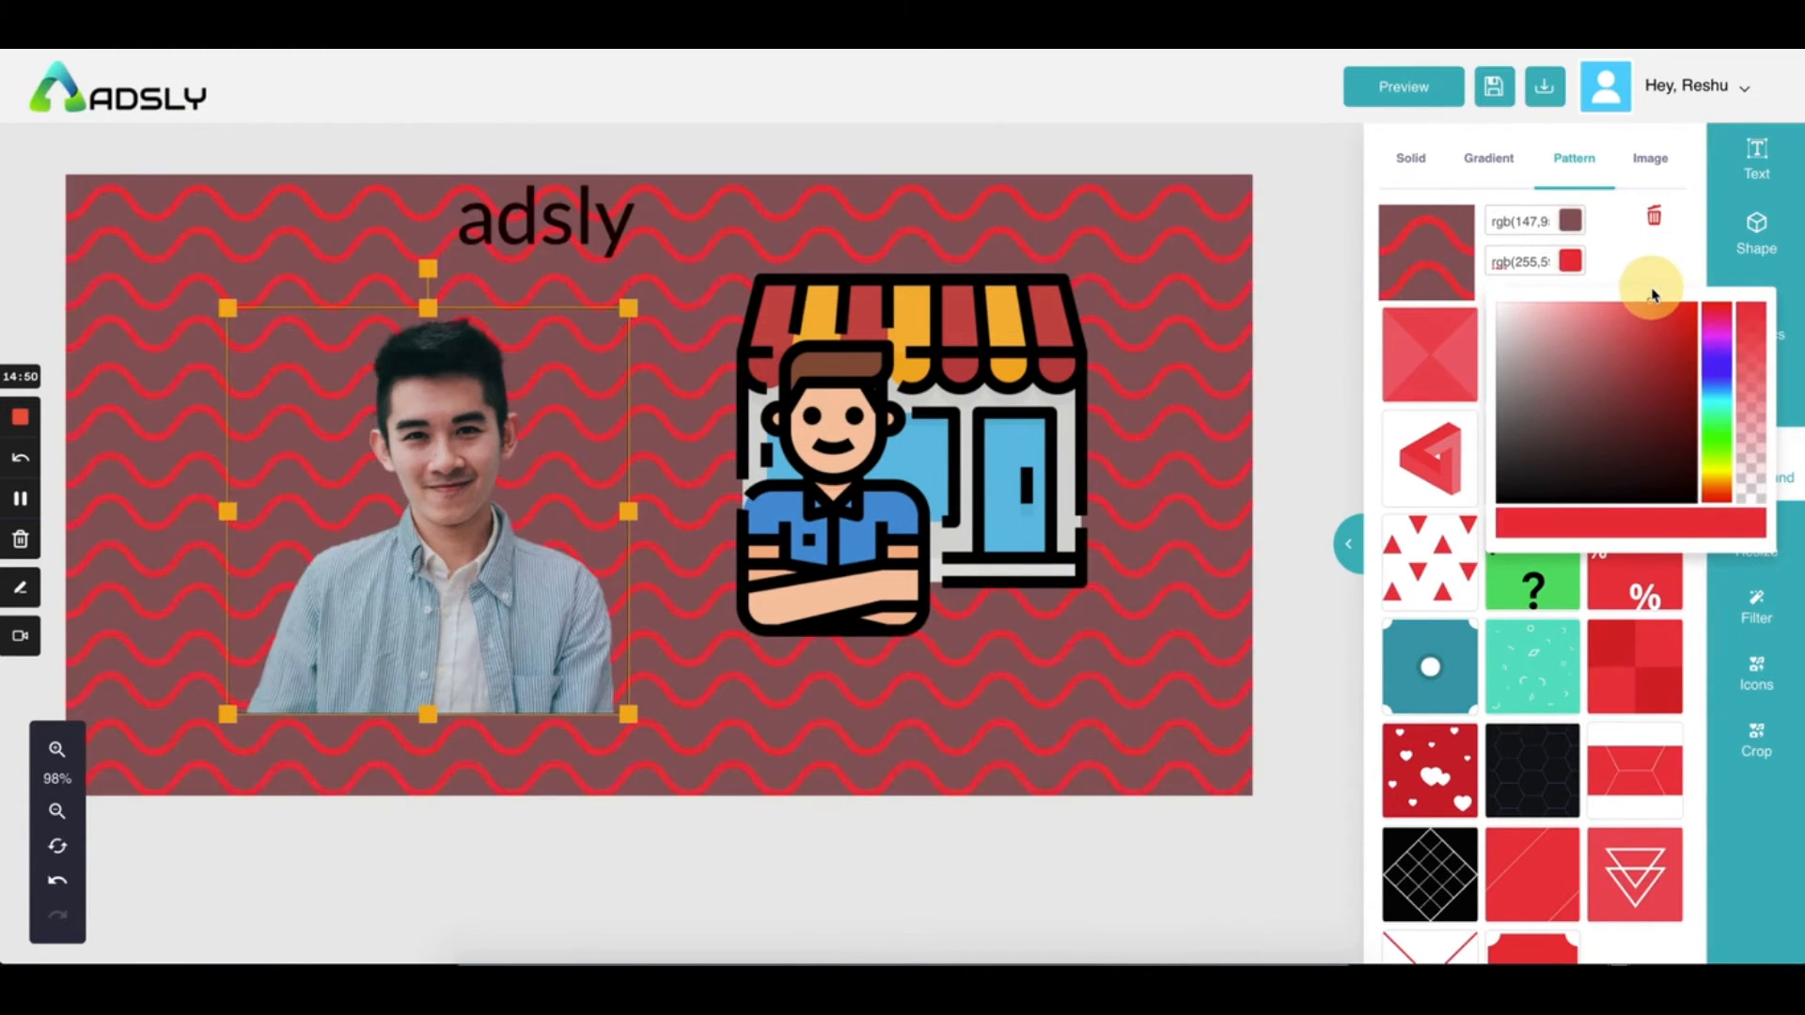
{"action": "left_click", "coordinate": [1641, 243]}
{"action": "left_click", "coordinate": [1638, 171]}
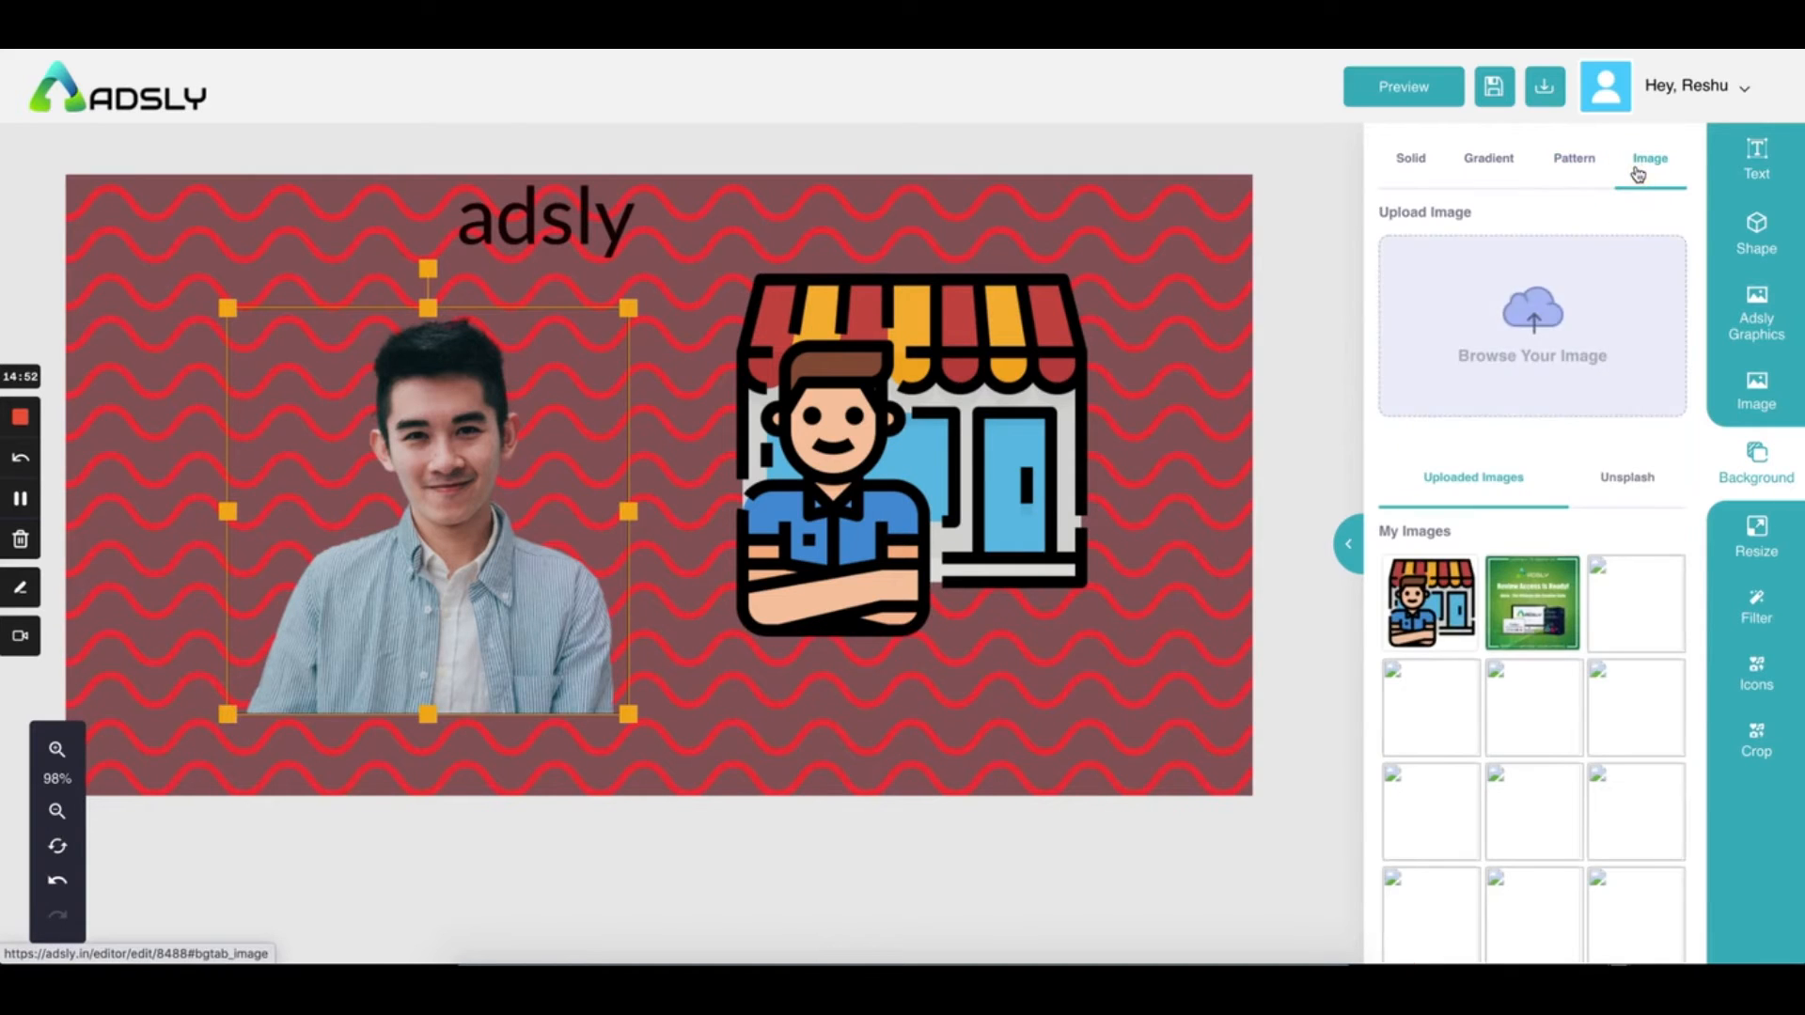
Upload startup.png, the hand-with-coin graphic, into the ad
{"action": "left_click", "coordinate": [1493, 345]}
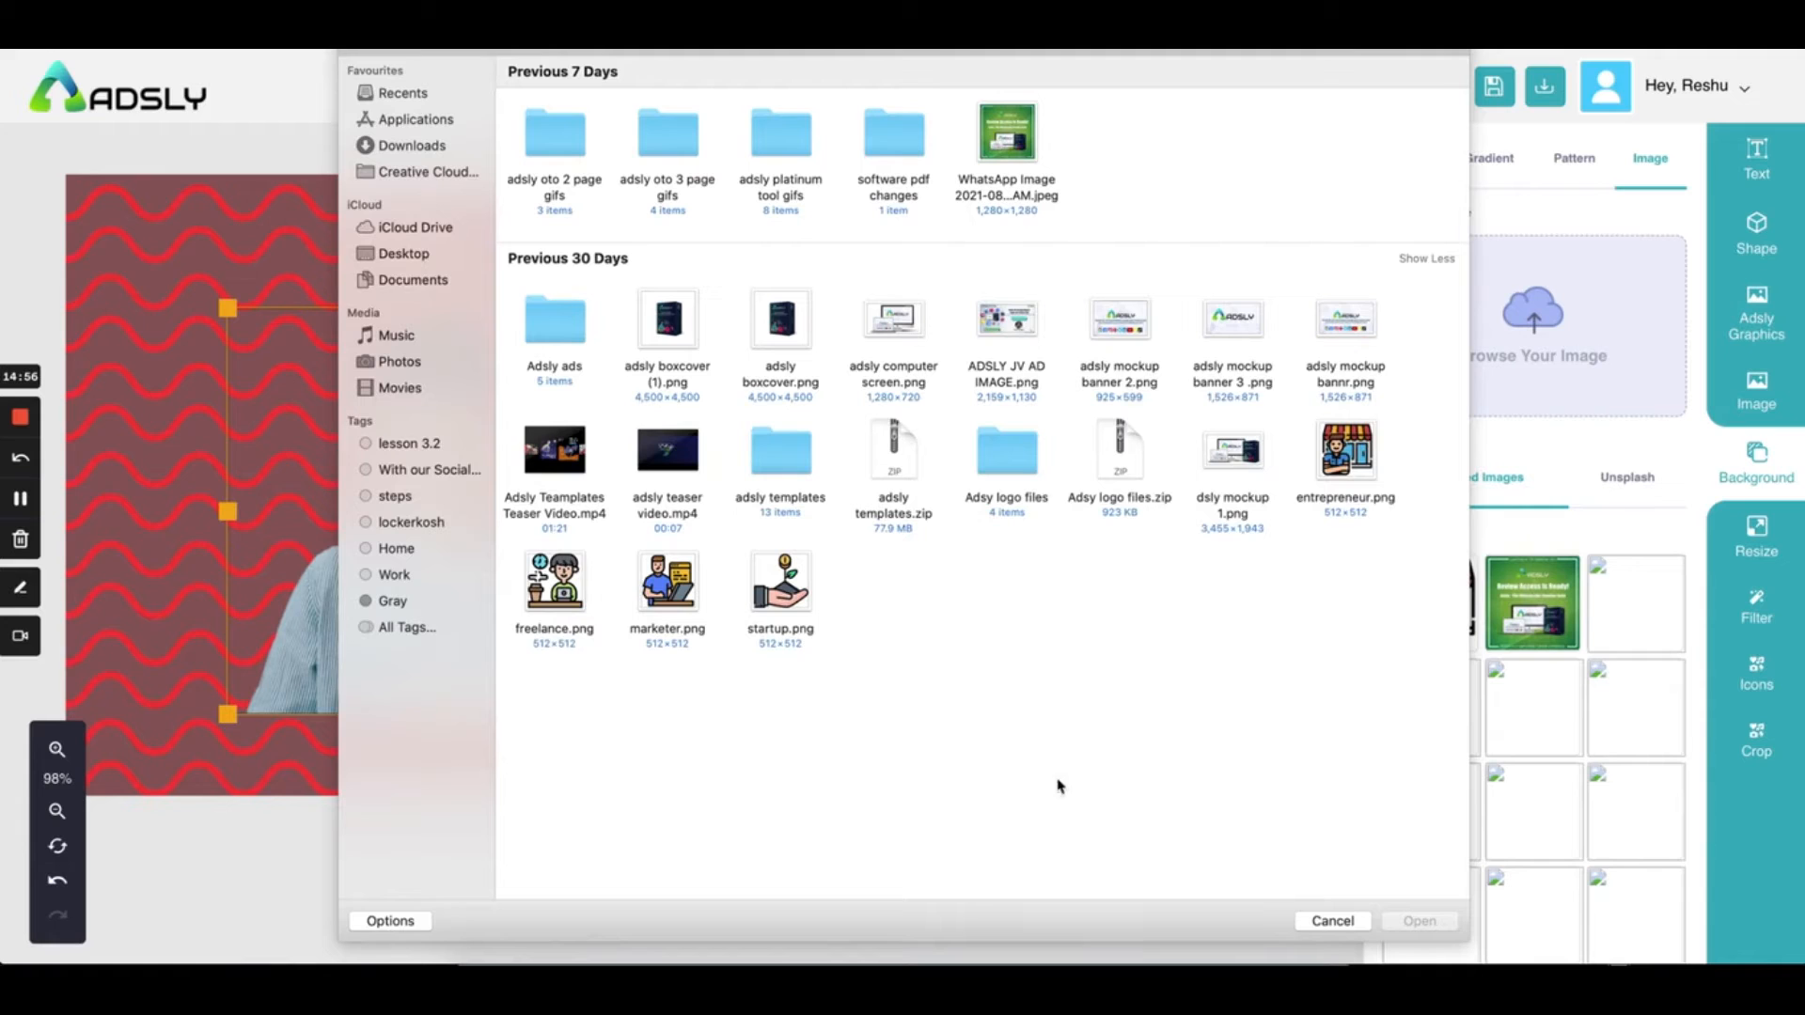
{"action": "left_click", "coordinate": [762, 602]}
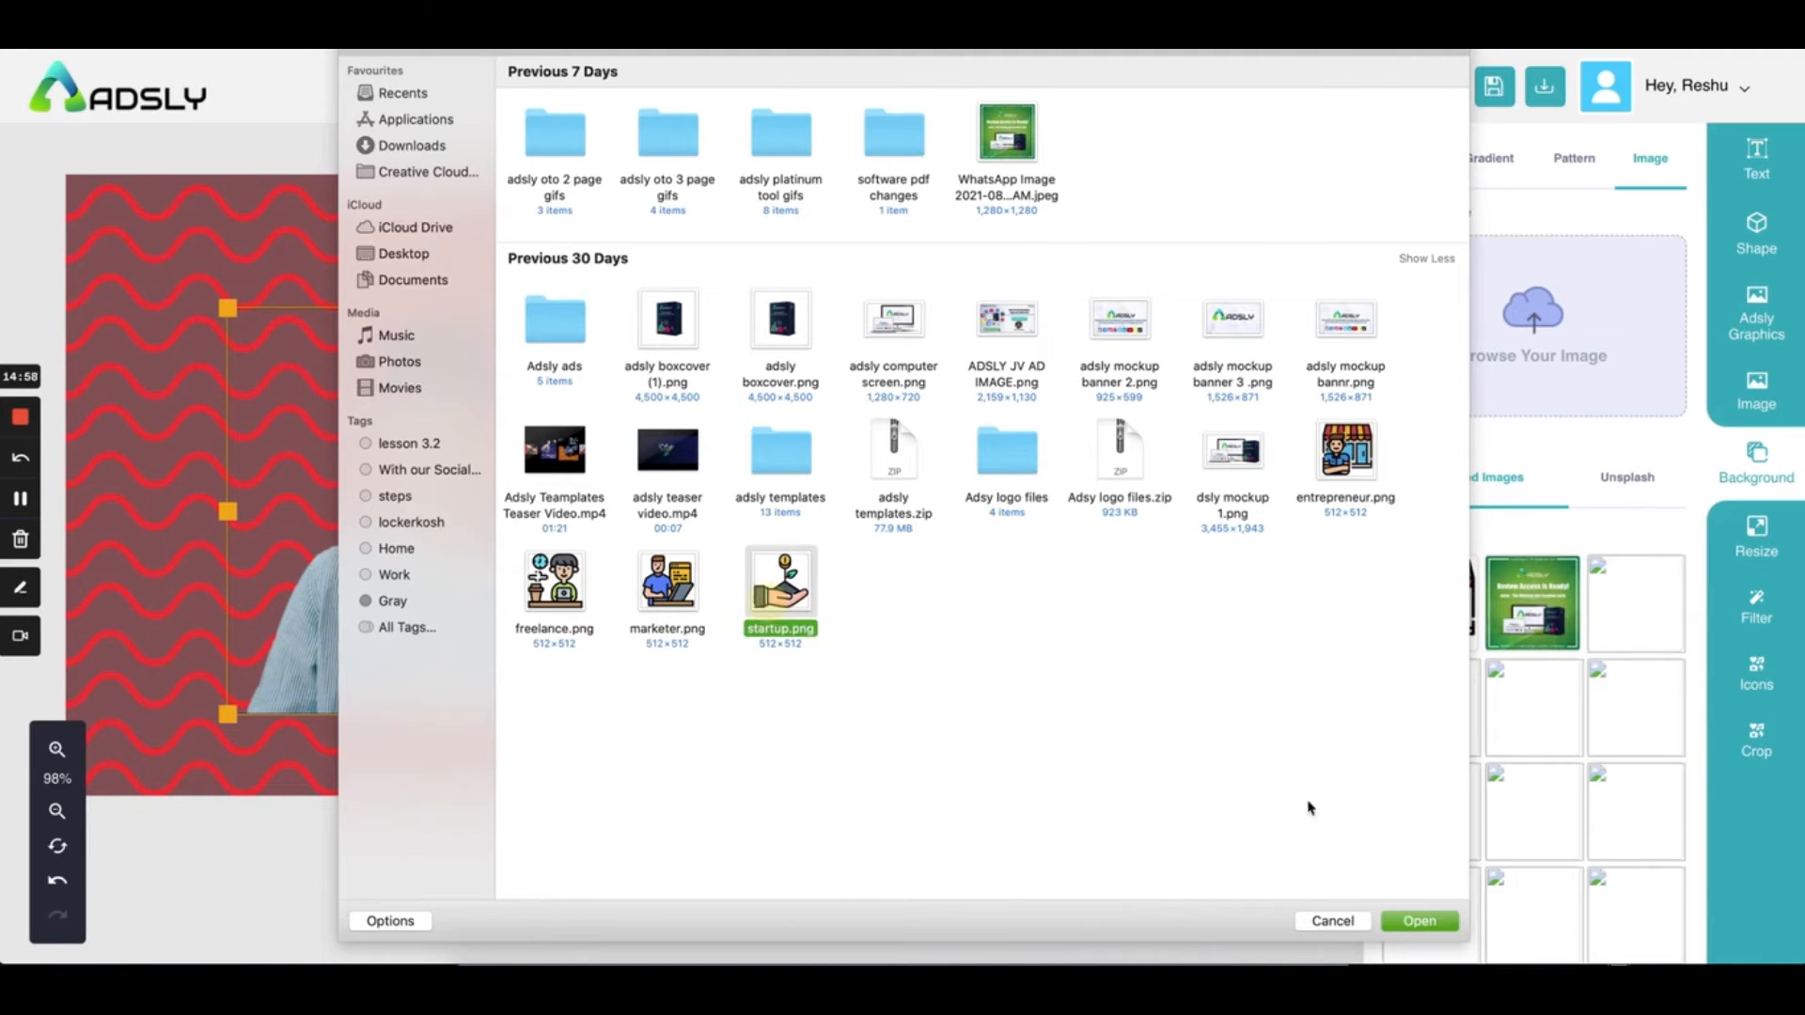
{"action": "left_click", "coordinate": [1418, 920]}
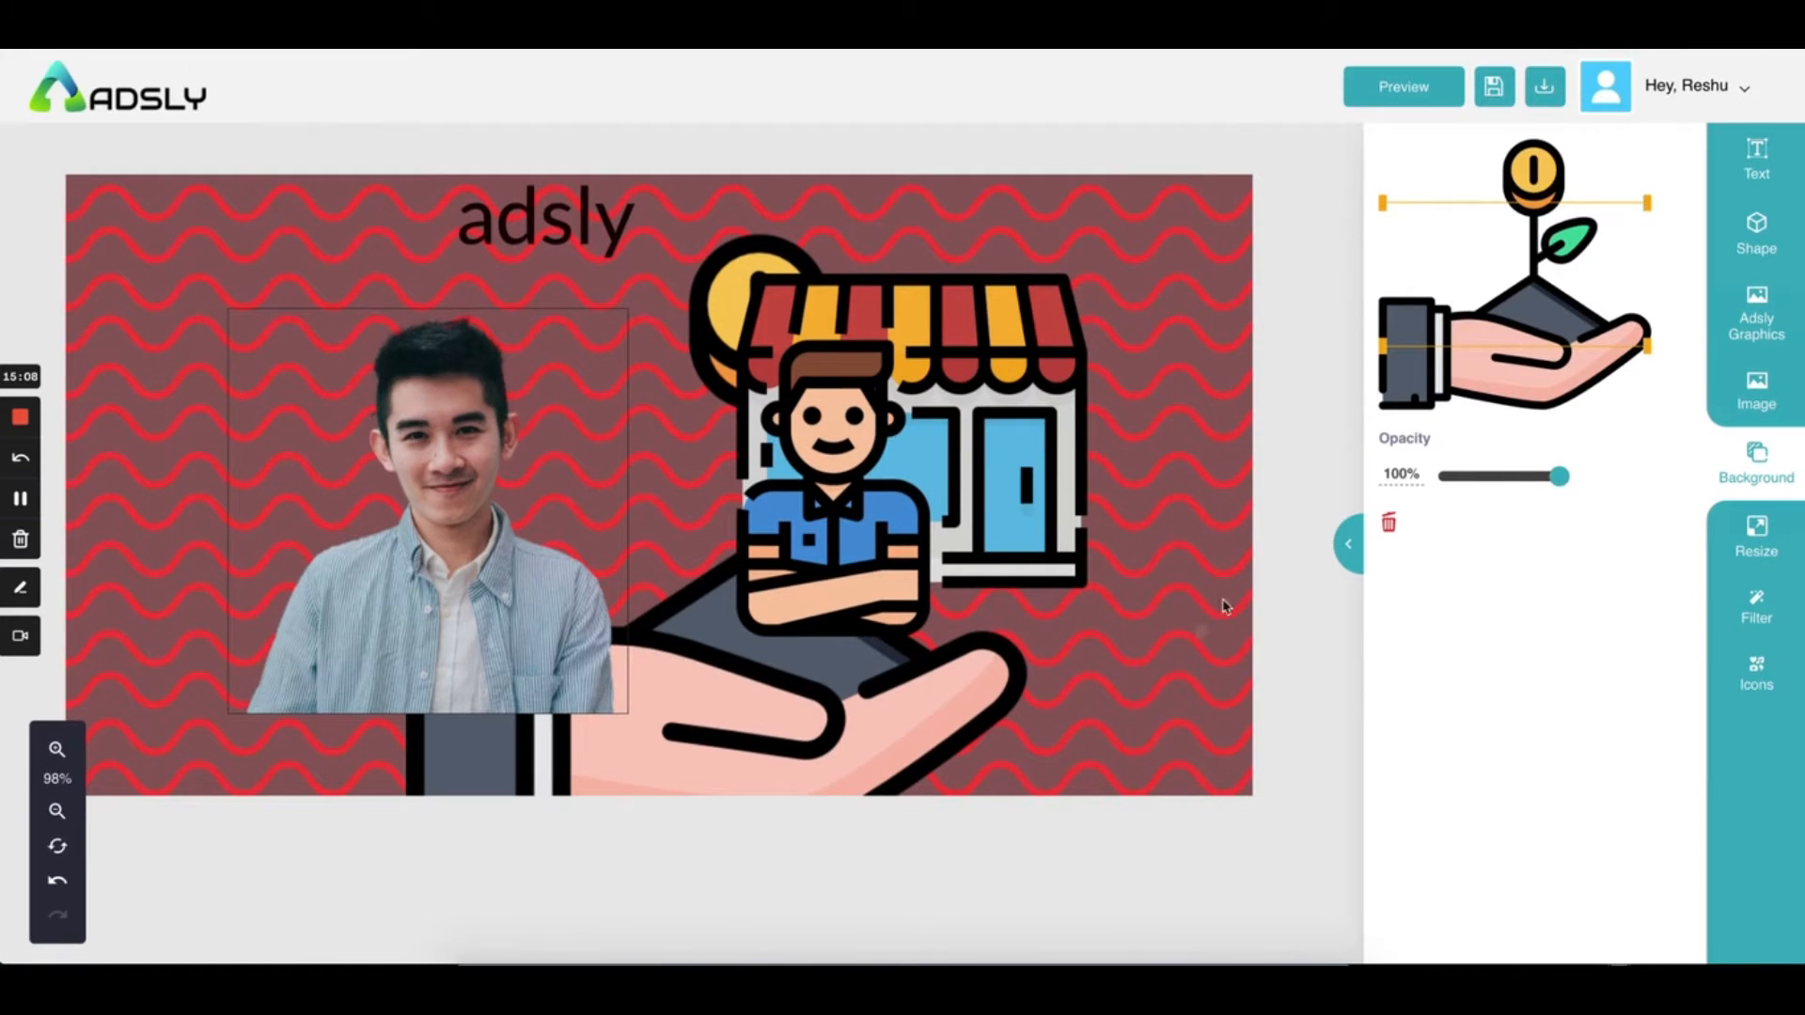
Delete the wavy pattern background, leaving the banner transparent
{"action": "left_click", "coordinate": [1711, 458]}
{"action": "left_click", "coordinate": [1565, 155]}
{"action": "left_click", "coordinate": [1654, 216]}
{"action": "left_click", "coordinate": [821, 733]}
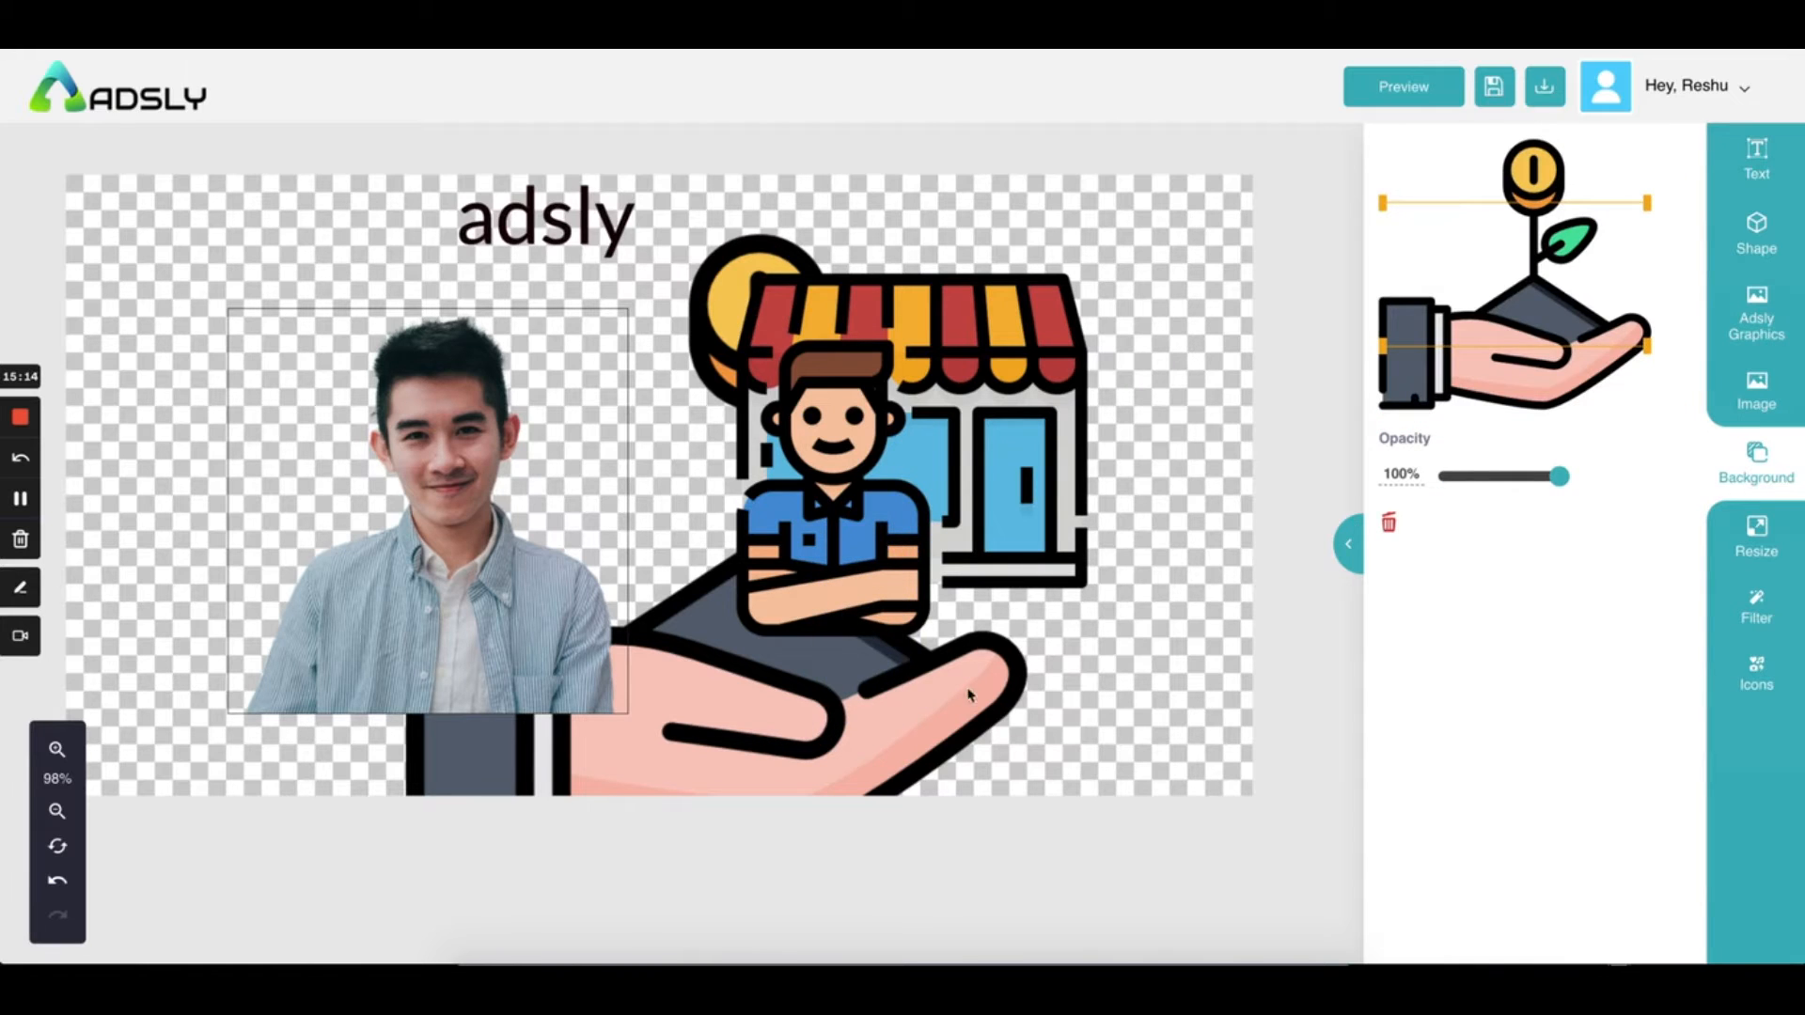
Try a solid red background, then remove it to keep transparency
{"action": "left_click", "coordinate": [1756, 457]}
{"action": "left_click", "coordinate": [1412, 158]}
{"action": "left_click", "coordinate": [1515, 428]}
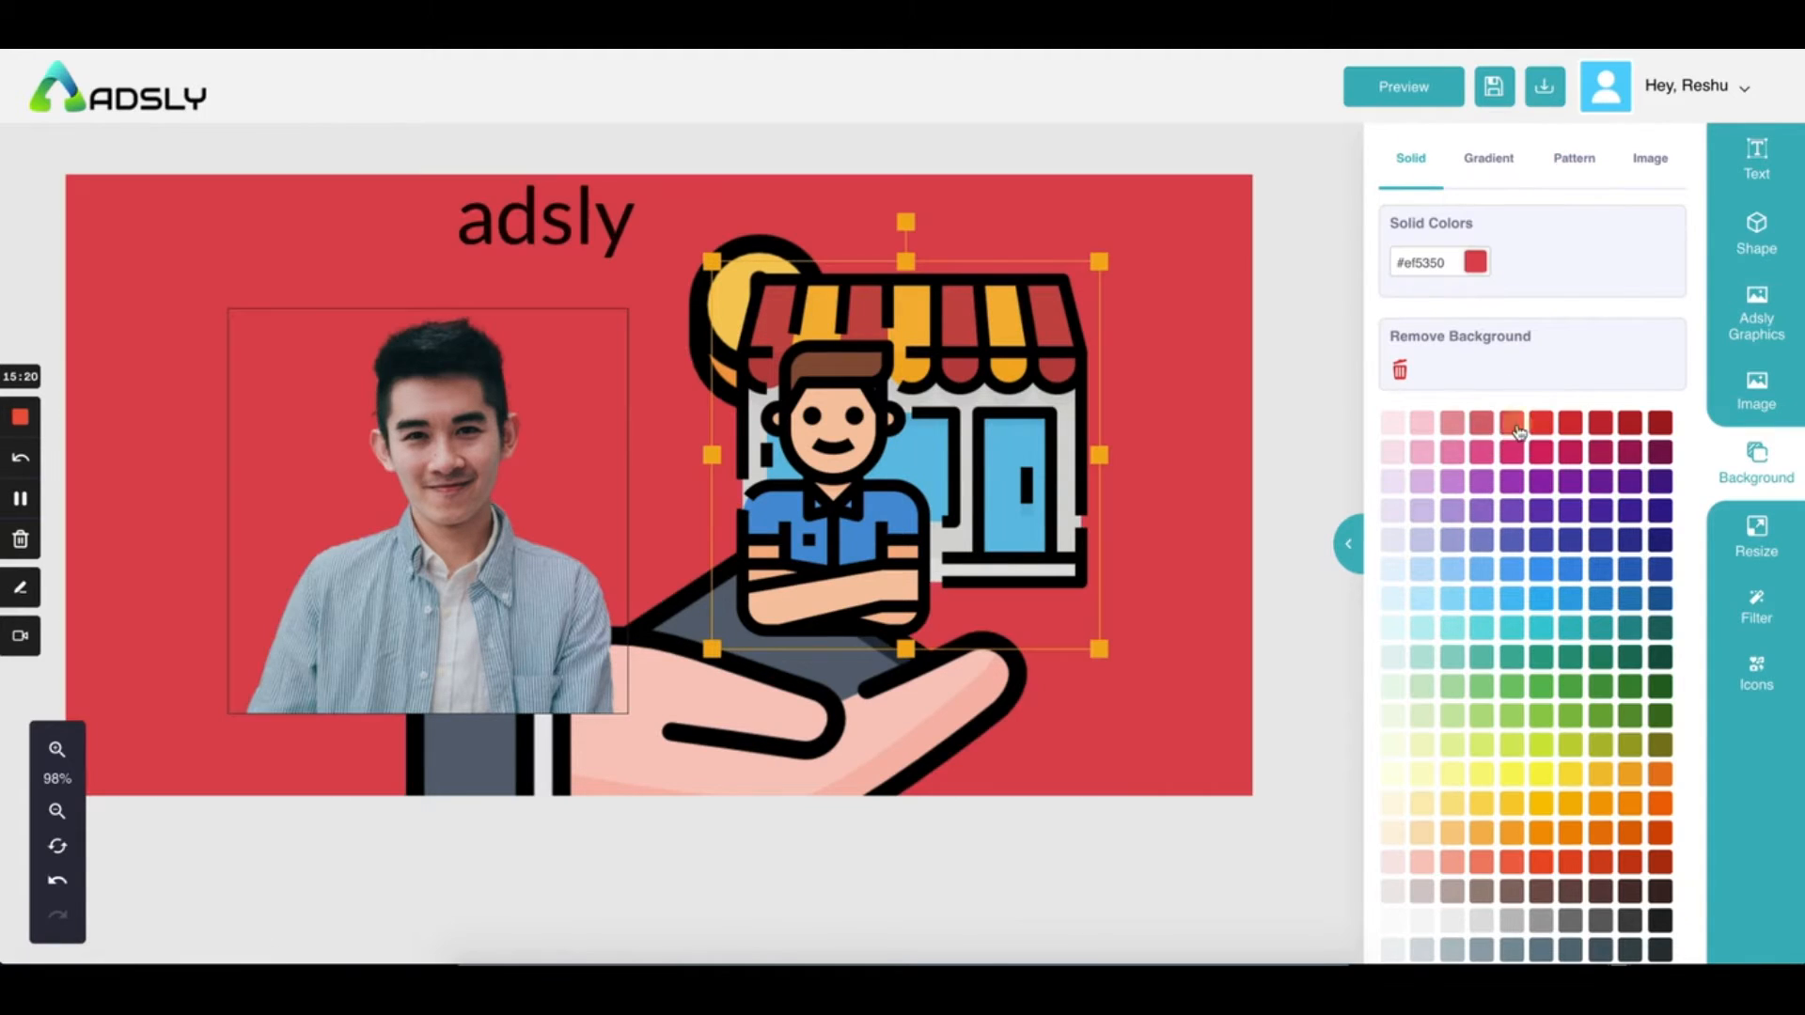
{"action": "left_click", "coordinate": [1399, 372]}
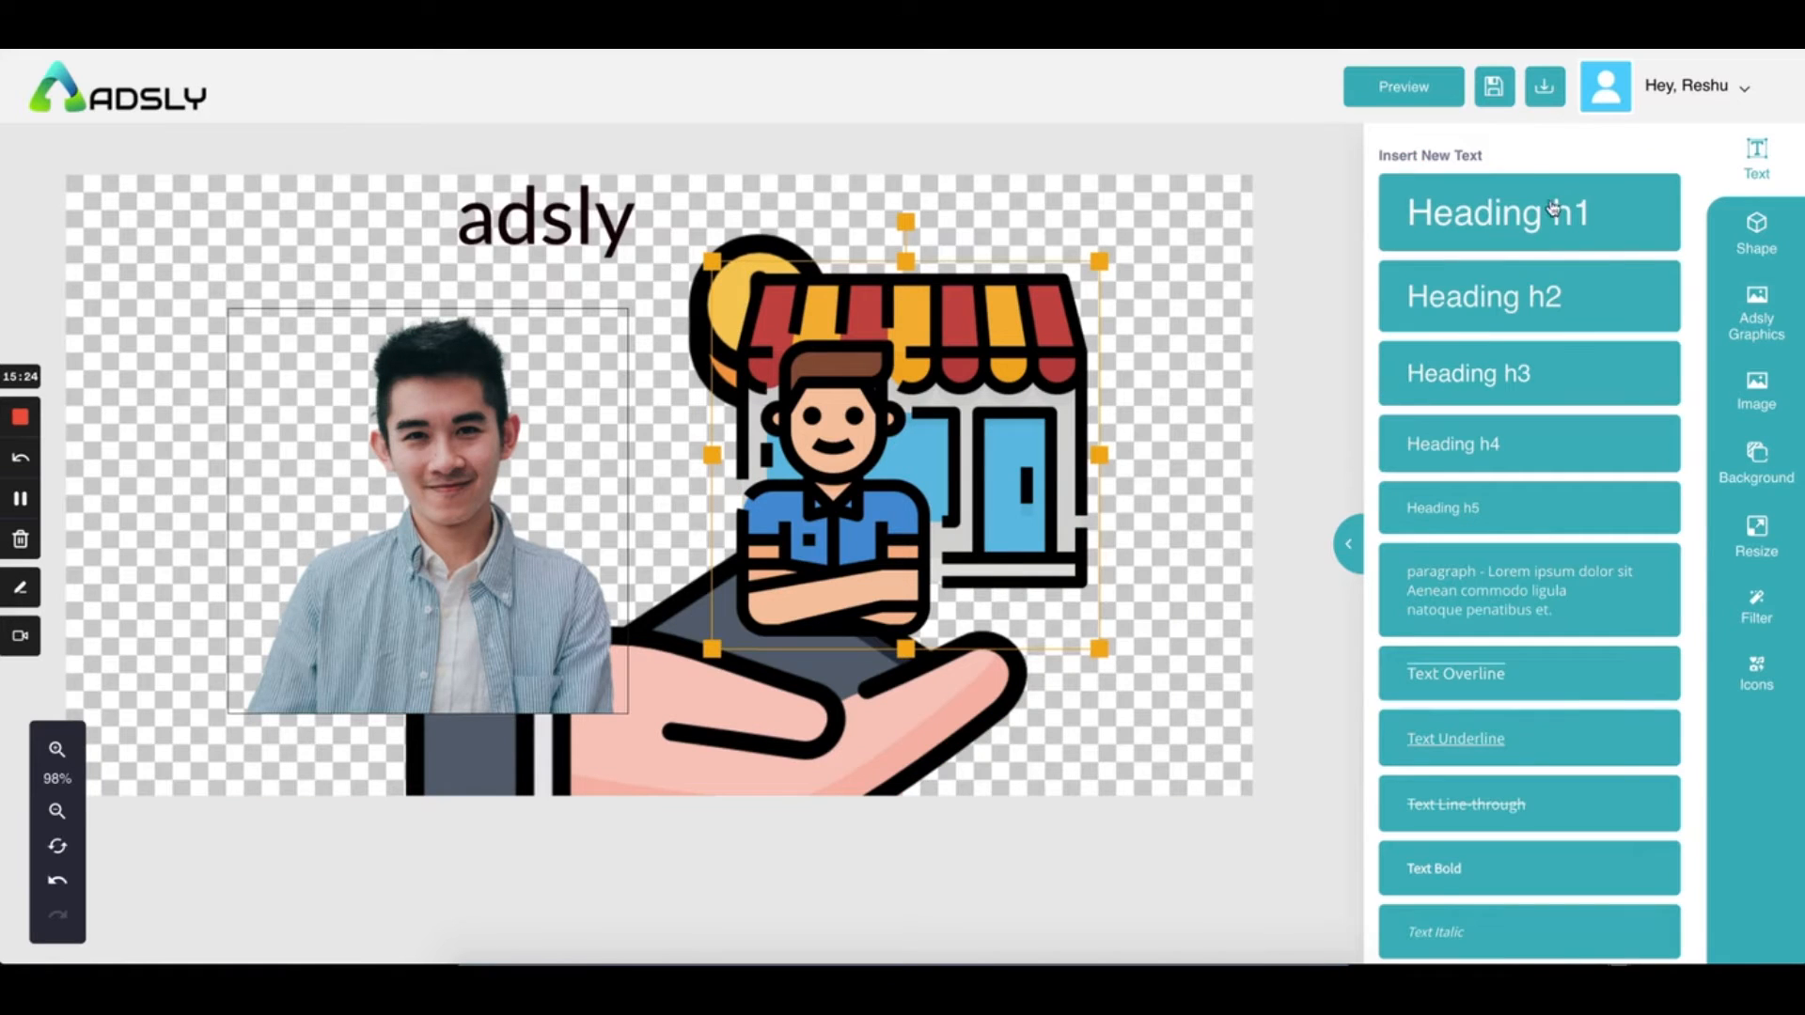
Delete the hand-with-coin graphic and shift the shop illustration to X 590, Y 121
{"action": "left_click", "coordinate": [1014, 752]}
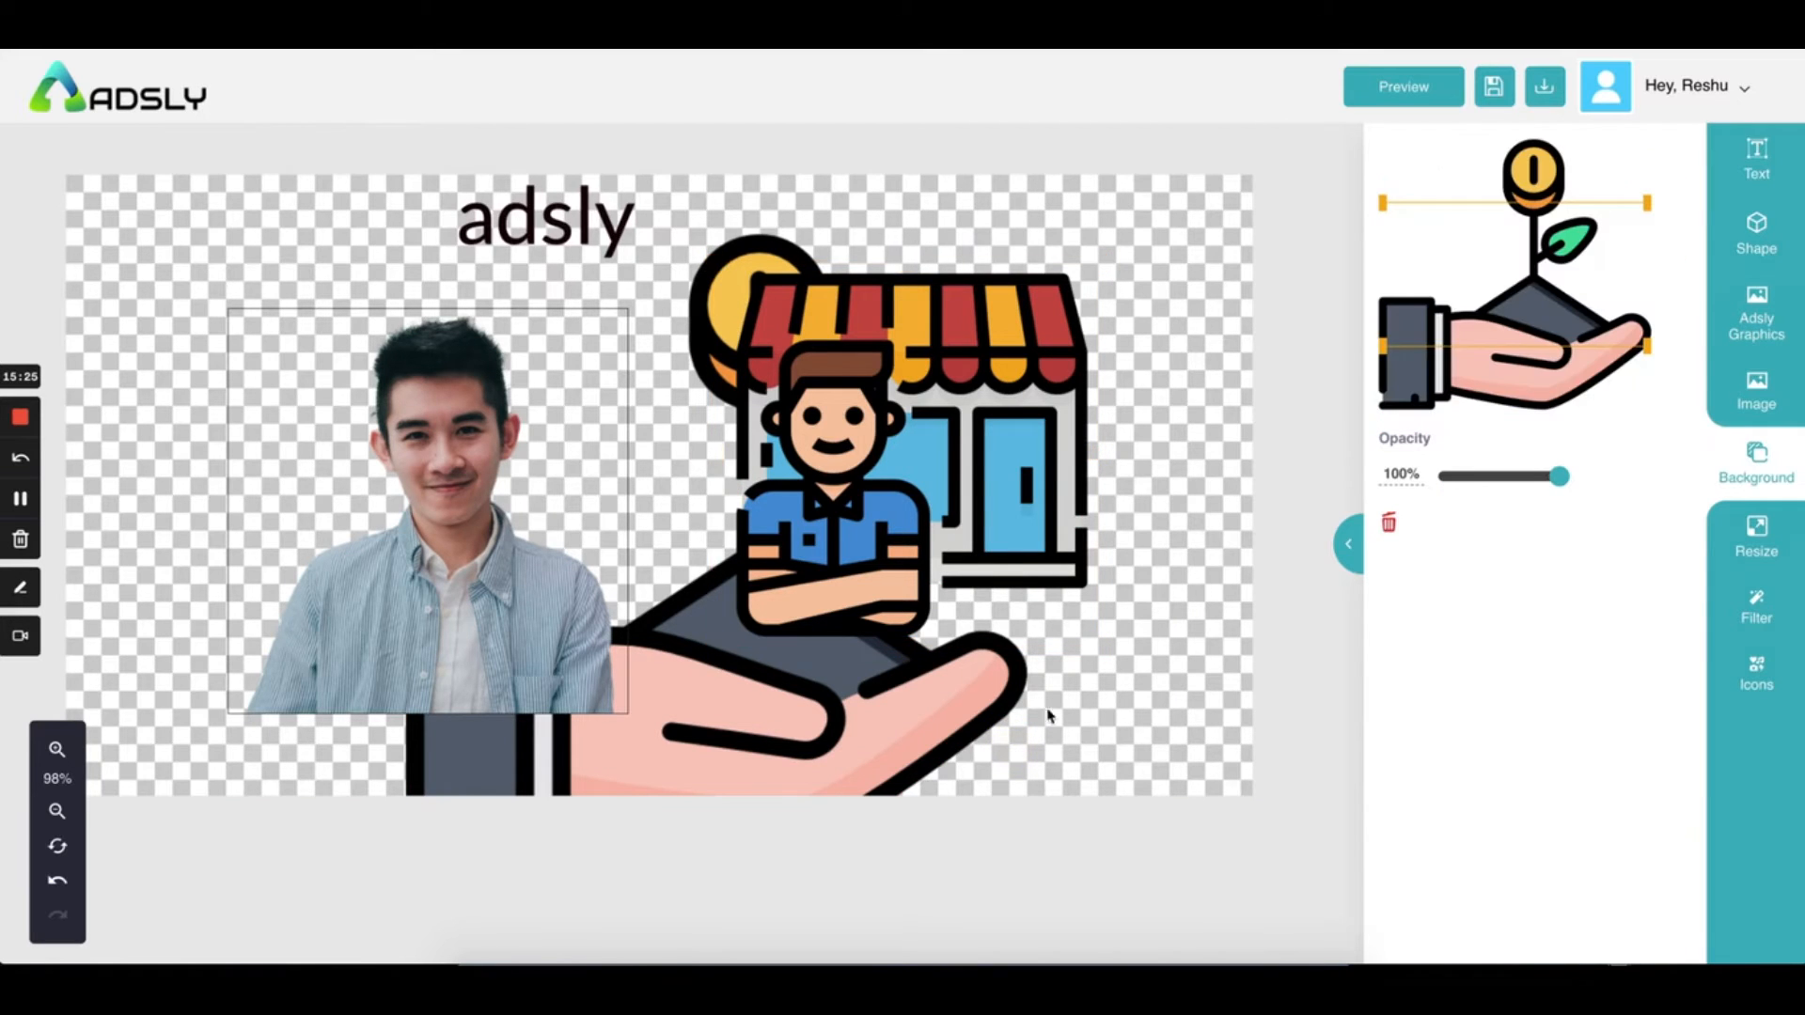
{"action": "left_click", "coordinate": [1387, 527]}
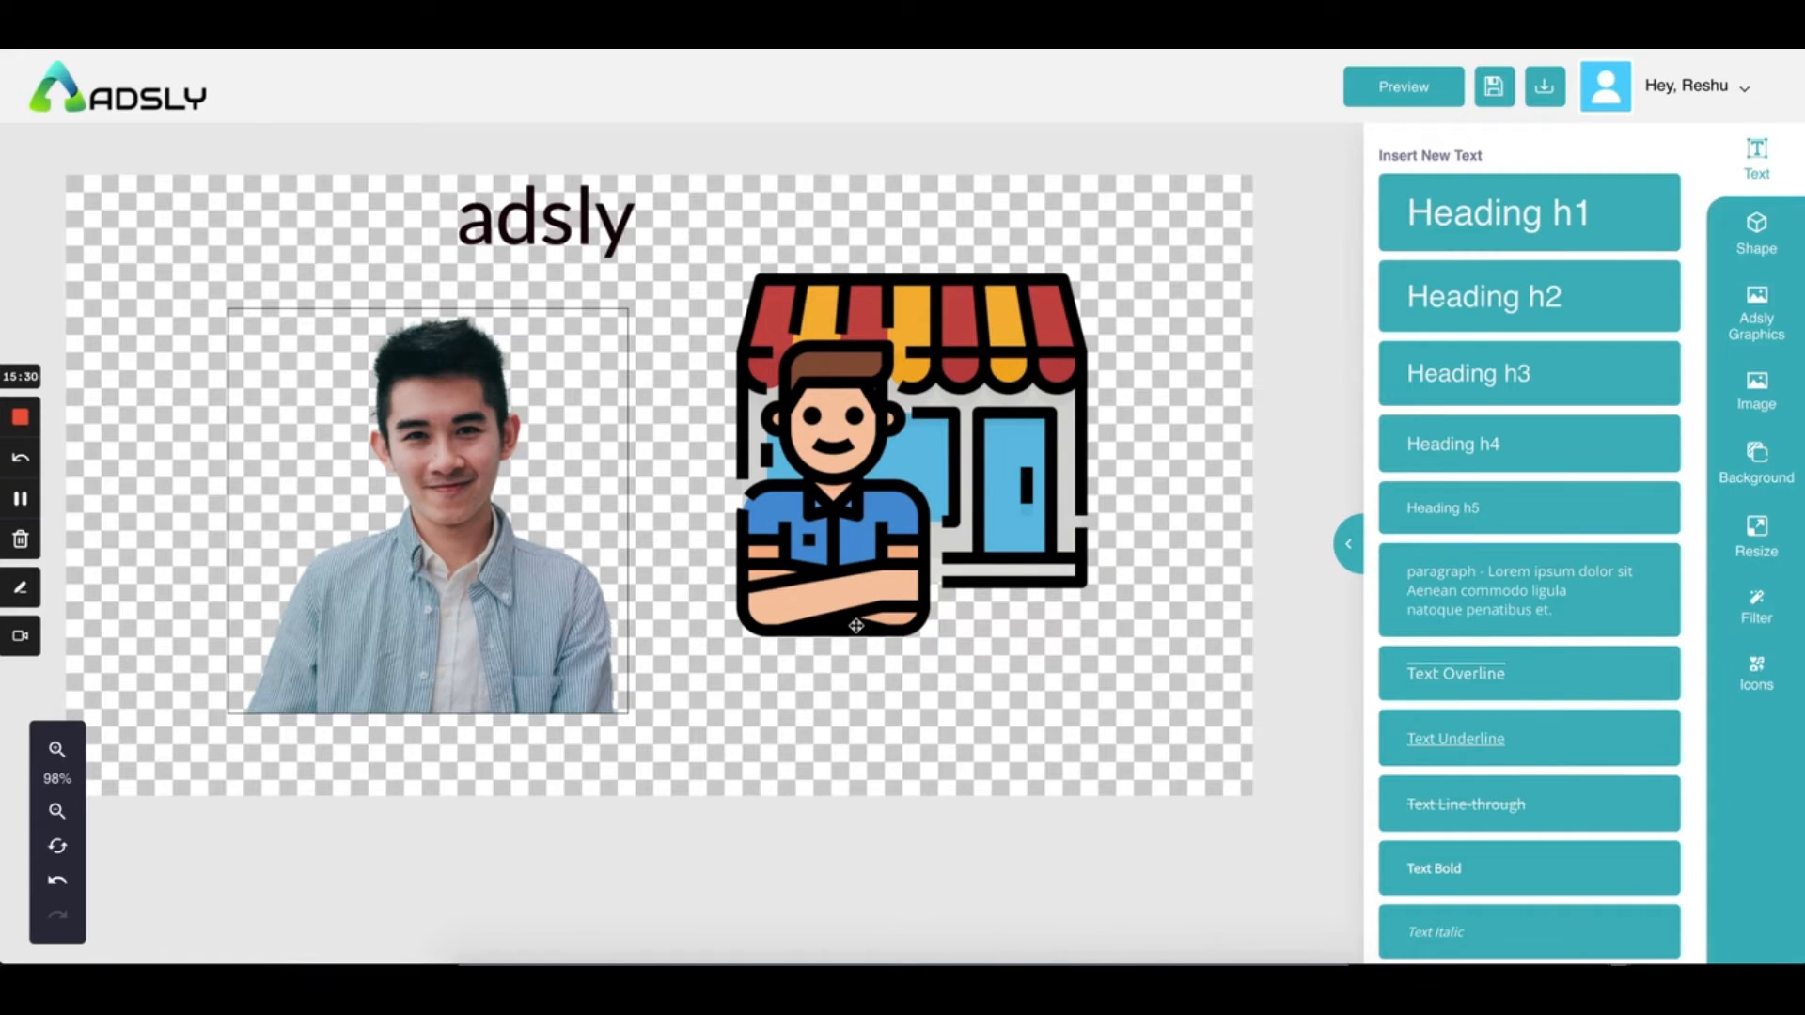
{"action": "left_click_drag", "start_coordinate": [804, 518], "coordinate": [741, 551]}
Save the ad as a PNG into Downloads and close the image preview
{"action": "left_click", "coordinate": [1544, 87]}
{"action": "left_click", "coordinate": [1454, 149]}
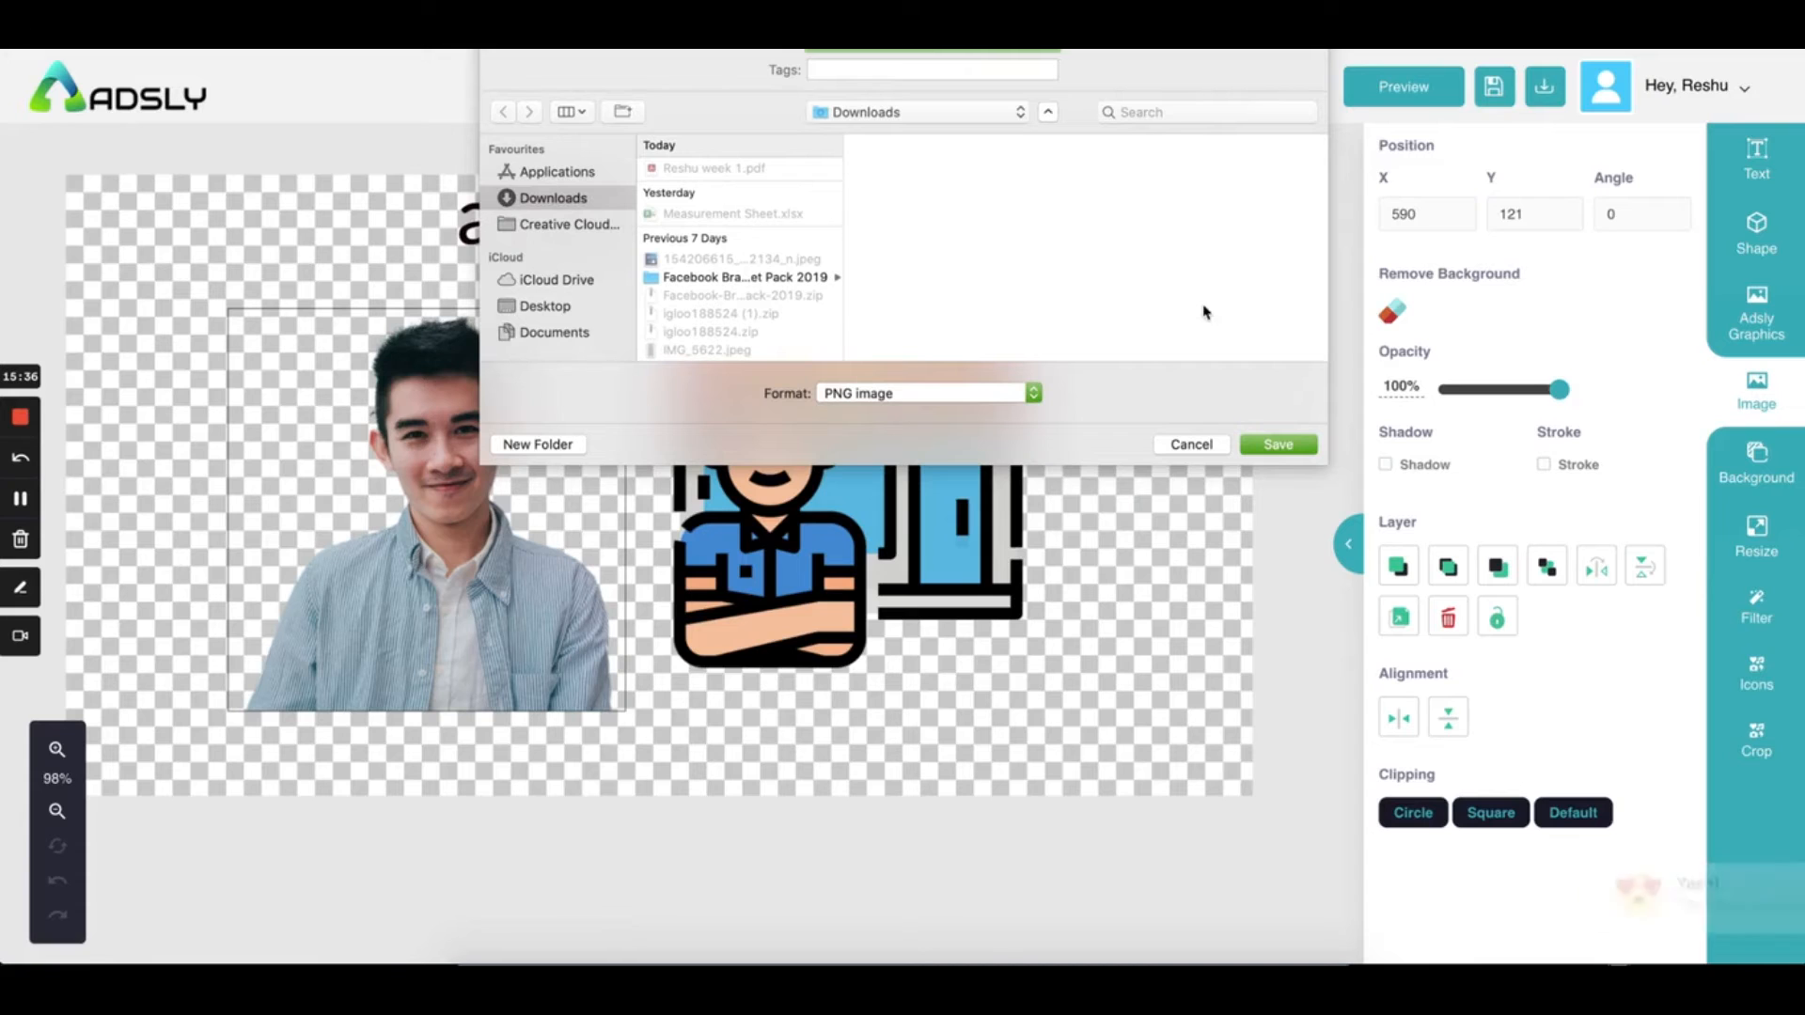
{"action": "left_click", "coordinate": [1276, 413]}
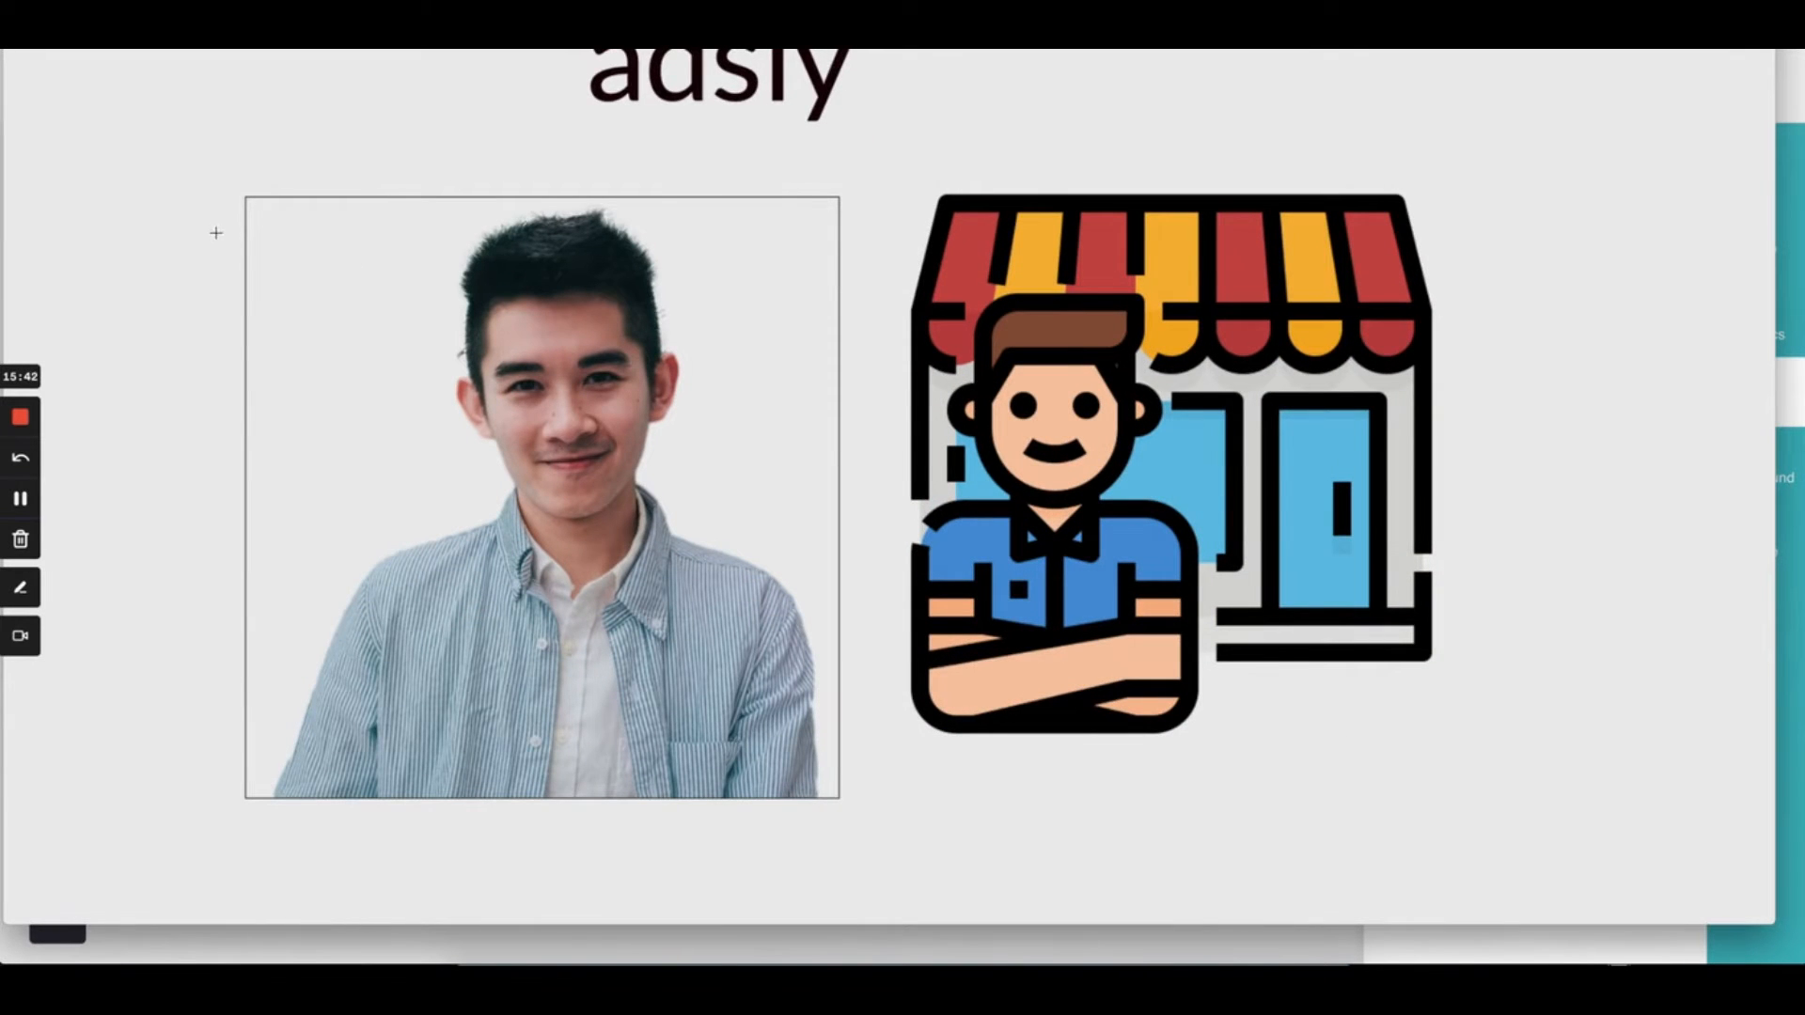
{"action": "key", "text": "super+w"}
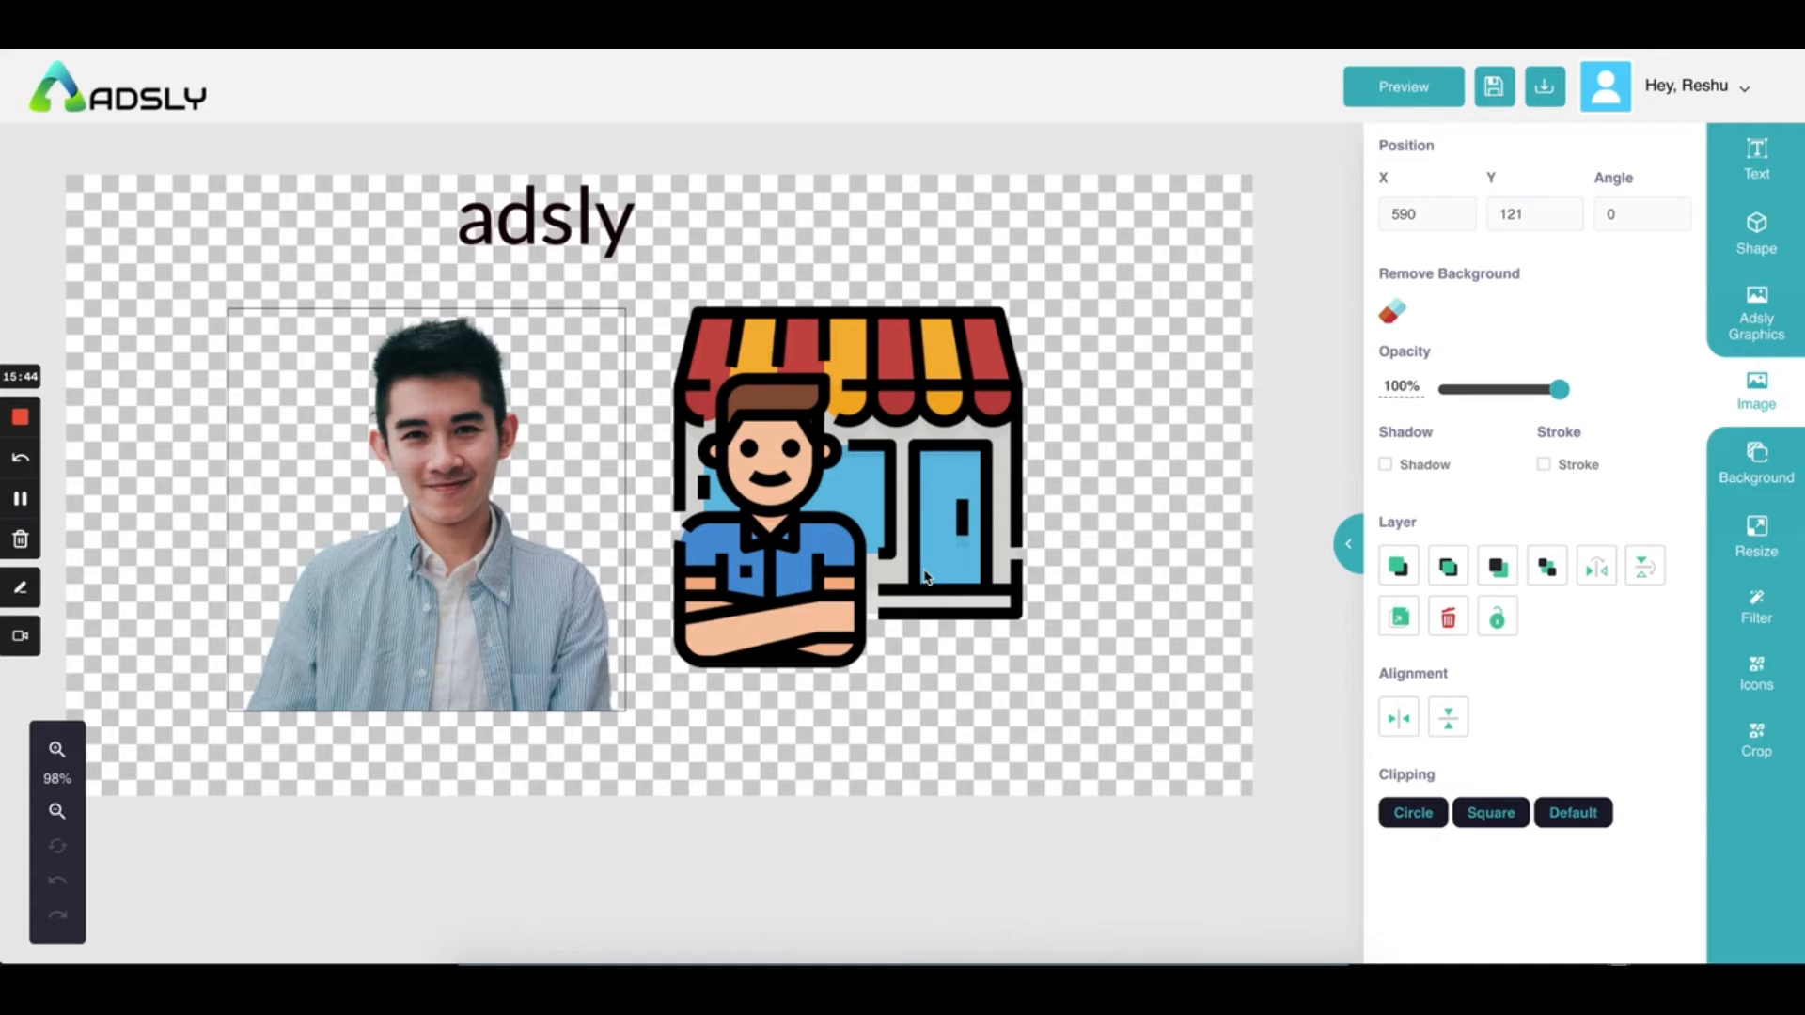
Resize the canvas to Facebook Collection Ads 1200x628px after briefly trying Facebook Stories
{"action": "left_click", "coordinate": [1757, 541]}
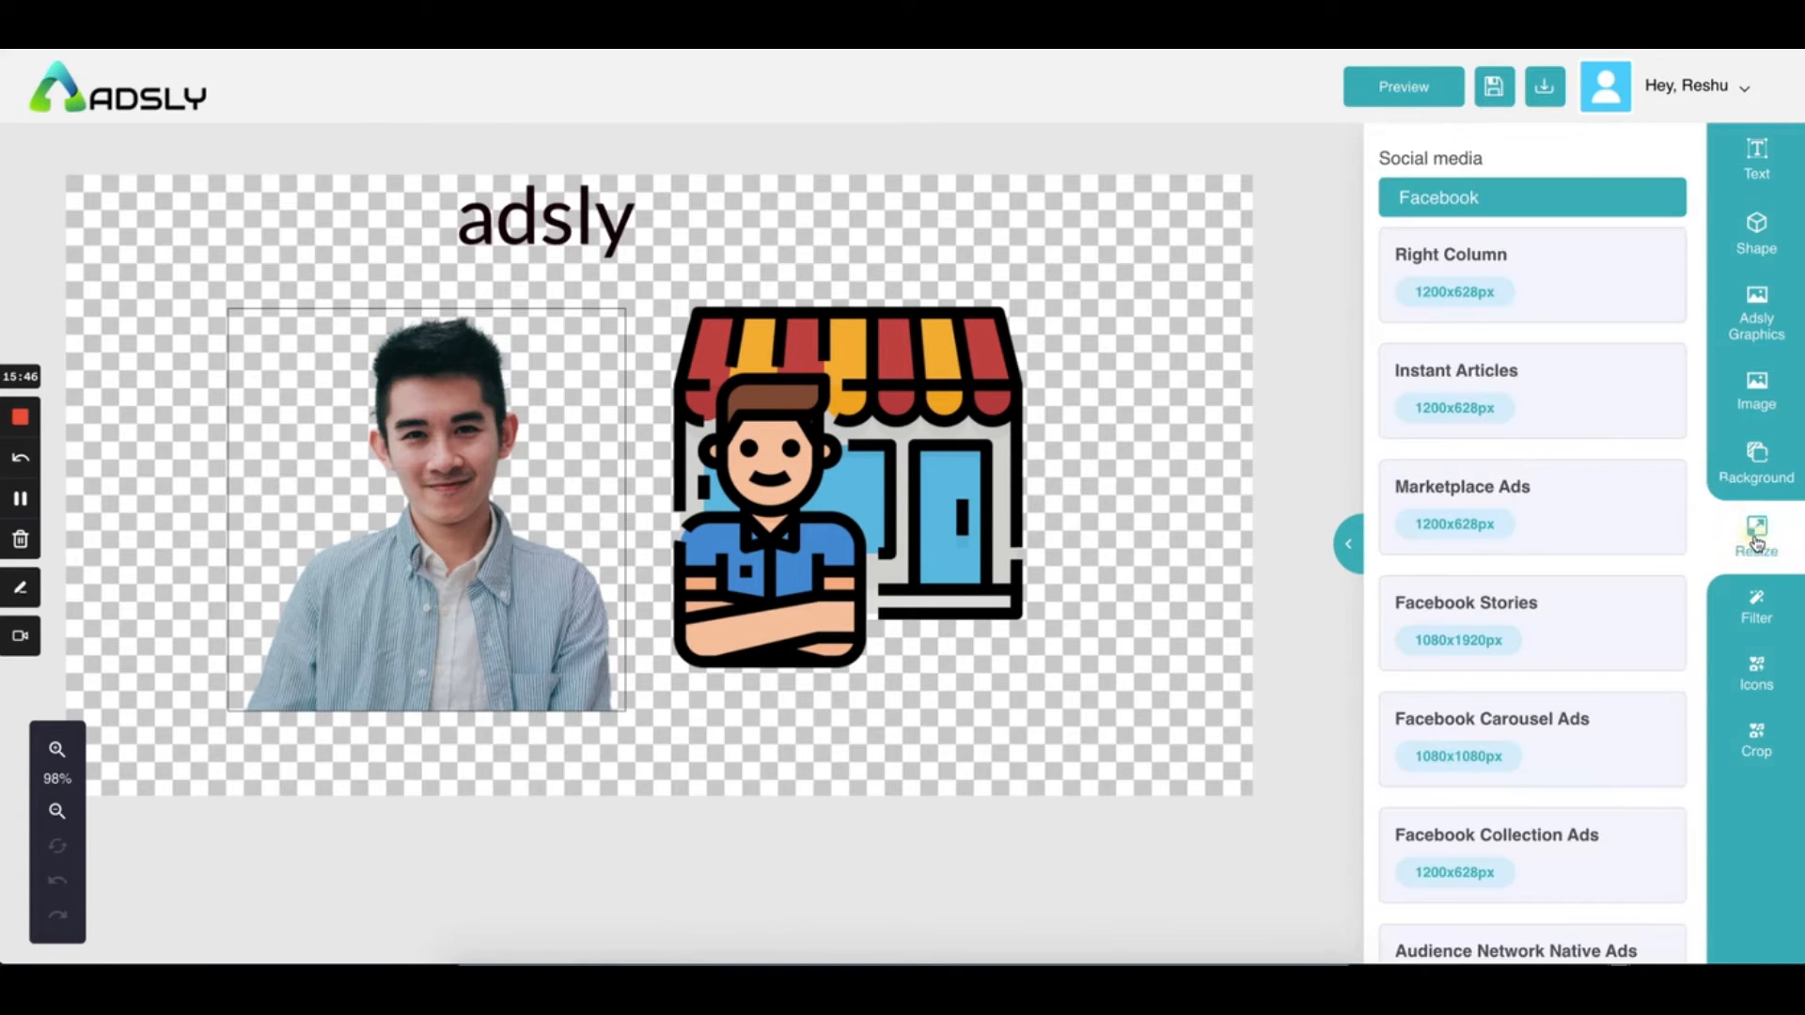
{"action": "scroll", "coordinate": [1475, 588], "scroll_direction": "down", "scroll_amount": 15}
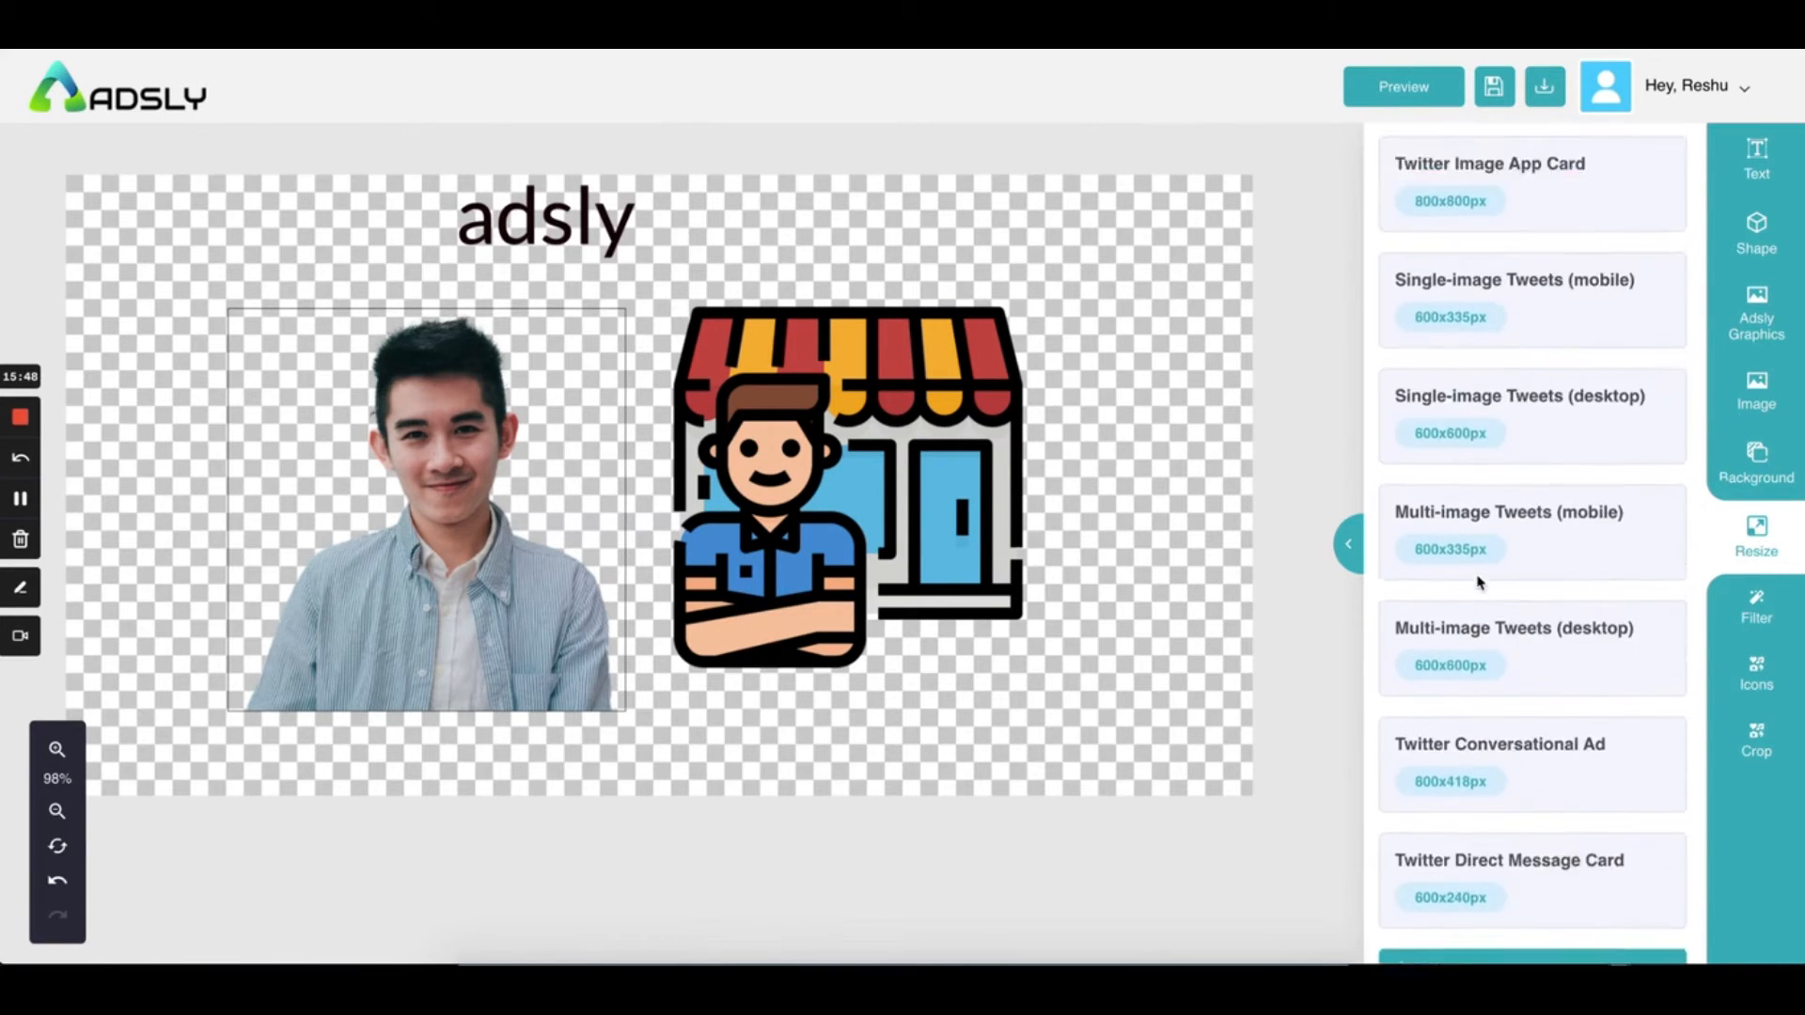
{"action": "scroll", "coordinate": [1479, 584], "scroll_direction": "down", "scroll_amount": 15}
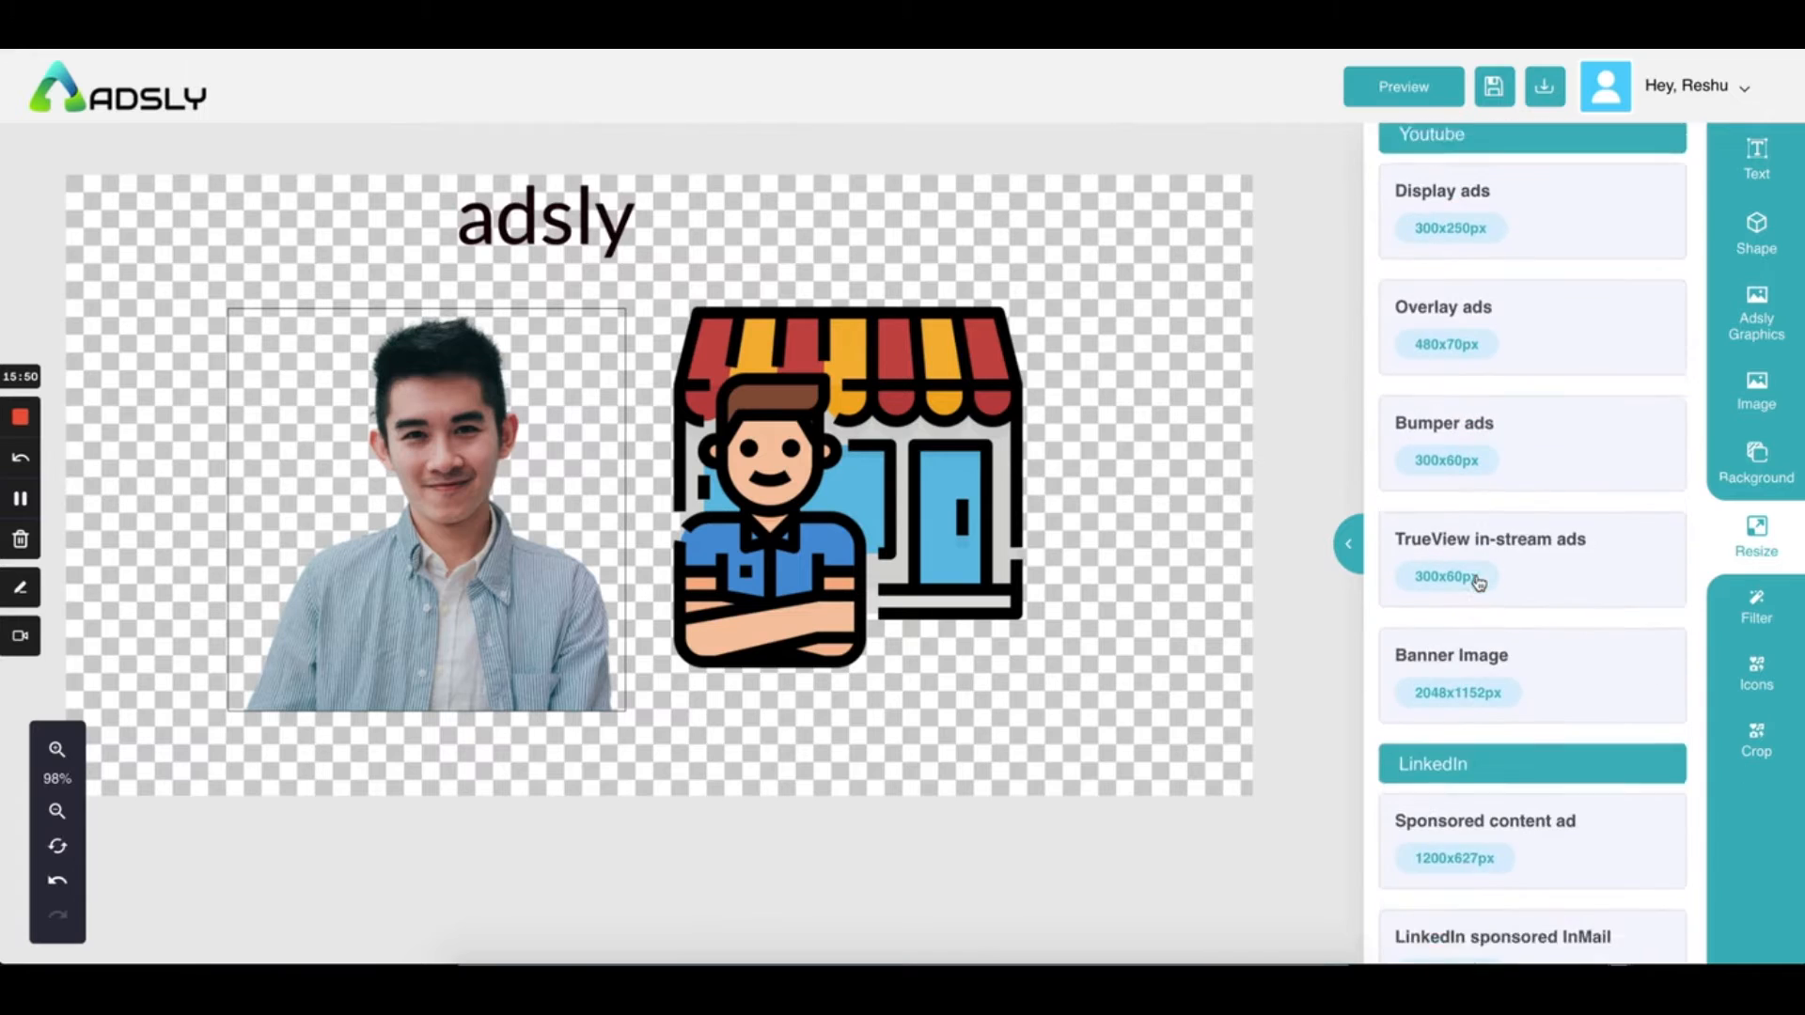
{"action": "scroll", "coordinate": [1479, 584], "scroll_direction": "down", "scroll_amount": 15}
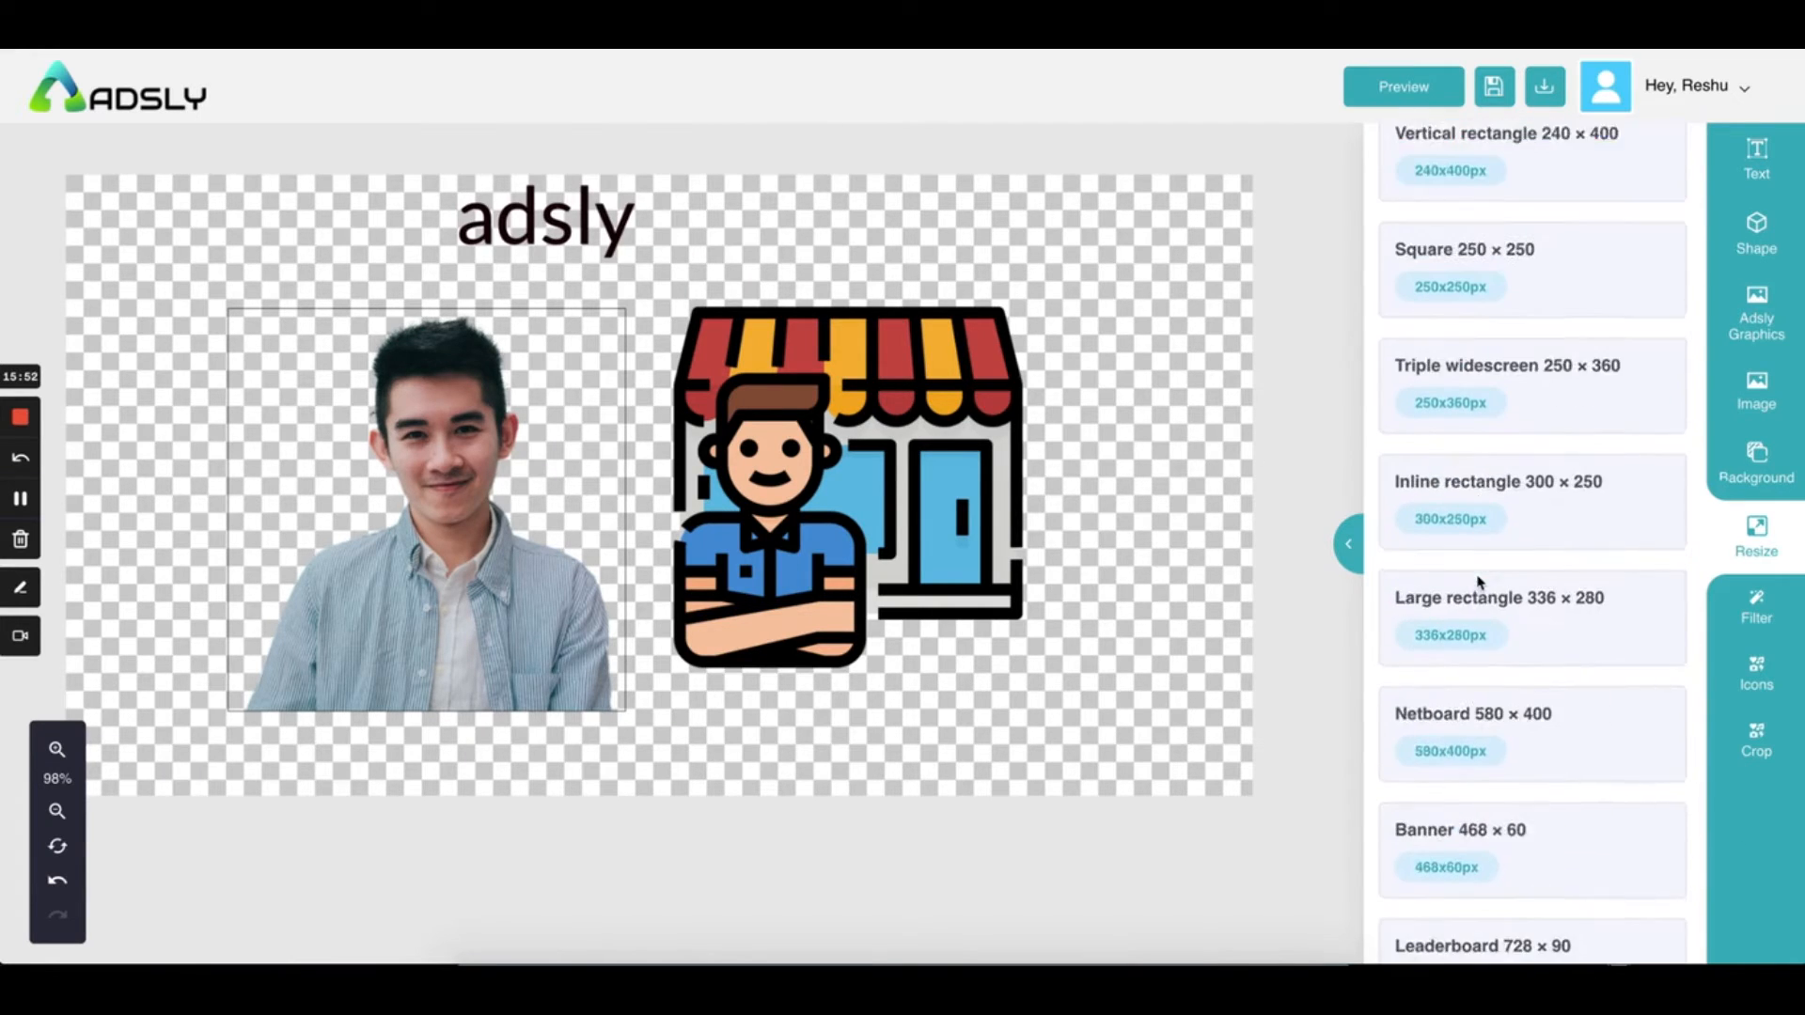
{"action": "scroll", "coordinate": [1479, 584], "scroll_direction": "down", "scroll_amount": 12}
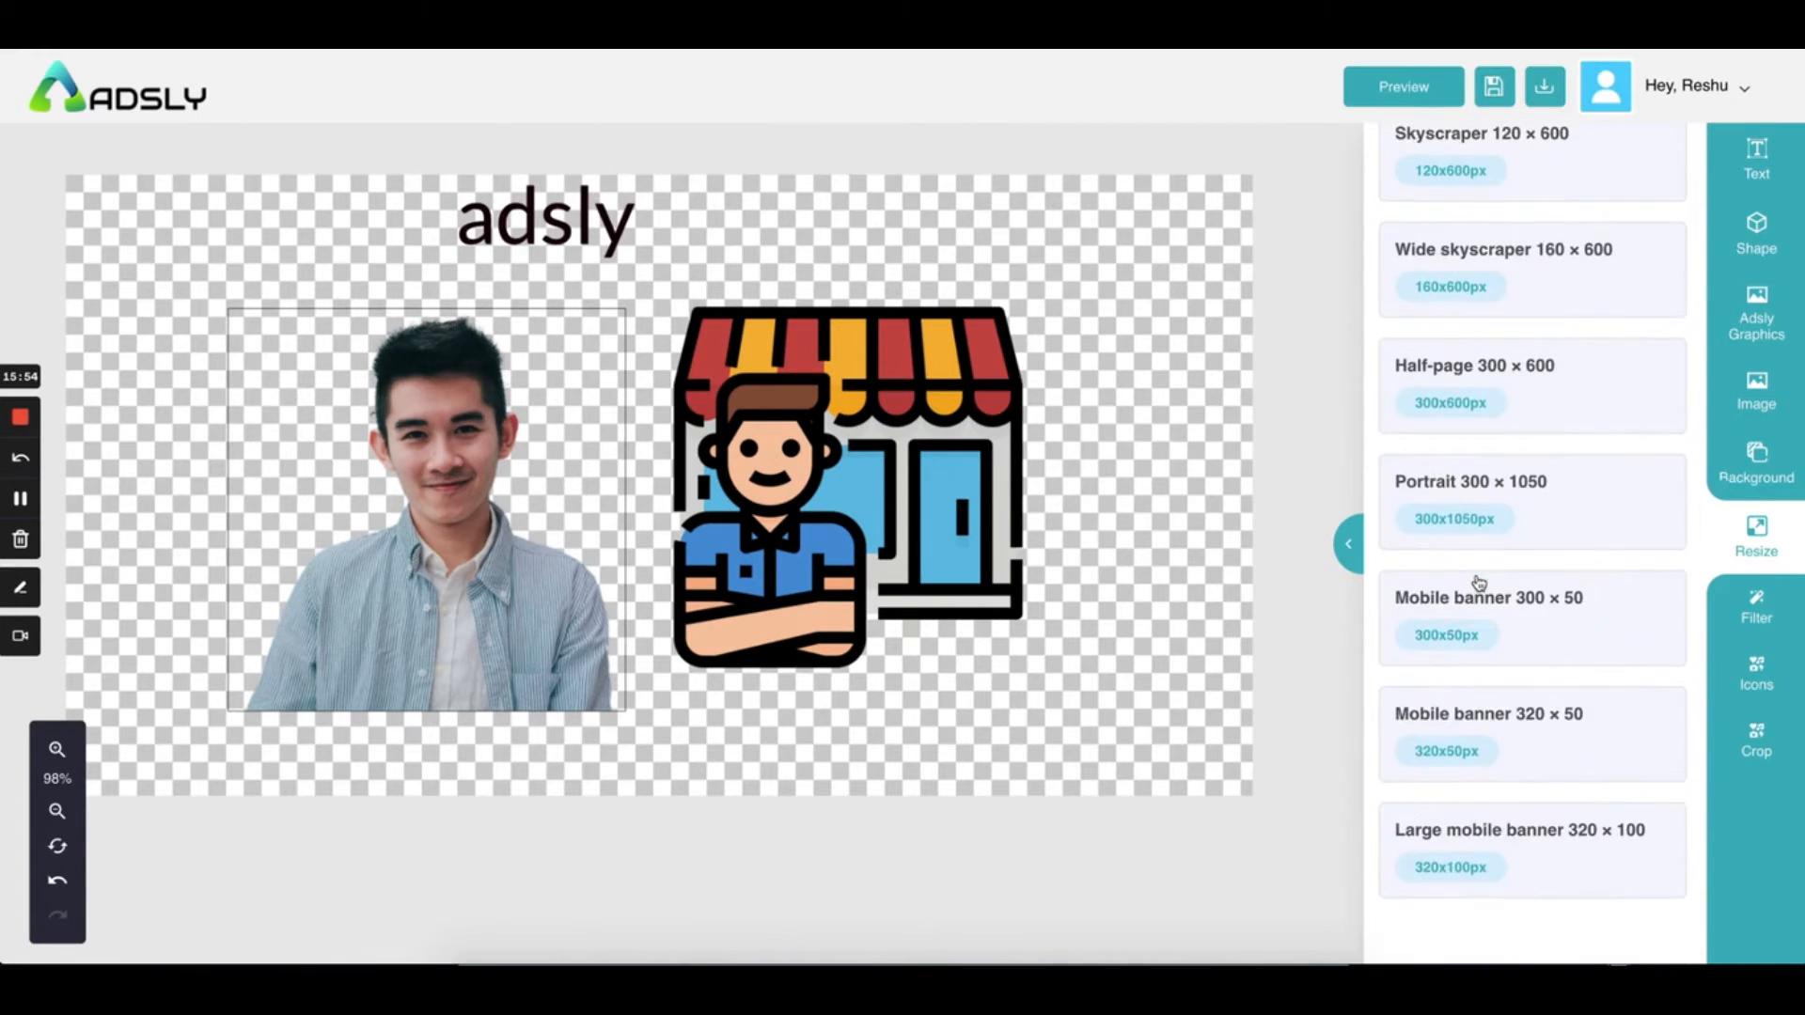
{"action": "scroll", "coordinate": [1479, 584], "scroll_direction": "up", "scroll_amount": 20}
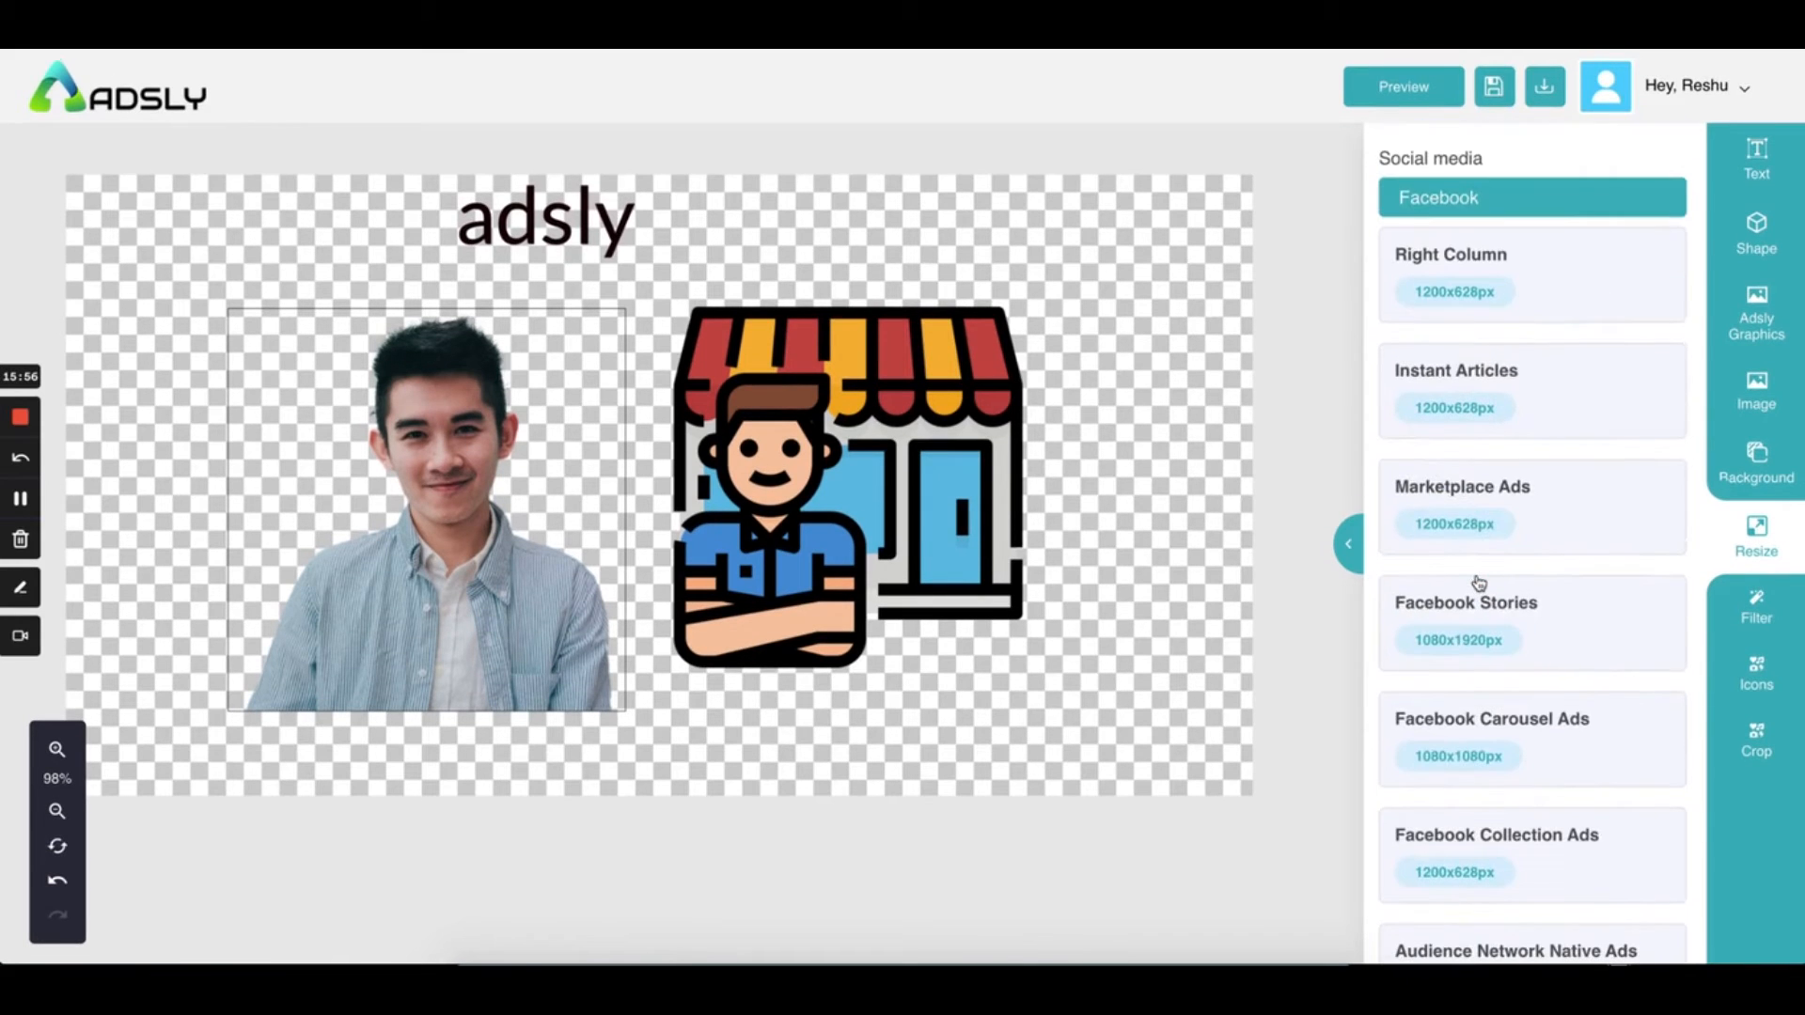
{"action": "scroll", "coordinate": [1516, 458], "scroll_direction": "down", "scroll_amount": 2}
{"action": "left_click", "coordinate": [1554, 398]}
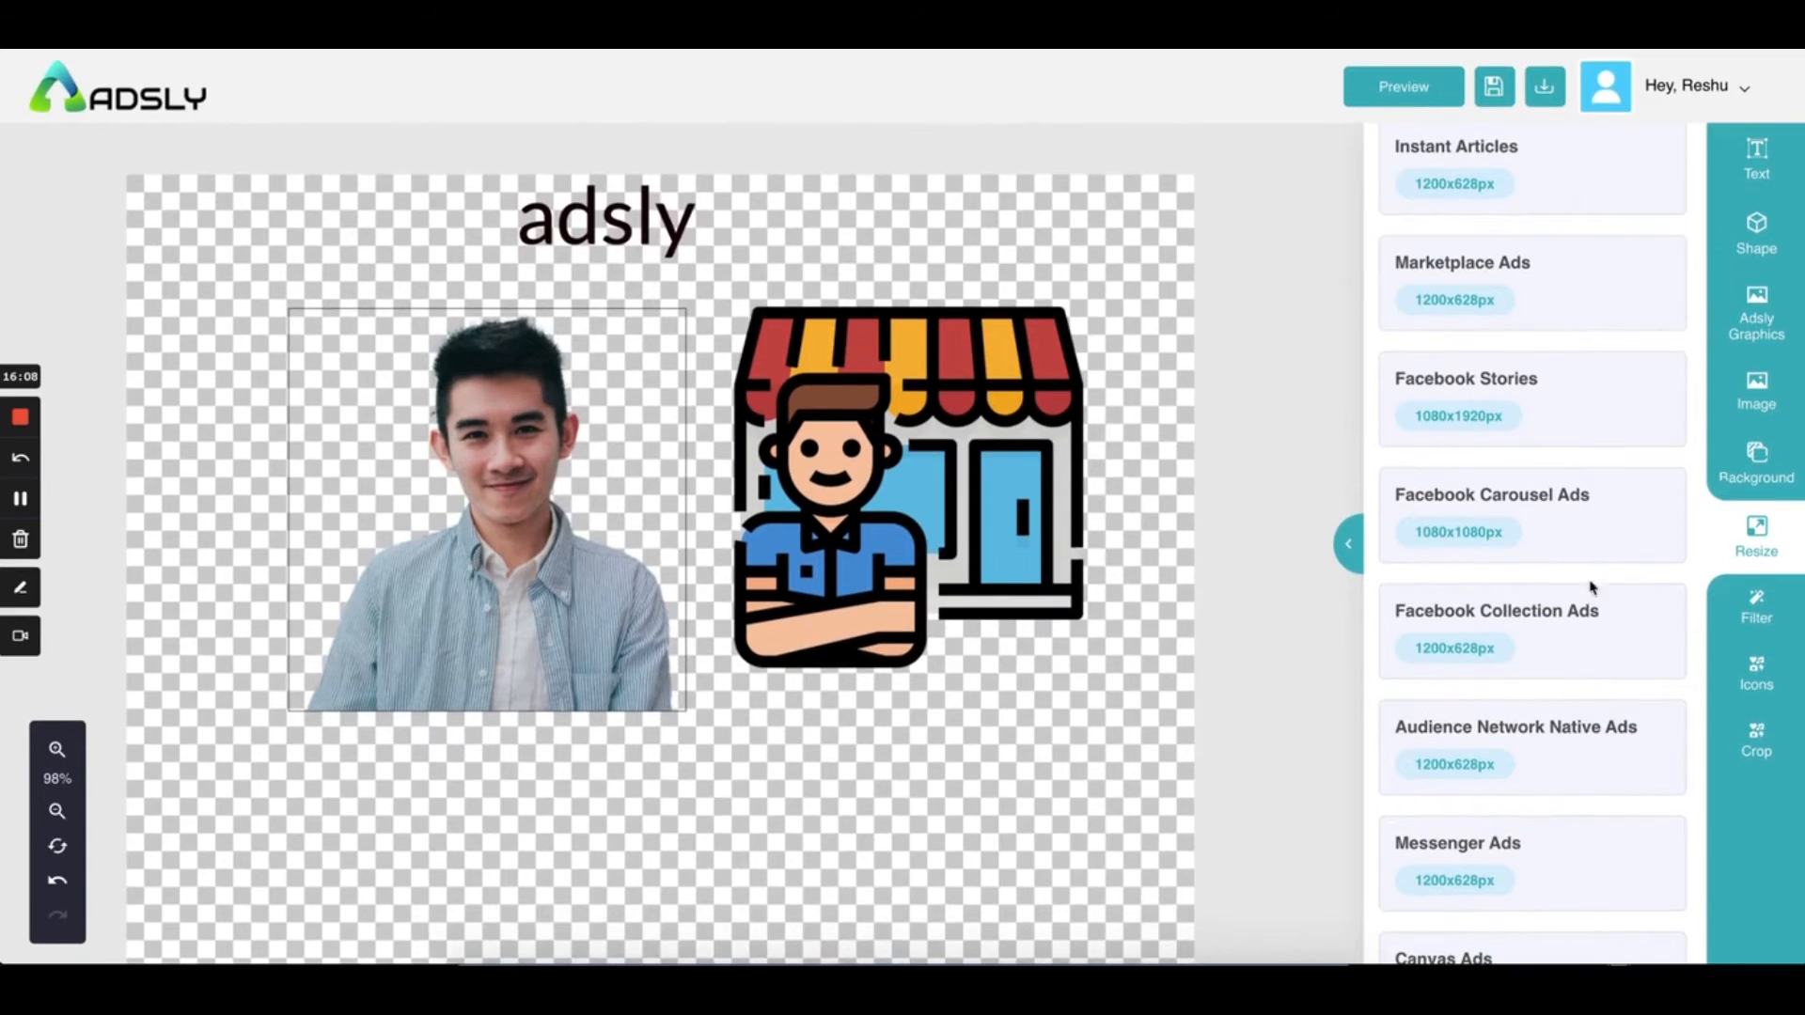
{"action": "left_click", "coordinate": [1593, 596]}
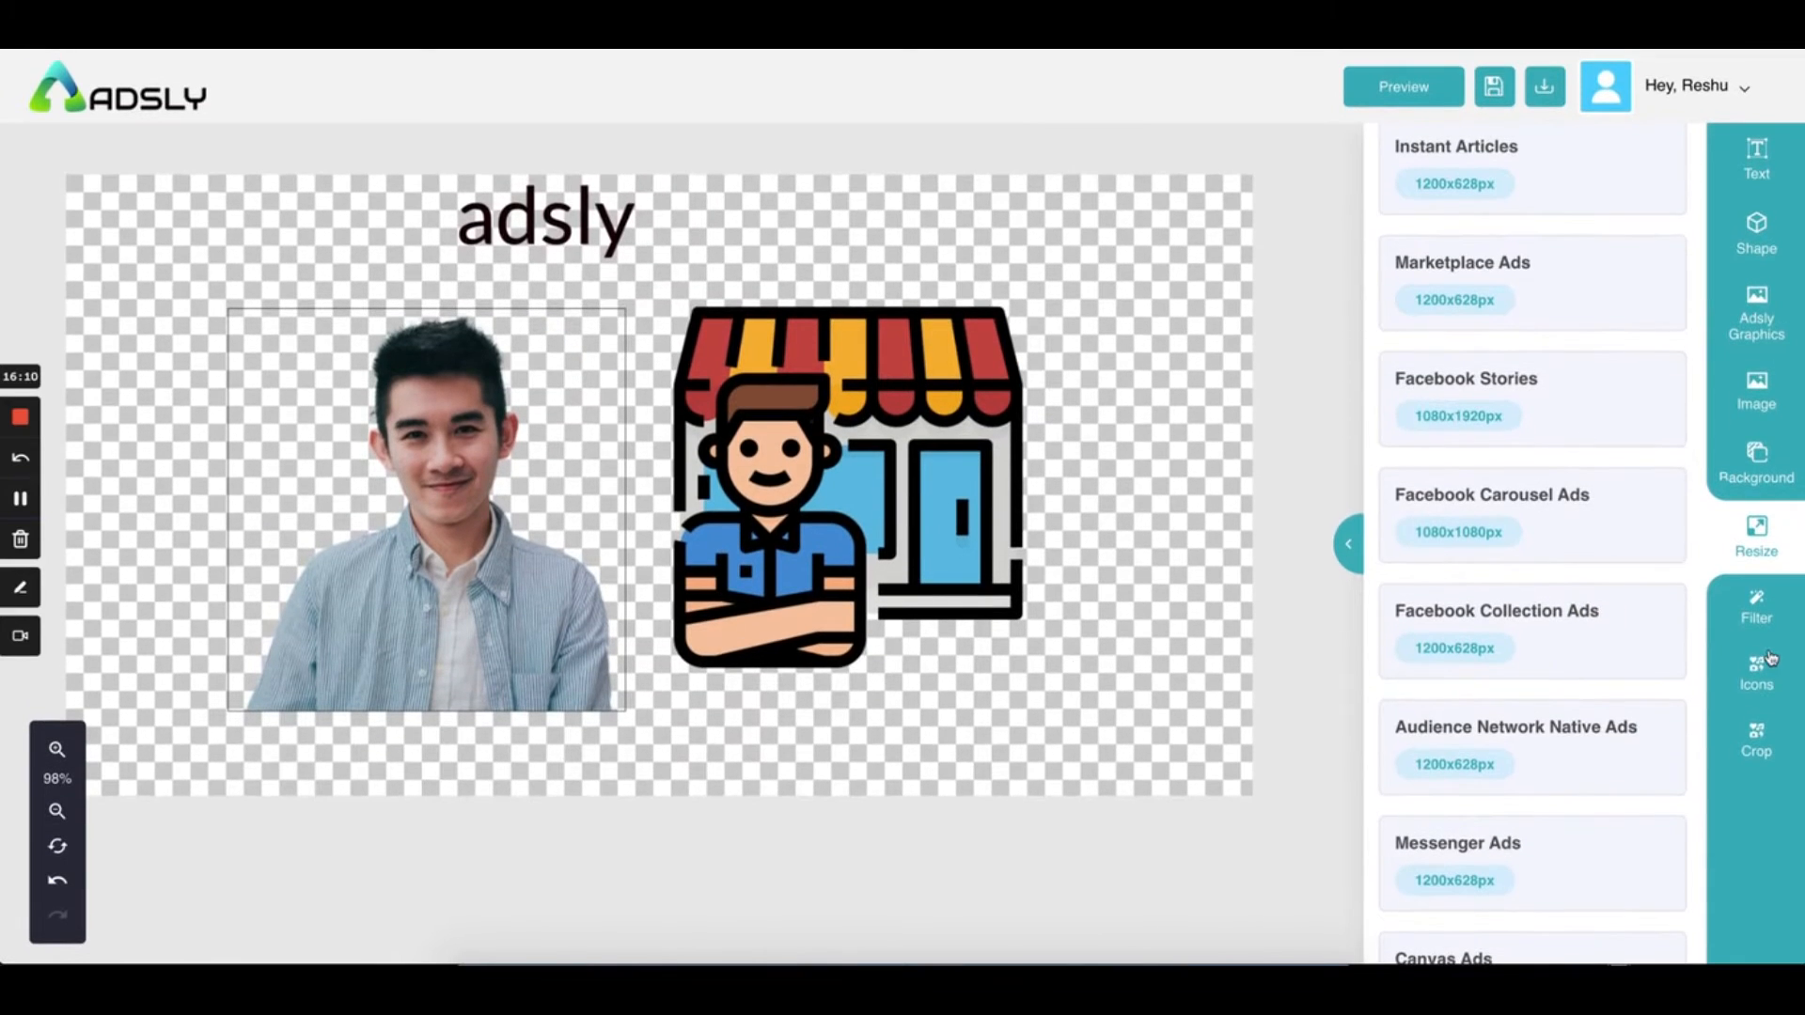
Try the Blur, Grayscale, Sepia, Coldlife, Saturate, Duotone and Soft Light filters, then settle on Sea
{"action": "left_click", "coordinate": [1758, 621]}
{"action": "scroll", "coordinate": [1634, 446], "scroll_direction": "up", "scroll_amount": 3}
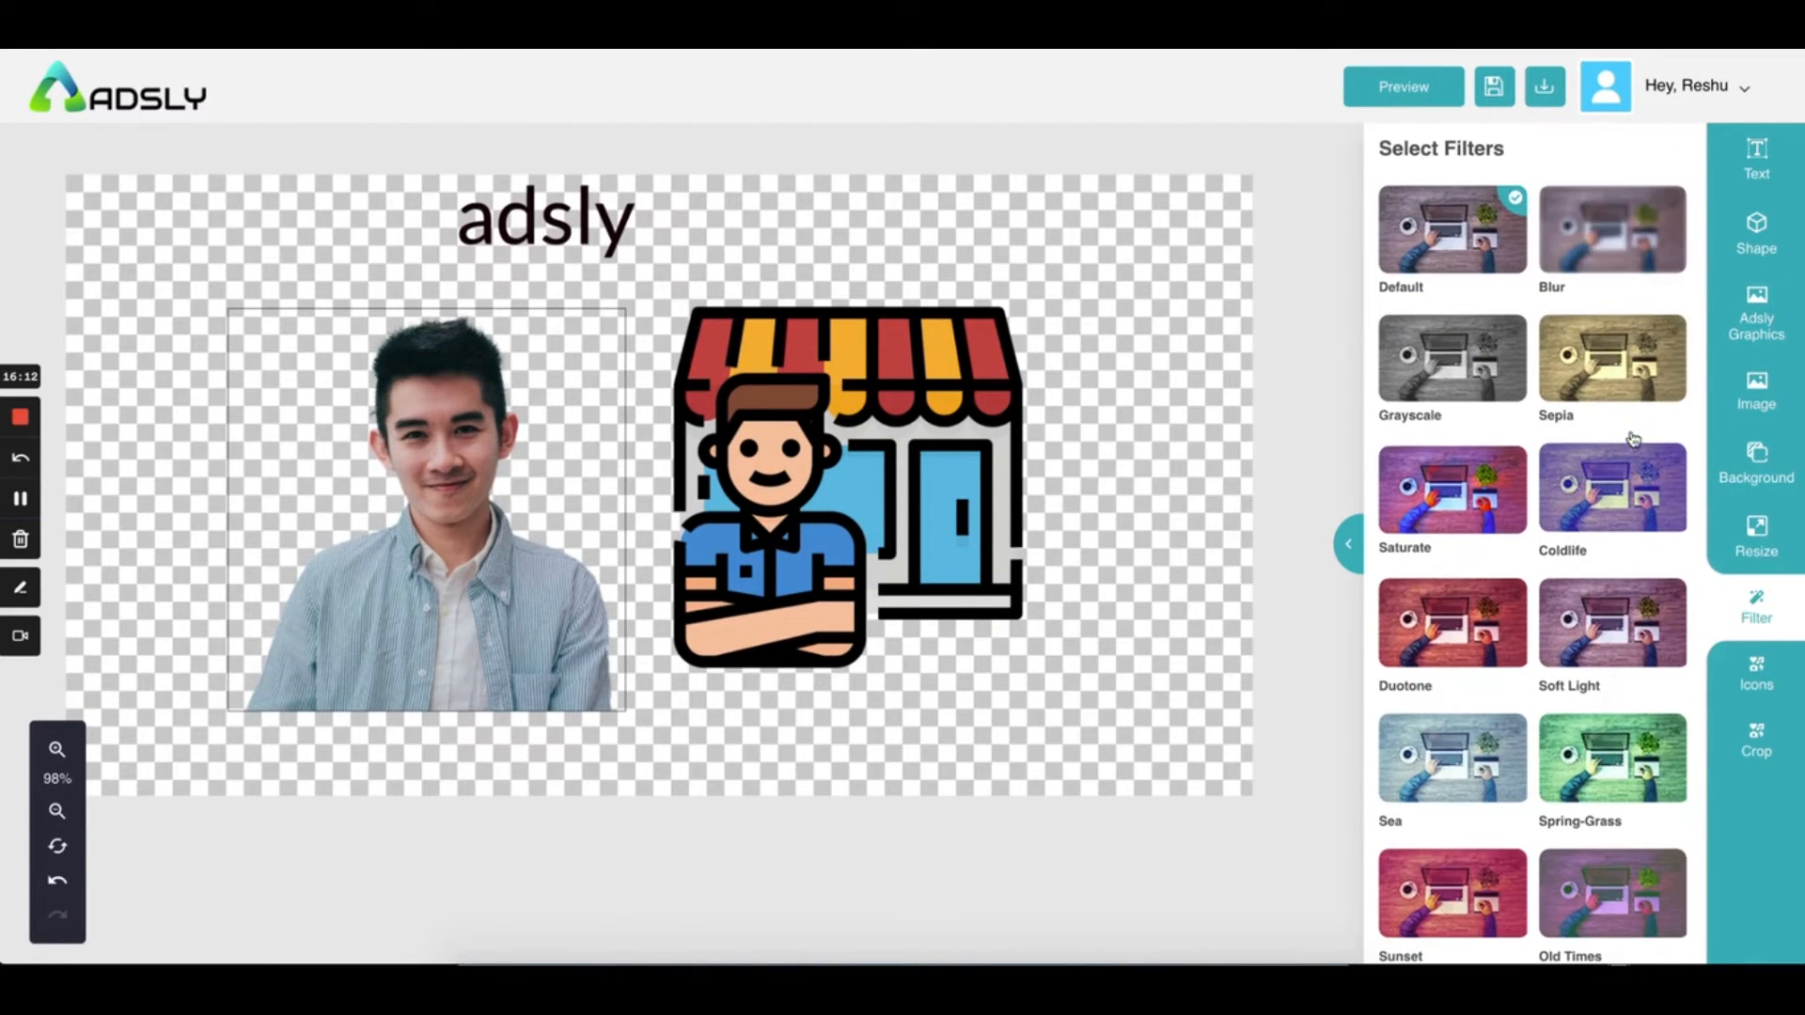
{"action": "left_click", "coordinate": [1634, 249]}
{"action": "left_click", "coordinate": [1434, 373]}
{"action": "left_click", "coordinate": [1541, 388]}
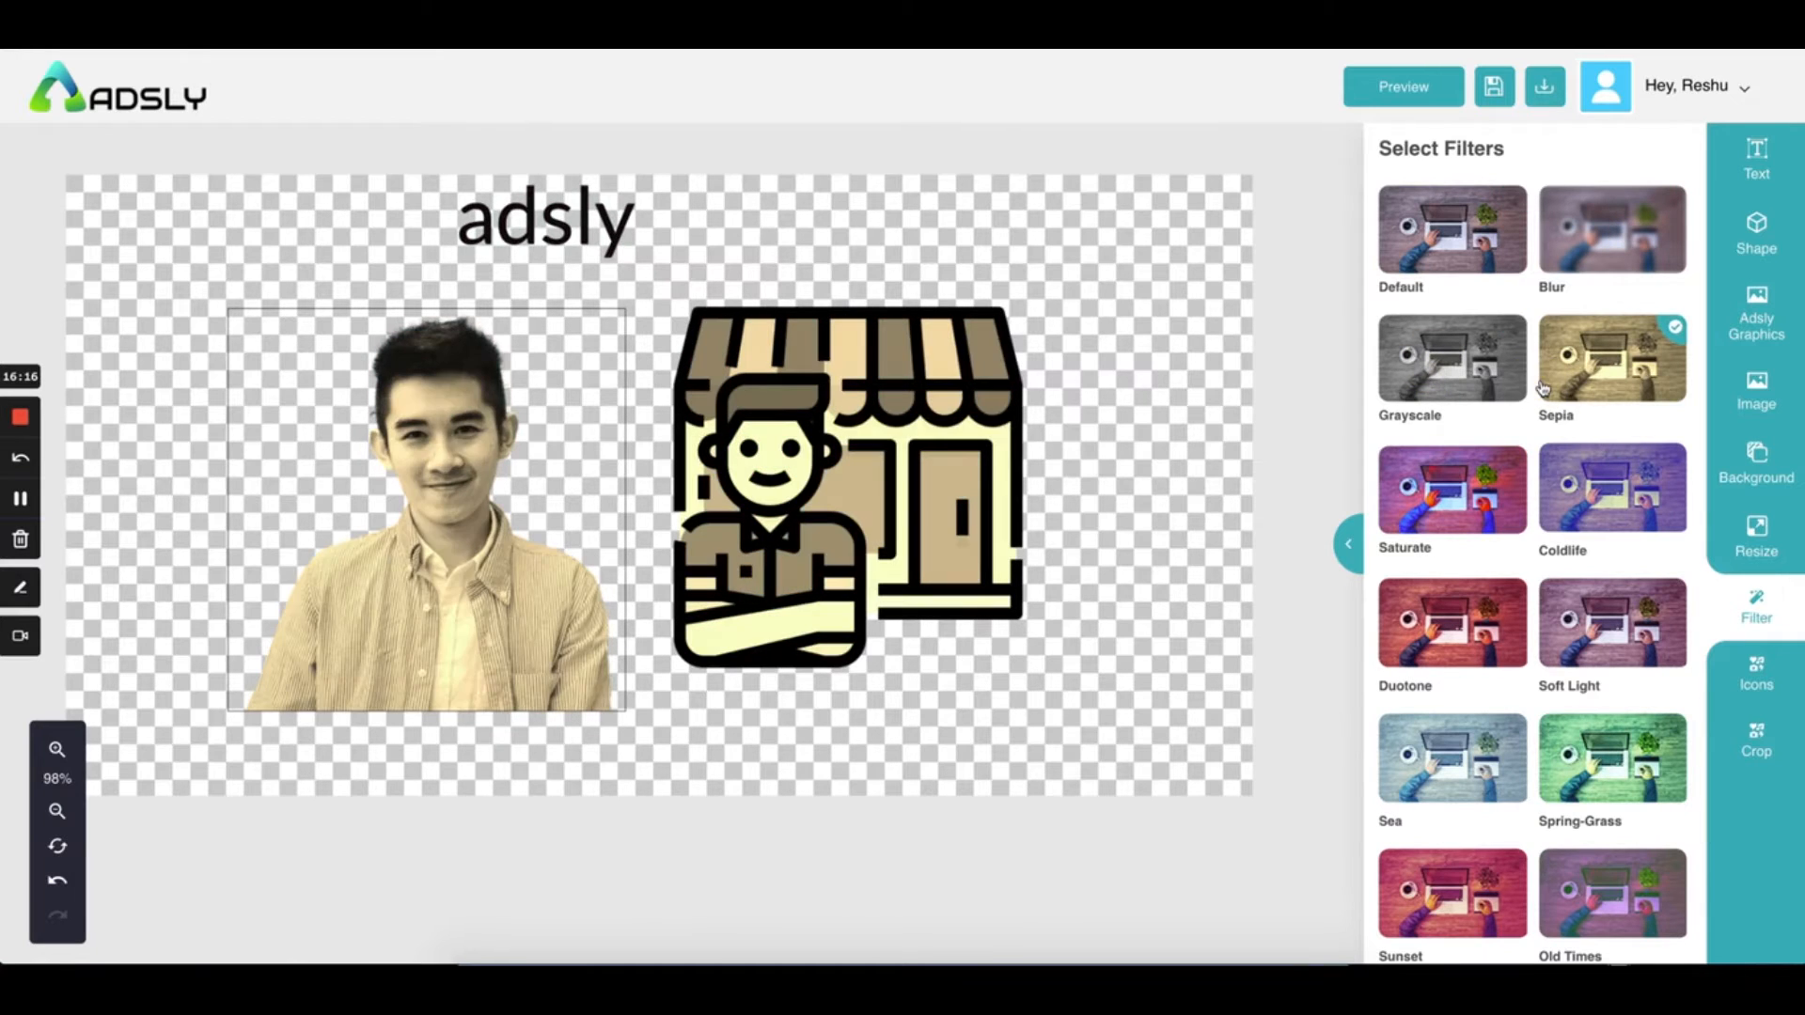
{"action": "left_click", "coordinate": [1613, 475]}
{"action": "left_click", "coordinate": [1434, 533]}
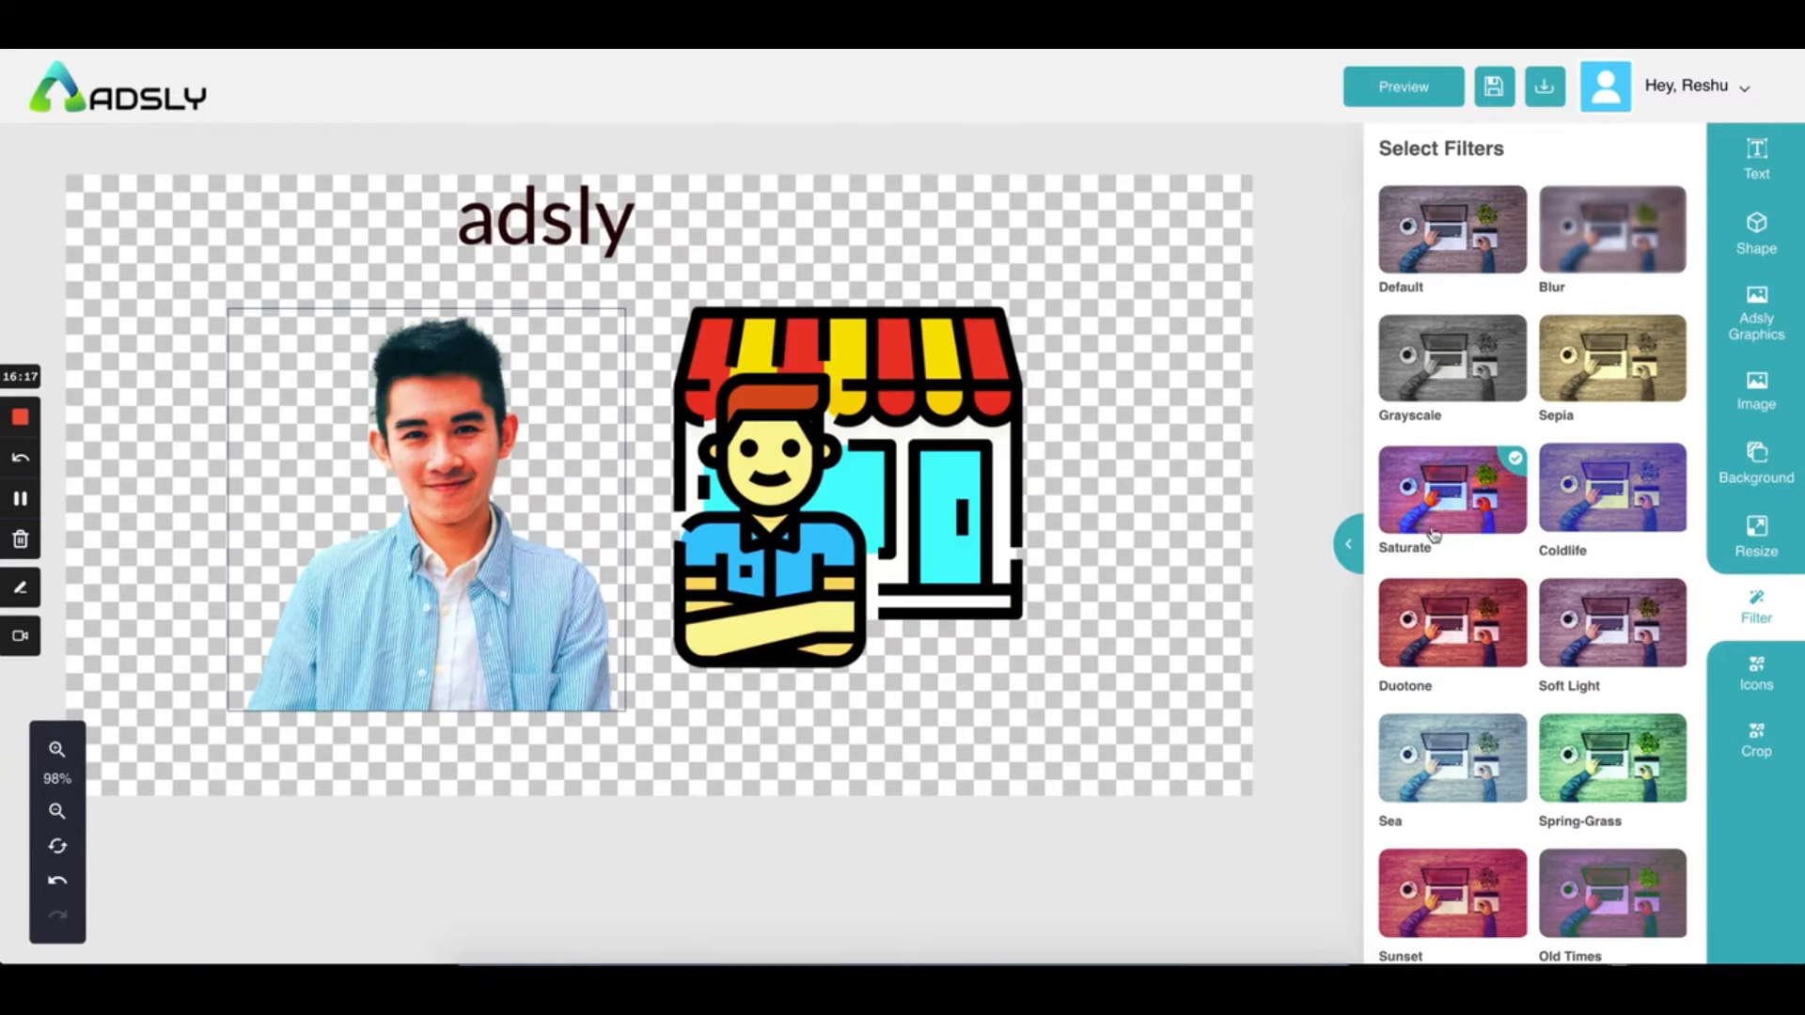
{"action": "left_click", "coordinate": [1439, 621]}
{"action": "left_click", "coordinate": [1599, 632]}
{"action": "left_click", "coordinate": [1405, 787]}
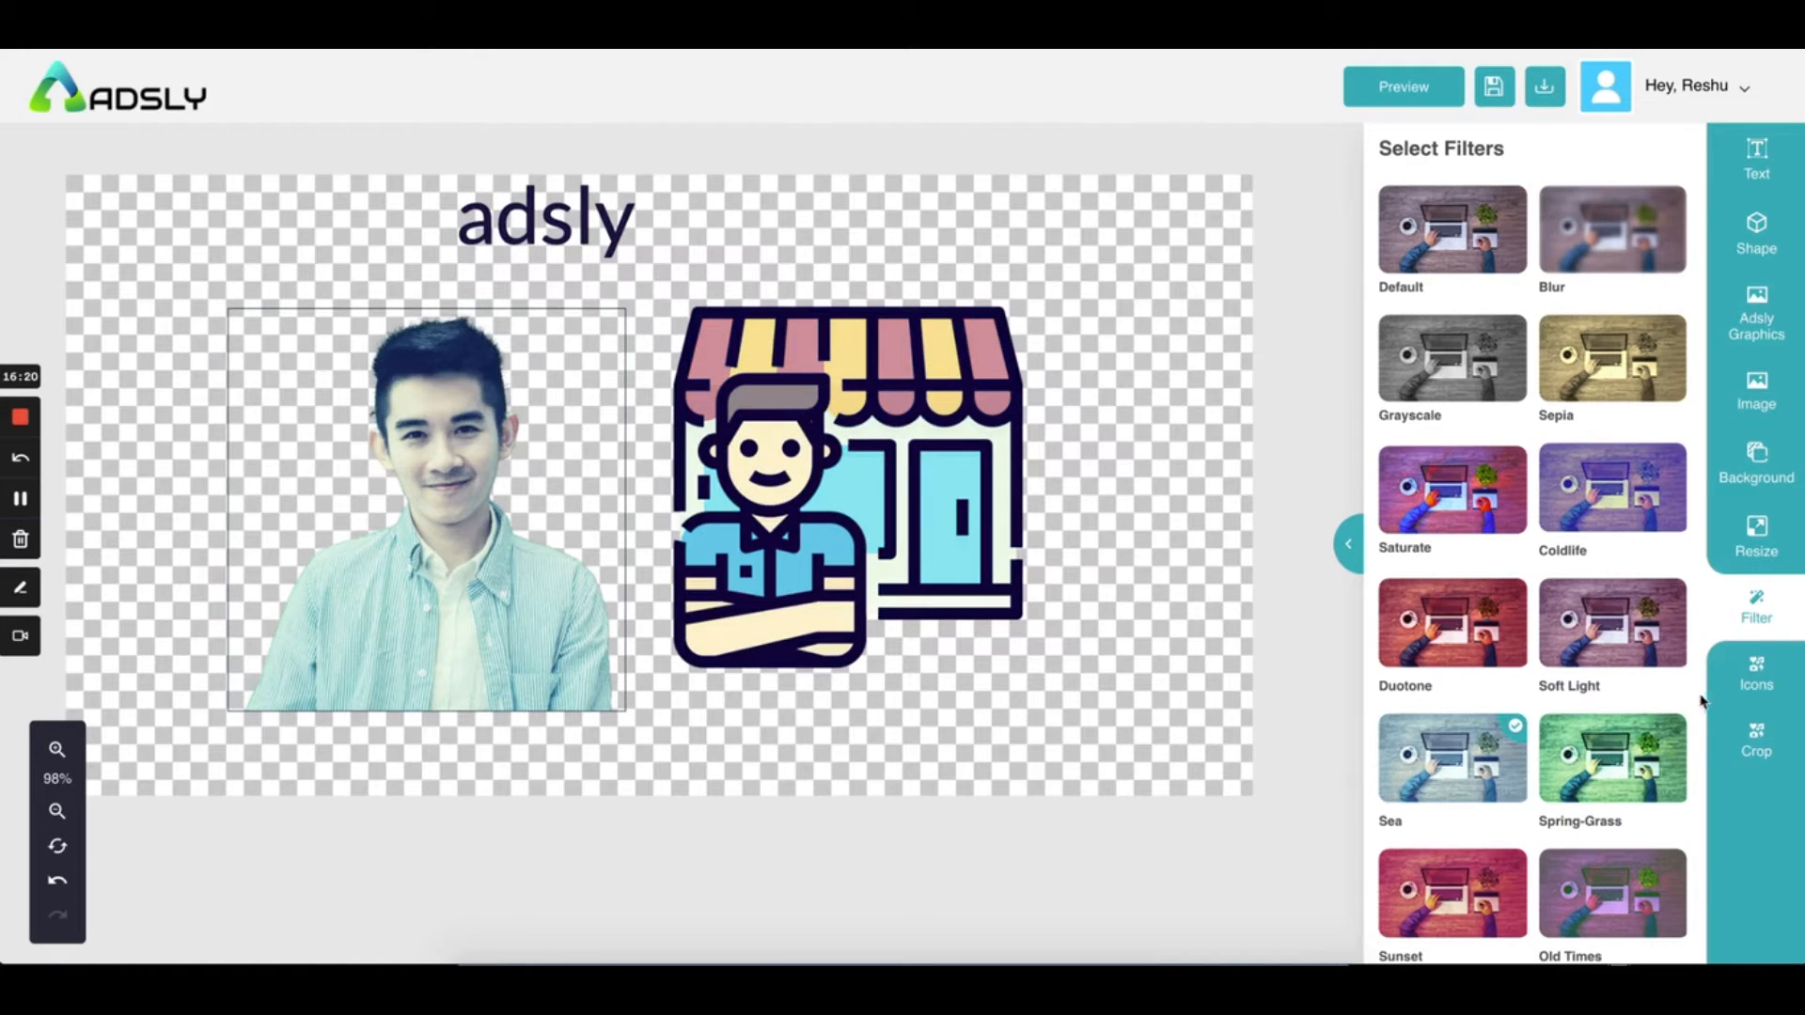
{"action": "left_click", "coordinate": [1774, 693]}
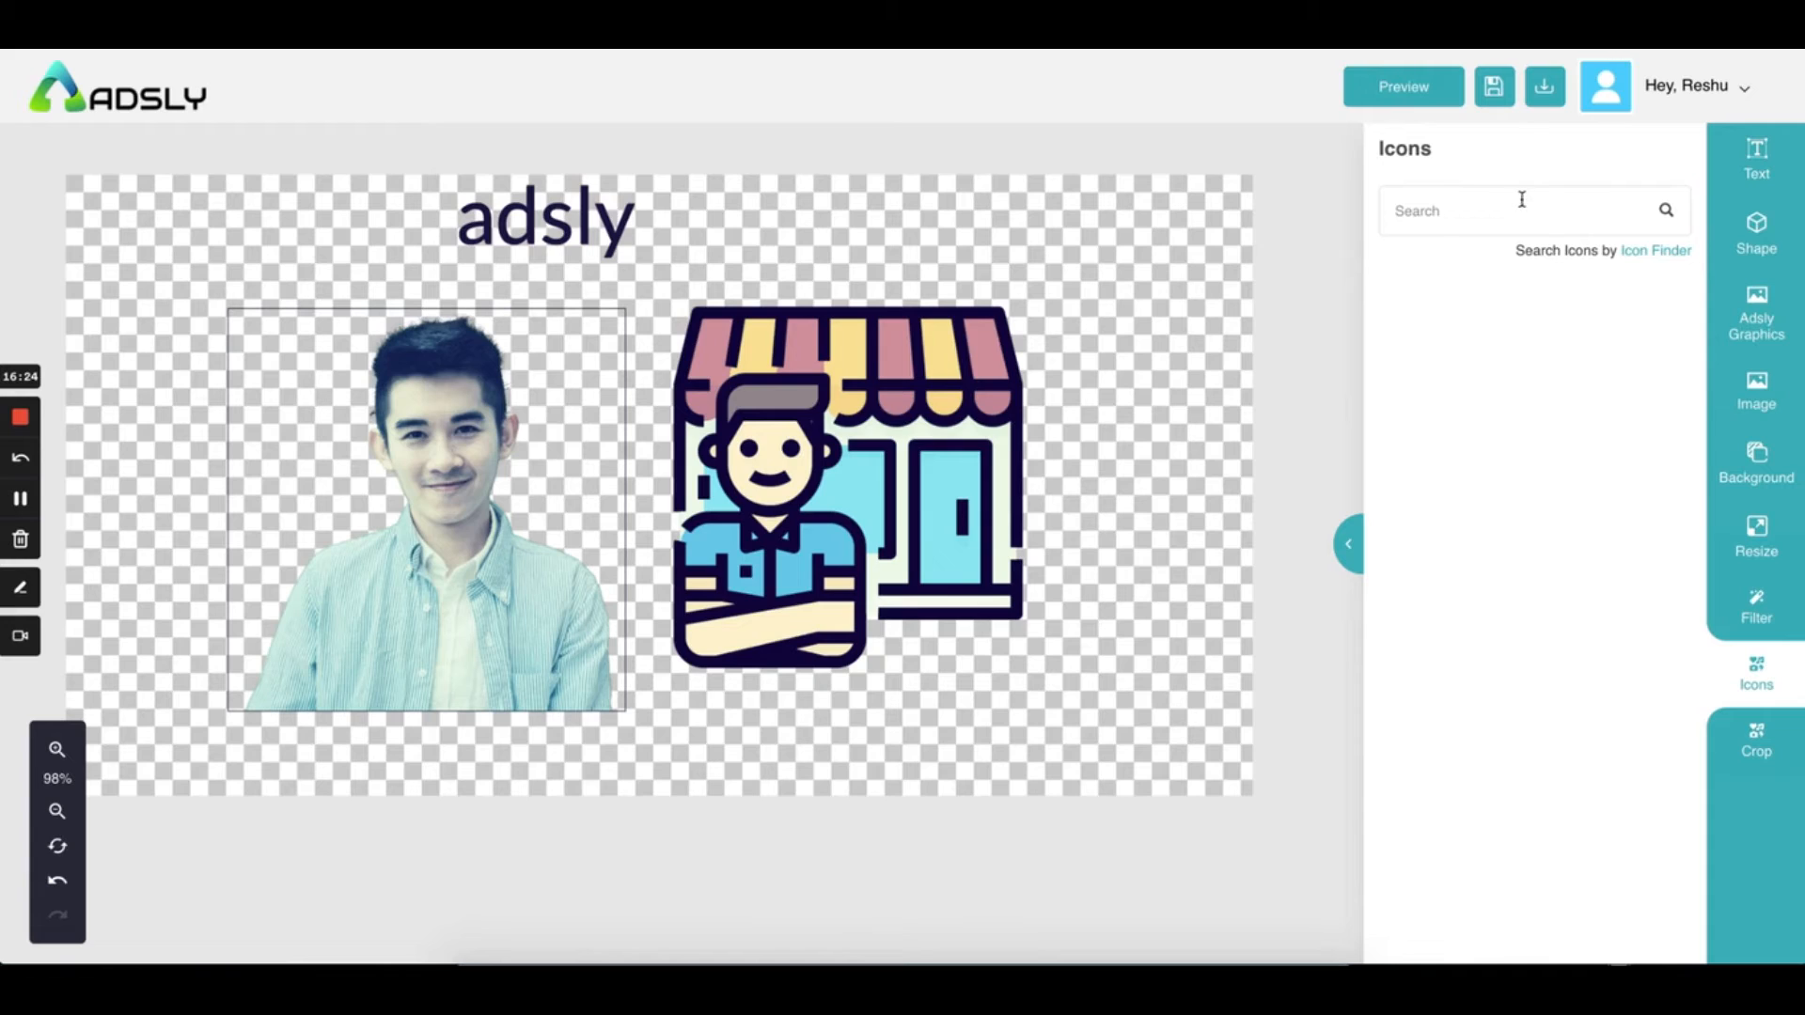
Search the icon library for 'laptop' and browse the laptop and computer icon results
{"action": "left_click", "coordinate": [1469, 209]}
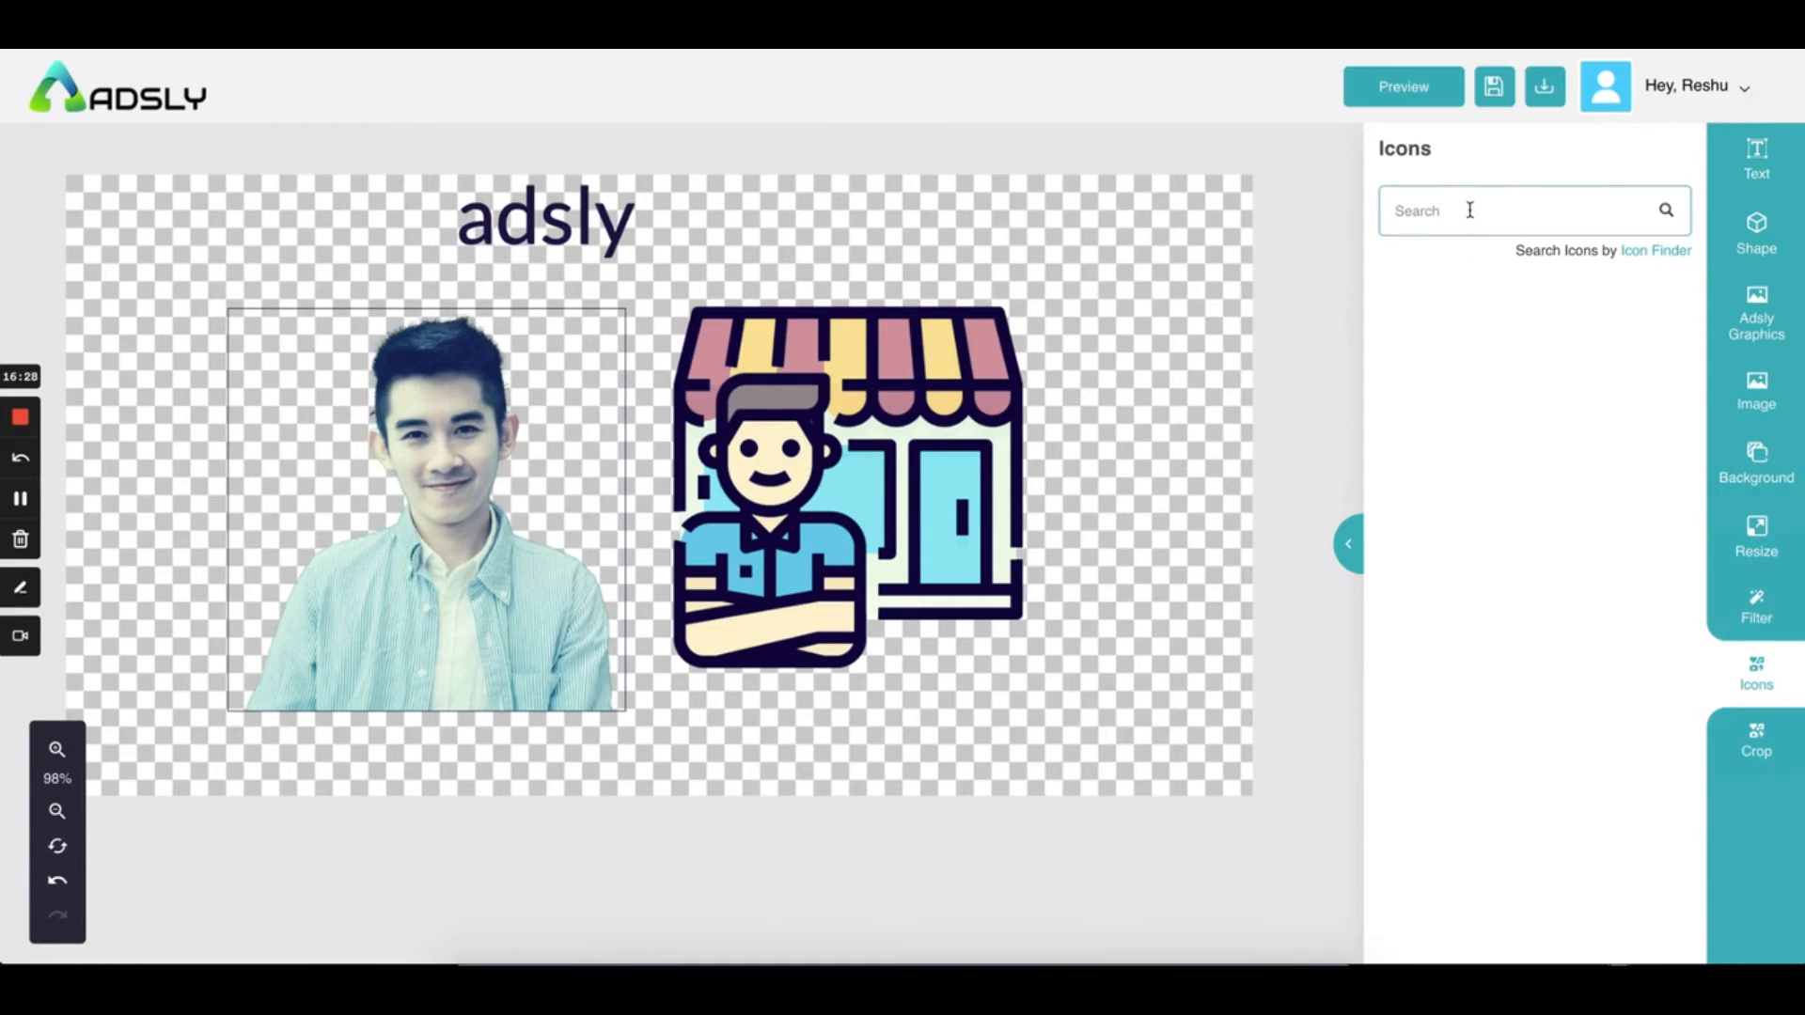
{"action": "type", "text": "laptop"}
{"action": "scroll", "coordinate": [1523, 733], "scroll_direction": "down", "scroll_amount": 5}
{"action": "scroll", "coordinate": [1520, 742], "scroll_direction": "down", "scroll_amount": 10}
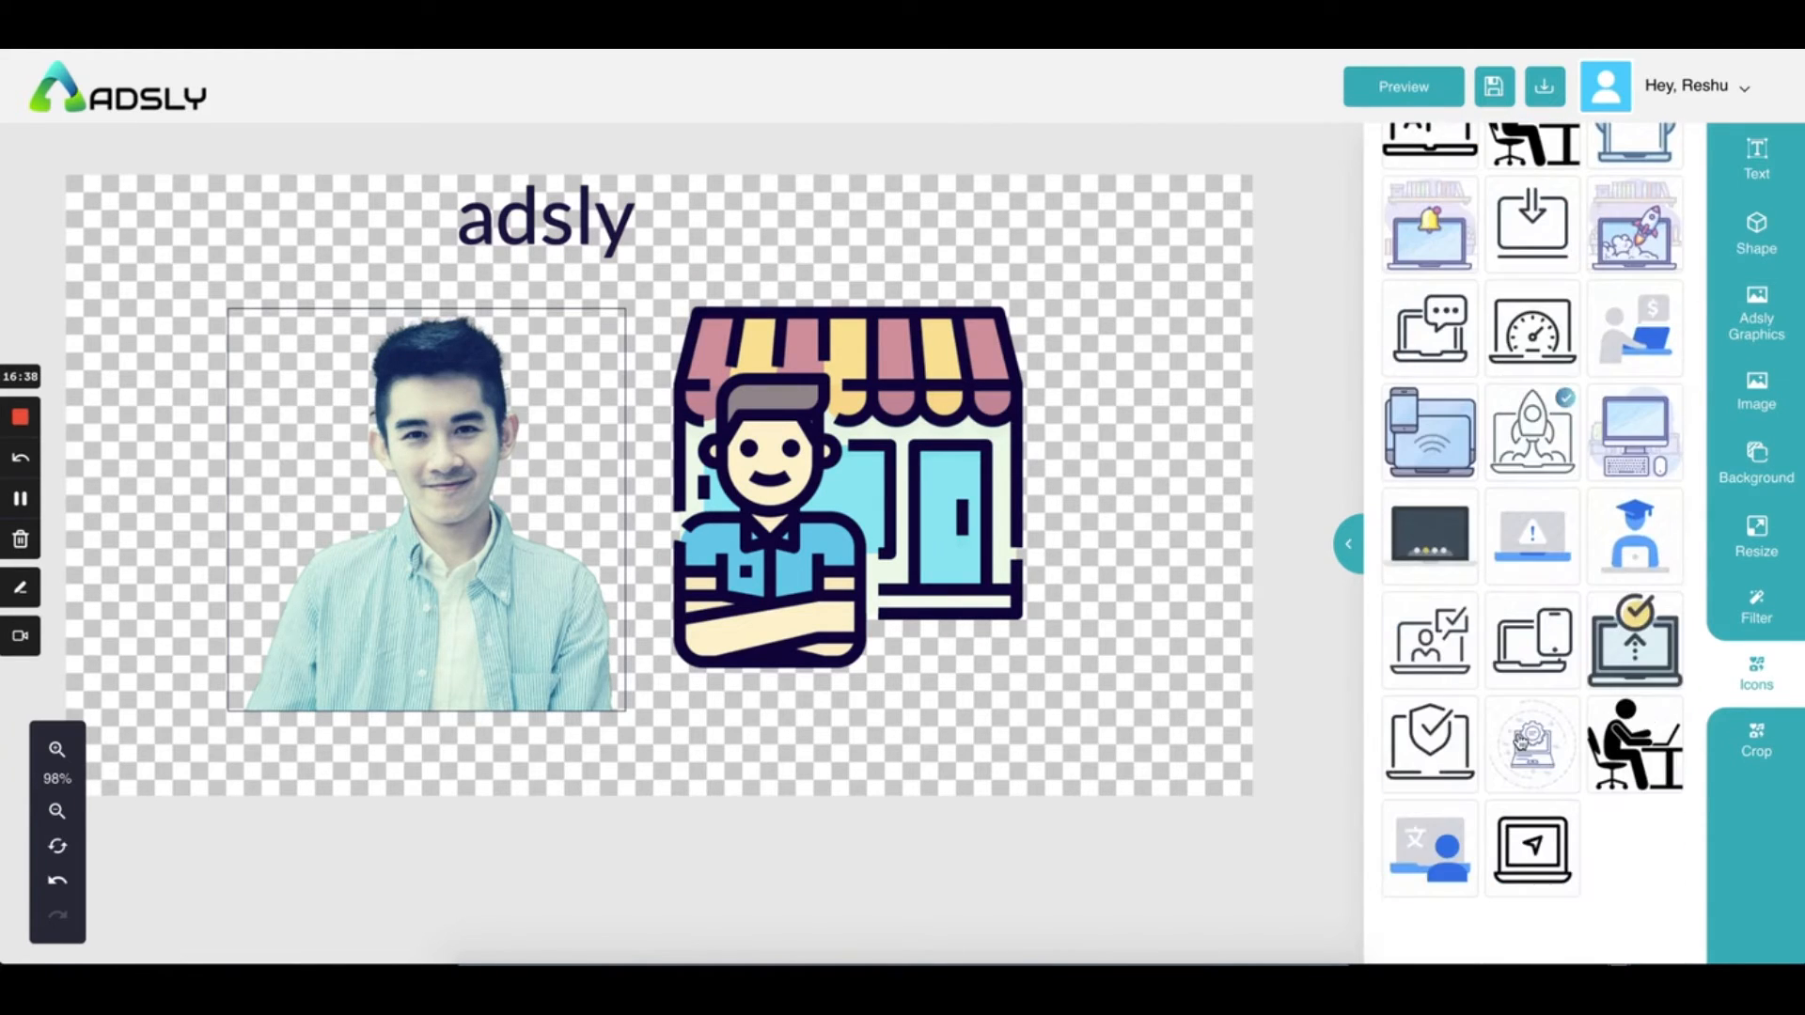
{"action": "scroll", "coordinate": [1520, 743], "scroll_direction": "up", "scroll_amount": 15}
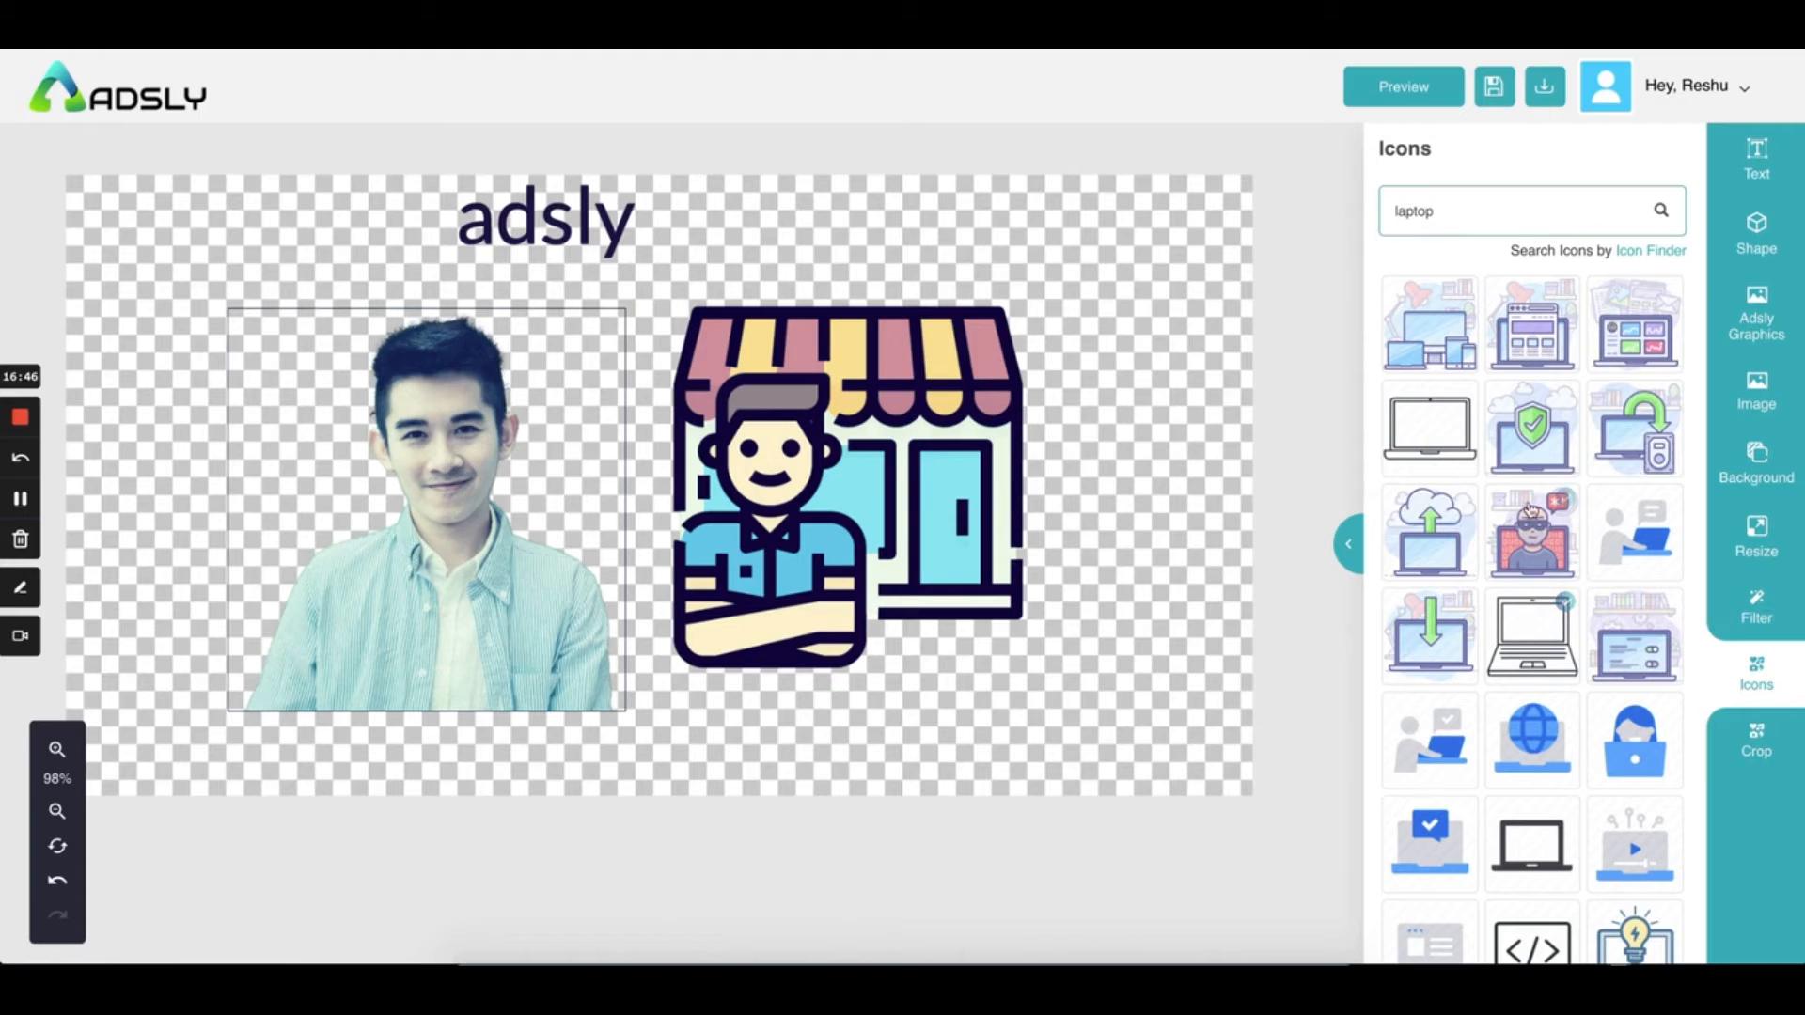
{"action": "scroll", "coordinate": [1528, 527], "scroll_direction": "down", "scroll_amount": 5}
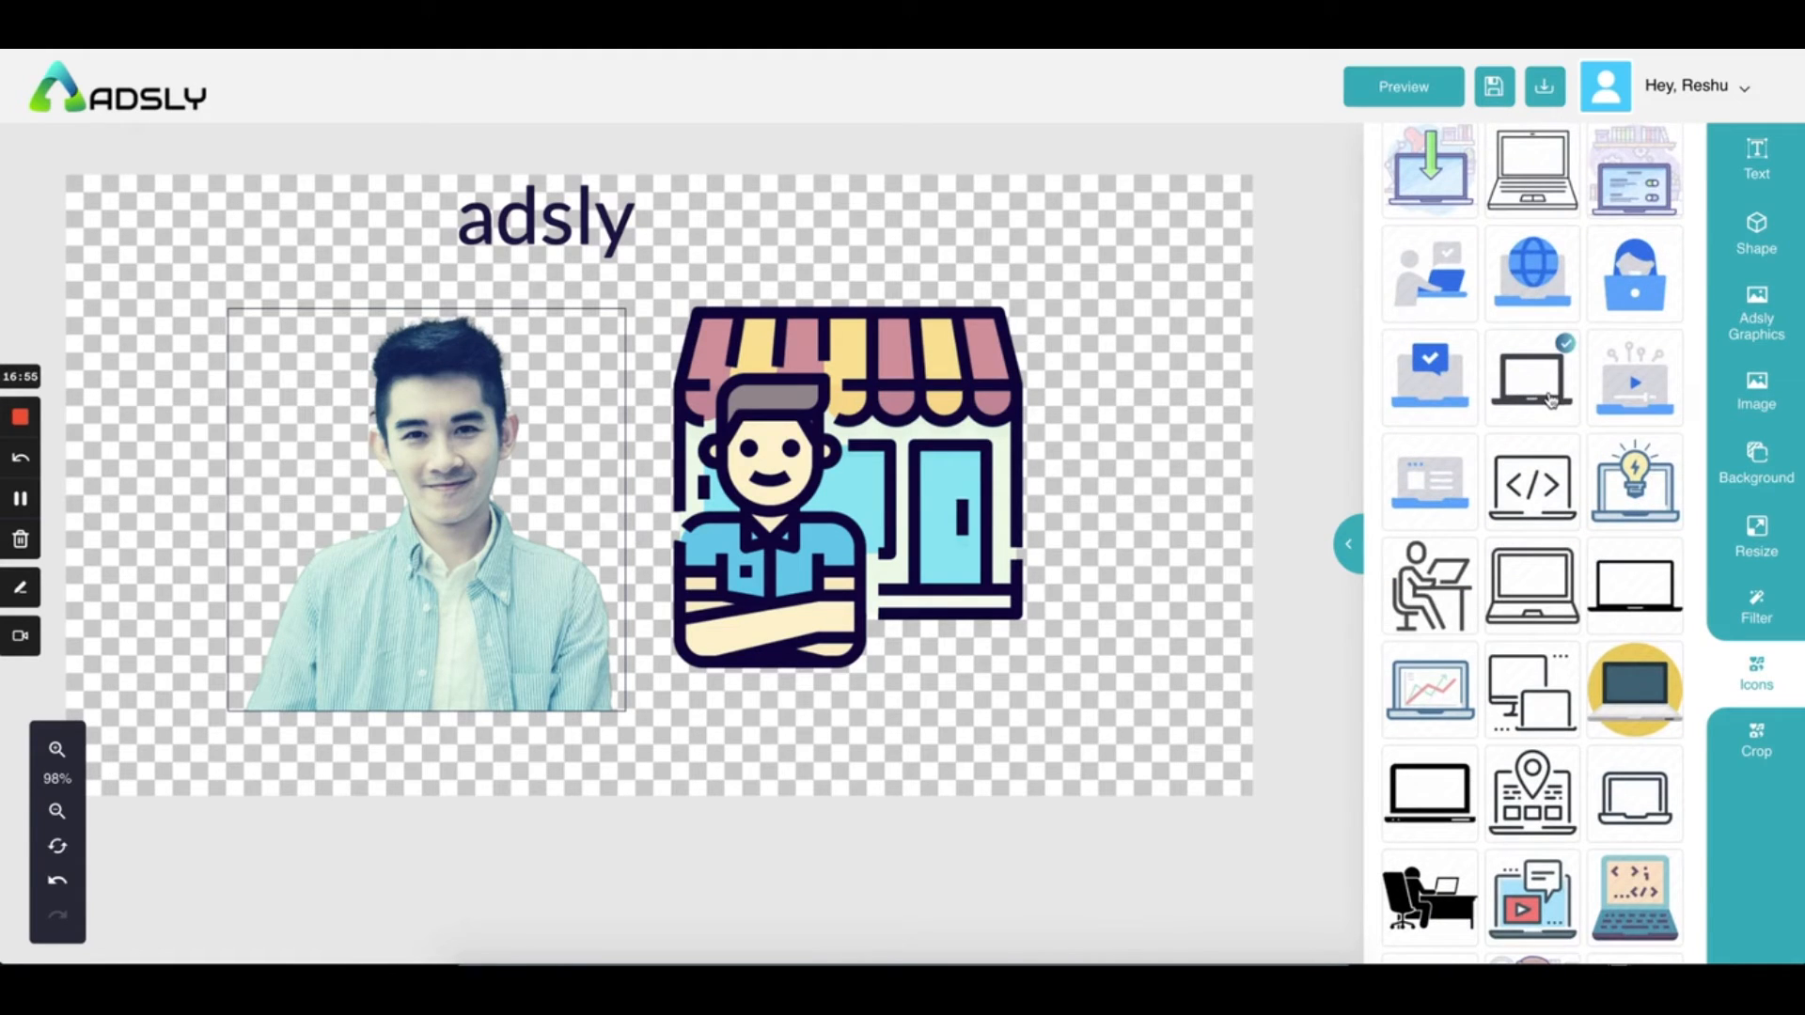
{"action": "scroll", "coordinate": [1456, 642], "scroll_direction": "up", "scroll_amount": 5}
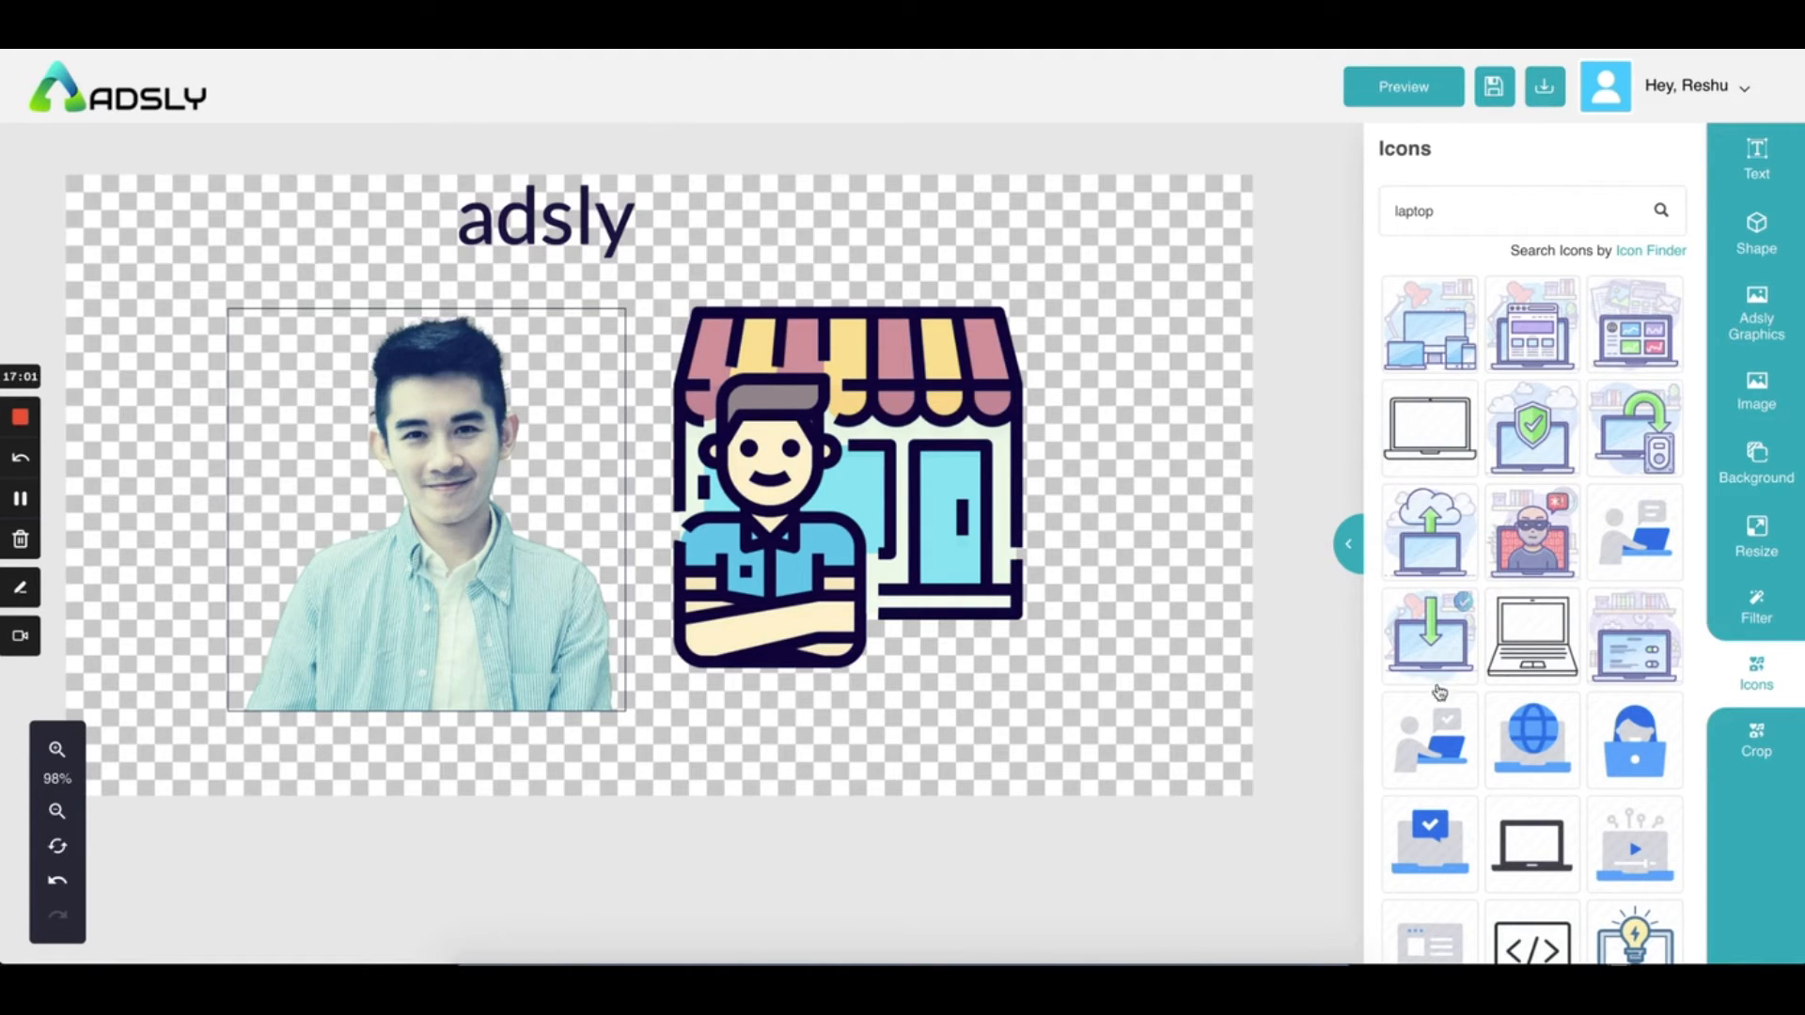
{"action": "scroll", "coordinate": [1456, 643], "scroll_direction": "down", "scroll_amount": 5}
{"action": "scroll", "coordinate": [1631, 340], "scroll_direction": "up", "scroll_amount": 5}
Glance at the download formats, then preview the finished ad and return to the editor
{"action": "left_click", "coordinate": [1543, 88]}
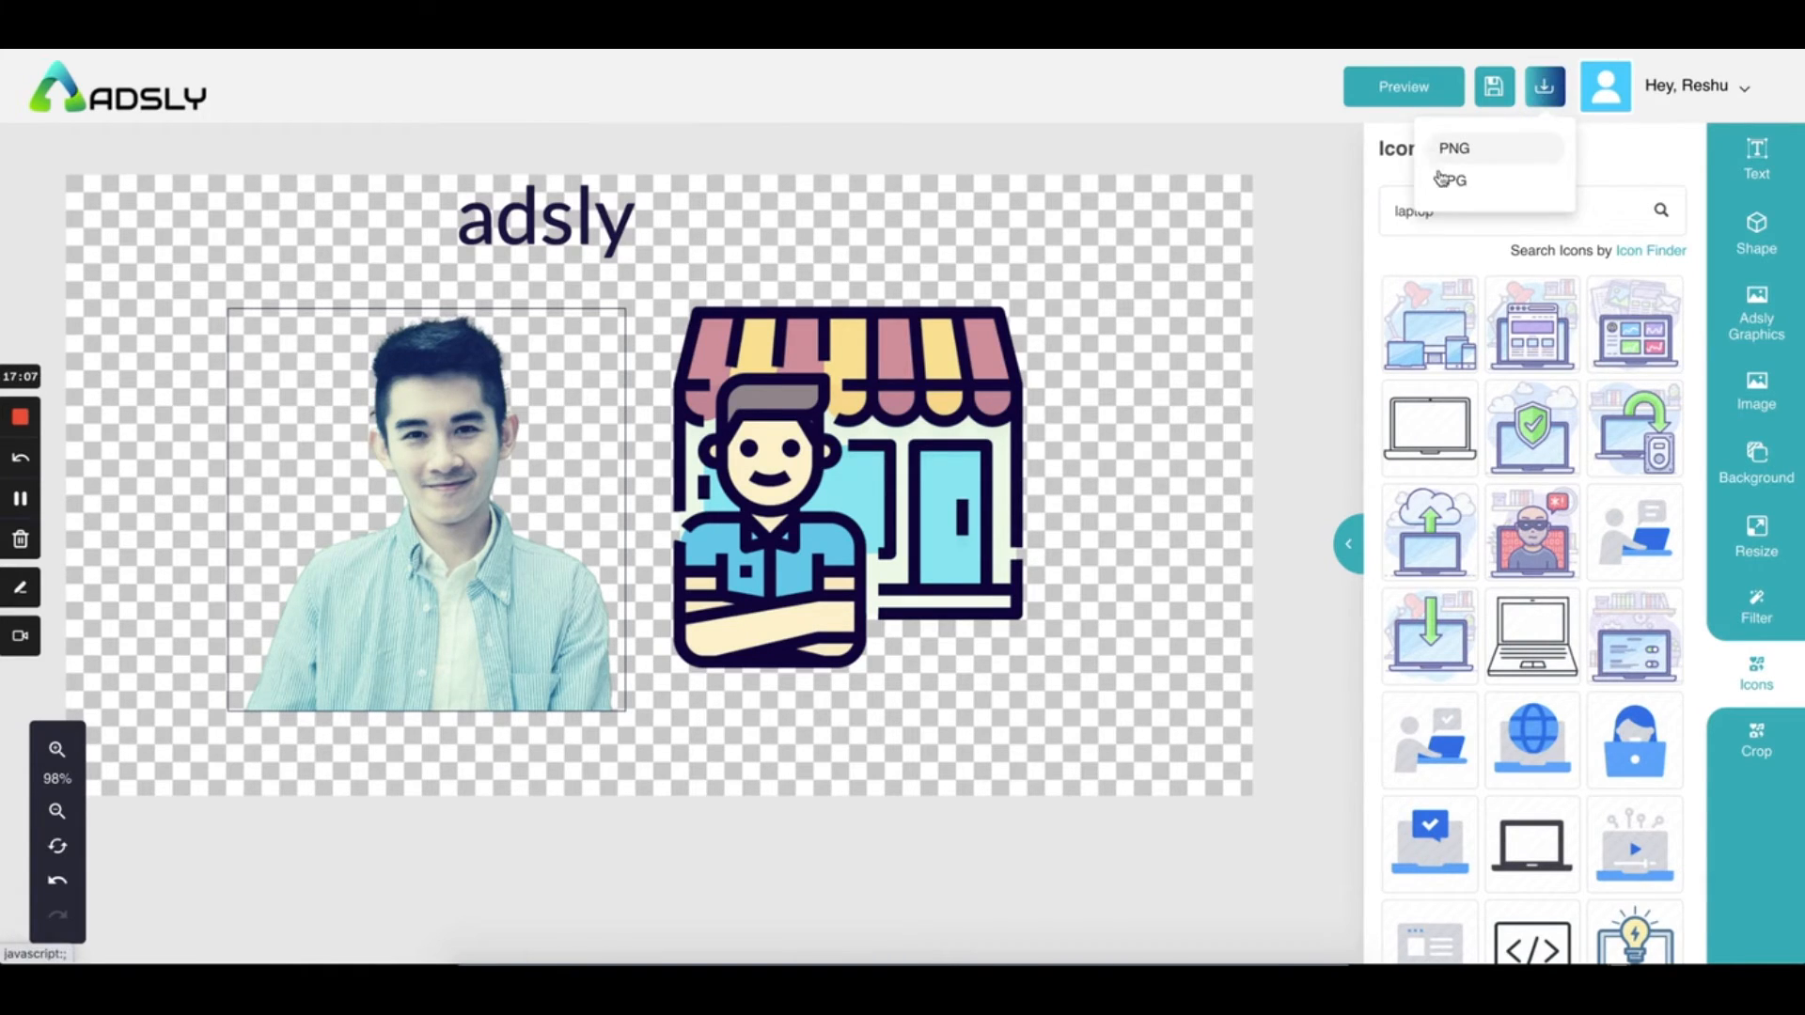
{"action": "left_click", "coordinate": [1293, 107]}
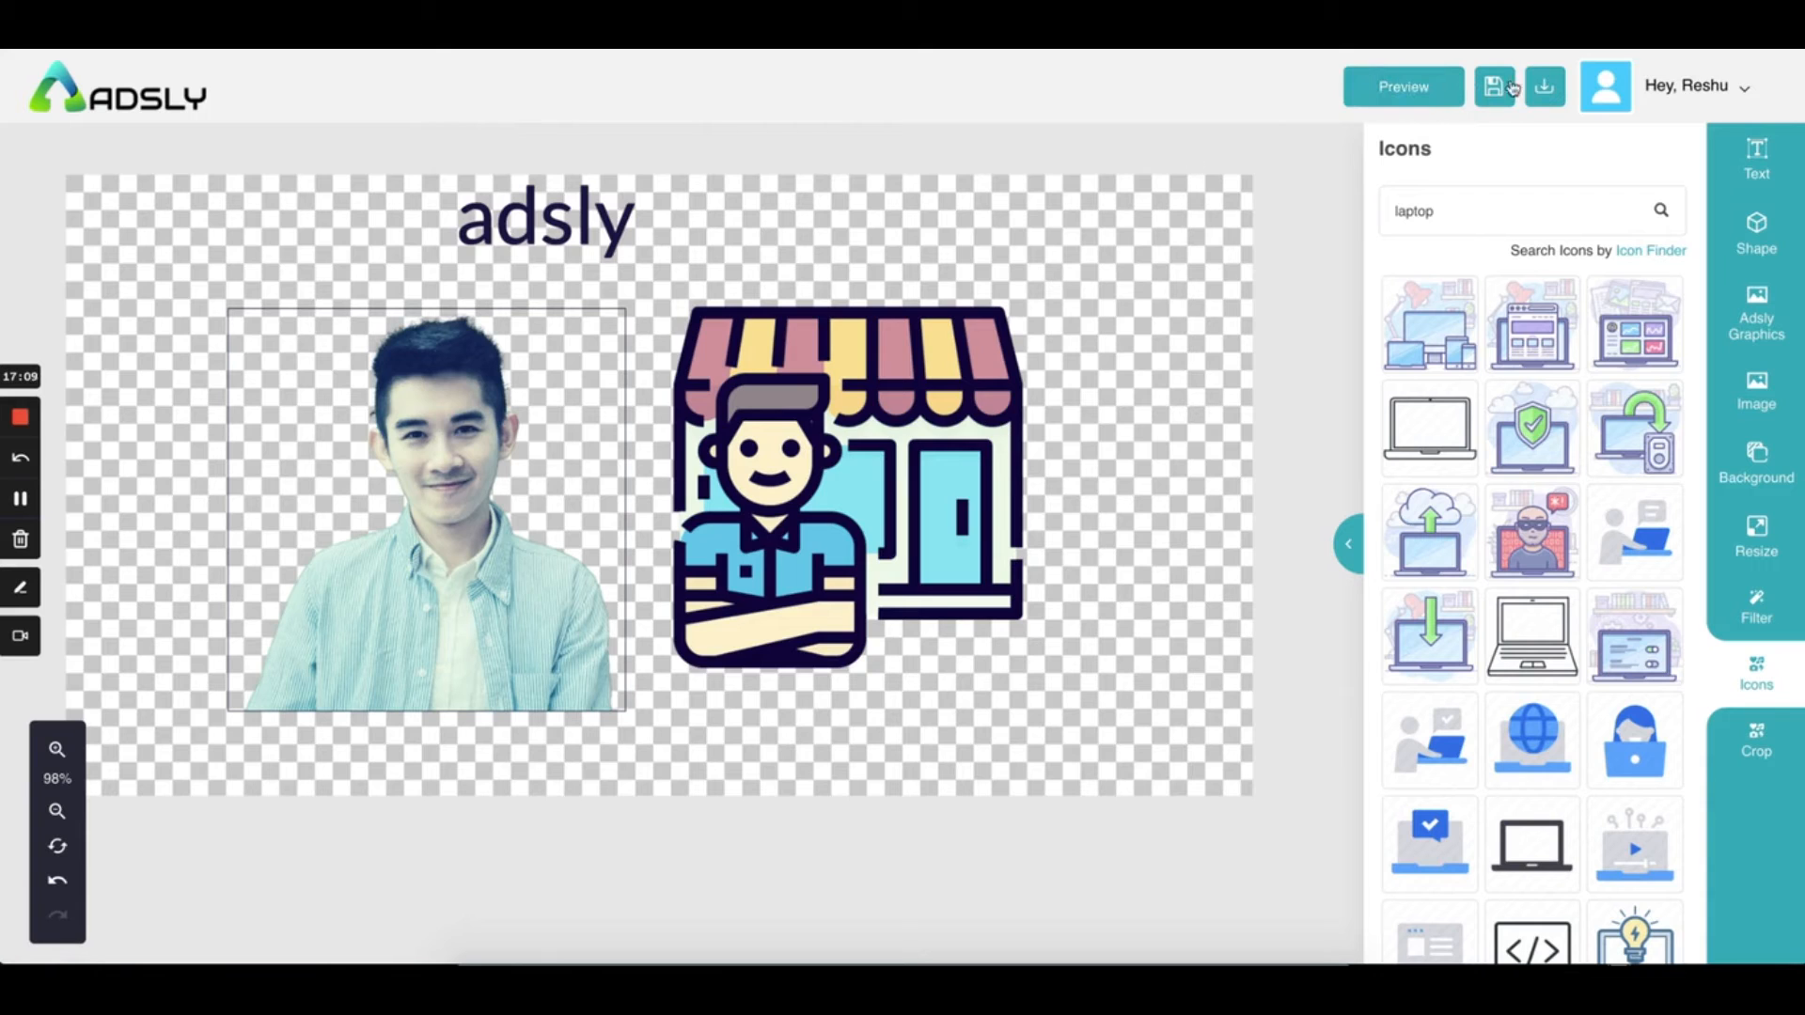
{"action": "left_click", "coordinate": [1384, 97]}
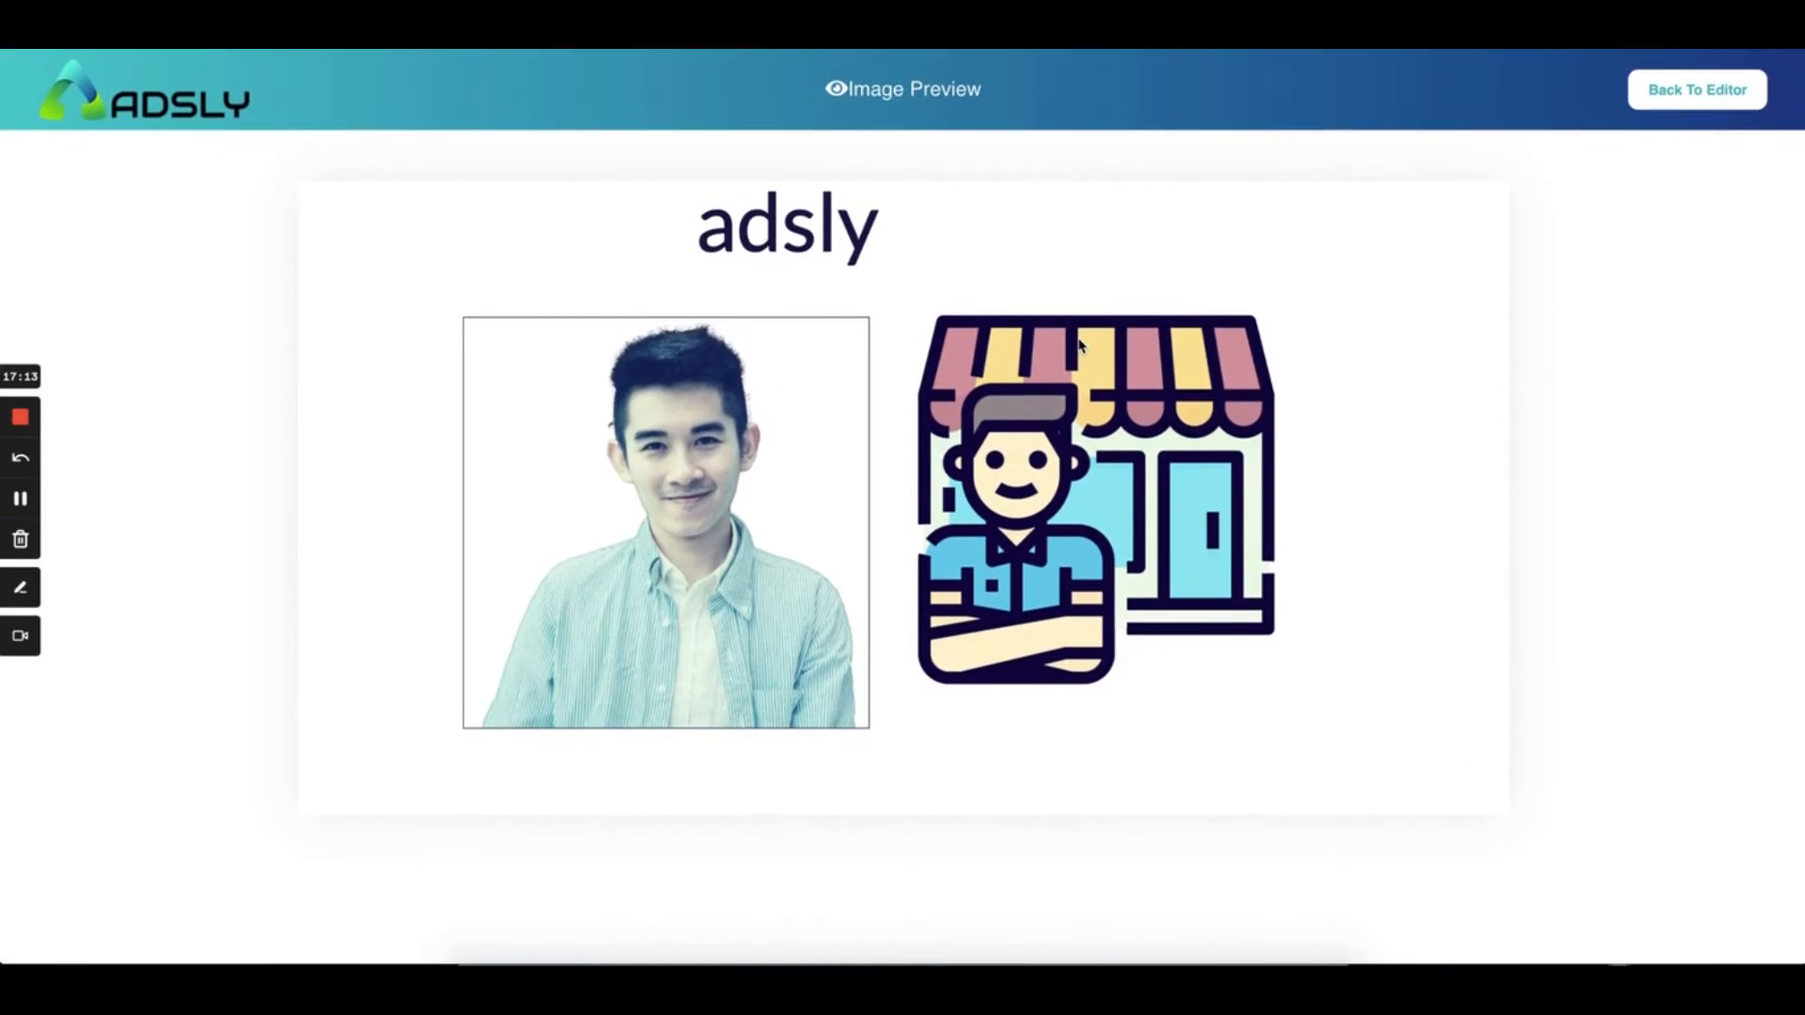
{"action": "left_click", "coordinate": [1707, 90]}
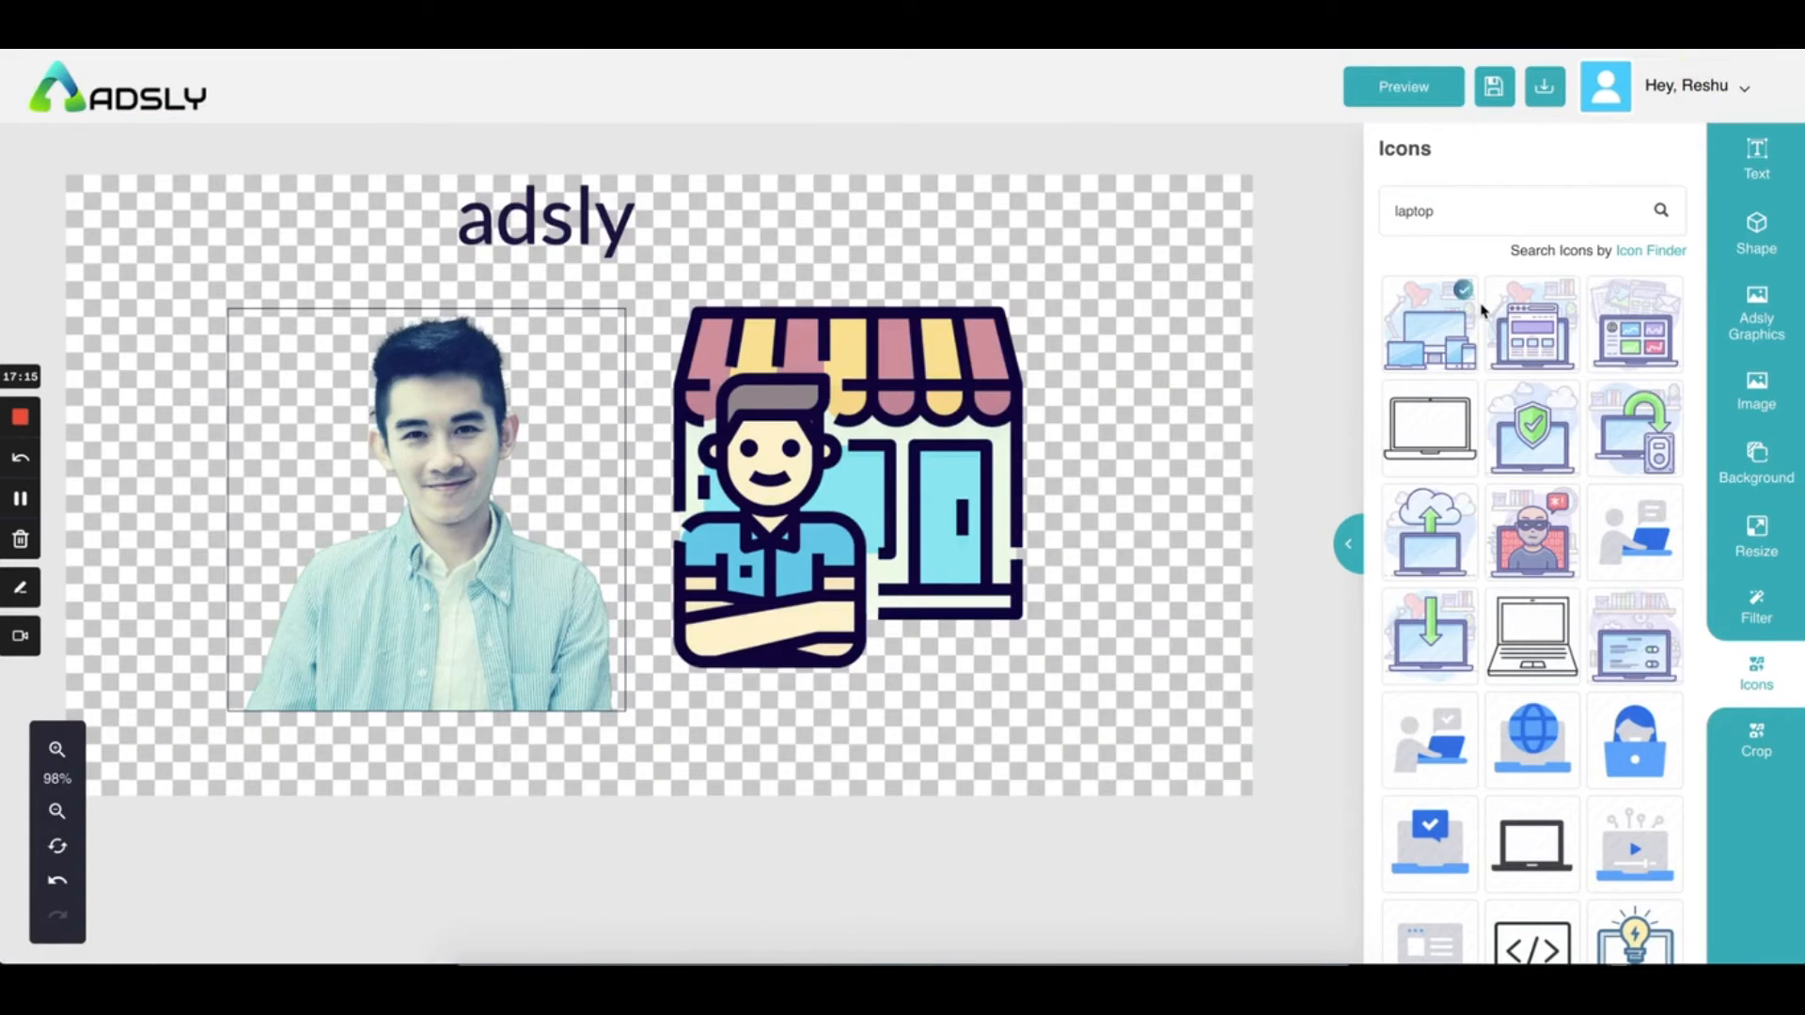
Save the ad as a template and return to Projects, where it's listed as 'Test'
{"action": "left_click", "coordinate": [1491, 87]}
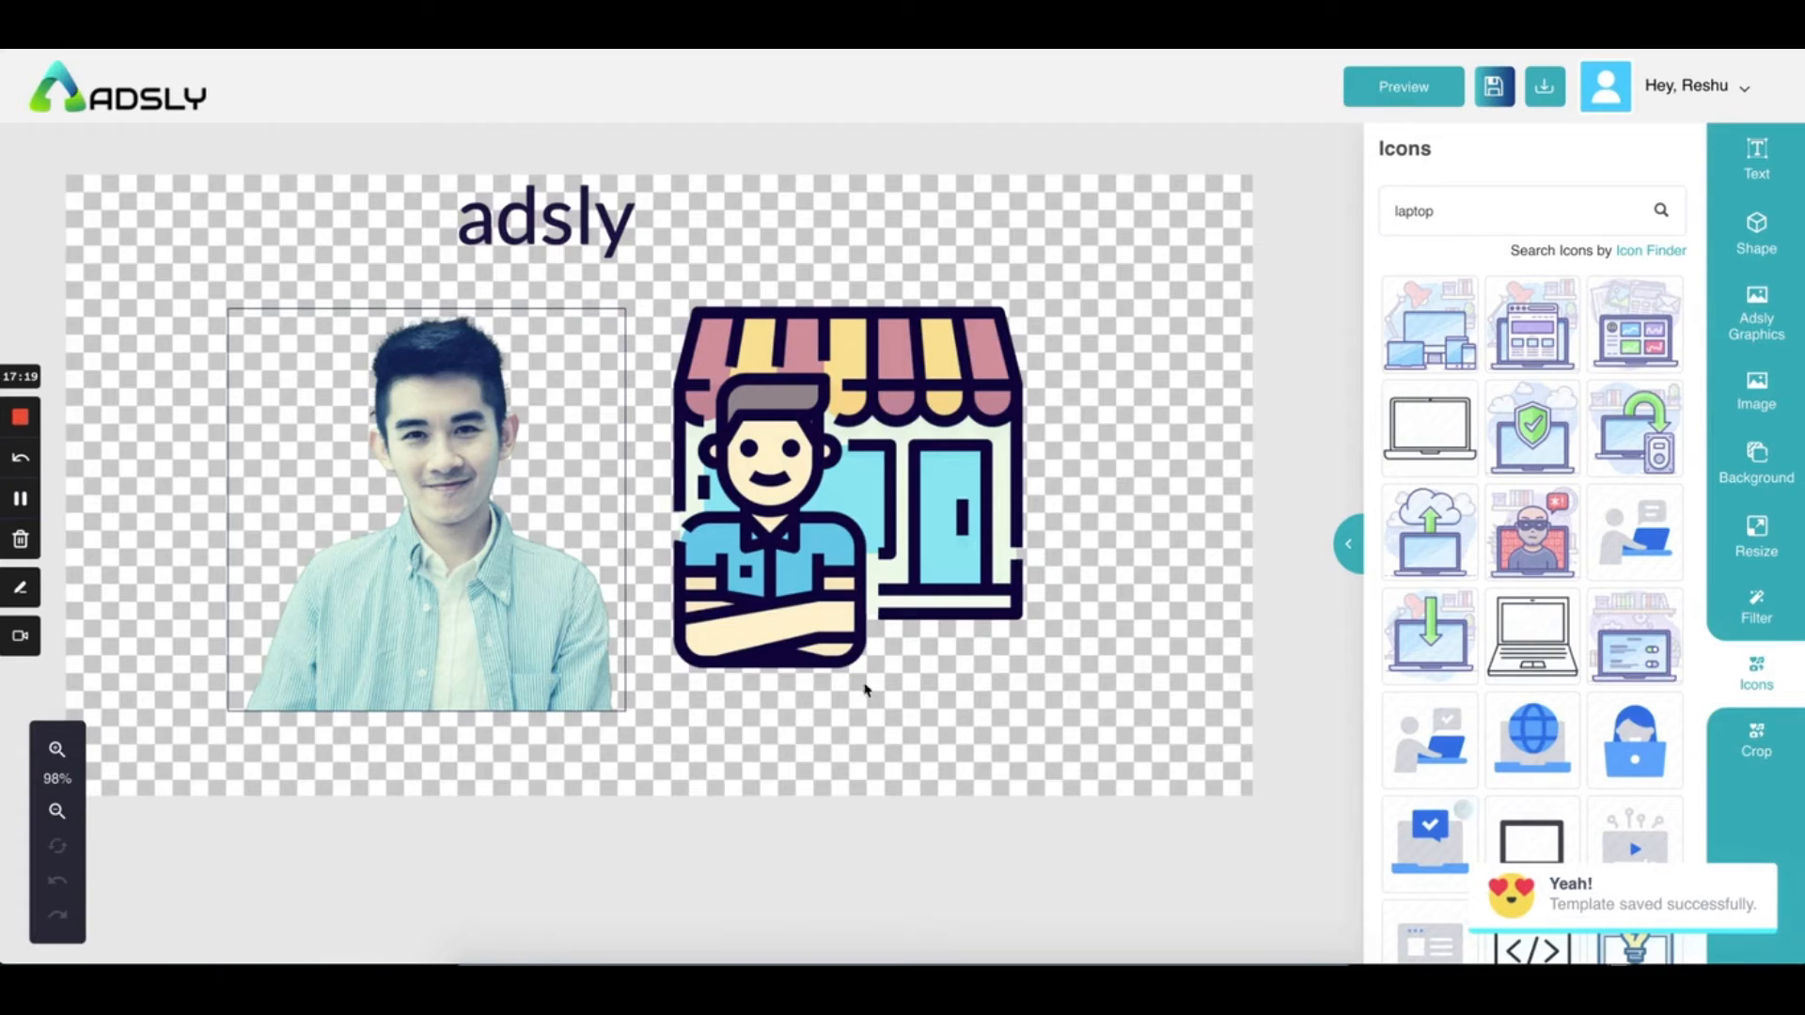
{"action": "left_click", "coordinate": [59, 74]}
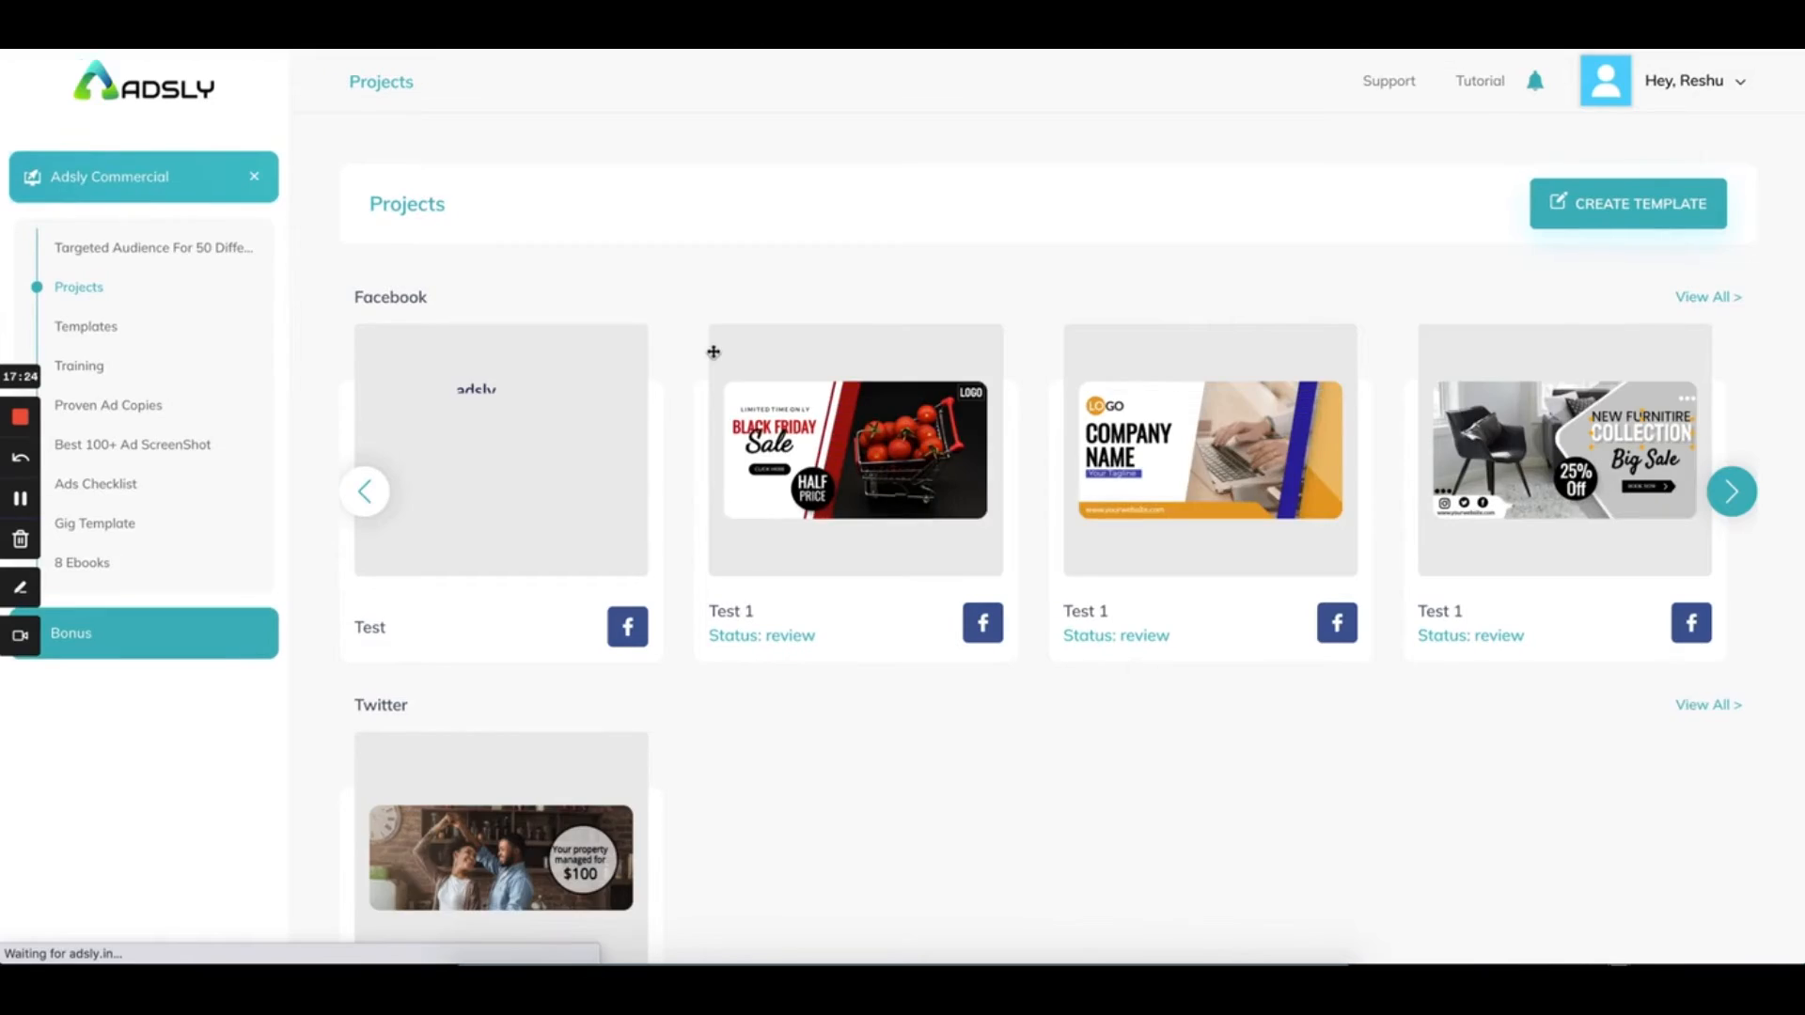
{"action": "mouse_move", "coordinate": [600, 464]}
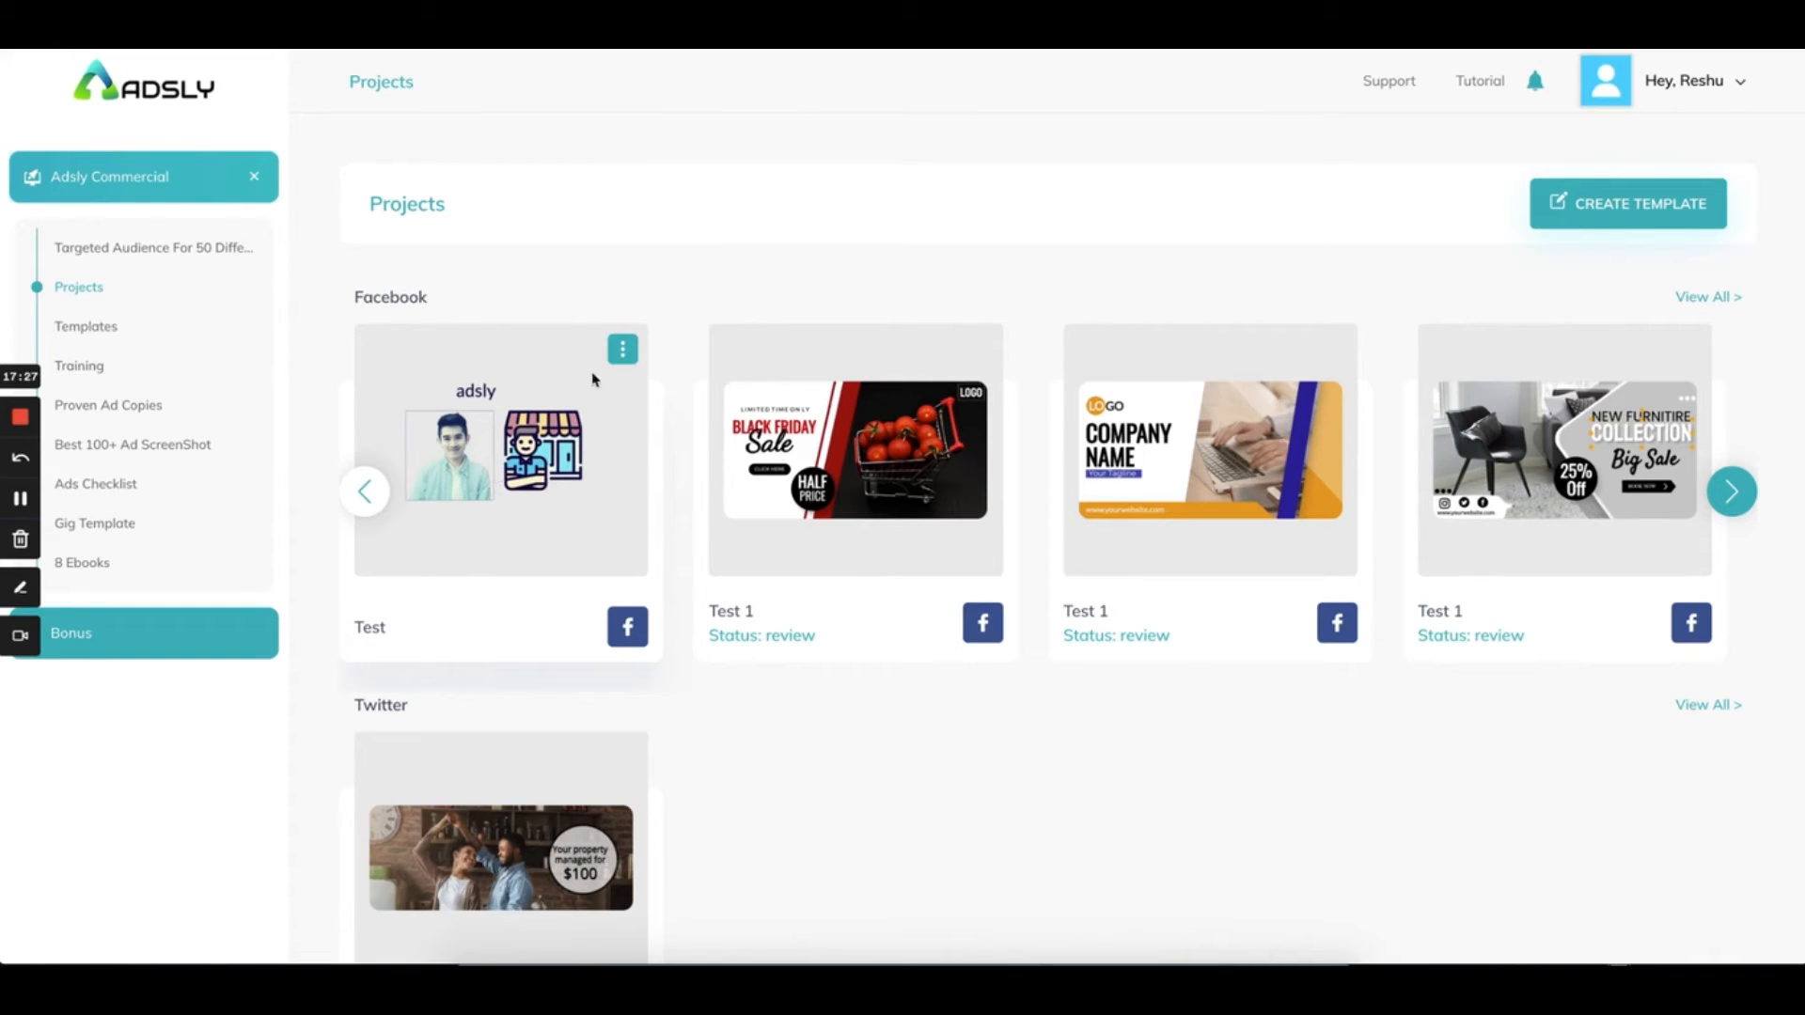
Open the Test project card's menu showing Edit, Copy, Delete and Rename
{"action": "left_click", "coordinate": [623, 361]}
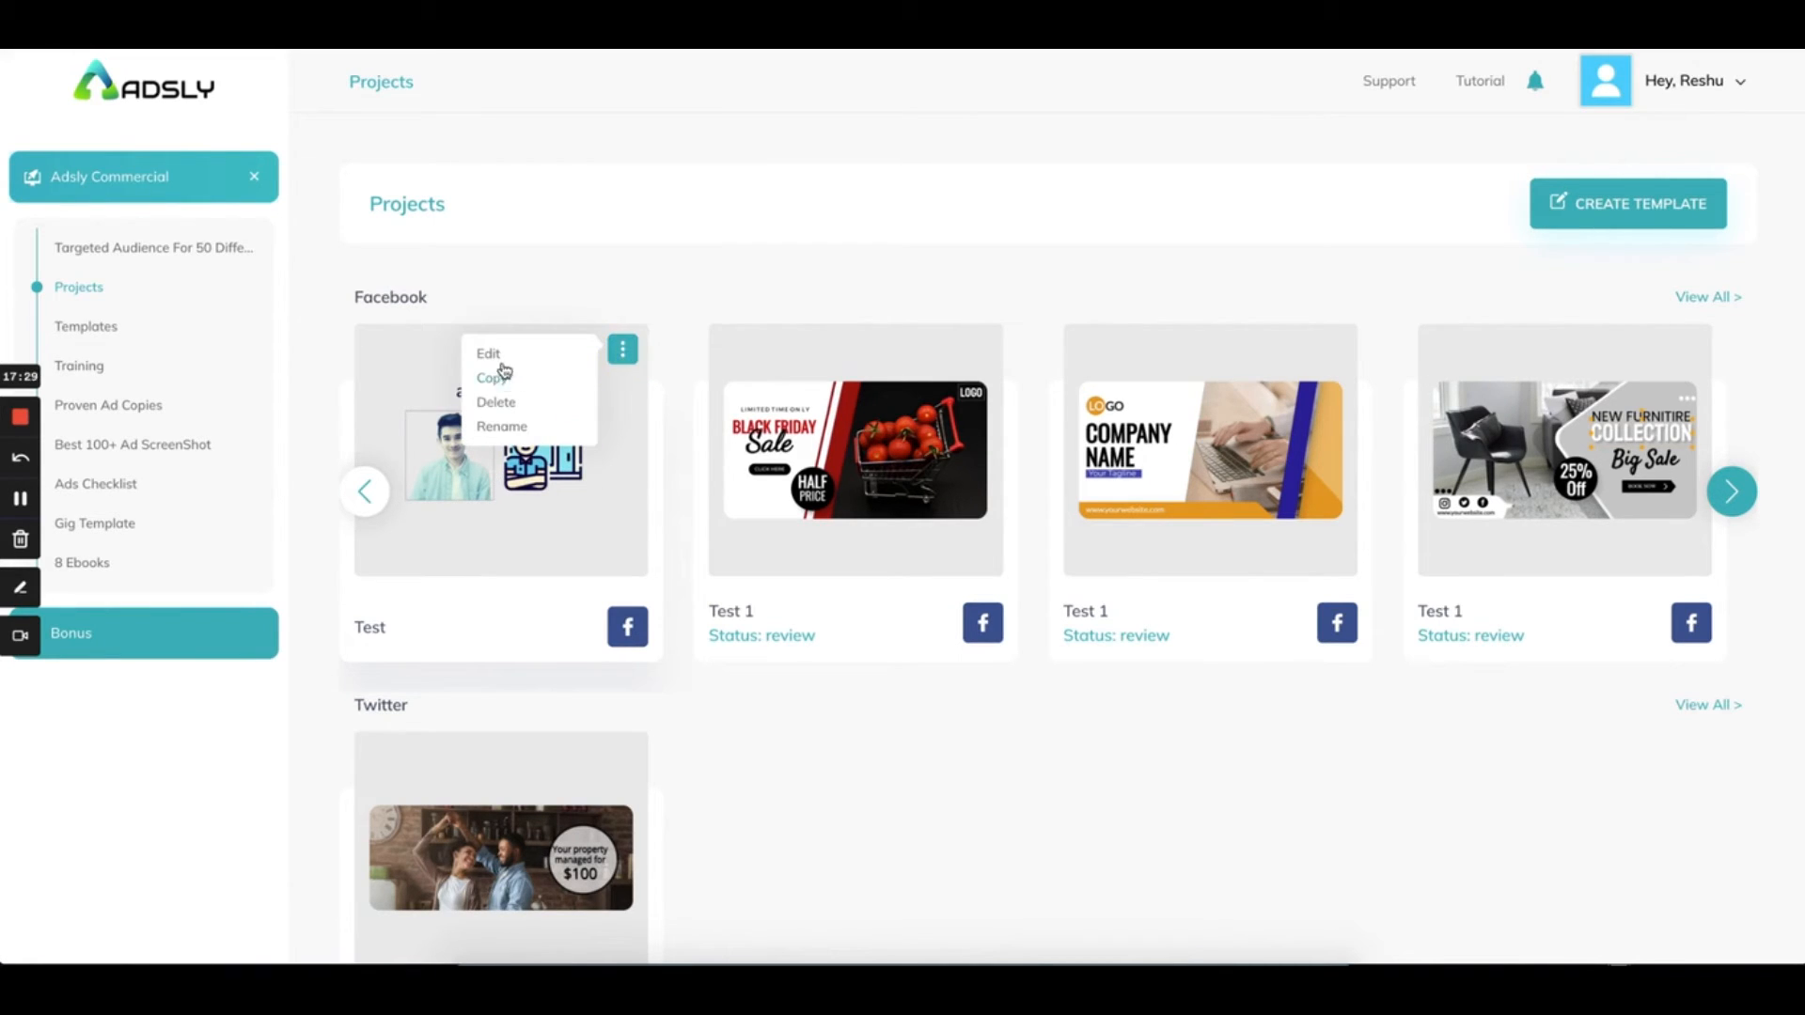
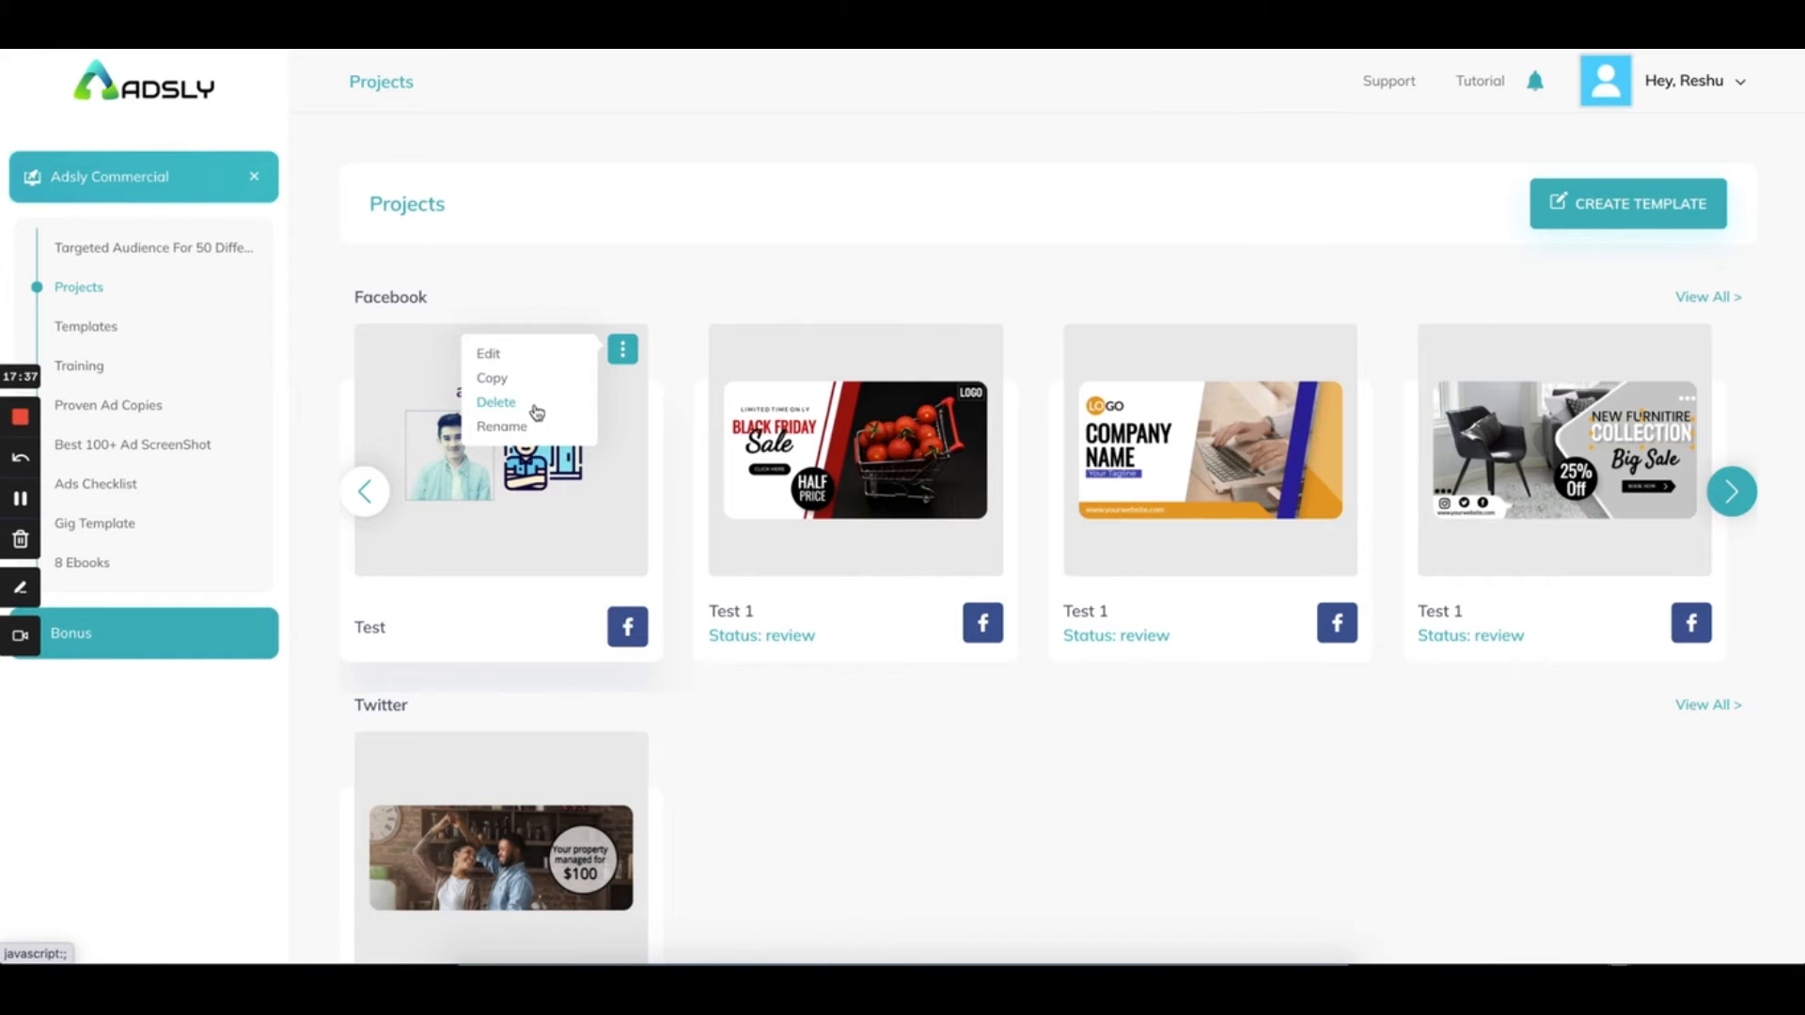
Rename the Test project card to 'Test 1' through its Rename option, then close the dialog
{"action": "left_click", "coordinate": [502, 428]}
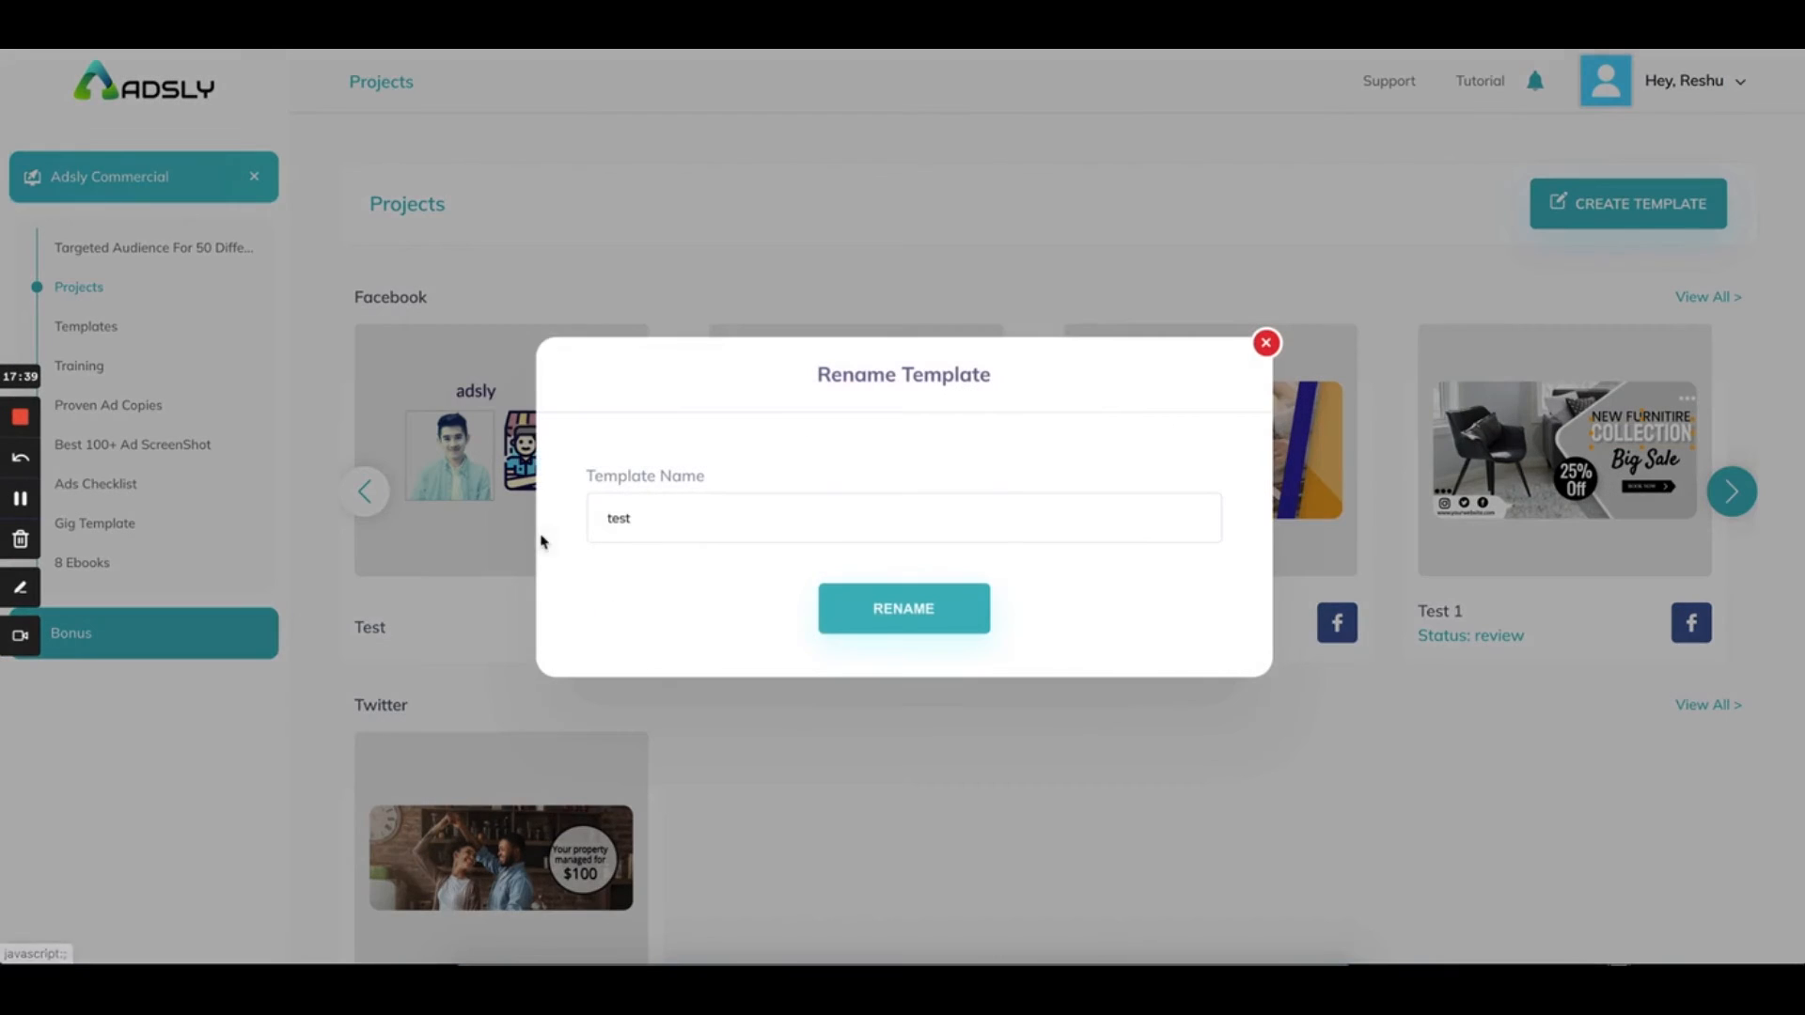
{"action": "left_click", "coordinate": [698, 525]}
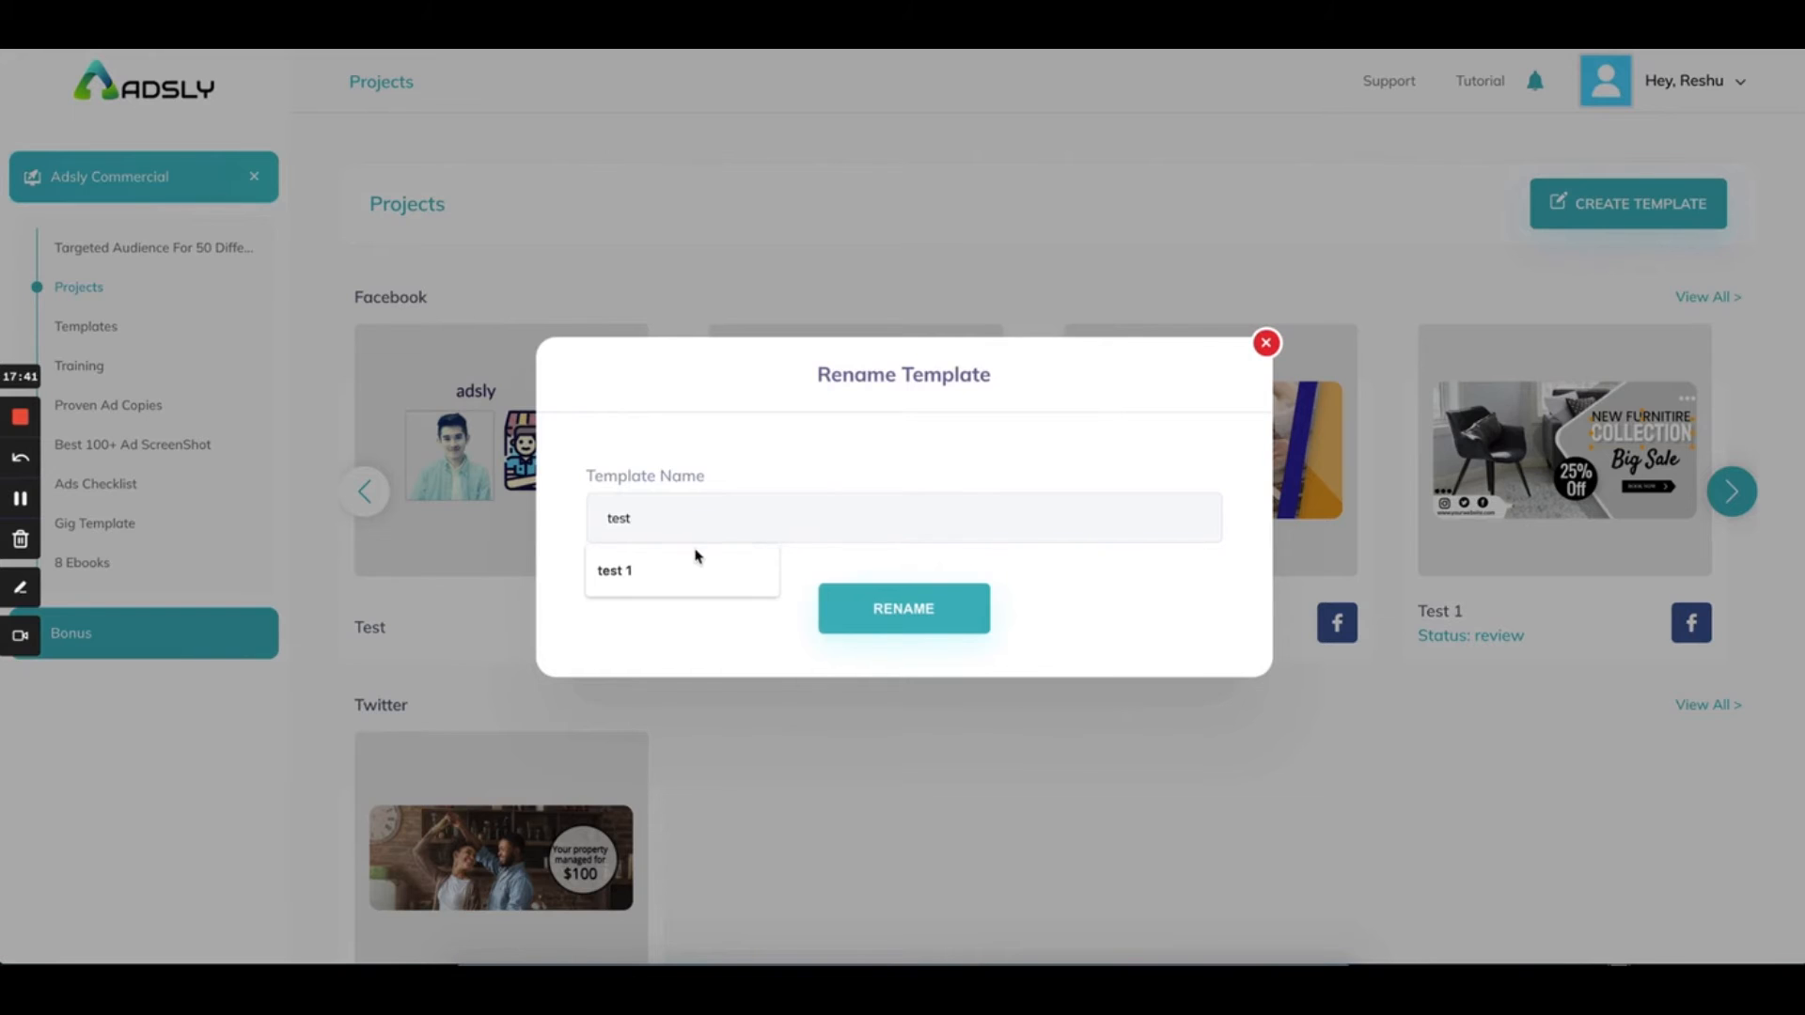
{"action": "left_click", "coordinate": [697, 559]}
{"action": "left_click", "coordinate": [851, 621]}
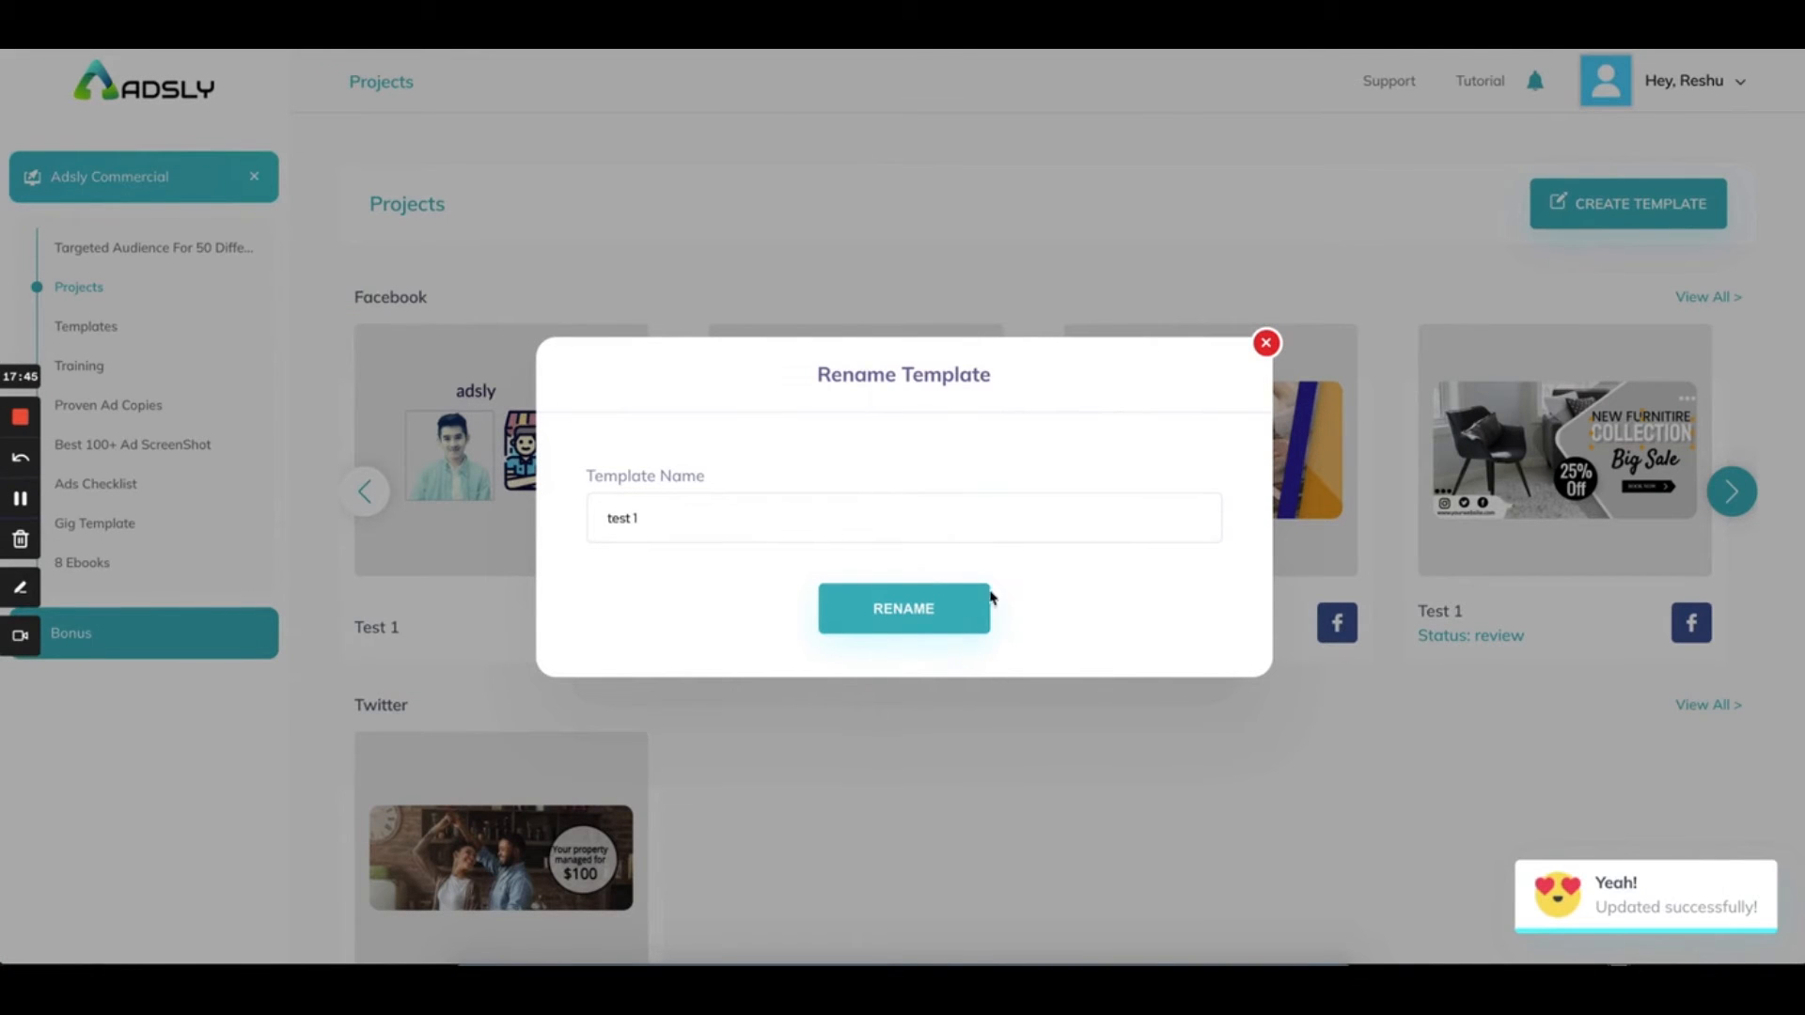
{"action": "left_click", "coordinate": [1266, 346]}
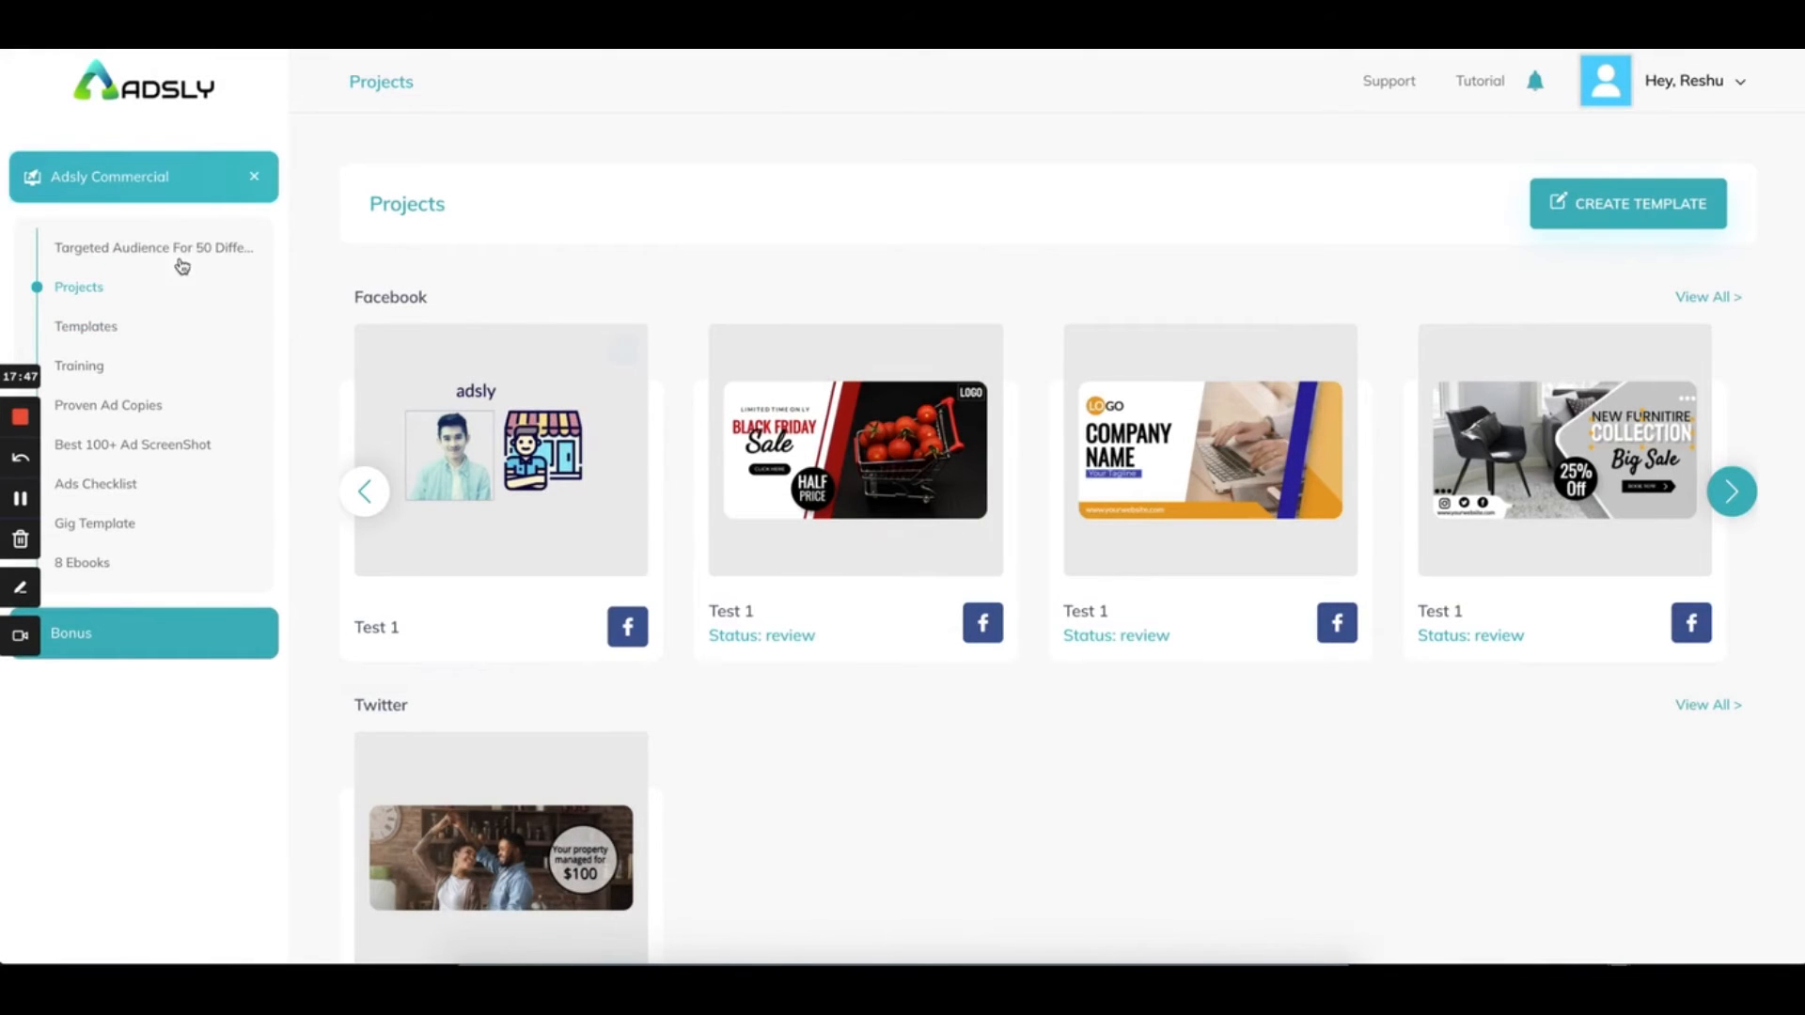
{"action": "scroll", "coordinate": [802, 415], "scroll_direction": "down", "scroll_amount": 2}
{"action": "scroll", "coordinate": [802, 417], "scroll_direction": "up", "scroll_amount": 2}
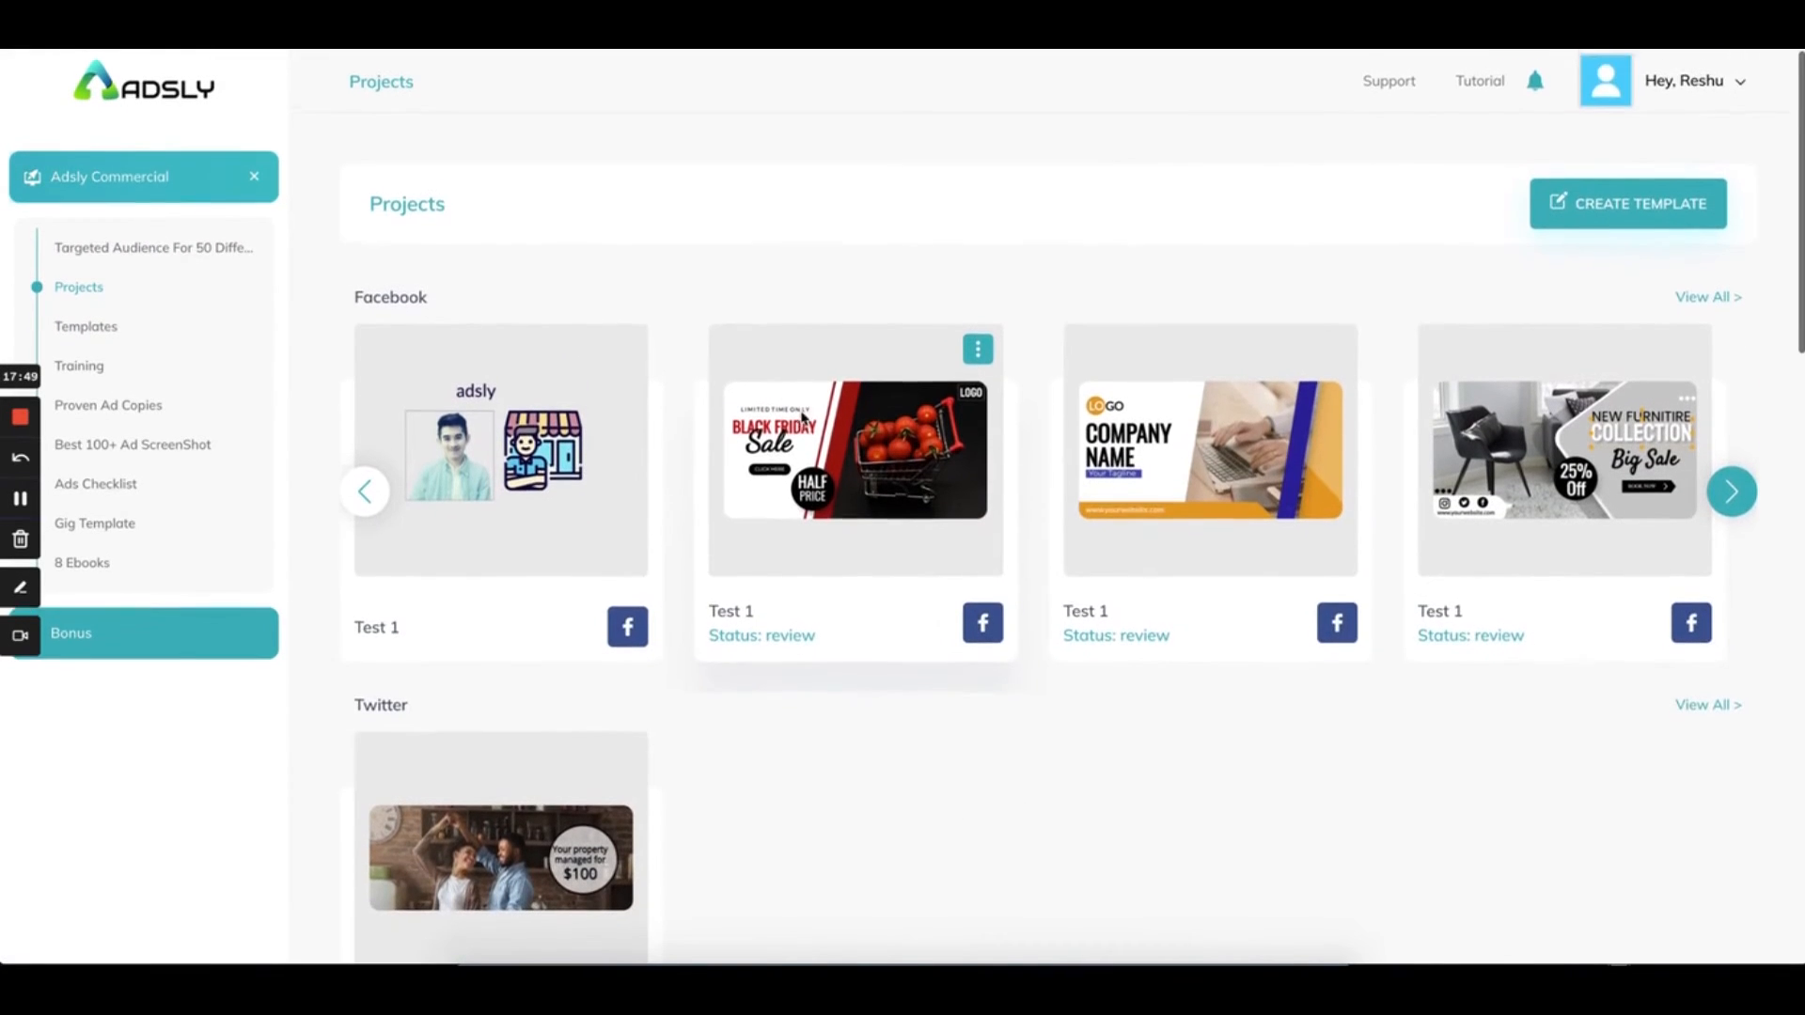
{"action": "scroll", "coordinate": [803, 416], "scroll_direction": "down", "scroll_amount": 1}
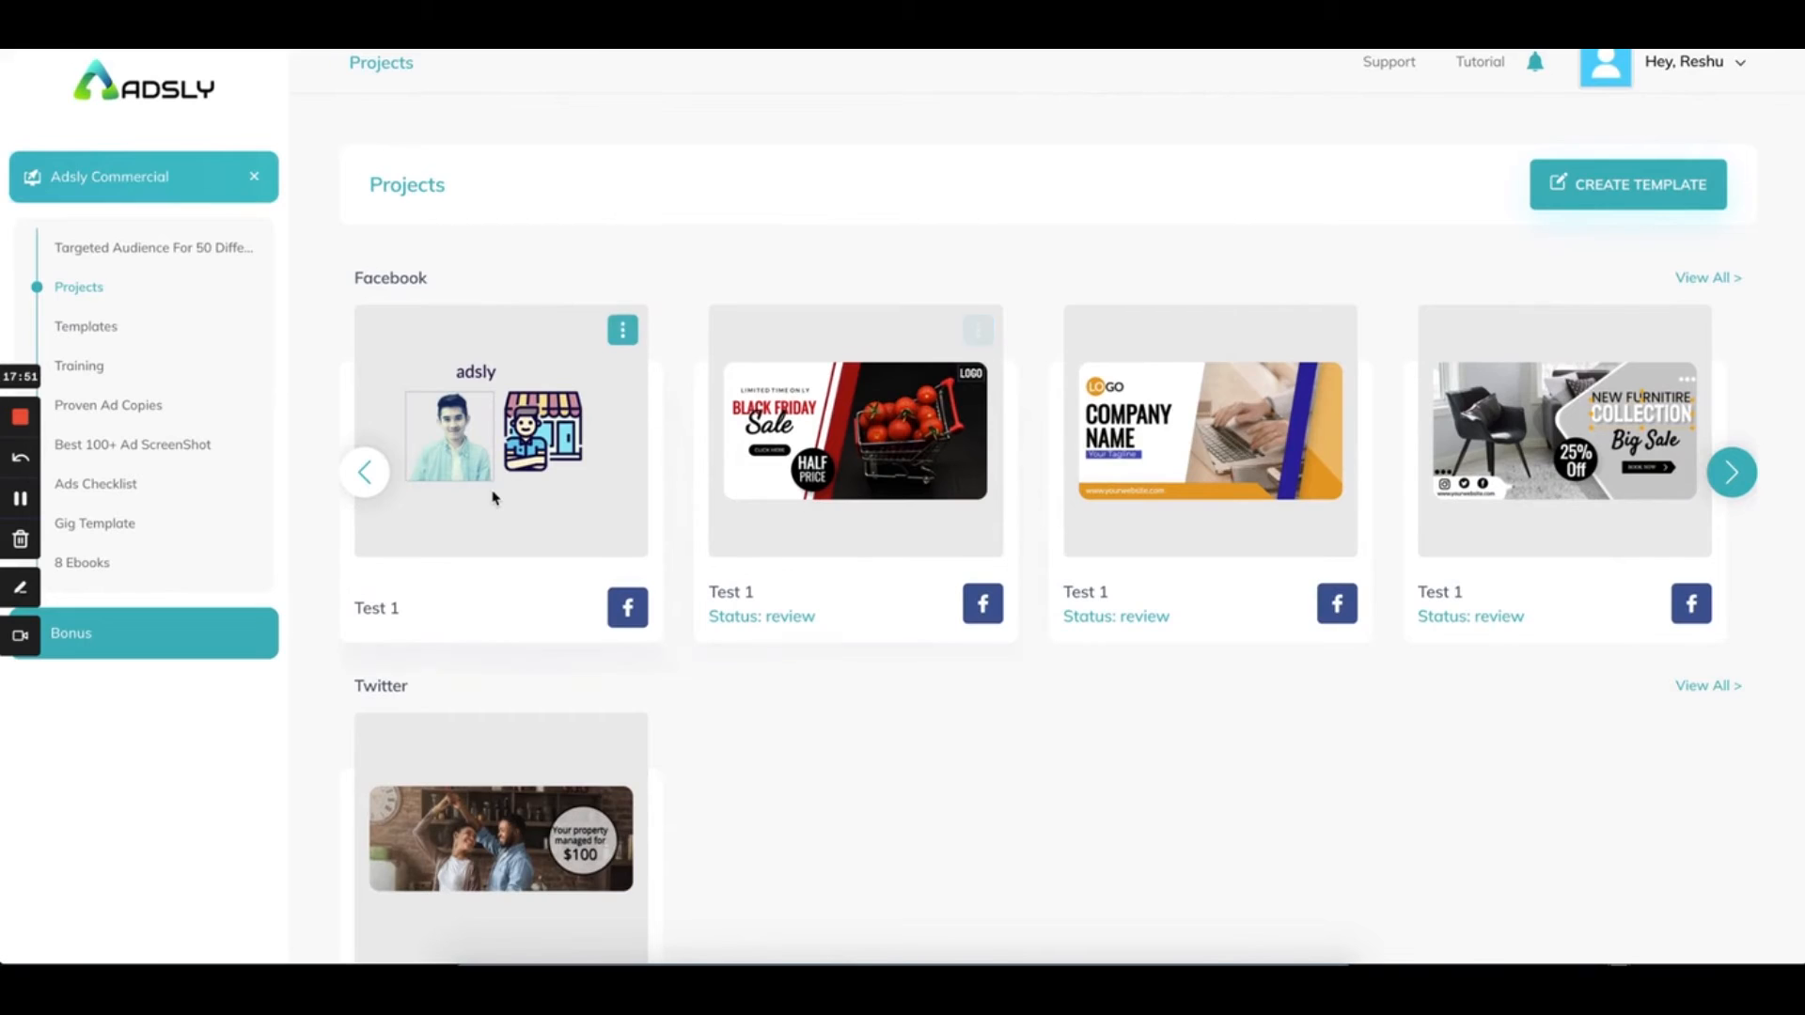
{"action": "scroll", "coordinate": [493, 498], "scroll_direction": "down", "scroll_amount": 15}
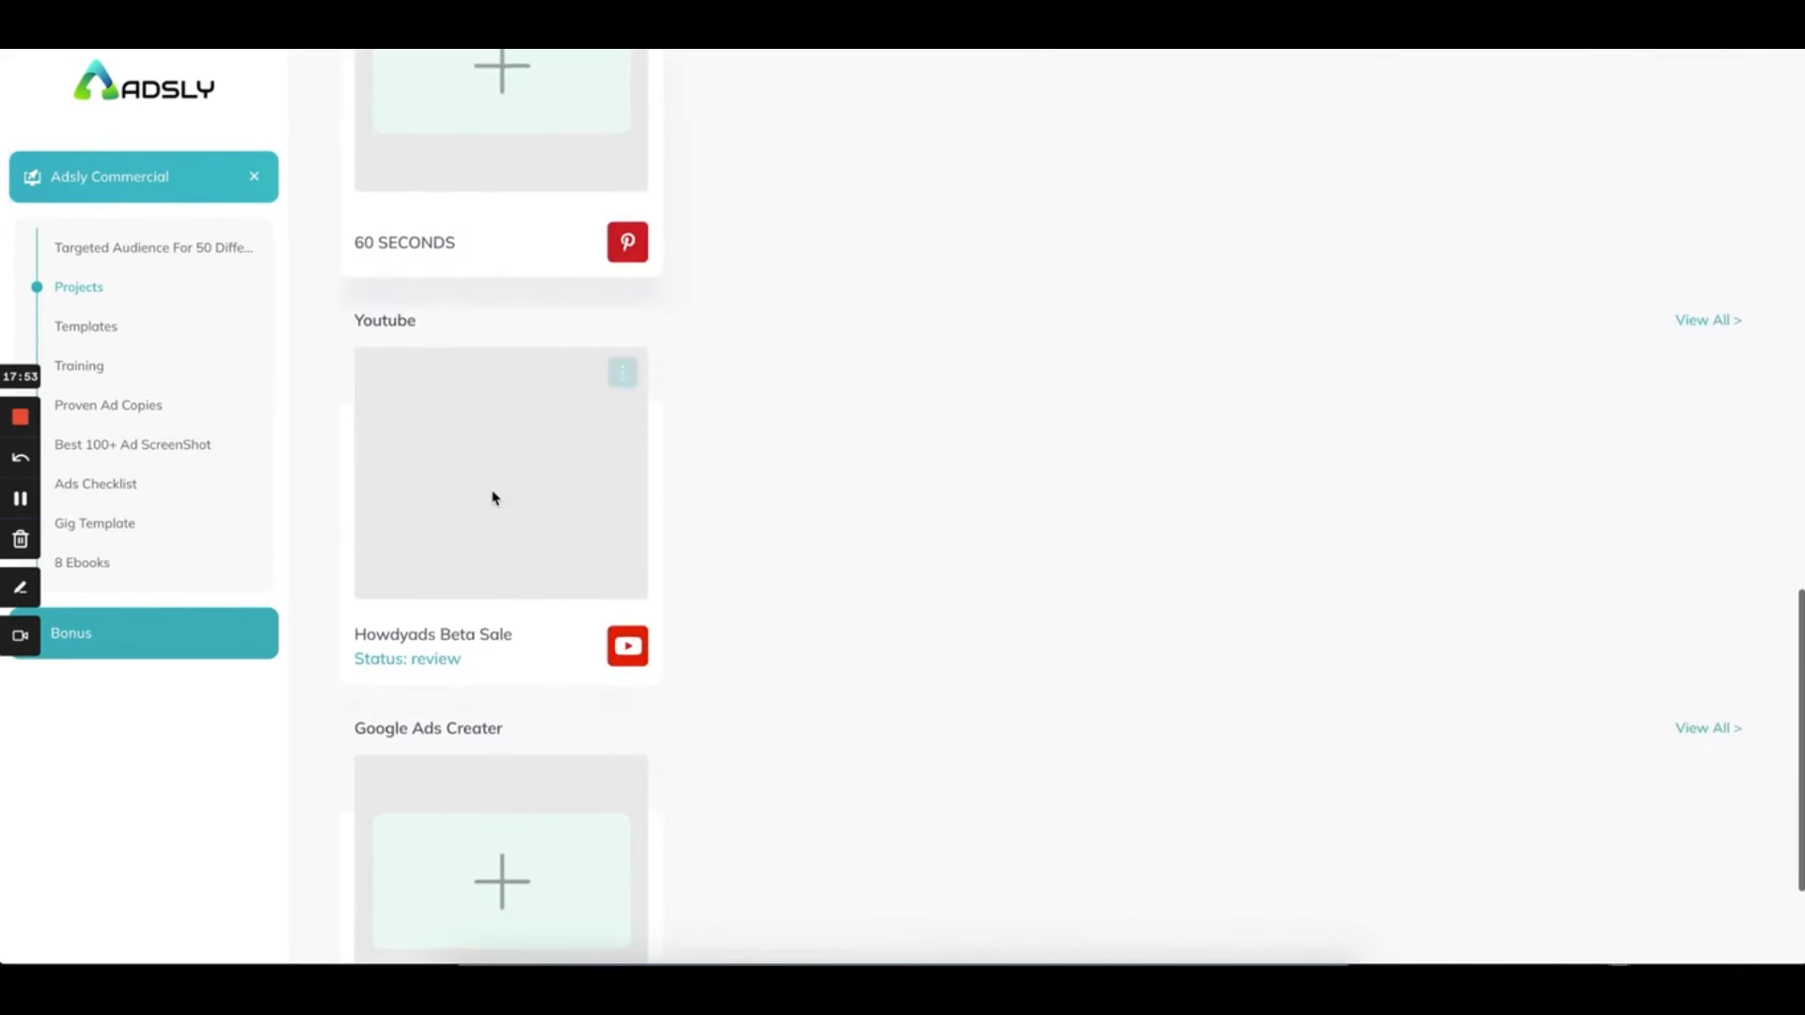
{"action": "scroll", "coordinate": [493, 498], "scroll_direction": "down", "scroll_amount": 2}
{"action": "scroll", "coordinate": [488, 230], "scroll_direction": "up", "scroll_amount": 3}
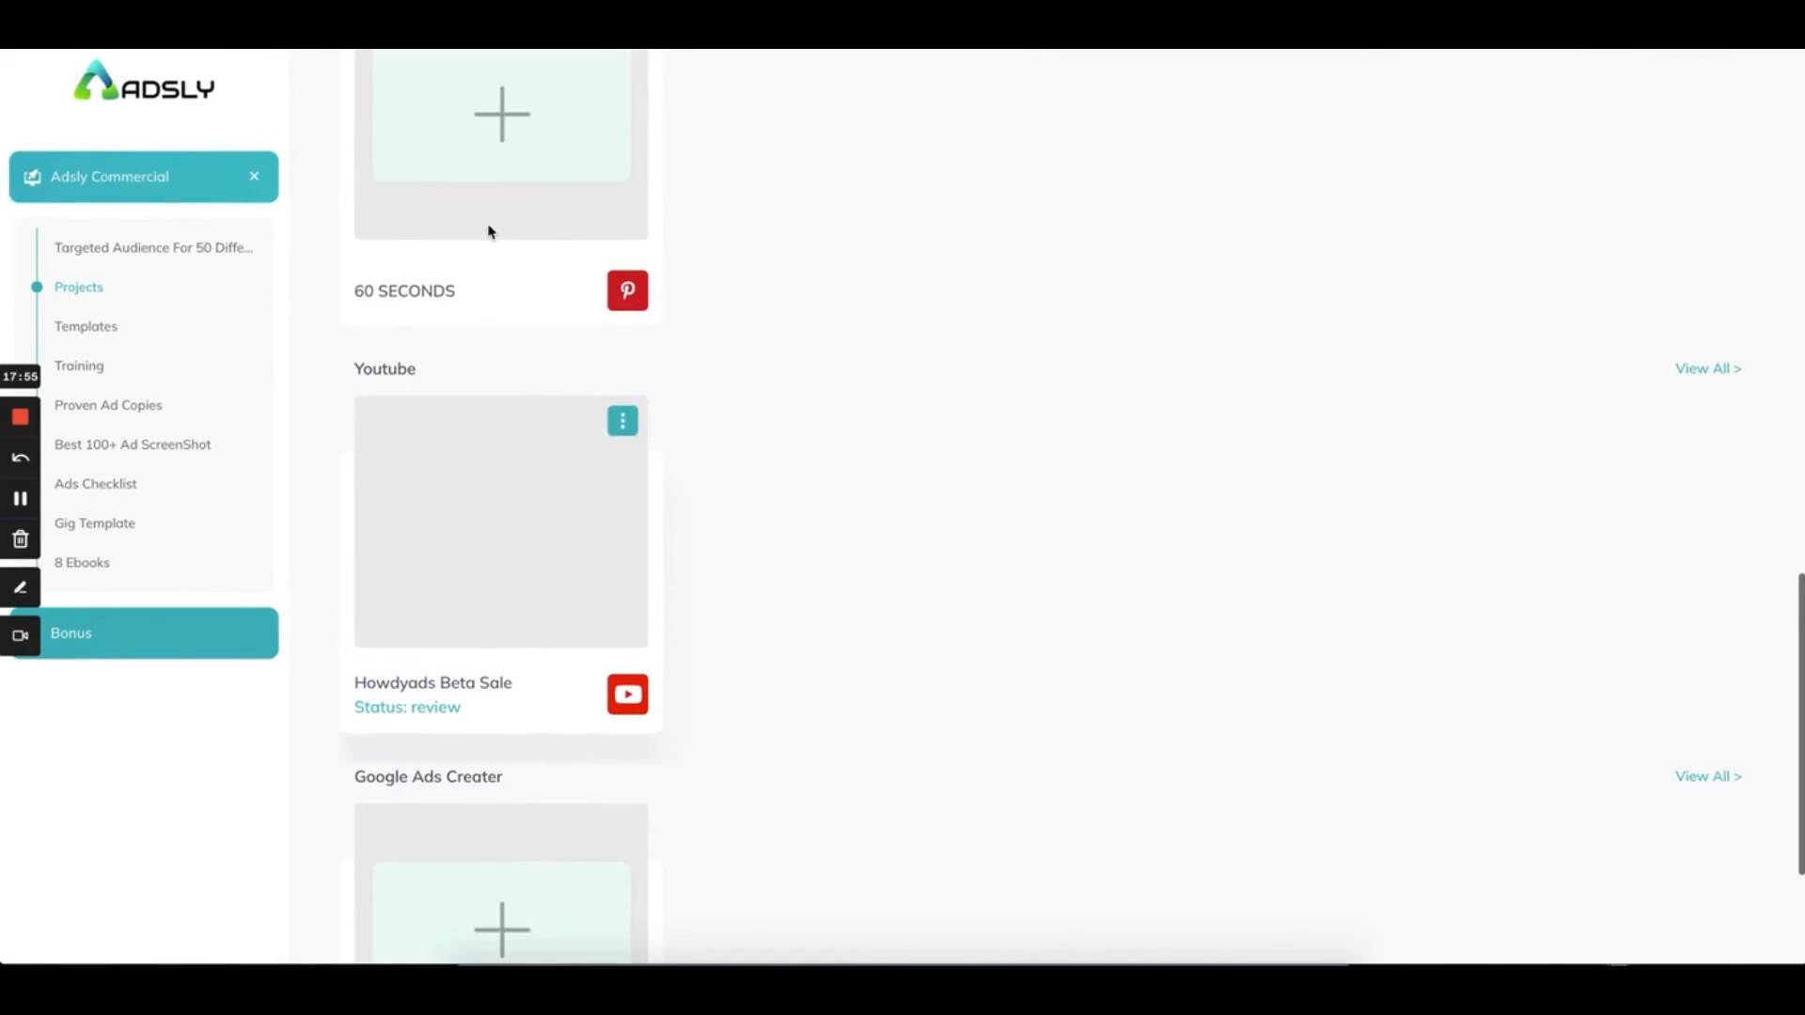
{"action": "scroll", "coordinate": [464, 365], "scroll_direction": "down", "scroll_amount": 3}
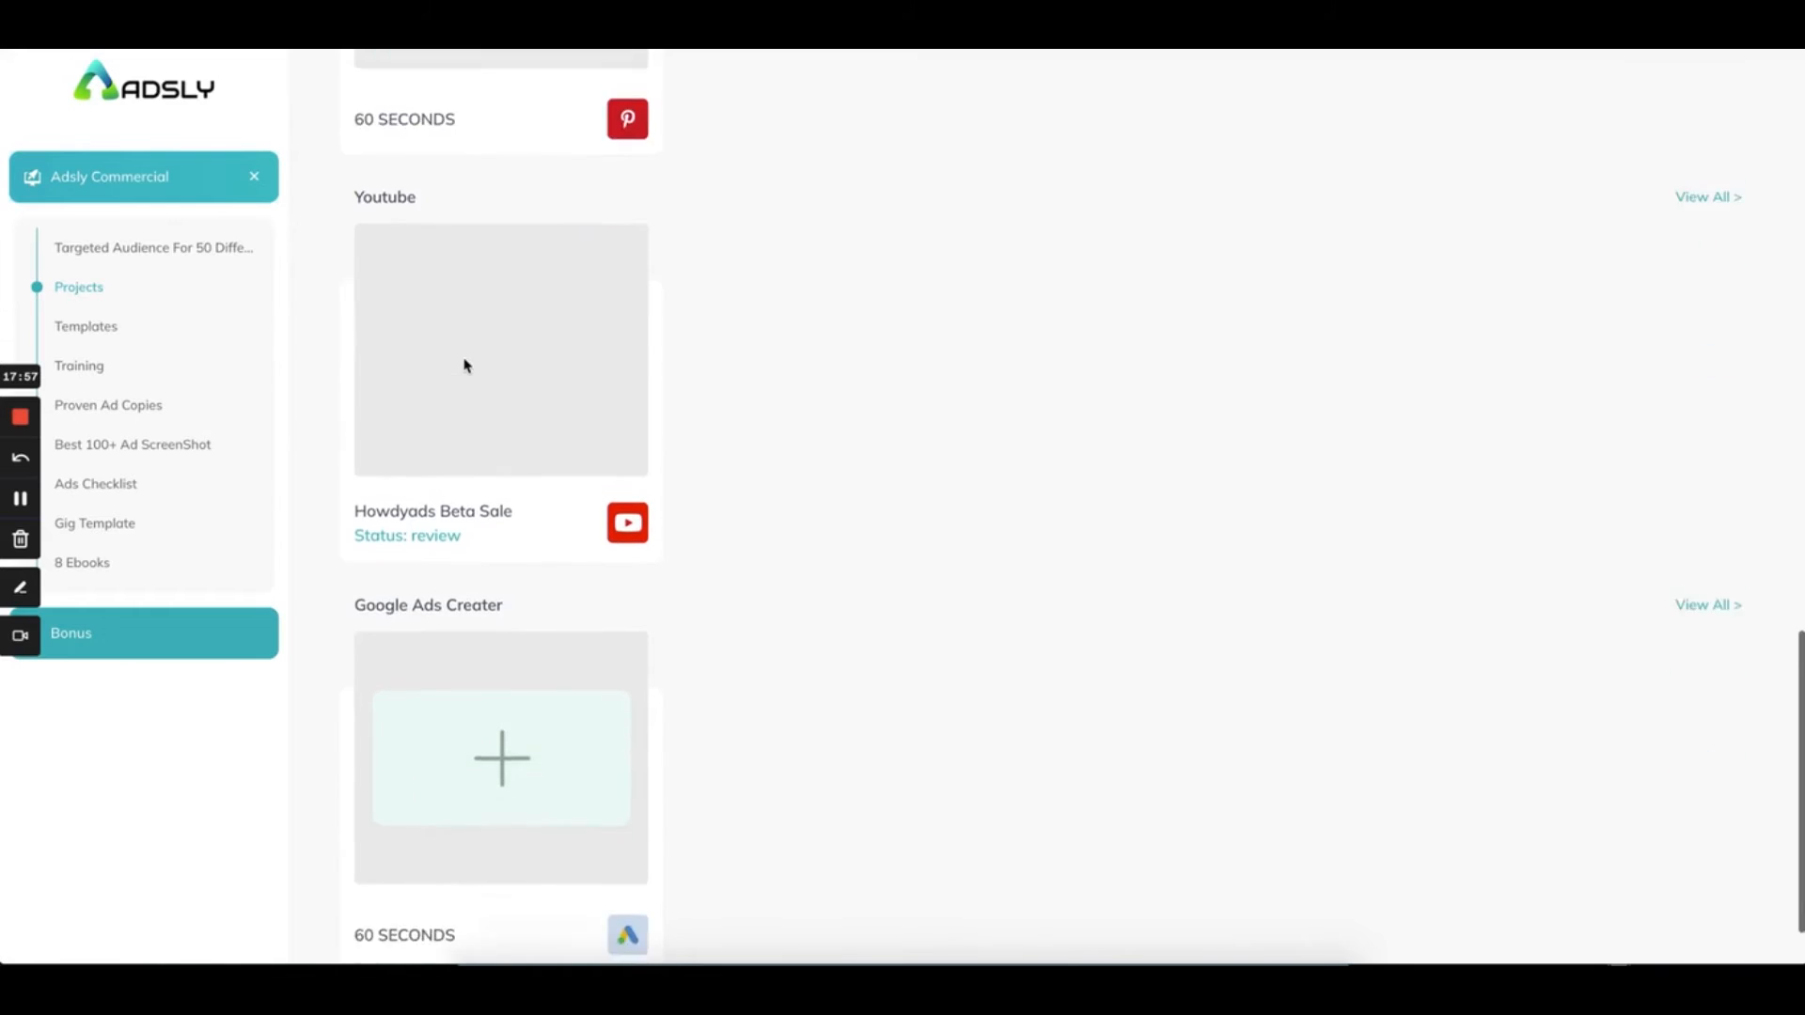
{"action": "scroll", "coordinate": [480, 717], "scroll_direction": "up", "scroll_amount": 11}
{"action": "scroll", "coordinate": [480, 717], "scroll_direction": "up", "scroll_amount": 4}
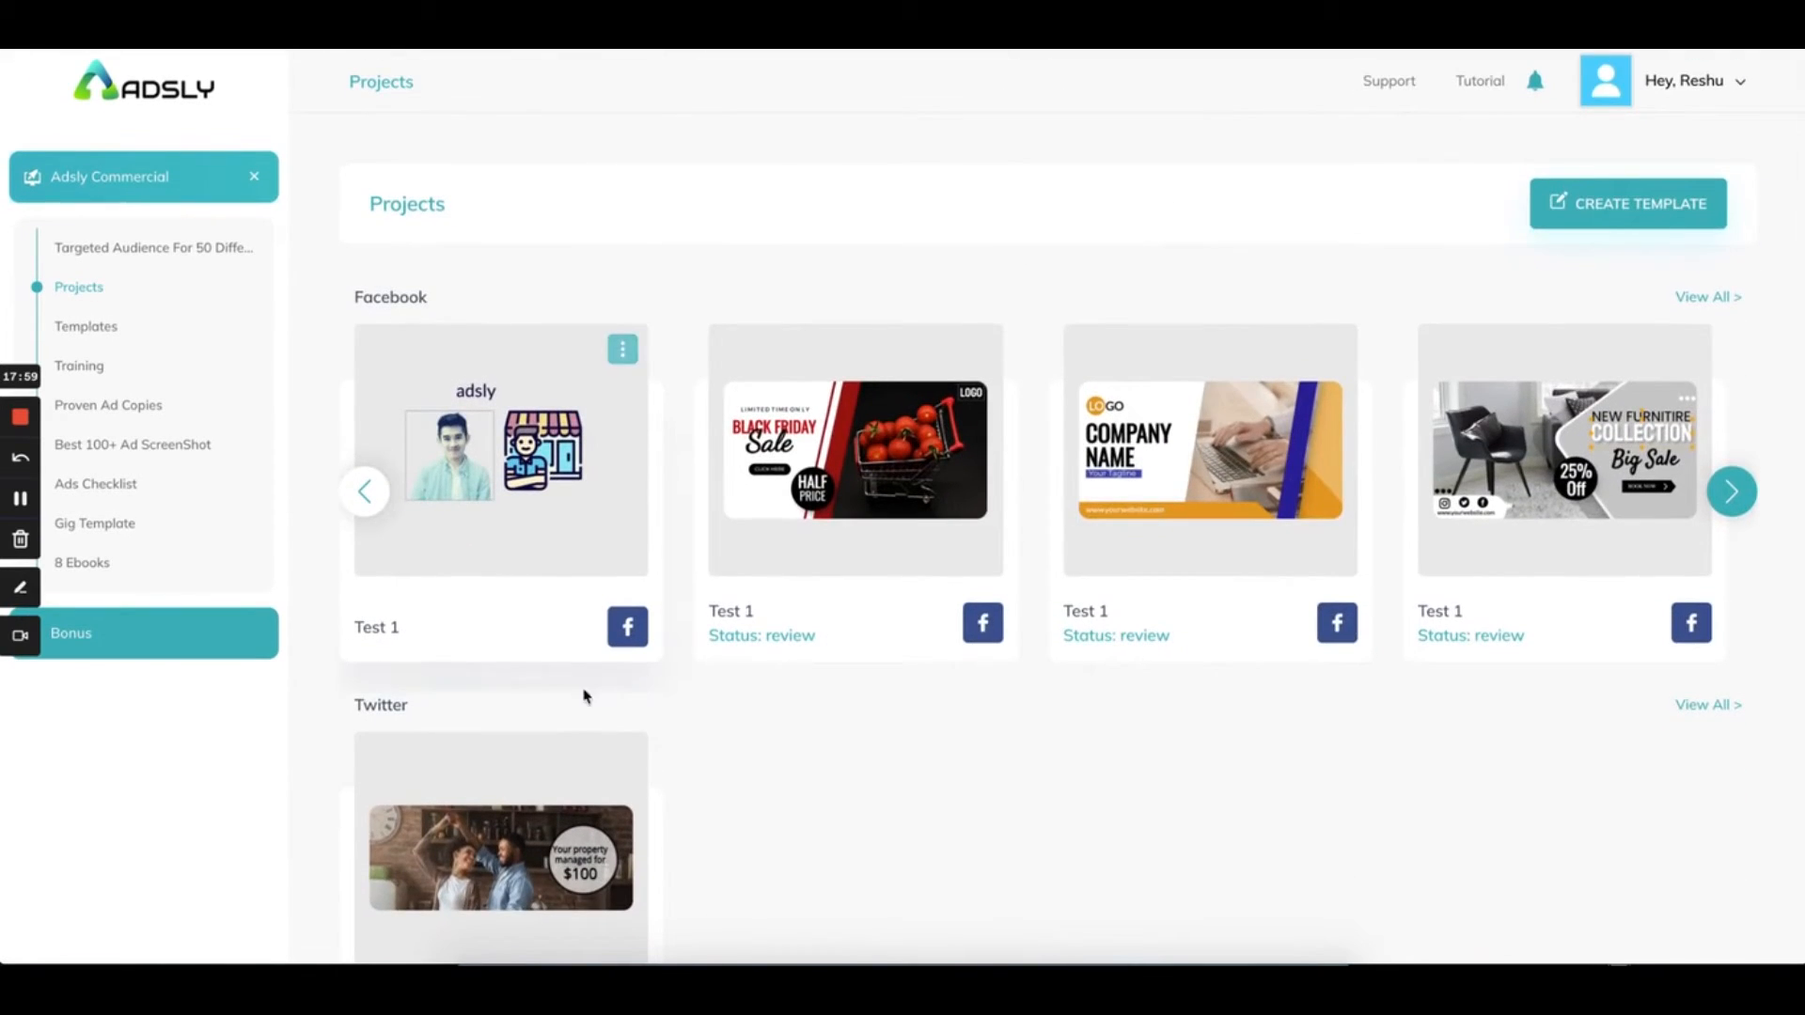
{"action": "scroll", "coordinate": [556, 737], "scroll_direction": "down", "scroll_amount": 9}
{"action": "scroll", "coordinate": [540, 729], "scroll_direction": "up", "scroll_amount": 10}
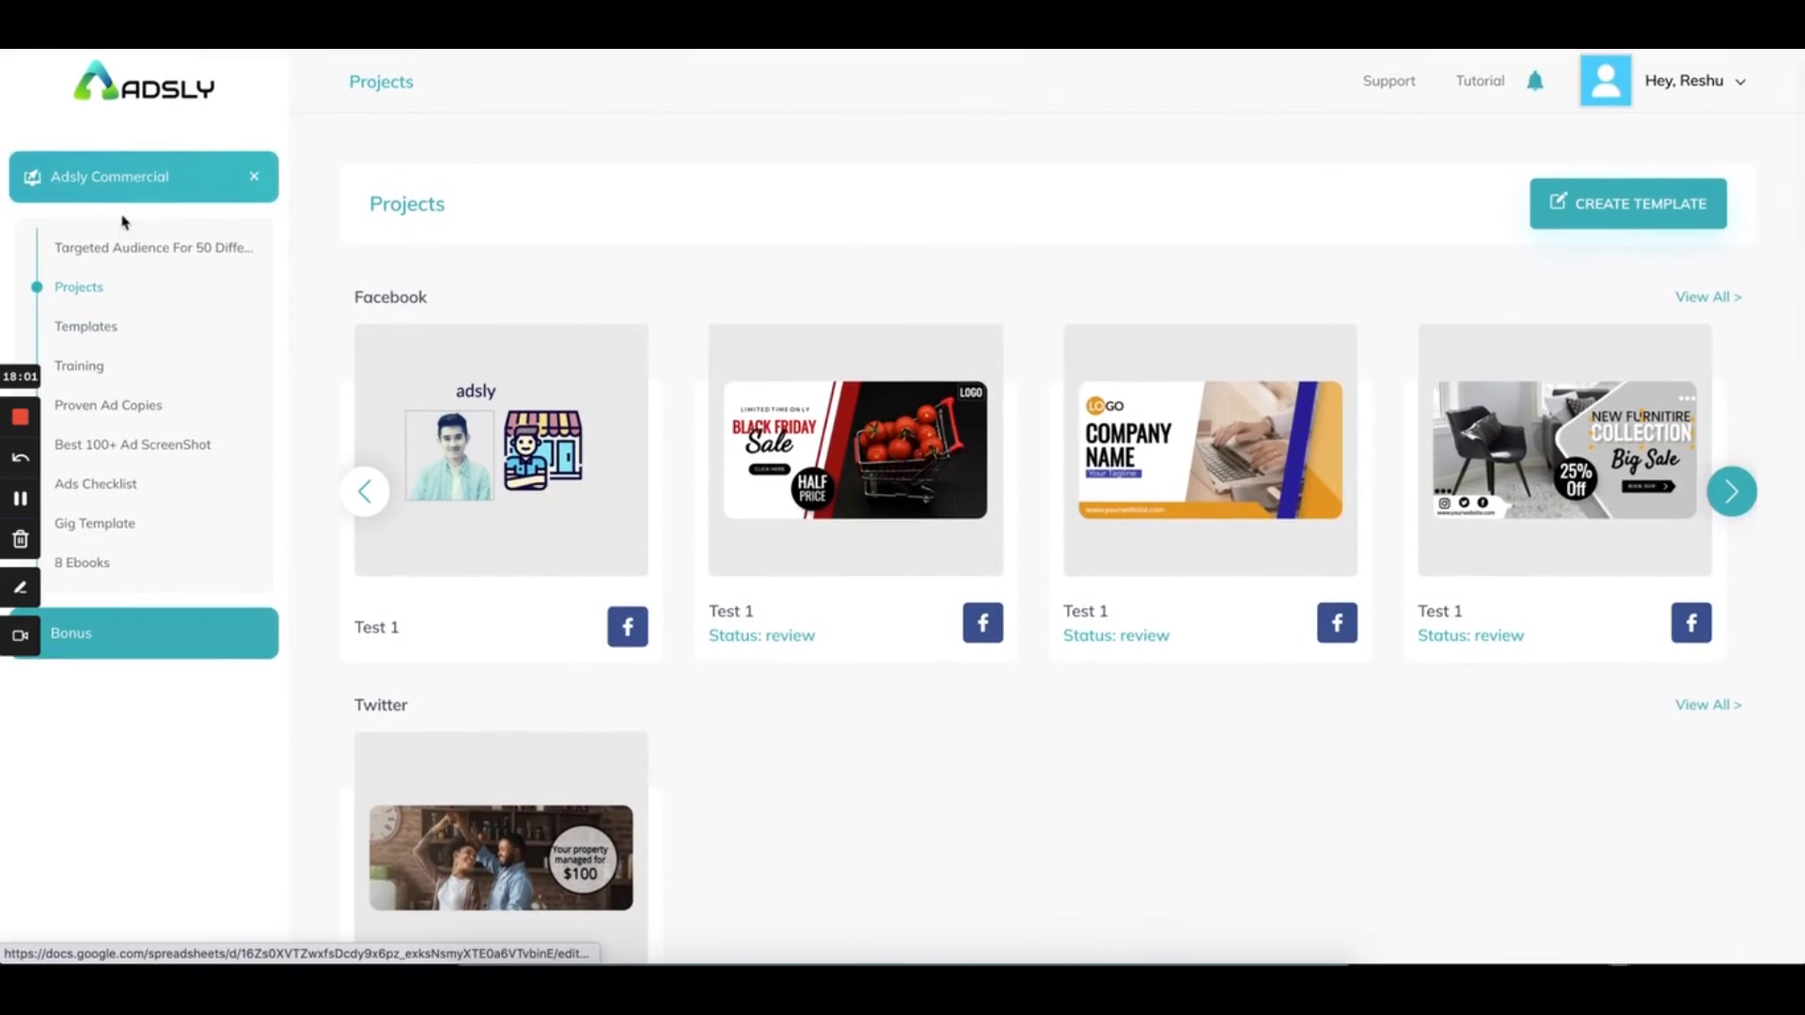
{"action": "left_click", "coordinate": [189, 258]}
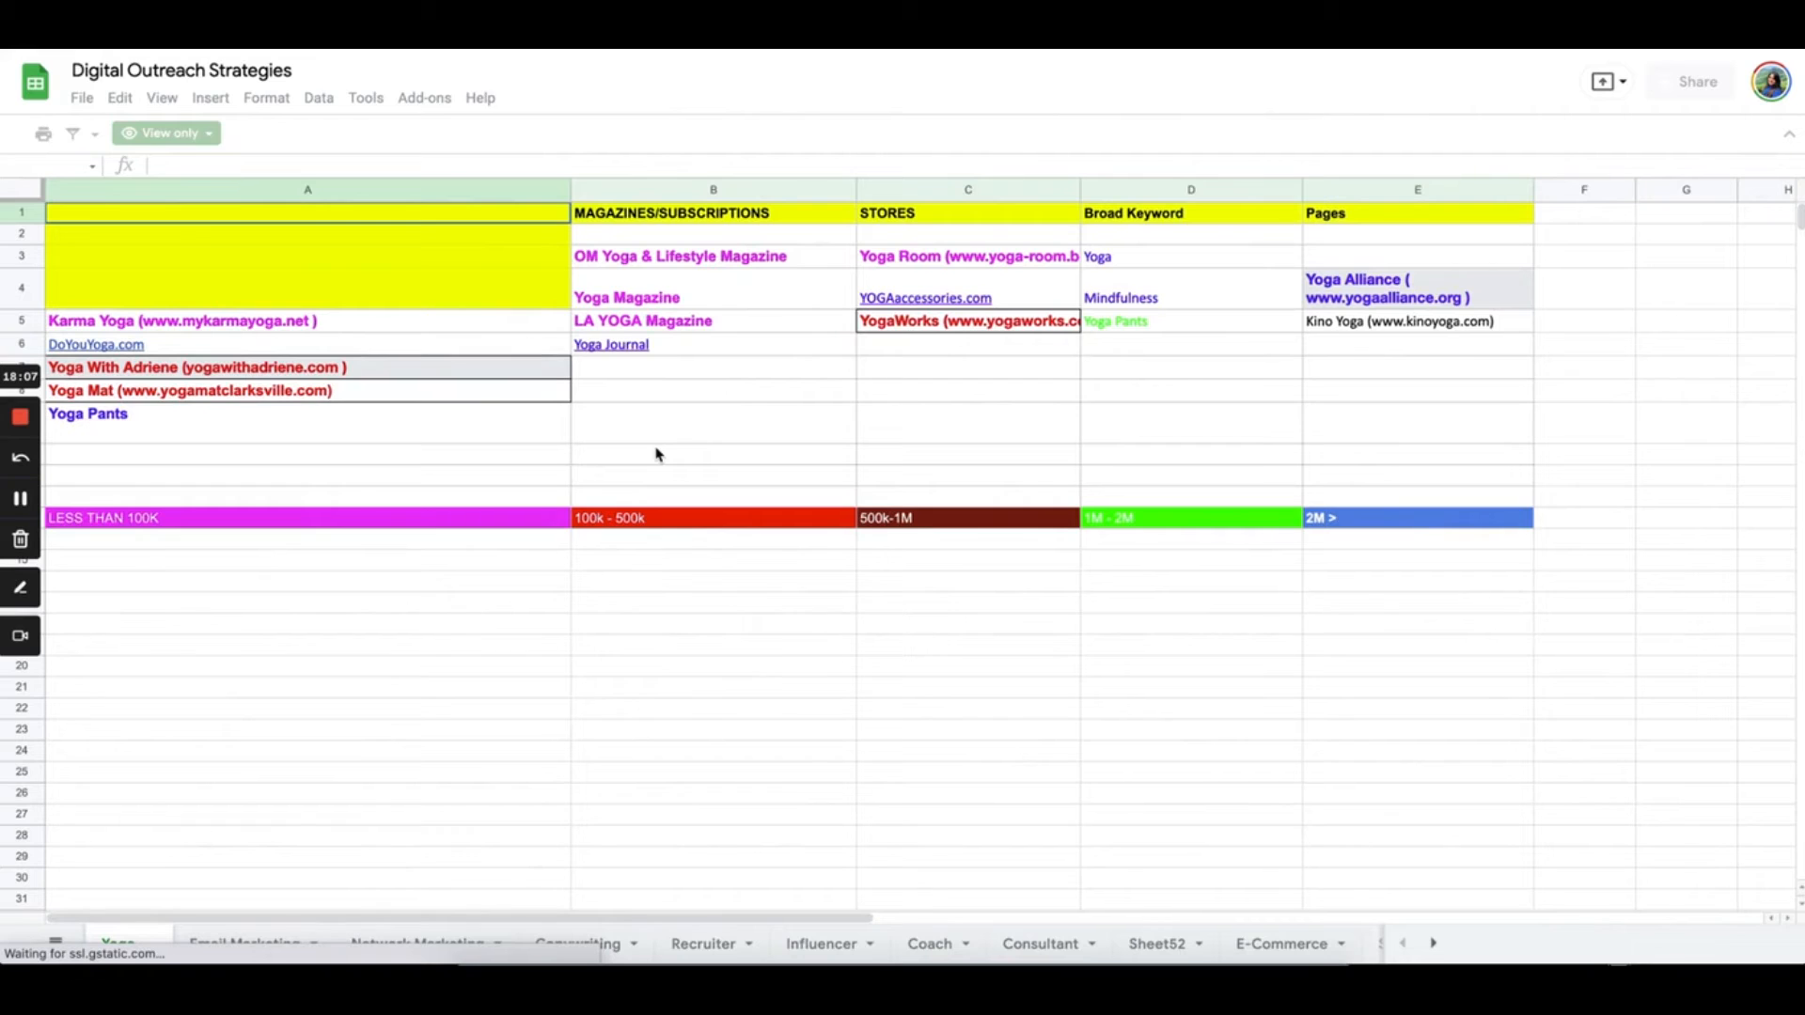
{"action": "scroll", "coordinate": [894, 450], "scroll_direction": "right", "scroll_amount": 10}
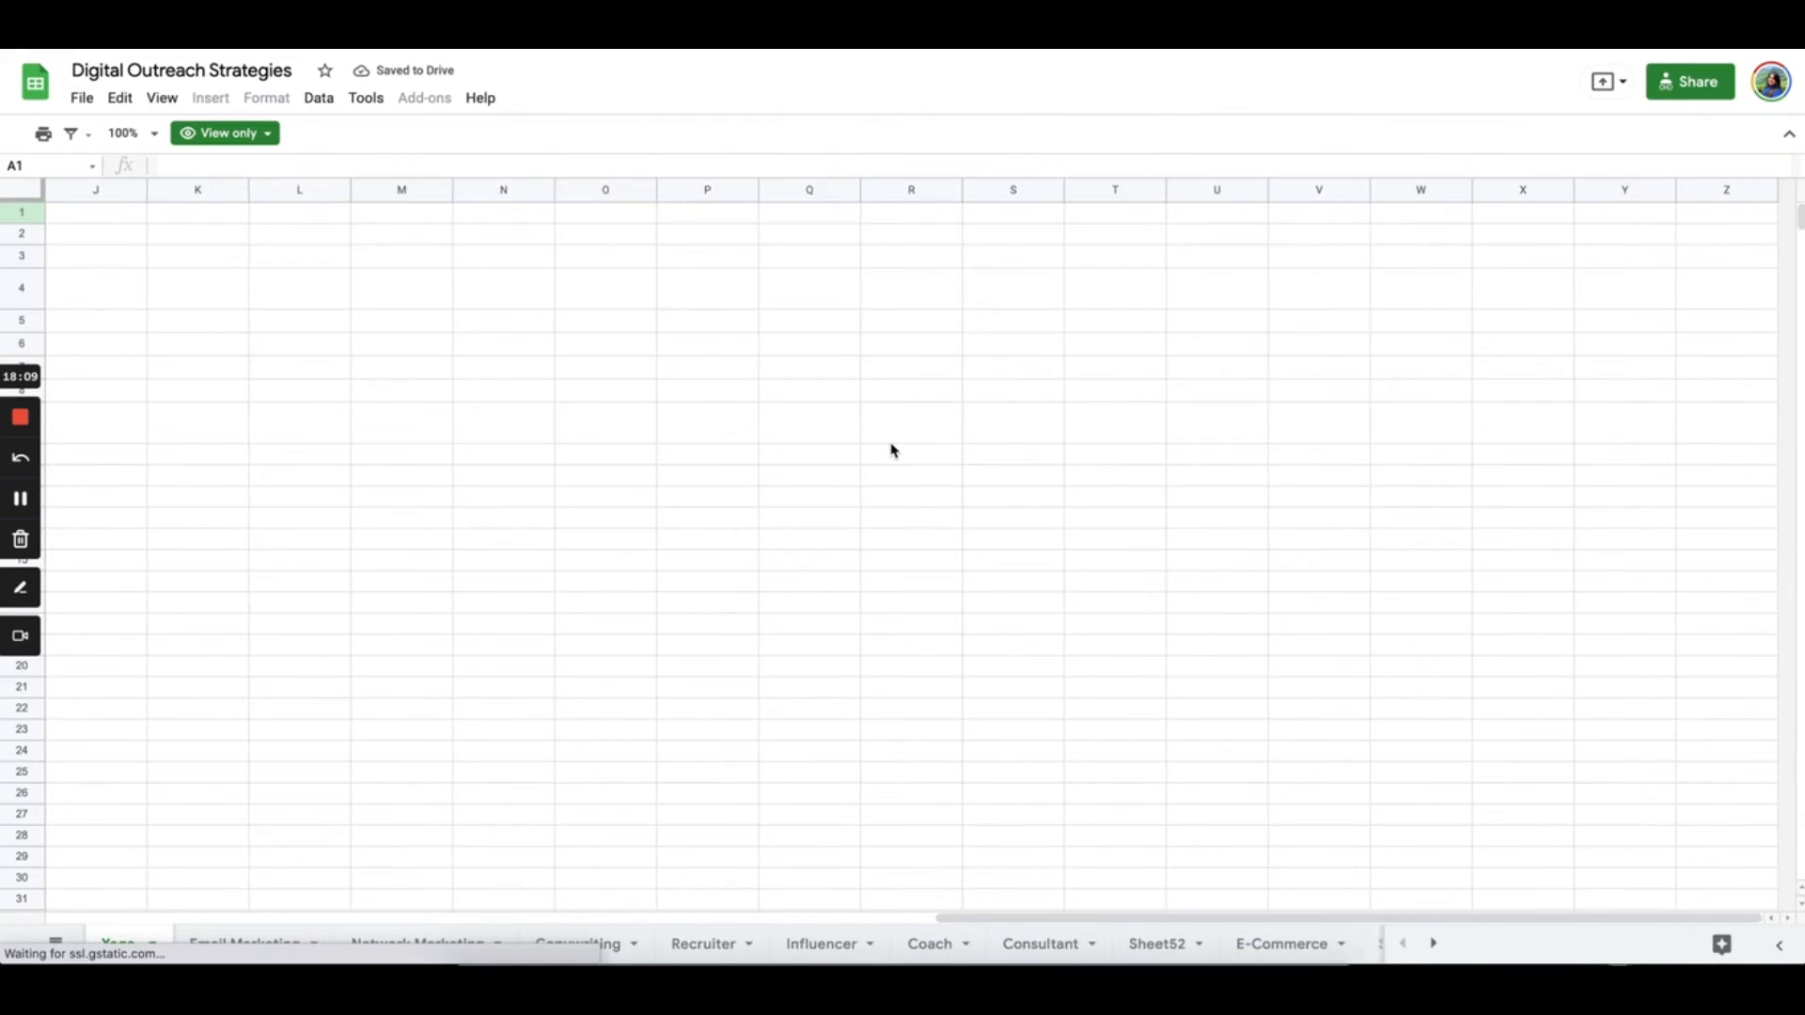
{"action": "scroll", "coordinate": [893, 451], "scroll_direction": "left", "scroll_amount": 10}
{"action": "left_click", "coordinate": [235, 943]}
{"action": "left_click", "coordinate": [421, 944]}
{"action": "left_click", "coordinate": [573, 946]}
{"action": "left_click", "coordinate": [705, 944]}
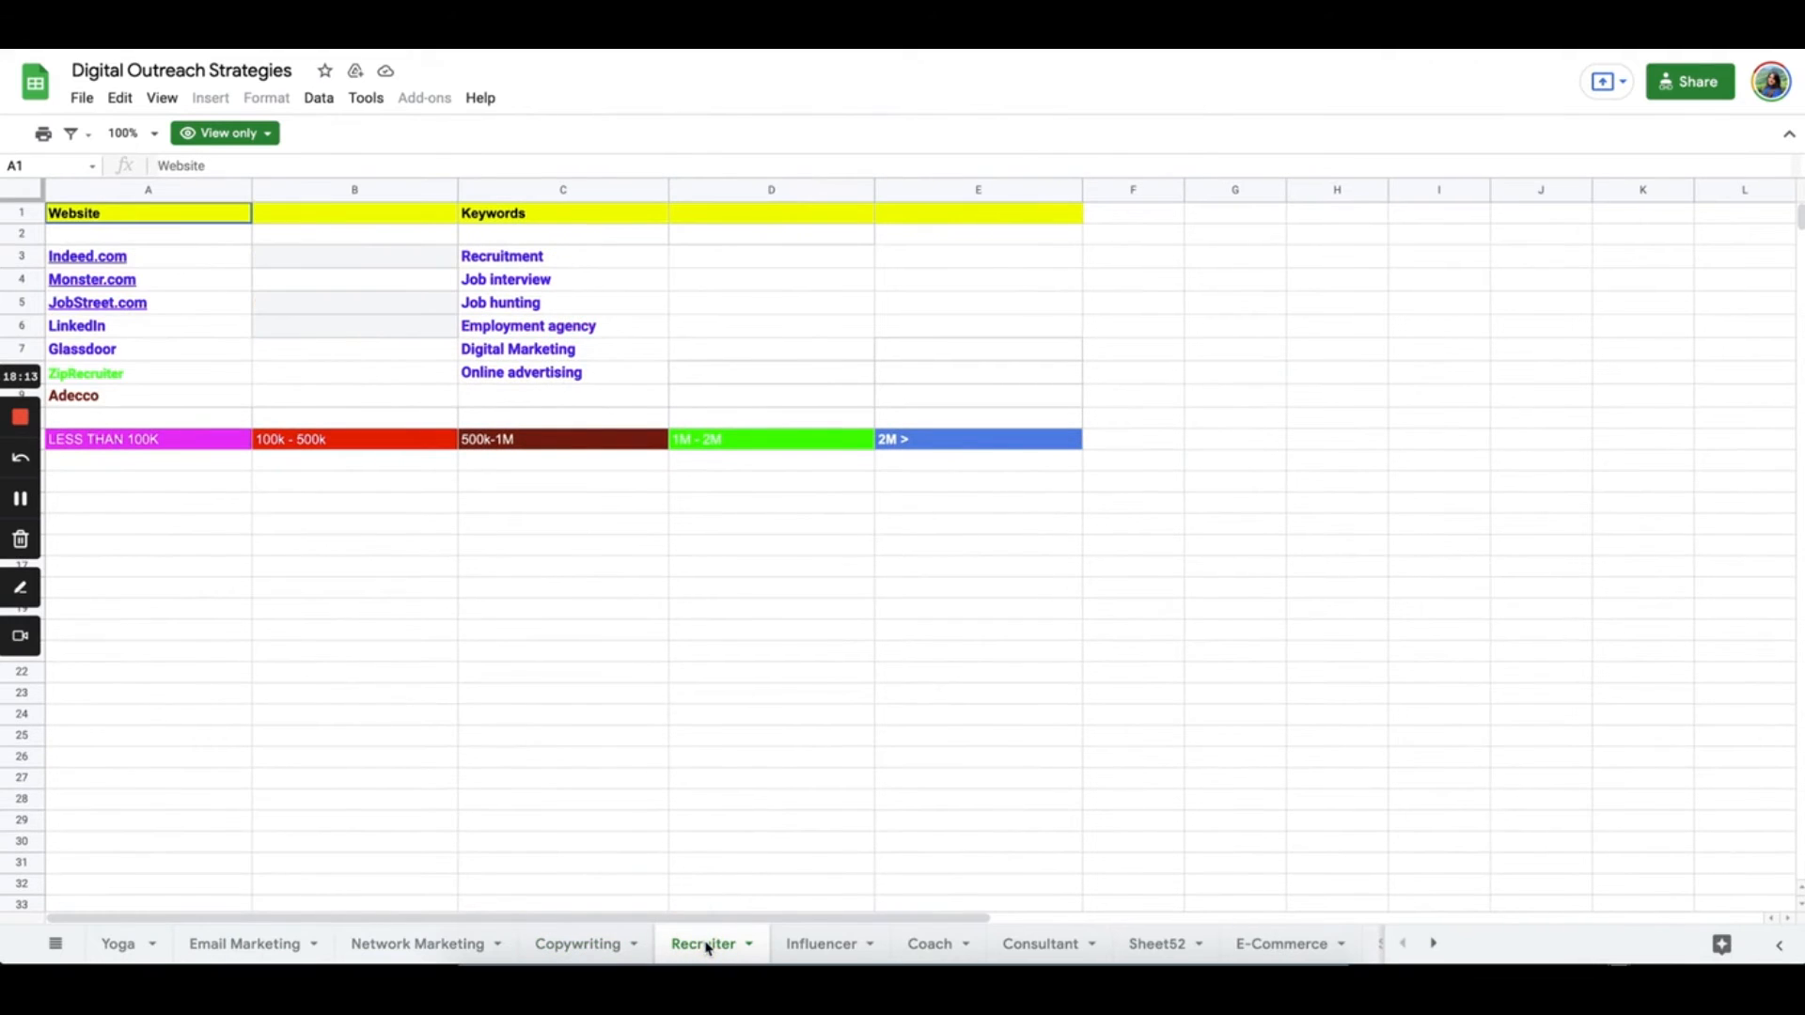
{"action": "left_click", "coordinate": [837, 948]}
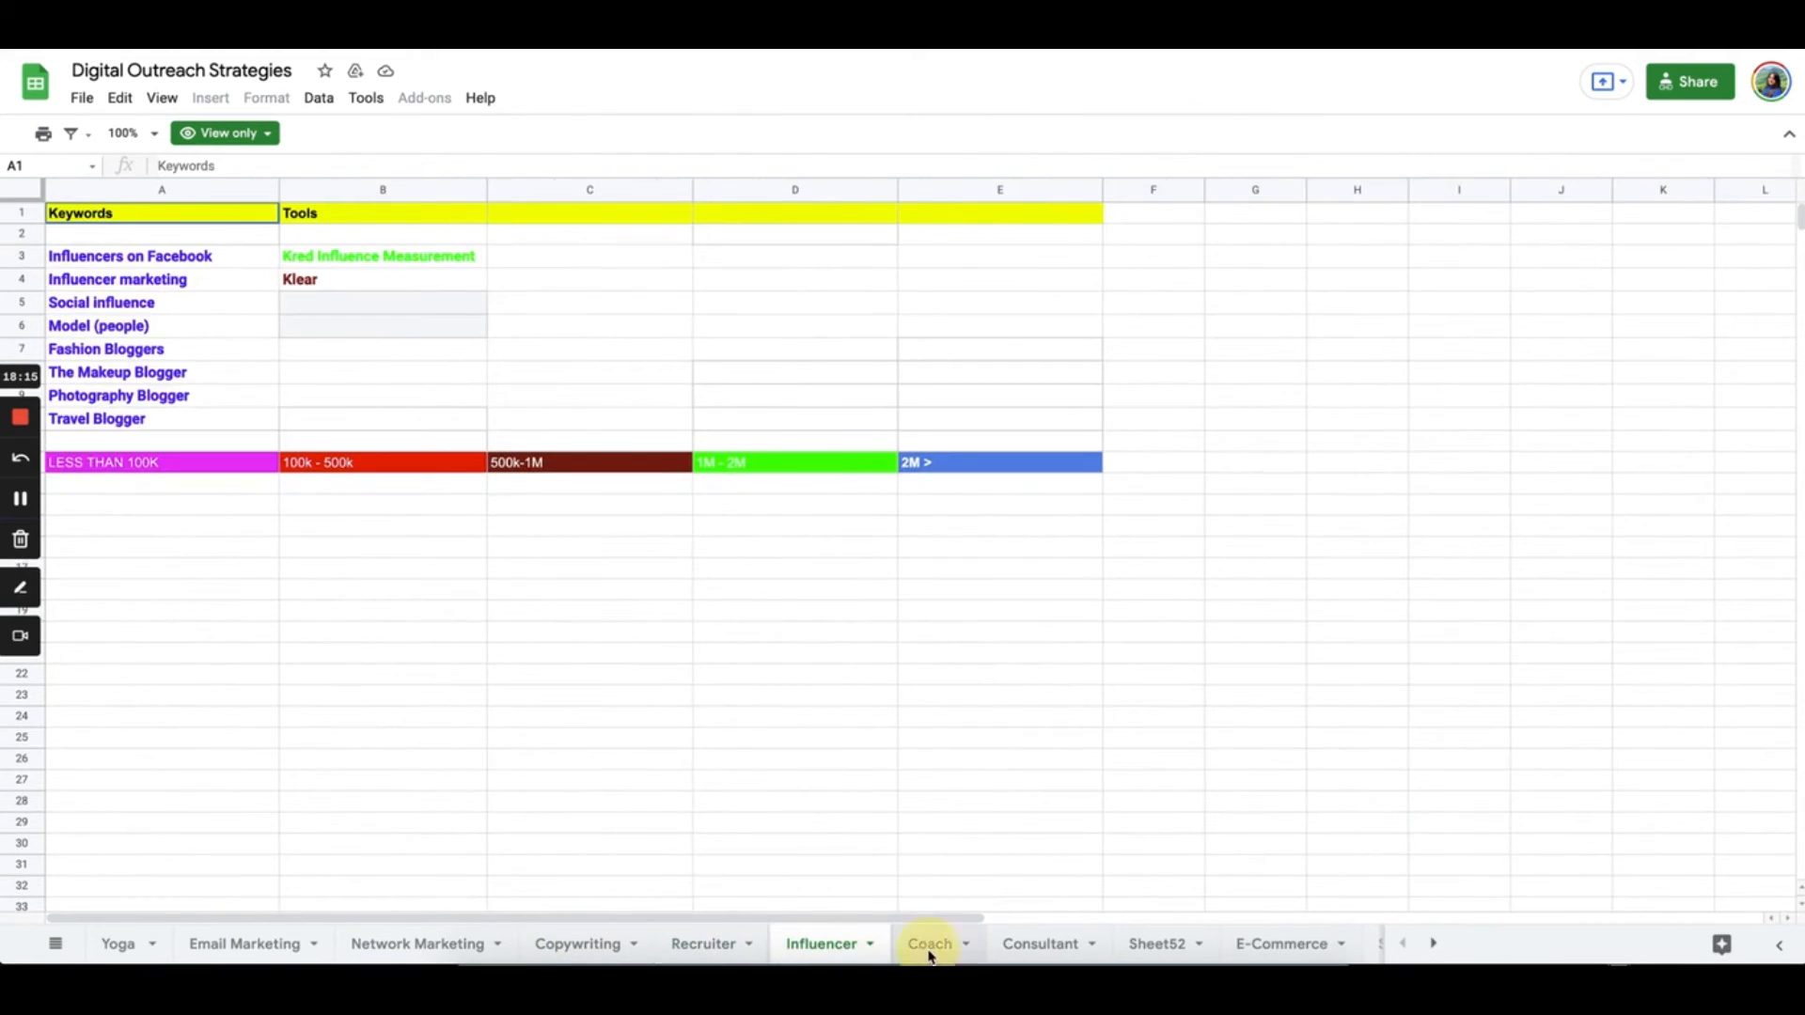
{"action": "left_click", "coordinate": [928, 951]}
{"action": "left_click", "coordinate": [1034, 947]}
{"action": "left_click", "coordinate": [1157, 946]}
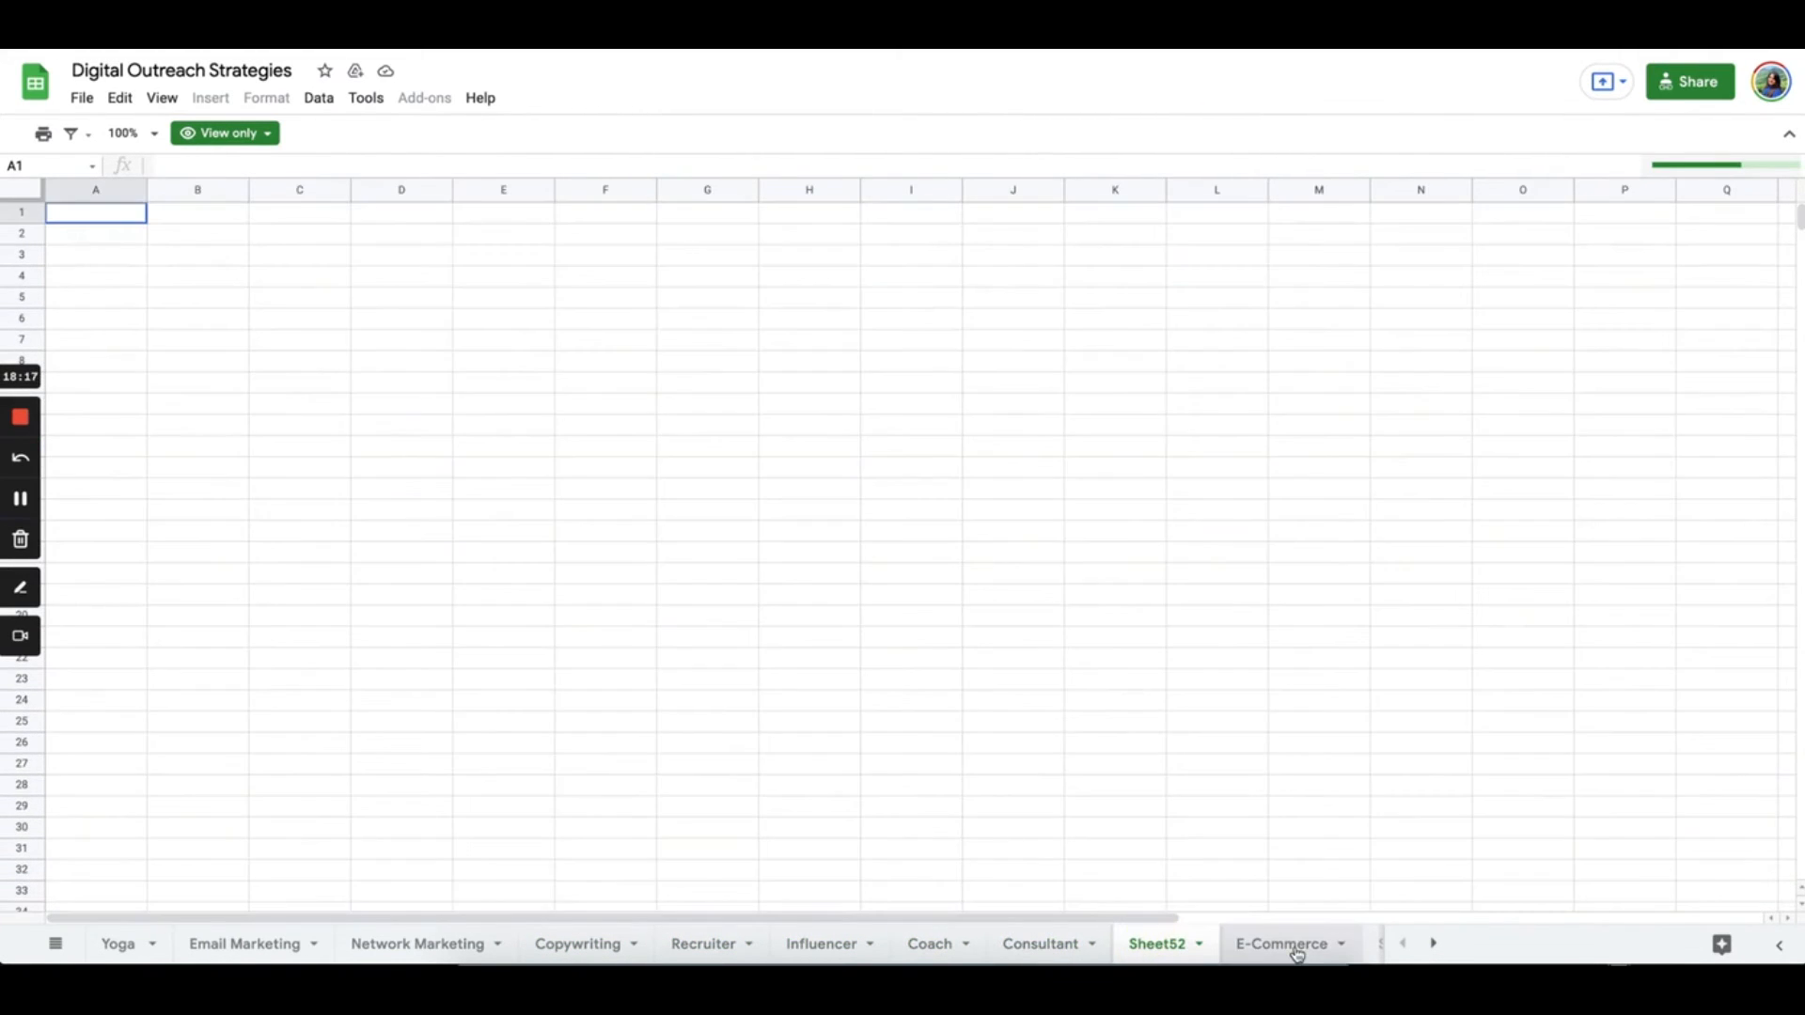
{"action": "left_click", "coordinate": [1297, 953]}
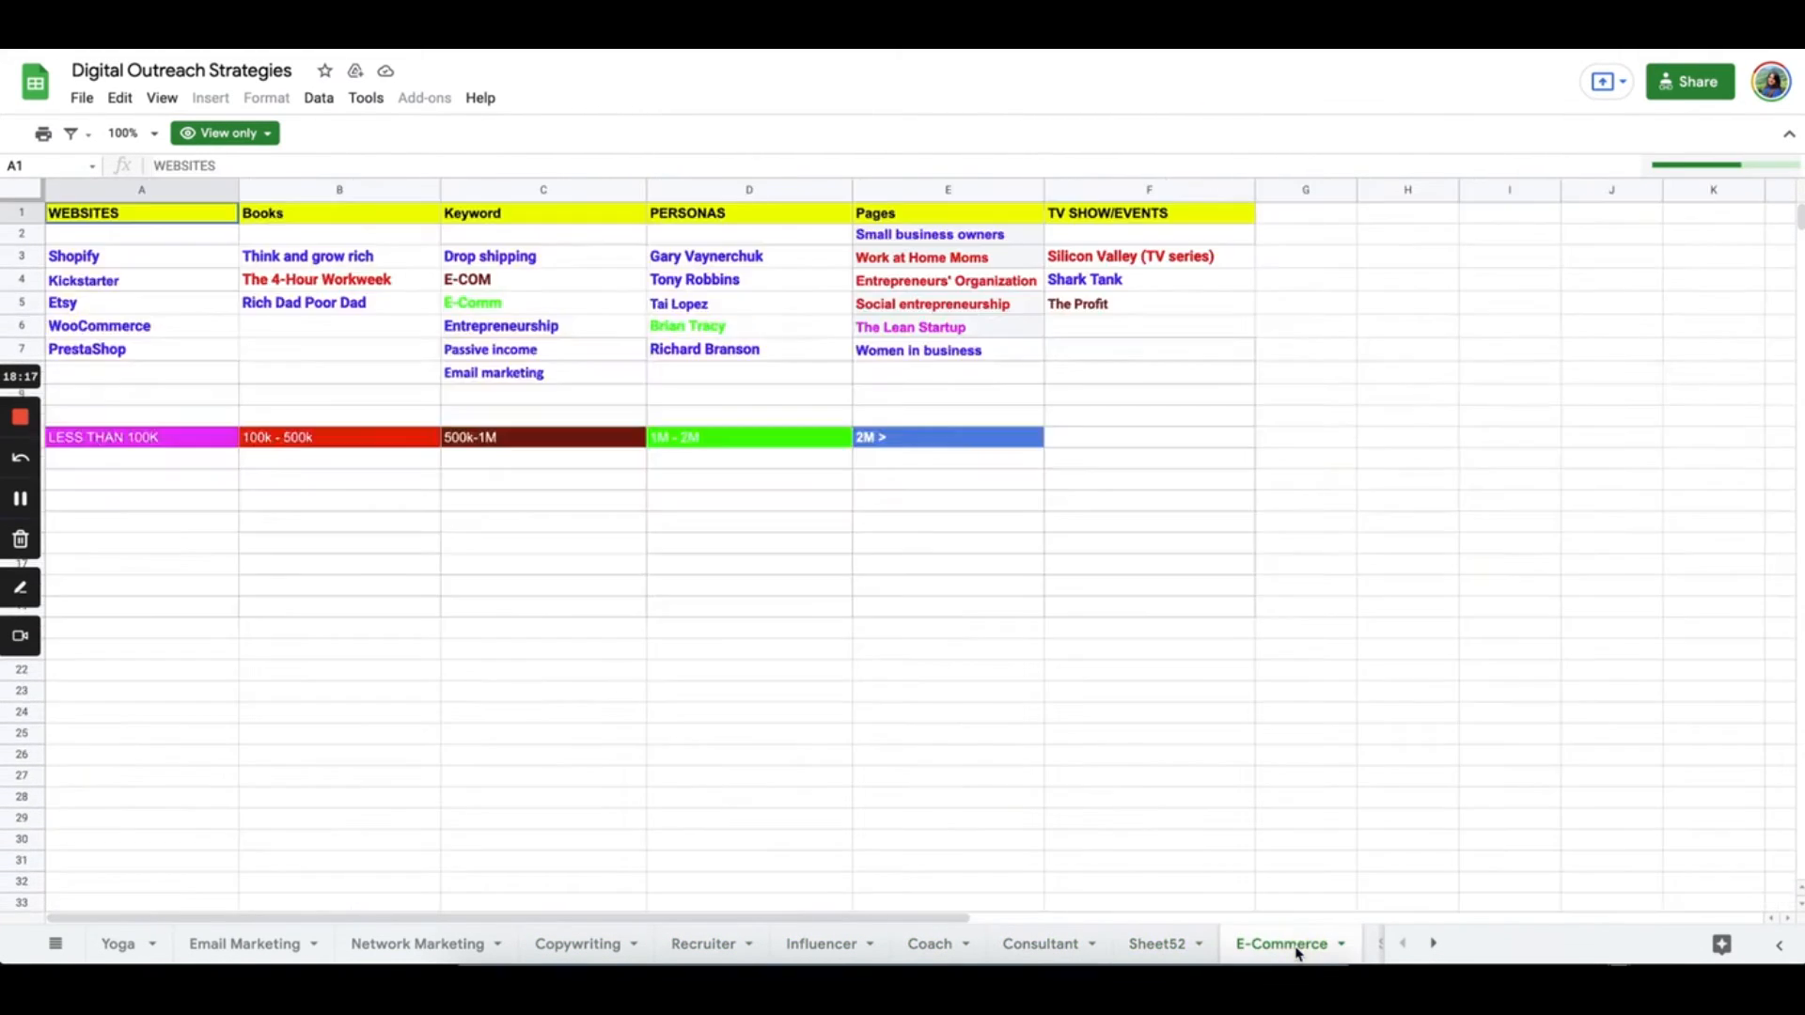
{"action": "left_click", "coordinate": [1436, 944]}
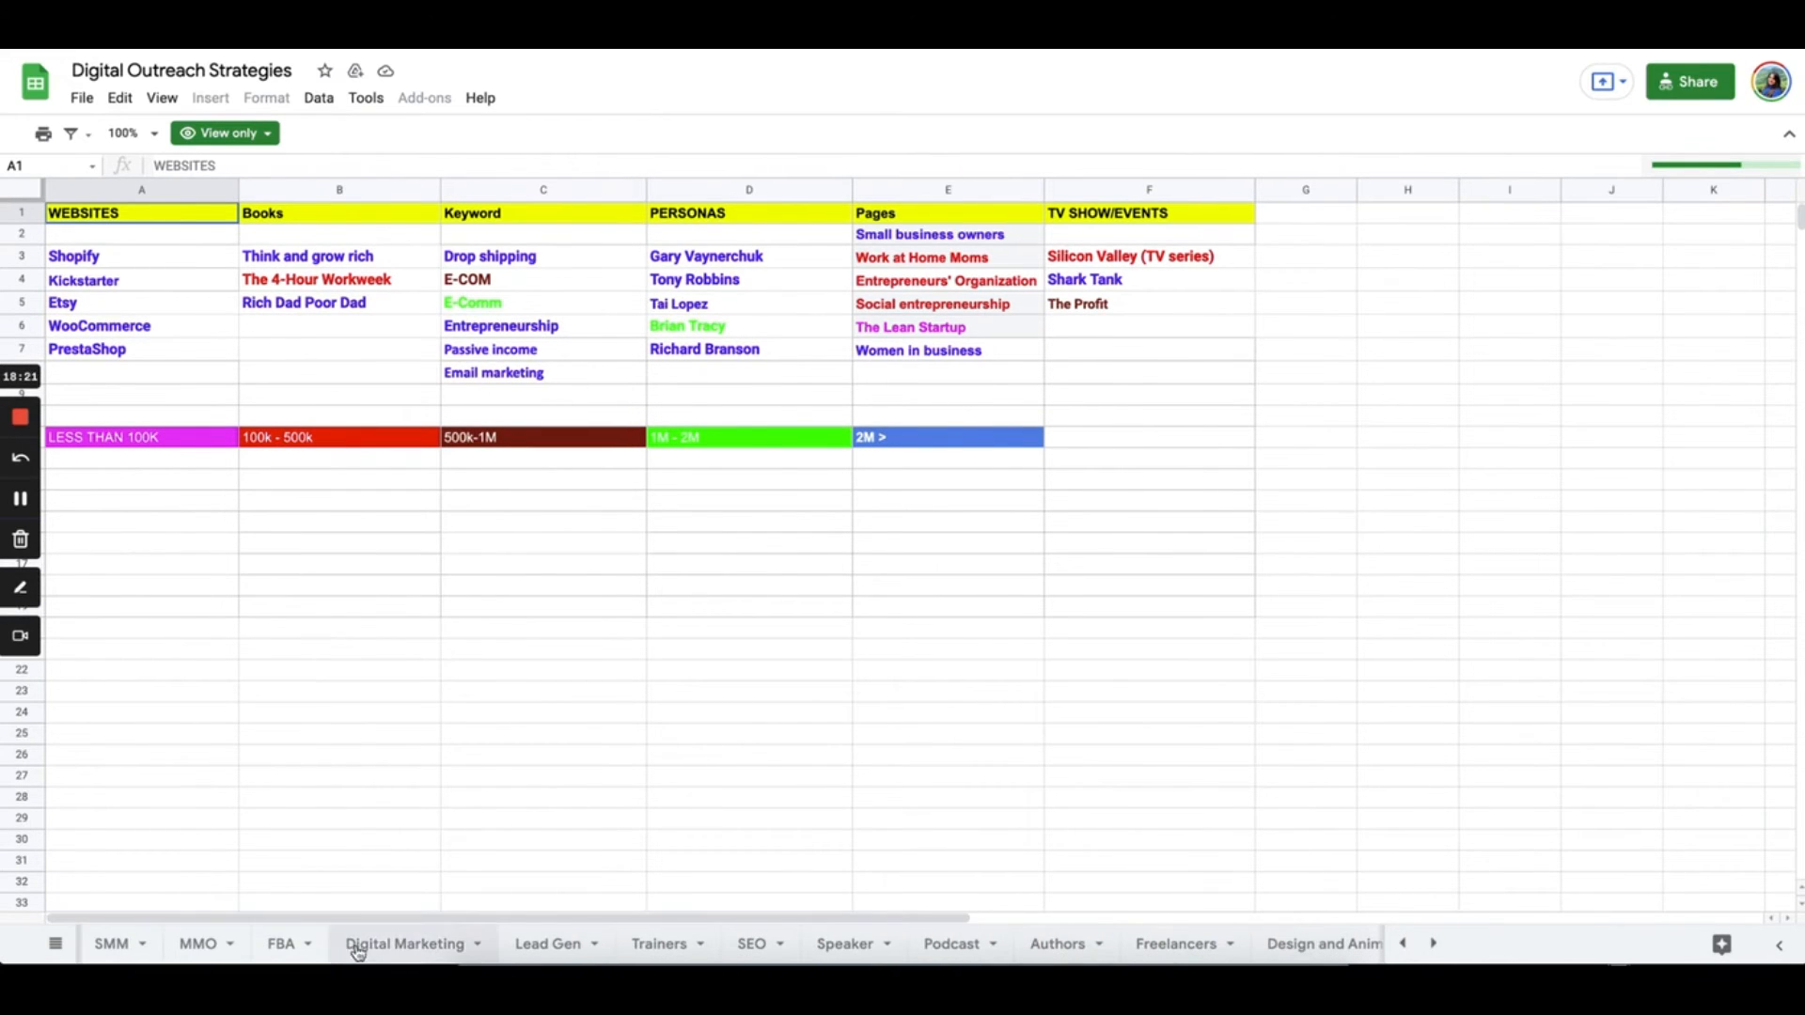
{"action": "left_click", "coordinate": [405, 946]}
{"action": "left_click", "coordinate": [555, 946]}
{"action": "left_click", "coordinate": [663, 946]}
{"action": "left_click", "coordinate": [767, 951]}
{"action": "left_click", "coordinate": [839, 951]}
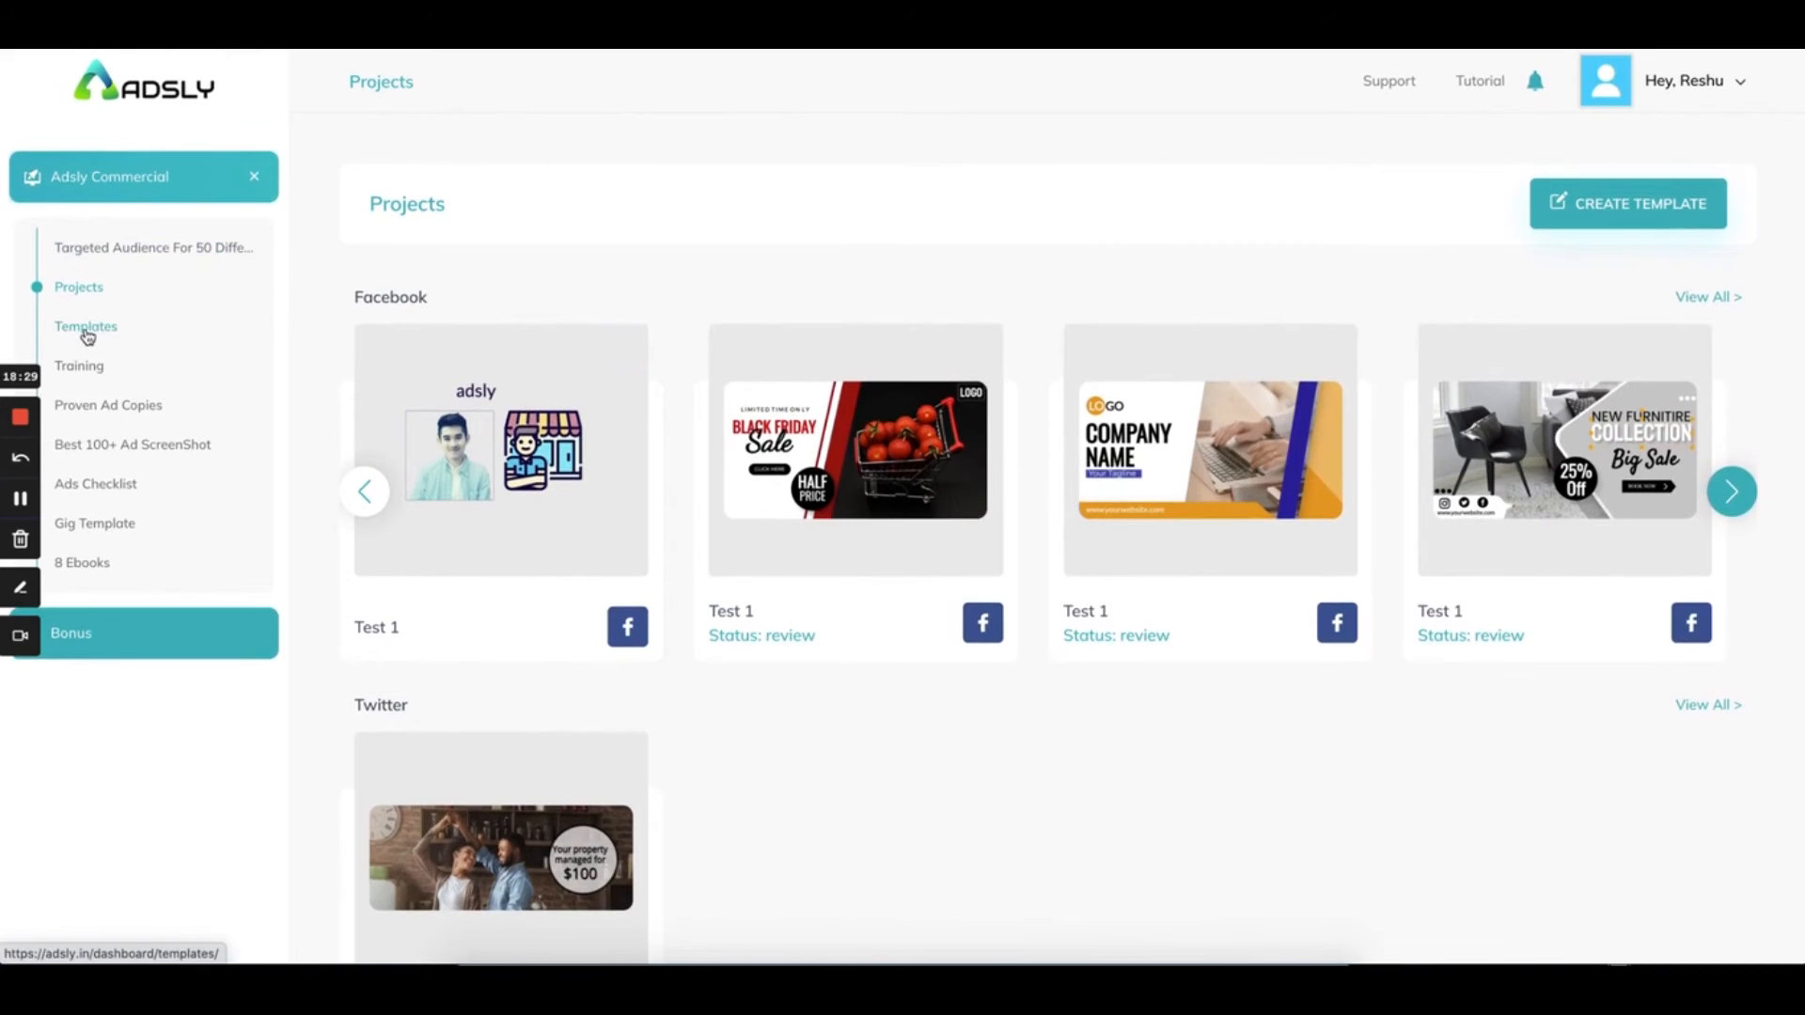
Open the Templates library and scroll through the ready-made template grid
{"action": "left_click", "coordinate": [87, 329]}
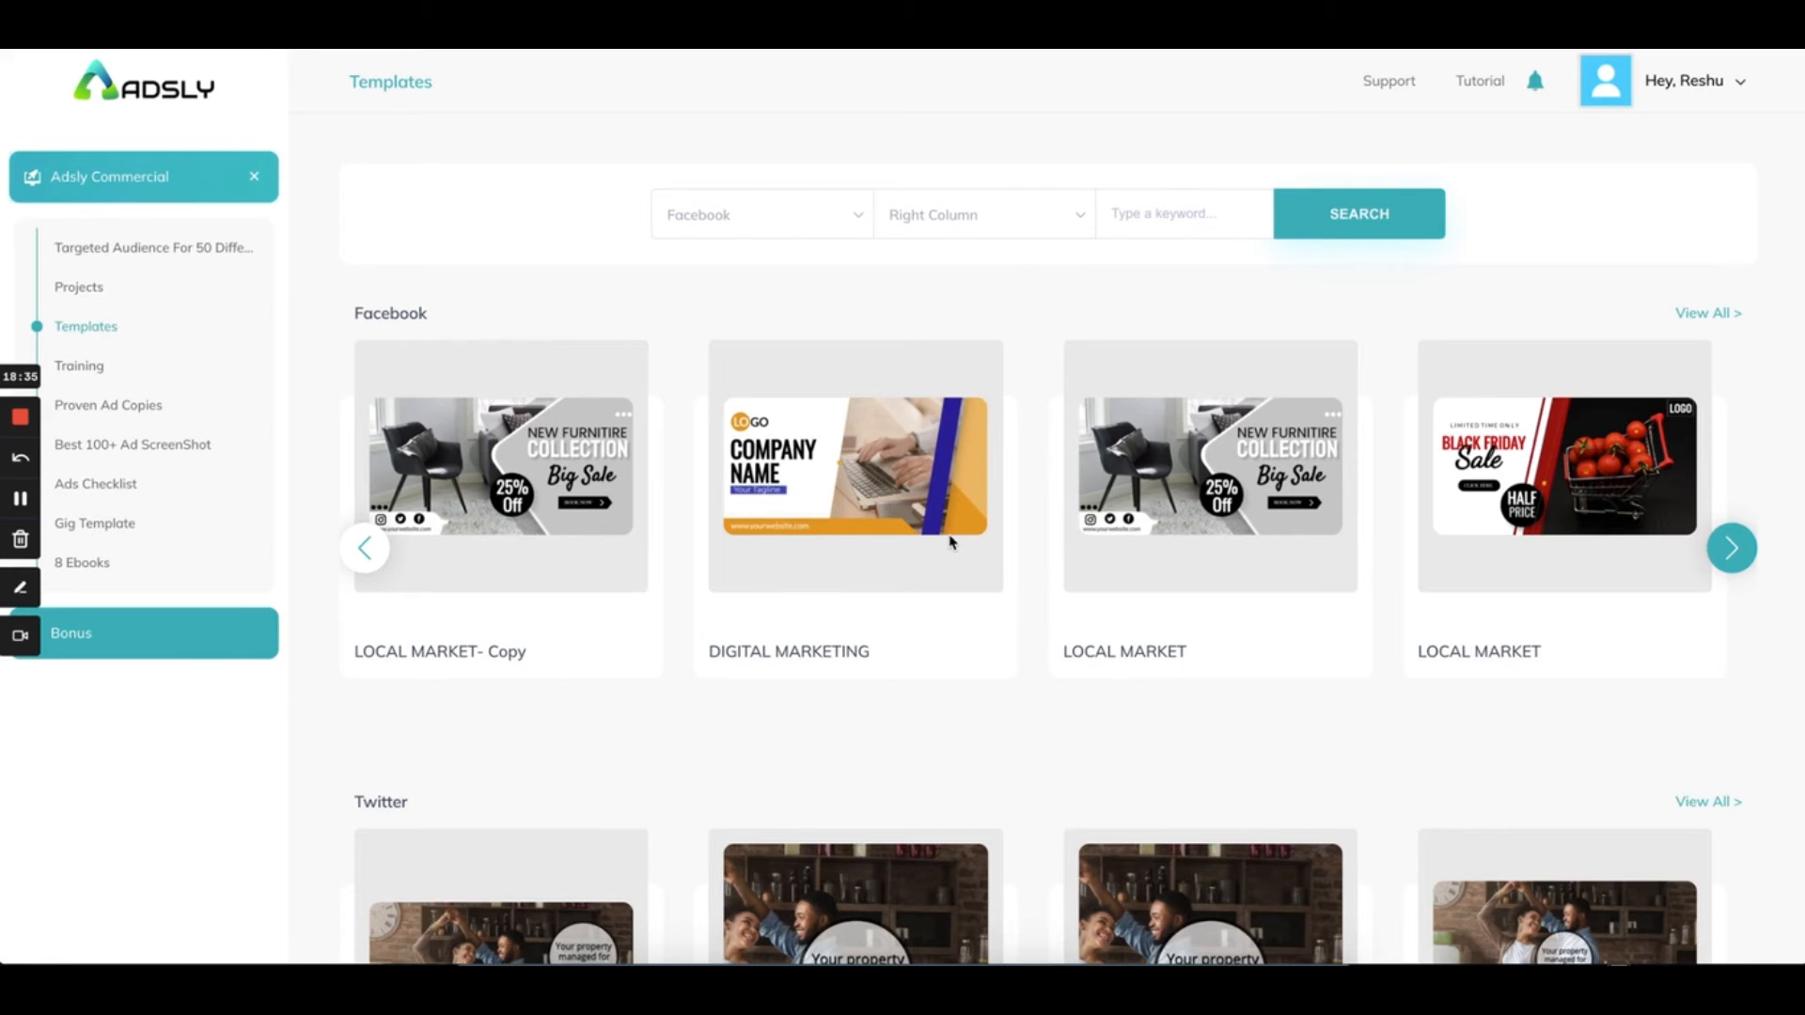
{"action": "scroll", "coordinate": [950, 542], "scroll_direction": "down", "scroll_amount": 15}
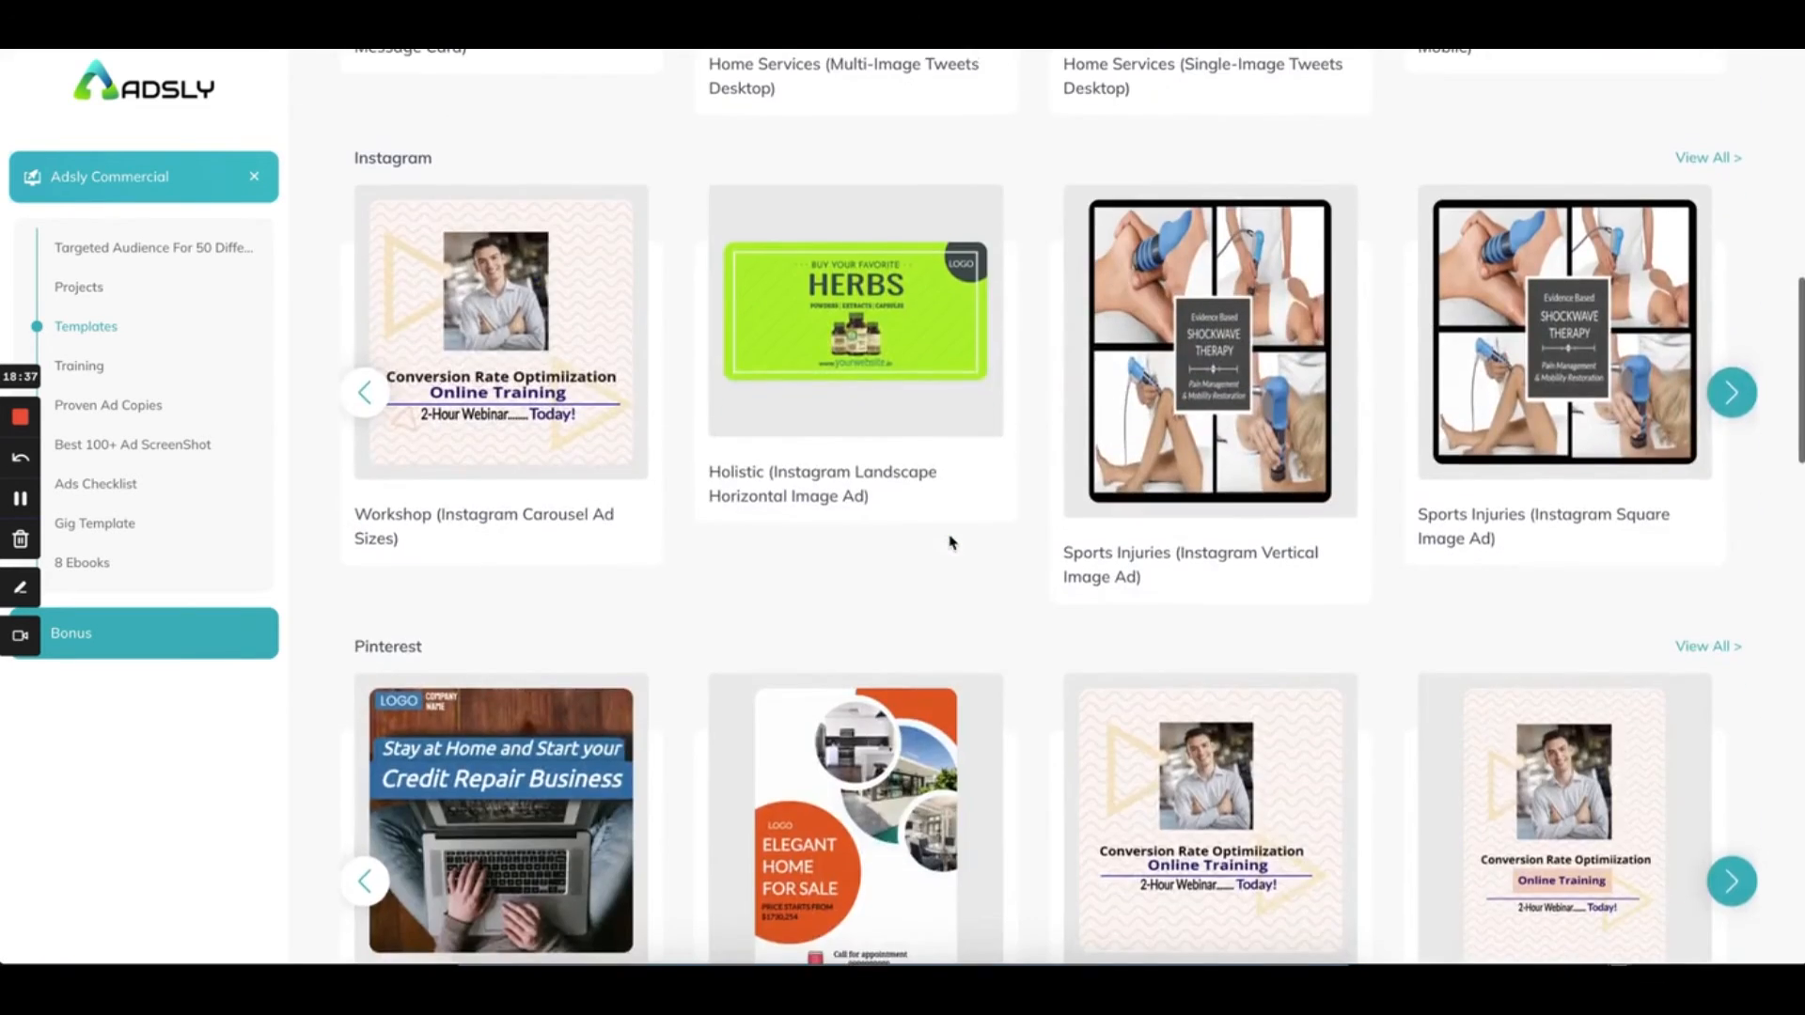
{"action": "scroll", "coordinate": [950, 543], "scroll_direction": "down", "scroll_amount": 6}
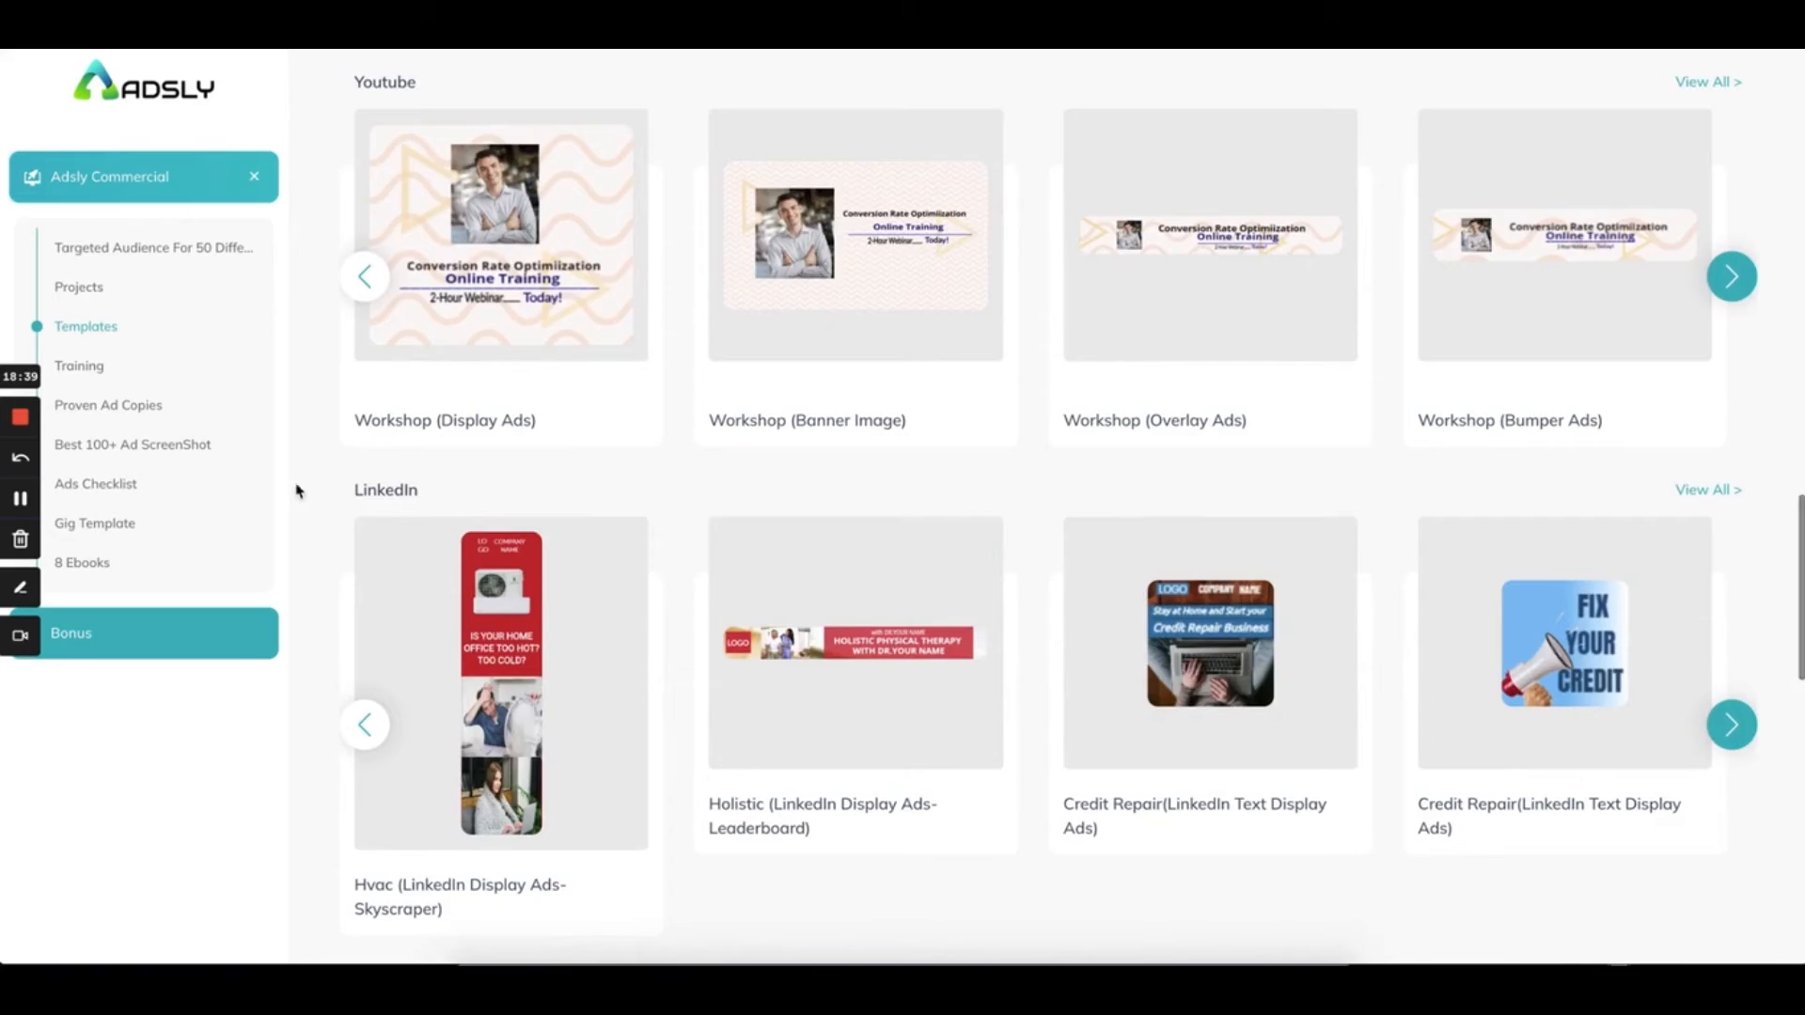
{"action": "scroll", "coordinate": [748, 562], "scroll_direction": "down", "scroll_amount": 13}
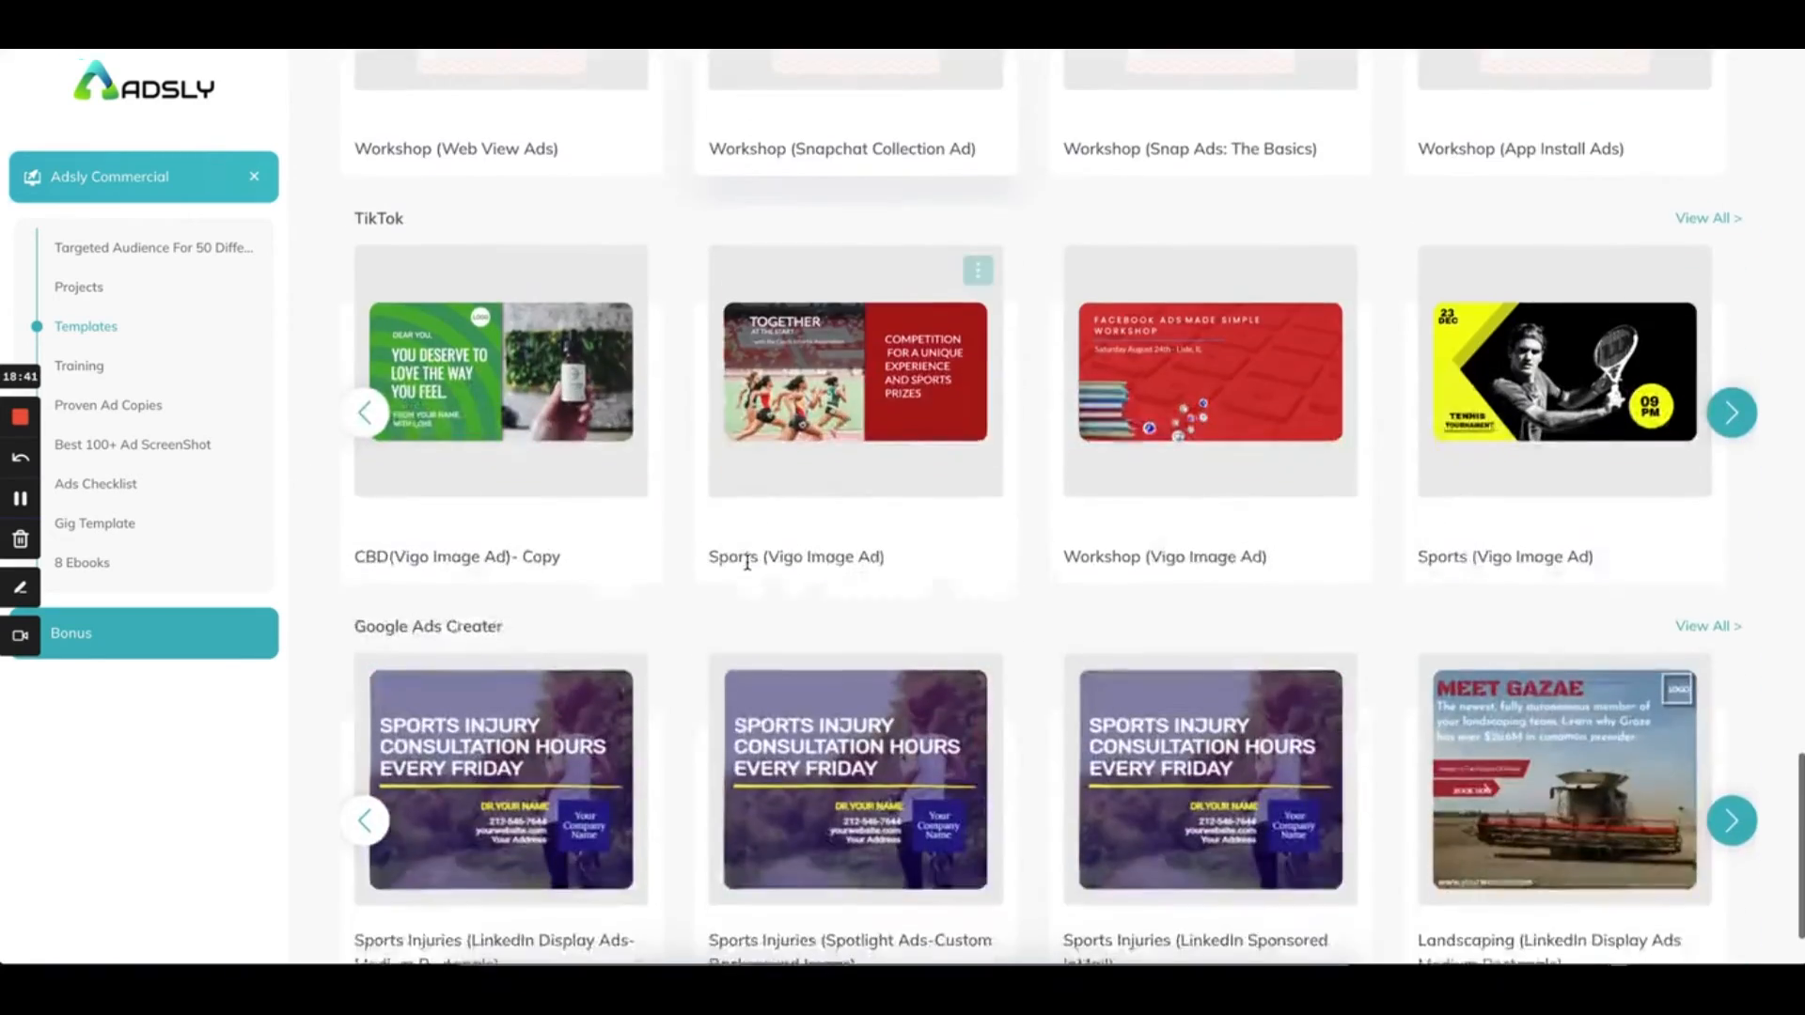
{"action": "scroll", "coordinate": [747, 562], "scroll_direction": "up", "scroll_amount": 20}
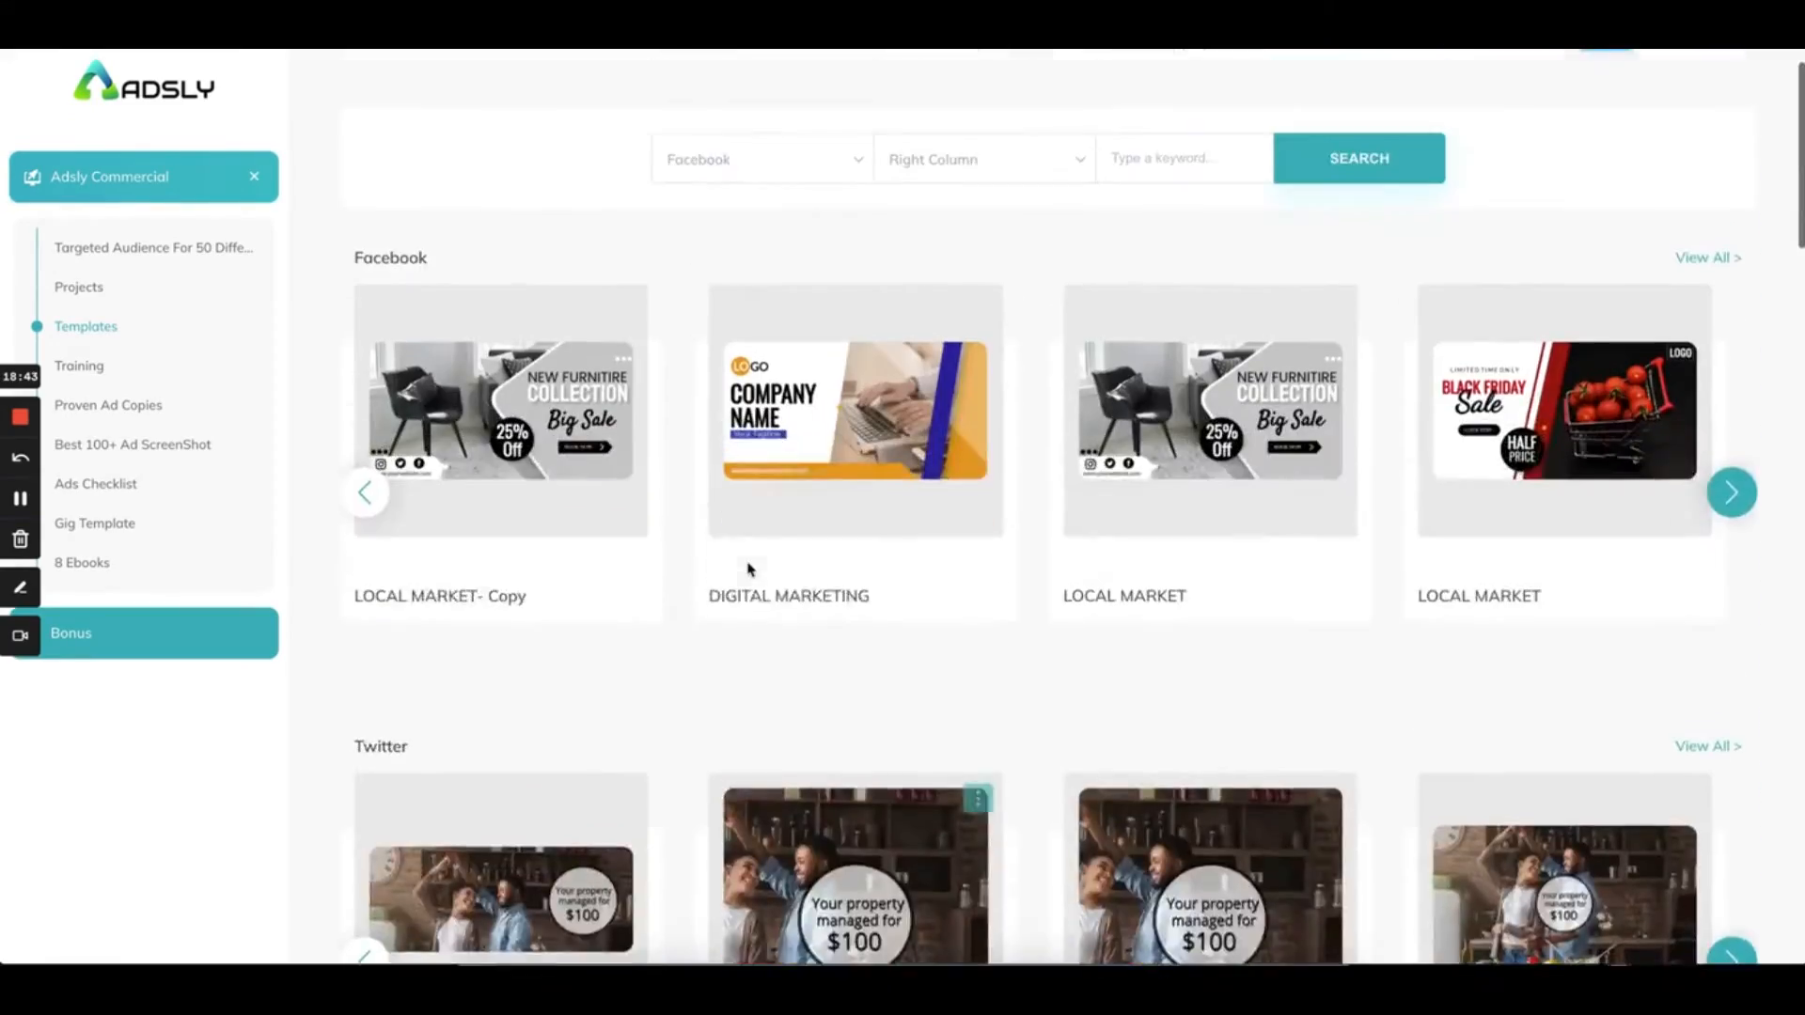
{"action": "scroll", "coordinate": [750, 568], "scroll_direction": "down", "scroll_amount": 4}
{"action": "scroll", "coordinate": [750, 568], "scroll_direction": "up", "scroll_amount": 4}
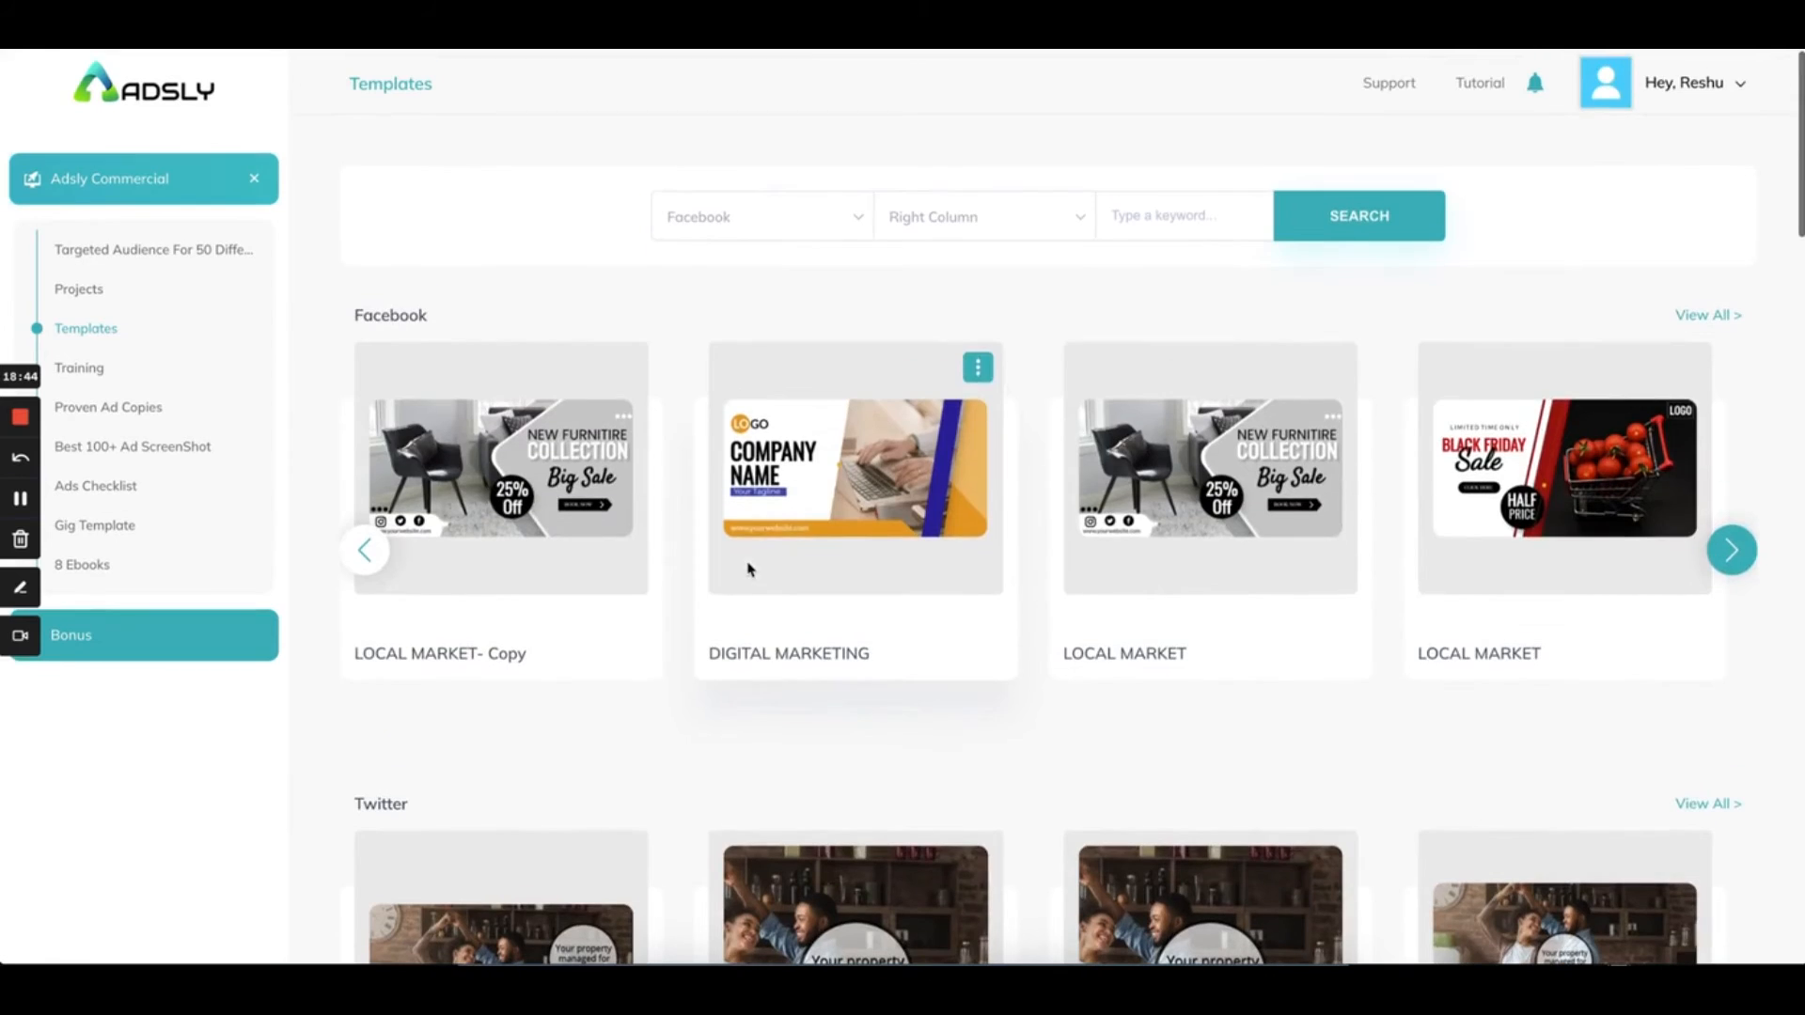
Step through three more Facebook templates, then scroll further down the library
{"action": "left_click", "coordinate": [1732, 553]}
{"action": "left_click", "coordinate": [1732, 553]}
{"action": "left_click", "coordinate": [1732, 553]}
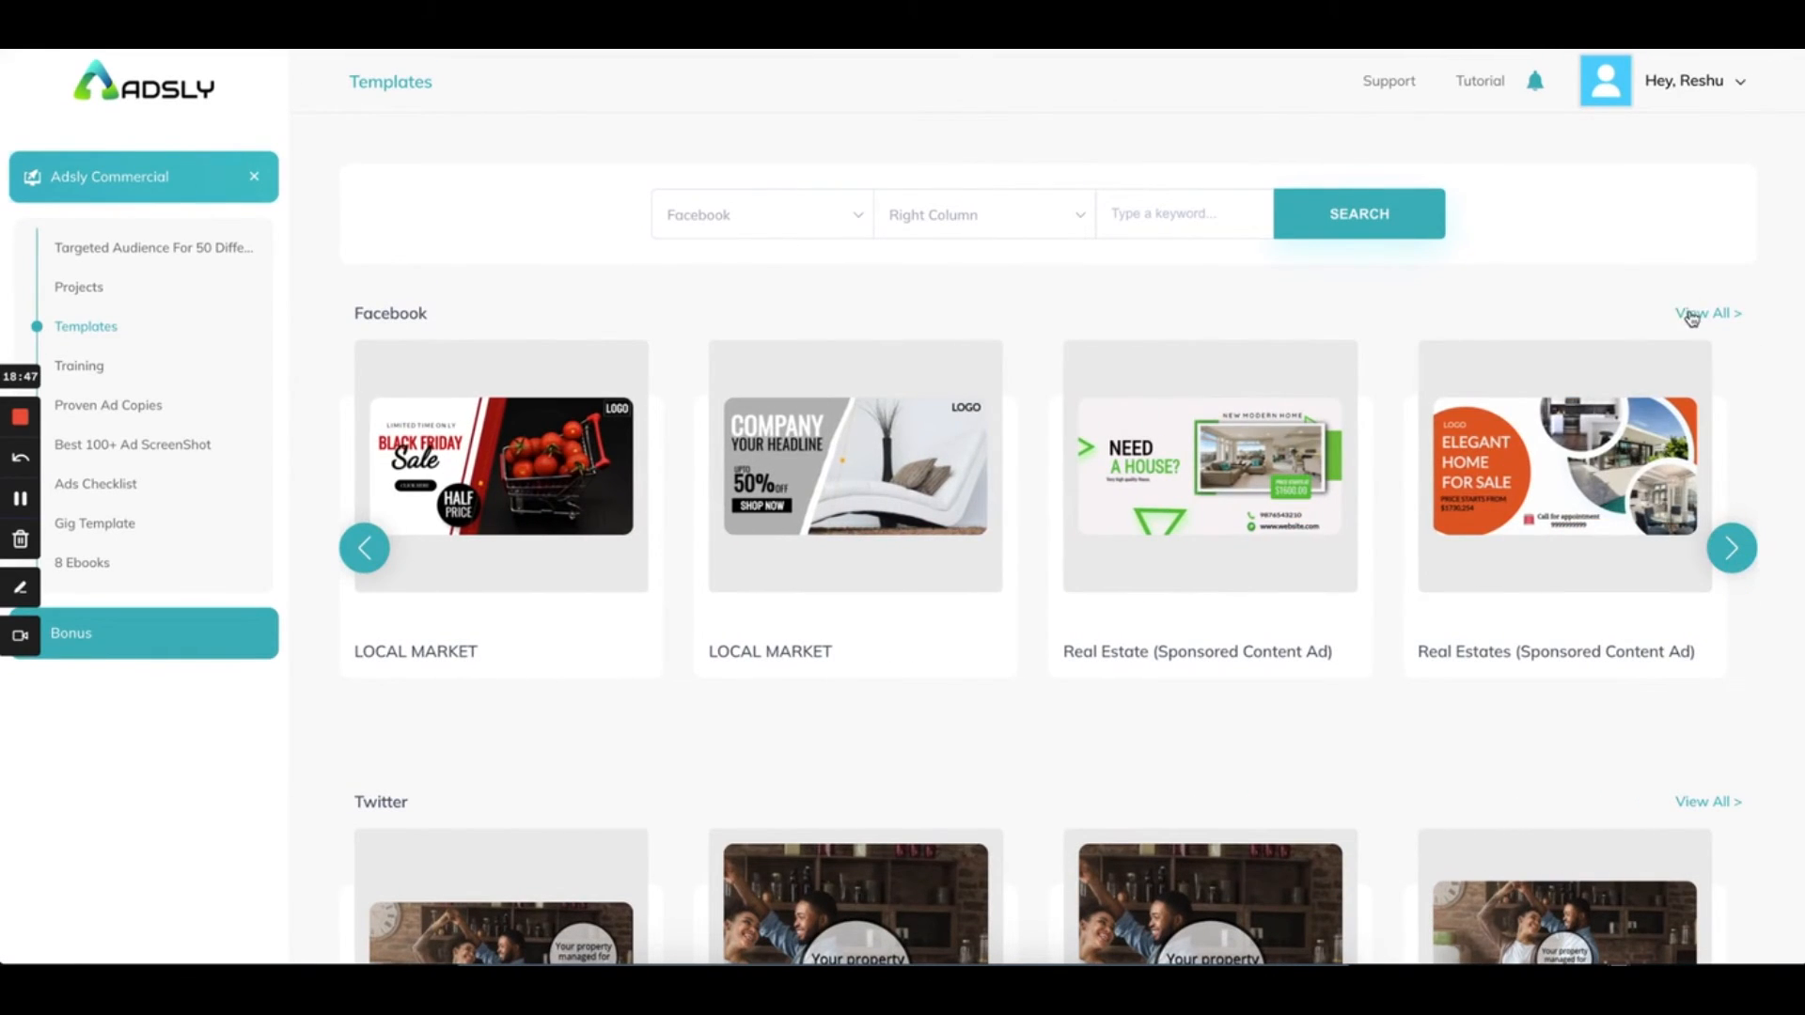
{"action": "scroll", "coordinate": [740, 700], "scroll_direction": "down", "scroll_amount": 10}
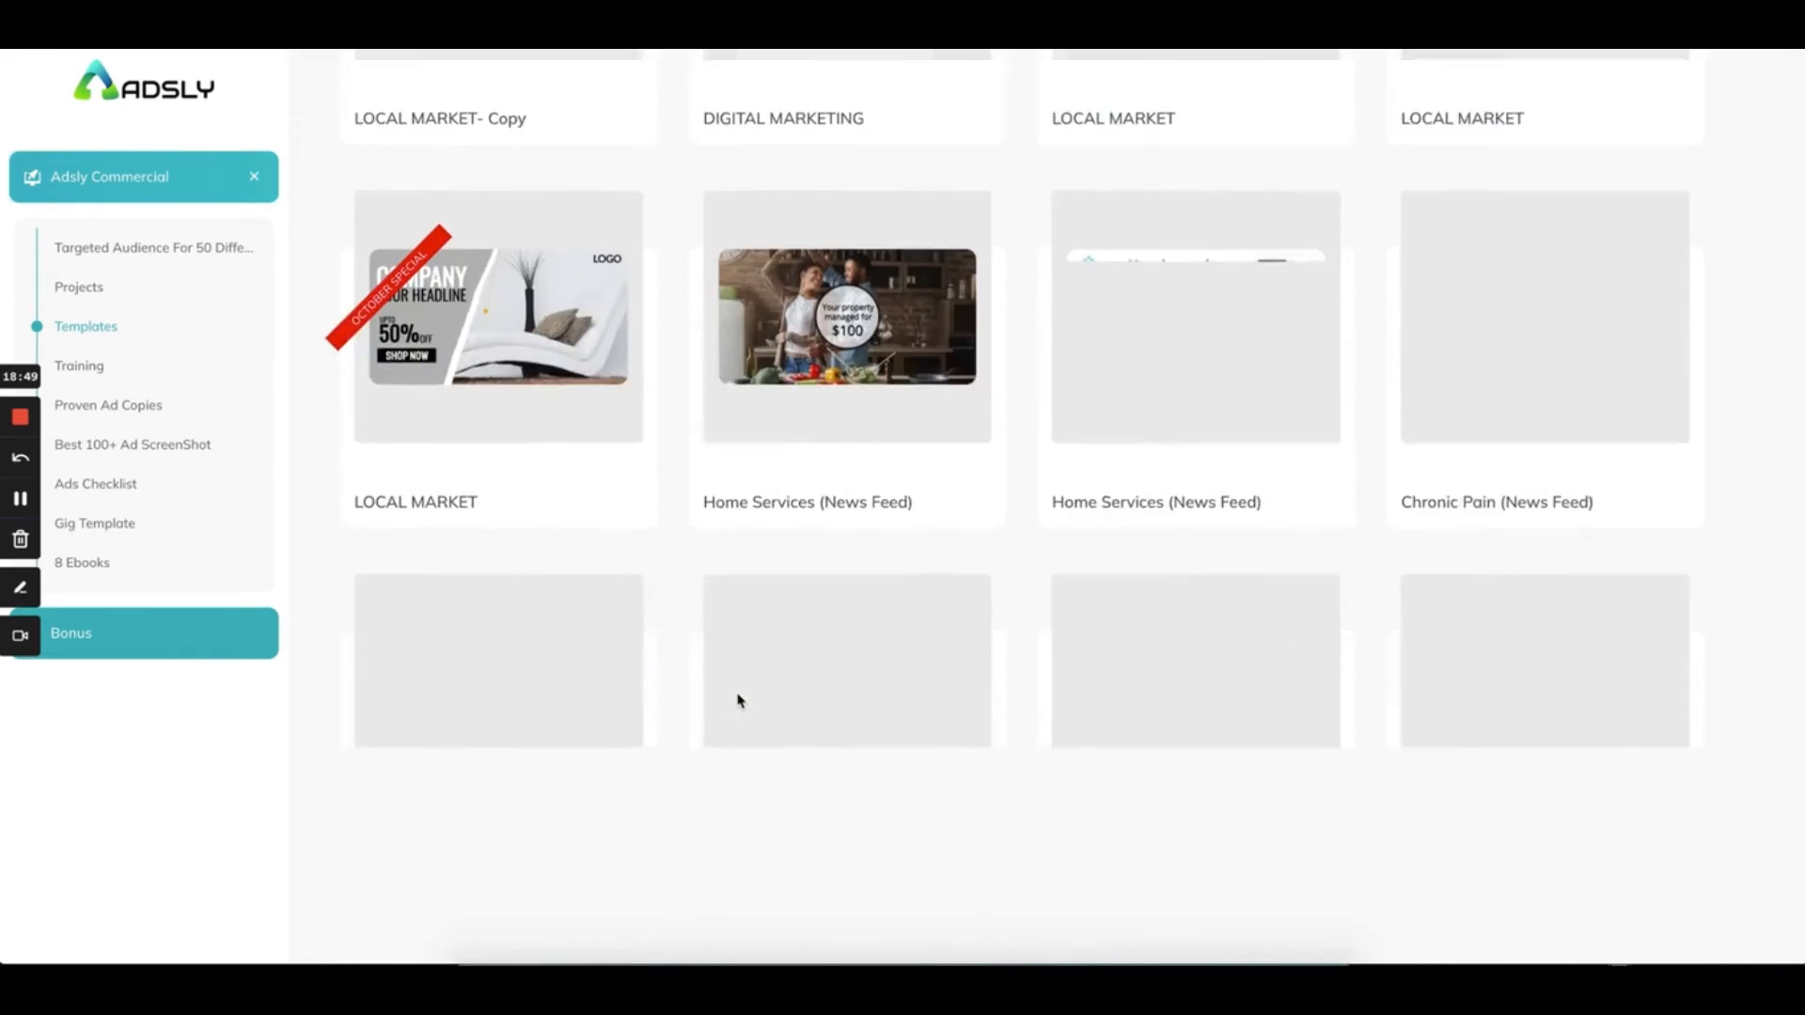
{"action": "scroll", "coordinate": [740, 701], "scroll_direction": "down", "scroll_amount": 10}
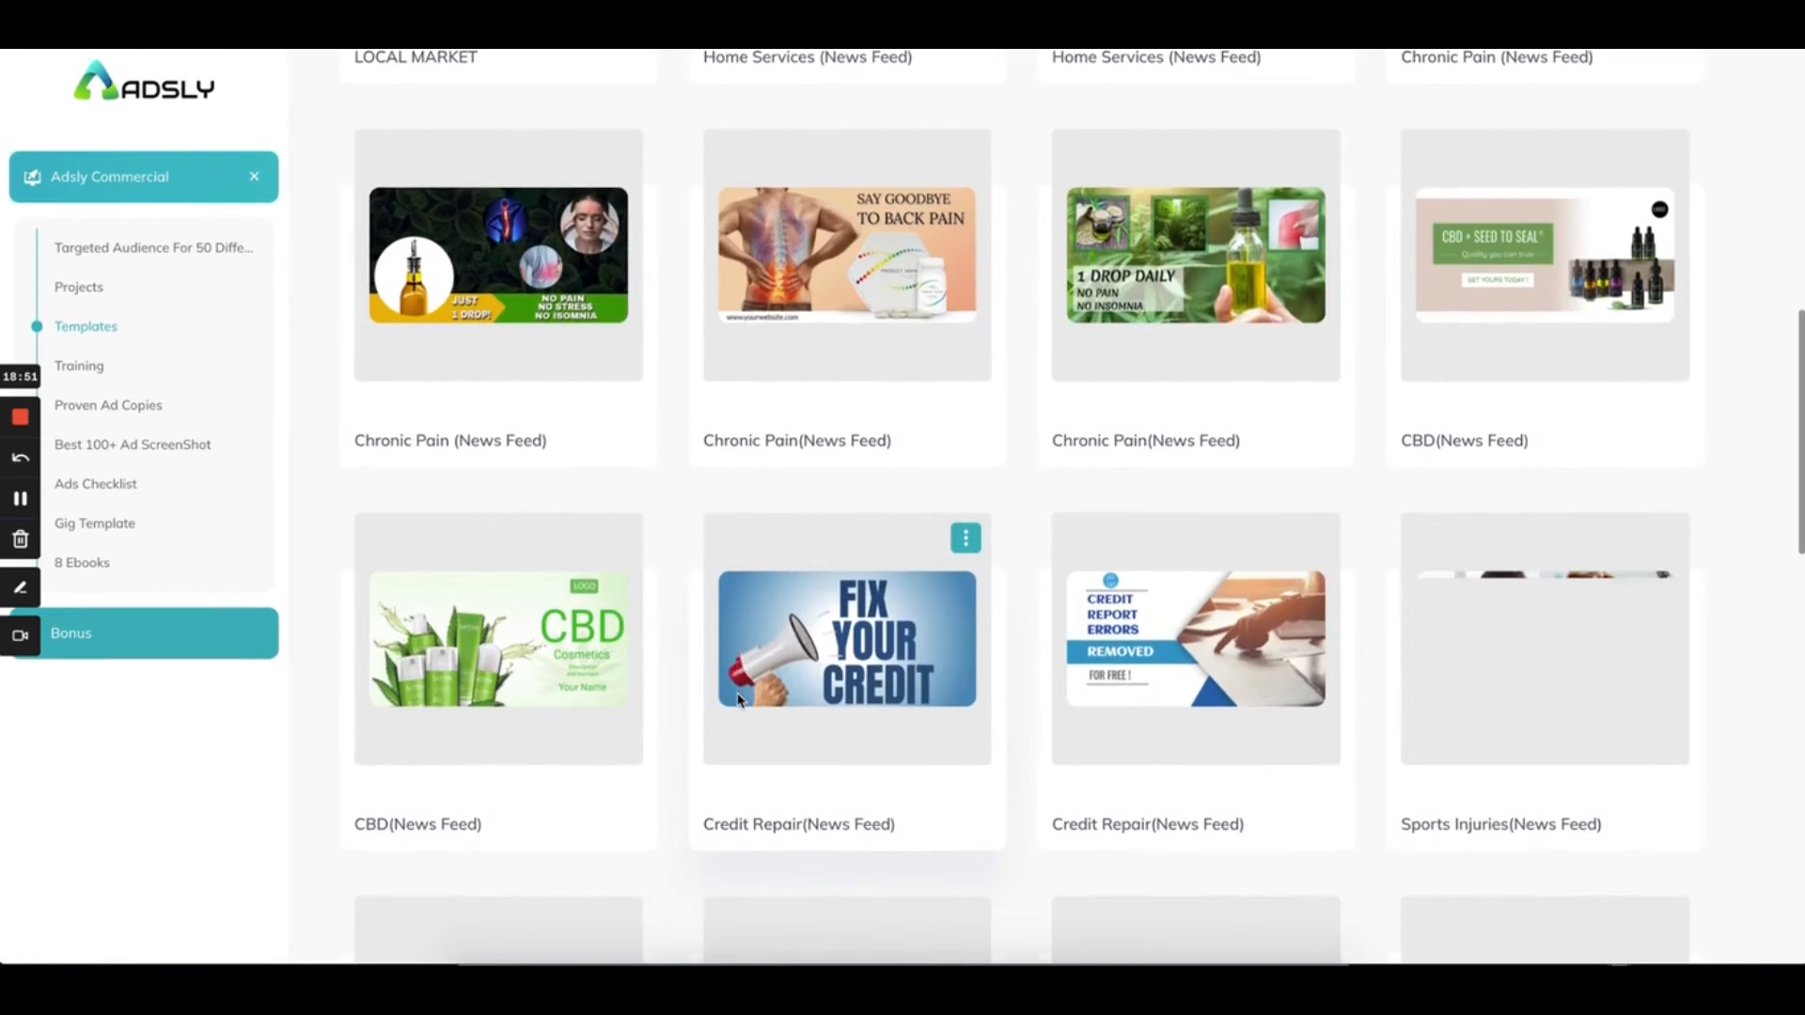
{"action": "scroll", "coordinate": [740, 701], "scroll_direction": "down", "scroll_amount": 5}
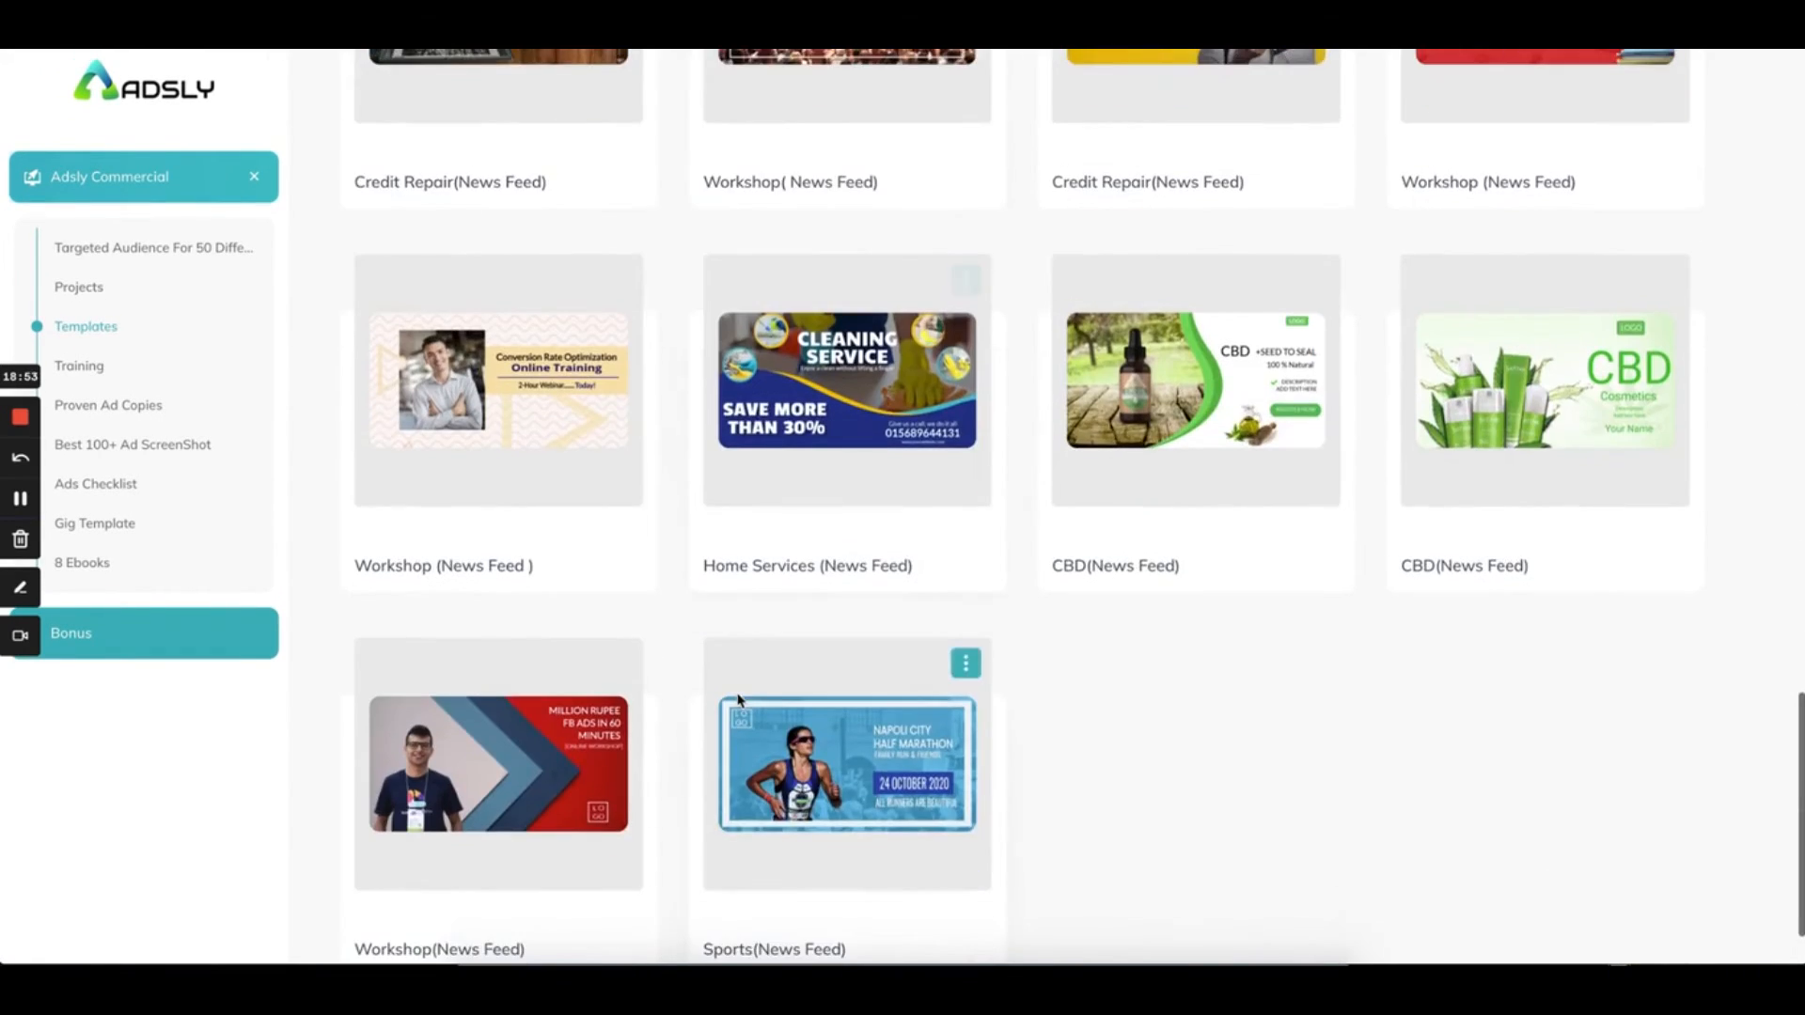
{"action": "scroll", "coordinate": [740, 701], "scroll_direction": "down", "scroll_amount": 10}
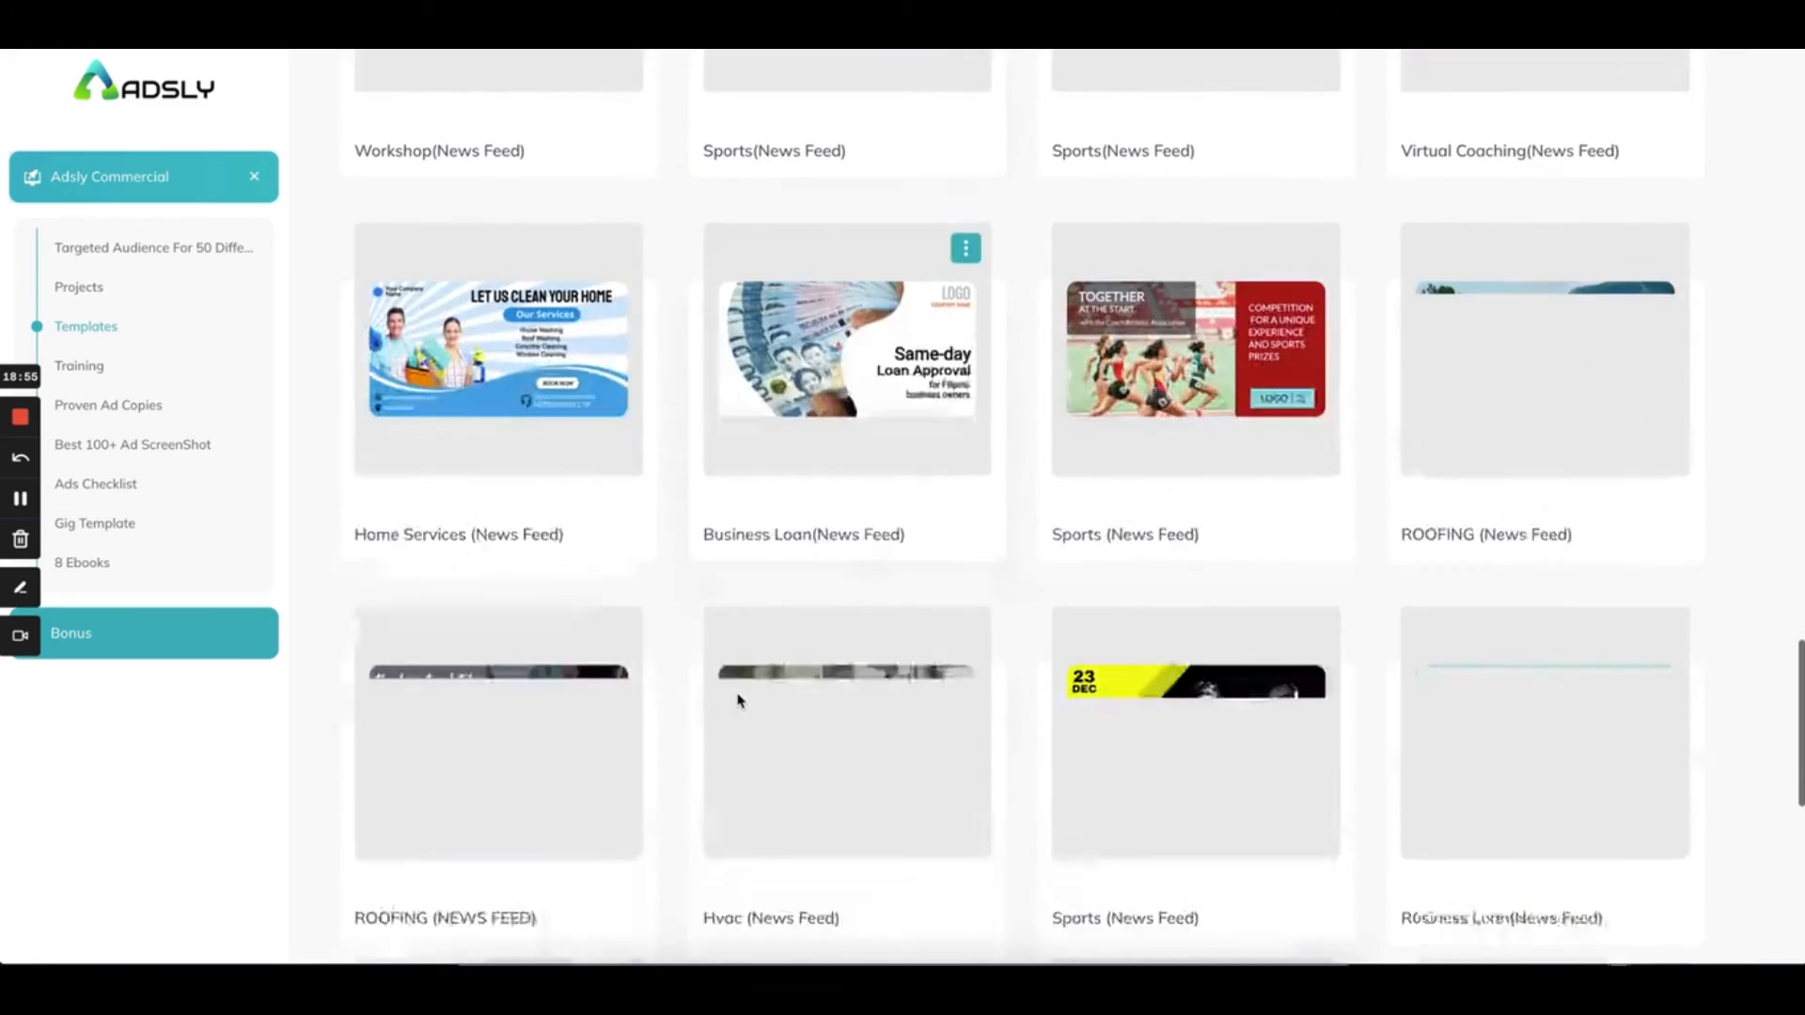
{"action": "scroll", "coordinate": [739, 701], "scroll_direction": "down", "scroll_amount": 10}
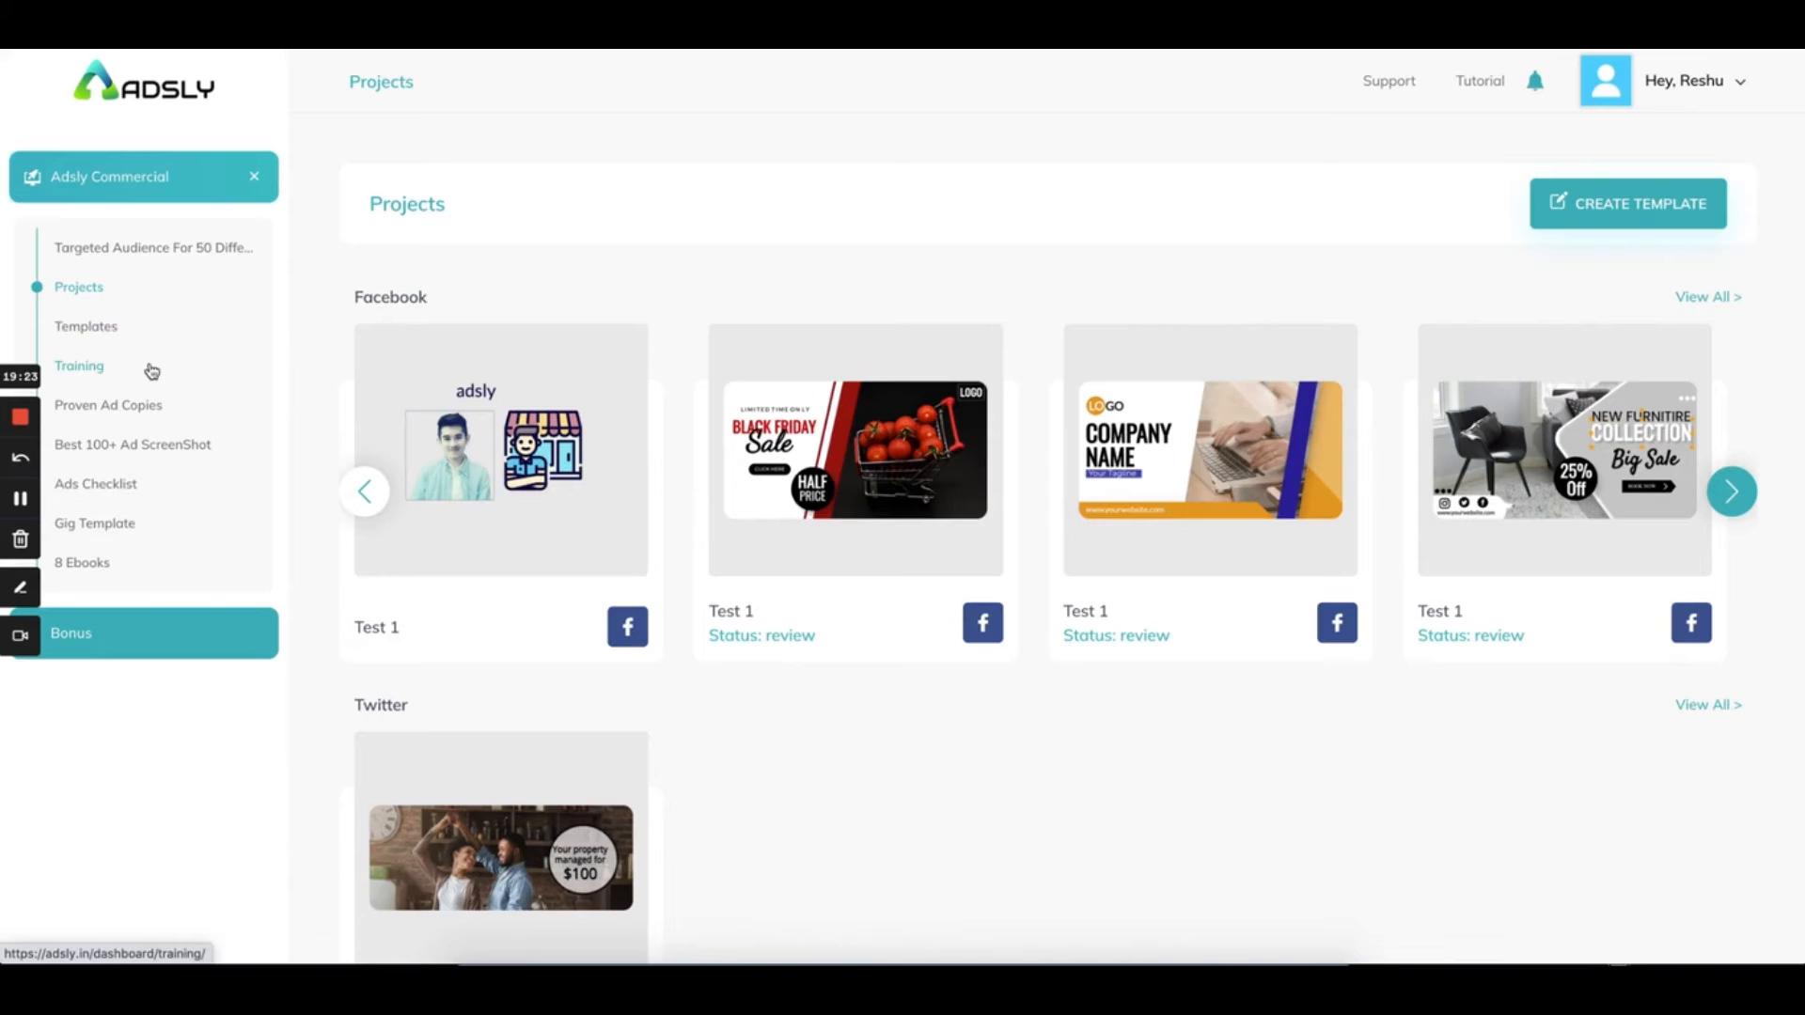
Open the Proven Converting Ad Copies (niche specific) document and read down to the affiliate marketing ad
{"action": "left_click", "coordinate": [125, 414]}
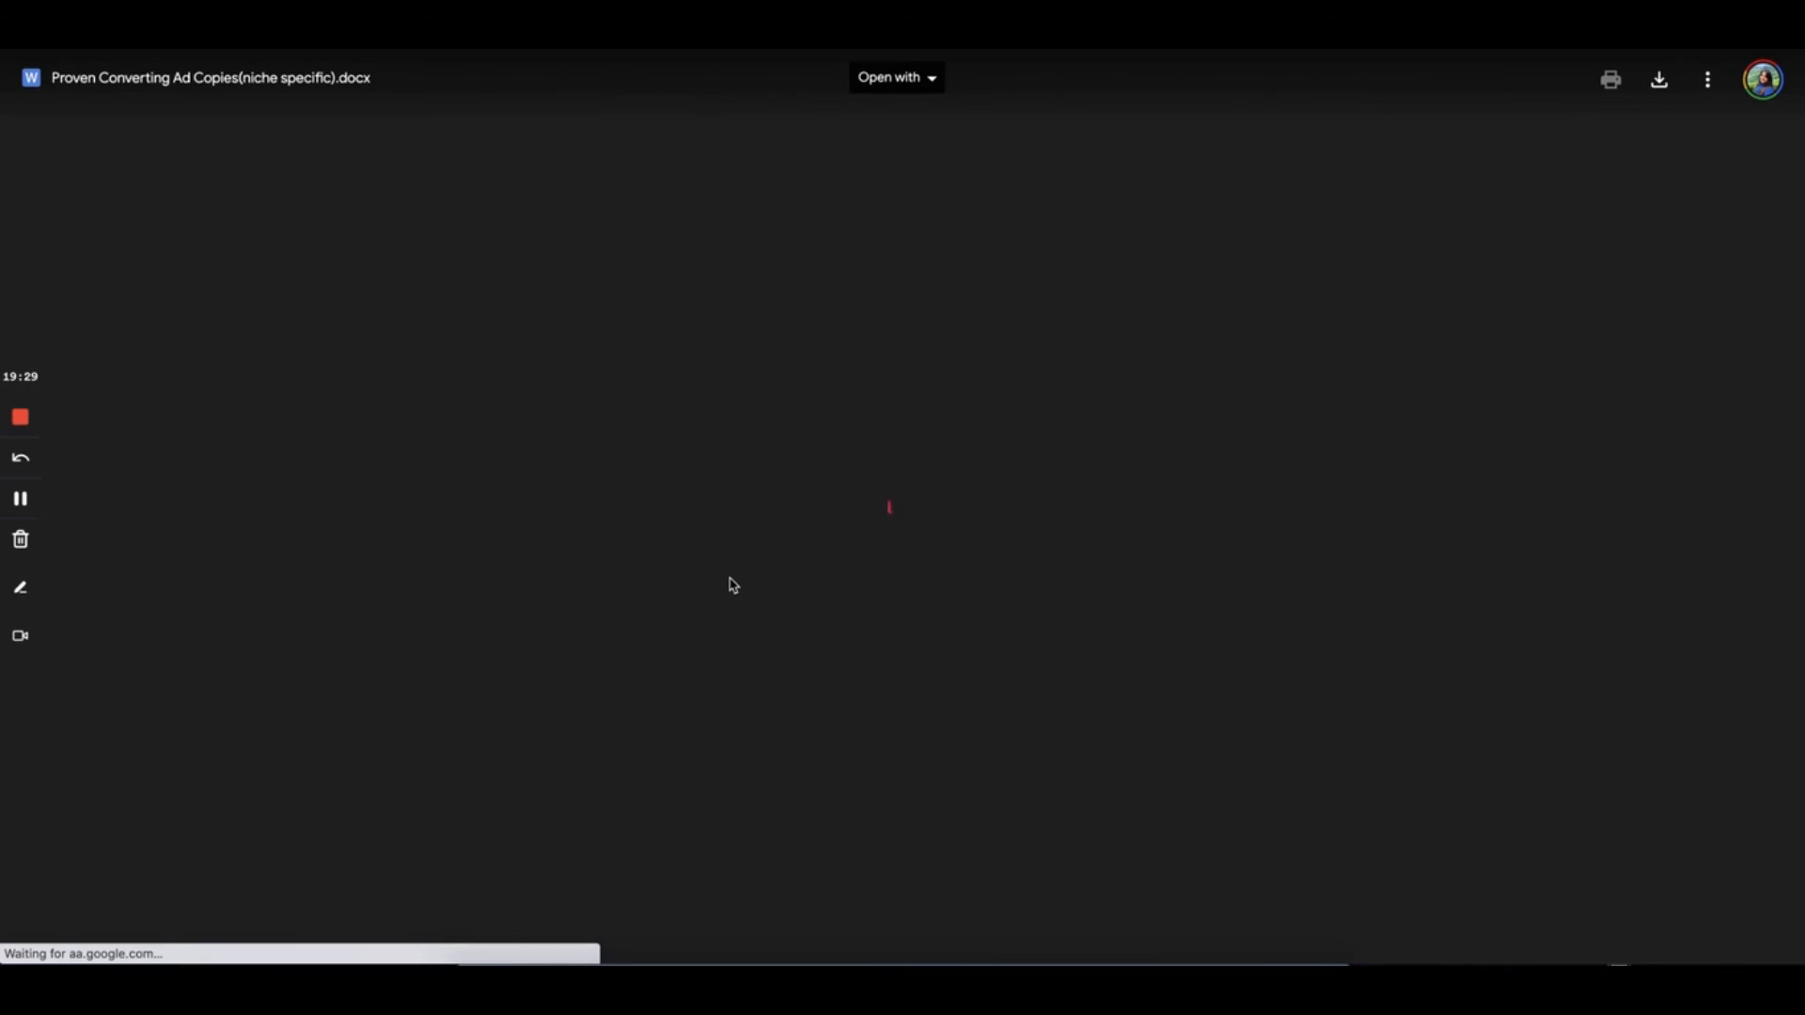
{"action": "scroll", "coordinate": [731, 581], "scroll_direction": "down", "scroll_amount": 4}
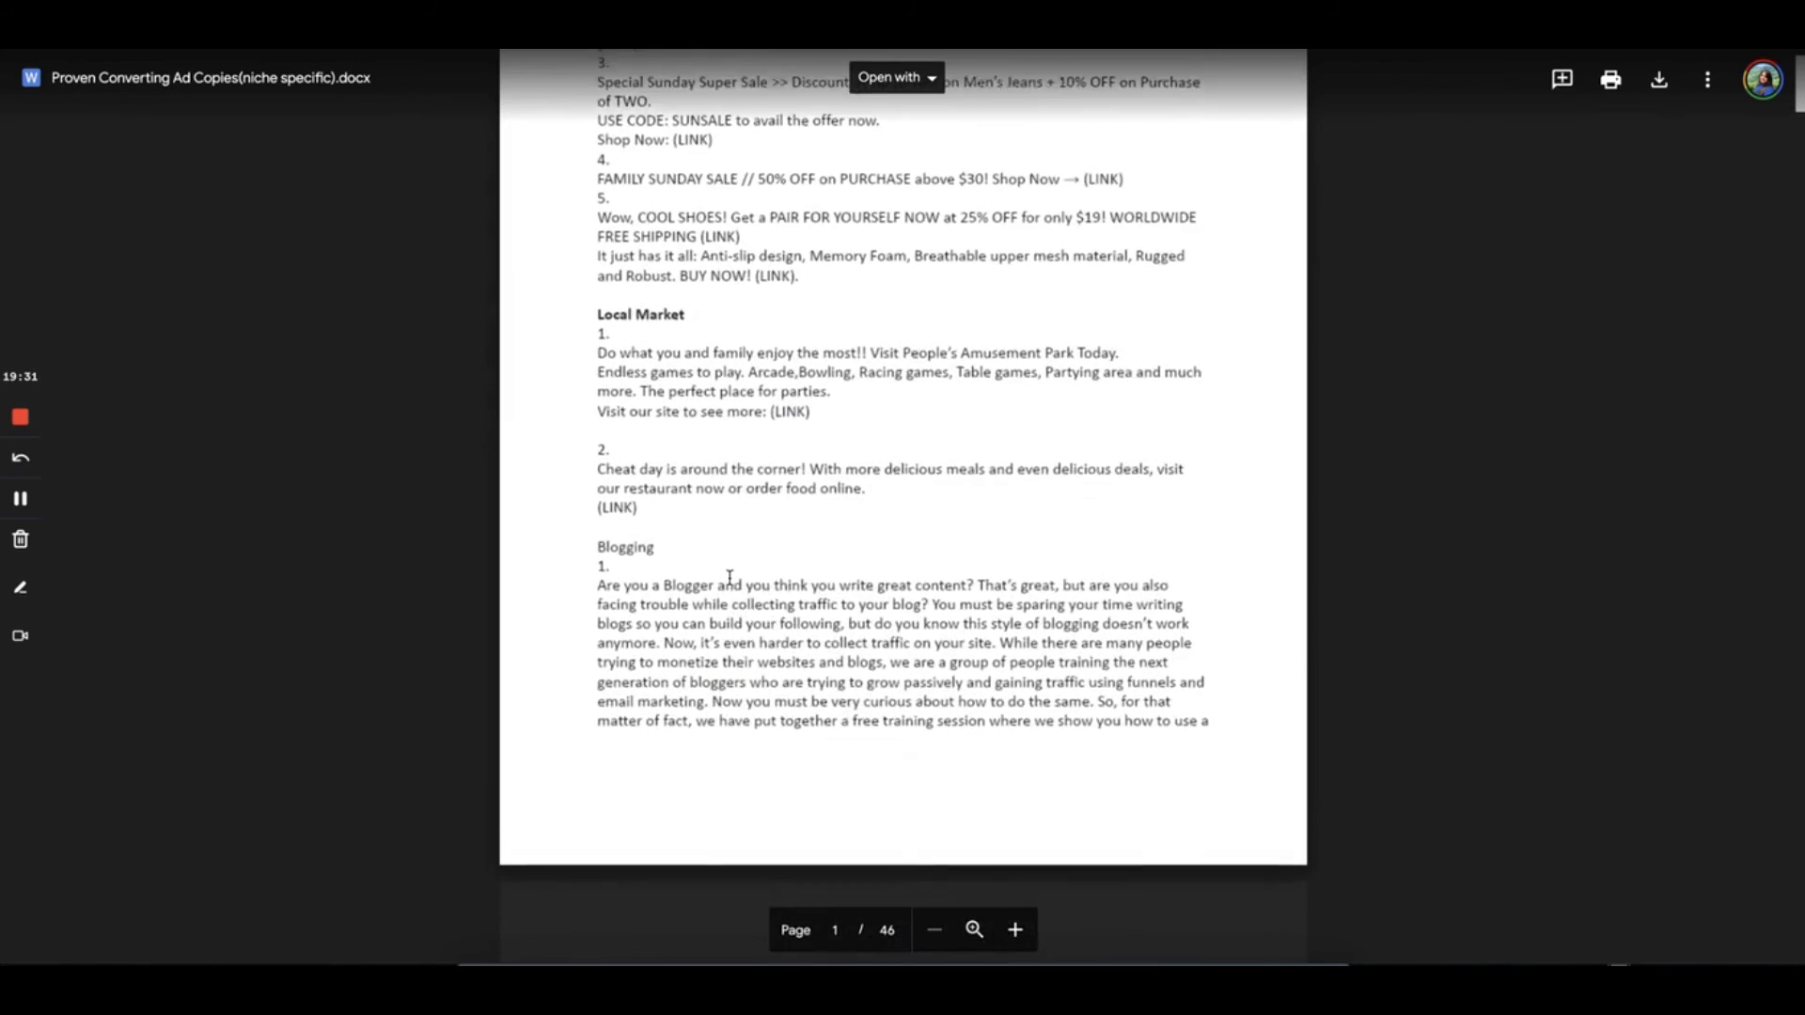
{"action": "scroll", "coordinate": [730, 577], "scroll_direction": "down", "scroll_amount": 15}
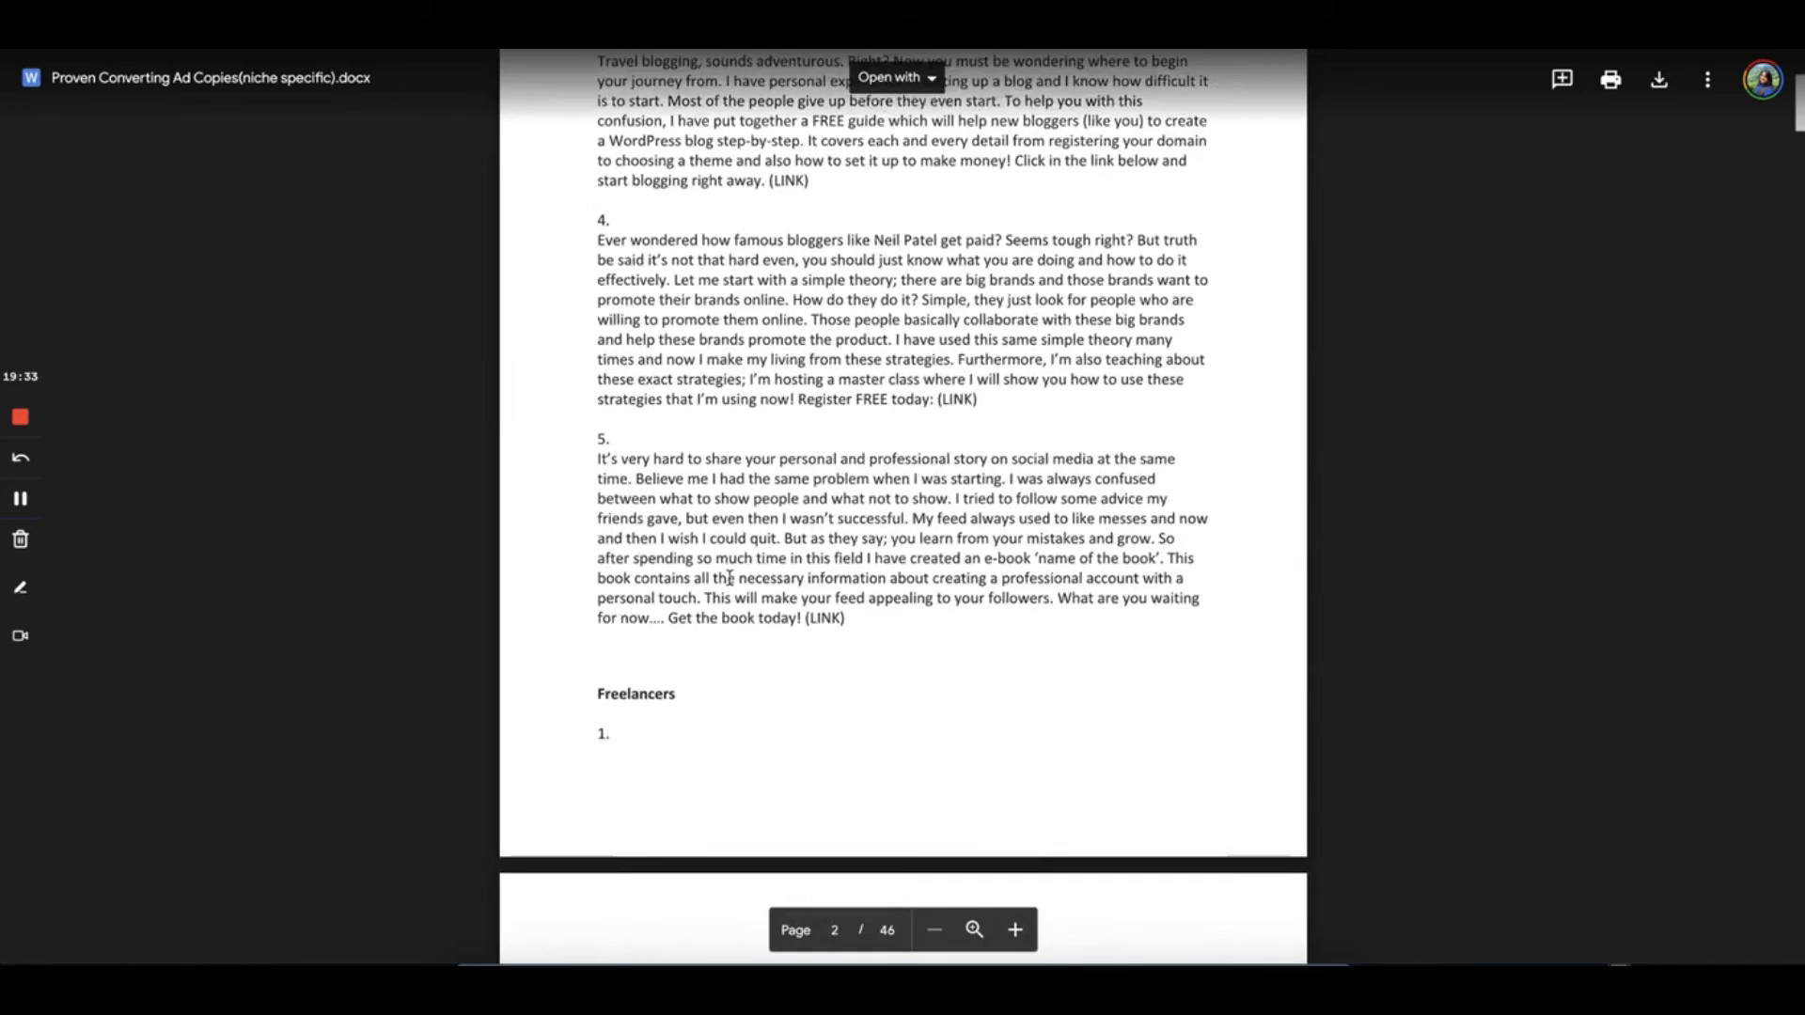
{"action": "scroll", "coordinate": [730, 577], "scroll_direction": "down", "scroll_amount": 8}
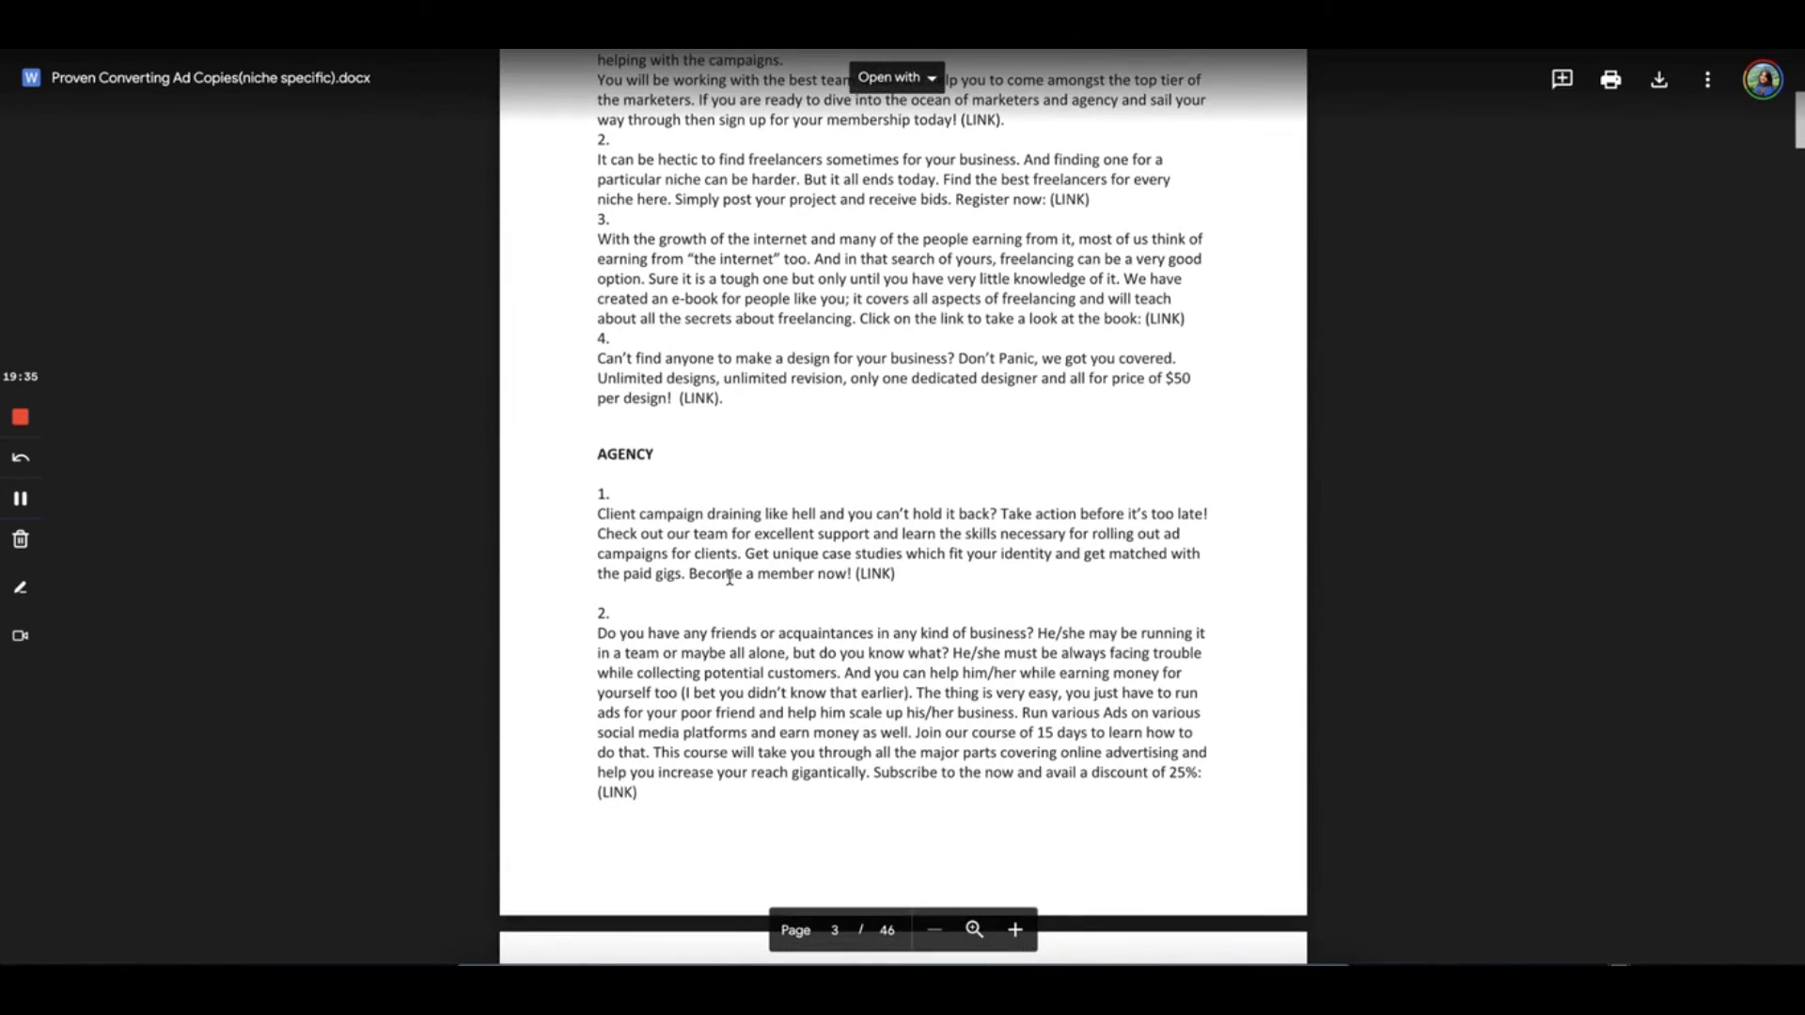
{"action": "scroll", "coordinate": [729, 577], "scroll_direction": "down", "scroll_amount": 5}
{"action": "scroll", "coordinate": [730, 577], "scroll_direction": "down", "scroll_amount": 7}
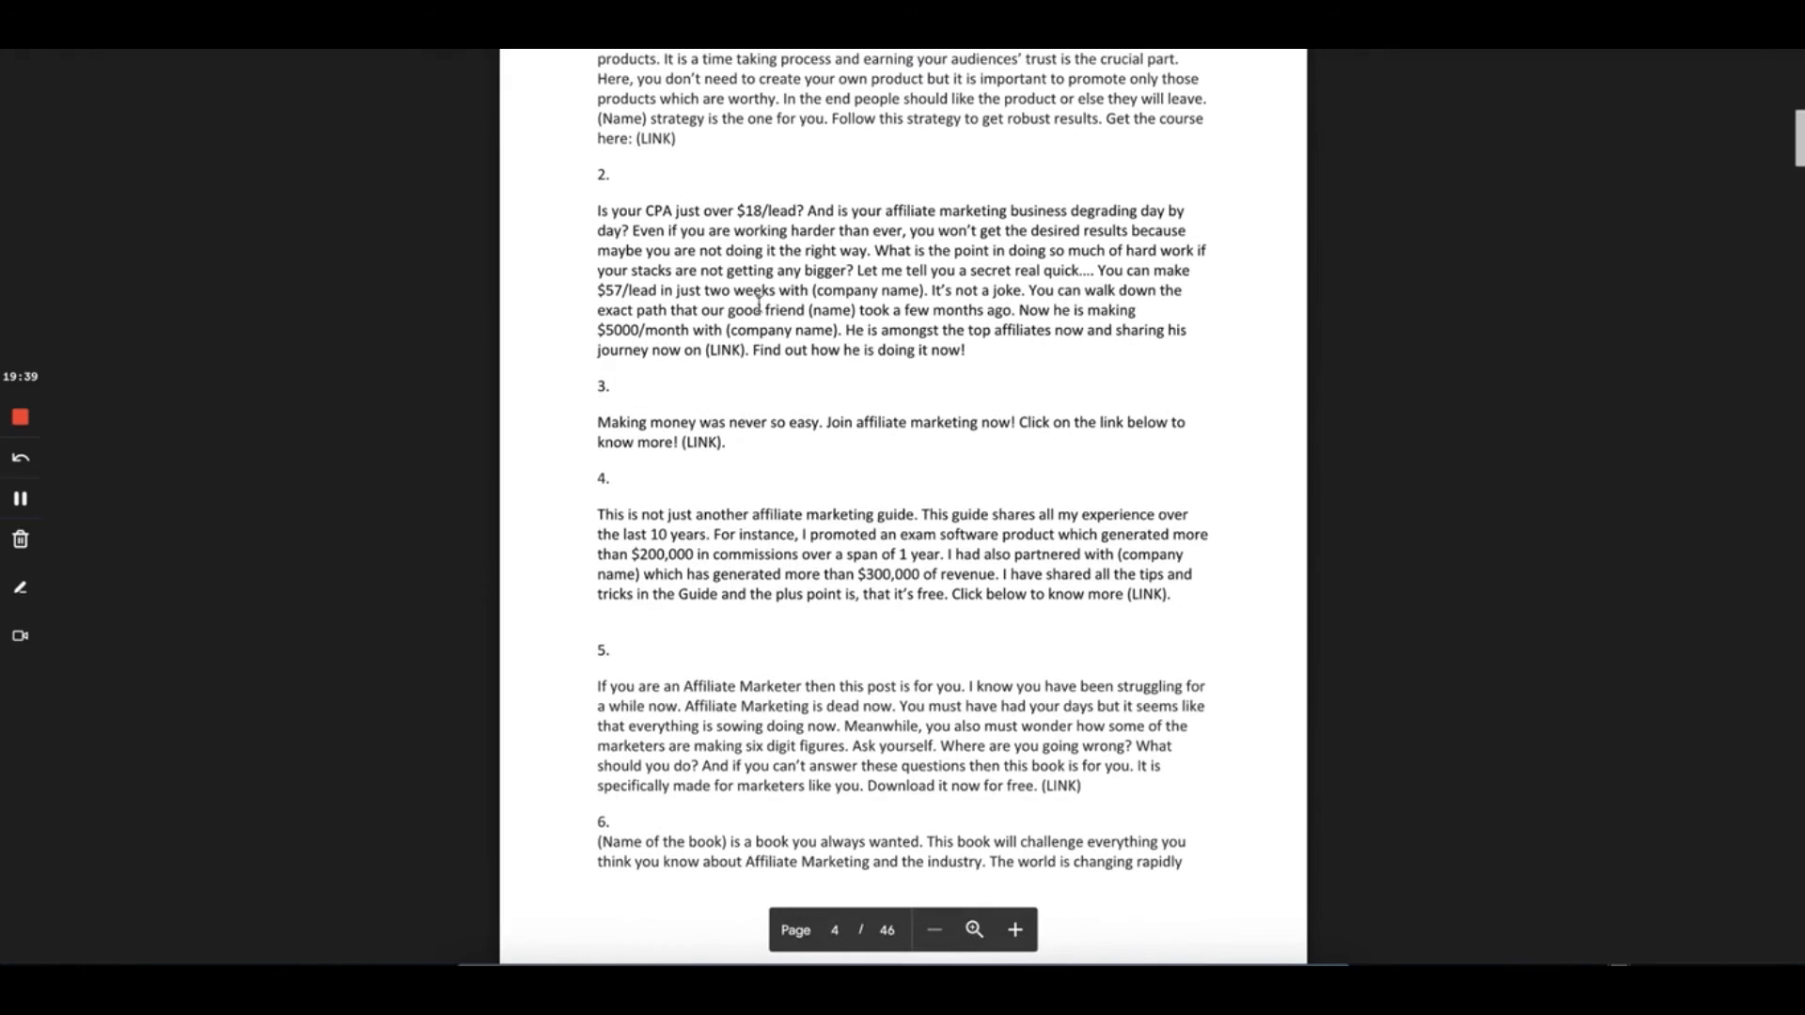
{"action": "left_click_drag", "start_coordinate": [675, 273], "coordinate": [878, 333]}
{"action": "left_click", "coordinate": [959, 349]}
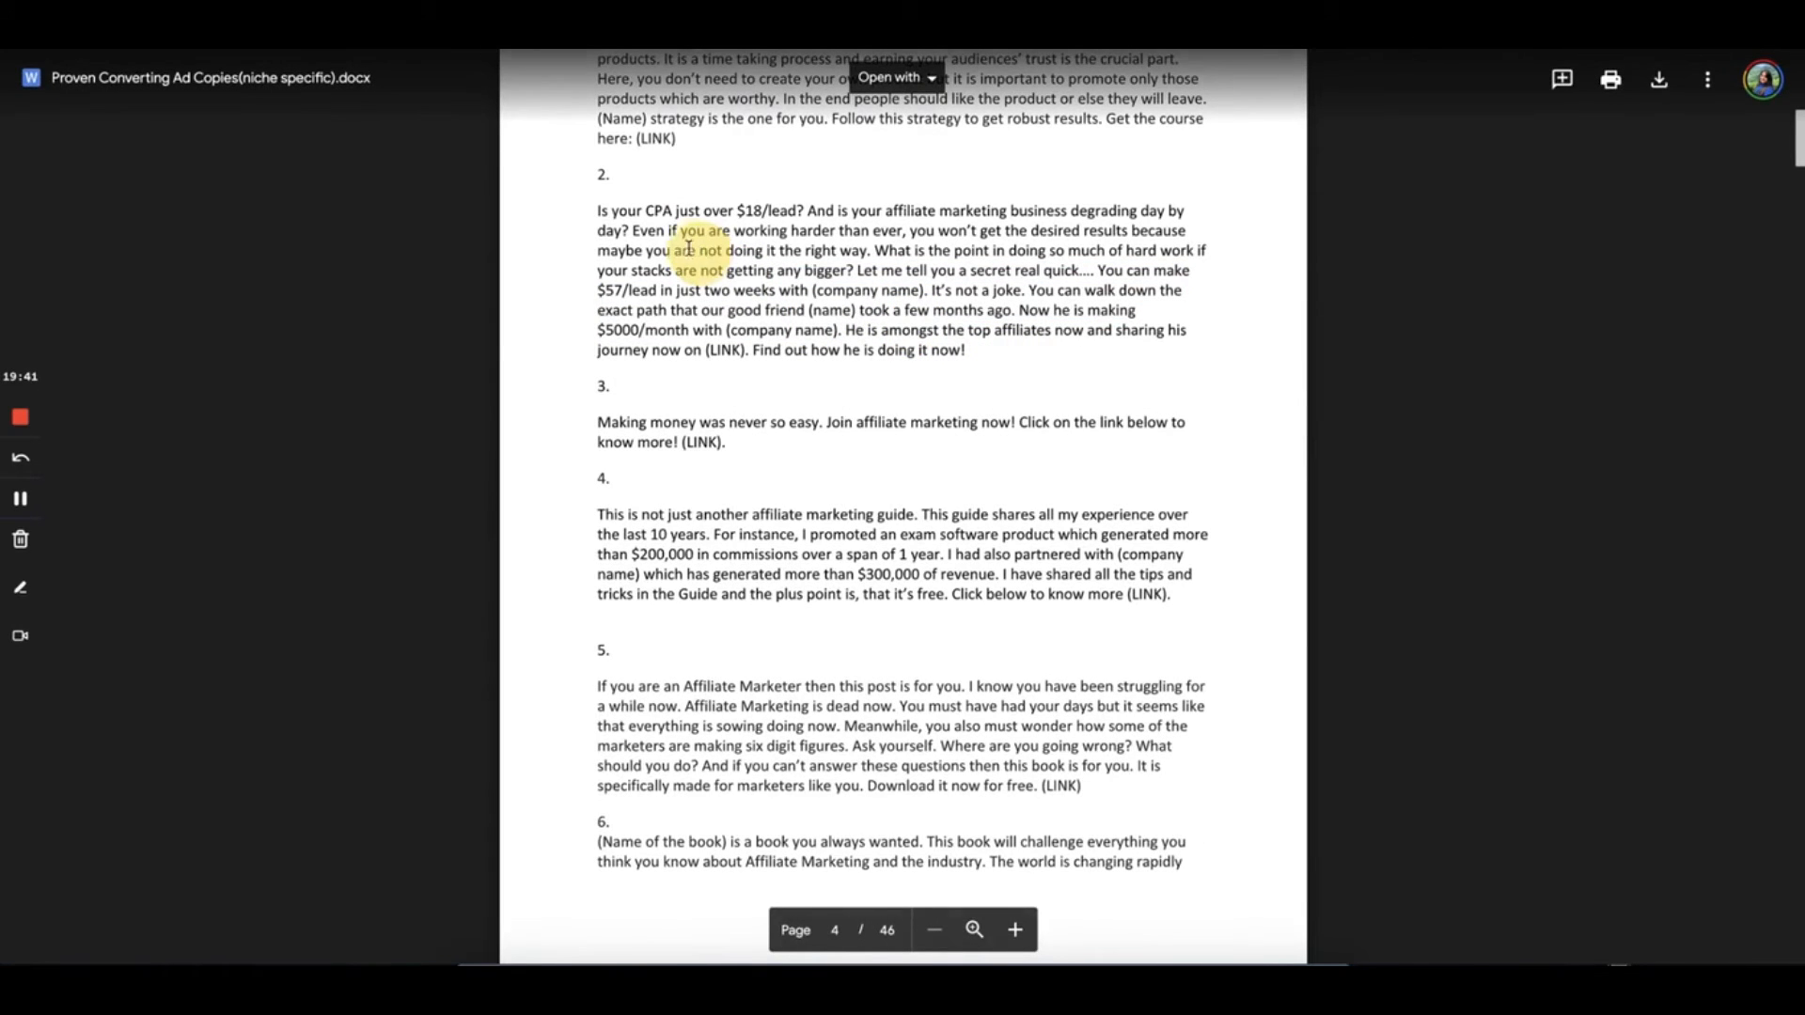
Keep reading the niche ad copies down to the Author section on page 15 of 46
{"action": "scroll", "coordinate": [759, 481], "scroll_direction": "down", "scroll_amount": 4}
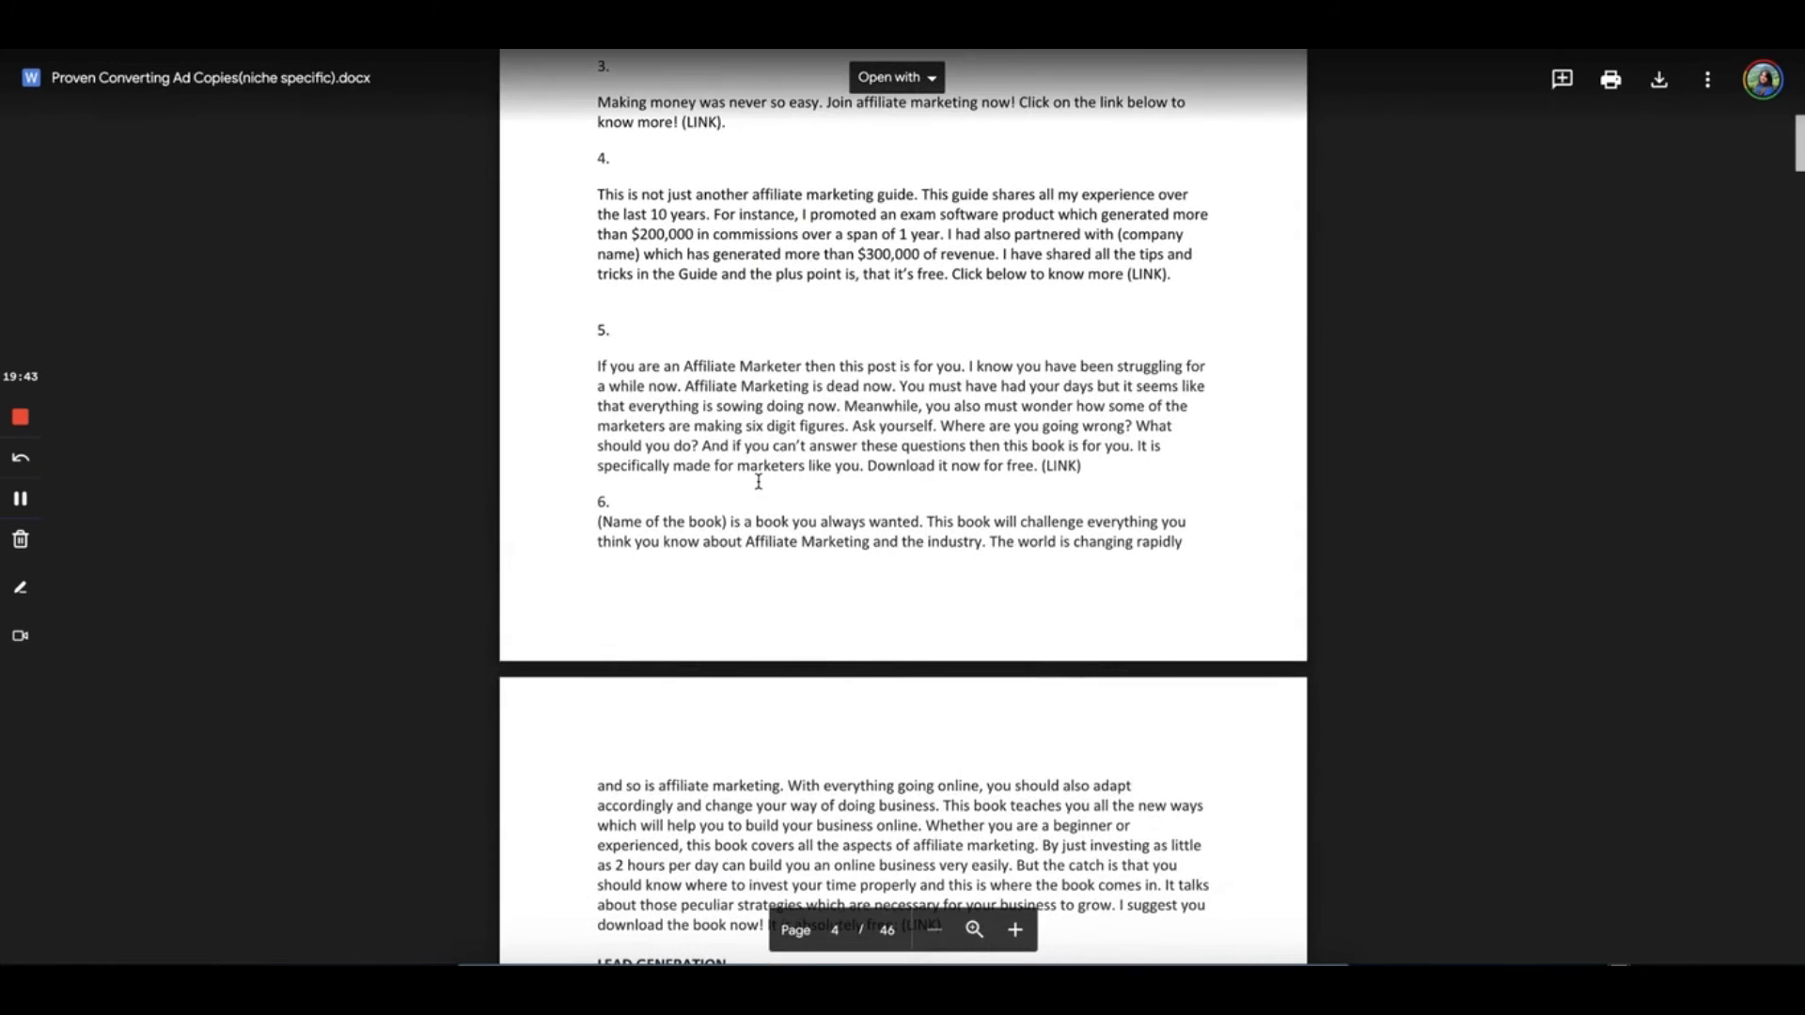
{"action": "scroll", "coordinate": [758, 481], "scroll_direction": "down", "scroll_amount": 13}
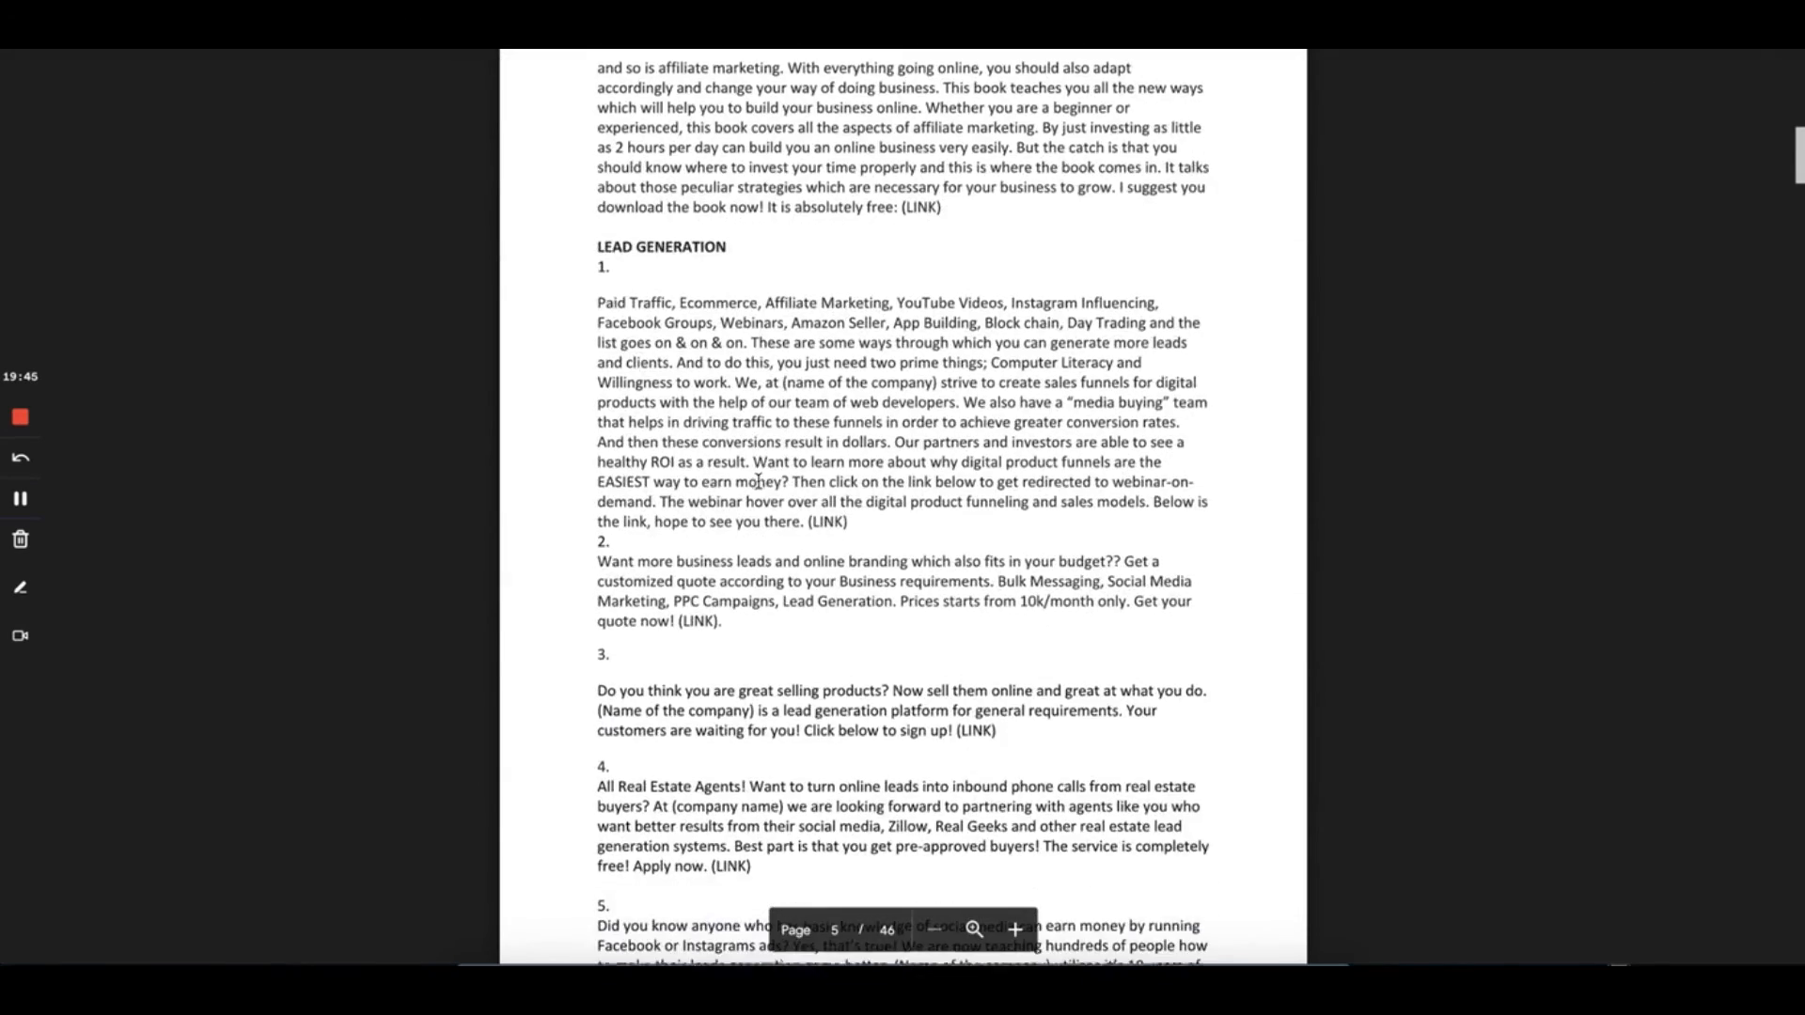
{"action": "scroll", "coordinate": [758, 482], "scroll_direction": "down", "scroll_amount": 4}
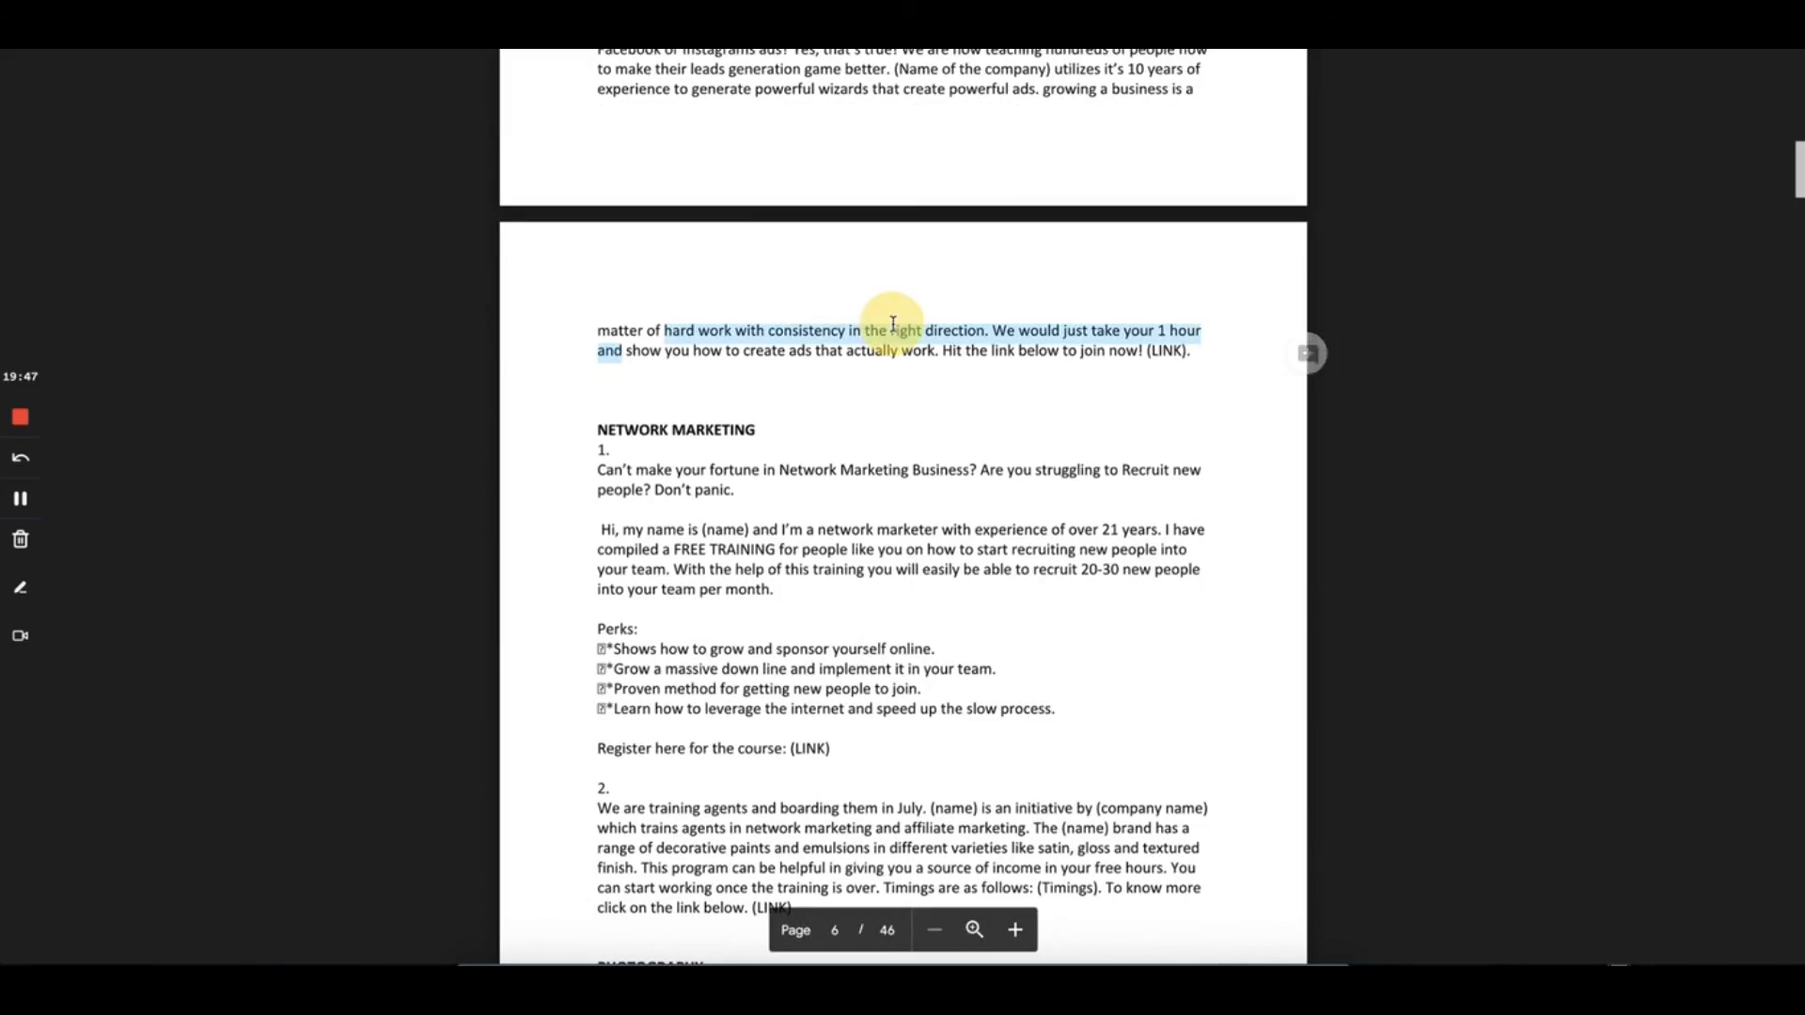
{"action": "scroll", "coordinate": [935, 405], "scroll_direction": "down", "scroll_amount": 16}
{"action": "scroll", "coordinate": [933, 408], "scroll_direction": "down", "scroll_amount": 5}
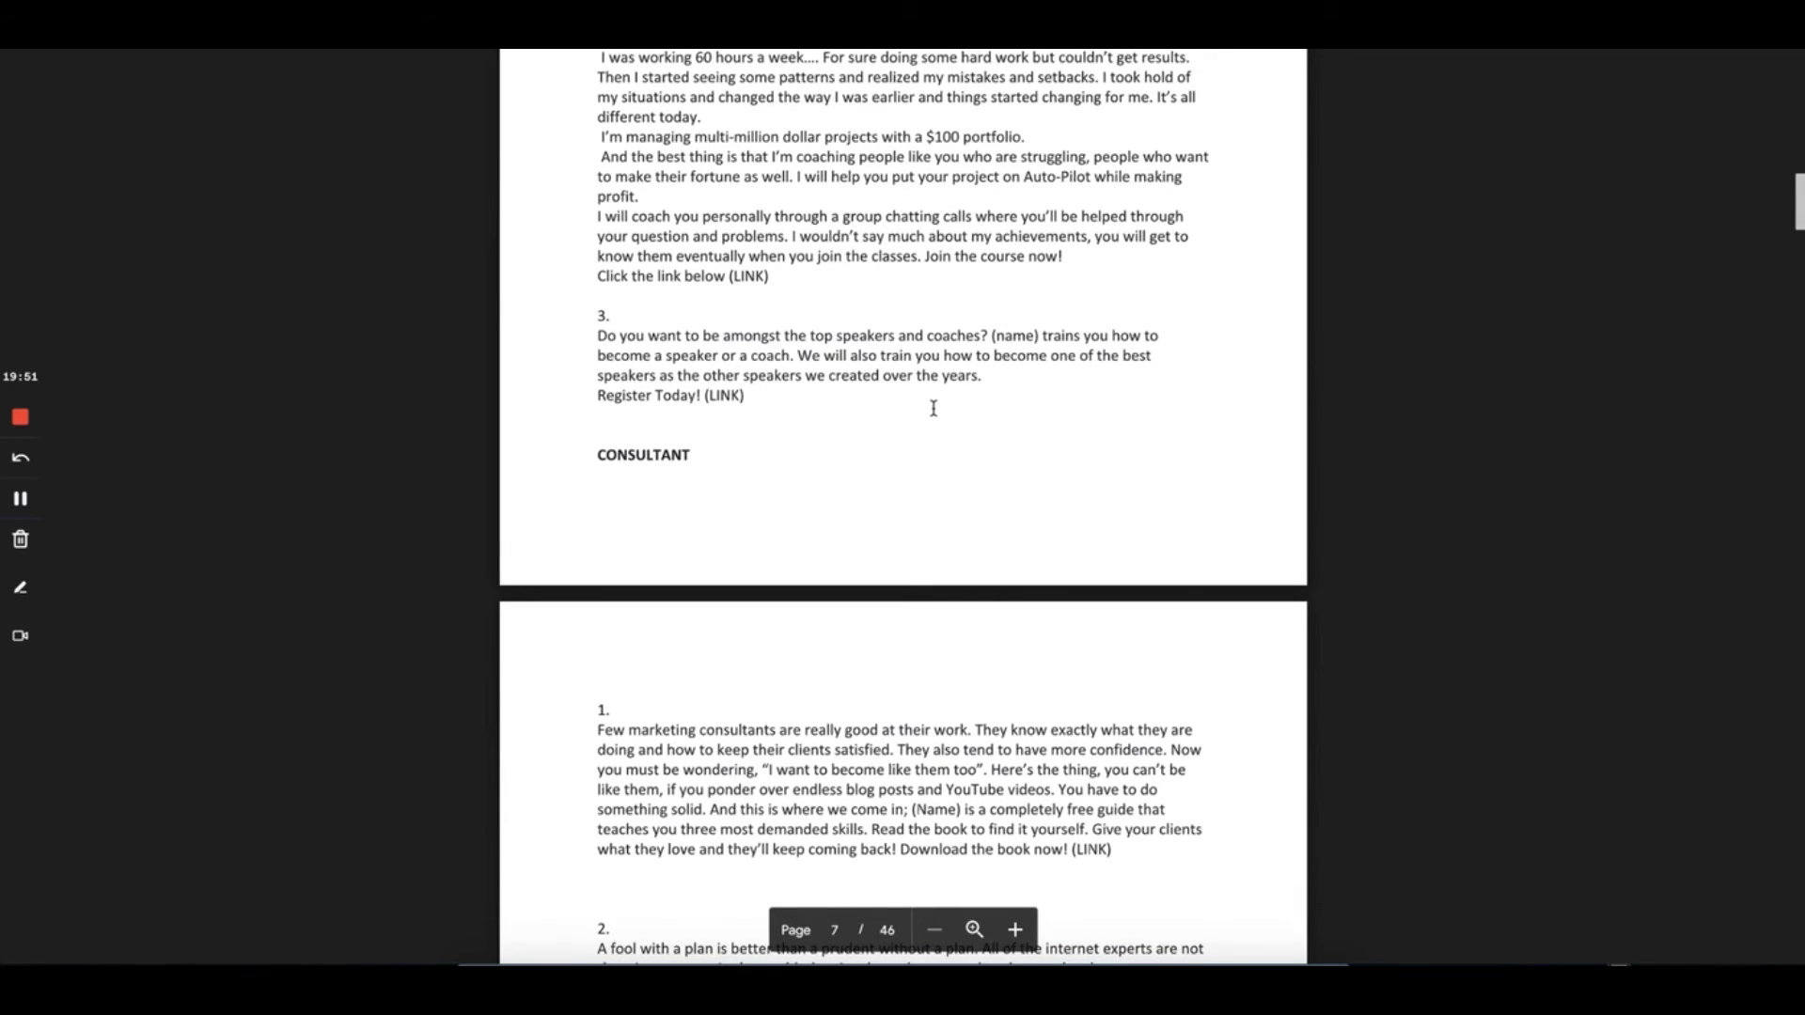
{"action": "scroll", "coordinate": [798, 302], "scroll_direction": "up", "scroll_amount": 7}
{"action": "scroll", "coordinate": [797, 302], "scroll_direction": "down", "scroll_amount": 10}
{"action": "scroll", "coordinate": [746, 578], "scroll_direction": "down", "scroll_amount": 20}
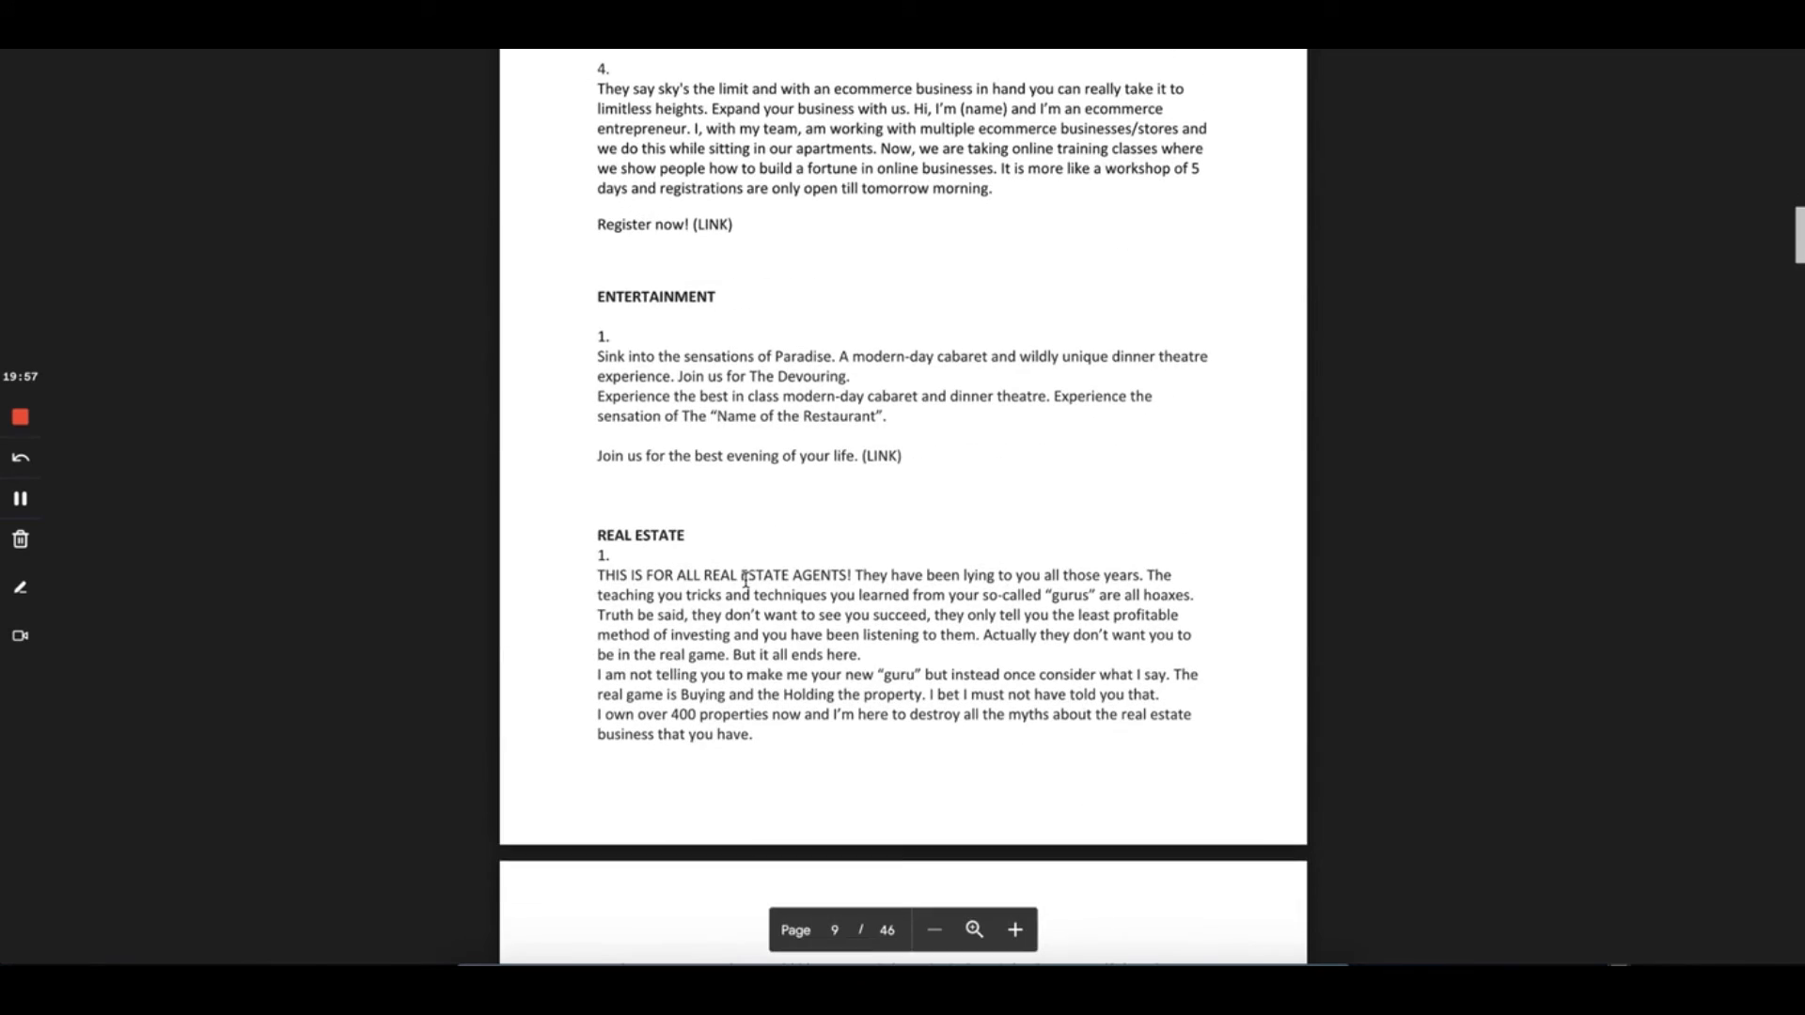
{"action": "scroll", "coordinate": [776, 335], "scroll_direction": "down", "scroll_amount": 5}
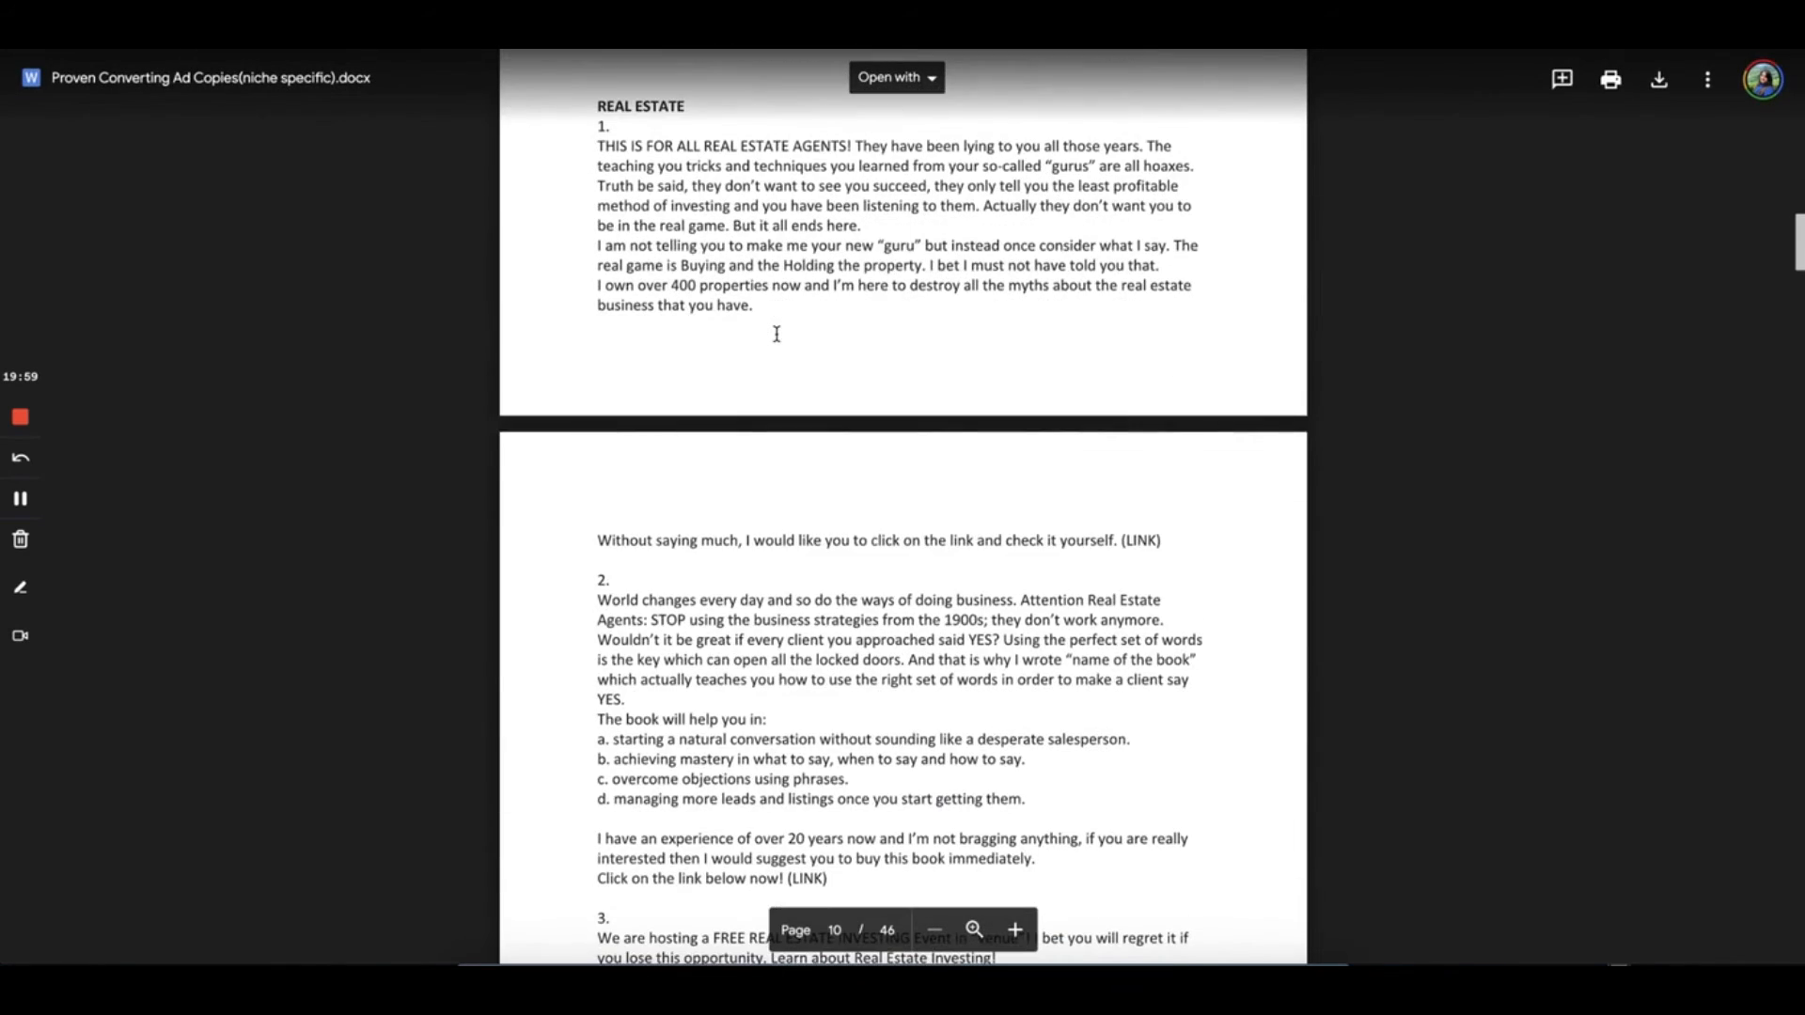
{"action": "scroll", "coordinate": [795, 507], "scroll_direction": "down", "scroll_amount": 4}
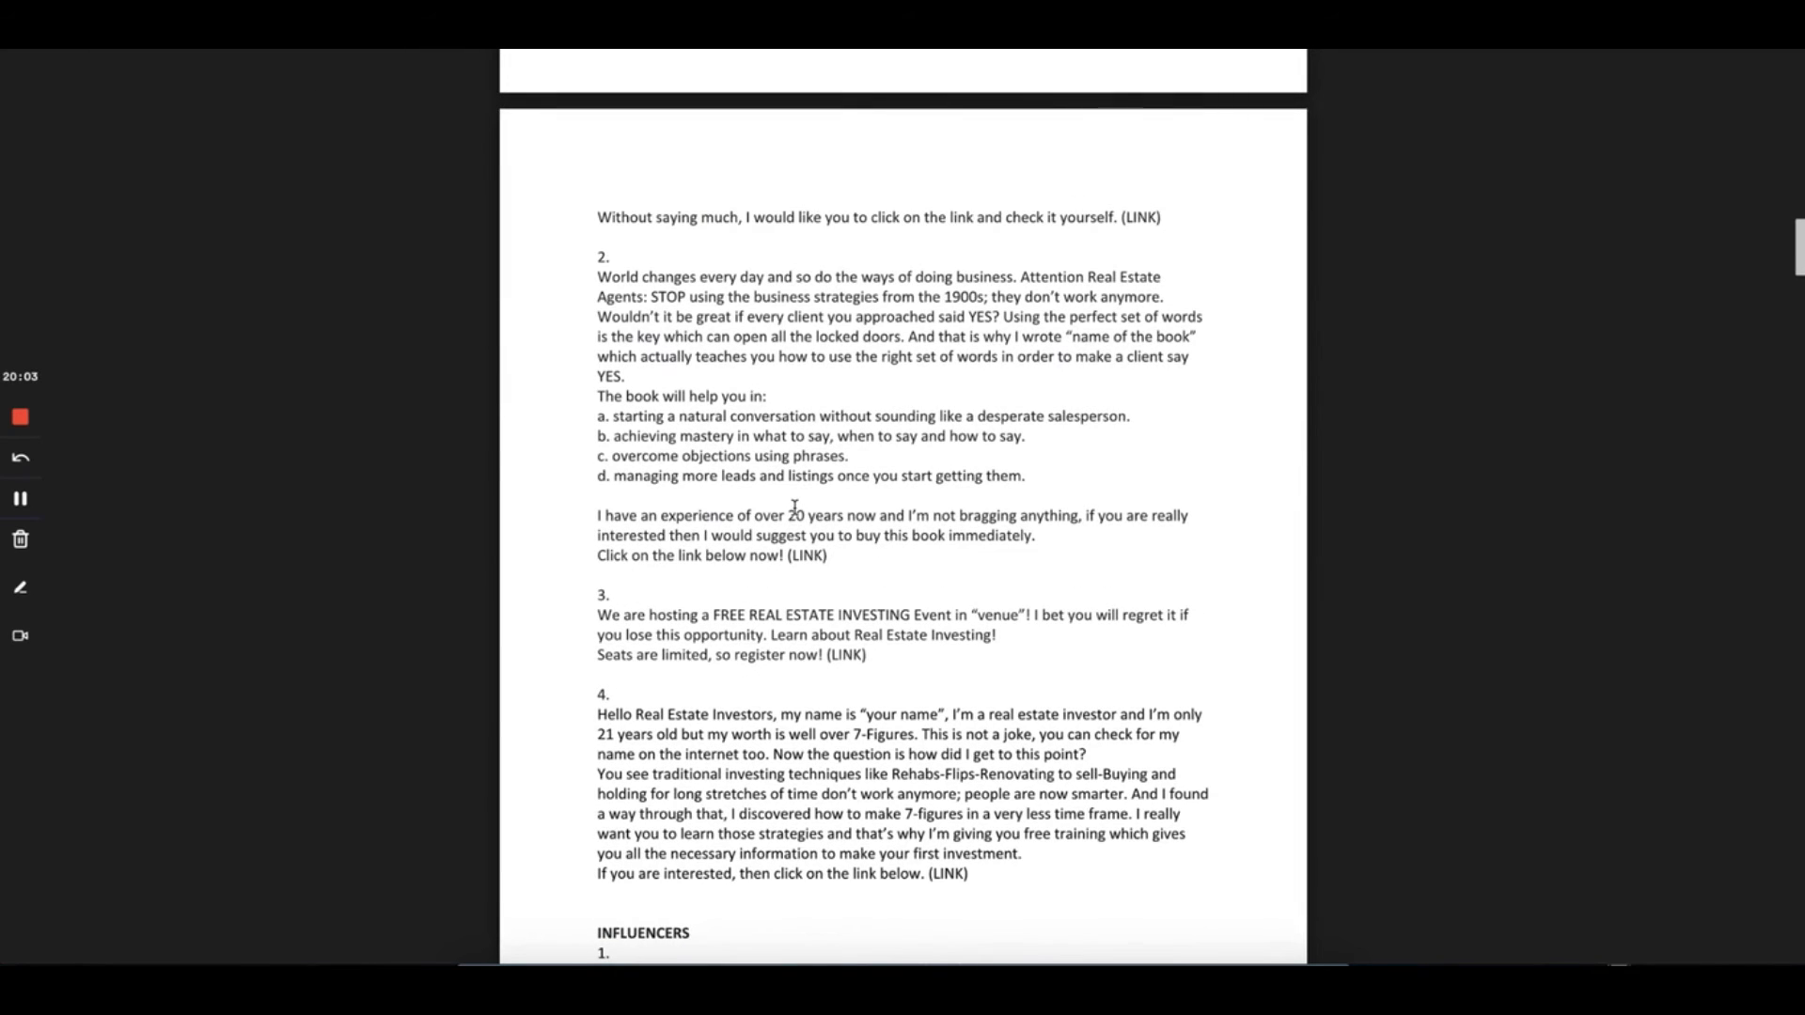
{"action": "scroll", "coordinate": [794, 507], "scroll_direction": "down", "scroll_amount": 18}
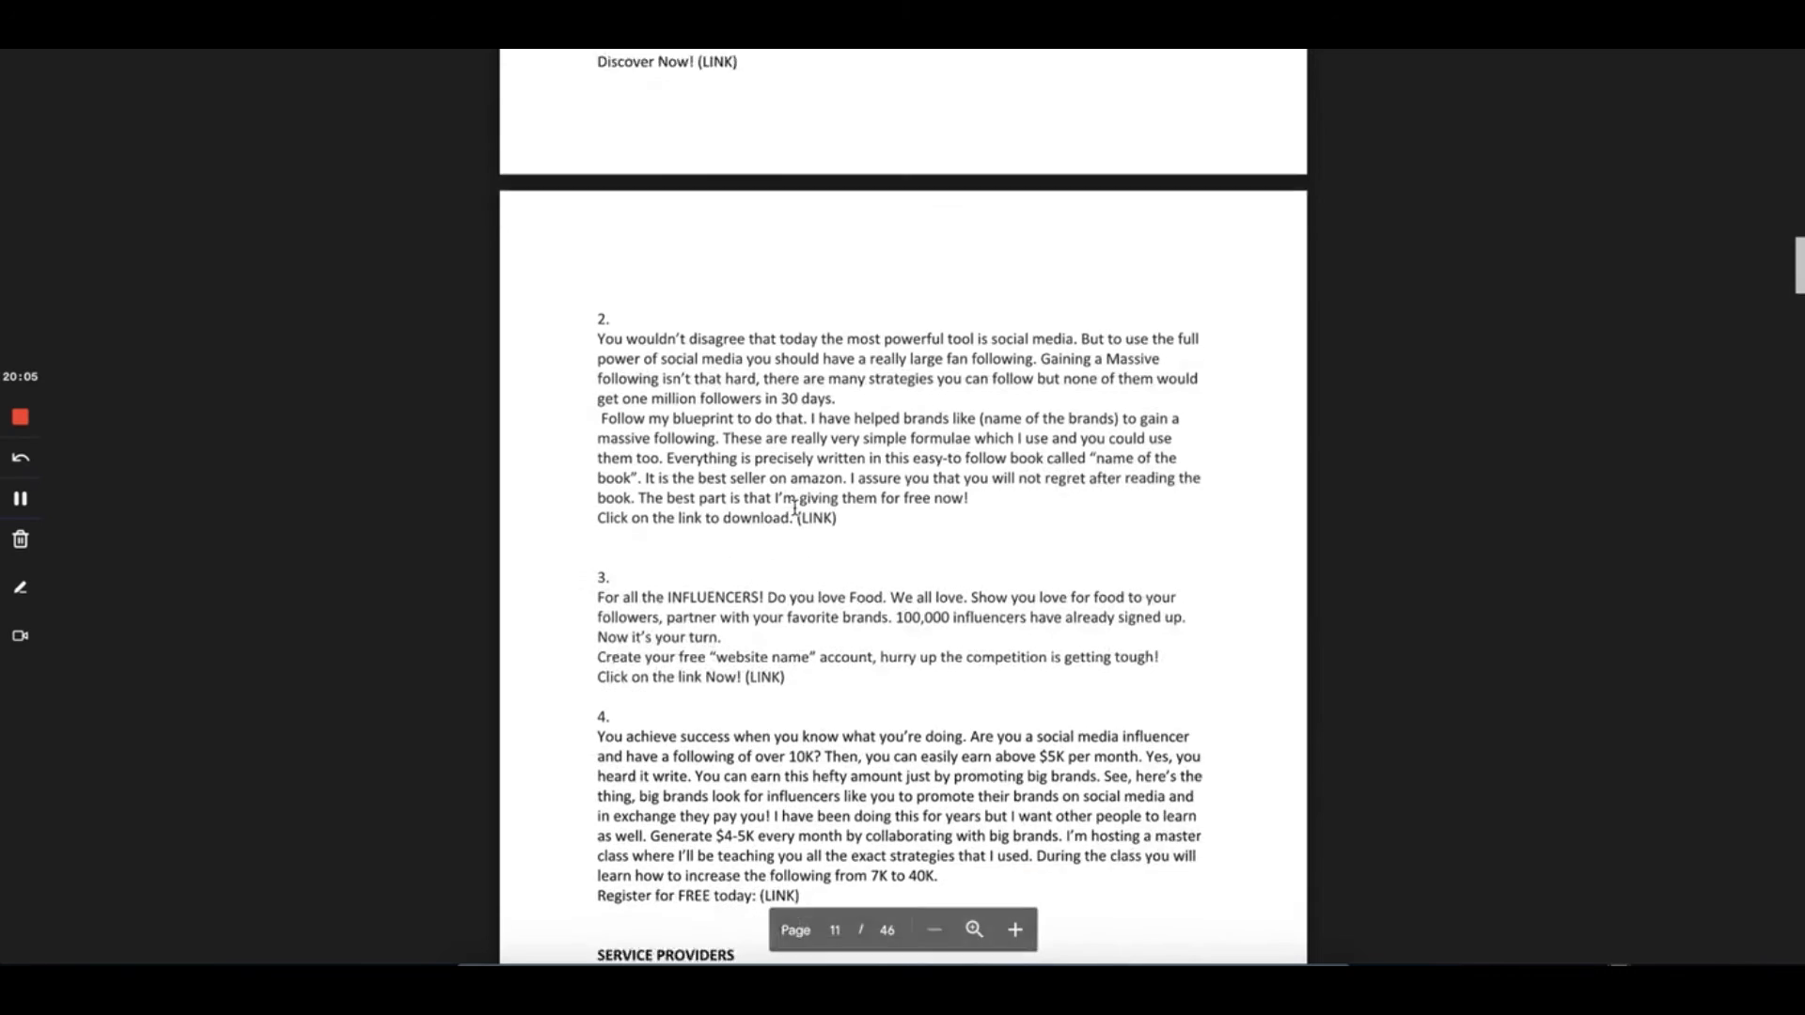
{"action": "scroll", "coordinate": [795, 508], "scroll_direction": "down", "scroll_amount": 5}
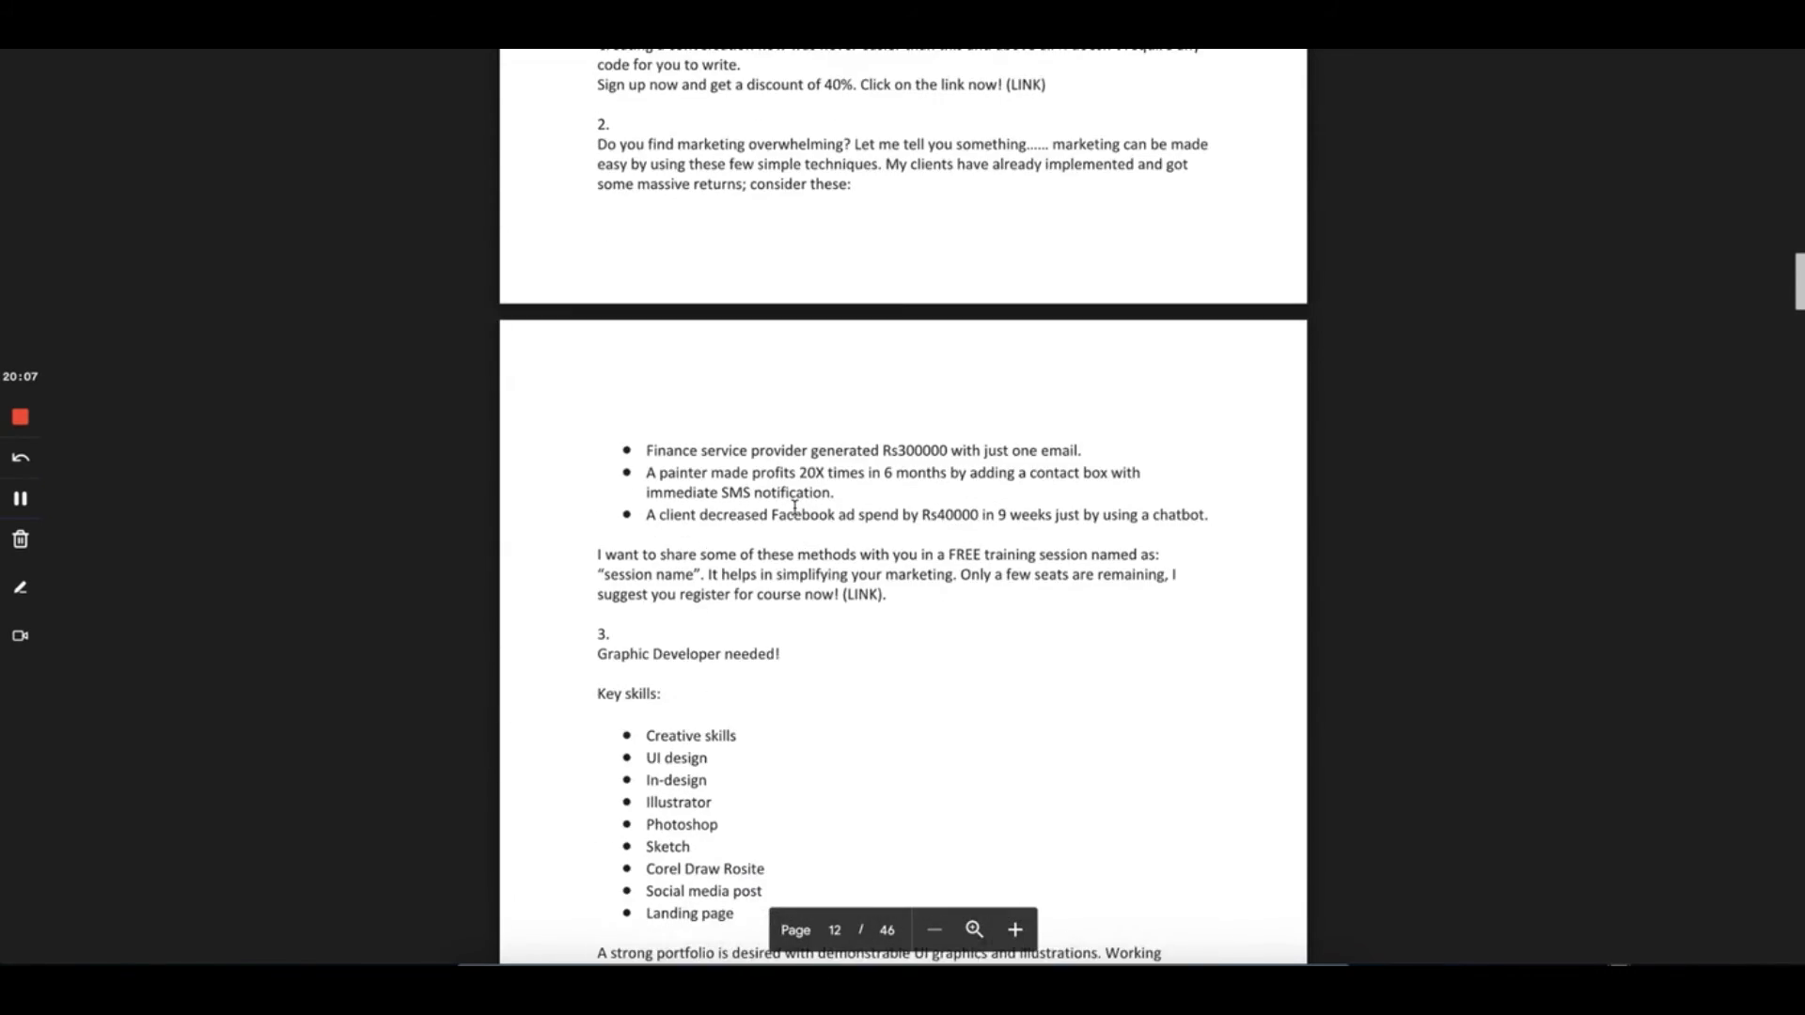
{"action": "scroll", "coordinate": [794, 508], "scroll_direction": "down", "scroll_amount": 8}
{"action": "scroll", "coordinate": [794, 507], "scroll_direction": "down", "scroll_amount": 8}
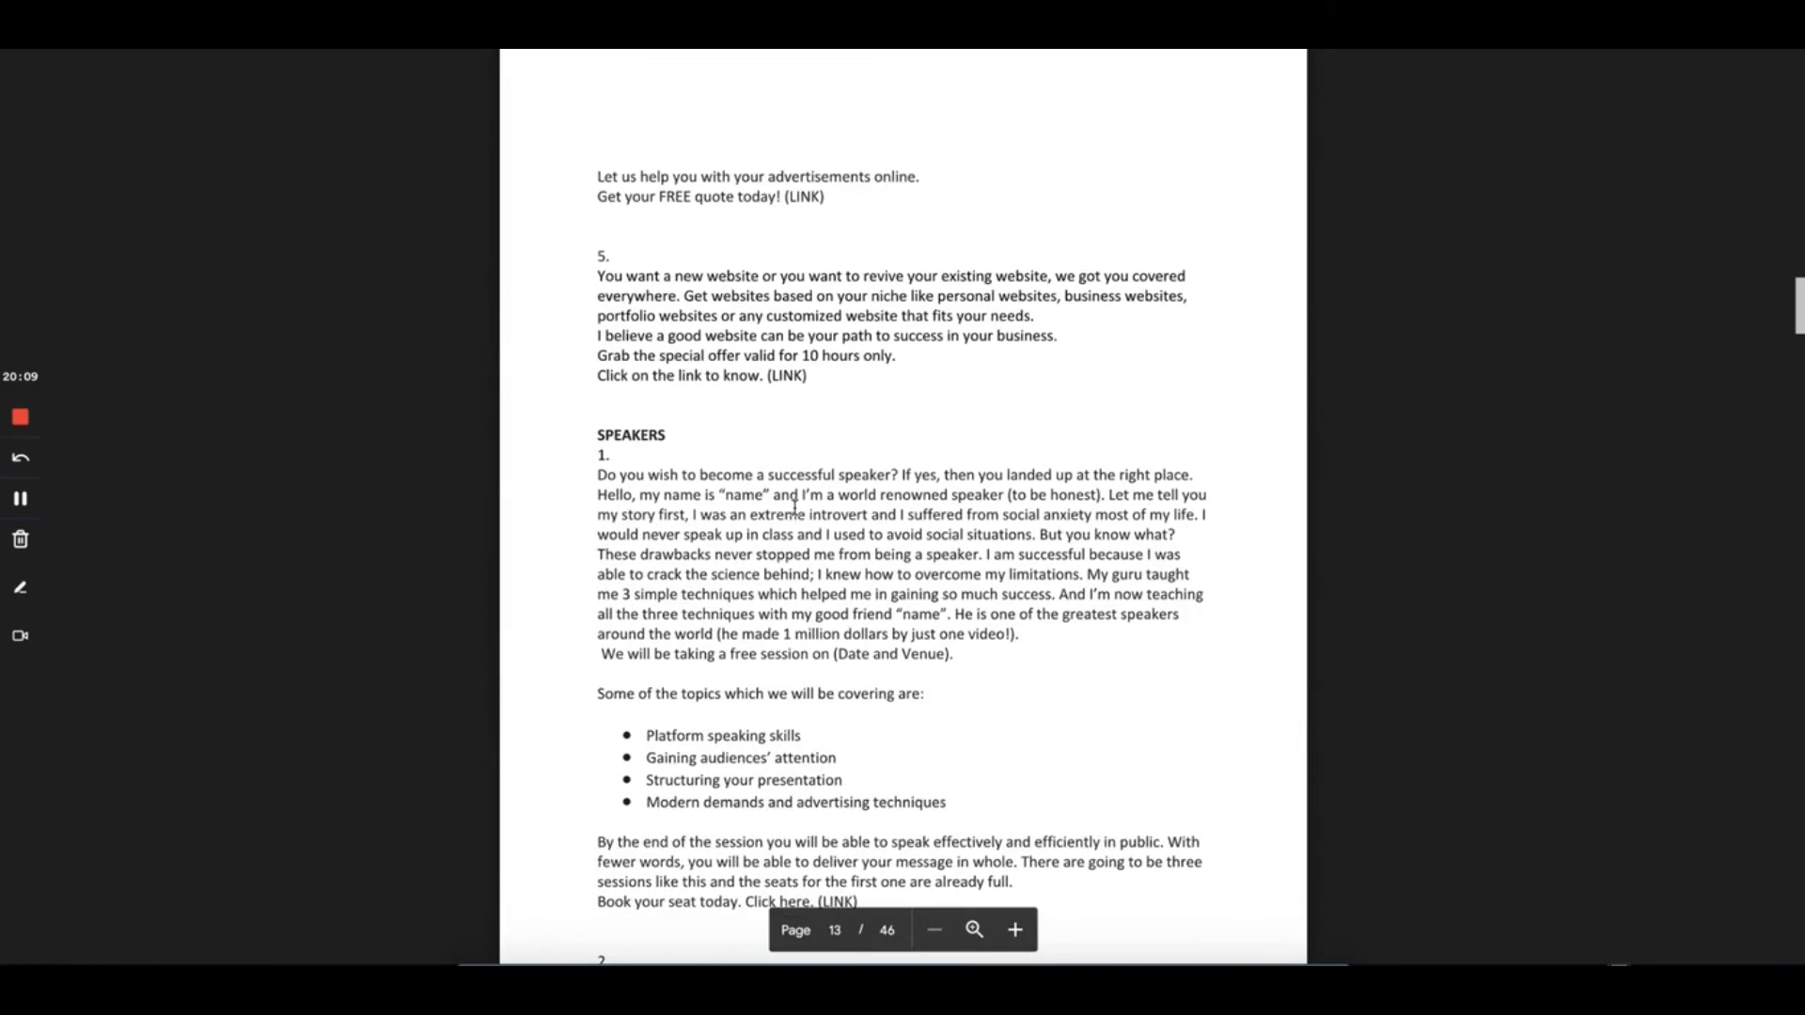
{"action": "scroll", "coordinate": [795, 507], "scroll_direction": "down", "scroll_amount": 9}
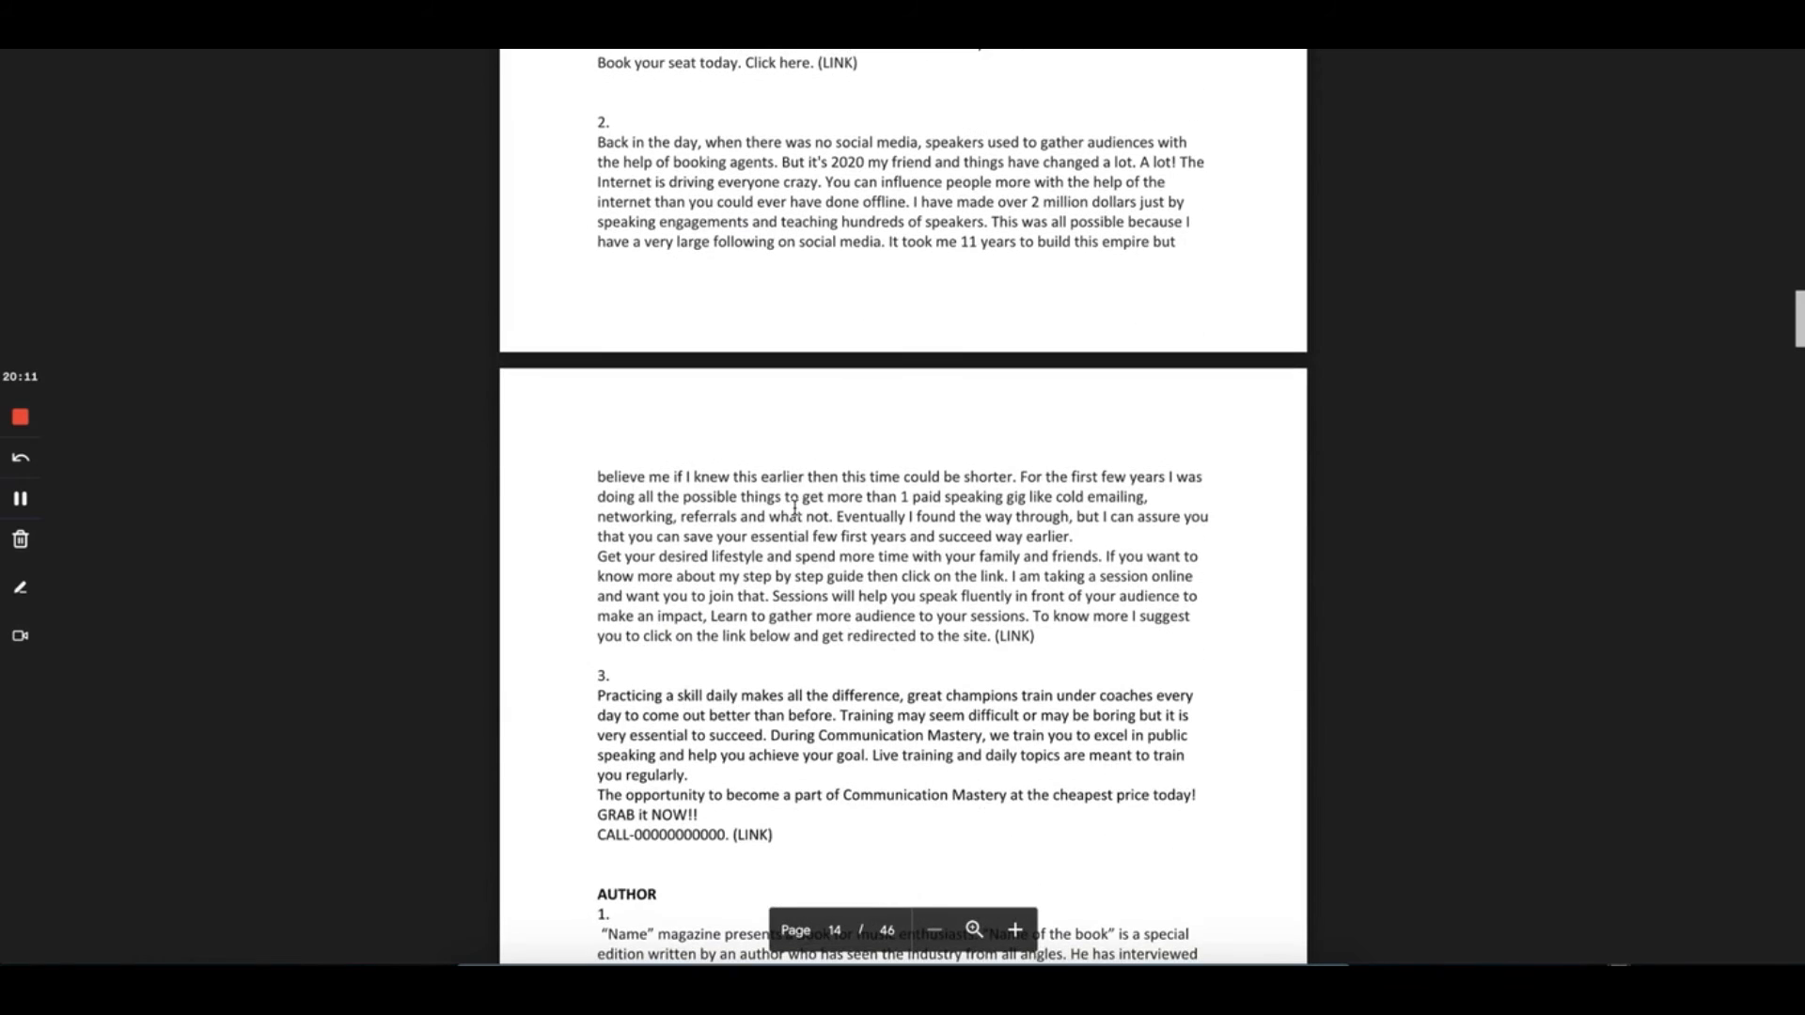
{"action": "scroll", "coordinate": [794, 507], "scroll_direction": "down", "scroll_amount": 12}
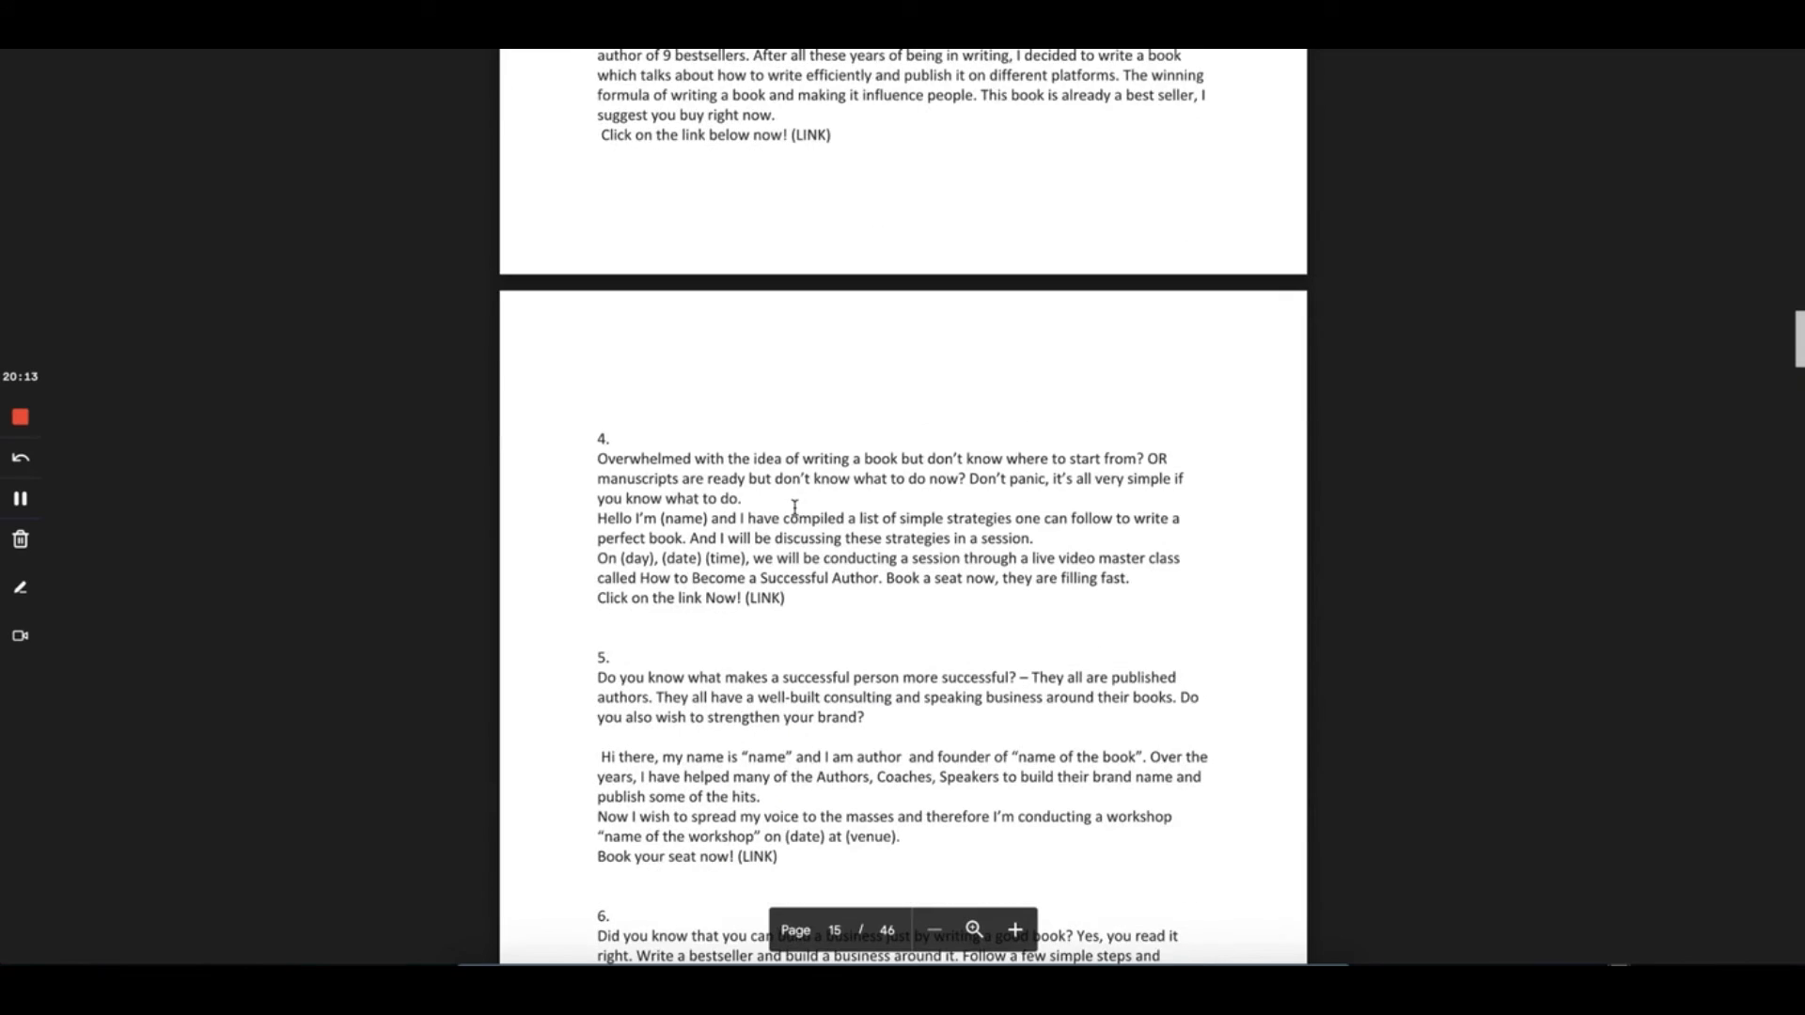
Return to Adsly and browse the Best 100+ Ad ScreenShot PDF's ad examples
{"action": "key", "text": "super+w"}
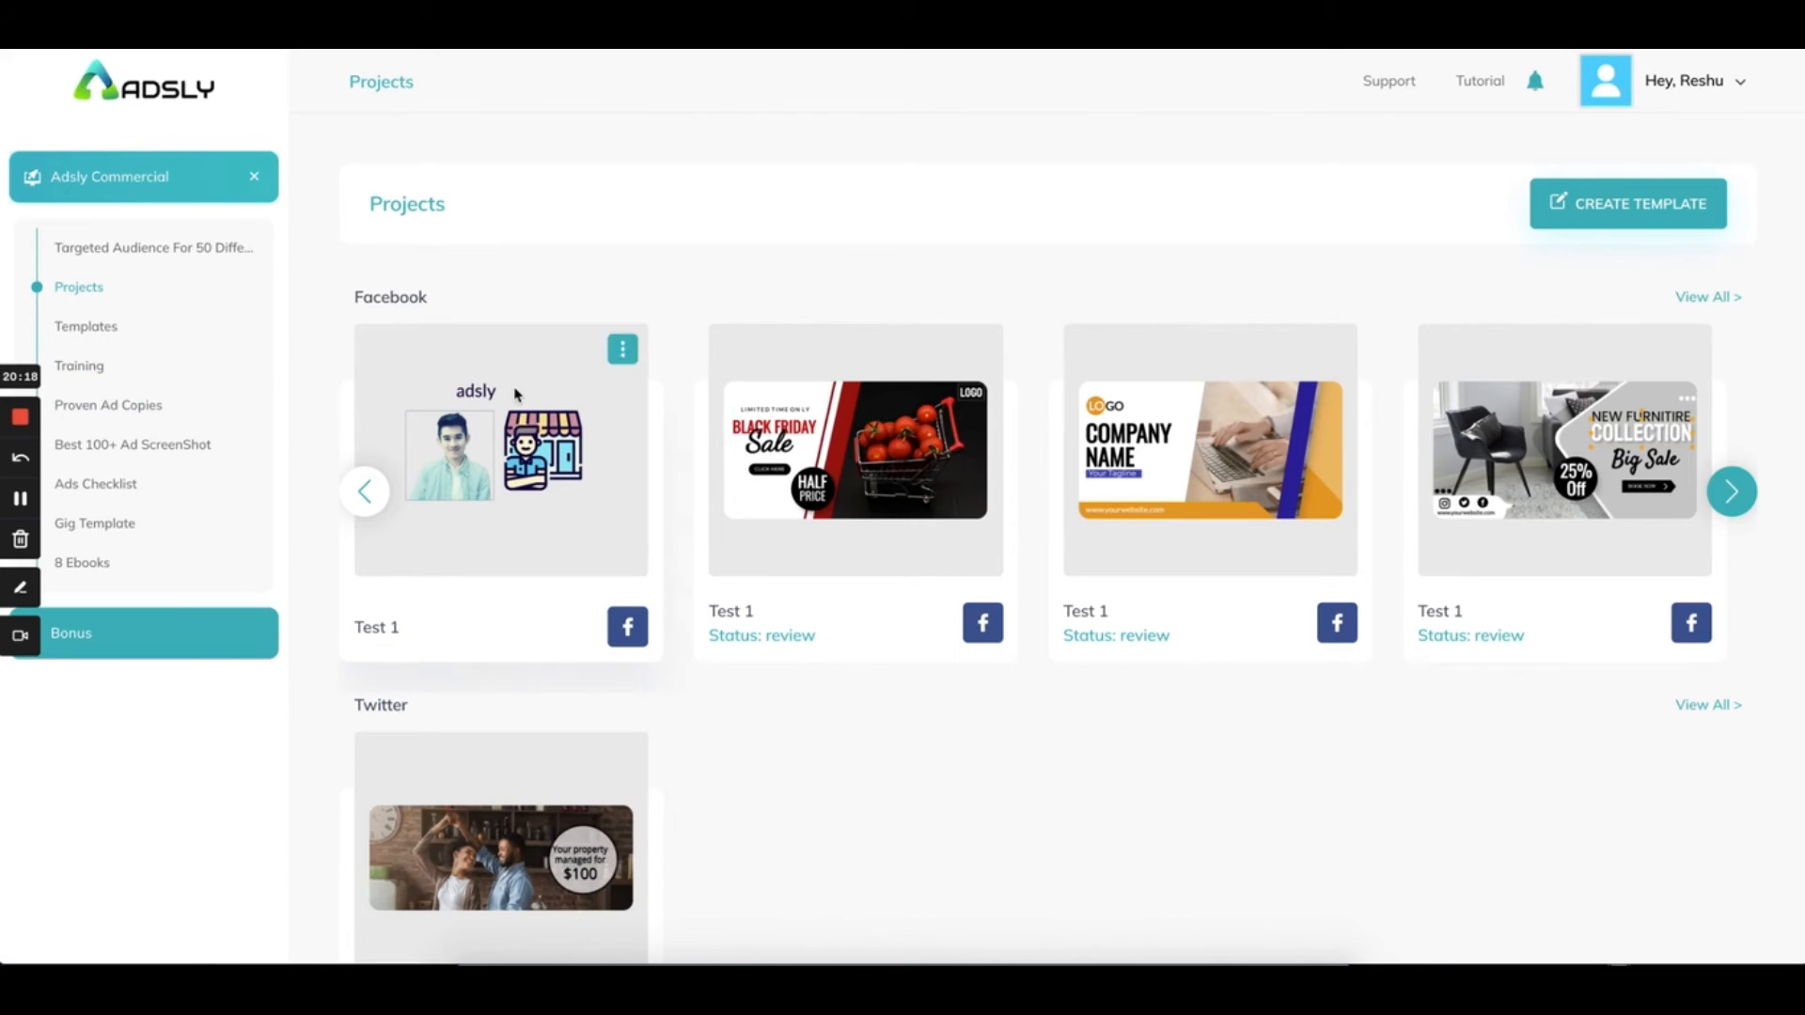
{"action": "left_click", "coordinate": [110, 452]}
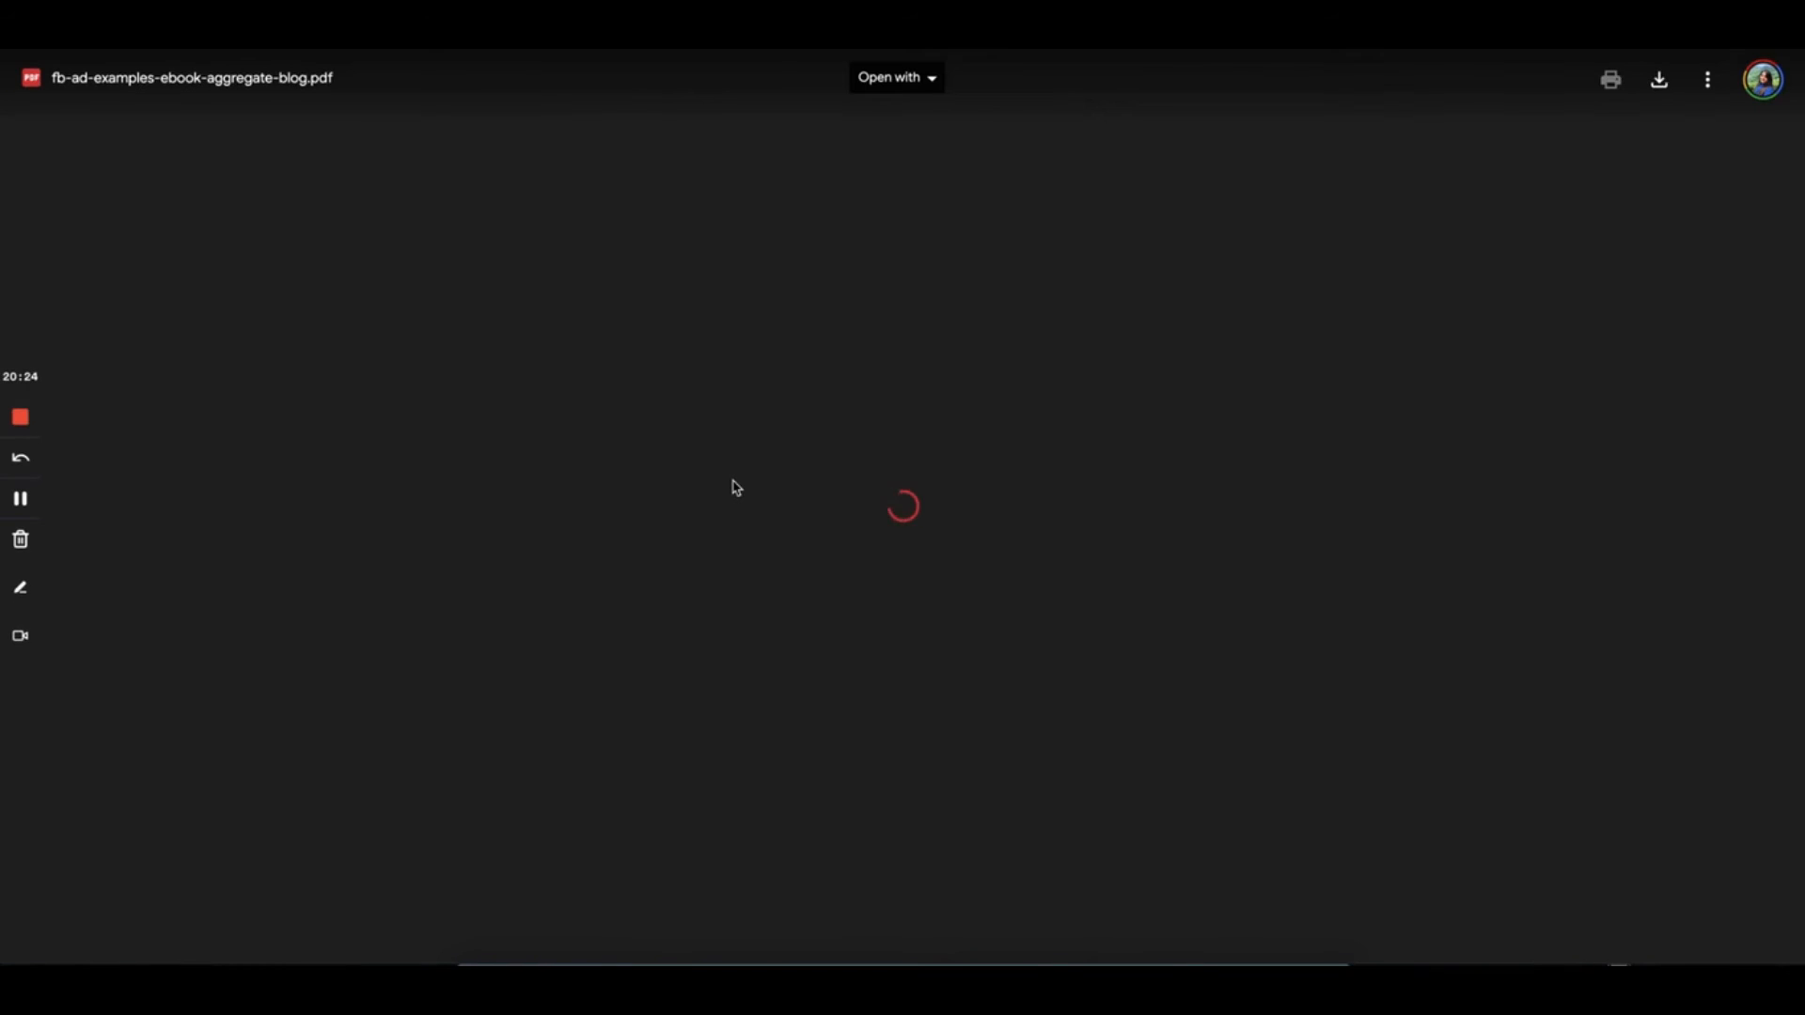
{"action": "scroll", "coordinate": [732, 481], "scroll_direction": "down", "scroll_amount": 5}
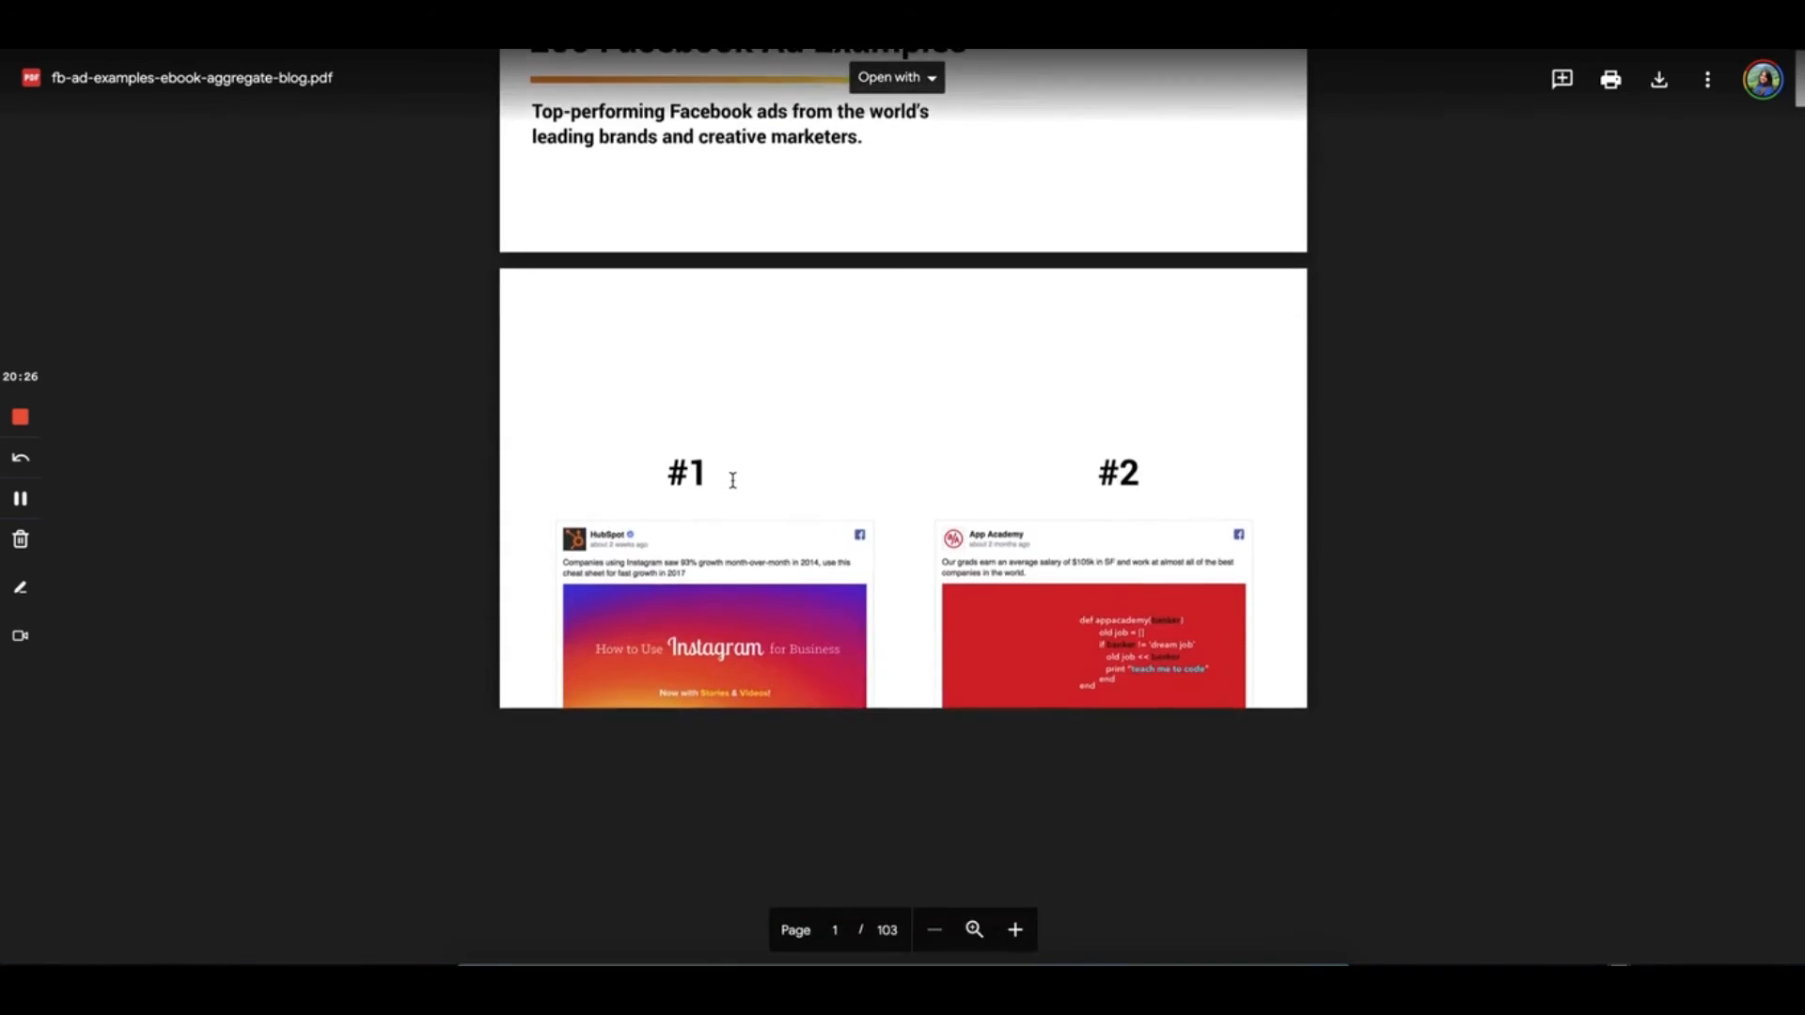
{"action": "scroll", "coordinate": [733, 481], "scroll_direction": "down", "scroll_amount": 2}
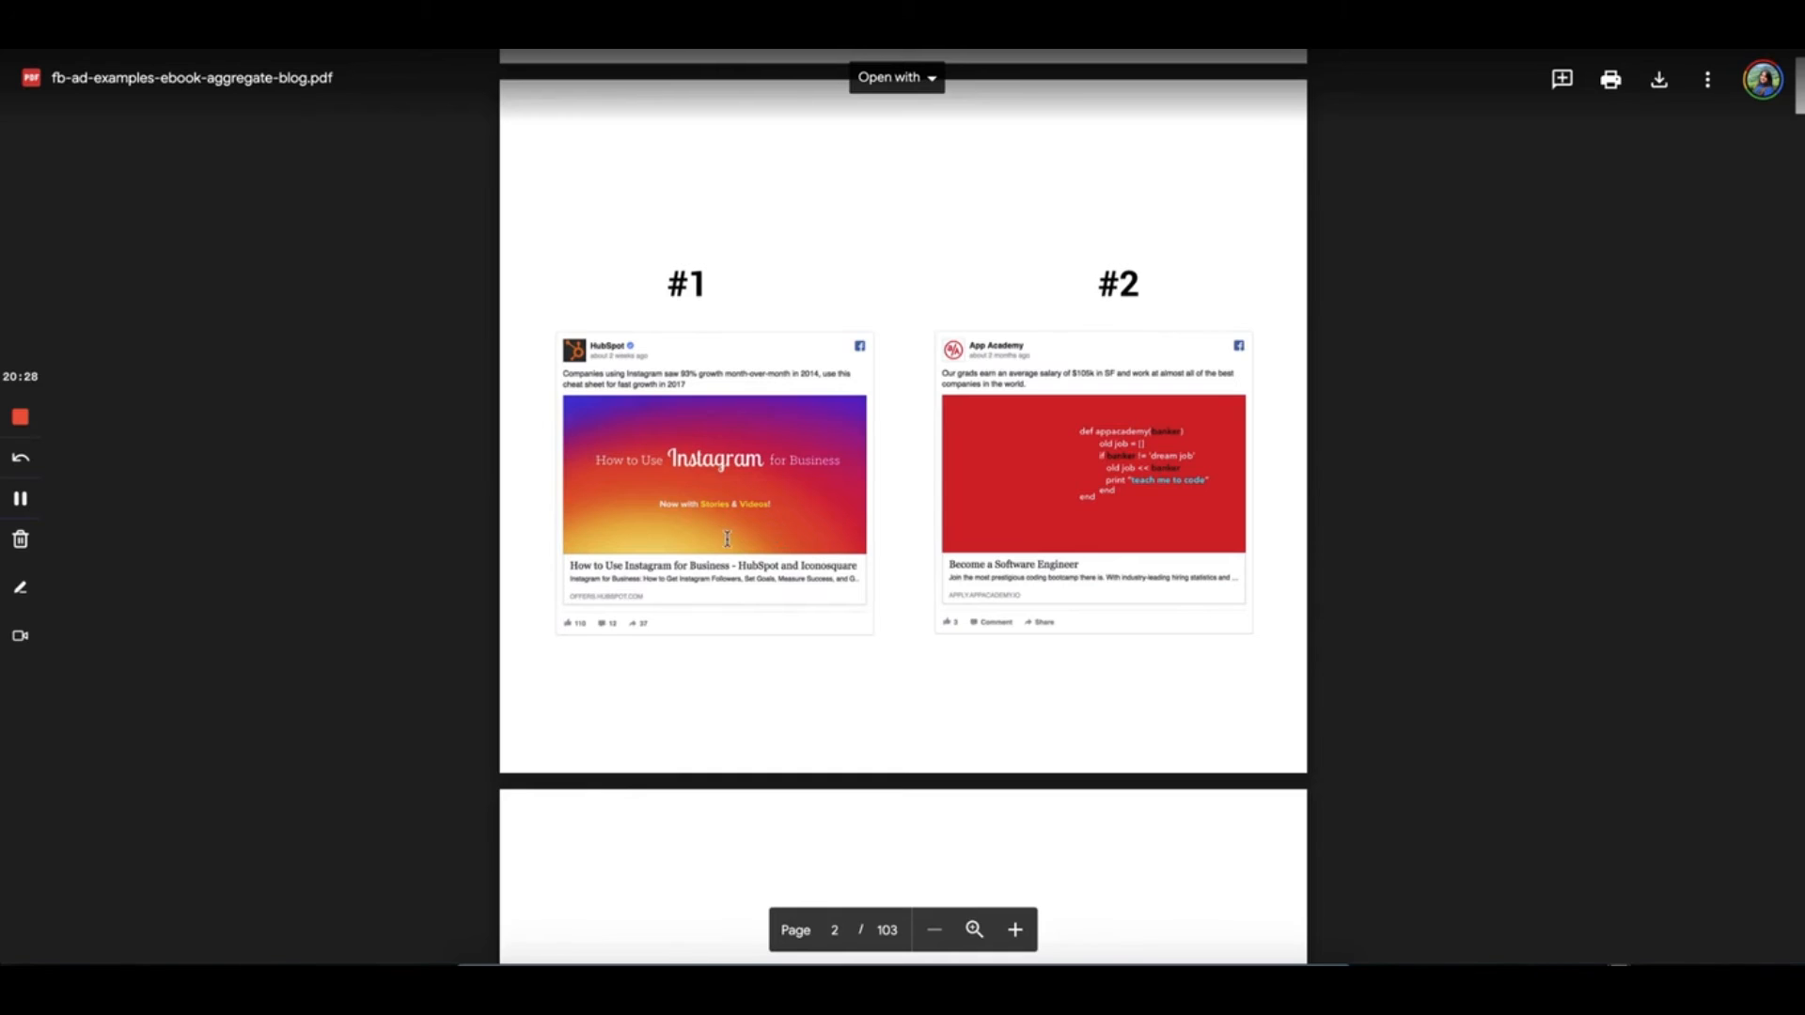
{"action": "scroll", "coordinate": [726, 538], "scroll_direction": "down", "scroll_amount": 9}
{"action": "scroll", "coordinate": [1043, 483], "scroll_direction": "down", "scroll_amount": 12}
{"action": "scroll", "coordinate": [1045, 485], "scroll_direction": "down", "scroll_amount": 18}
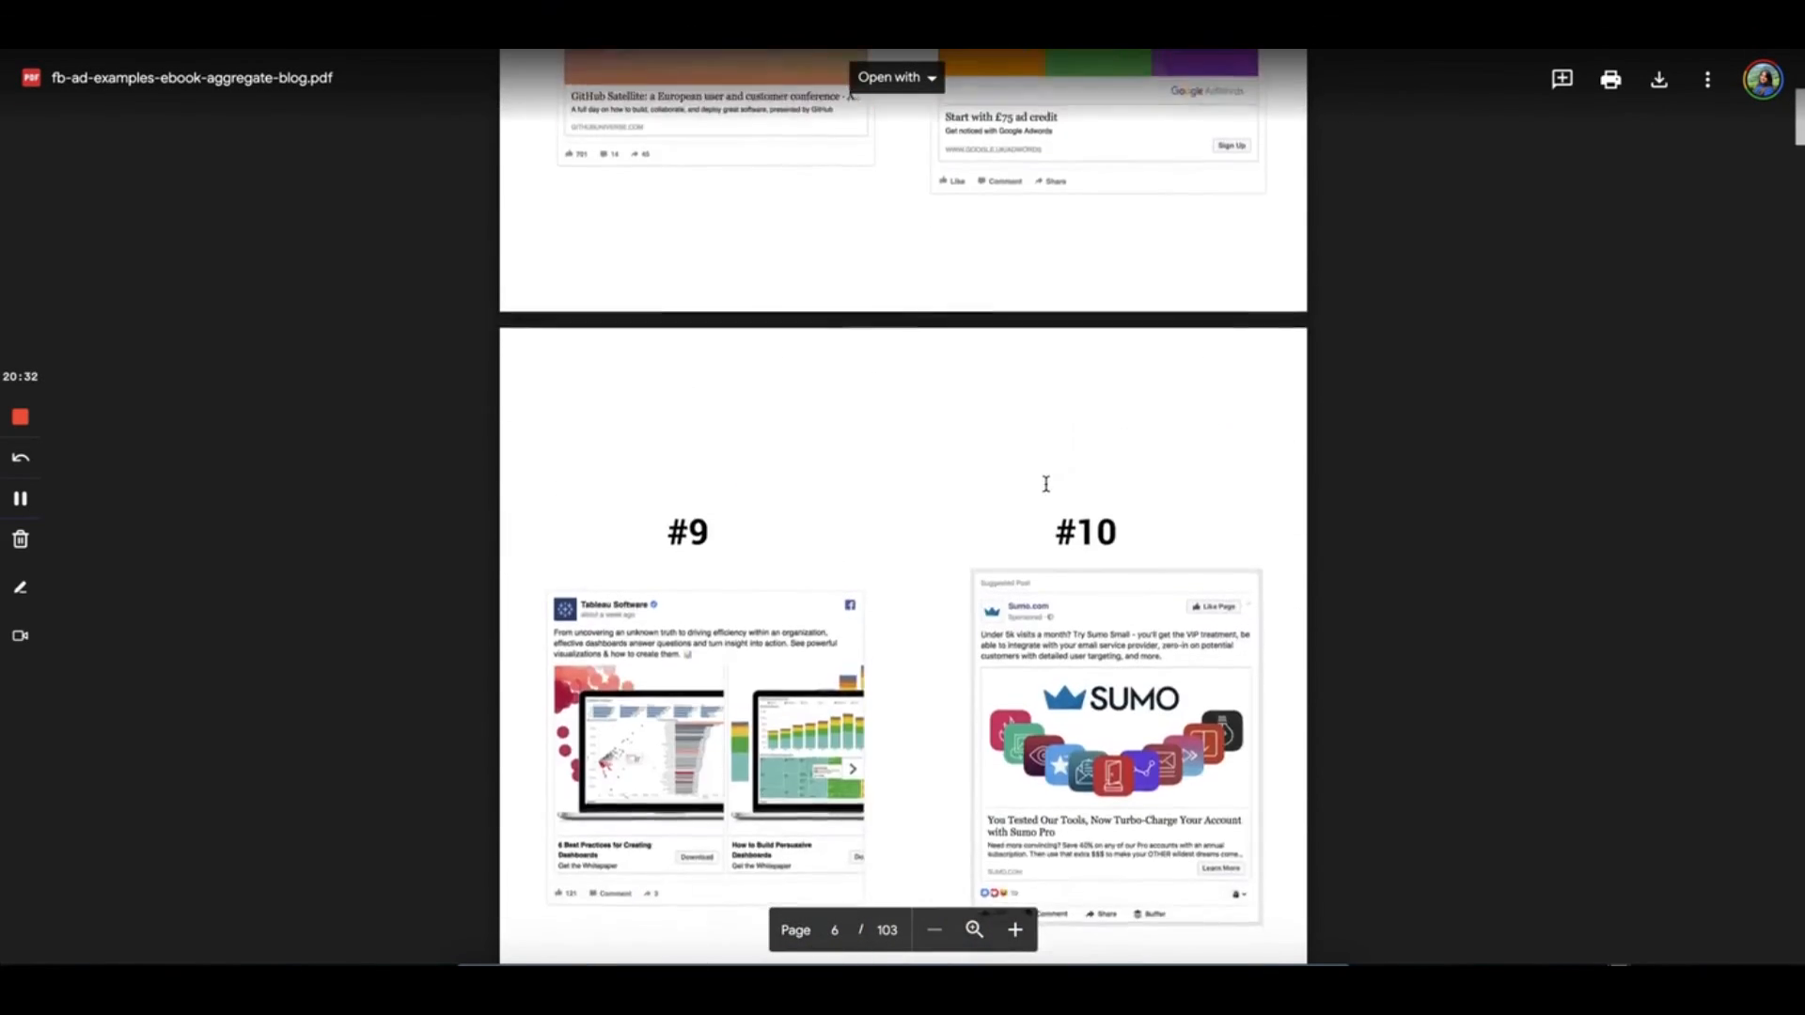
{"action": "scroll", "coordinate": [1046, 484], "scroll_direction": "down", "scroll_amount": 4}
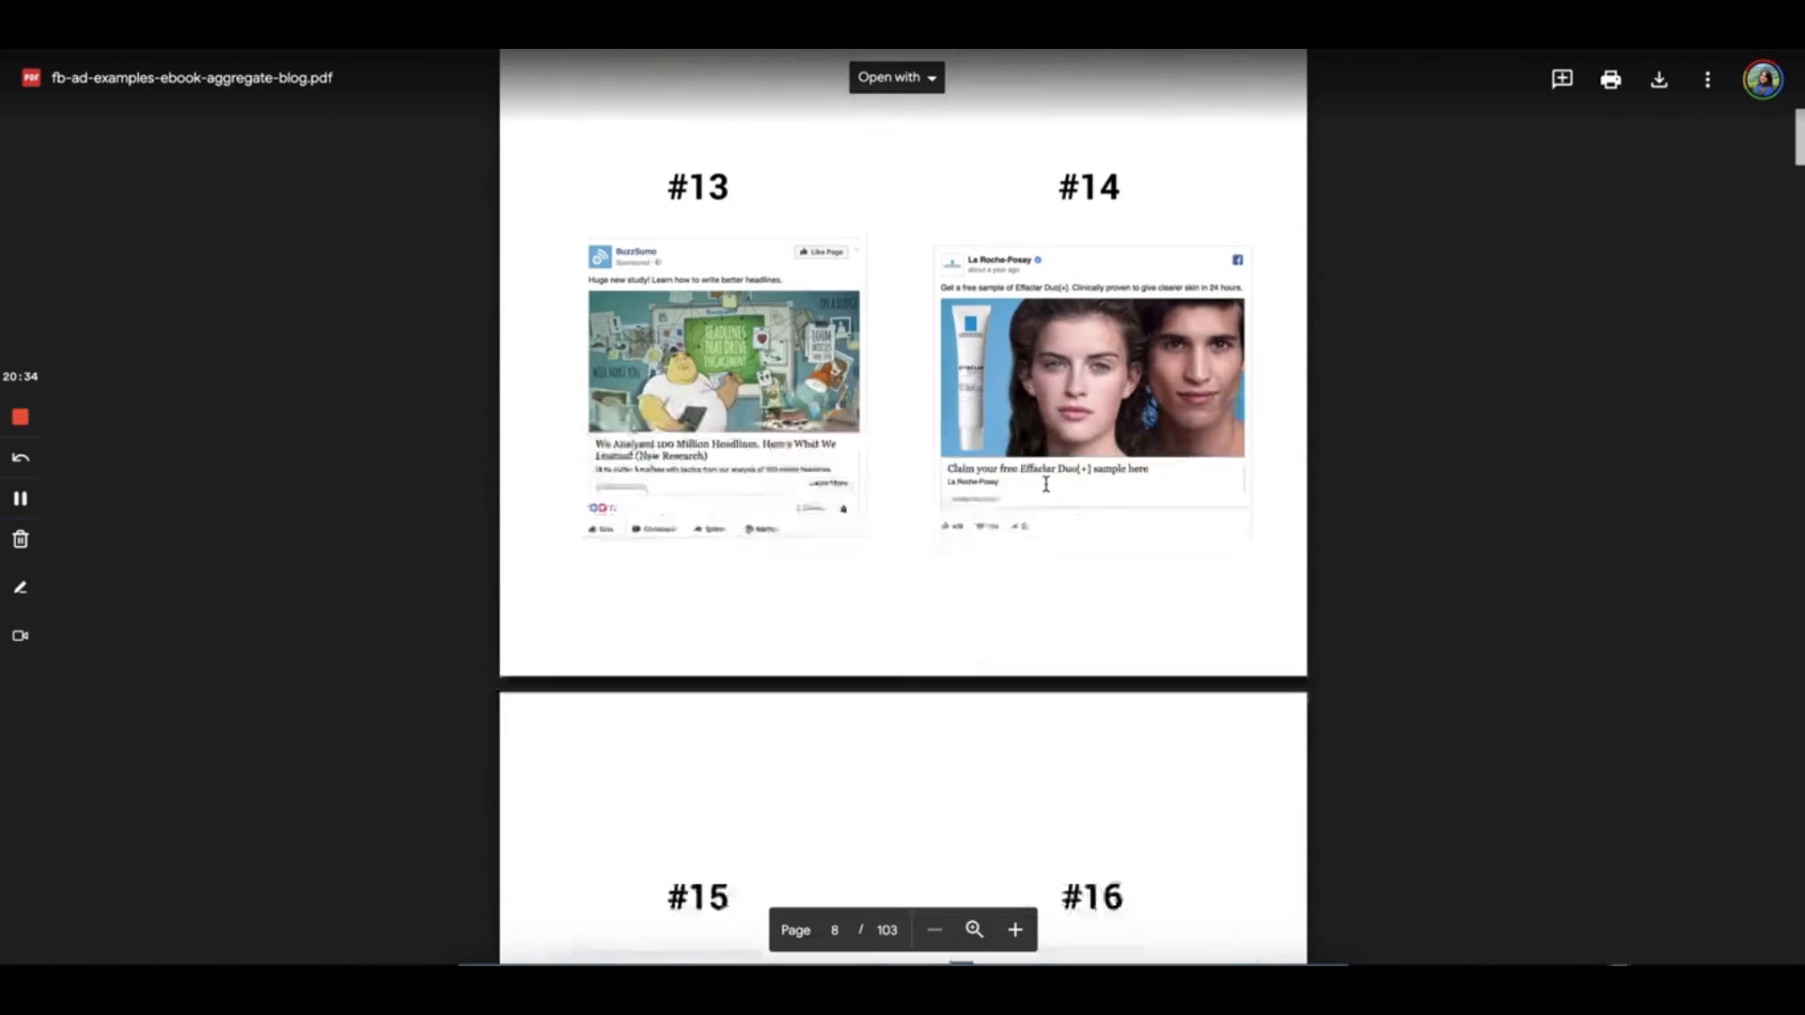
{"action": "scroll", "coordinate": [1045, 484], "scroll_direction": "down", "scroll_amount": 10}
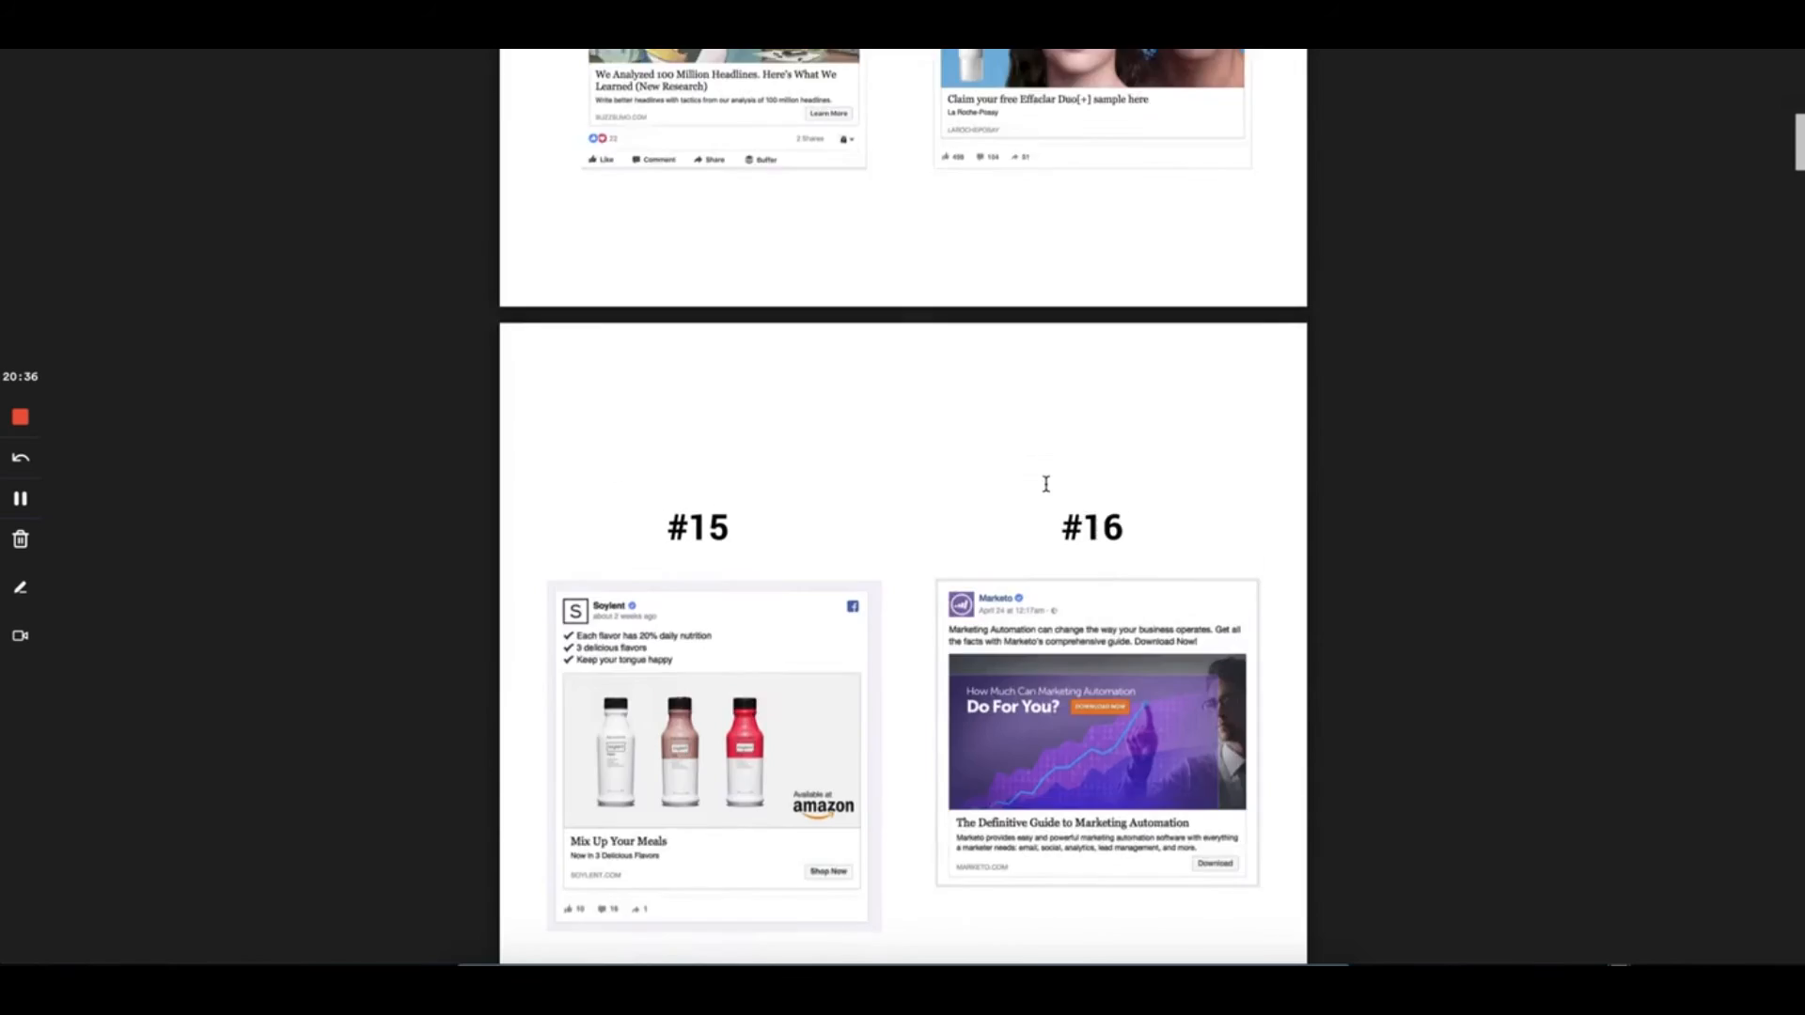
{"action": "scroll", "coordinate": [1046, 484], "scroll_direction": "down", "scroll_amount": 4}
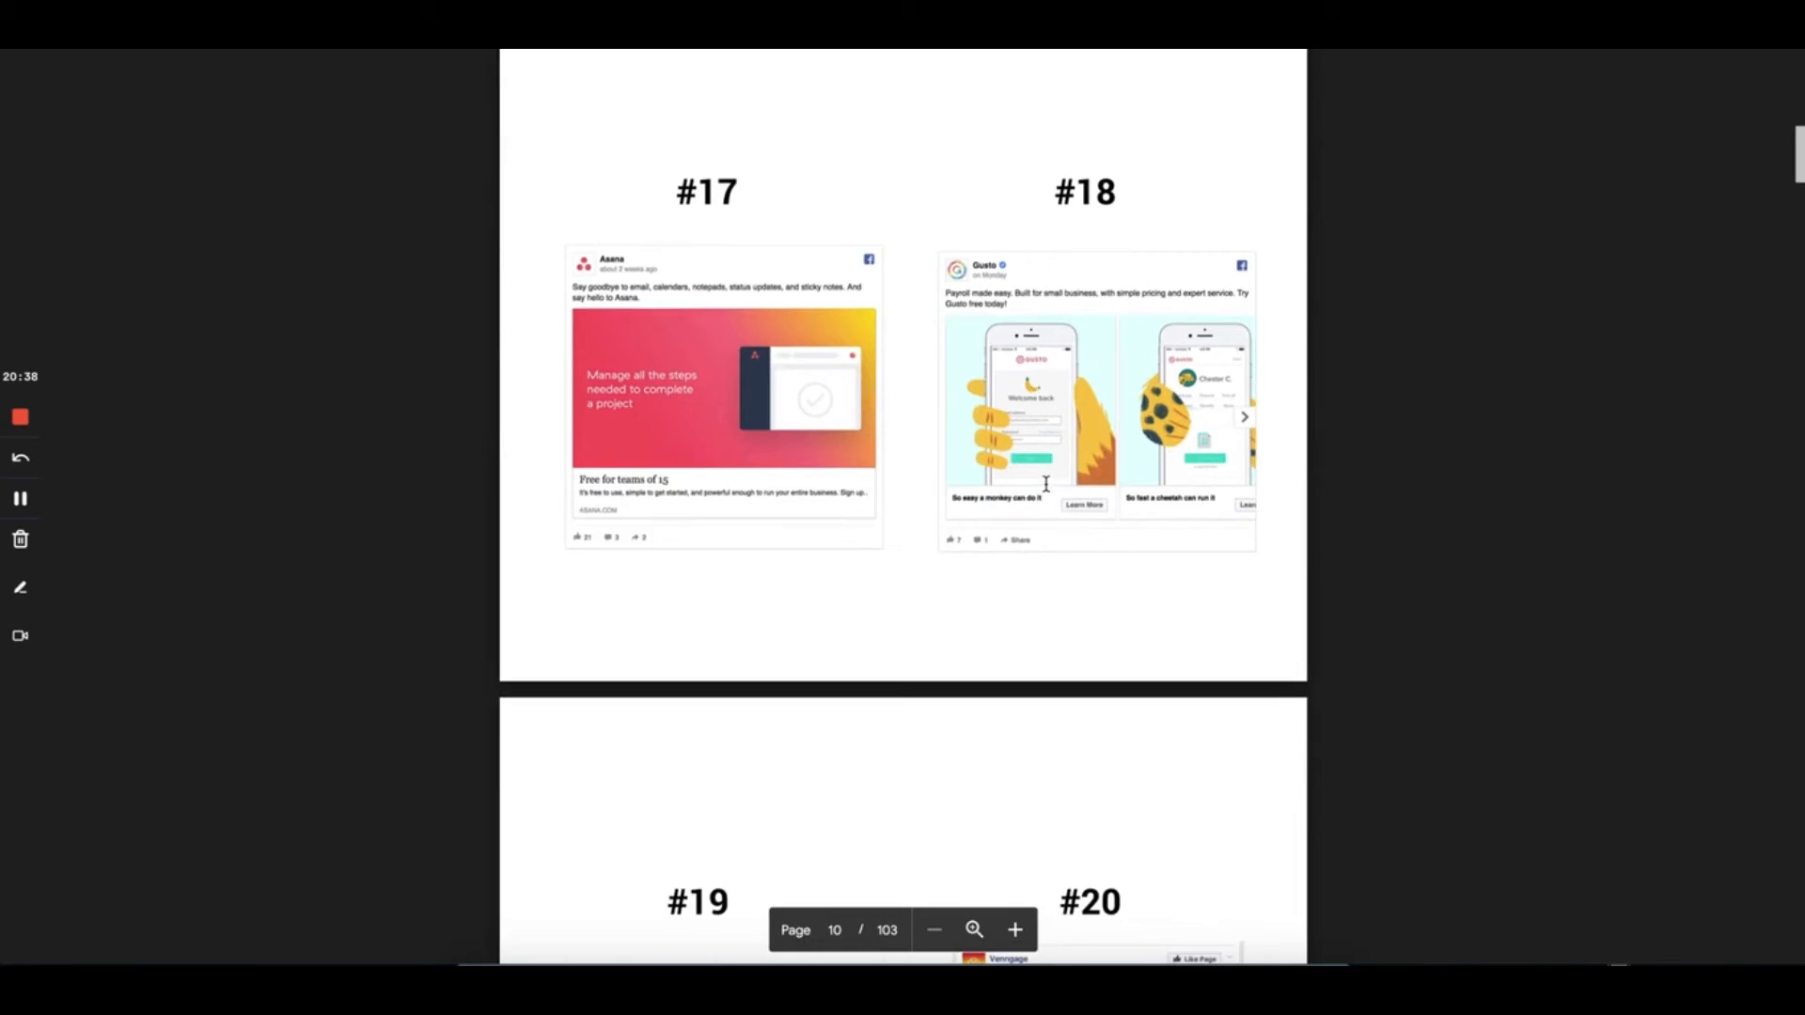
{"action": "scroll", "coordinate": [1045, 484], "scroll_direction": "down", "scroll_amount": 5}
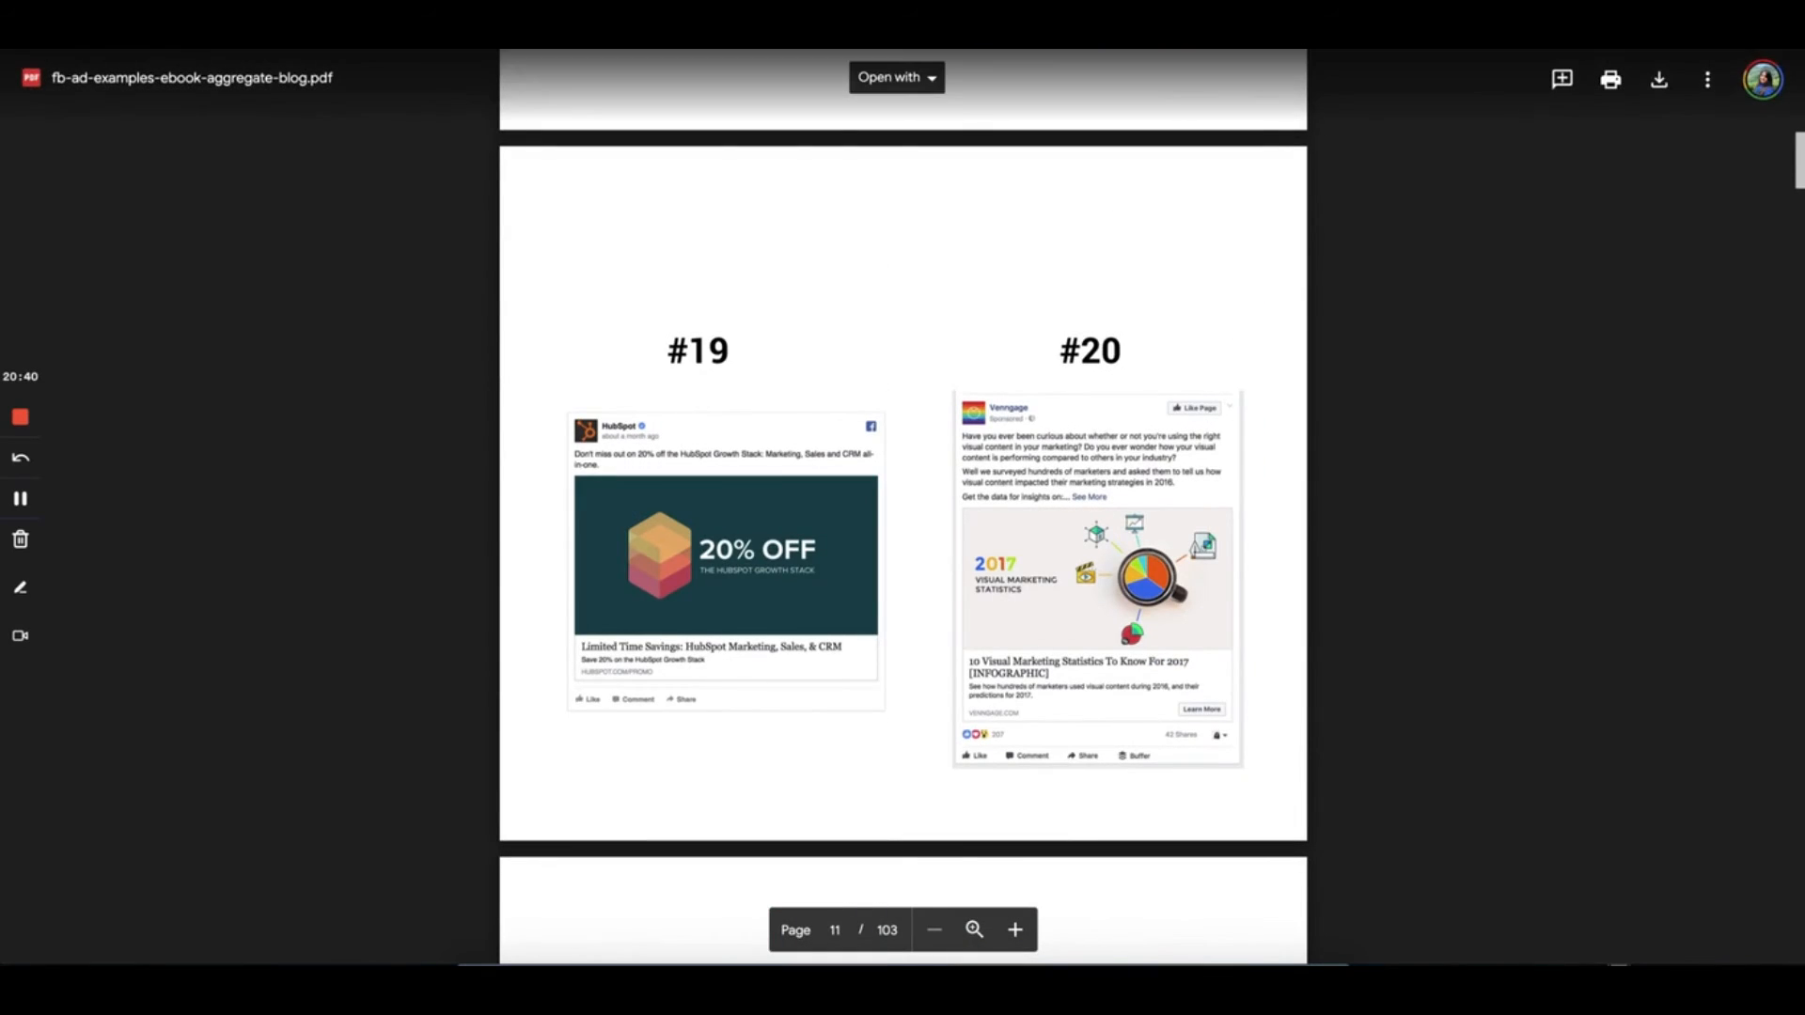
Switch to Adsly, reopen the ad screenshots PDF and scroll further through it
{"action": "left_click", "coordinate": [319, 24]}
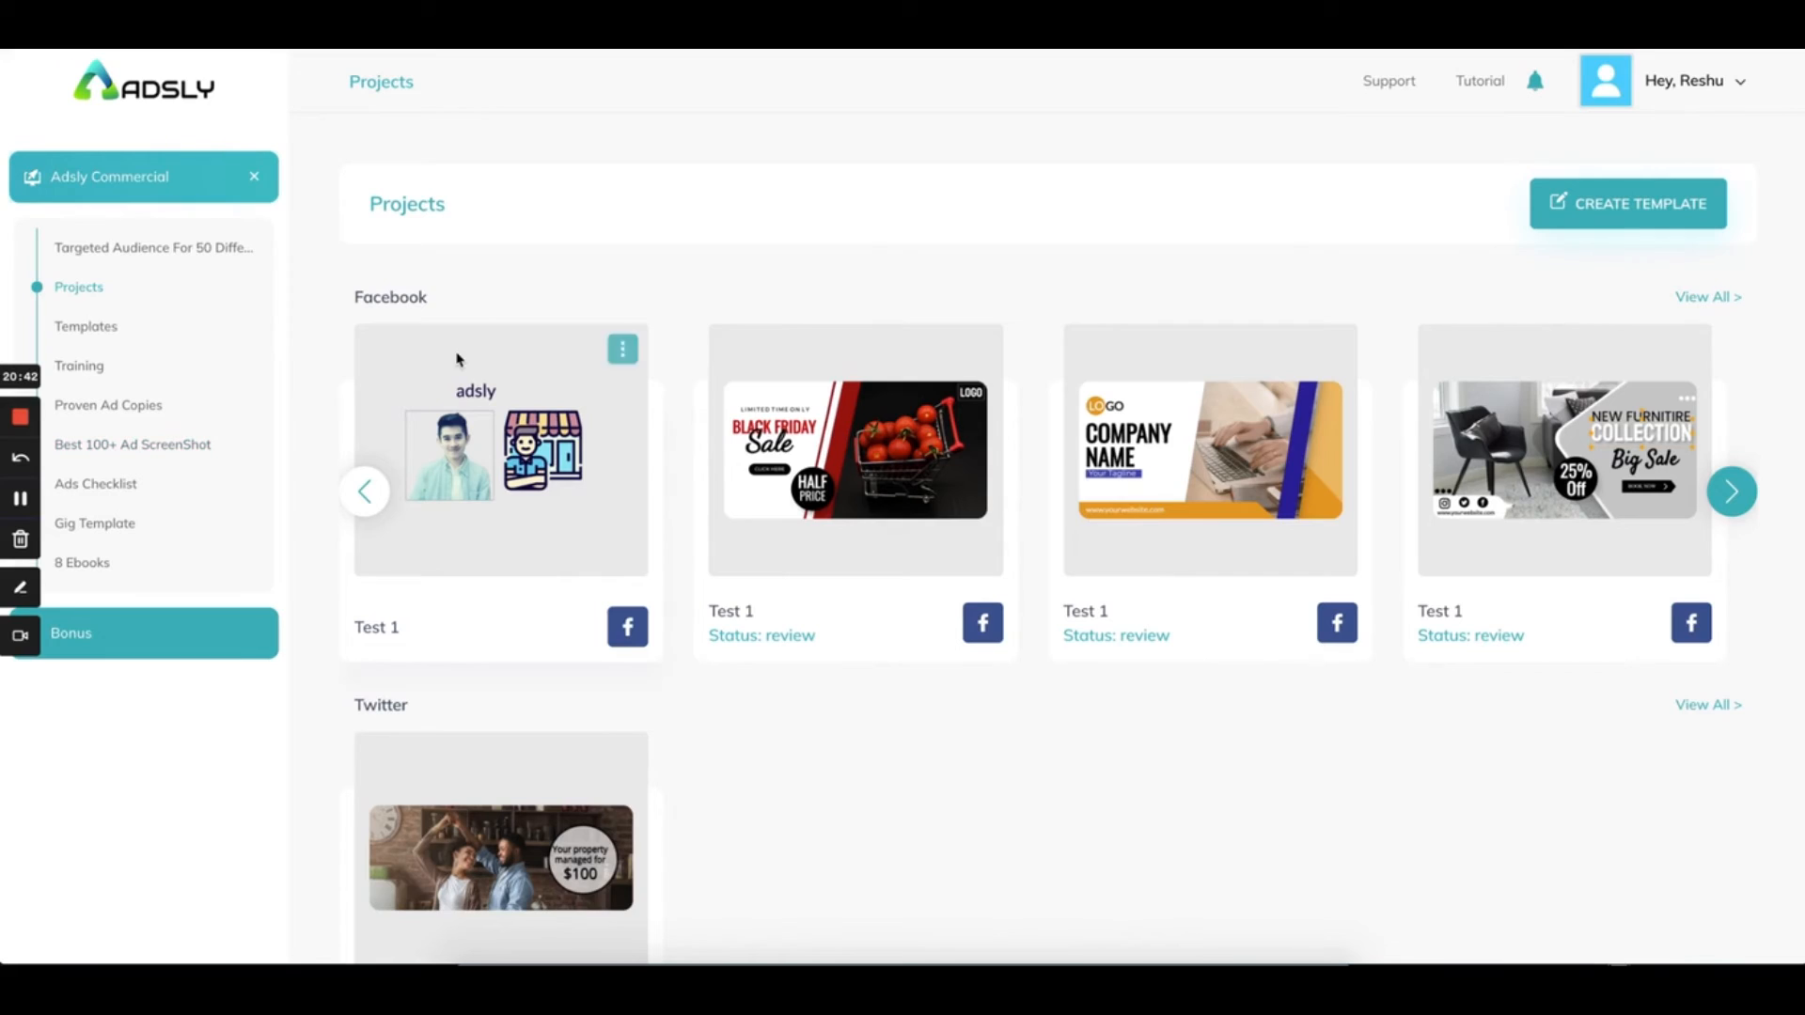
{"action": "left_click", "coordinate": [163, 448]}
{"action": "scroll", "coordinate": [691, 470], "scroll_direction": "down", "scroll_amount": 5}
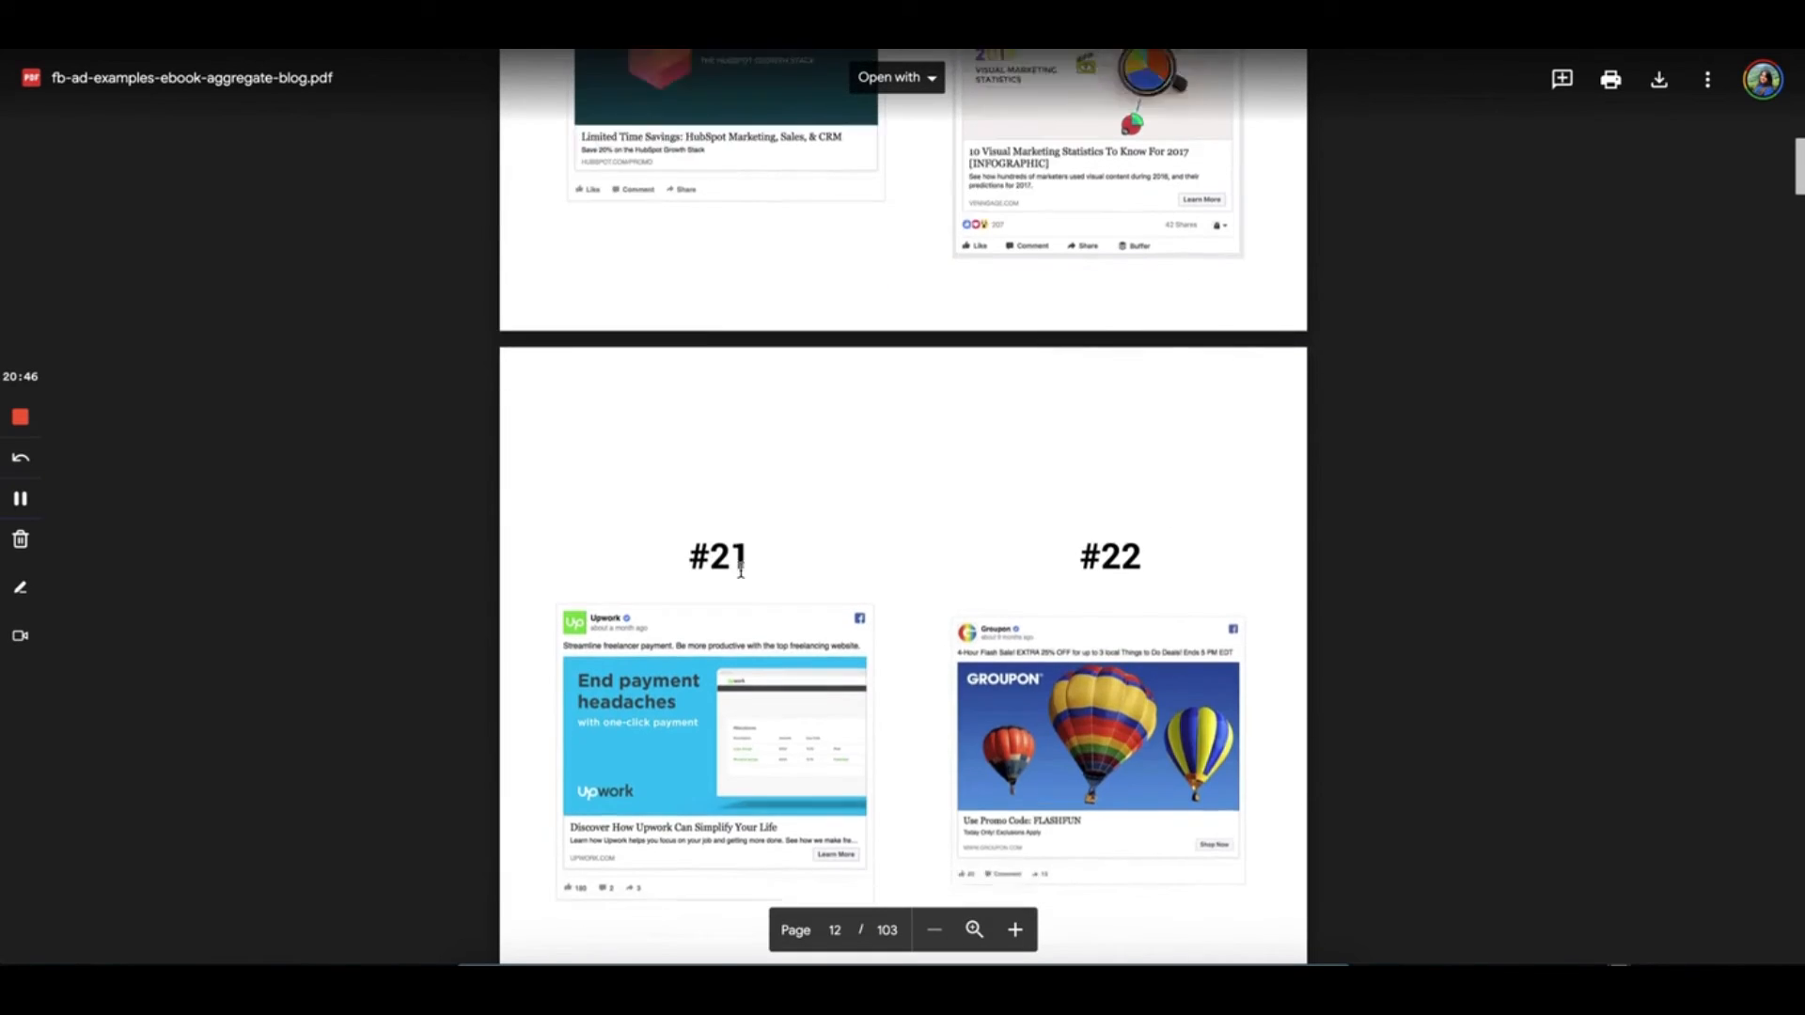
{"action": "scroll", "coordinate": [740, 570], "scroll_direction": "down", "scroll_amount": 3}
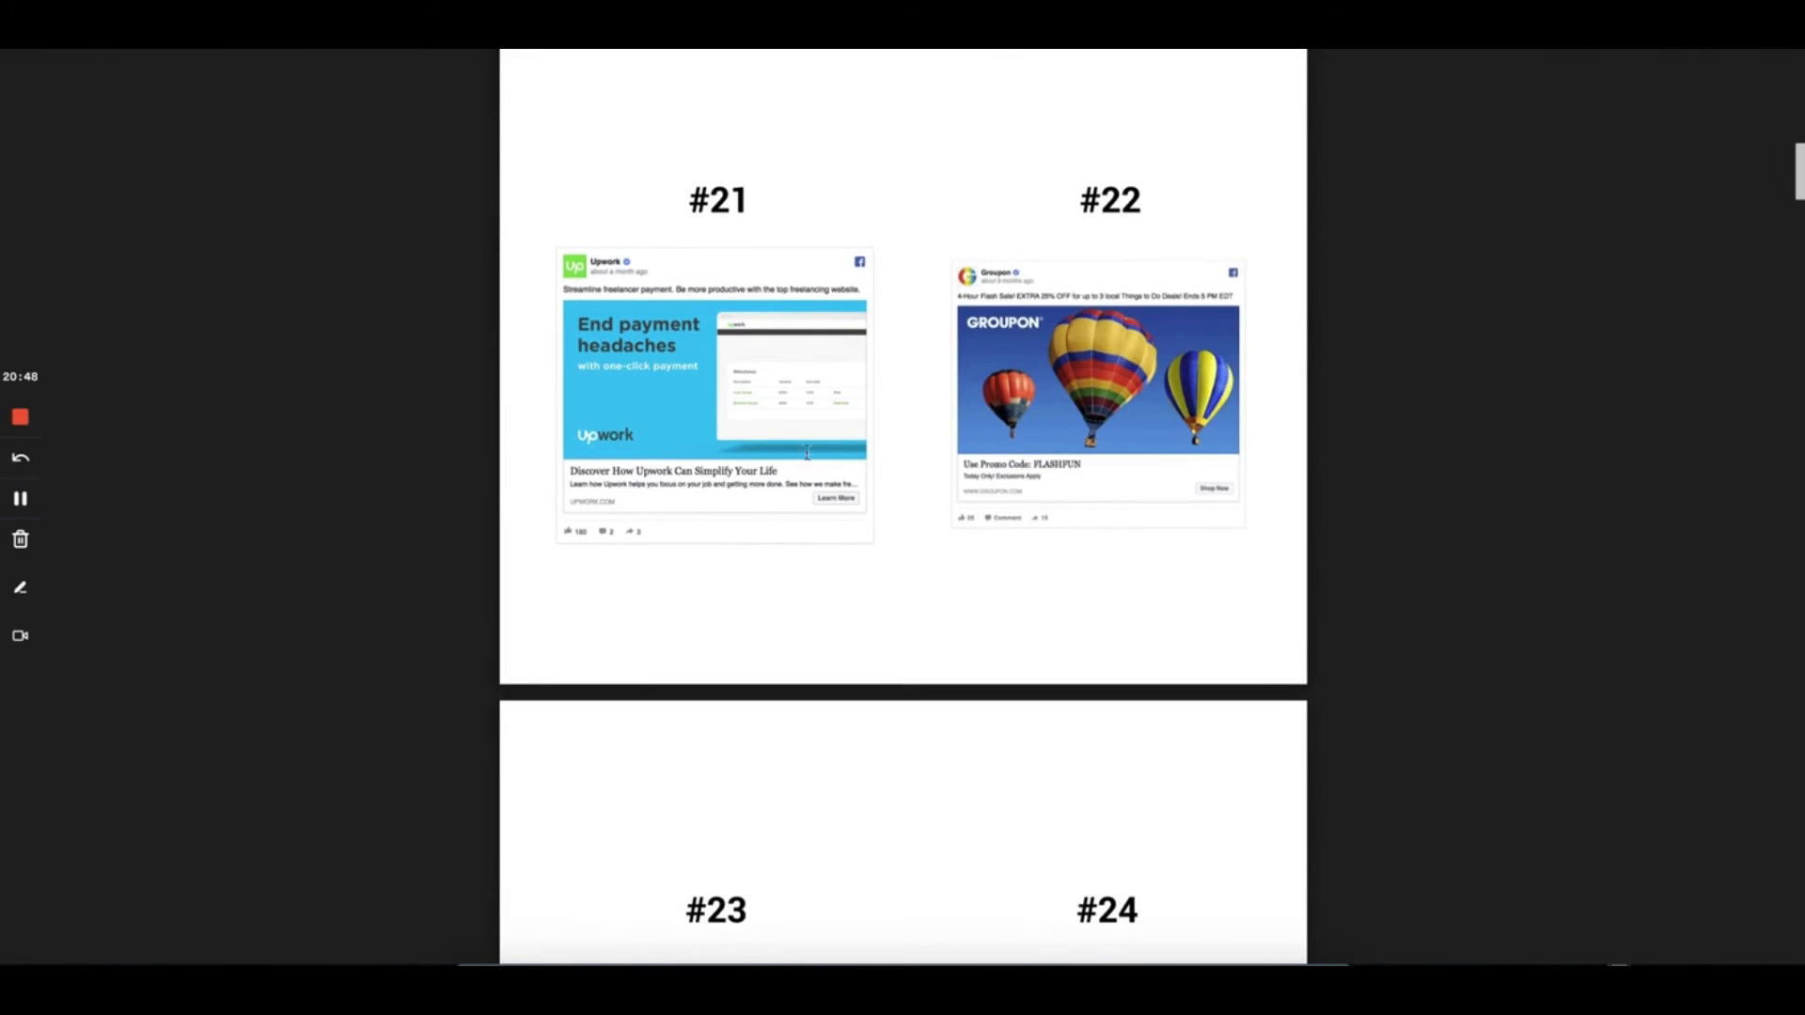
{"action": "scroll", "coordinate": [968, 431], "scroll_direction": "down", "scroll_amount": 8}
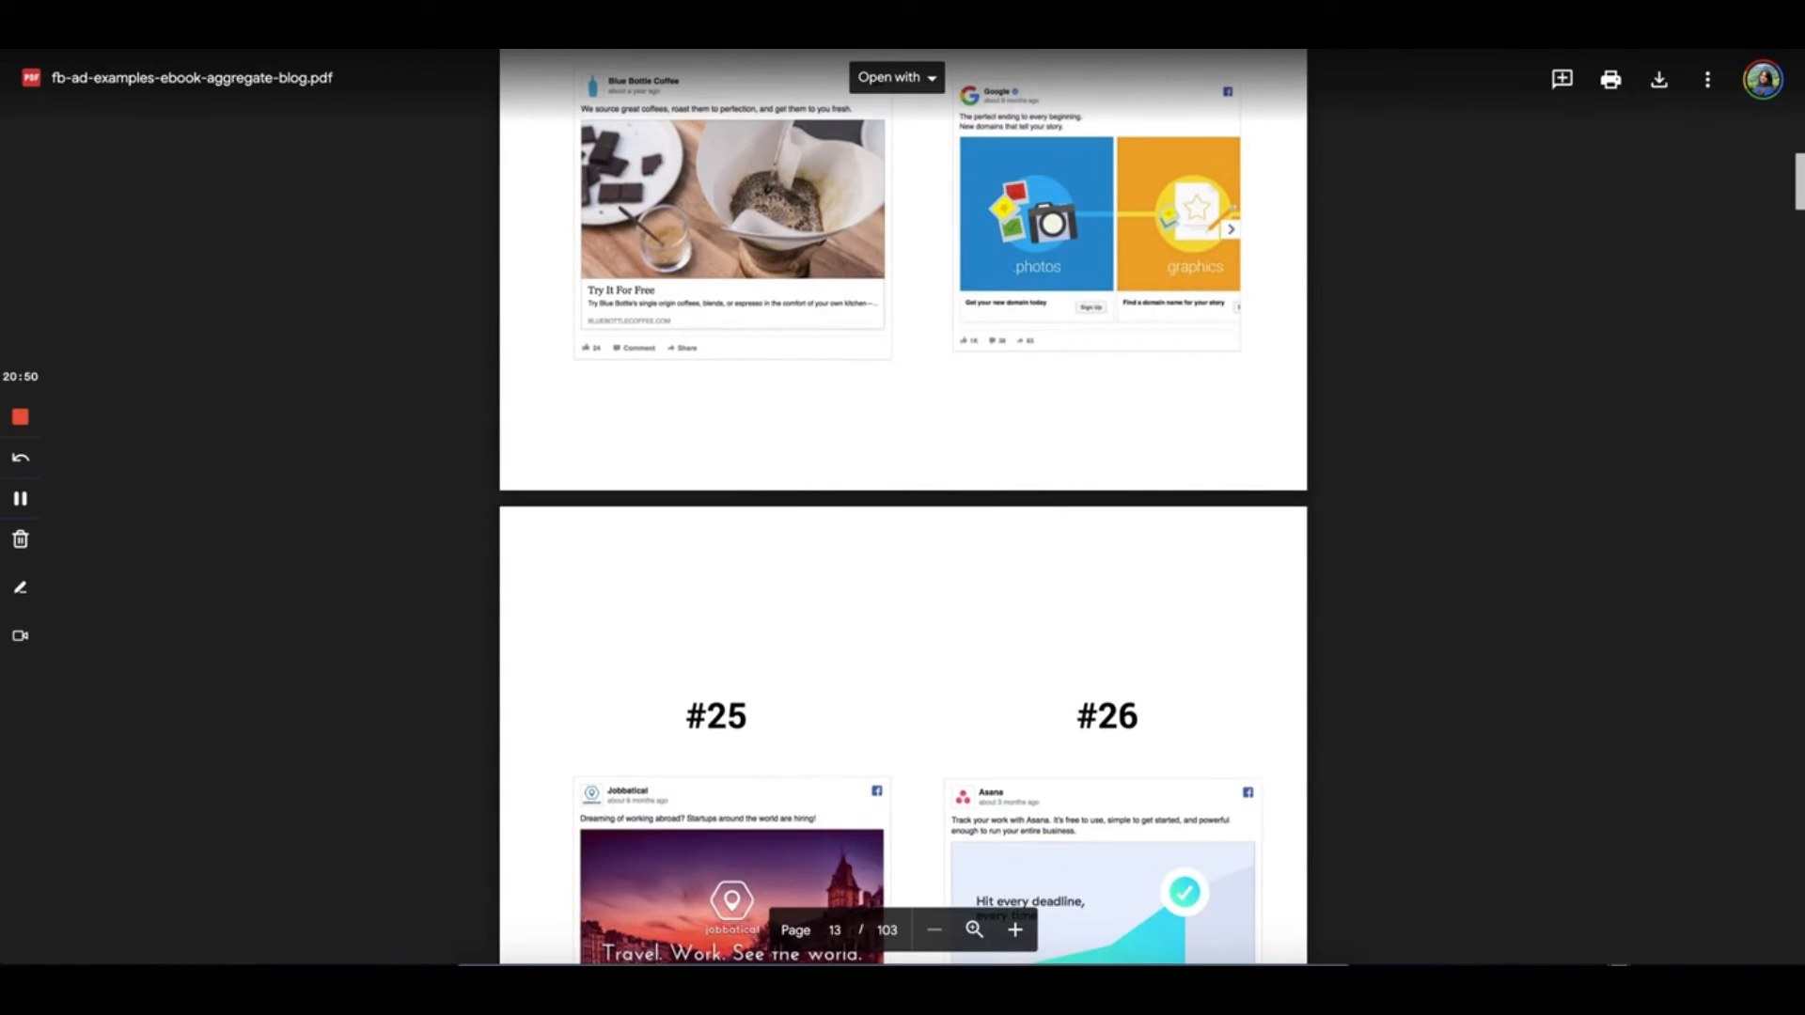
Open the Facebook ad examples ebook from Adsly, scroll through it, then return to Adsly
{"action": "key", "text": "super+w"}
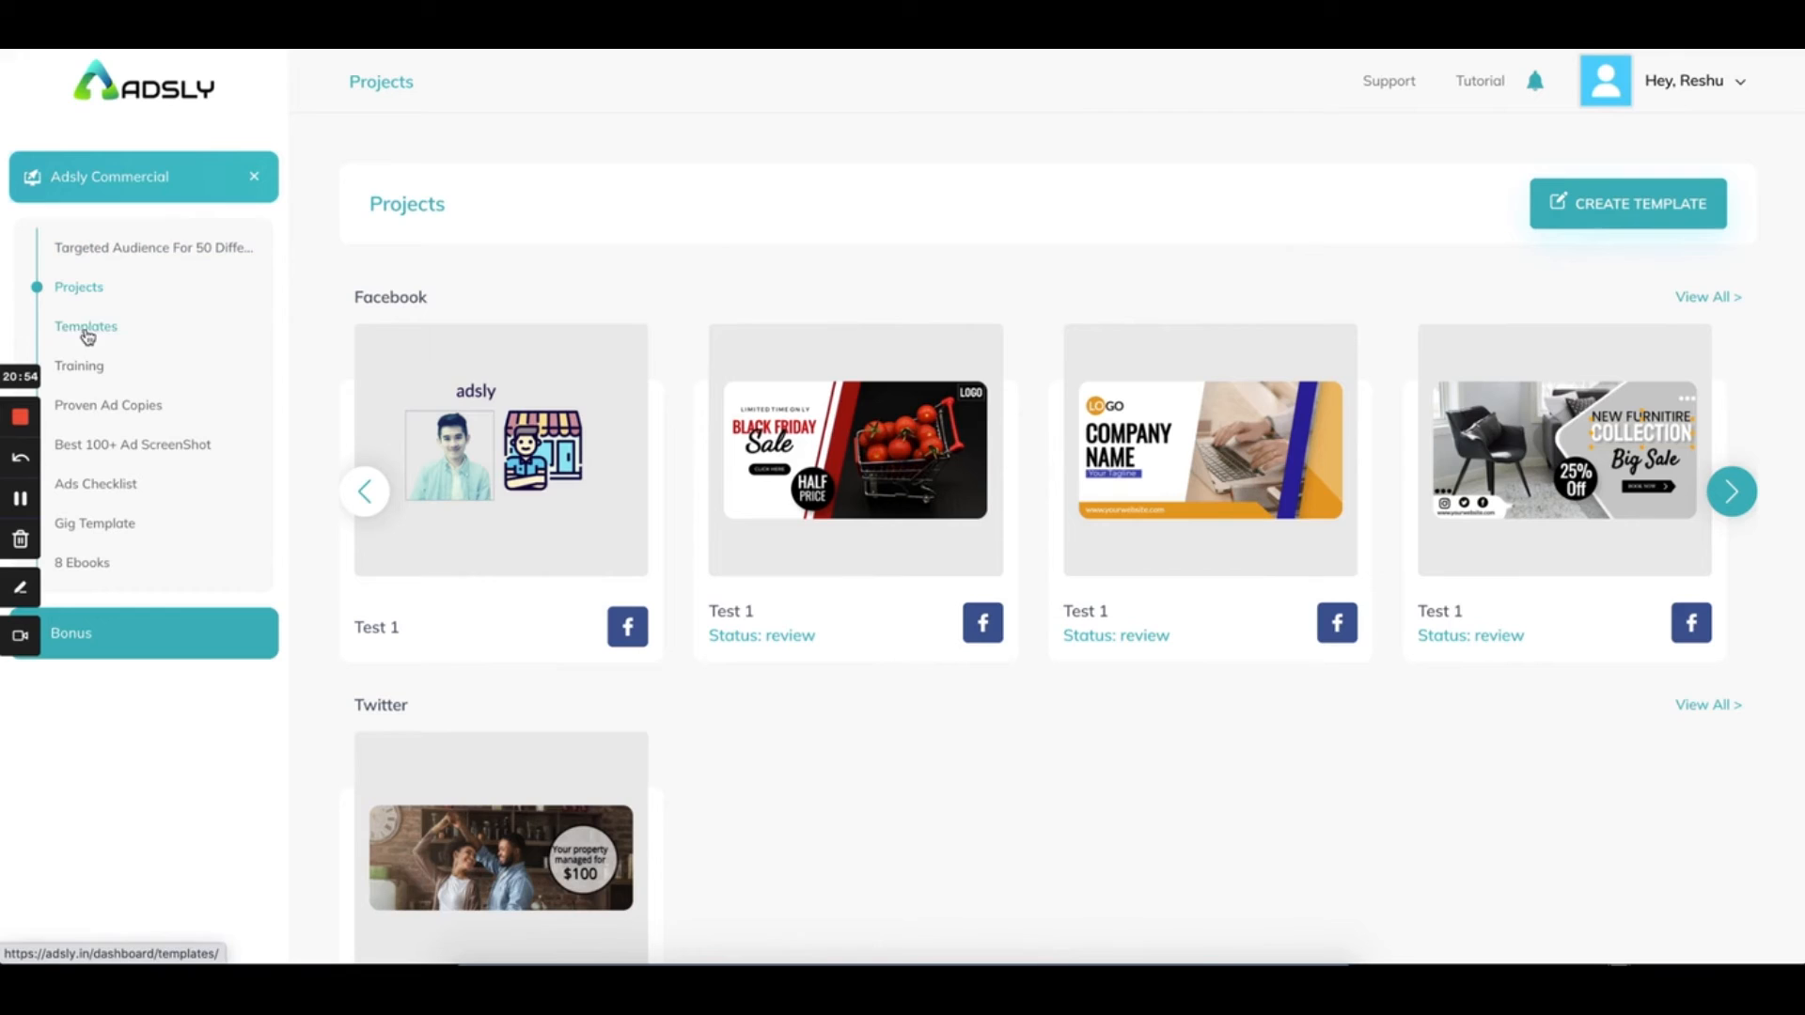
{"action": "left_click", "coordinate": [146, 455]}
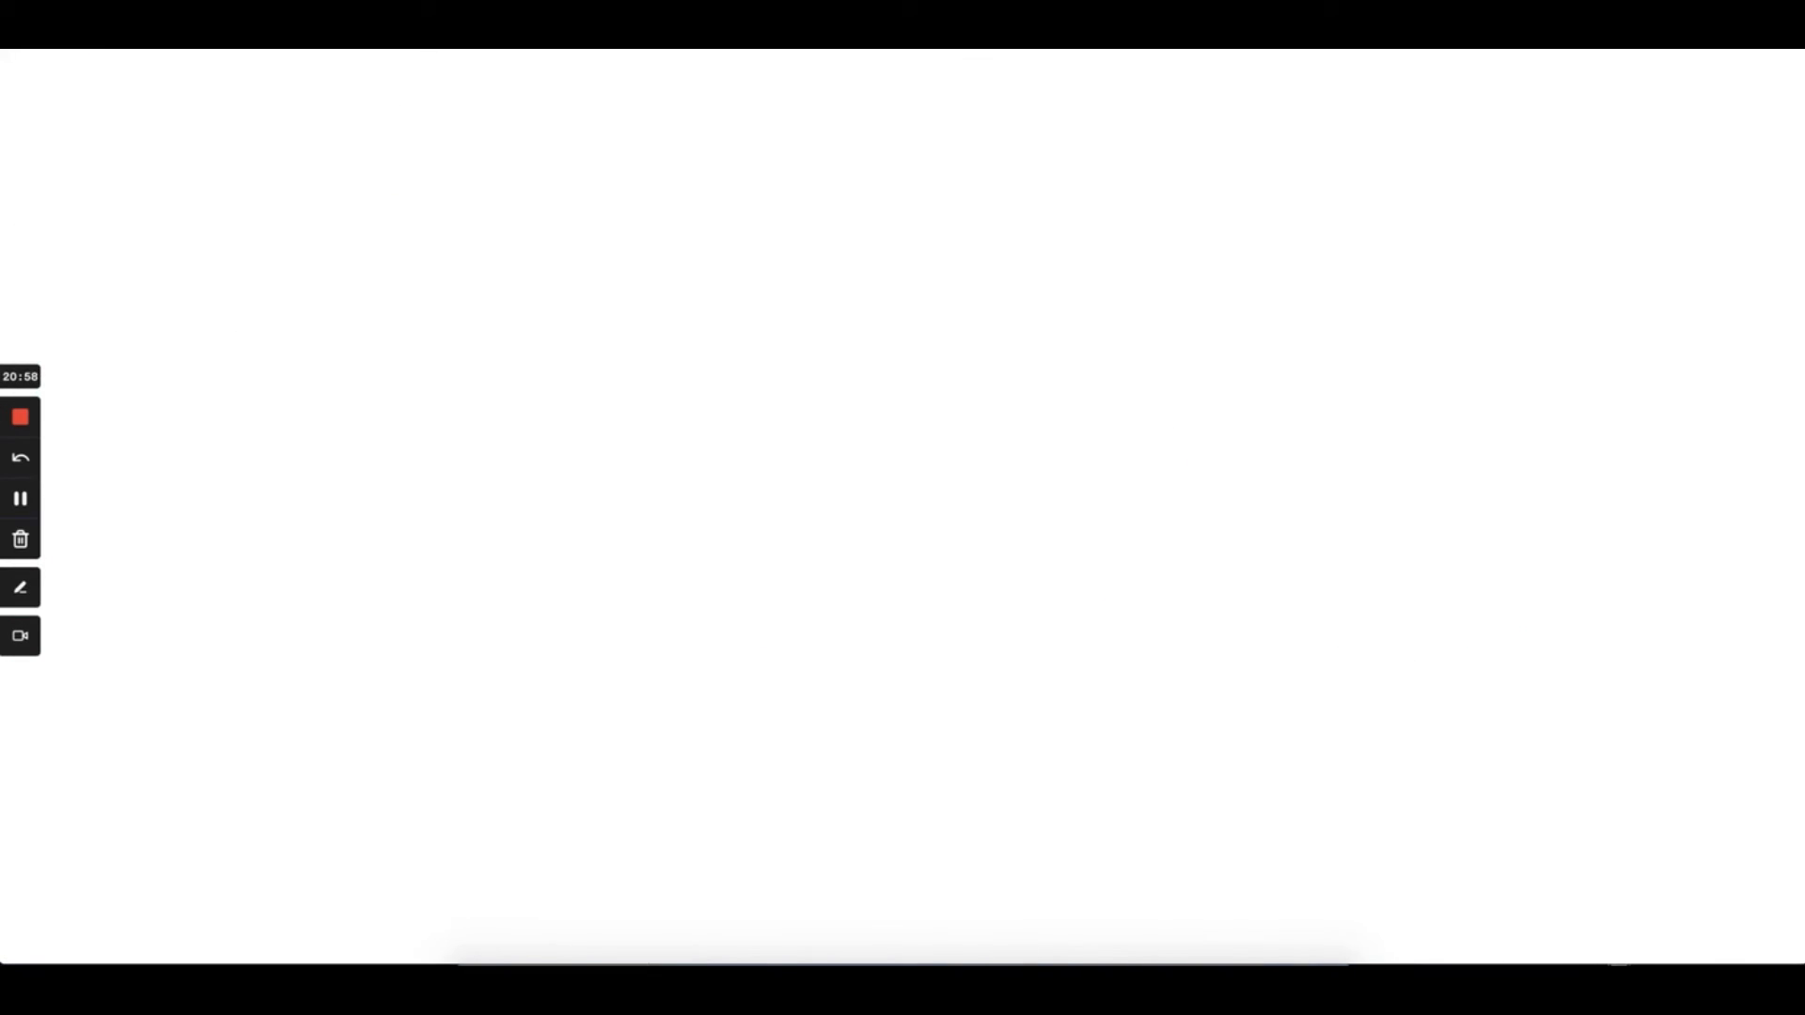
{"action": "scroll", "coordinate": [467, 524], "scroll_direction": "down", "scroll_amount": 10}
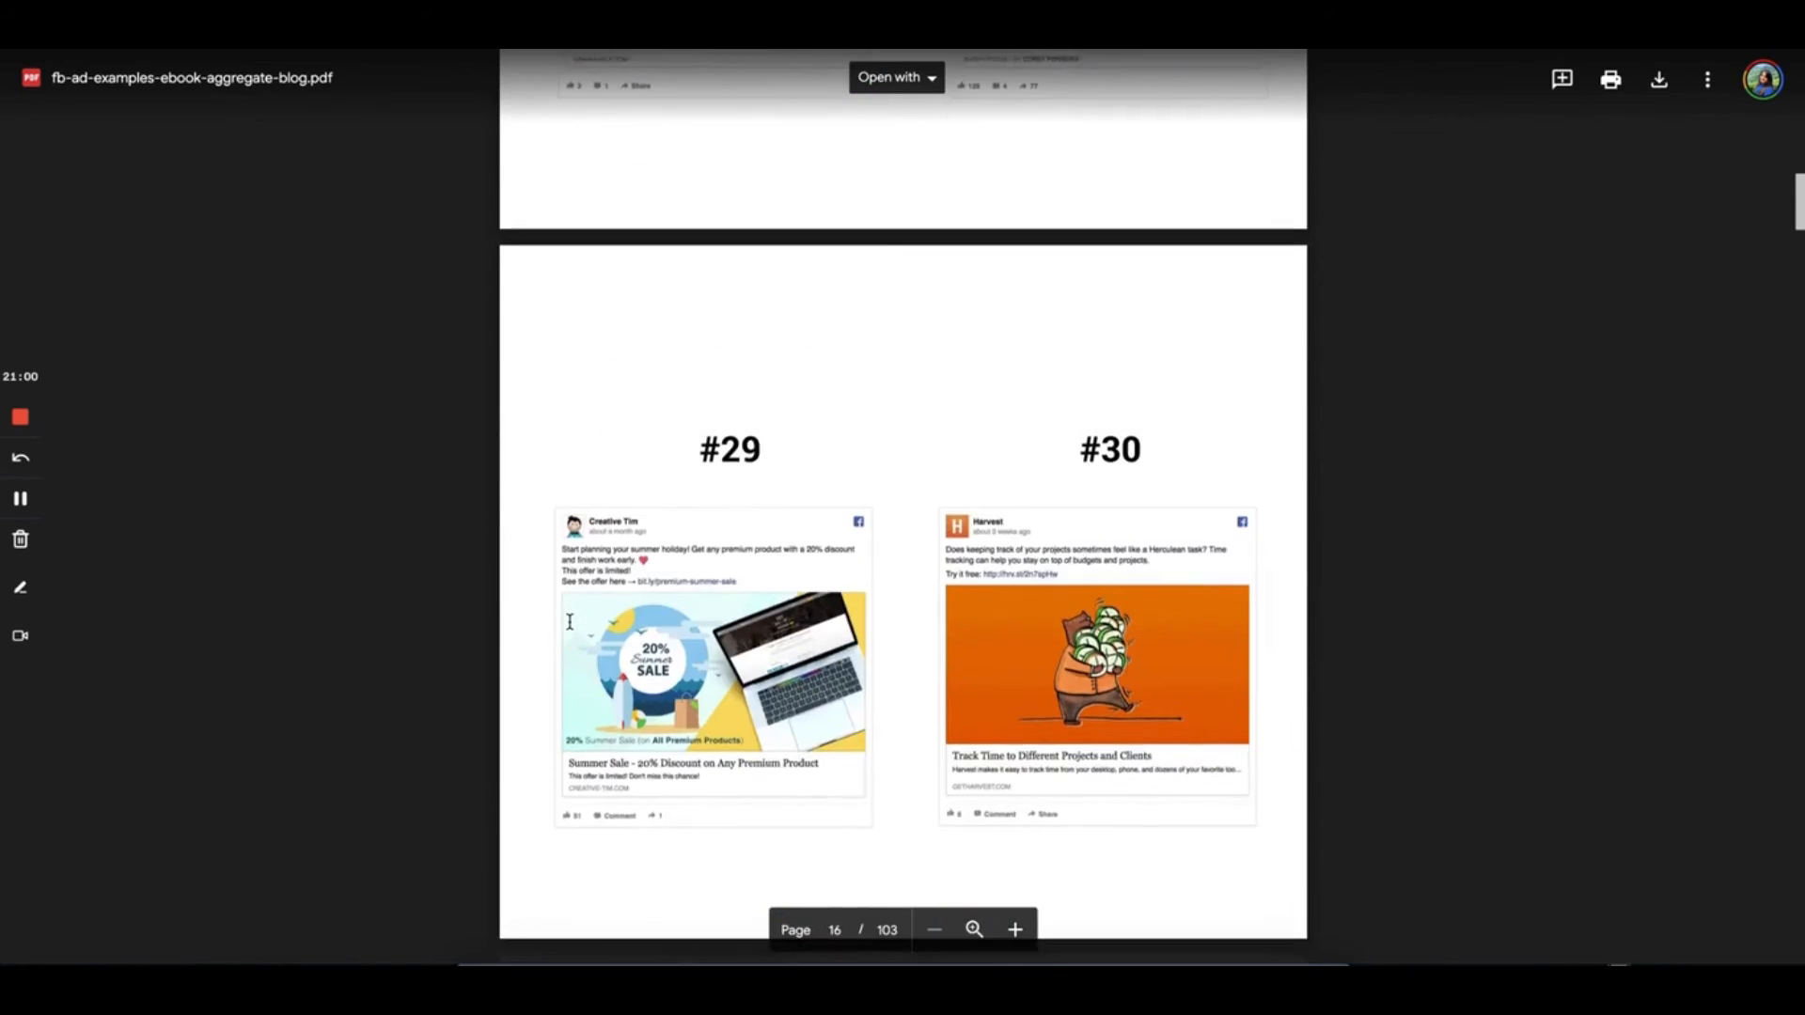
{"action": "scroll", "coordinate": [568, 621], "scroll_direction": "down", "scroll_amount": 10}
{"action": "key", "text": "ctrl+shift+Tab"}
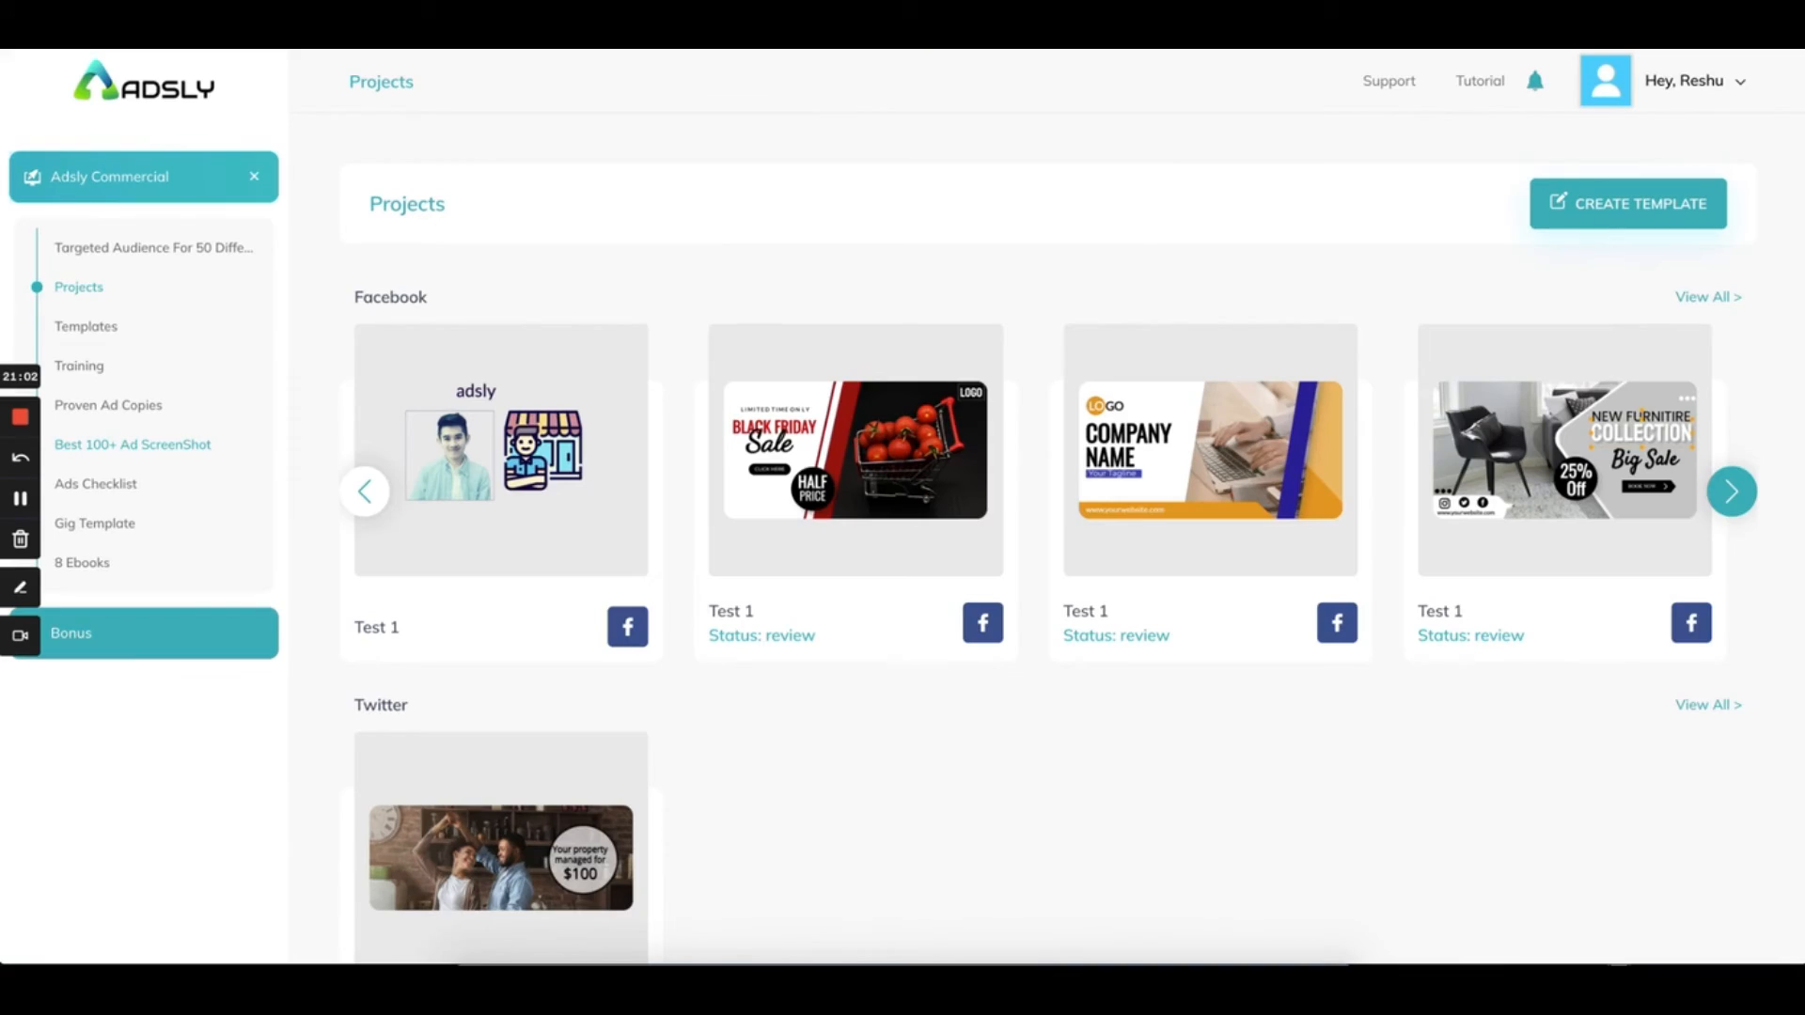
Open Facebook Ads Checklist.pdf, scroll through its two pages and back up, then return to Adsly
{"action": "left_click", "coordinate": [101, 496]}
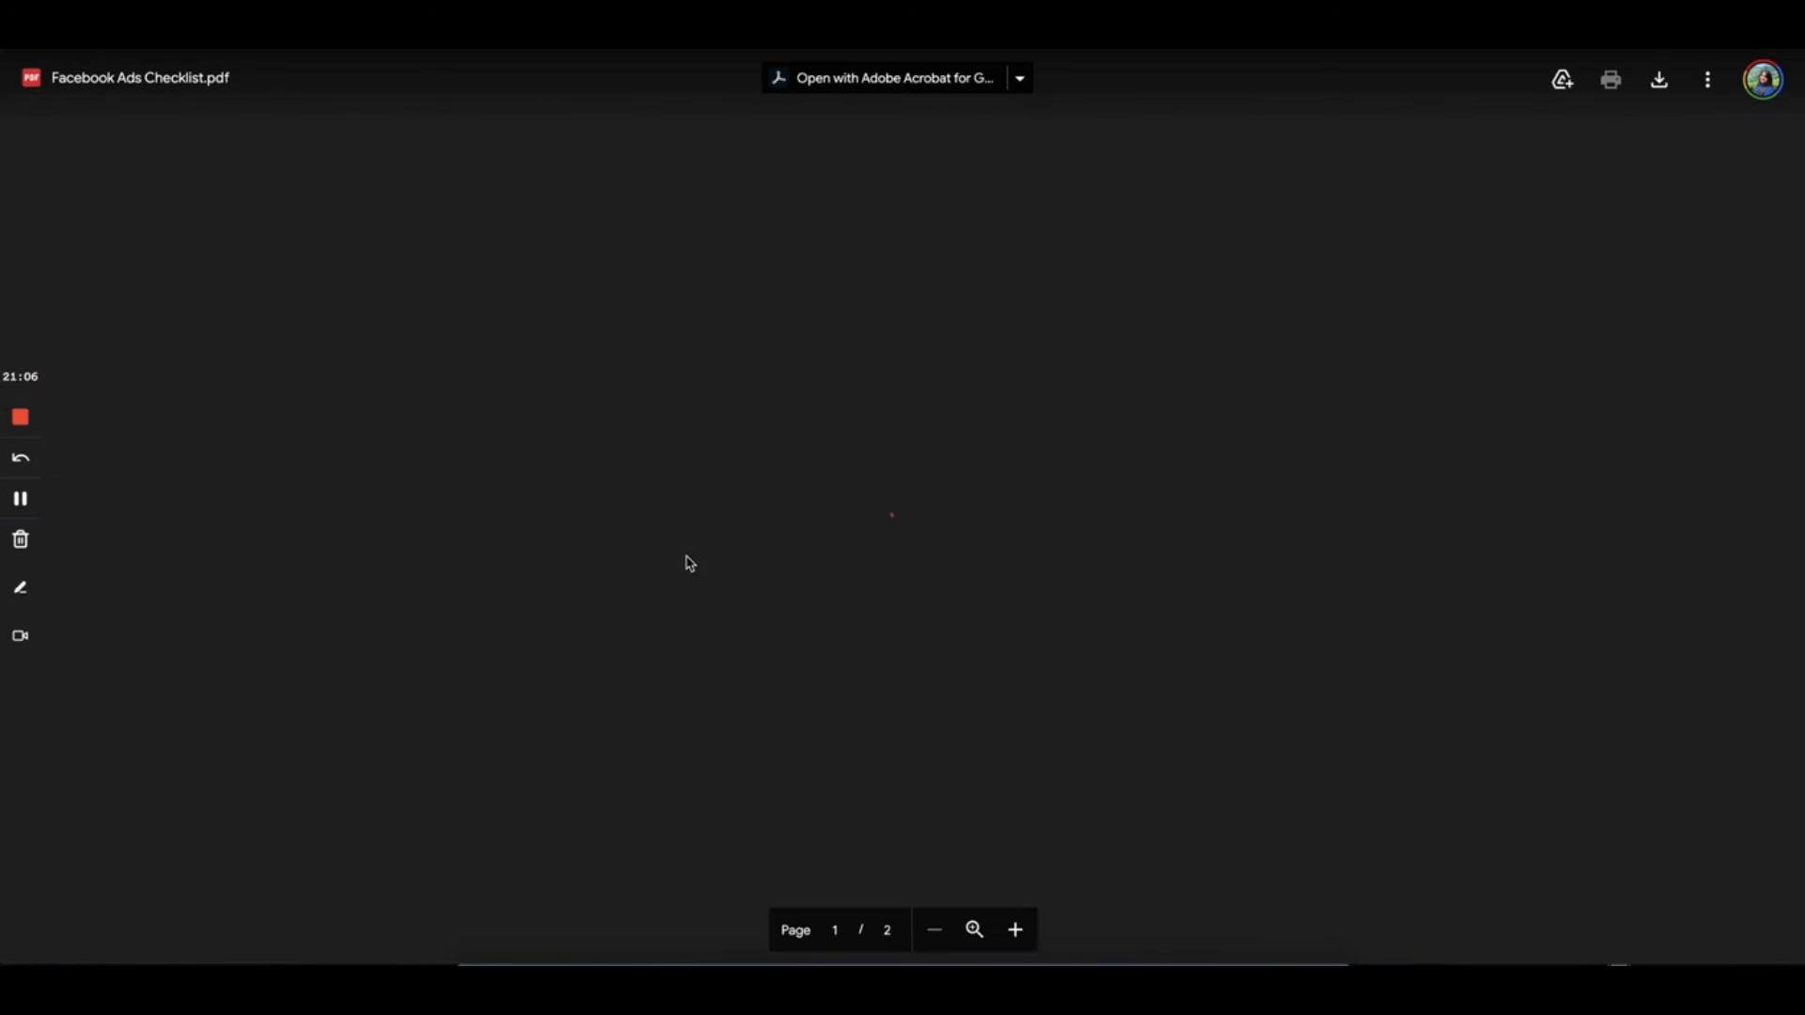
{"action": "scroll", "coordinate": [772, 579], "scroll_direction": "down", "scroll_amount": 9}
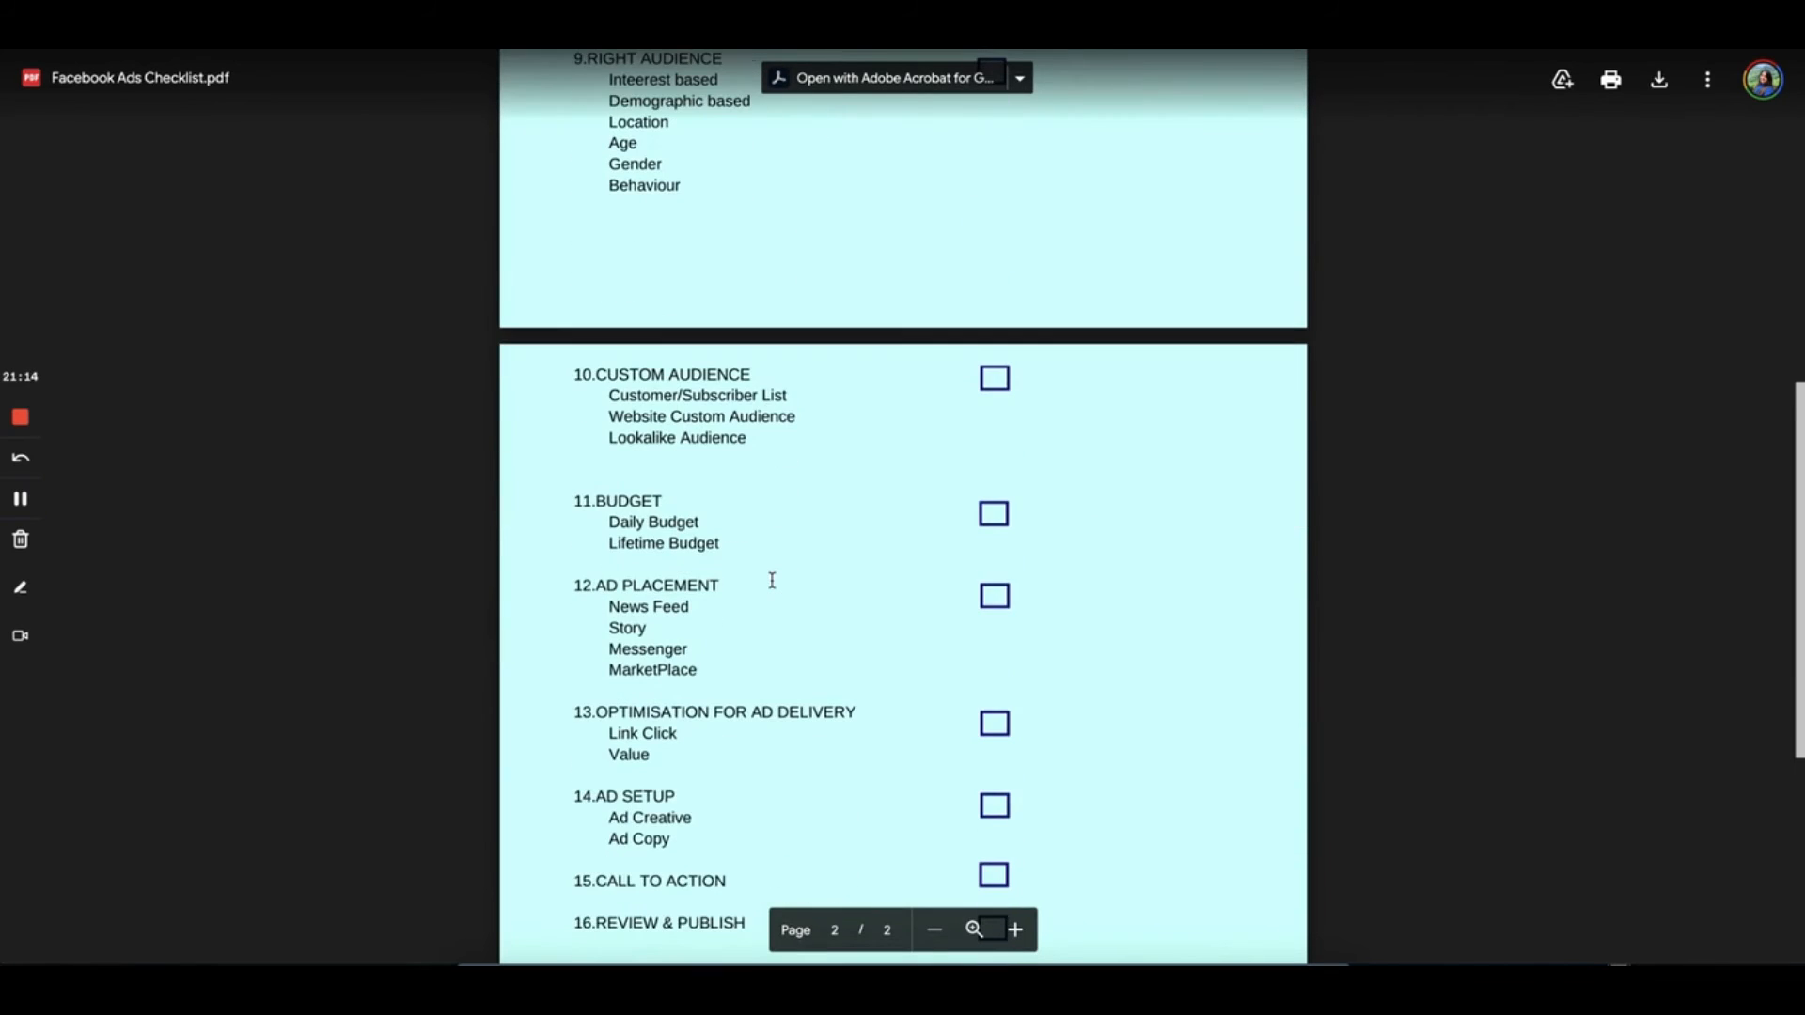
{"action": "scroll", "coordinate": [772, 580], "scroll_direction": "up", "scroll_amount": 10}
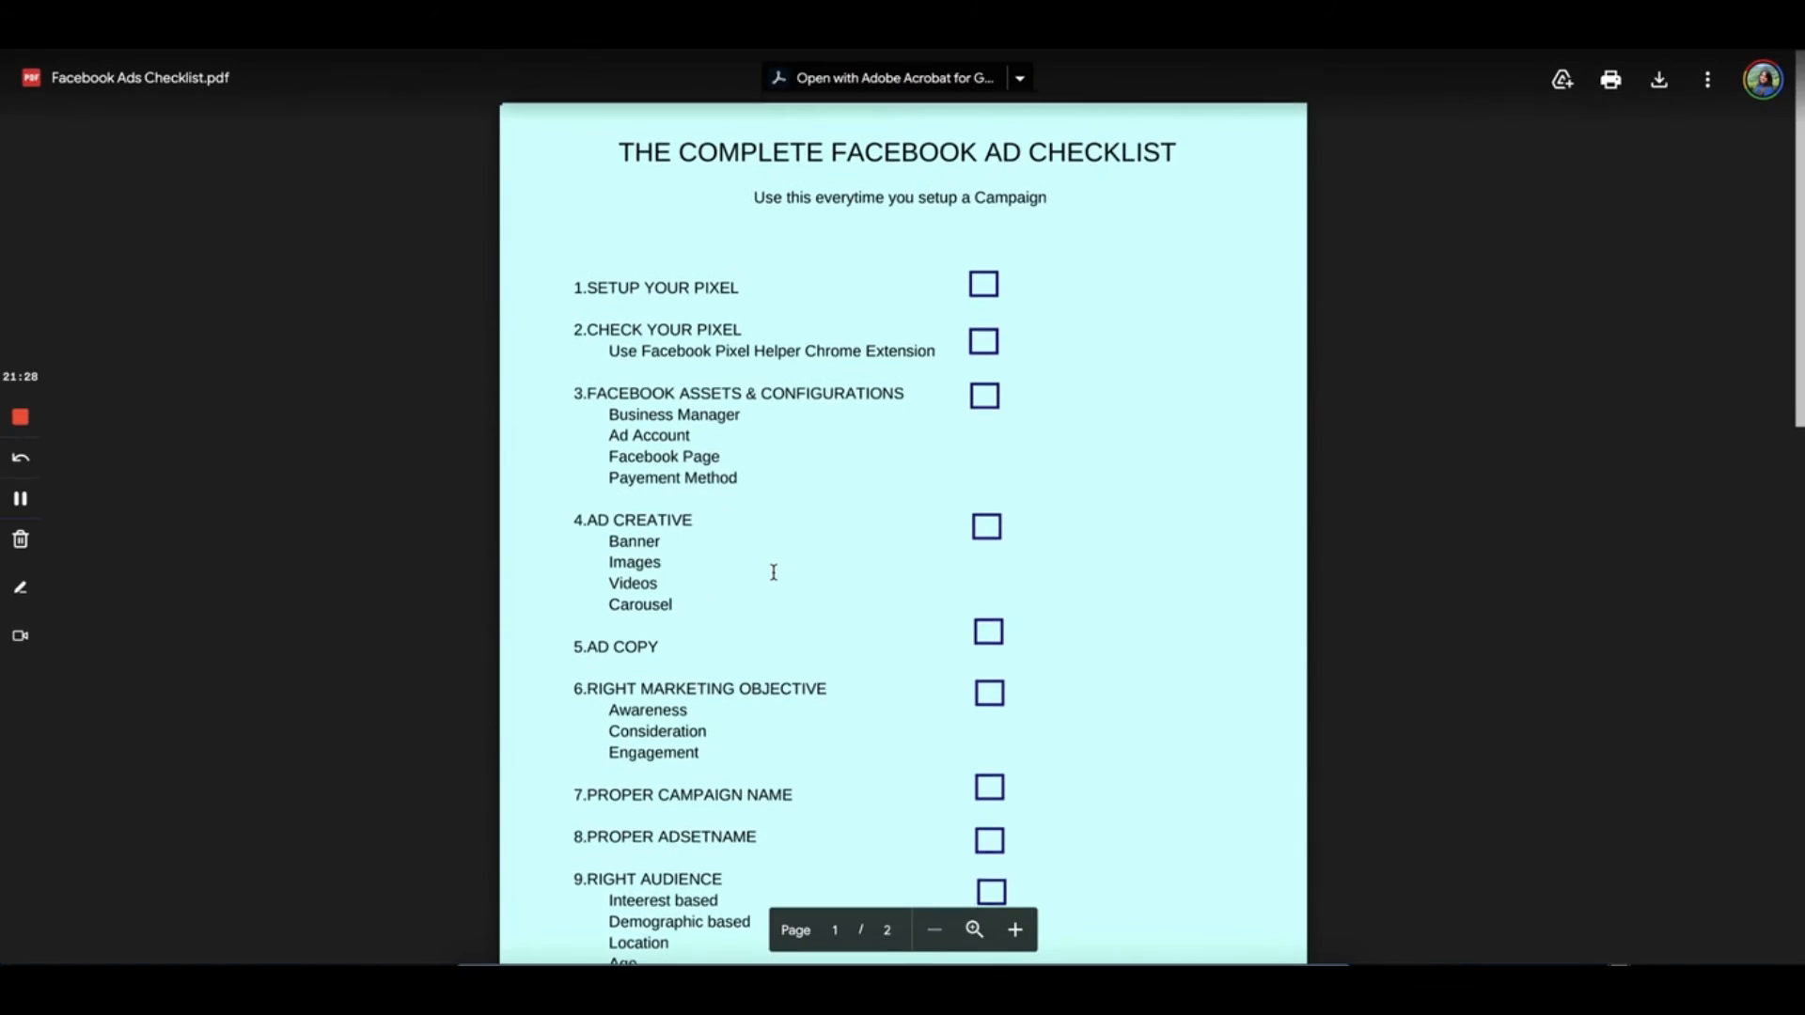
{"action": "key", "text": "ctrl+shift+Tab"}
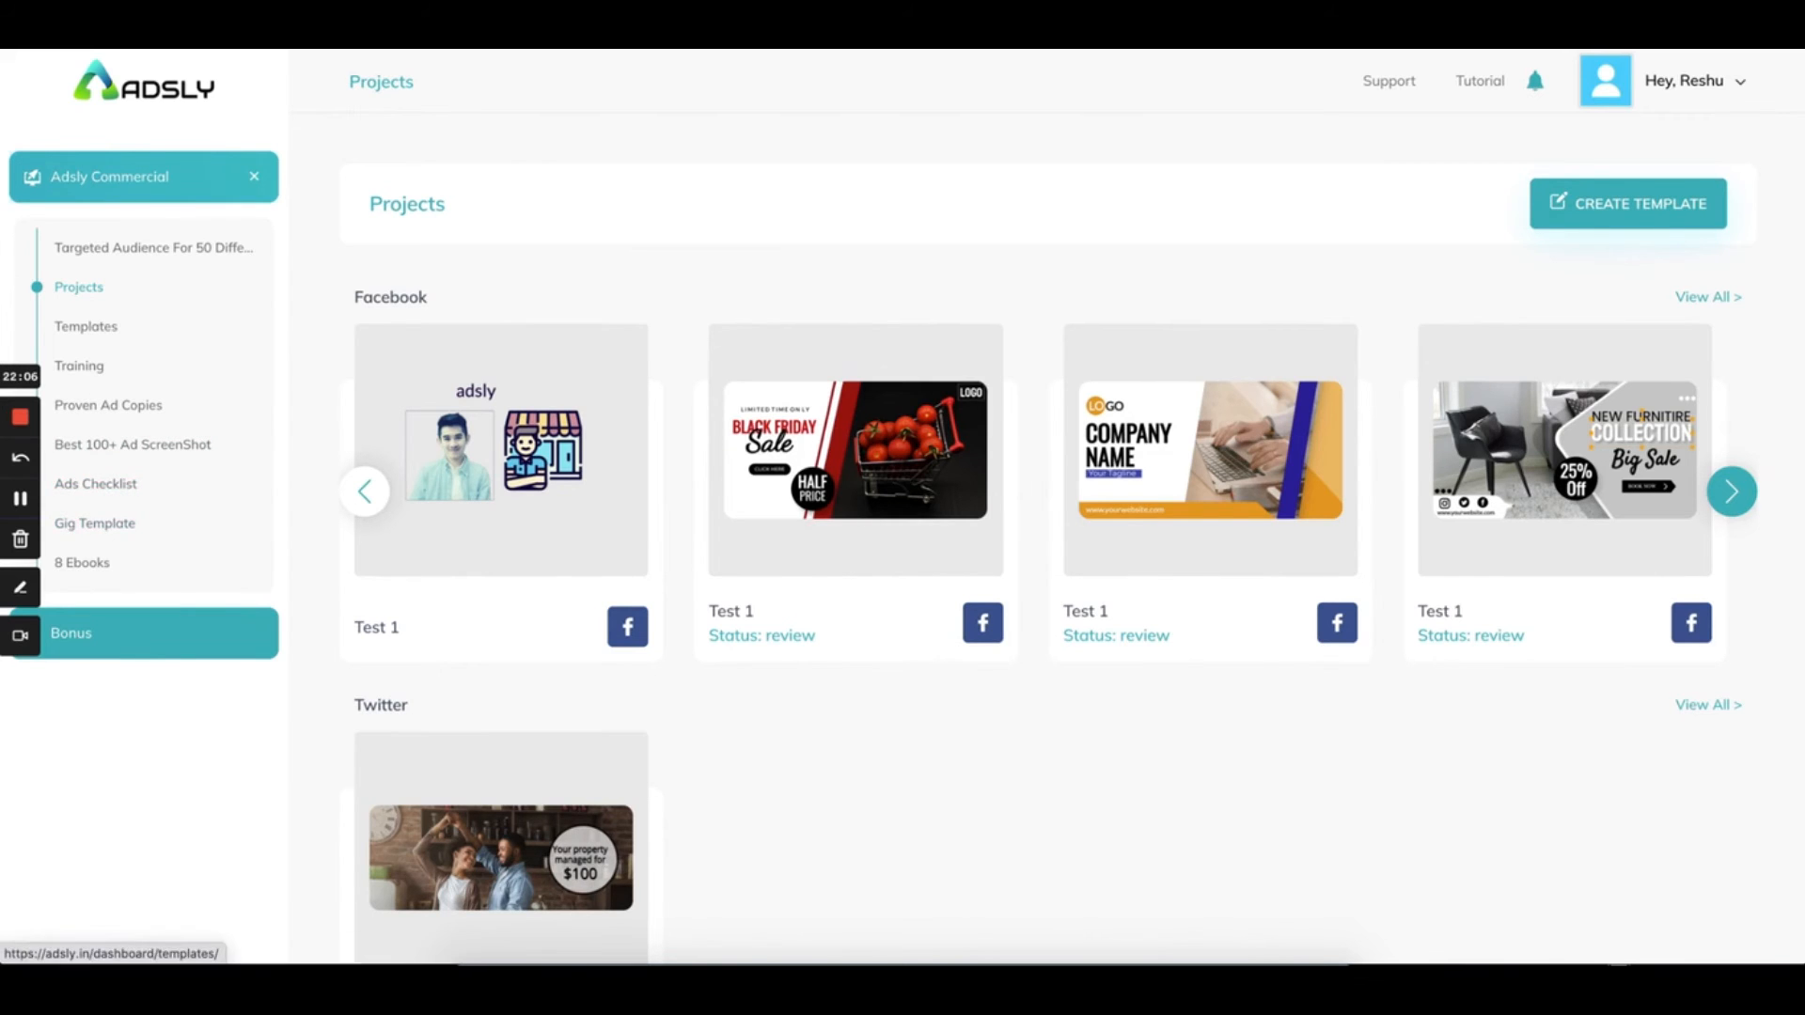
Open the DFY Freelancing Gig Template PDF and read its gig-creation steps and packages
{"action": "left_click", "coordinate": [97, 531]}
{"action": "scroll", "coordinate": [582, 470], "scroll_direction": "down", "scroll_amount": 10}
{"action": "scroll", "coordinate": [582, 544], "scroll_direction": "down", "scroll_amount": 15}
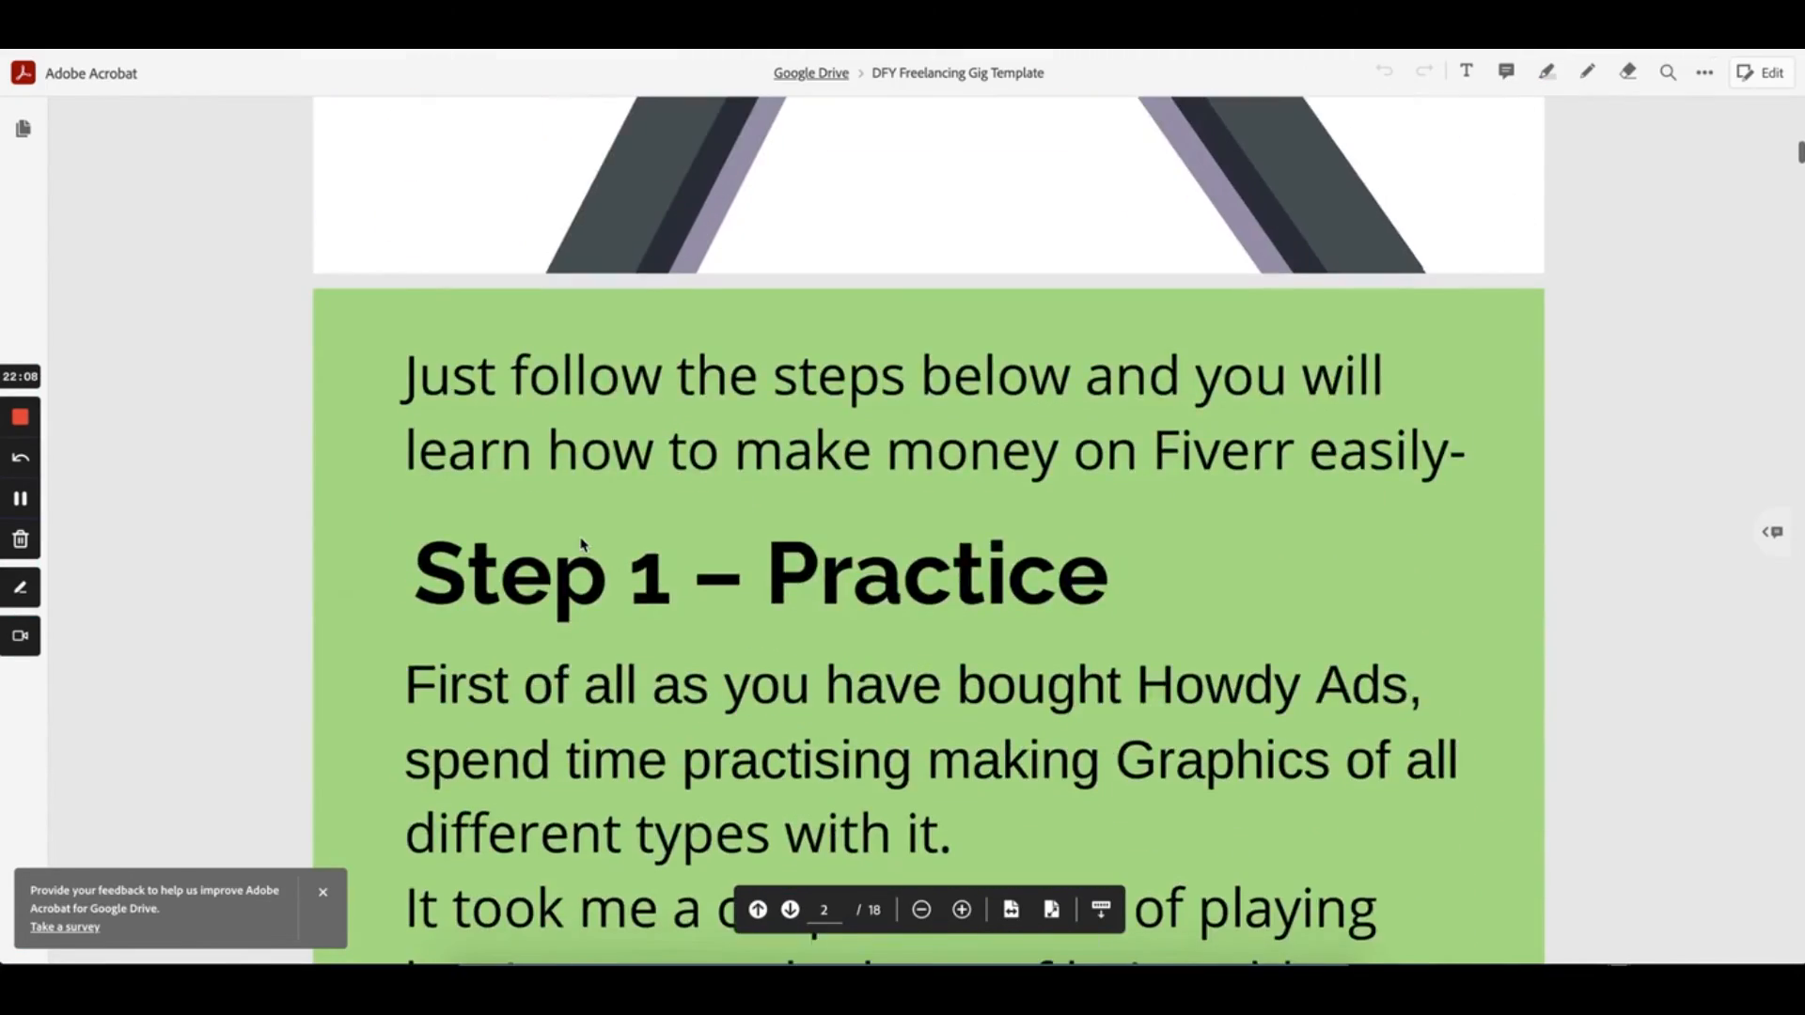
{"action": "scroll", "coordinate": [582, 544], "scroll_direction": "down", "scroll_amount": 15}
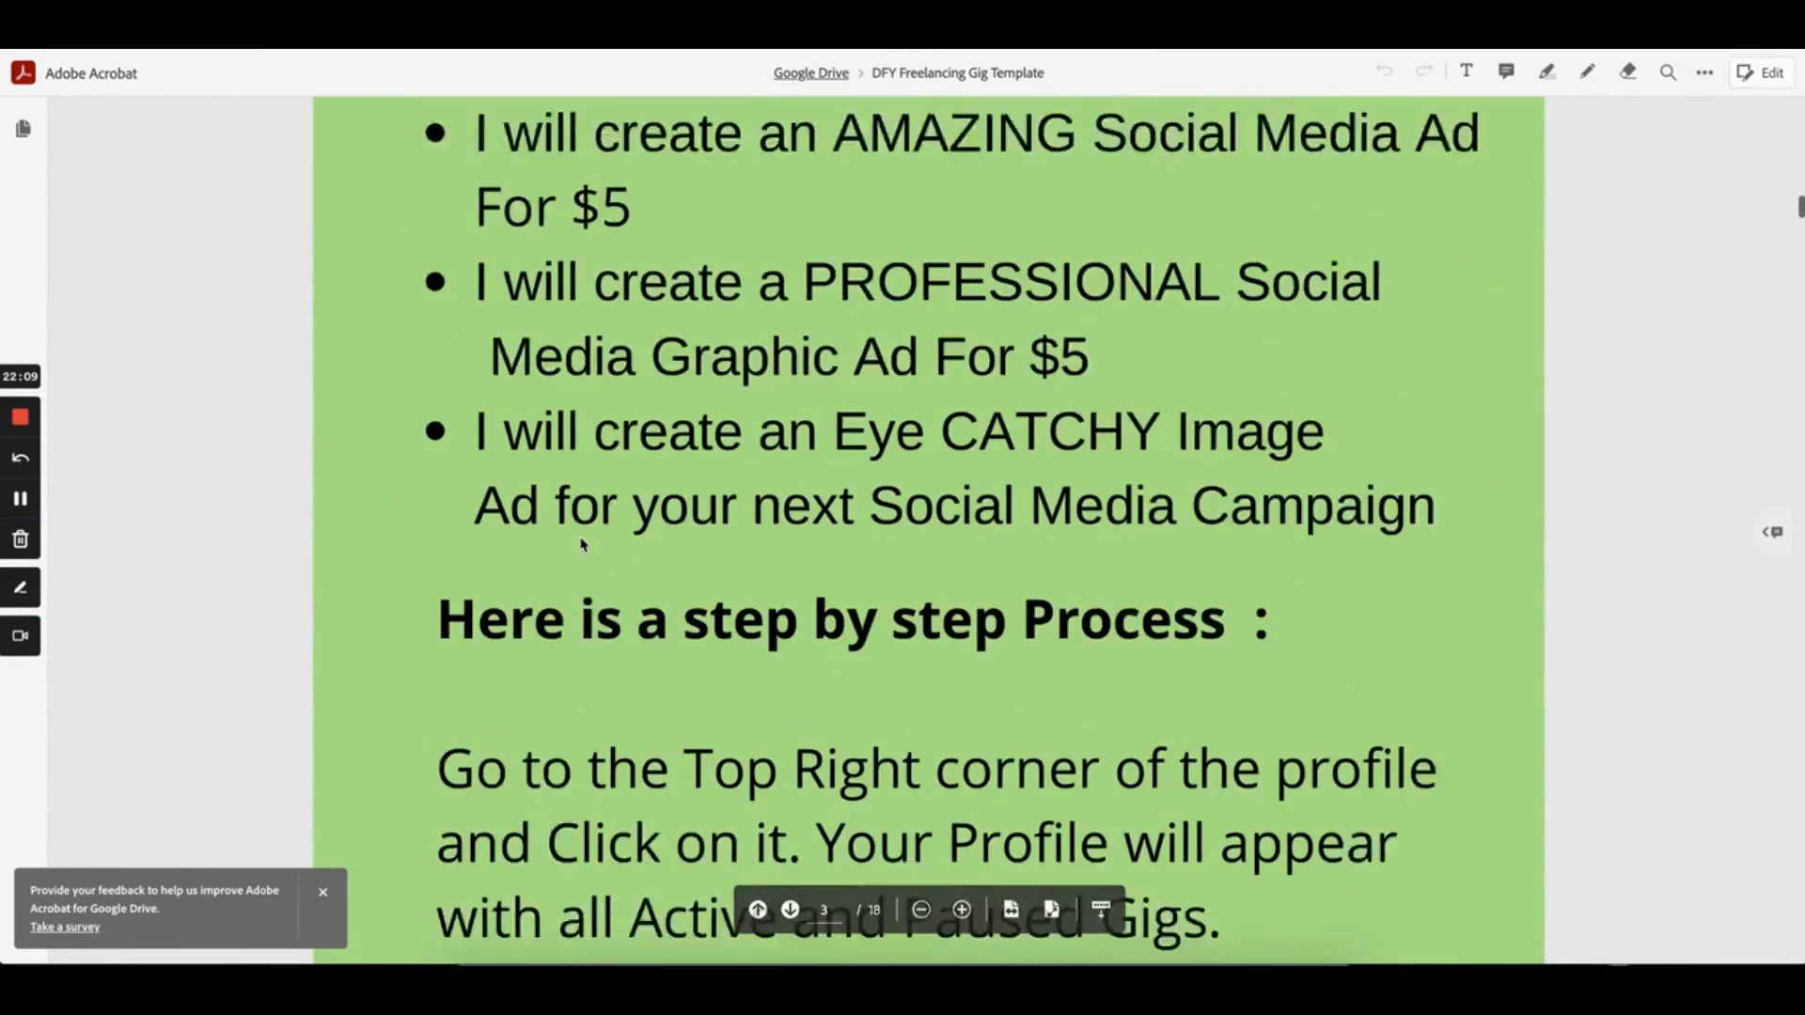
{"action": "scroll", "coordinate": [582, 545], "scroll_direction": "down", "scroll_amount": 20}
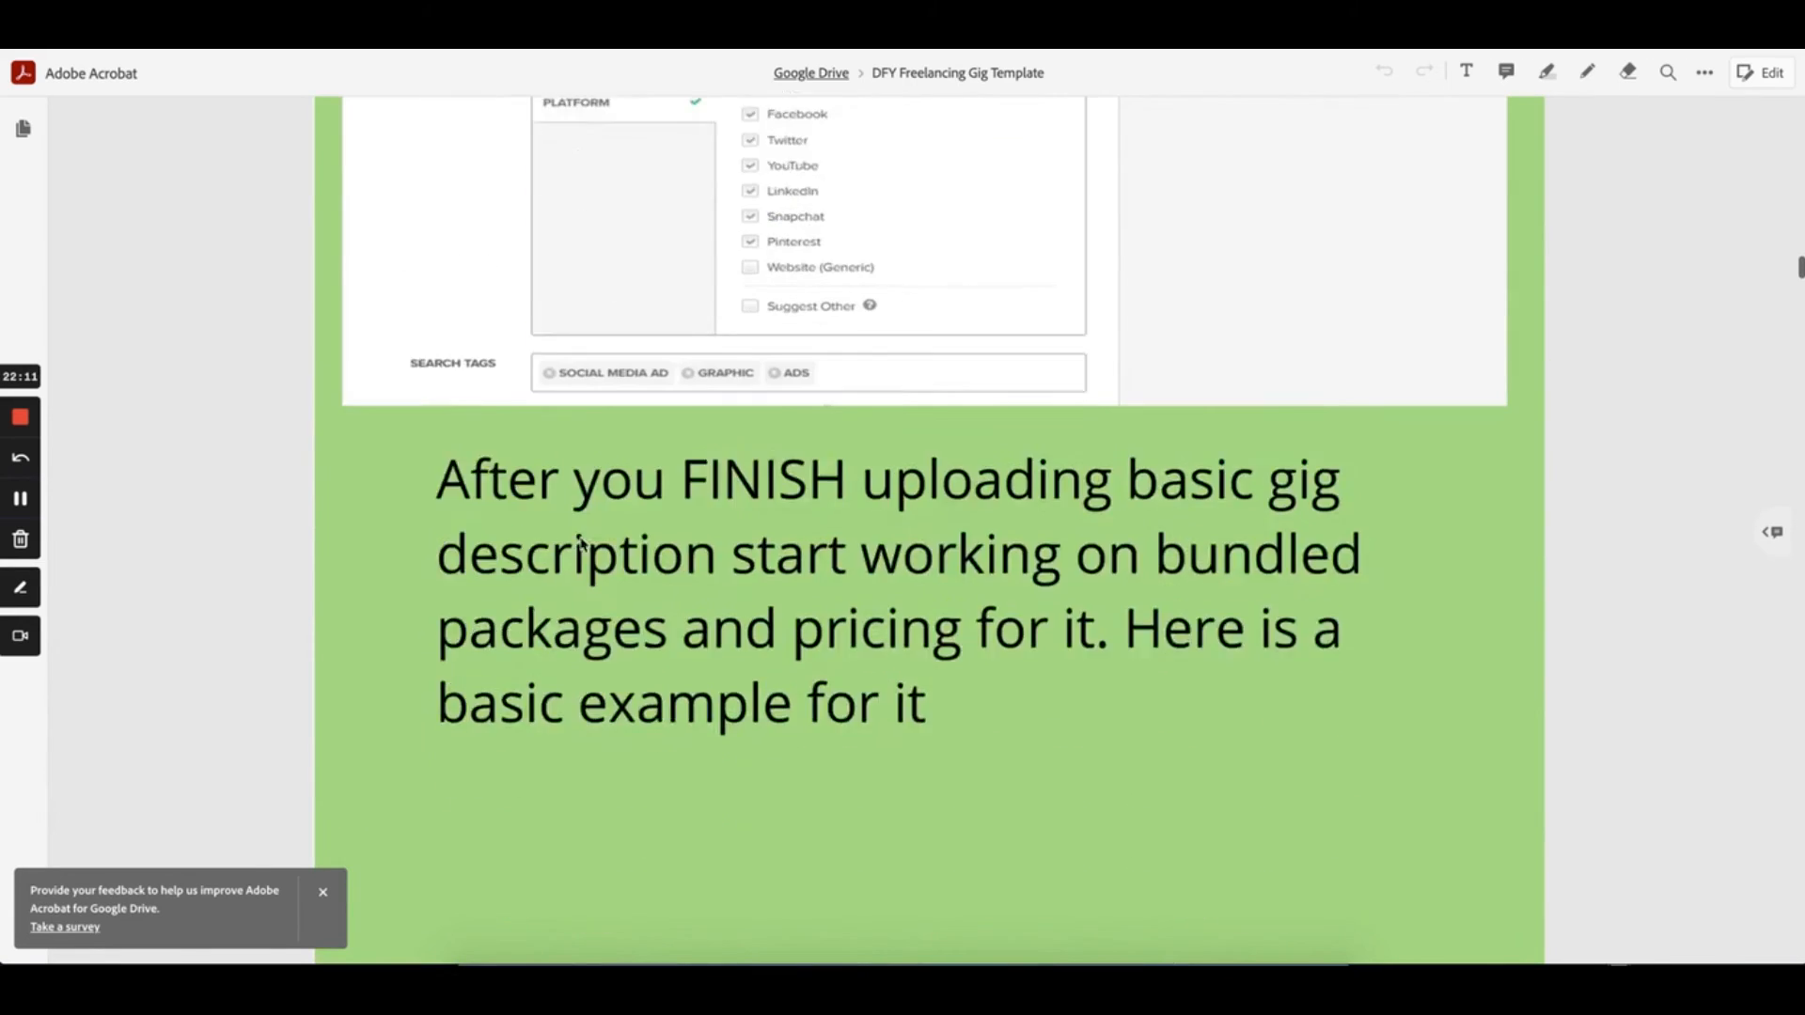
{"action": "scroll", "coordinate": [582, 544], "scroll_direction": "down", "scroll_amount": 10}
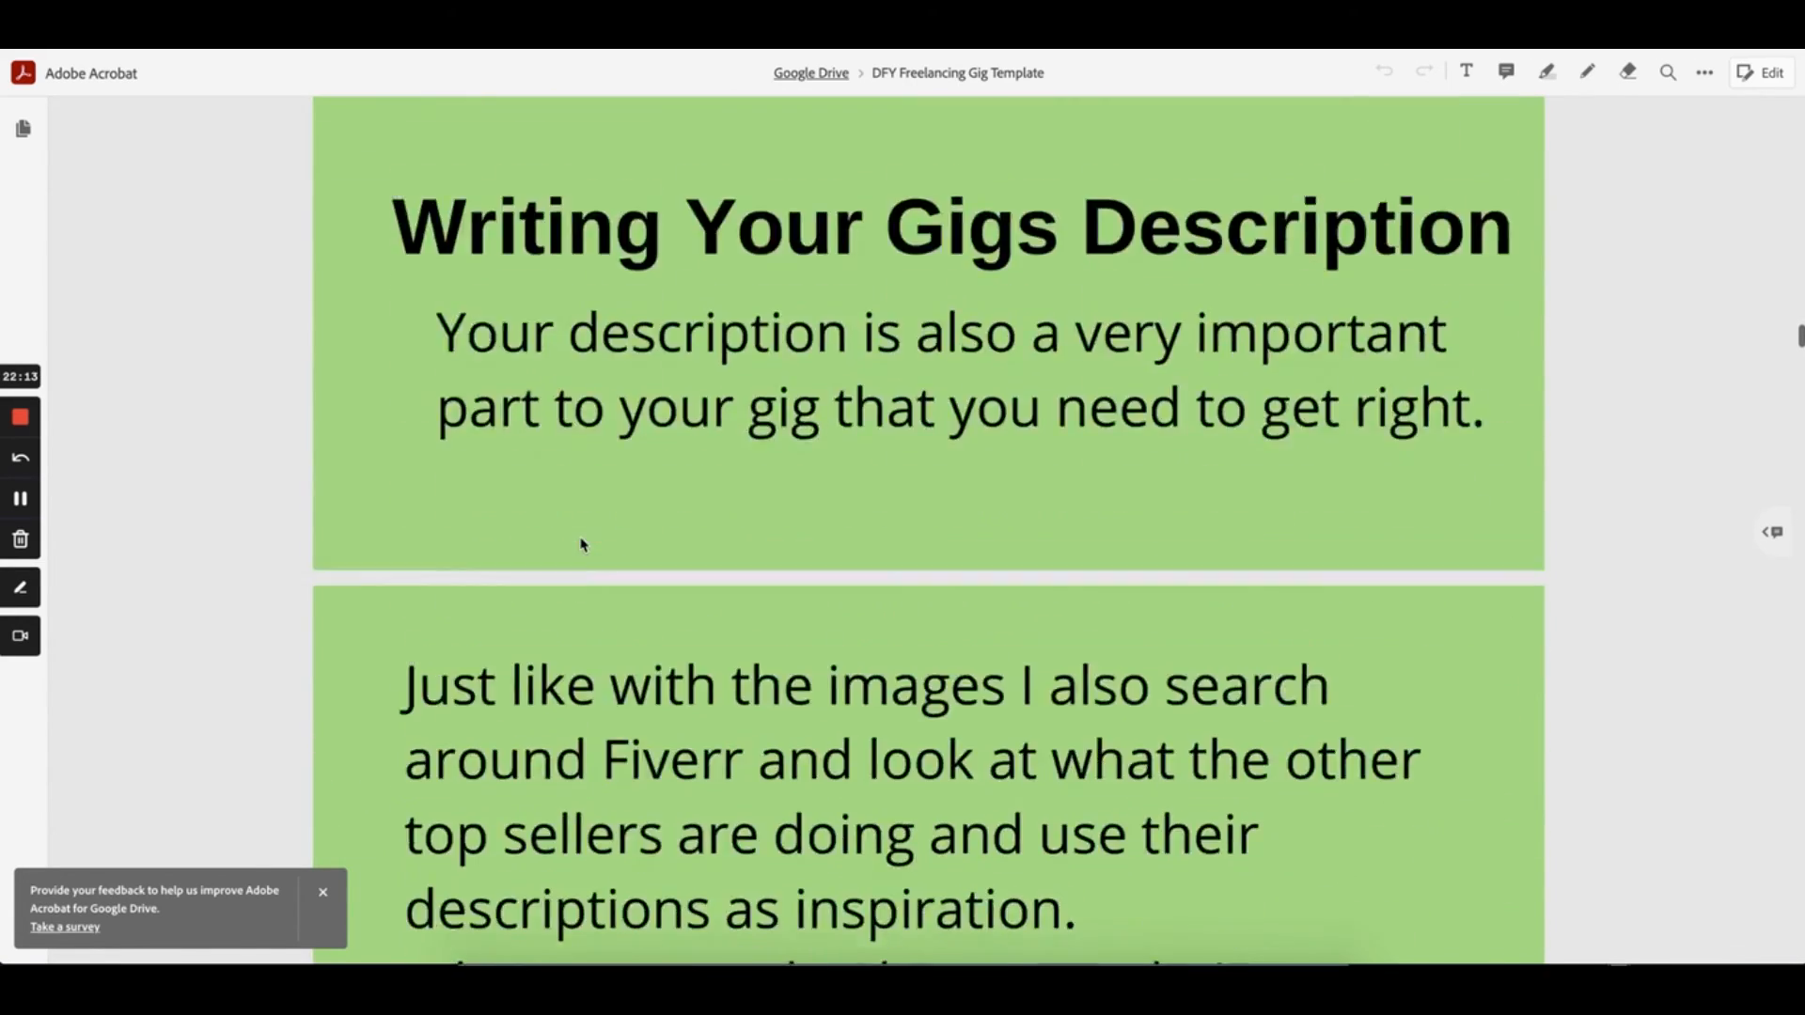
{"action": "scroll", "coordinate": [581, 544], "scroll_direction": "down", "scroll_amount": 5}
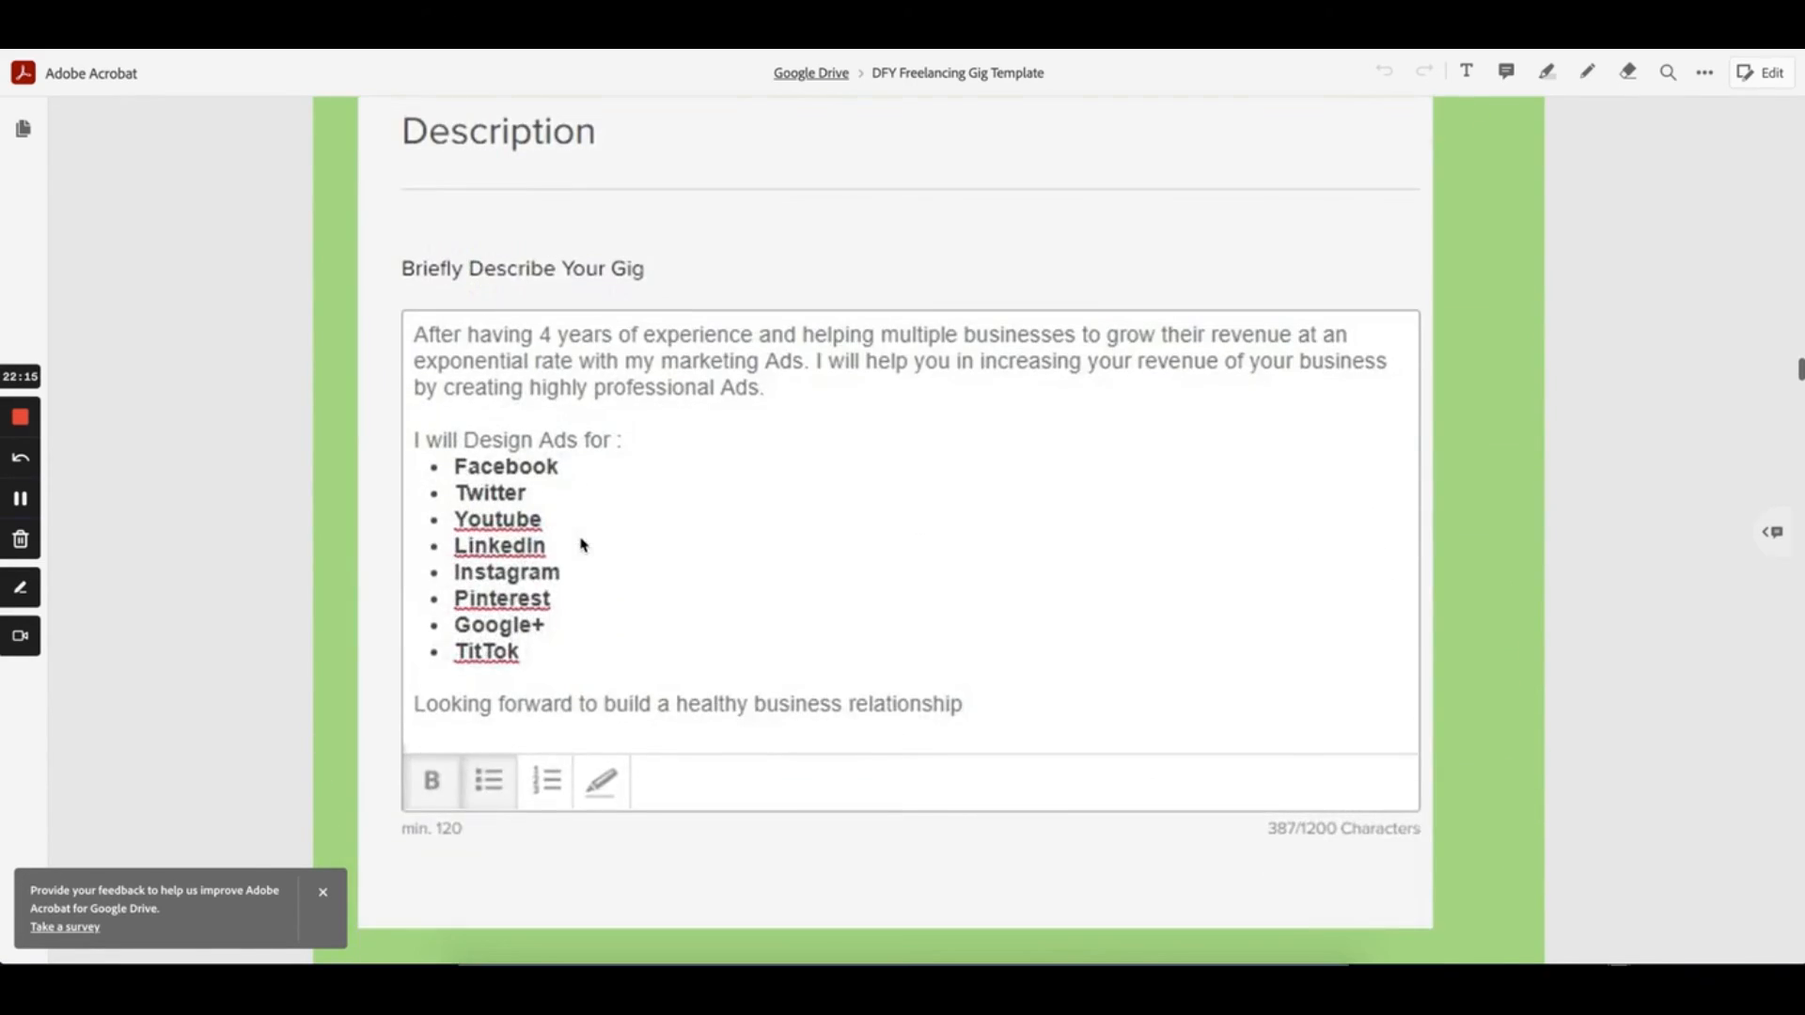
{"action": "scroll", "coordinate": [582, 544], "scroll_direction": "down", "scroll_amount": 5}
{"action": "scroll", "coordinate": [581, 545], "scroll_direction": "down", "scroll_amount": 6}
{"action": "scroll", "coordinate": [582, 545], "scroll_direction": "down", "scroll_amount": 13}
{"action": "scroll", "coordinate": [582, 544], "scroll_direction": "down", "scroll_amount": 20}
{"action": "scroll", "coordinate": [582, 544], "scroll_direction": "down", "scroll_amount": 13}
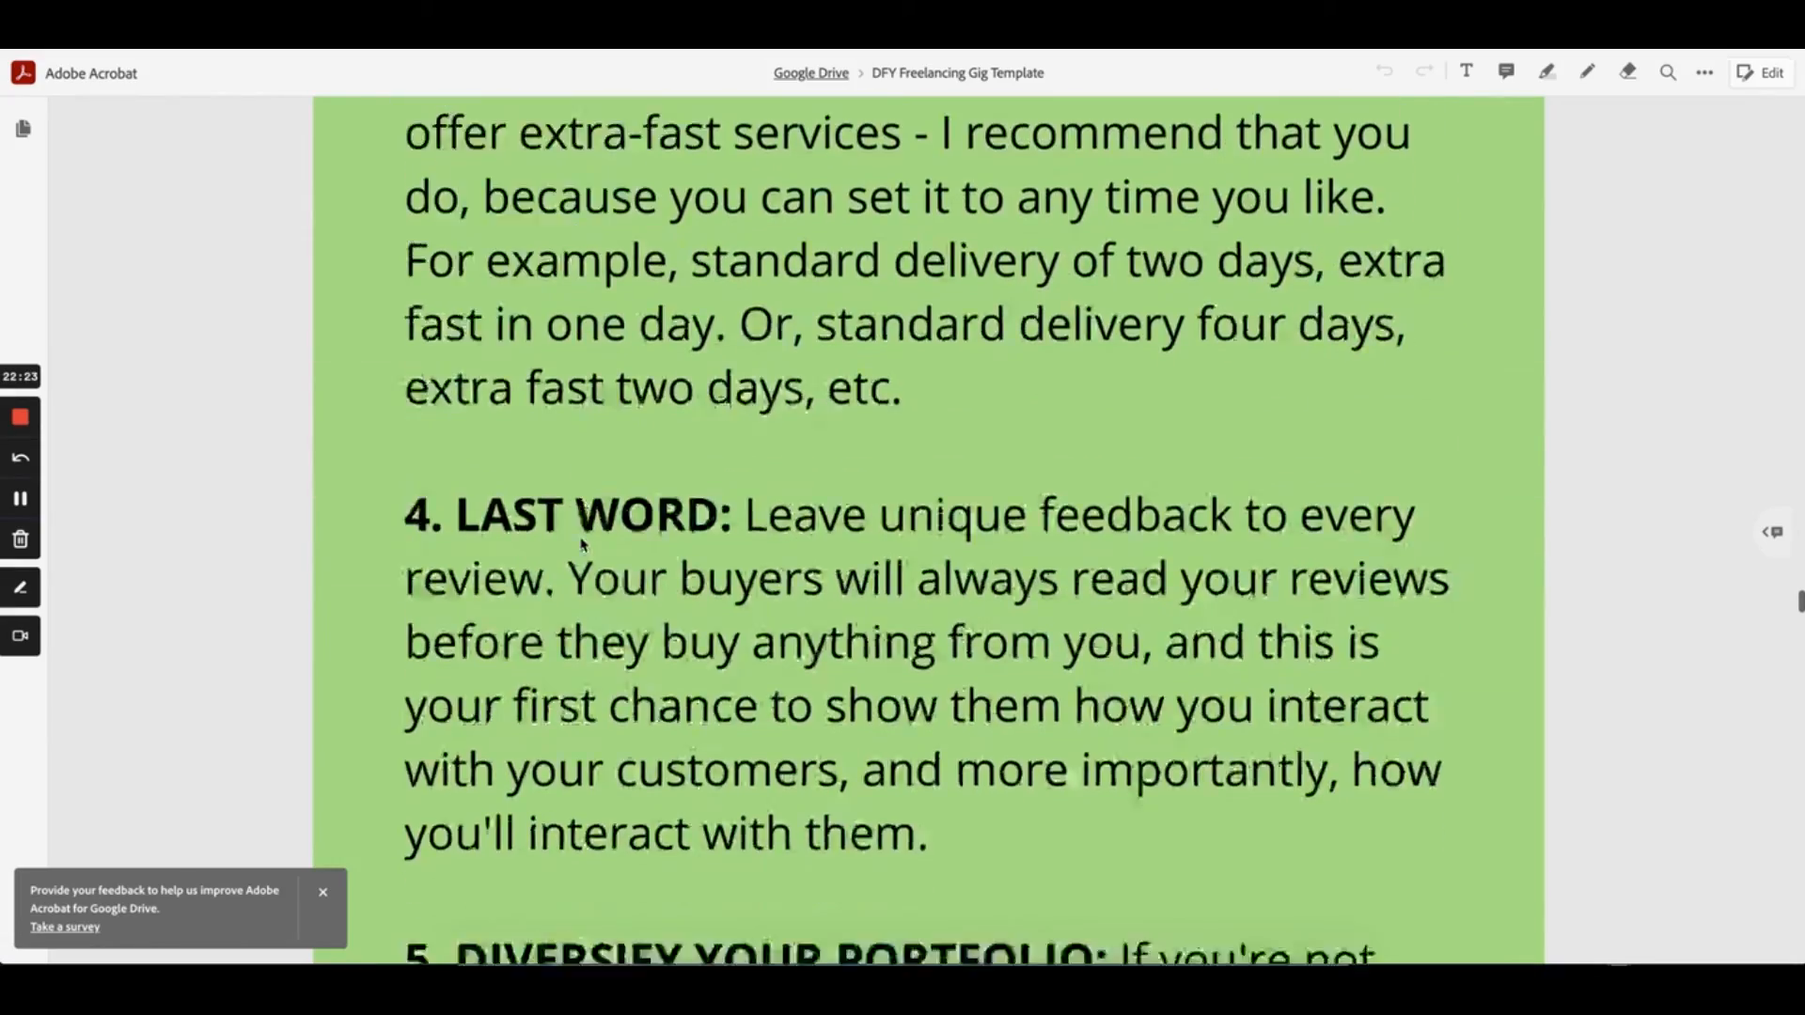
Continue reading the gig template's description and tips sections
{"action": "scroll", "coordinate": [582, 545], "scroll_direction": "up", "scroll_amount": 20}
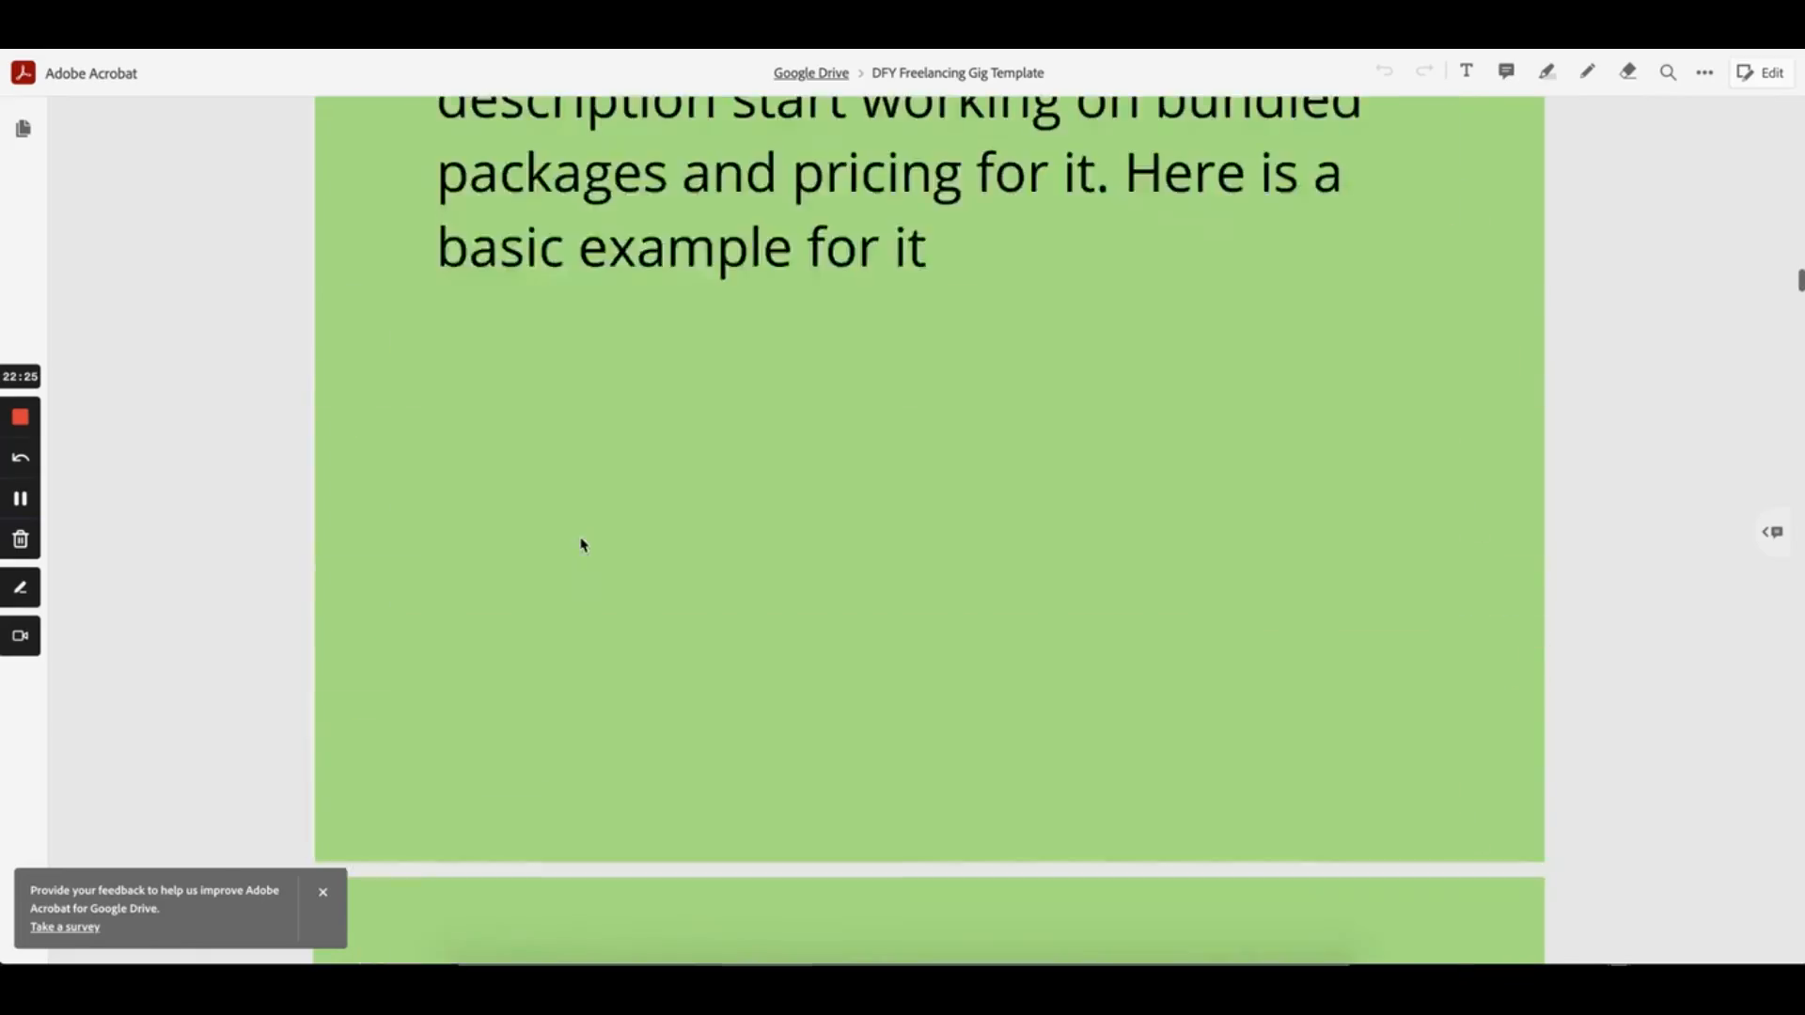
{"action": "scroll", "coordinate": [582, 544], "scroll_direction": "down", "scroll_amount": 20}
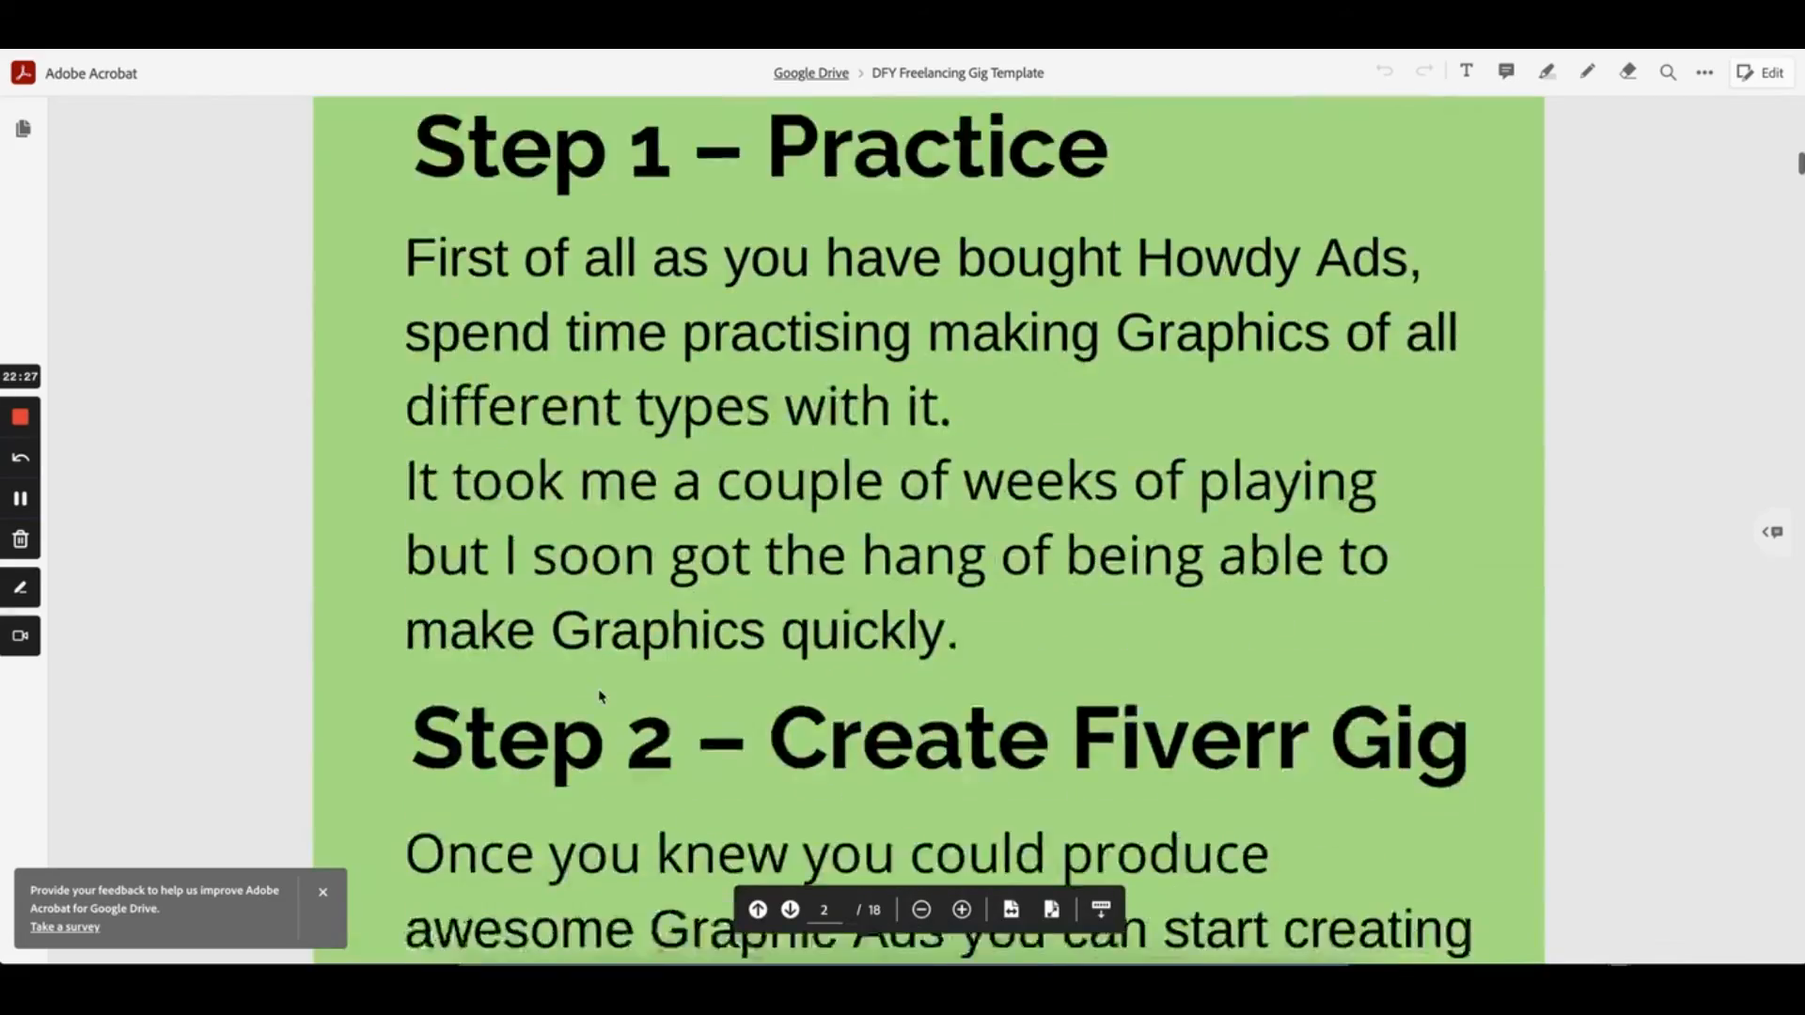
{"action": "scroll", "coordinate": [602, 696], "scroll_direction": "down", "scroll_amount": 20}
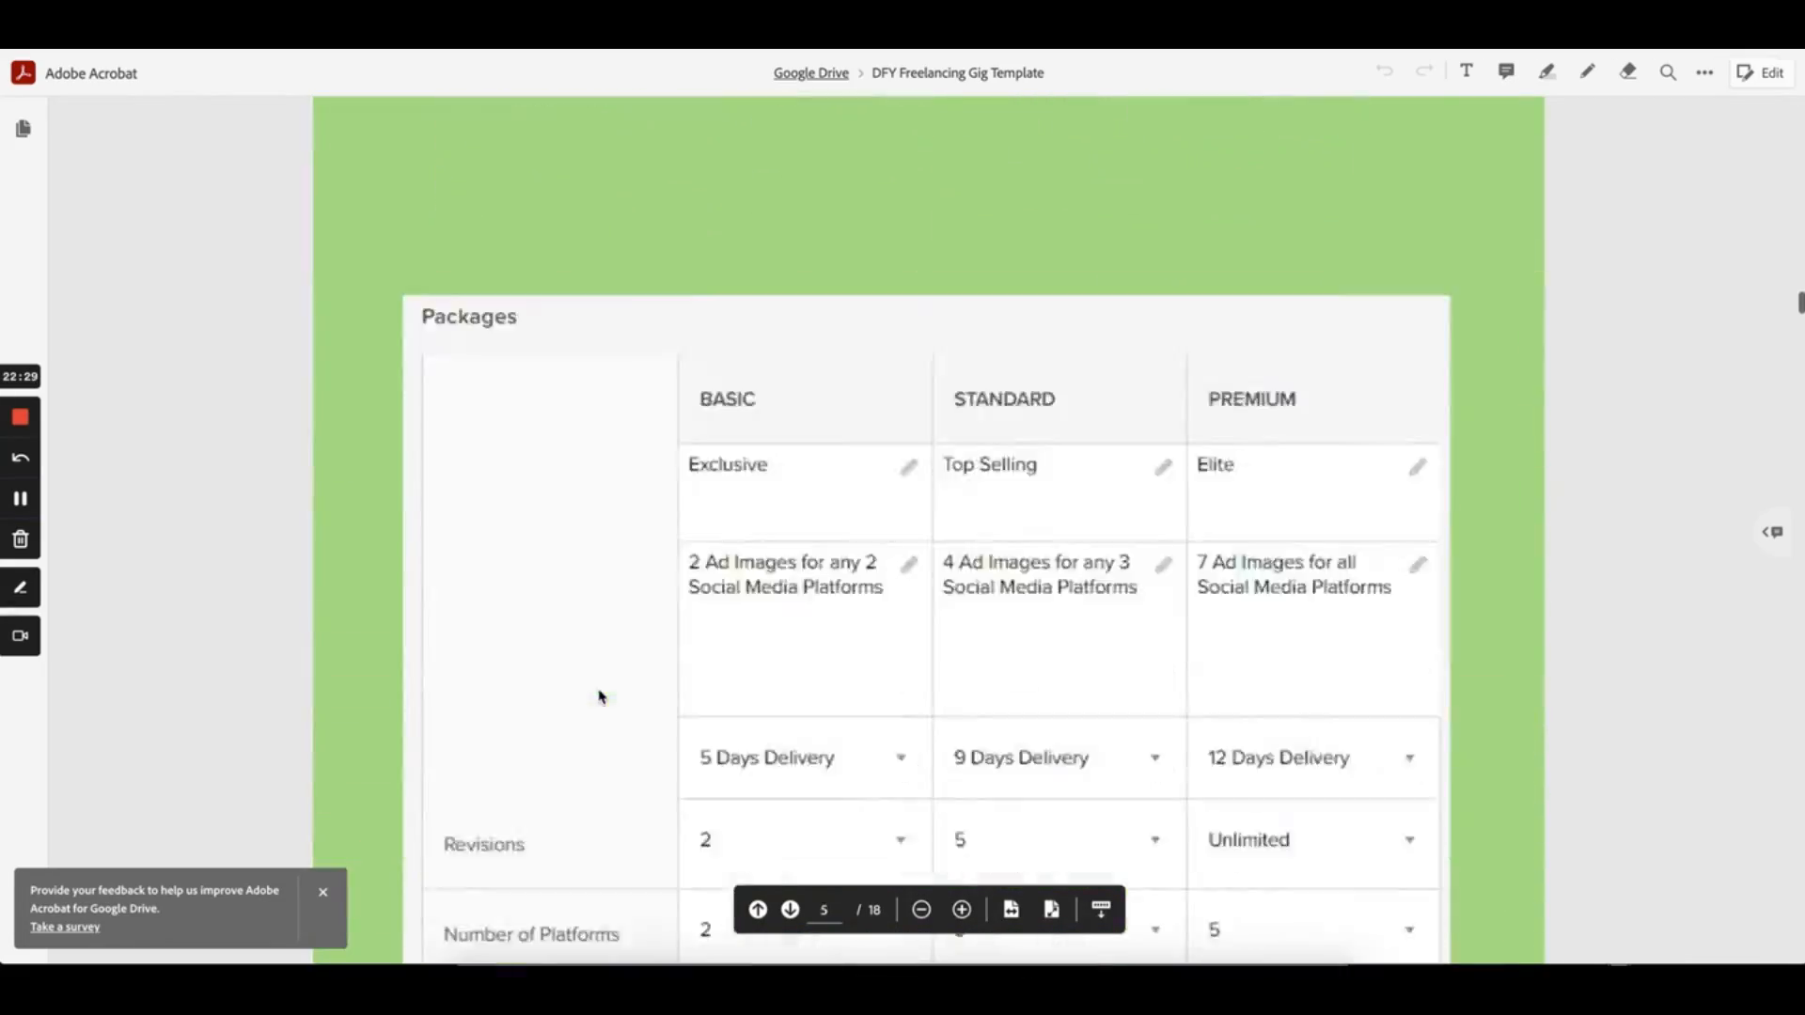
{"action": "scroll", "coordinate": [602, 696], "scroll_direction": "down", "scroll_amount": 20}
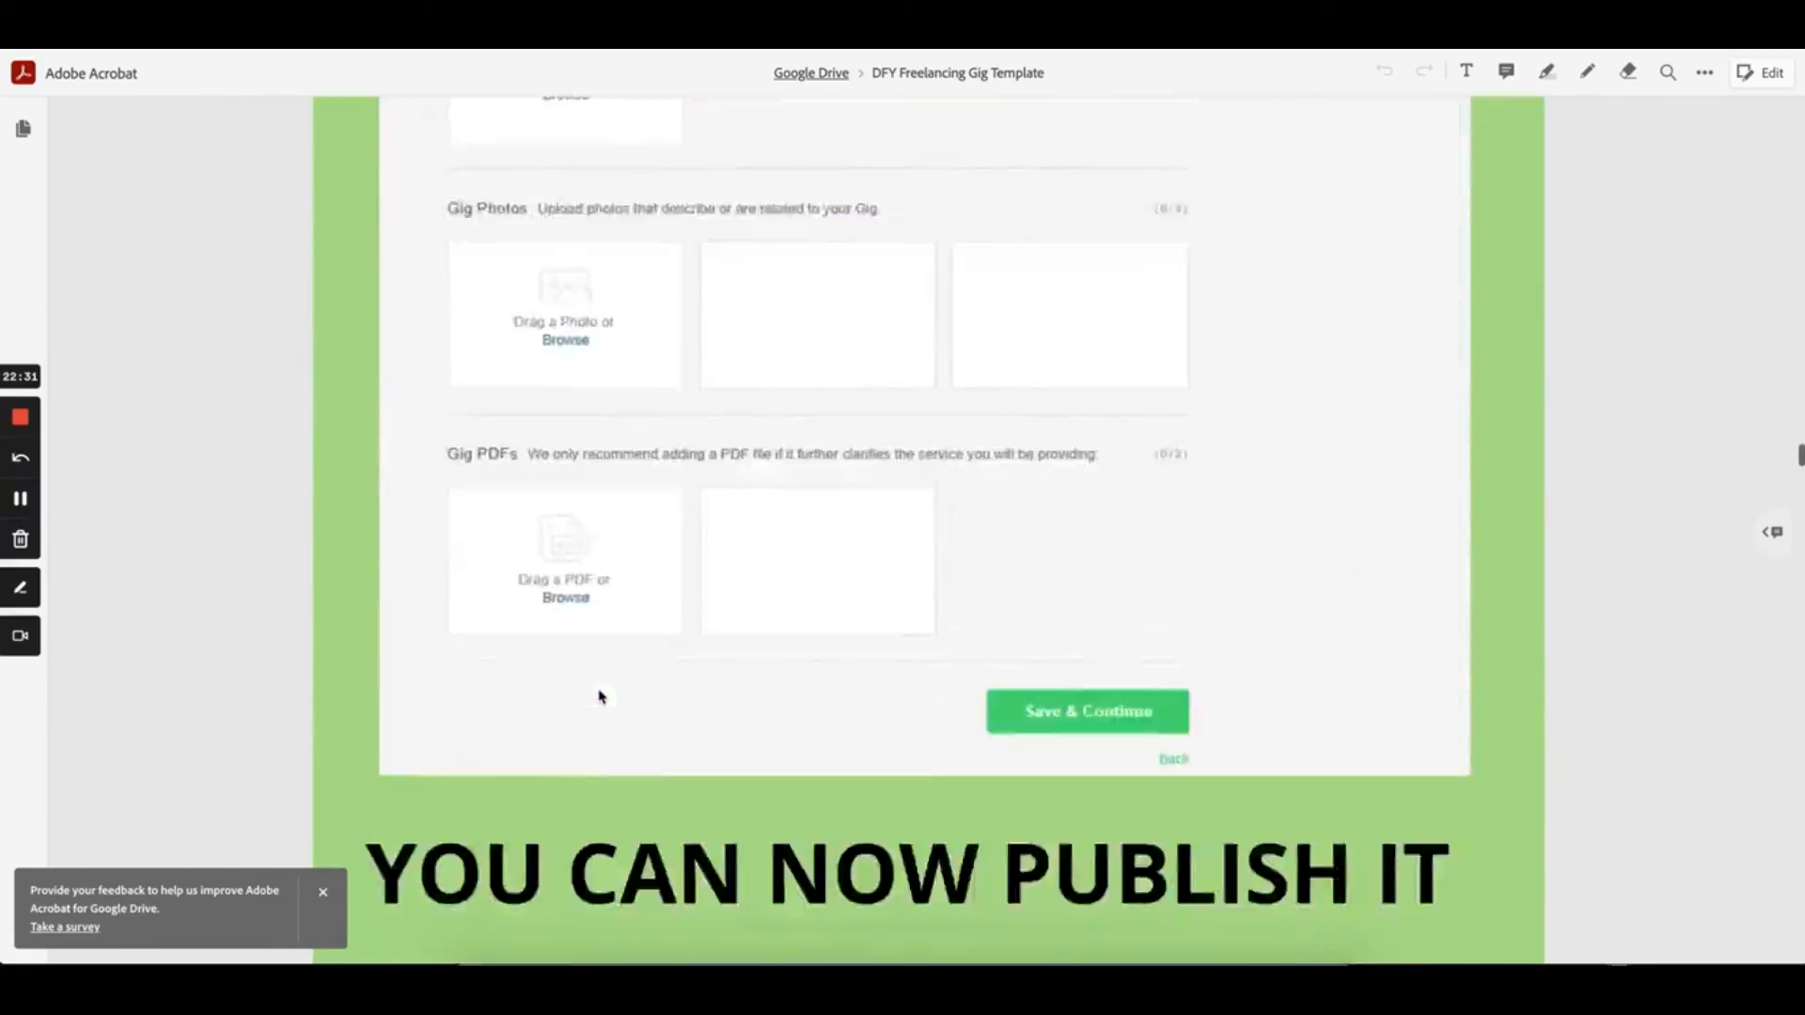
{"action": "scroll", "coordinate": [600, 697], "scroll_direction": "down", "scroll_amount": 20}
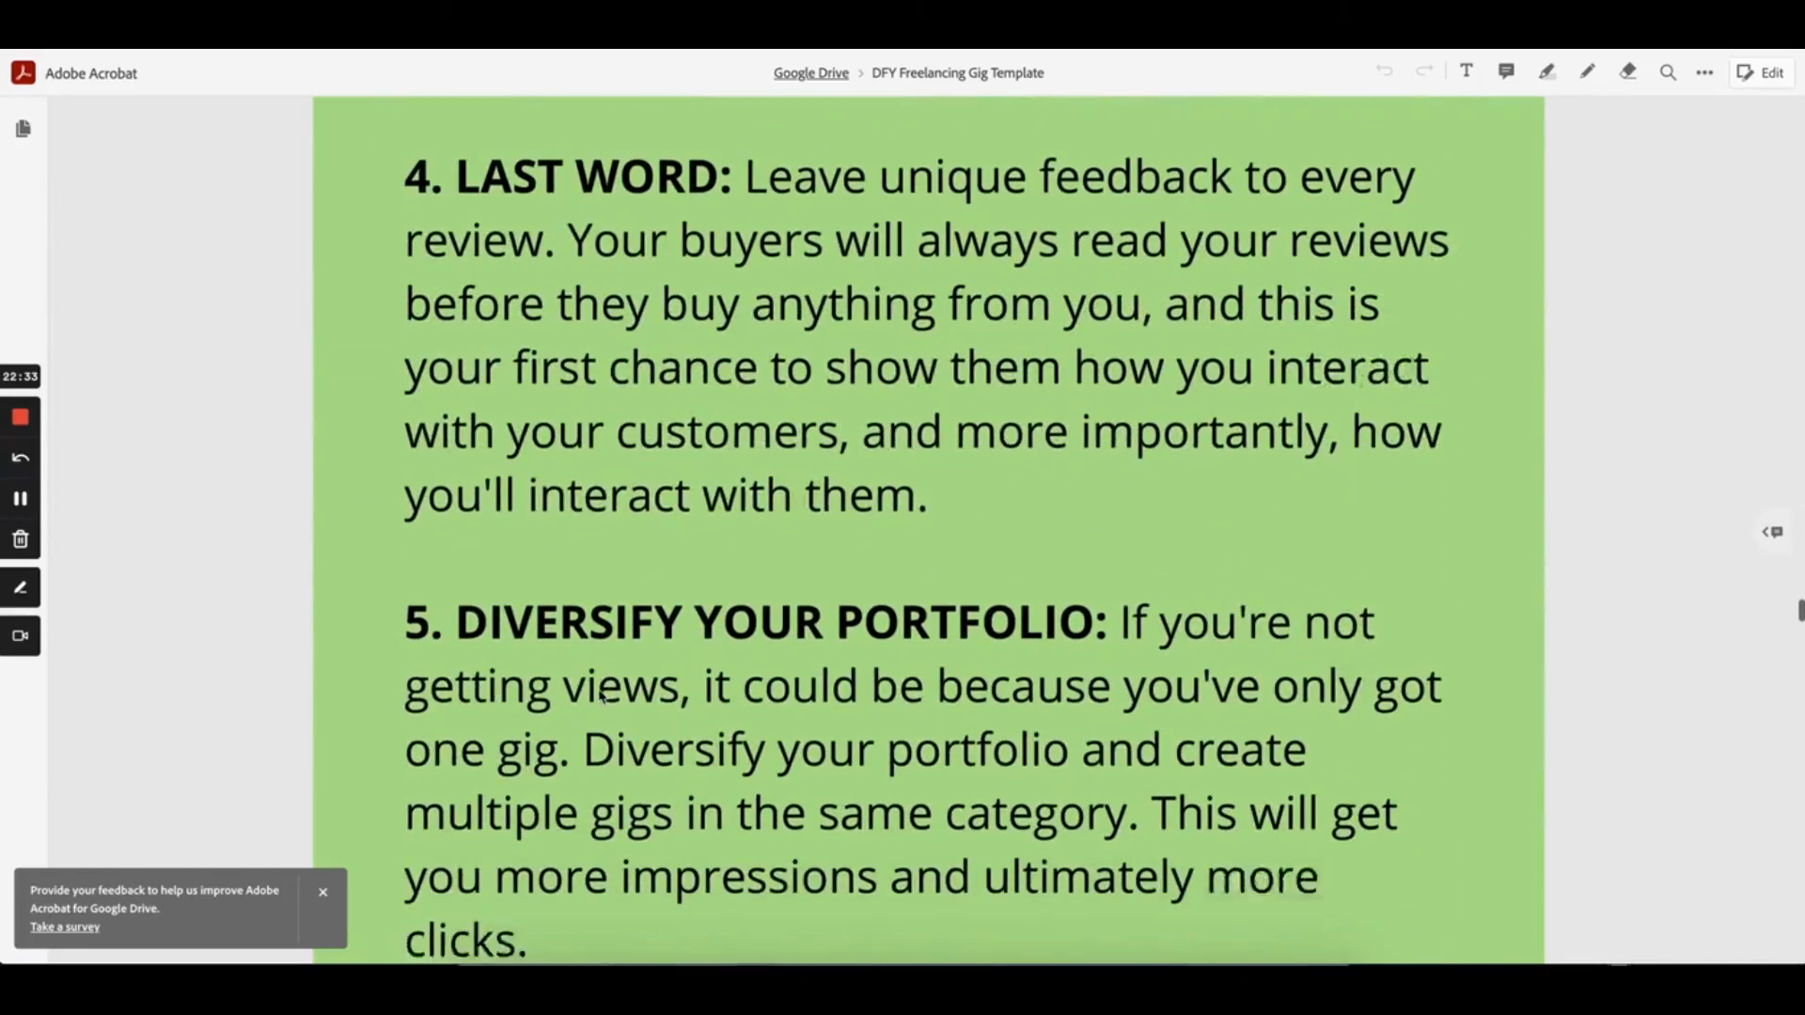
{"action": "scroll", "coordinate": [682, 621], "scroll_direction": "down", "scroll_amount": 20}
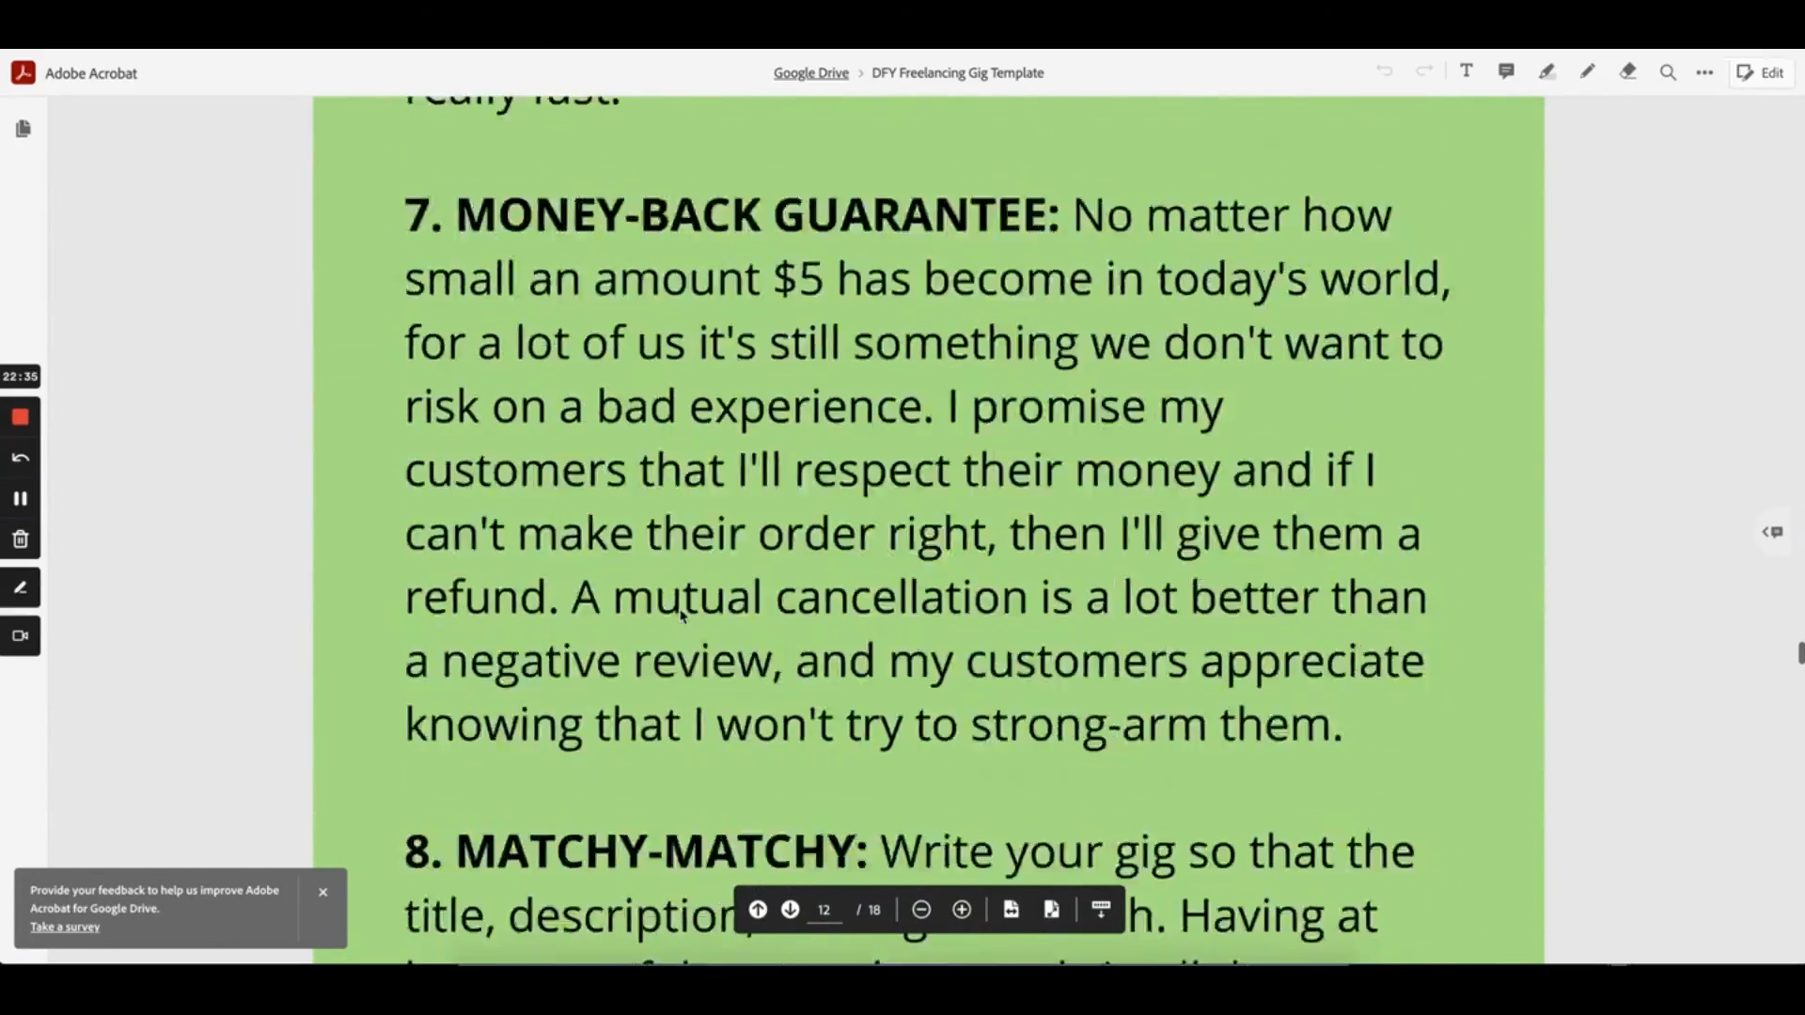
{"action": "scroll", "coordinate": [682, 616], "scroll_direction": "down", "scroll_amount": 10}
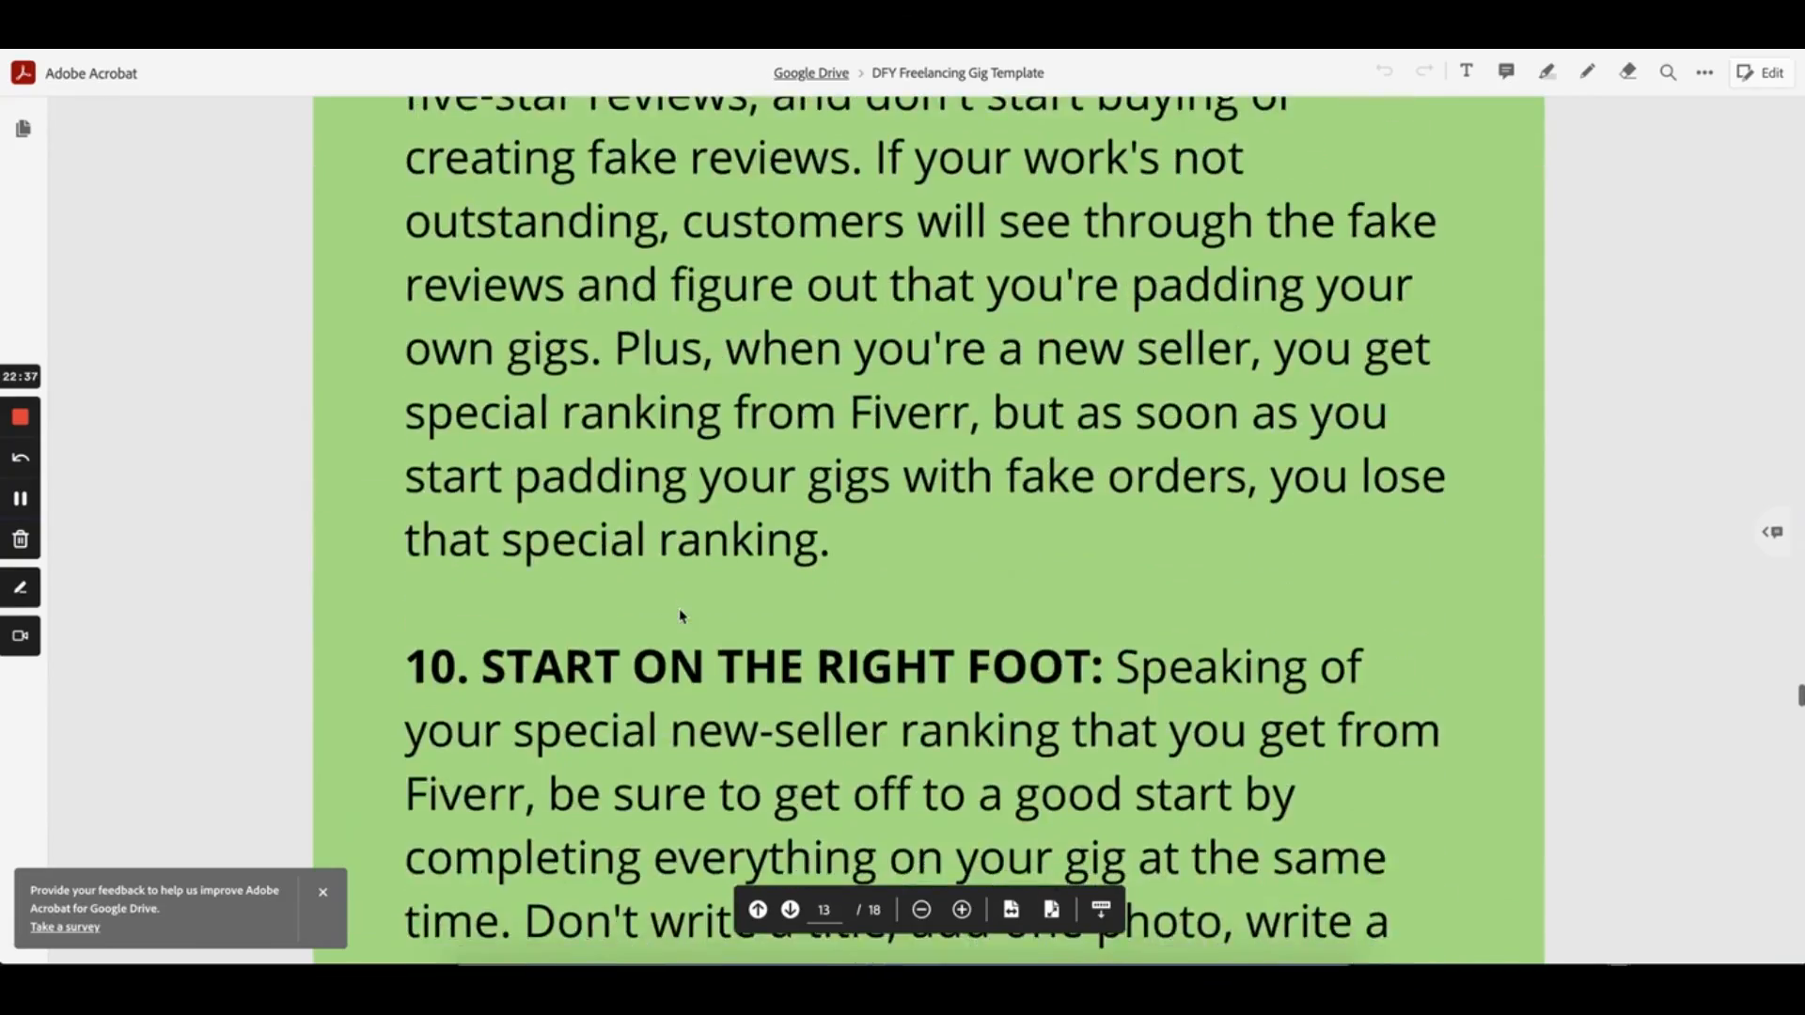
{"action": "scroll", "coordinate": [419, 321], "scroll_direction": "down", "scroll_amount": 8}
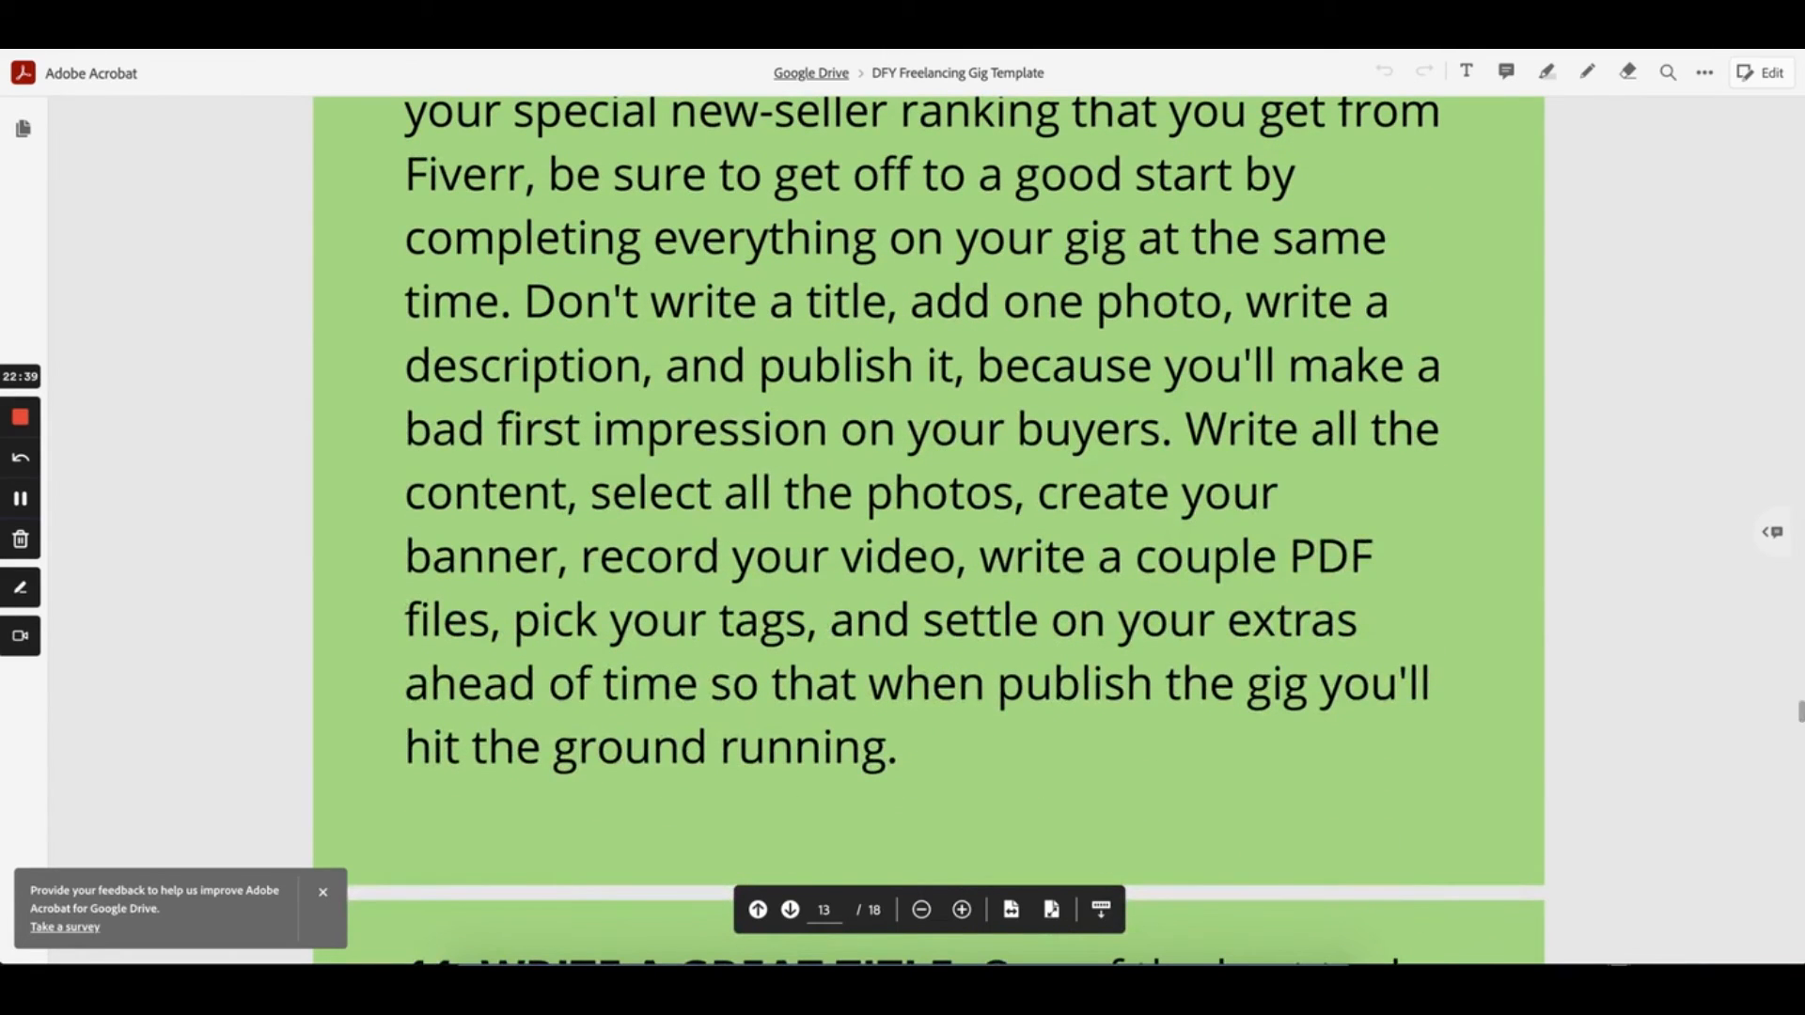
Switch to Adsly and back, then scroll the gig template to its Tags/Keywords guidance
{"action": "key", "text": "ctrl+shift+Tab"}
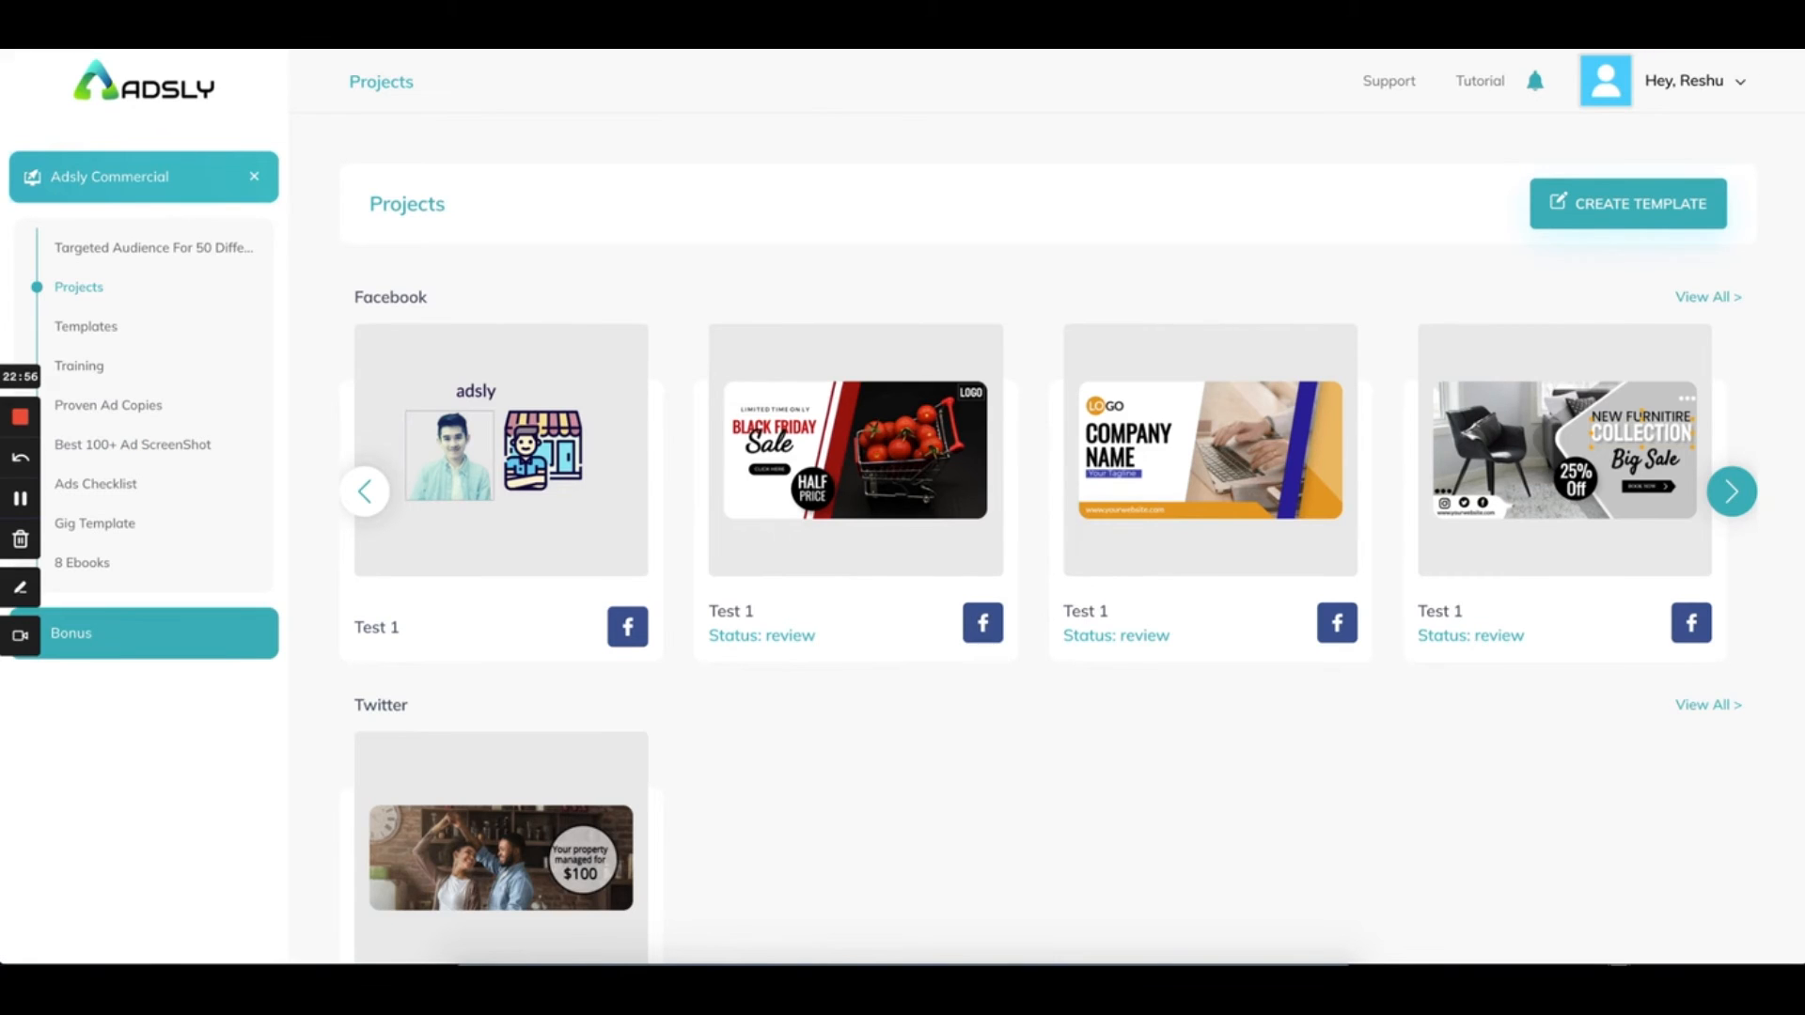
{"action": "key", "text": "ctrl+Tab"}
{"action": "scroll", "coordinate": [562, 473], "scroll_direction": "down", "scroll_amount": 12}
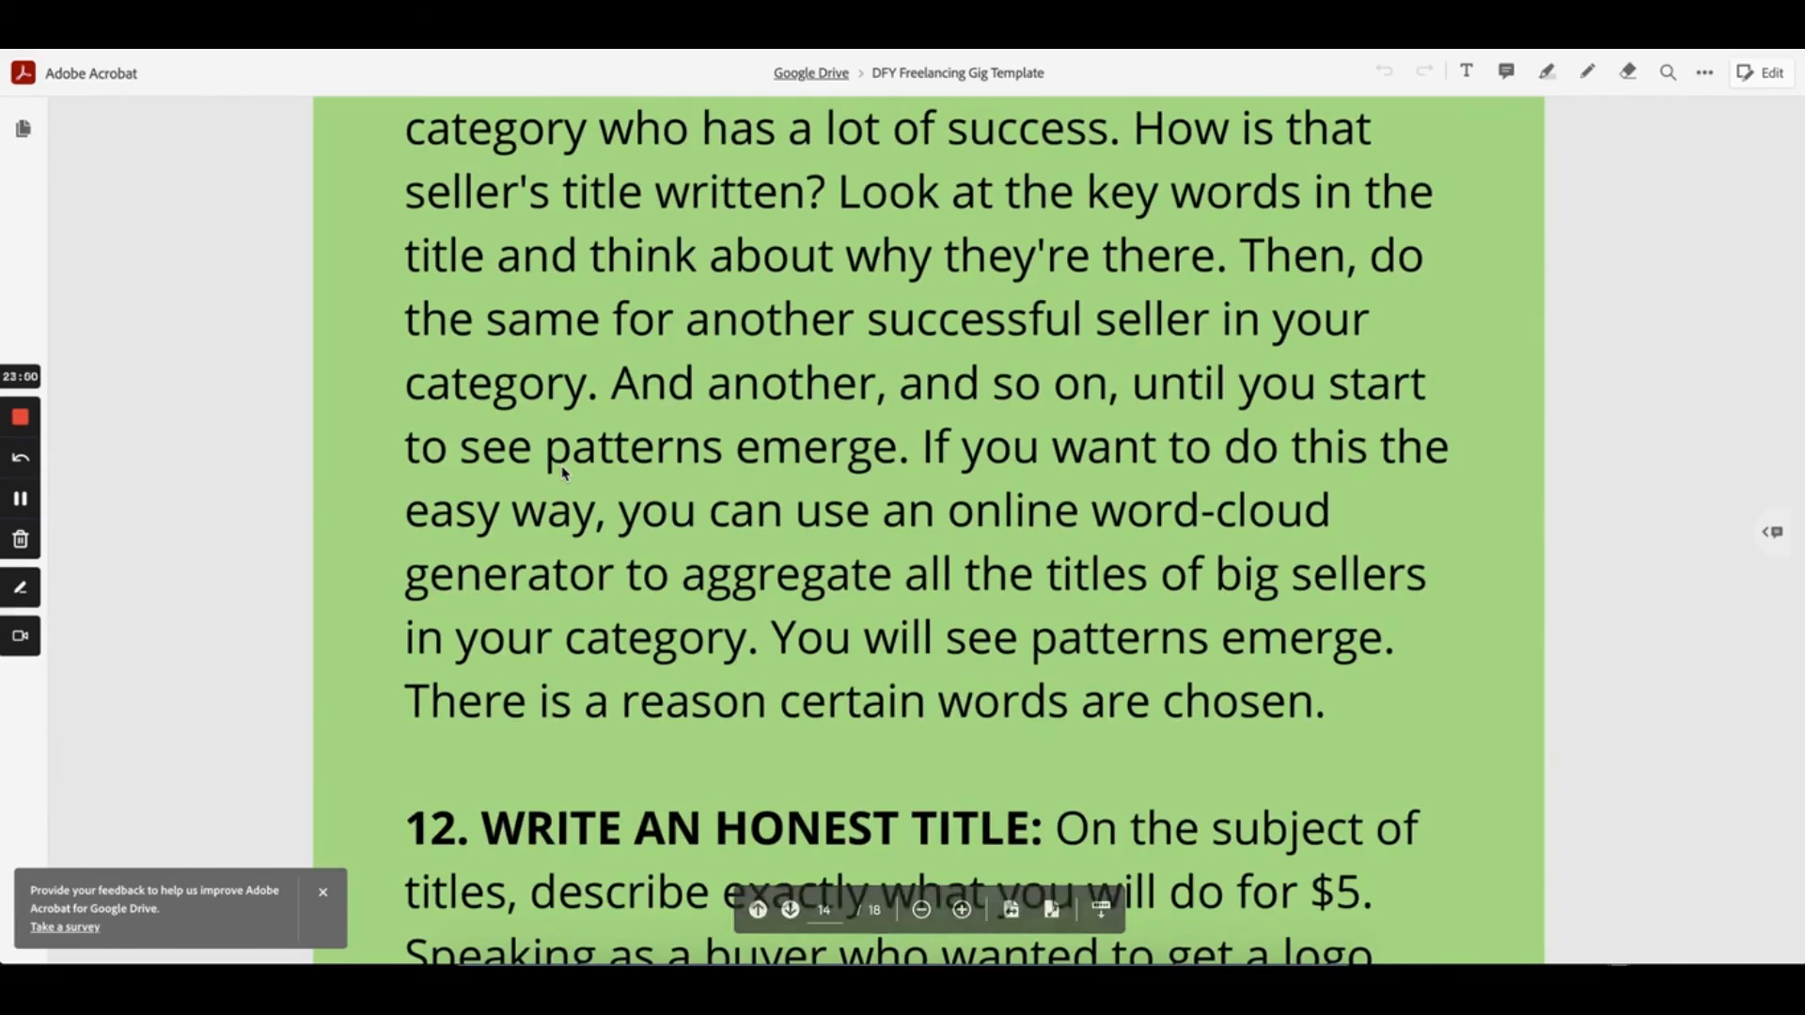
{"action": "scroll", "coordinate": [562, 473], "scroll_direction": "down", "scroll_amount": 7}
{"action": "scroll", "coordinate": [562, 473], "scroll_direction": "up", "scroll_amount": 20}
{"action": "scroll", "coordinate": [562, 473], "scroll_direction": "up", "scroll_amount": 15}
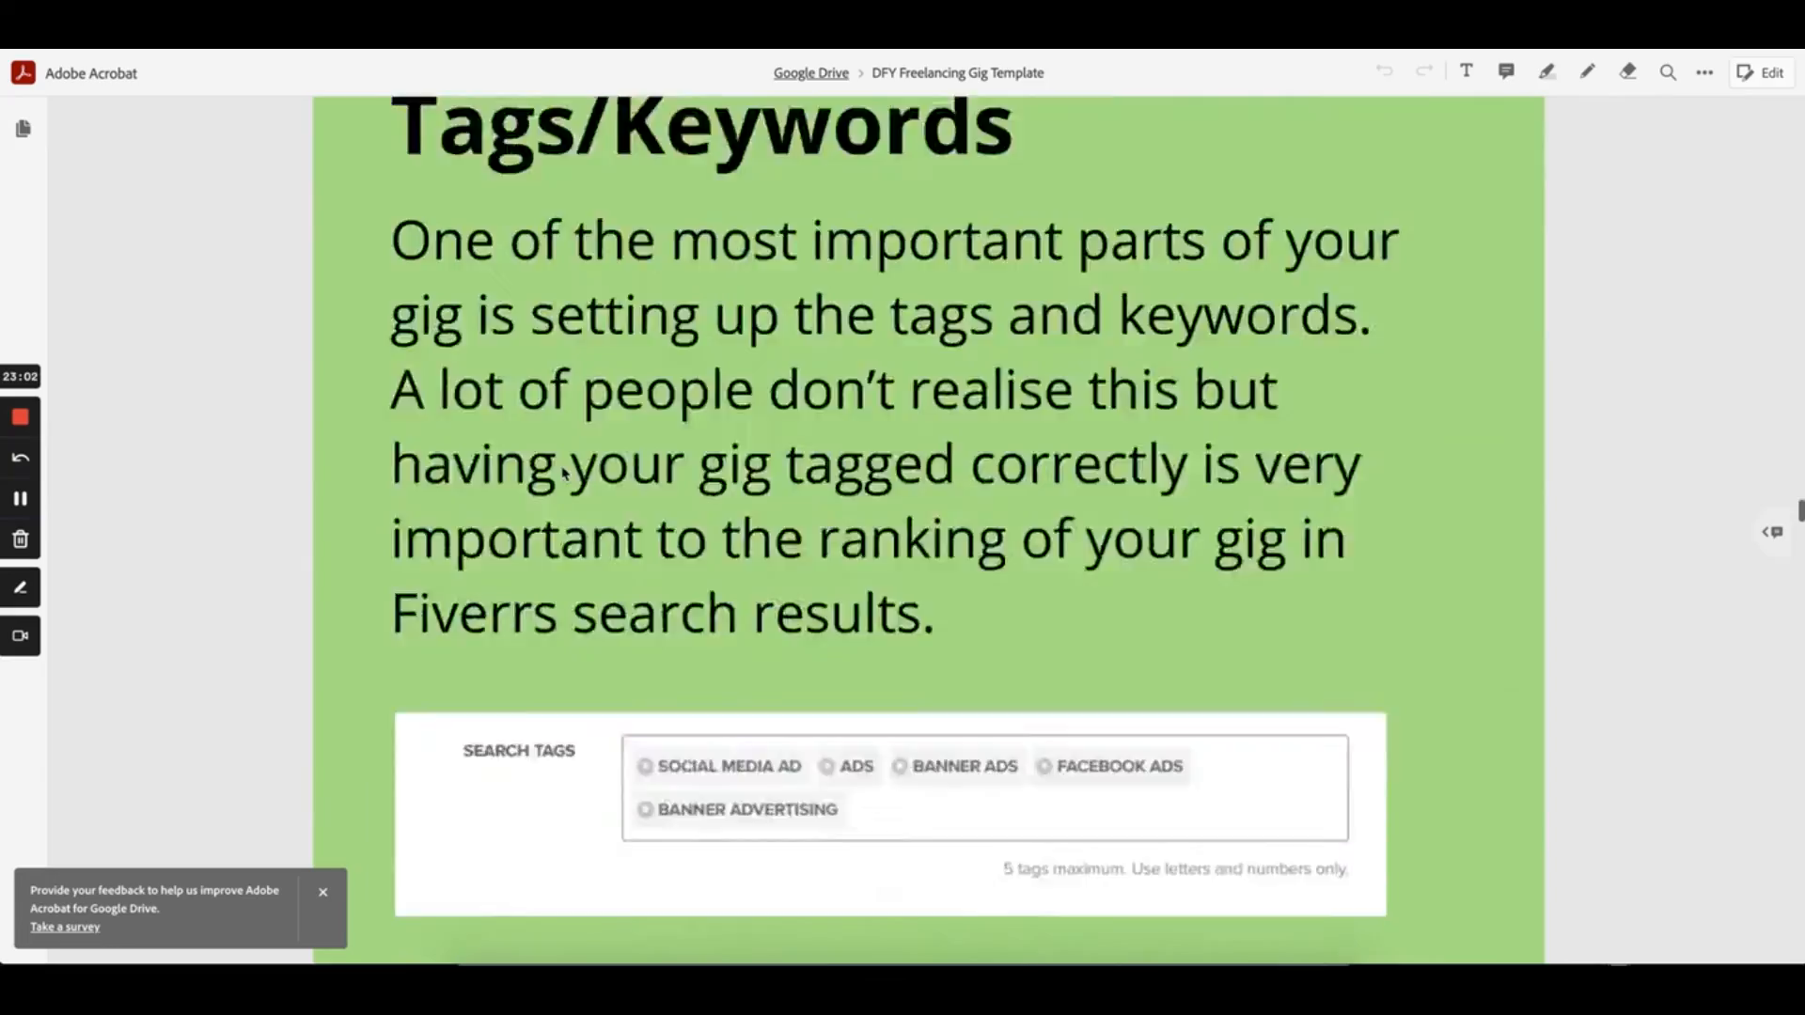